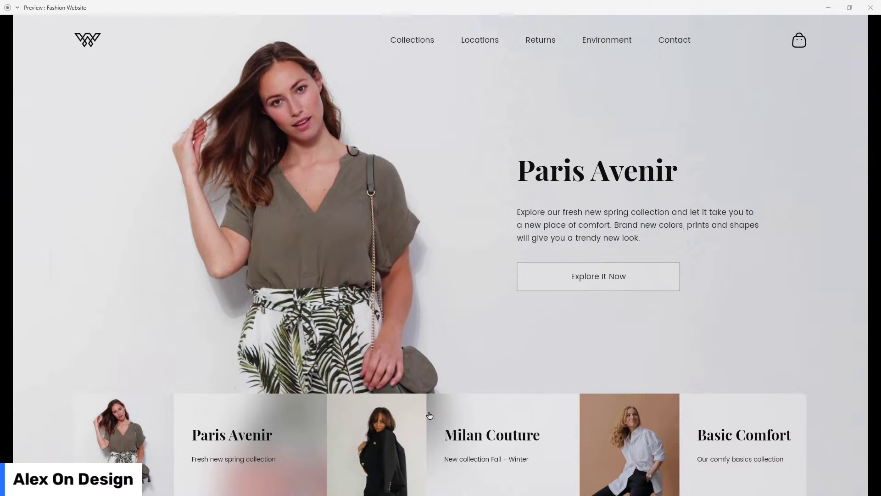
Preview the Milan Couture and Basic Comfort hero sections, and return to the Paris Avenir one
click(475, 439)
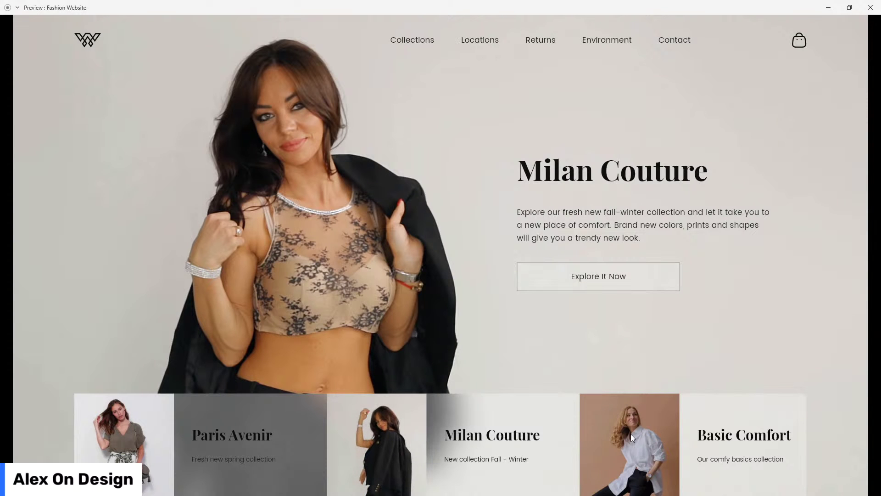
click(682, 433)
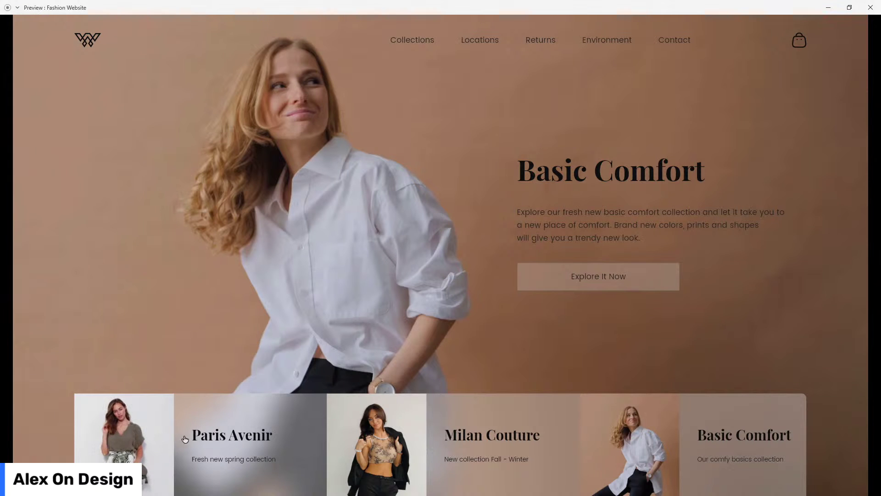
click(198, 440)
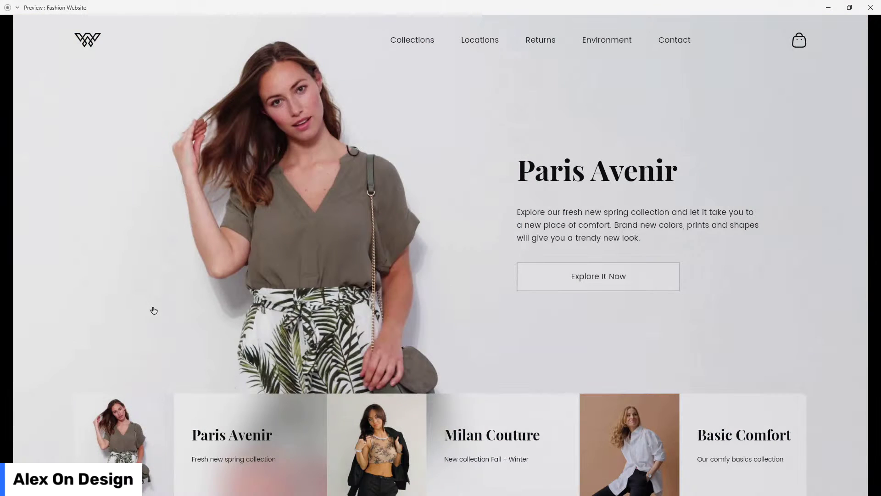
View the Paris Avenir product page through Explore It Now, go back to the collections and close the preview
click(620, 277)
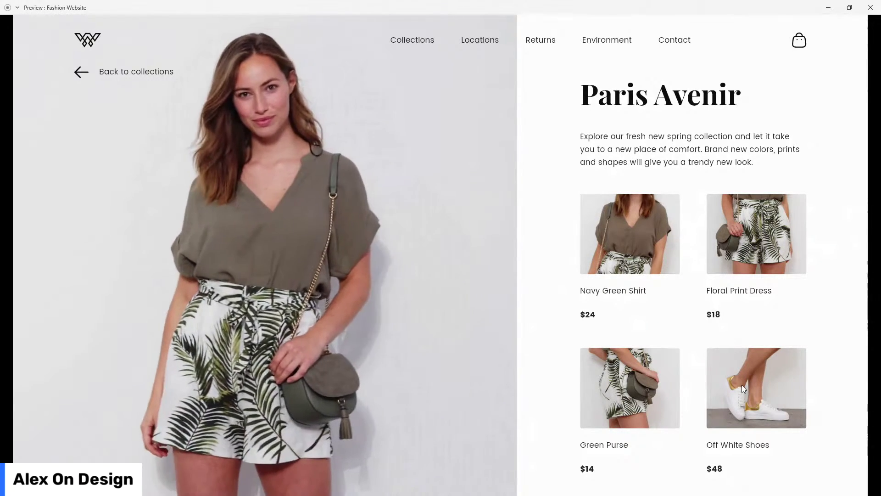
click(132, 73)
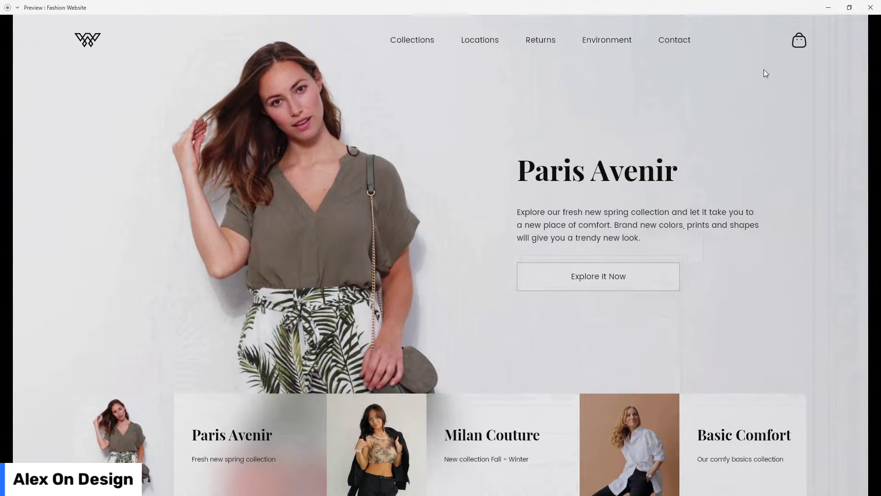
click(869, 9)
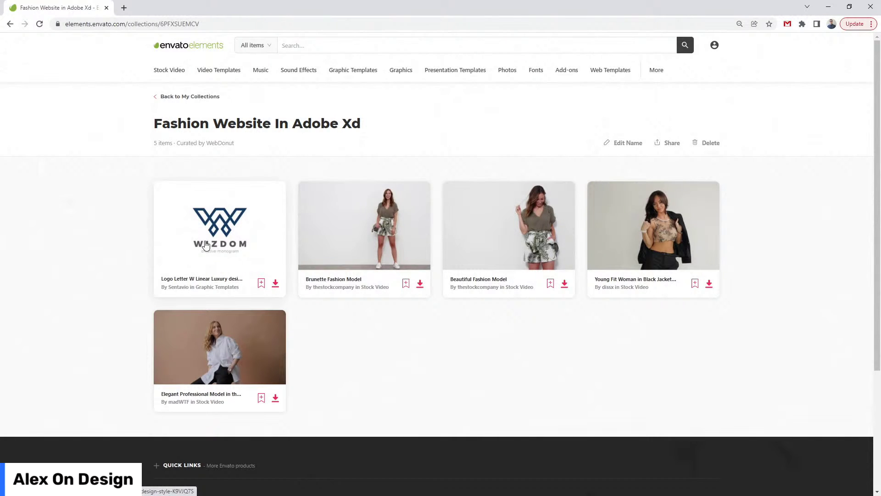
Review the logo and the model video clips in the Fashion Website In Adobe Xd collection, and switch to Photoshop
mouse_move(381, 239)
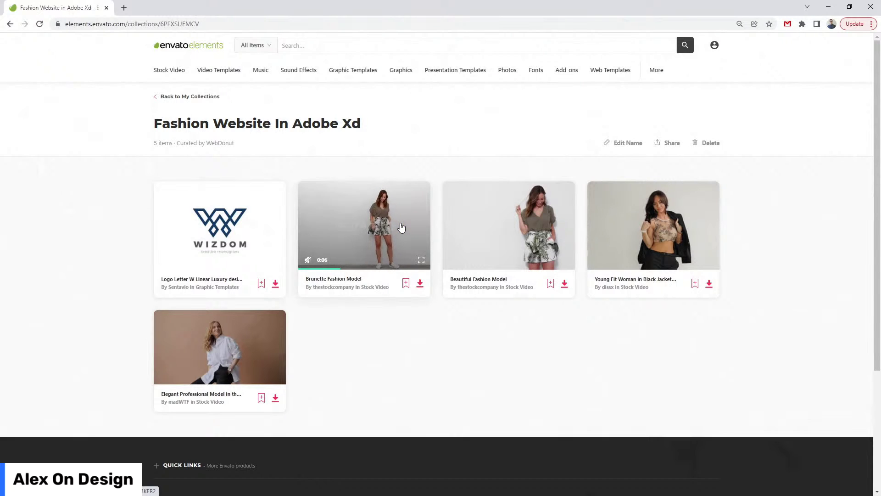
mouse_move(566, 234)
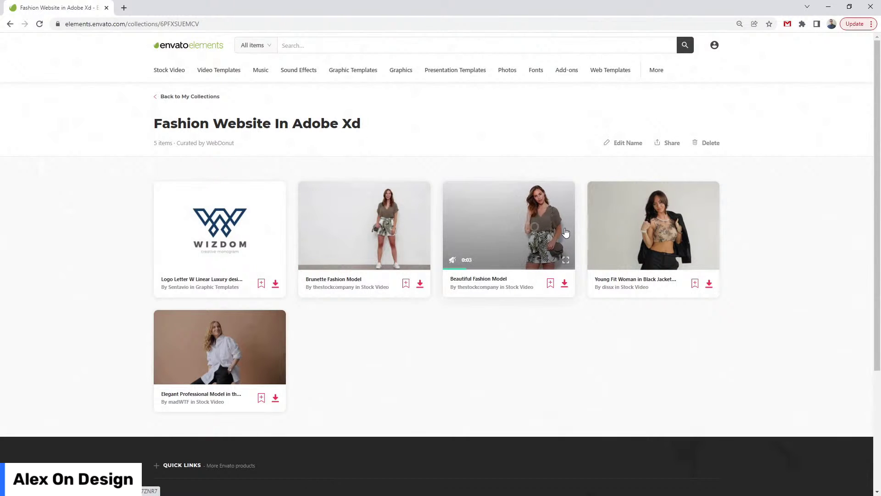
mouse_move(660, 236)
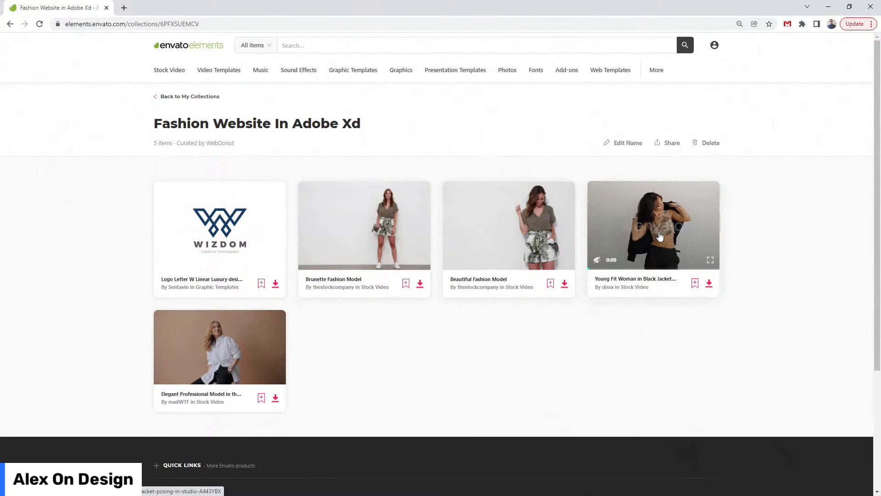
mouse_move(189, 367)
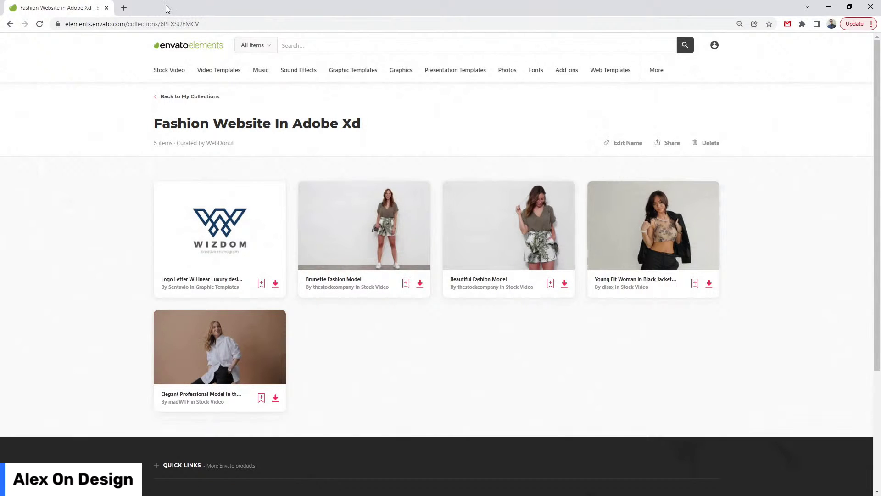
drag(54, 10, 256, 8)
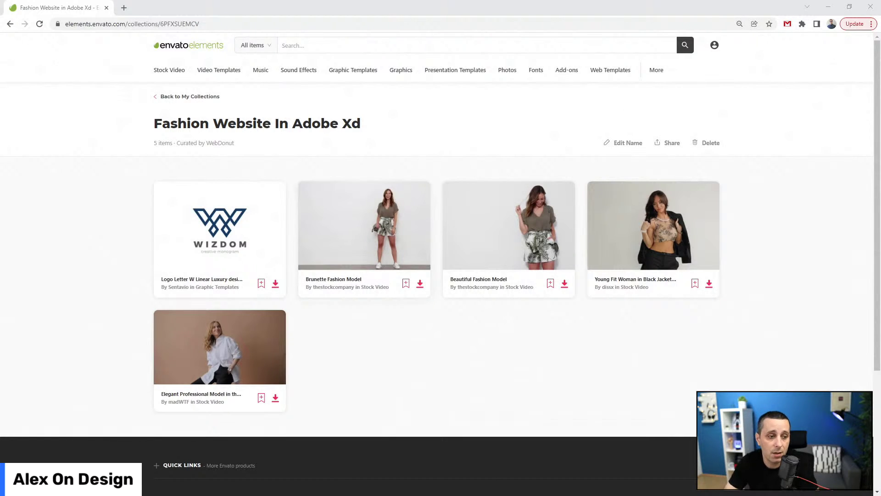
mouse_move(361, 225)
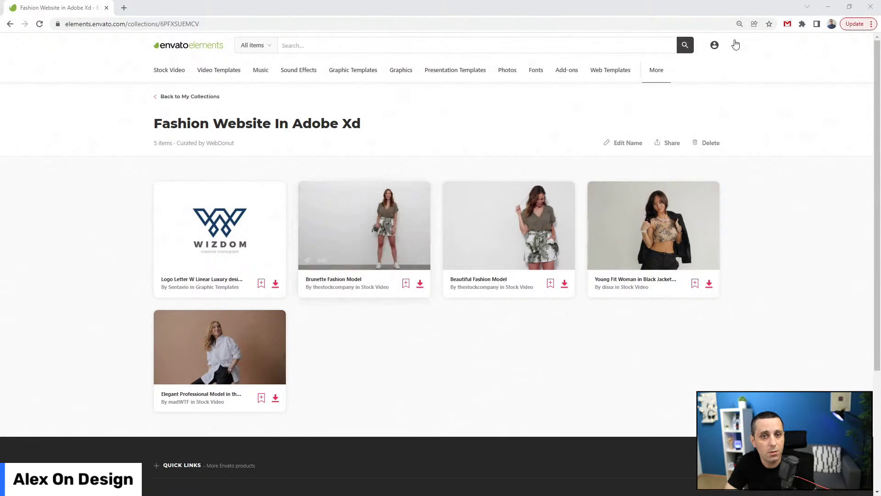
click(836, 5)
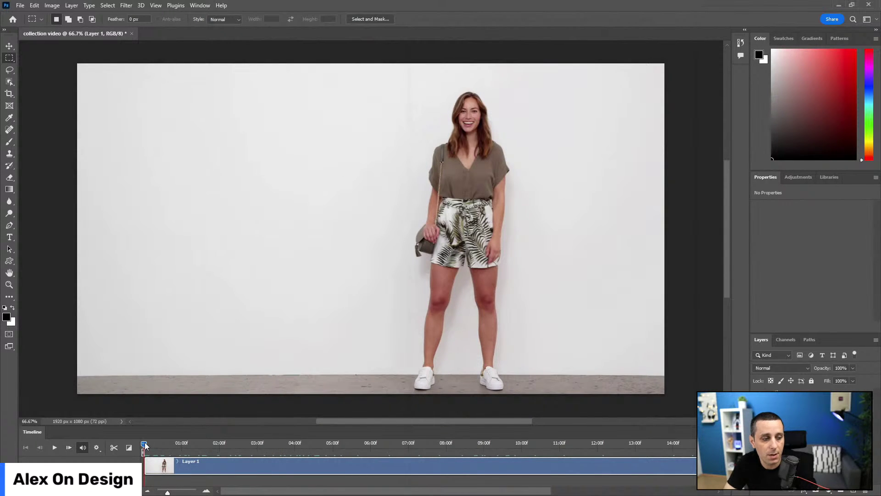
Move the collection video to about 3 seconds and inspect that frame closely in full-screen view
drag(144, 444, 257, 439)
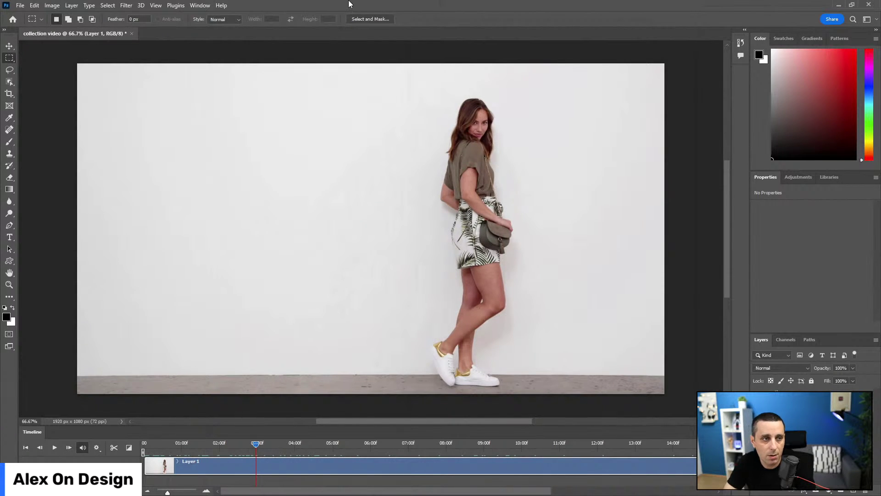
key(f)
key(f)
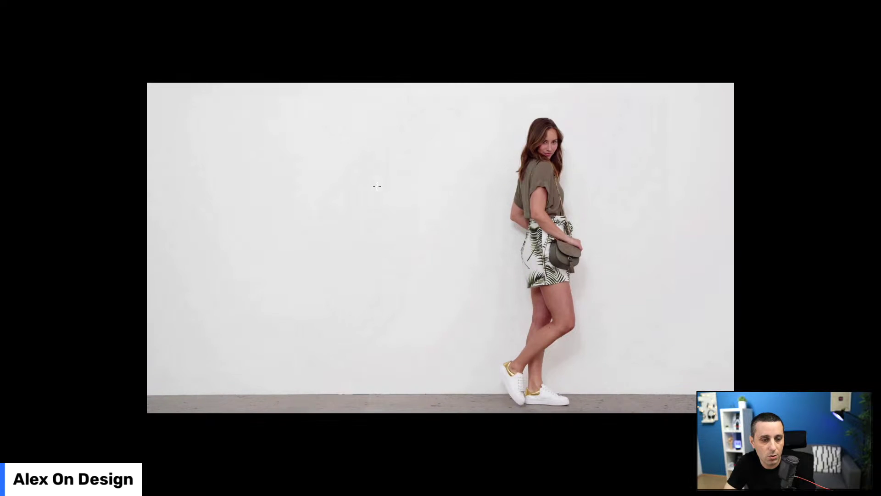
drag(563, 257, 558, 274)
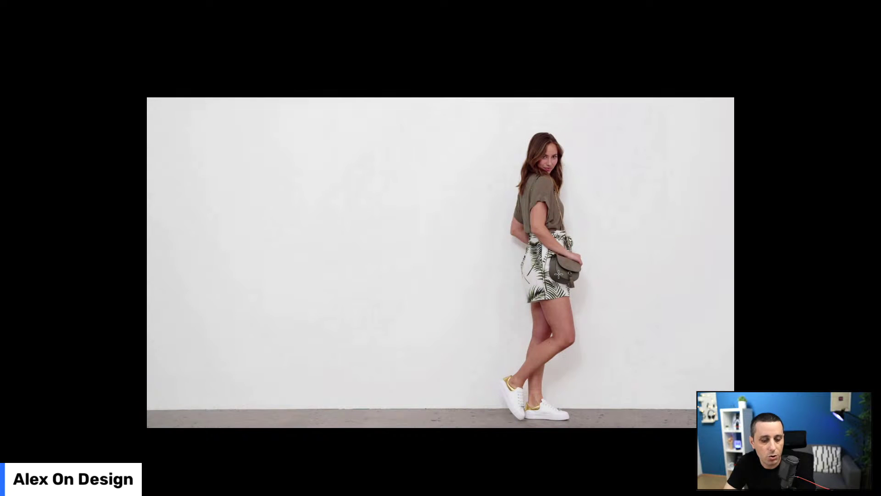
scroll(558, 274, up, 2)
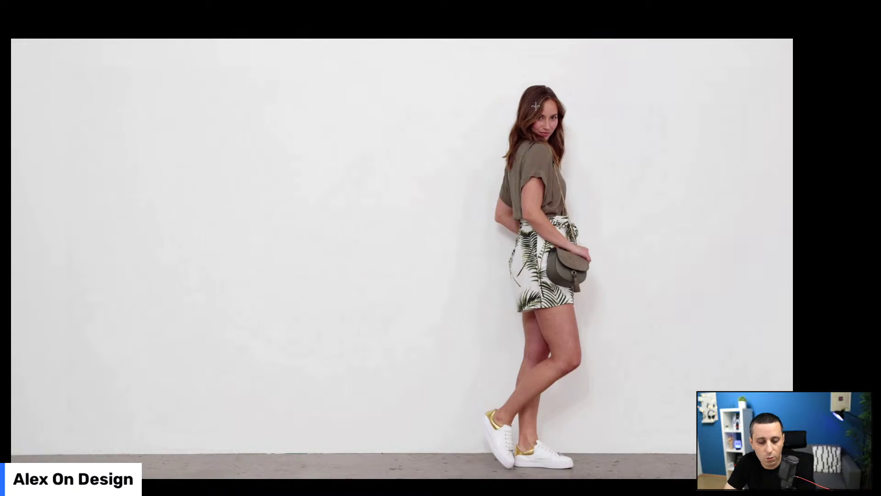
key(f)
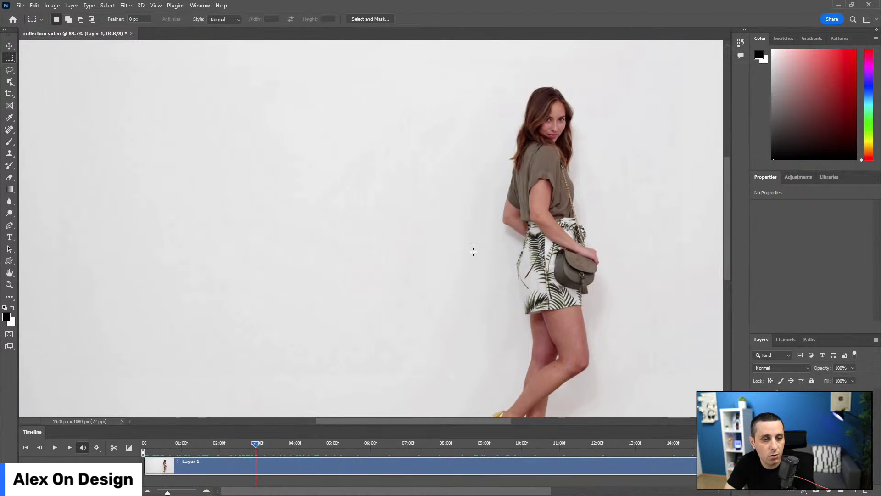
scroll(473, 252, down, 4)
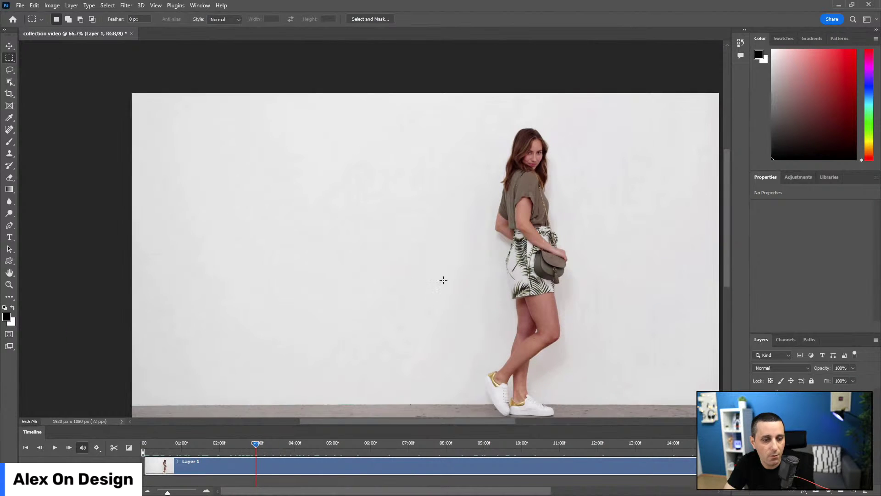
Scrub through the collection video to compare poses, and stop just before the 3-second mark
drag(256, 447, 357, 434)
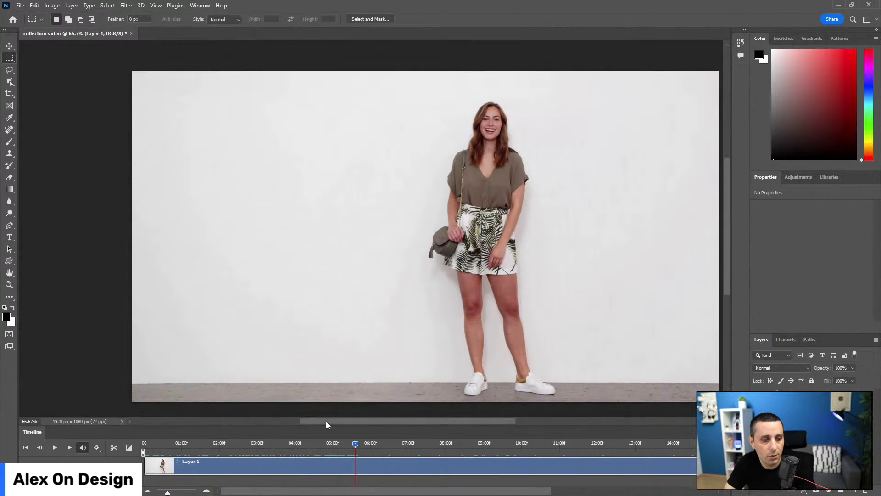
drag(353, 447, 578, 440)
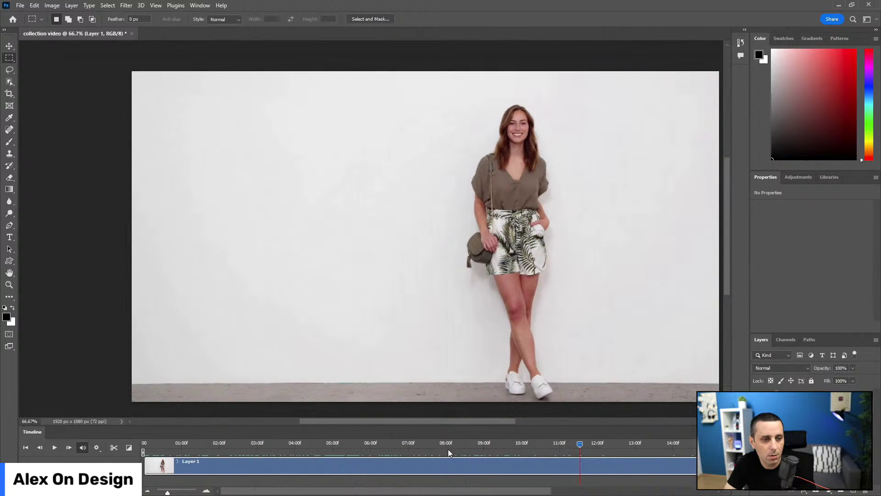
drag(279, 442, 222, 444)
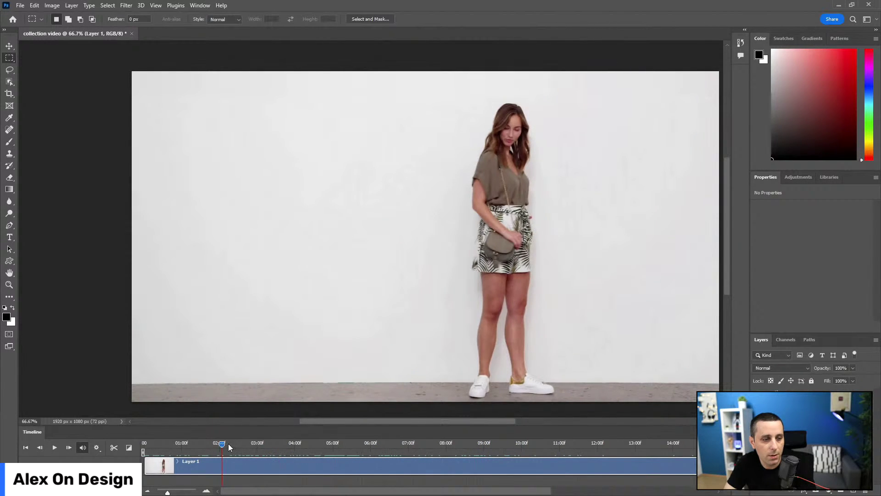
click(246, 443)
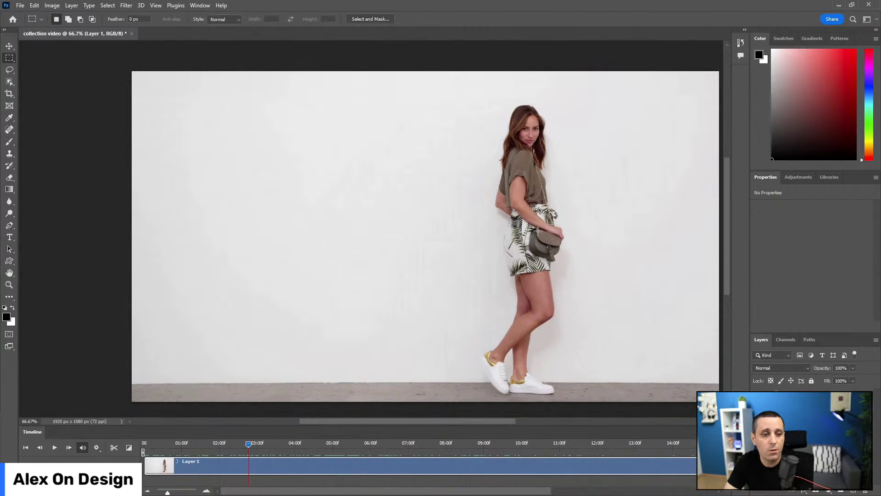
Check the available export options for the current video frame without exporting it
click(20, 5)
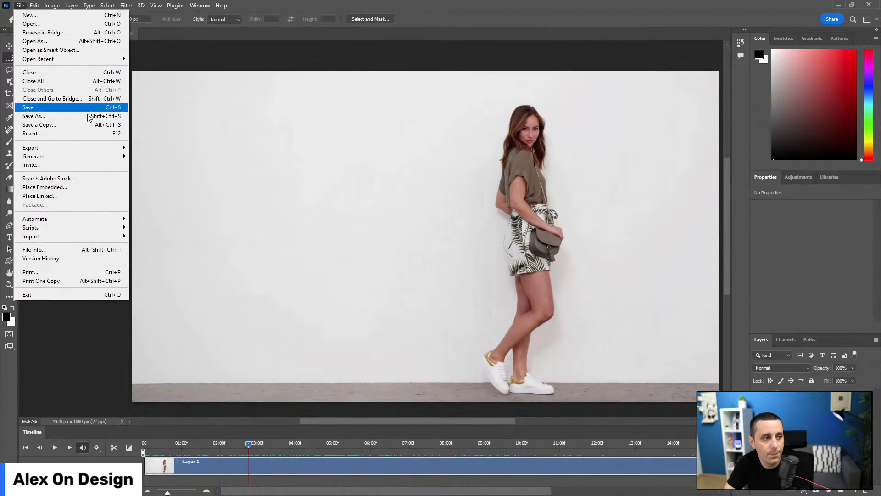
mouse_move(104, 147)
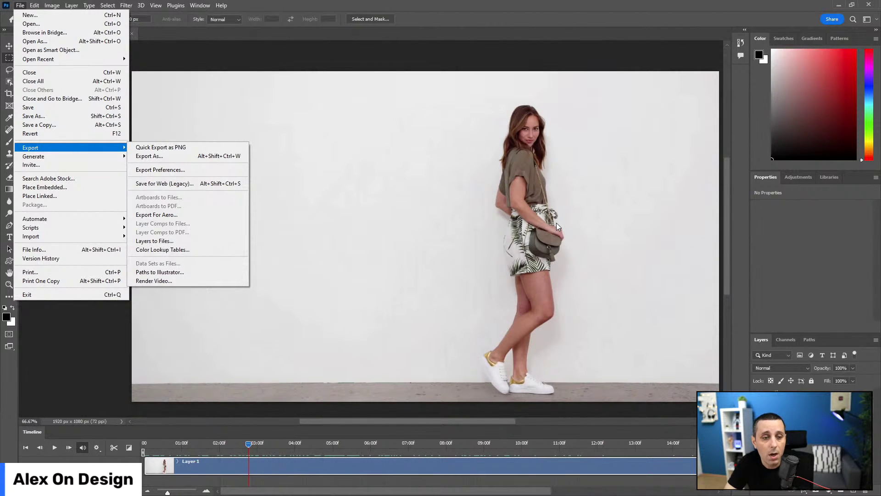
click(244, 440)
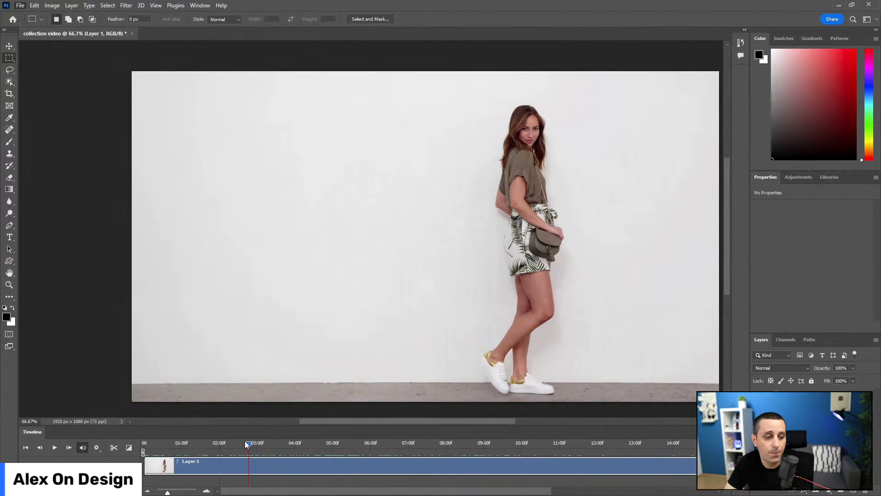
click(246, 444)
Scrub the collection video on to beyond 13 seconds, and quit Photoshop without saving the changes
drag(302, 442, 459, 438)
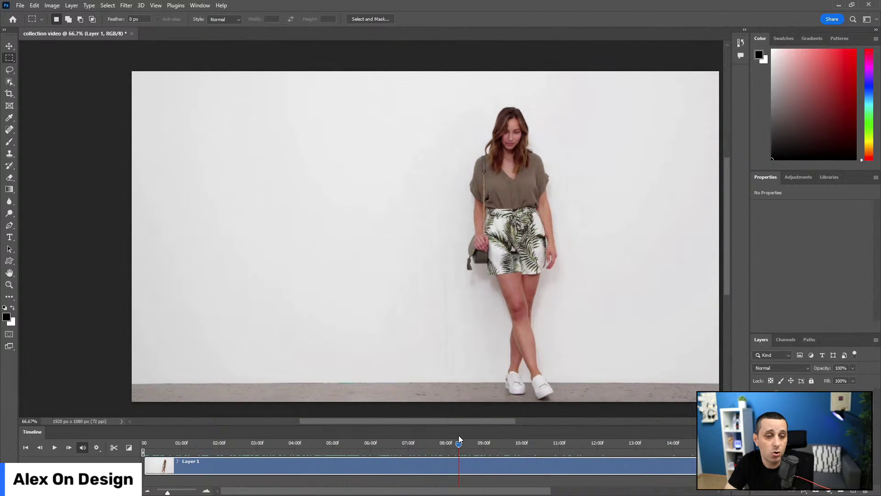
drag(459, 435, 652, 424)
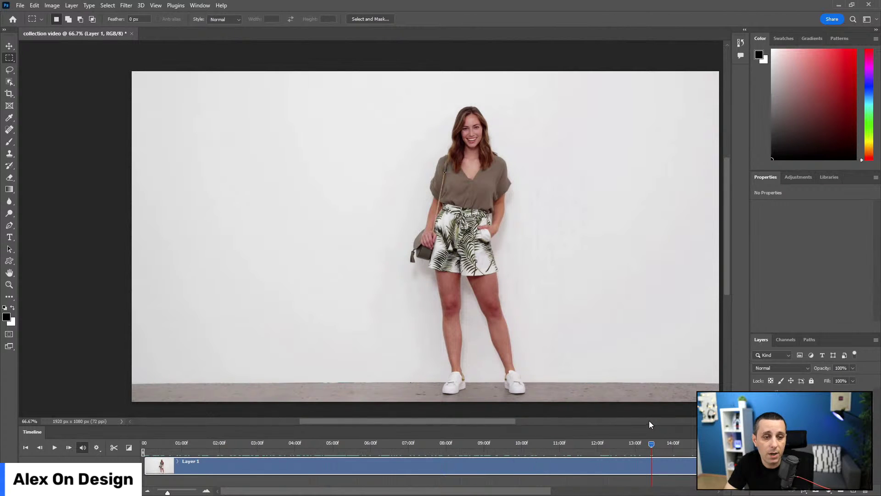
click(869, 4)
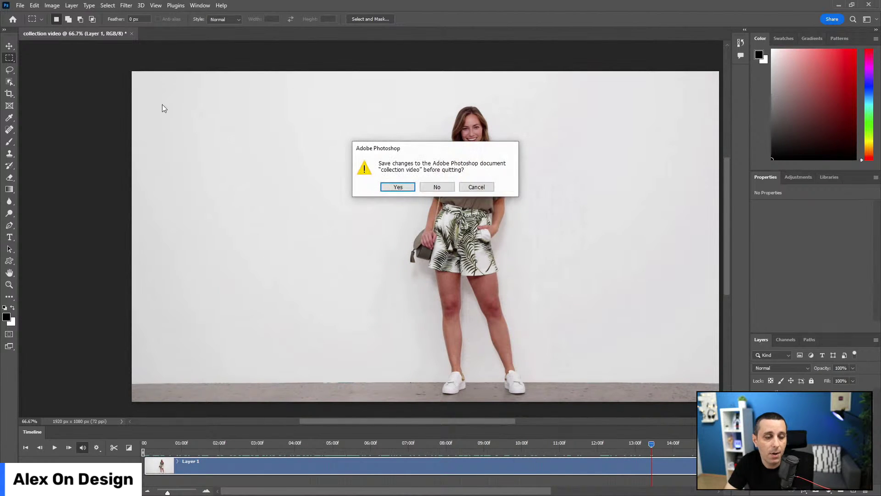
click(449, 187)
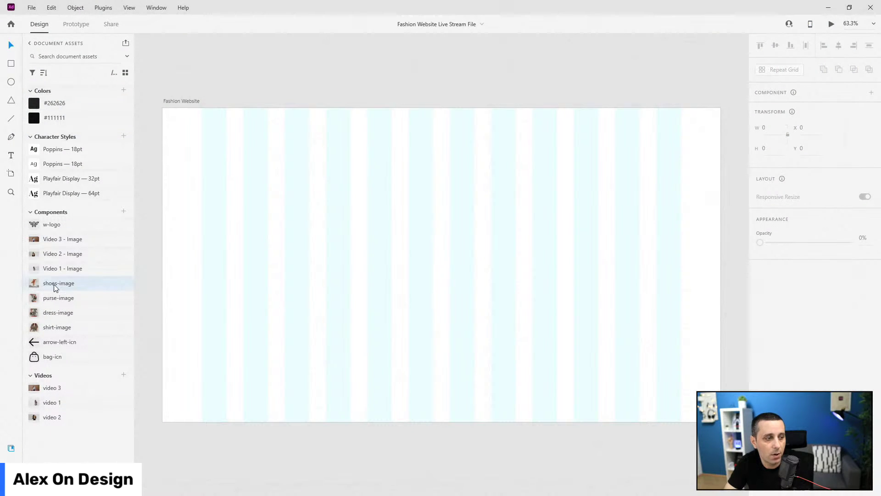
Hide the Fashion Website artboard's layout grid and place the shoes-image component on it at about X 658, Y 306
click(180, 102)
click(760, 352)
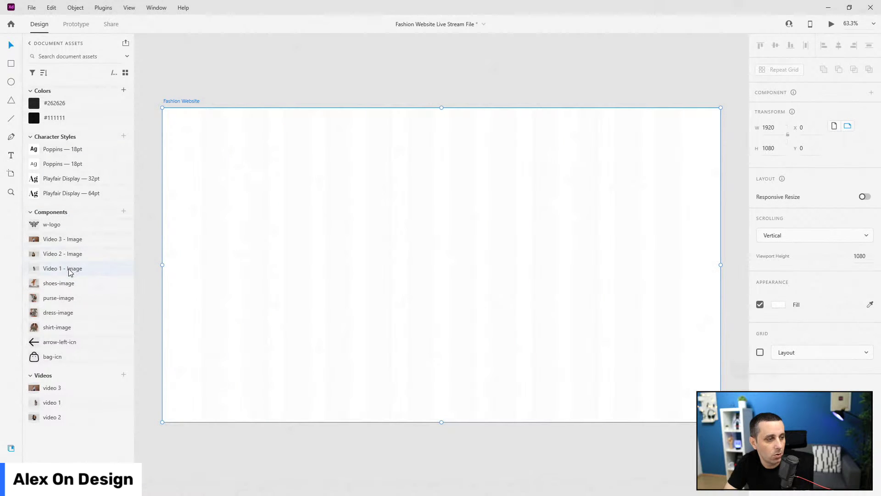
click(56, 284)
drag(355, 201, 353, 197)
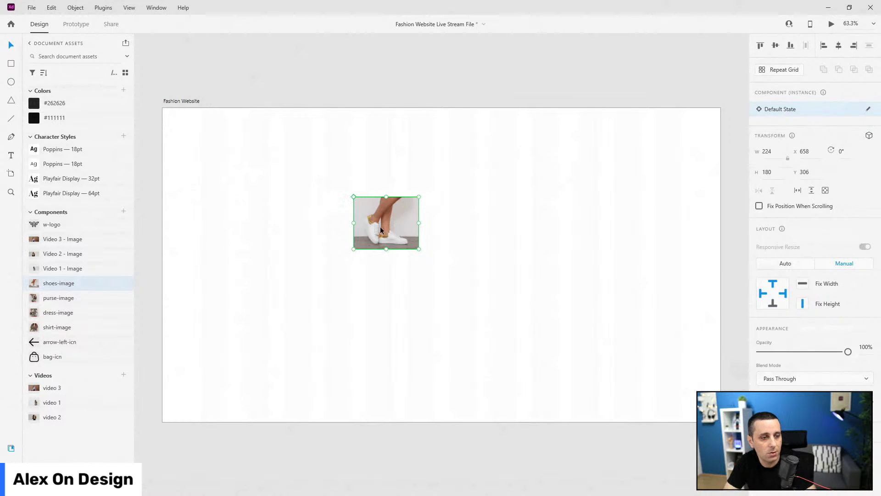
Examine the full uncropped picture inside the placed shoes-image component, and leave its editing mode
double_click(367, 215)
double_click(392, 225)
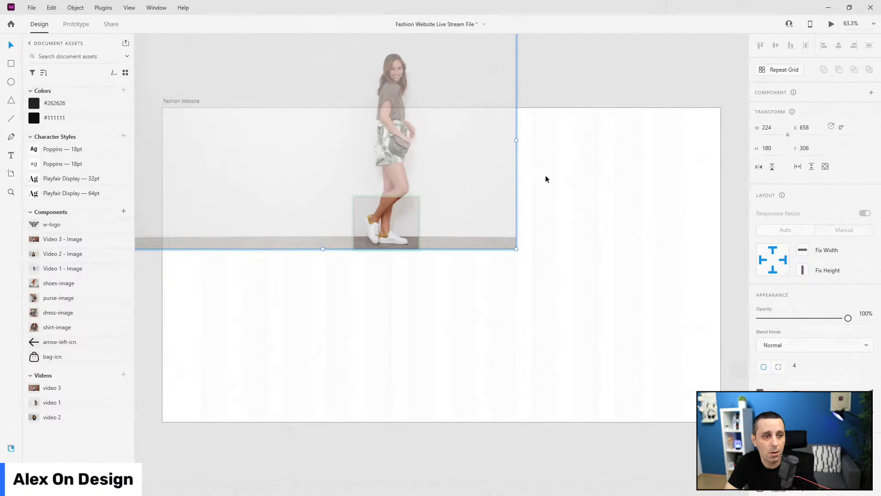
scroll(547, 177, down, 2)
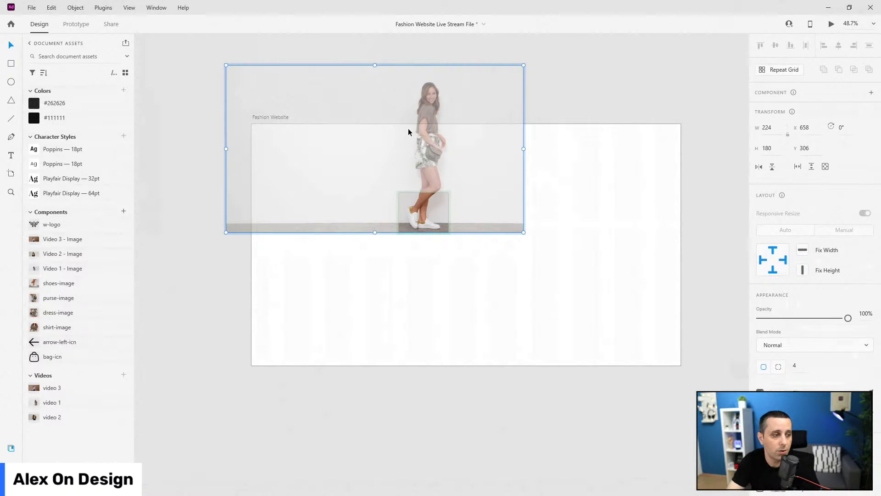
click(448, 238)
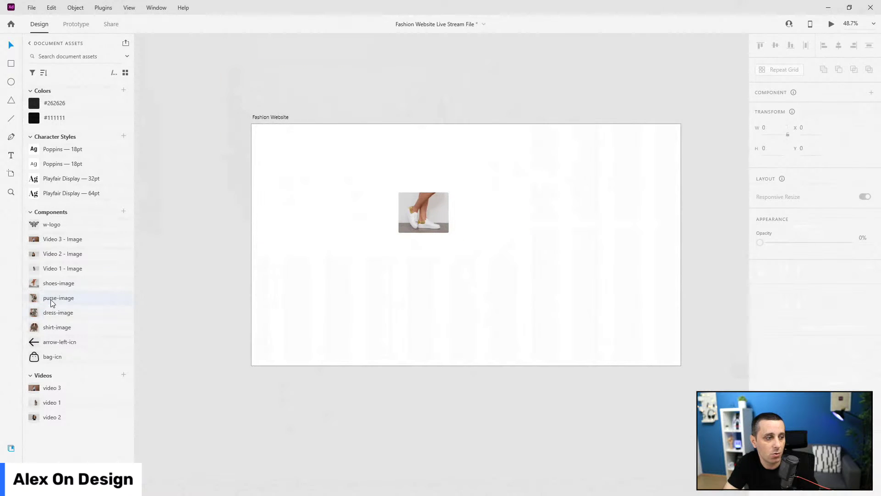
Place the purse-image component at about X 1121, Y 548 and examine the full uncropped picture inside it
drag(72, 300, 527, 271)
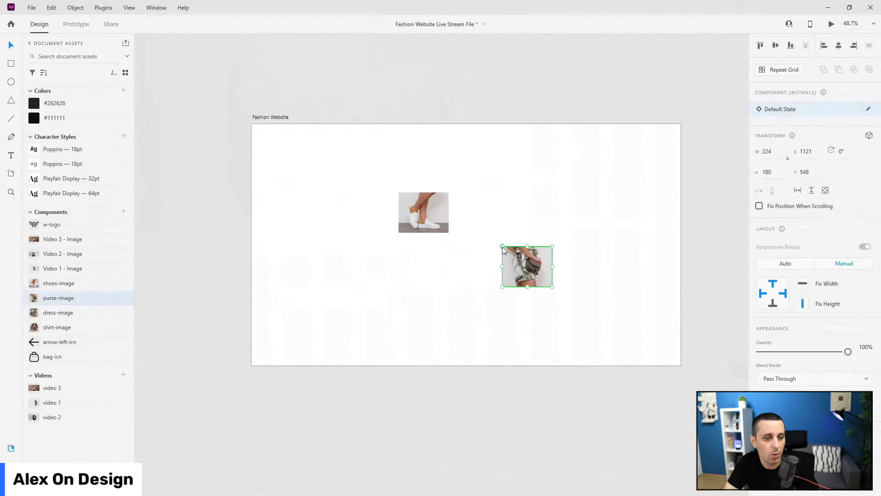
double_click(526, 271)
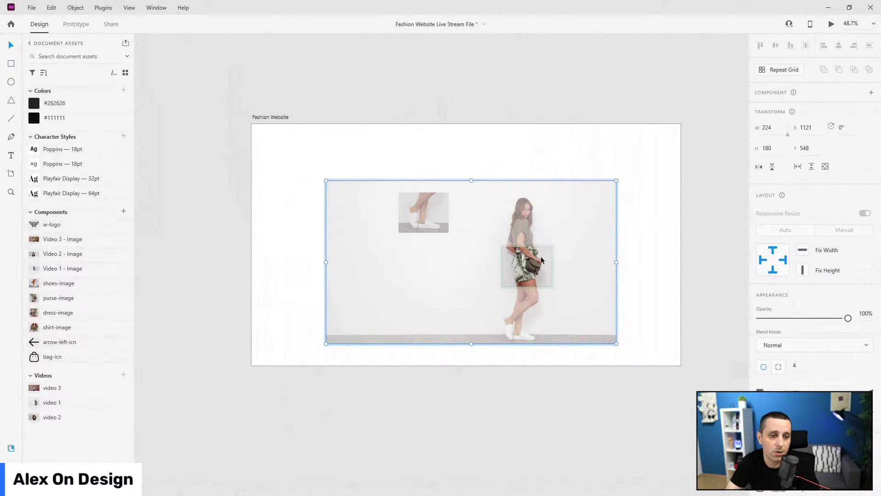
click(592, 141)
Delete the placed purse-image and shoes-image components from the artboard
click(545, 269)
shift+click(413, 206)
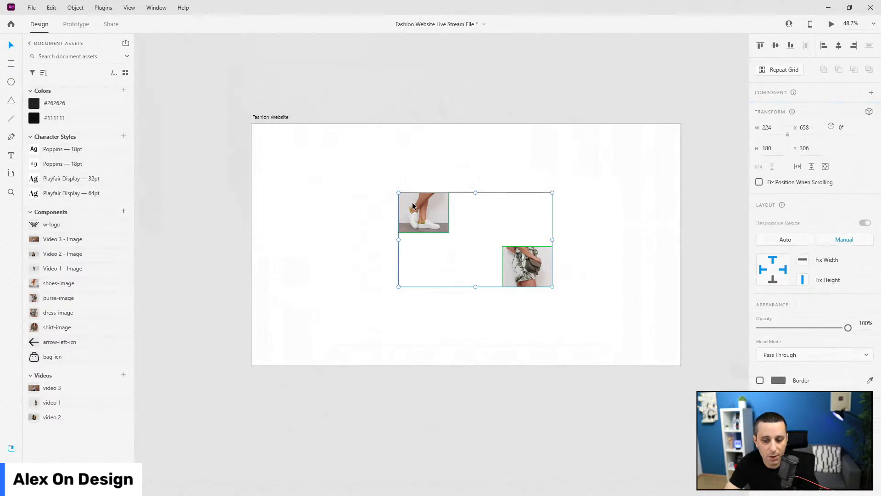
key(Delete)
Turn the layout grid back on for the Fashion Website artboard
click(270, 118)
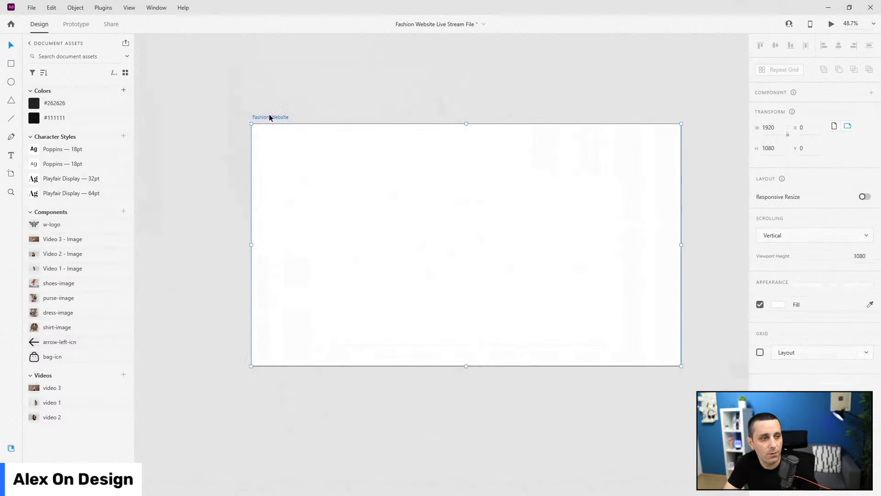
click(760, 352)
scroll(555, 114, up, 1)
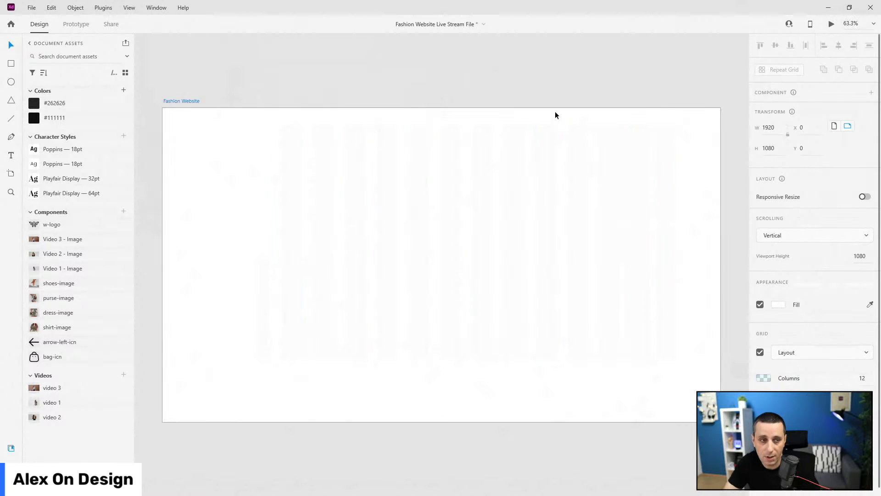
scroll(540, 120, down, 1)
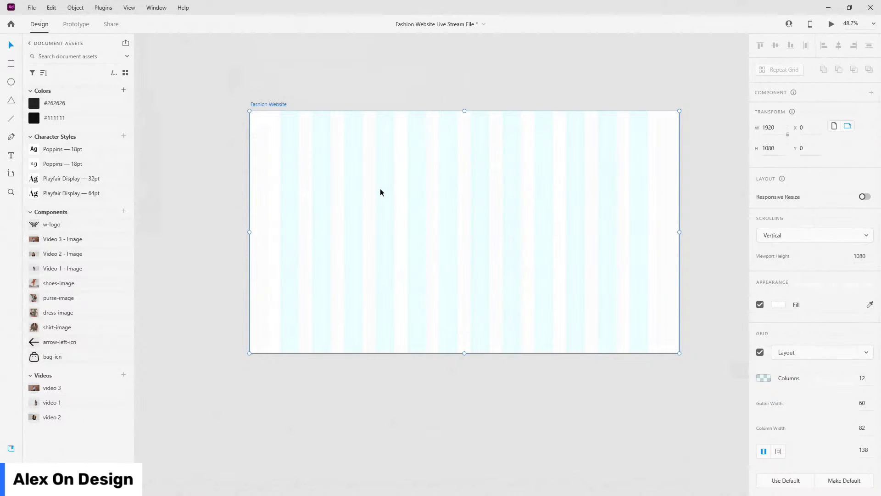
scroll(473, 145, up, 2)
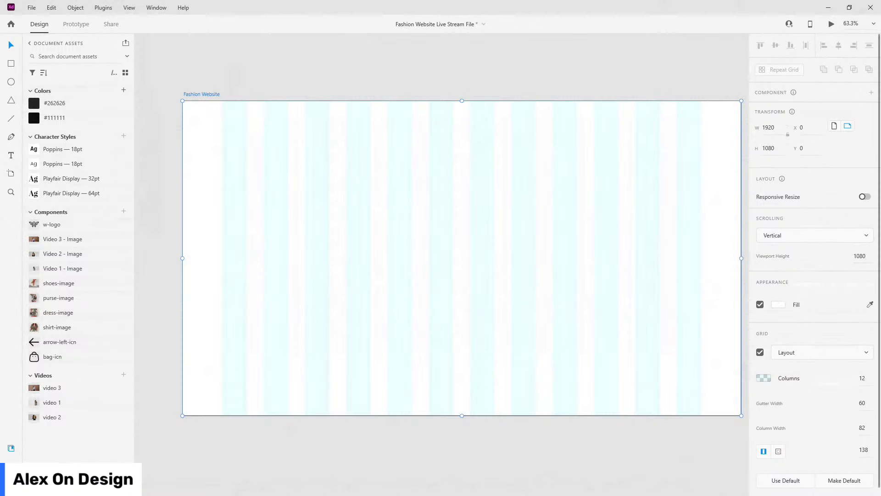
Place the w-logo component on the artboard at X 138, Y 64, lined up with the first grid column
drag(51, 227, 235, 157)
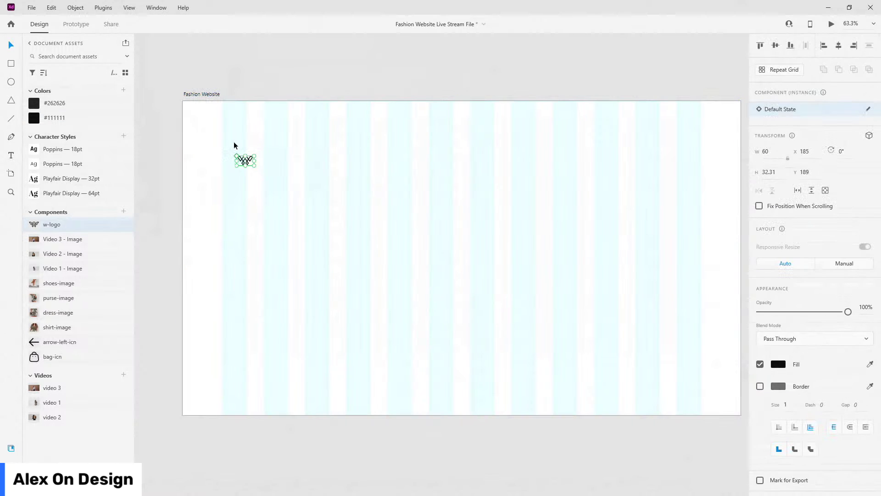
scroll(212, 89, up, 6)
drag(290, 241, 274, 180)
scroll(280, 189, down, 6)
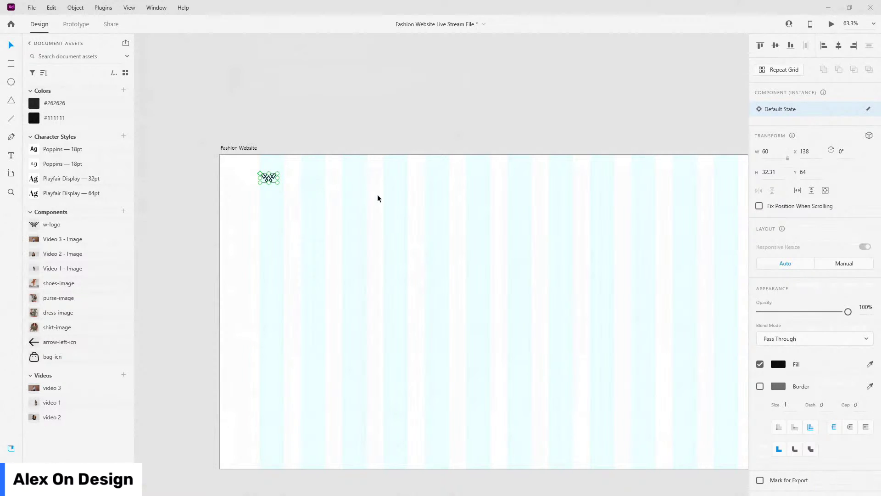
Add the text "Collections" beside the logo at about X 504 and apply the regular Poppins 18pt character style
click(366, 173)
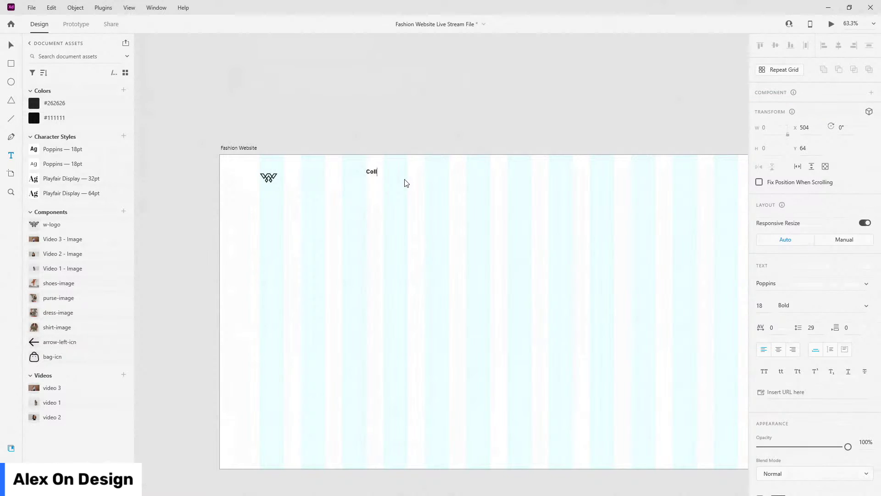
text(Collections)
key(Escape)
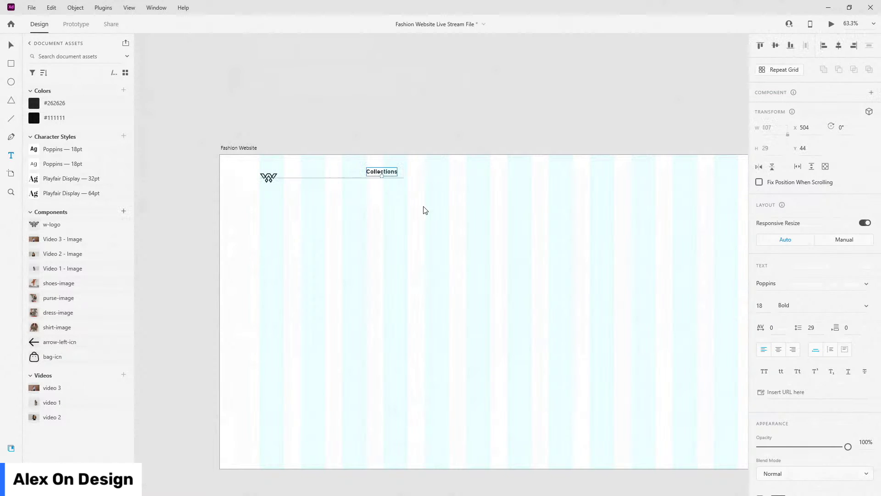
click(64, 166)
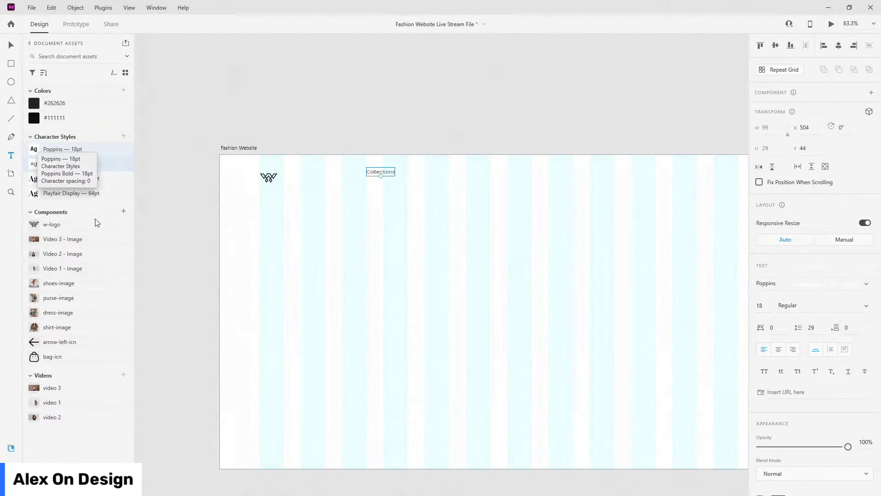
Wrap the Collections text in a group named nav-items and enable horizontal stacking on it
key(ctrl+y)
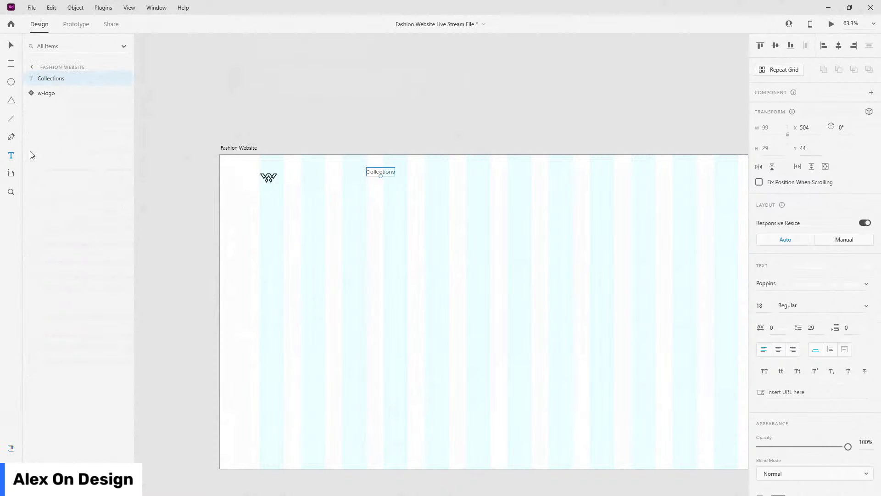
key(ctrl+g)
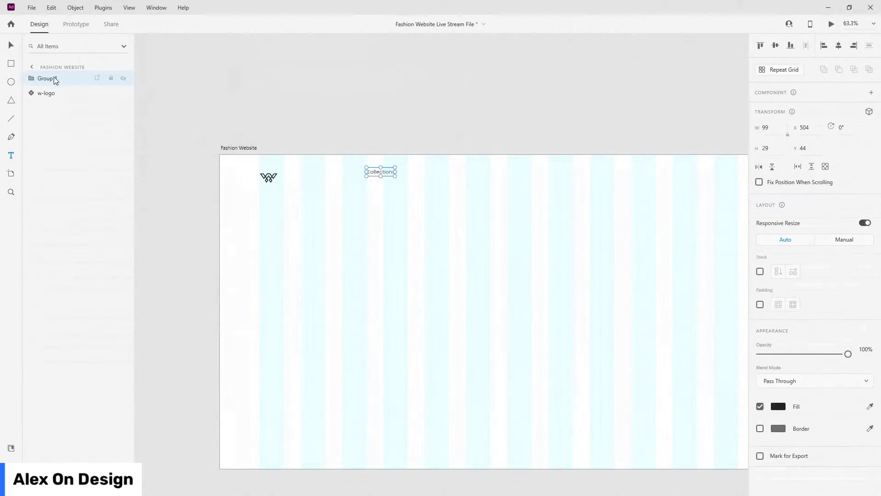
double_click(52, 79)
text(nav-items)
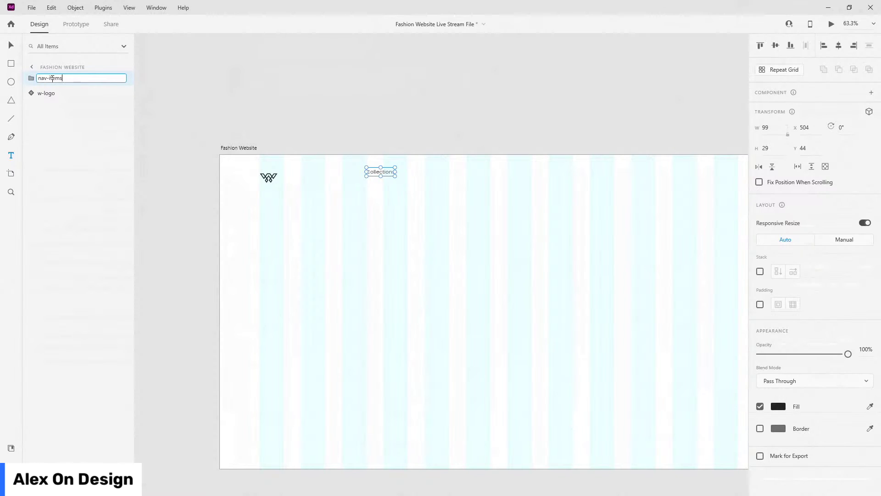
key(Return)
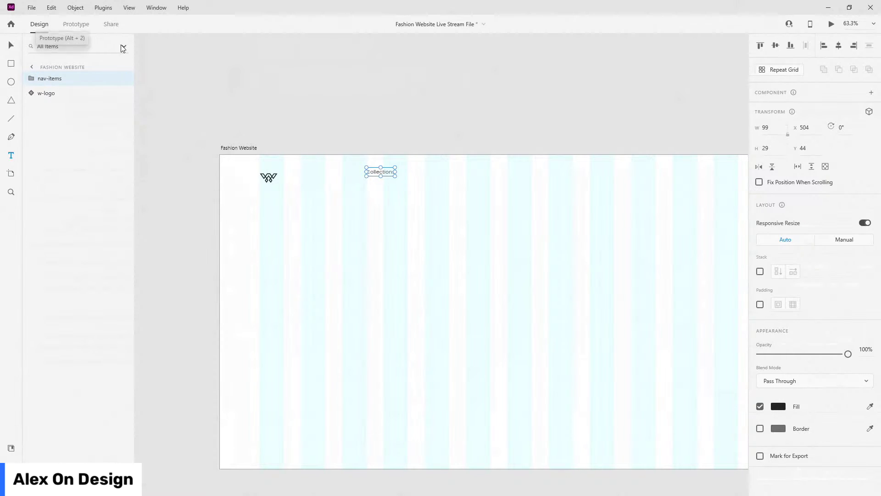
click(760, 272)
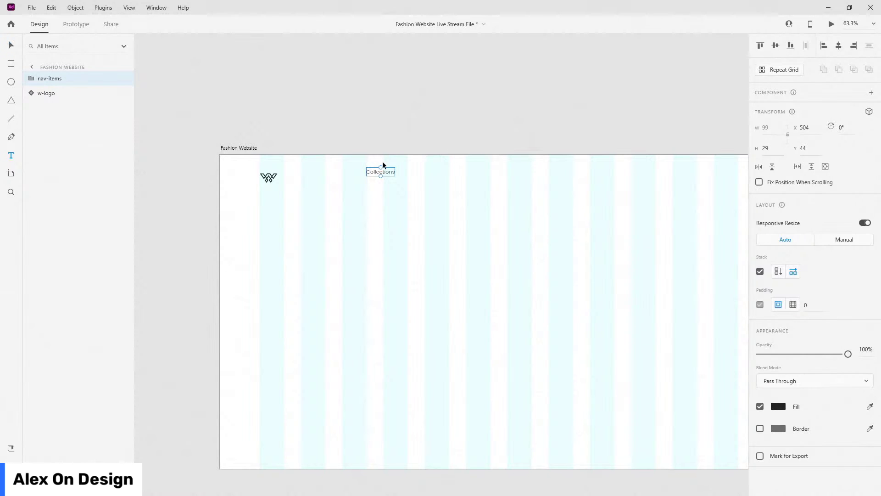
Align the nav-items group and the logo vertically to their middles
click(251, 177)
click(250, 180)
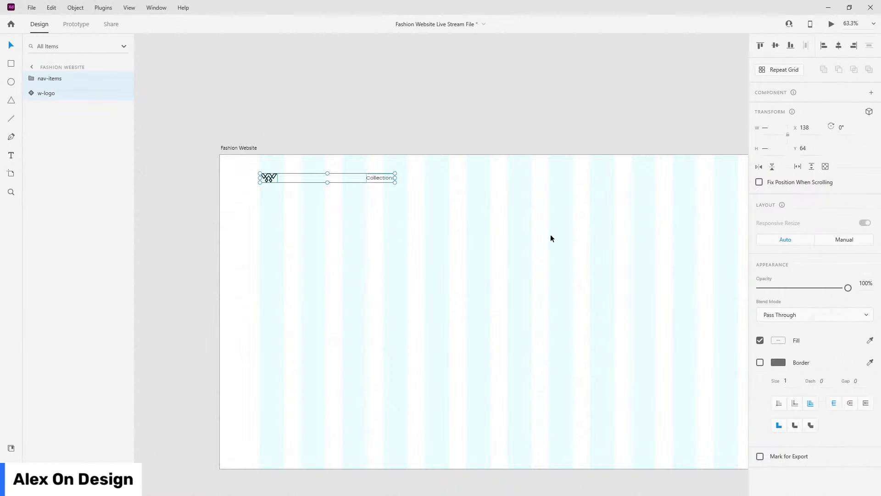
click(552, 233)
Duplicate the Collections text inside the nav-items group and change the copy to "Locations"
click(377, 179)
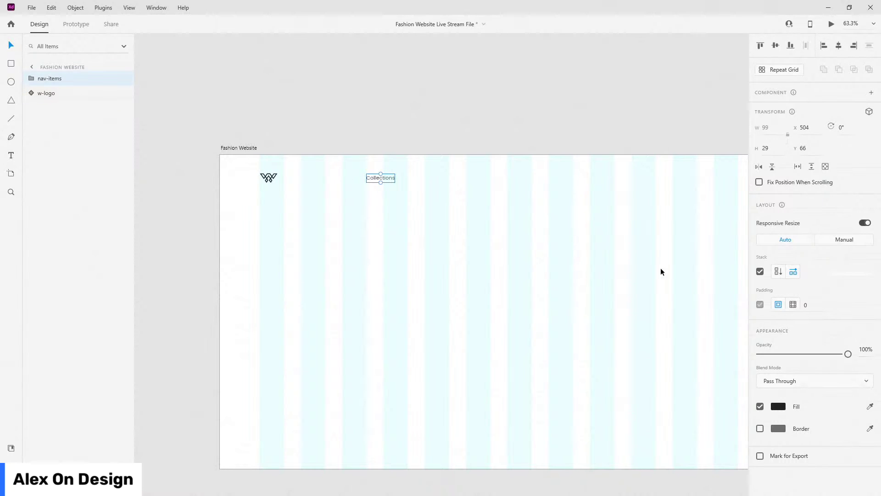
click(32, 78)
click(60, 93)
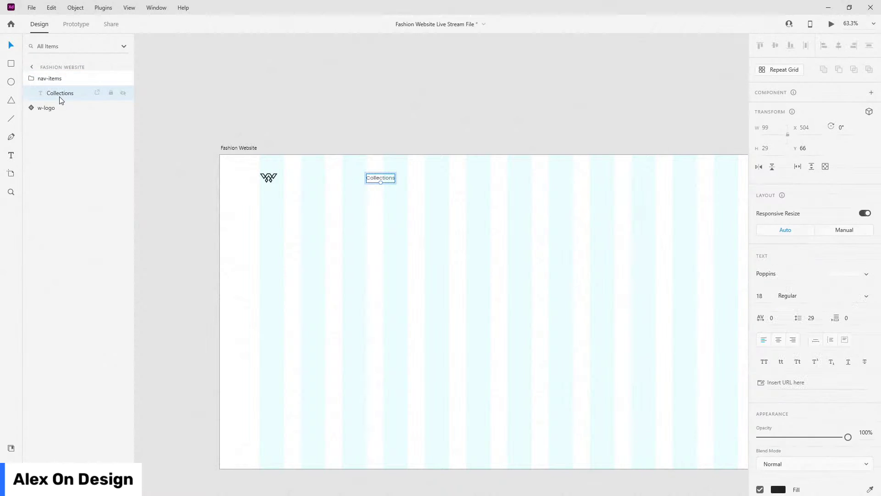
key(ctrl+d)
double_click(412, 179)
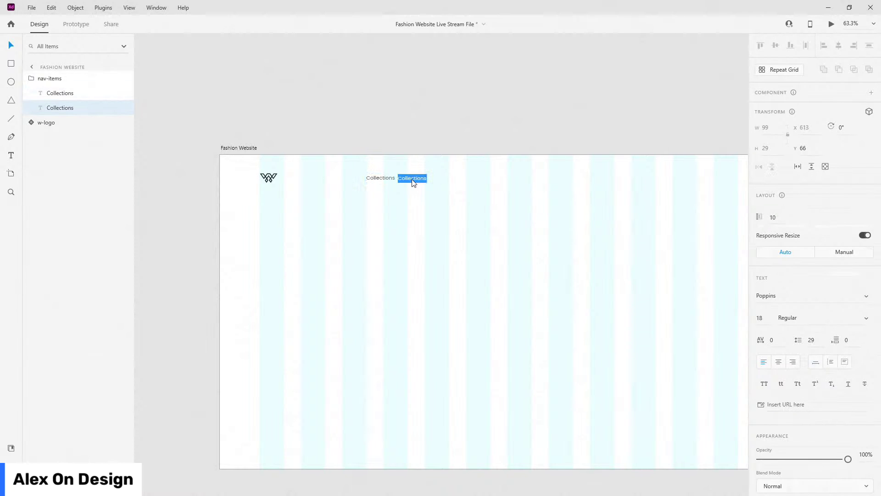
text(Locations)
key(Escape)
Duplicate the Locations item and change the copy's text to "Returns"
key(ctrl+d)
double_click(439, 177)
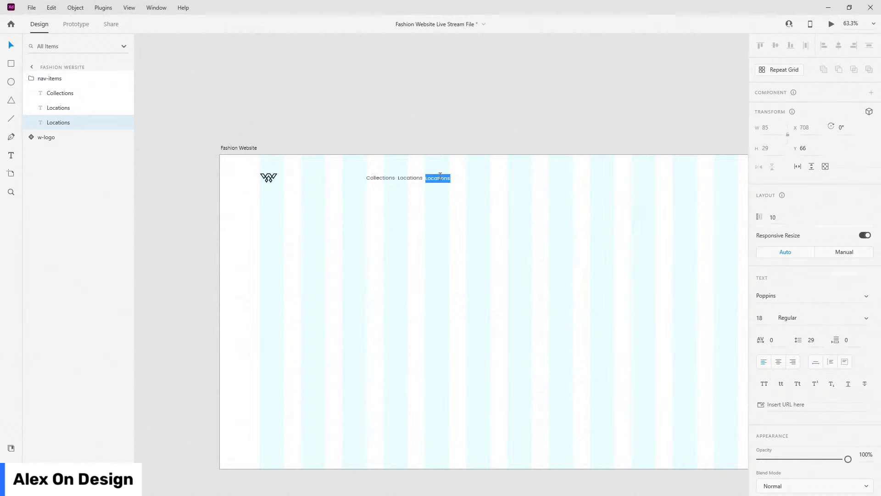
text(Returns)
key(Escape)
Duplicate the Returns item and change the copy's text to "Environment"
key(ctrl+d)
click(459, 177)
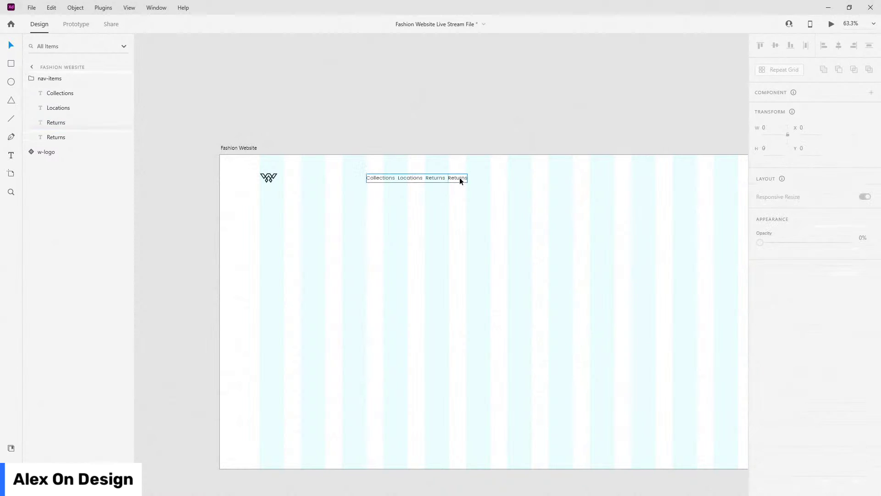
double_click(459, 177)
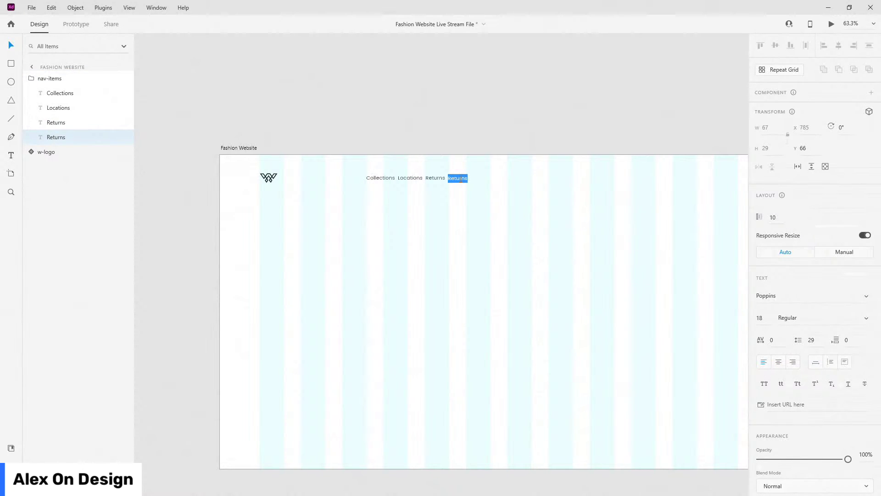
text(Environment)
key(Escape)
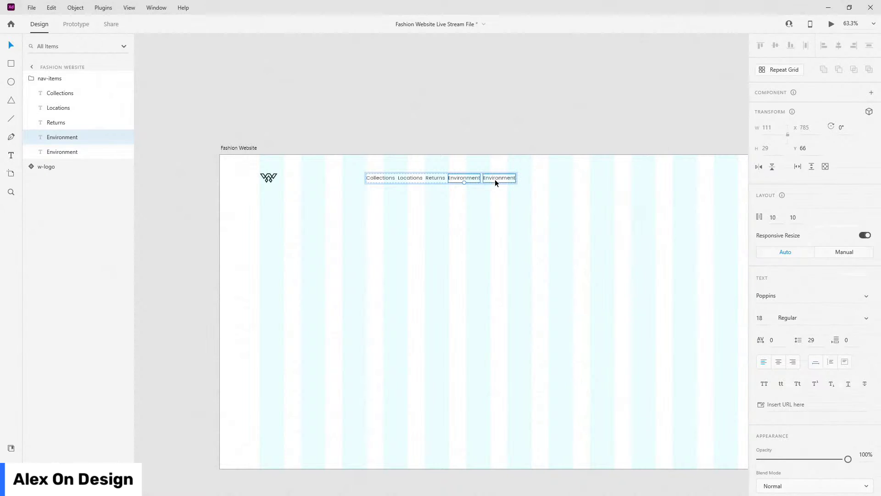
Duplicate the Environment item and change the copy's text to "Contact"
double_click(497, 179)
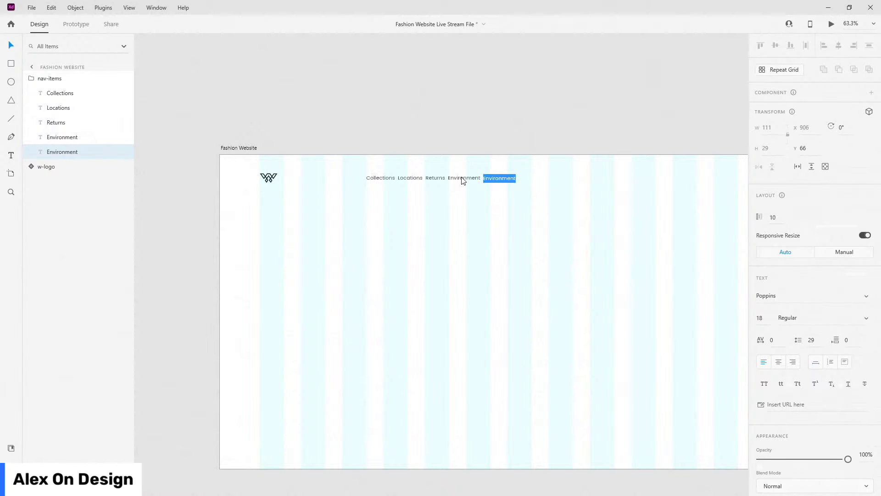
text(Contact)
key(Escape)
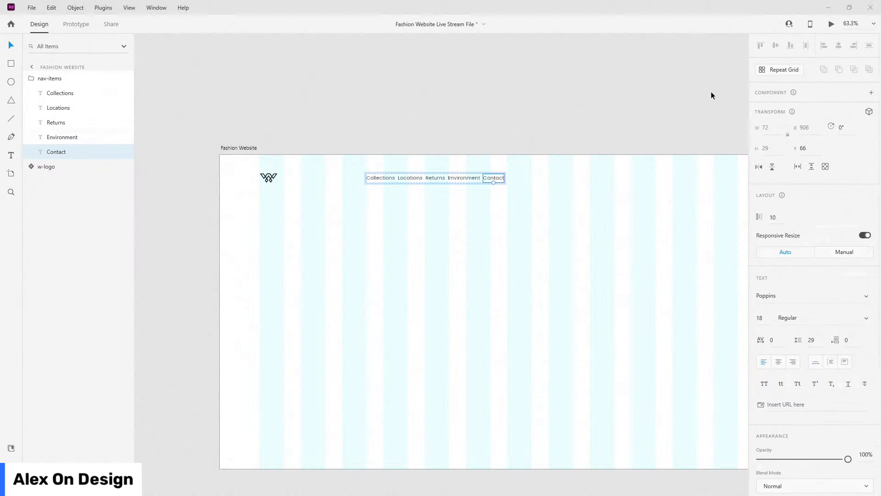
Check the artboard grid's gutter width and set the nav-items stack spacing to 60
click(240, 147)
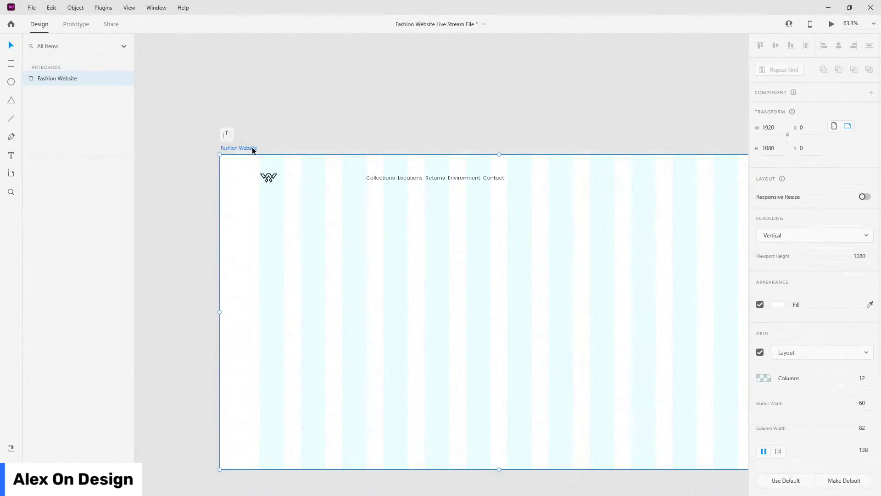
scroll(798, 299, down, 1)
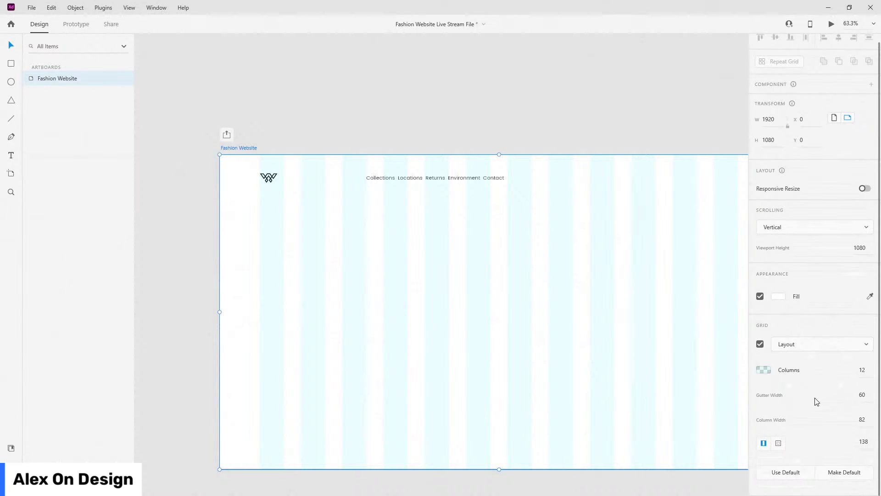
click(487, 180)
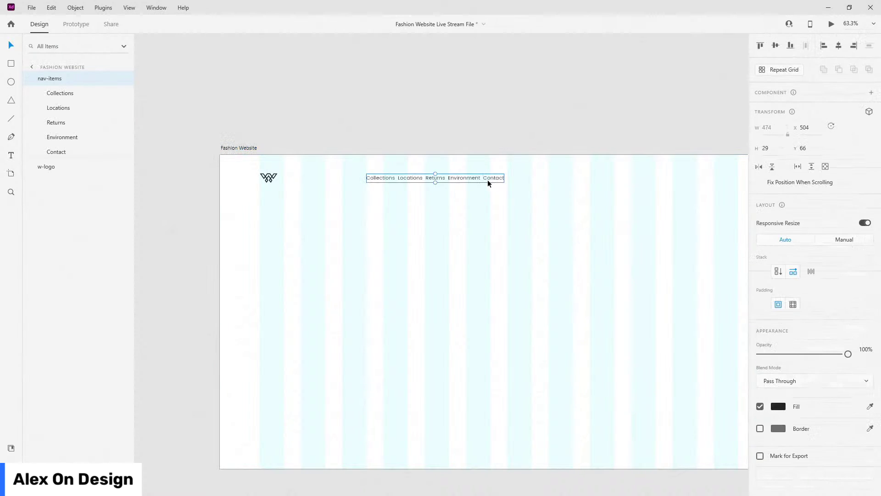
click(842, 273)
text(60)
key(Return)
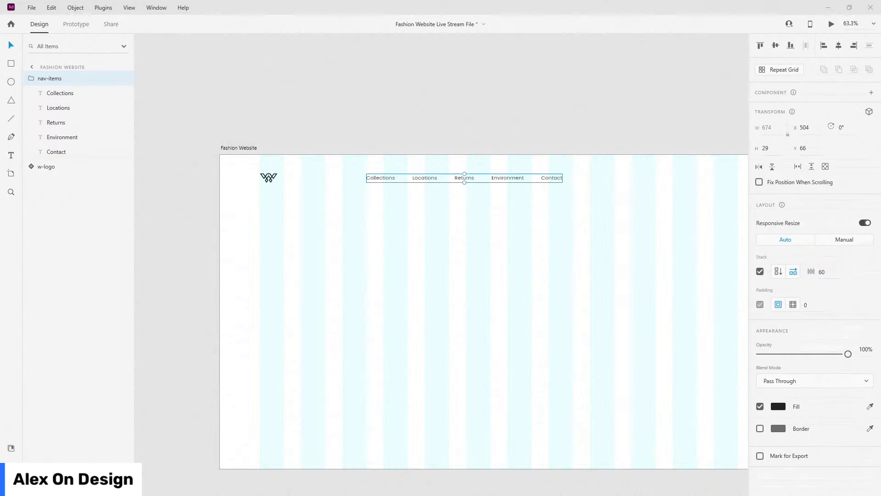
Place the bag-icn component after the Contact item and align it vertically to the middle with the logo and nav-items
click(11, 447)
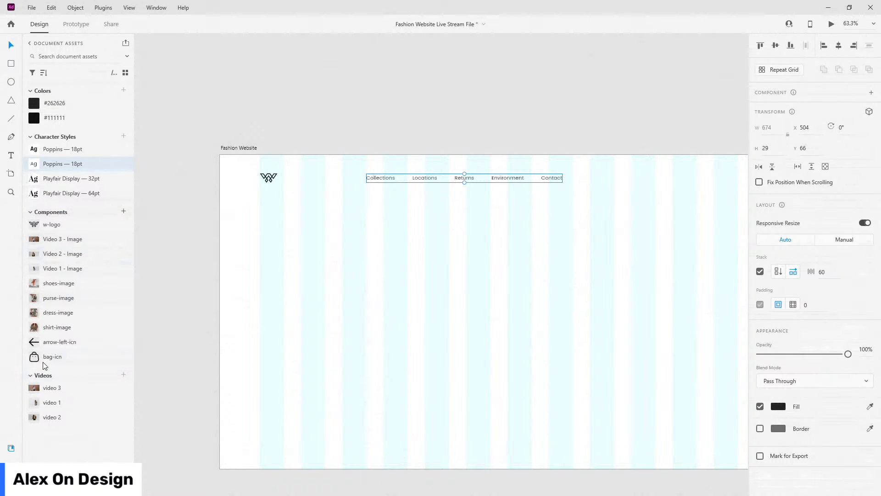
drag(51, 357, 605, 180)
drag(637, 205, 225, 146)
click(776, 45)
Group the logo, nav-items and bag icon, and name the group nav
key(ctrl+g)
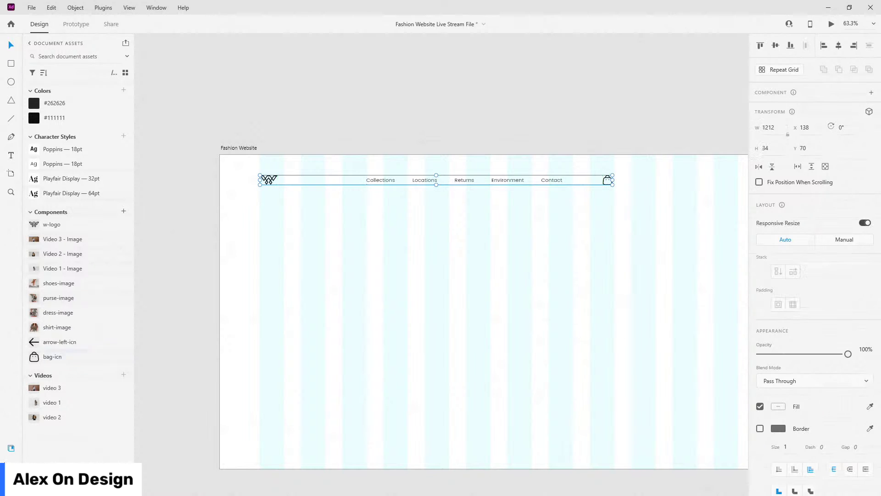
key(ctrl+y)
double_click(50, 78)
text(nav)
key(Return)
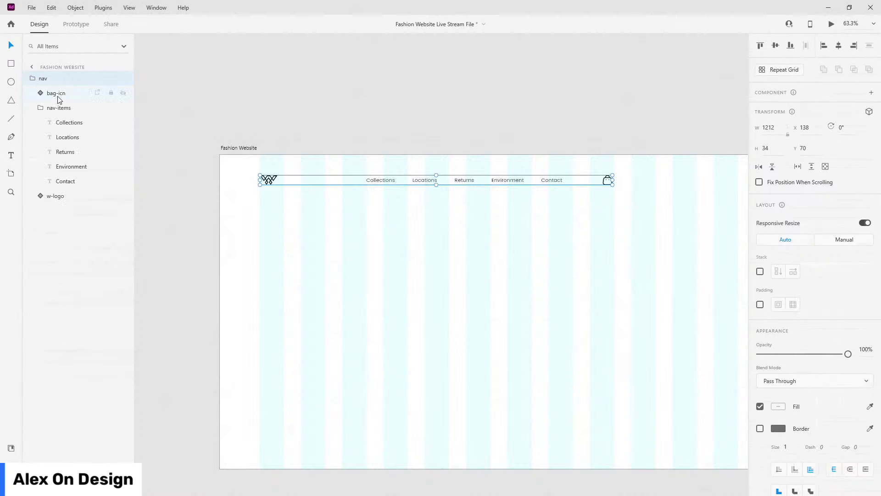
Reorder the layers inside the nav group to w-logo, nav-items and bag-icn
click(45, 110)
mouse_move(53, 123)
mouse_down()
mouse_move(59, 97)
mouse_move(61, 131)
mouse_up()
scroll(456, 210, down, 1)
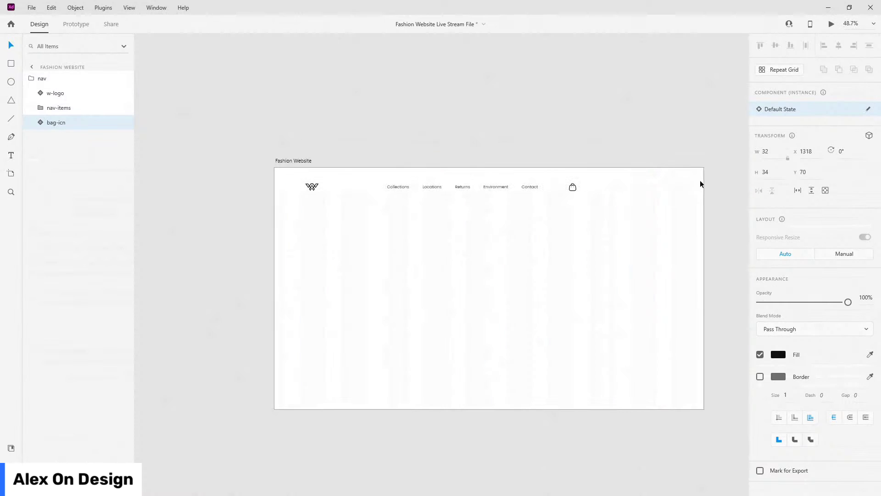
Move the bag icon across to X 1750 so it ends at the outer edge of the last grid column
scroll(707, 168, up, 3)
click(405, 205)
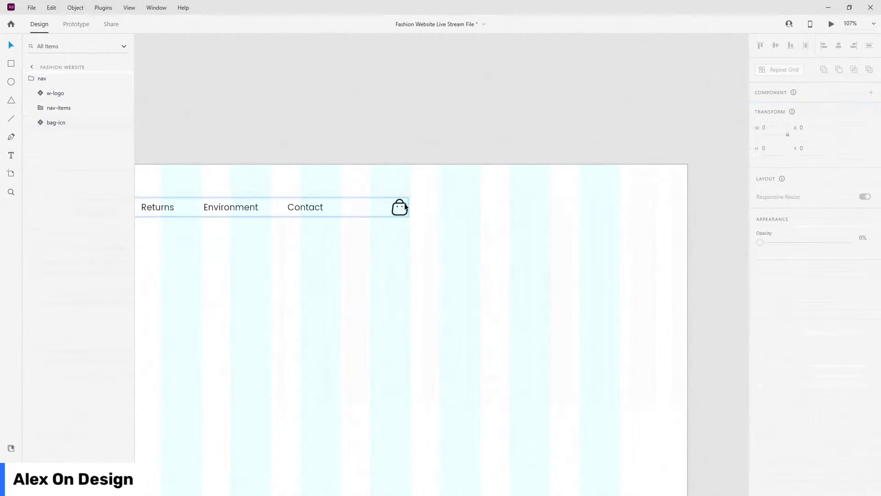
drag(407, 209, 615, 198)
scroll(643, 256, down, 4)
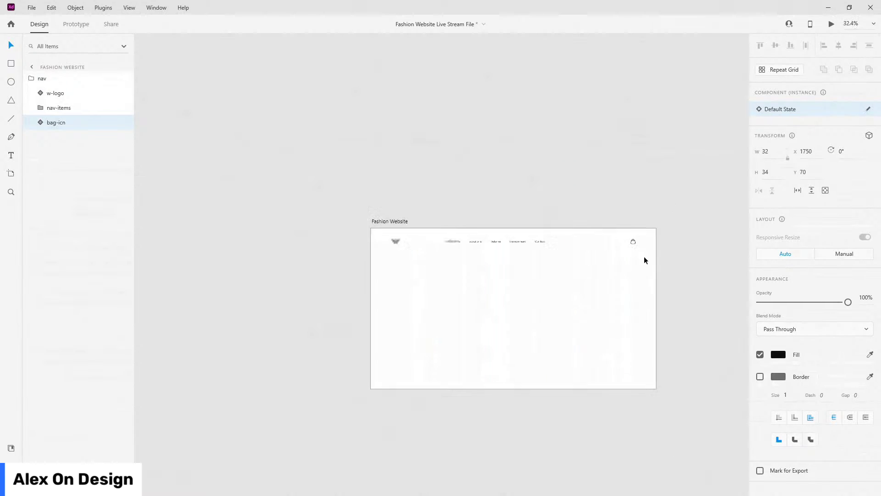
scroll(566, 247, up, 2)
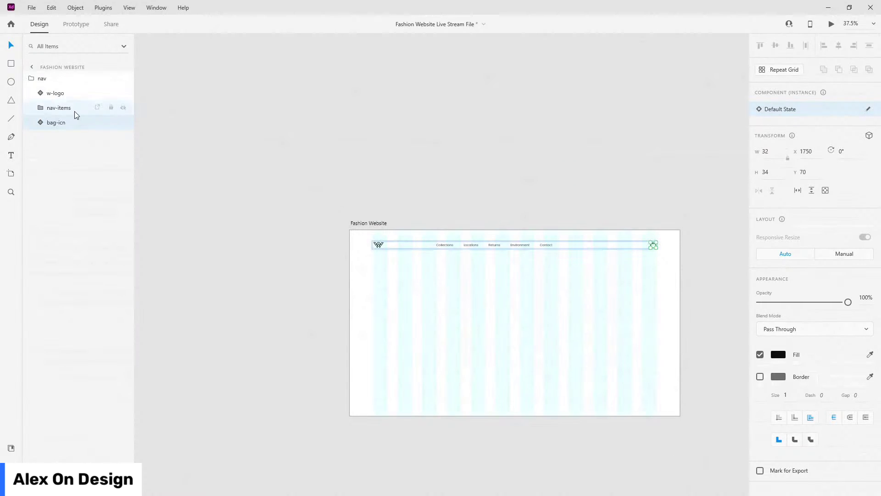
Distribute w-logo, nav-items and bag-icn evenly along the horizontal, and collapse the nav group
shift+click(55, 93)
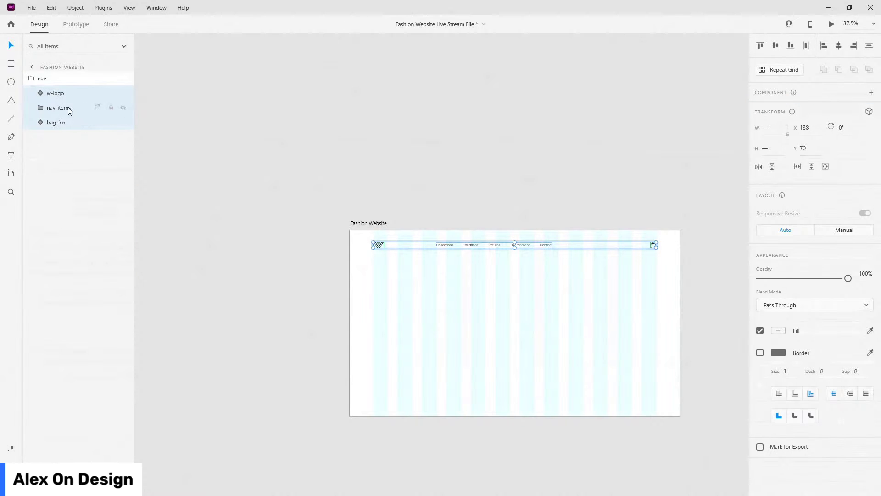
click(806, 46)
click(30, 78)
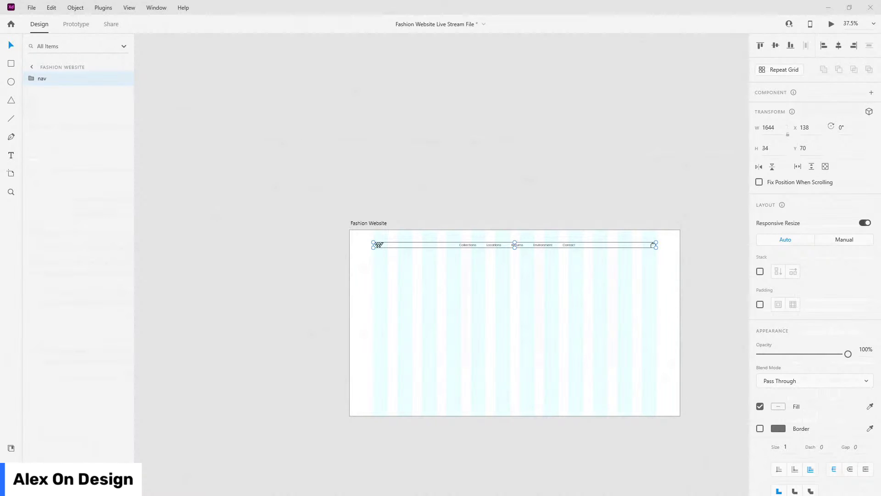
Align the nav group to the artboard's top edge, offset it down to Y 40, and preview the design
click(761, 46)
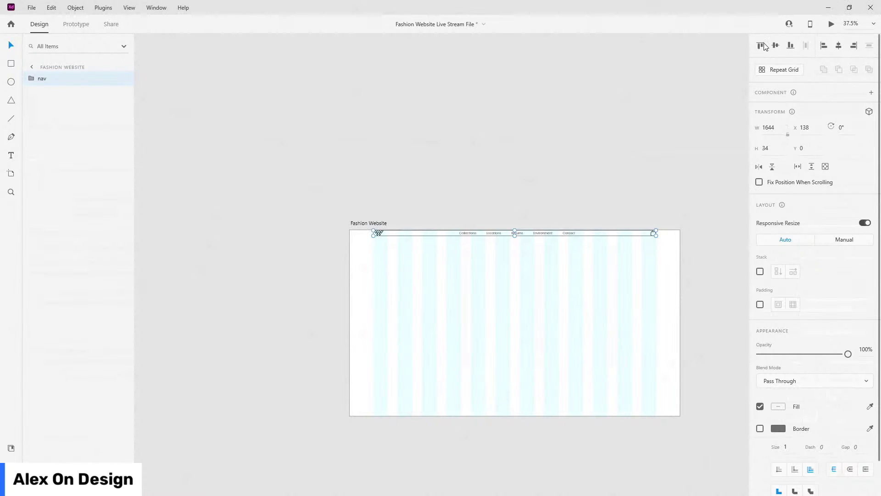
key(shift+Down)
key(shift+Down)
key(shift+Down)
key(shift+Down)
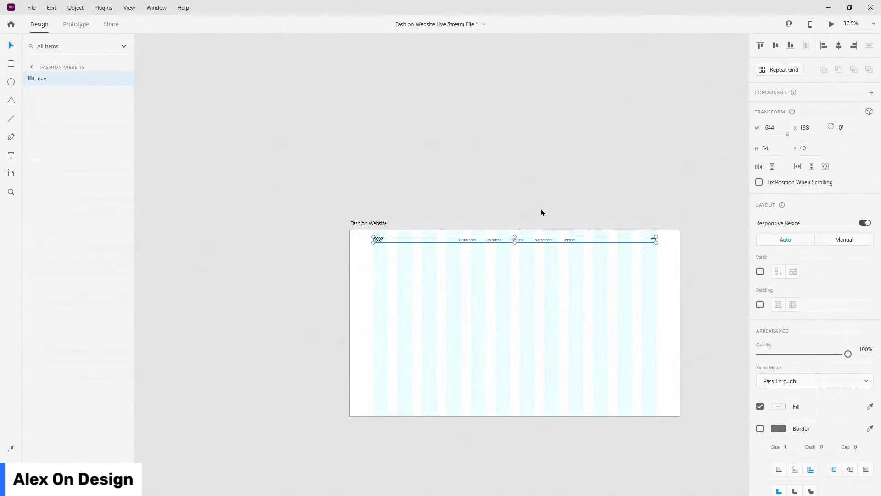
key(ctrl+Return)
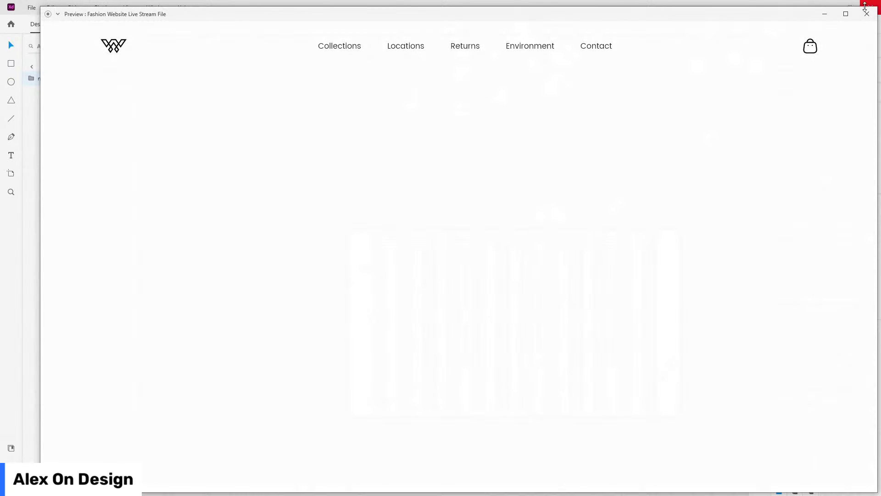
click(867, 13)
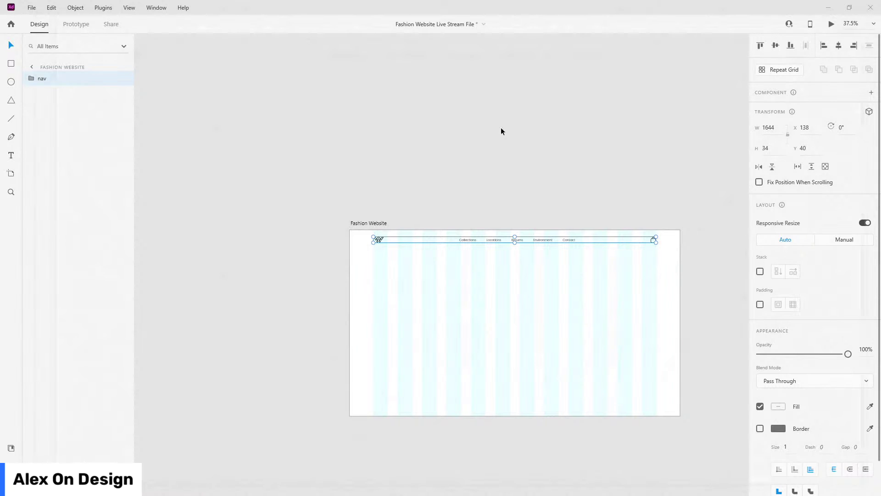
Add the arrow-left-icn component beneath the logo at X 138, Y 179, and order its layer below nav
click(11, 447)
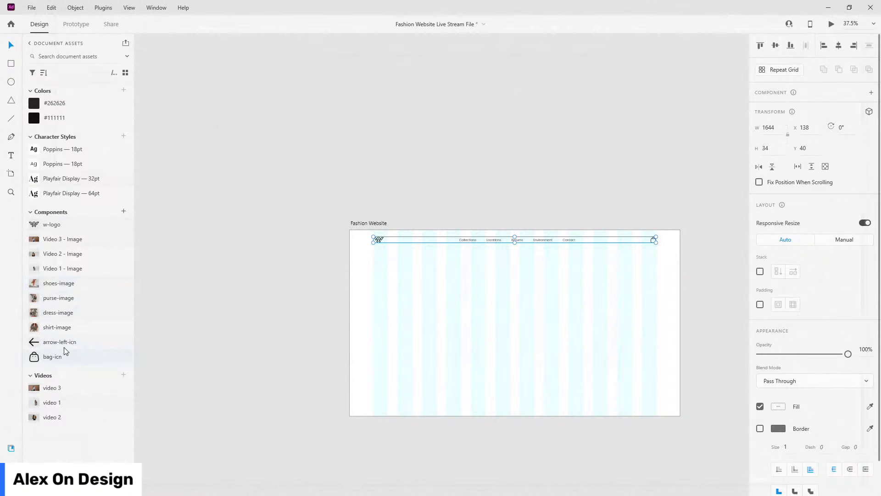
drag(32, 348, 381, 260)
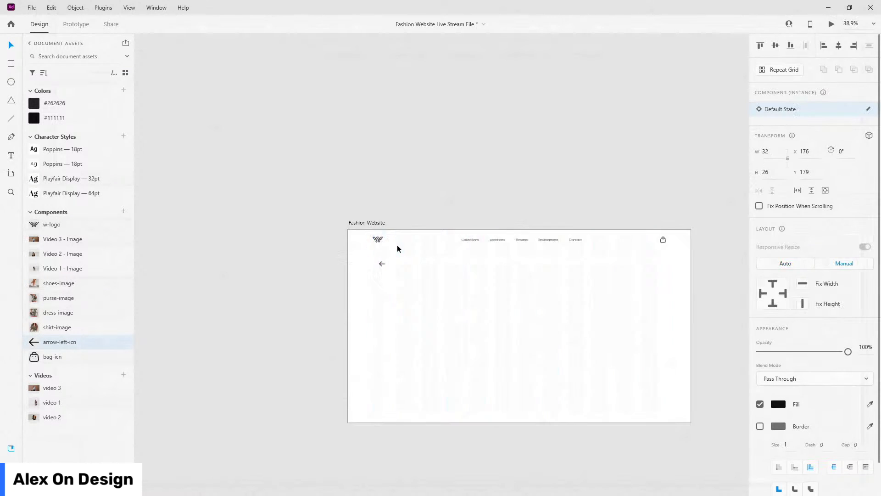
scroll(397, 244, up, 5)
scroll(372, 261, up, 3)
key(ctrl+shift+apostrophe)
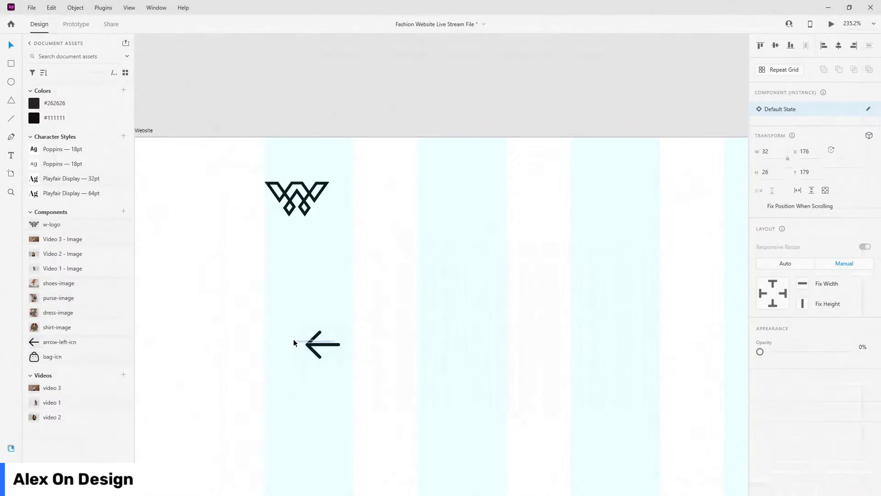
drag(330, 347, 289, 346)
click(11, 448)
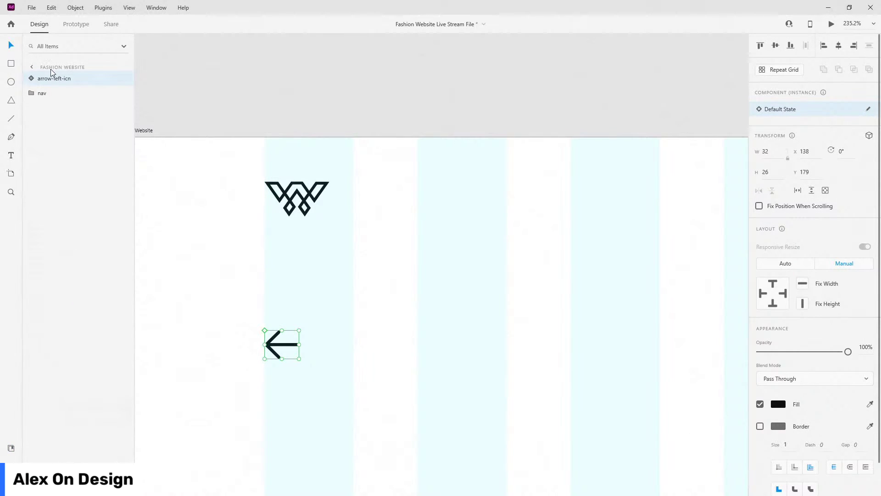
drag(54, 87, 54, 110)
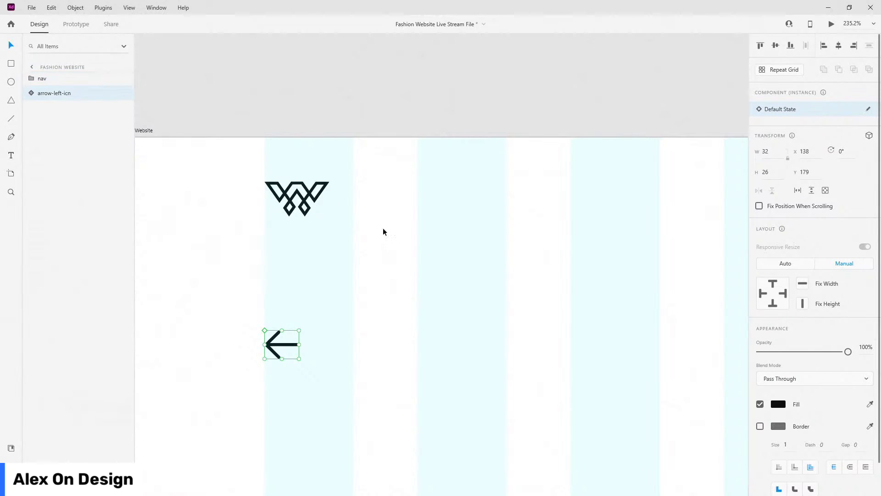
Add the text "Back To Colelctions" beside the arrow and apply the Poppins 18pt Regular character style
scroll(269, 255, down, 2)
key(t)
click(321, 330)
text(Back To C)
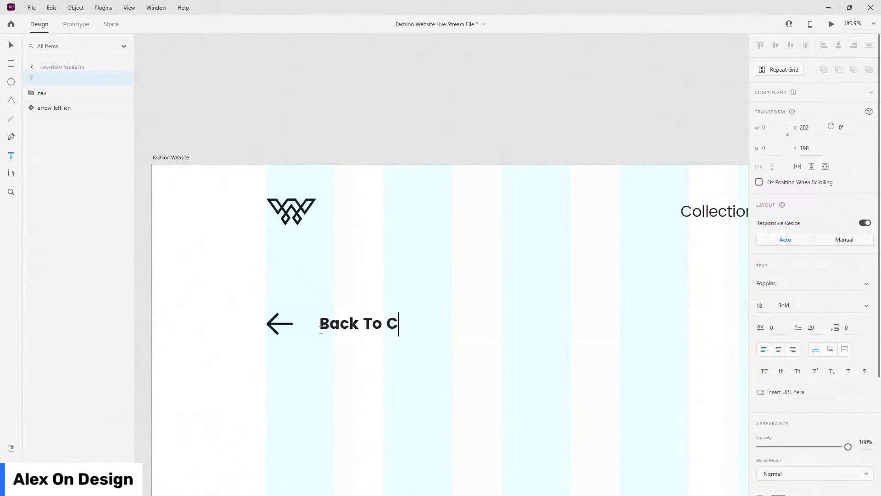
text(olelctions)
key(Escape)
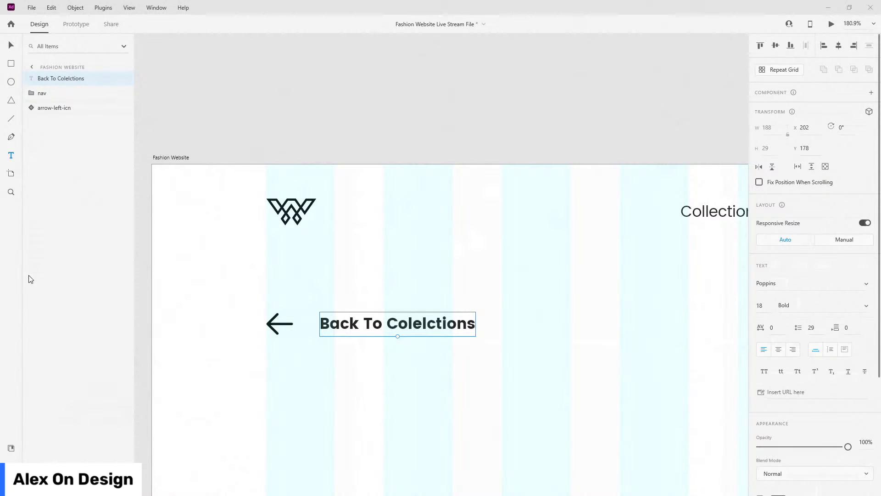
click(11, 448)
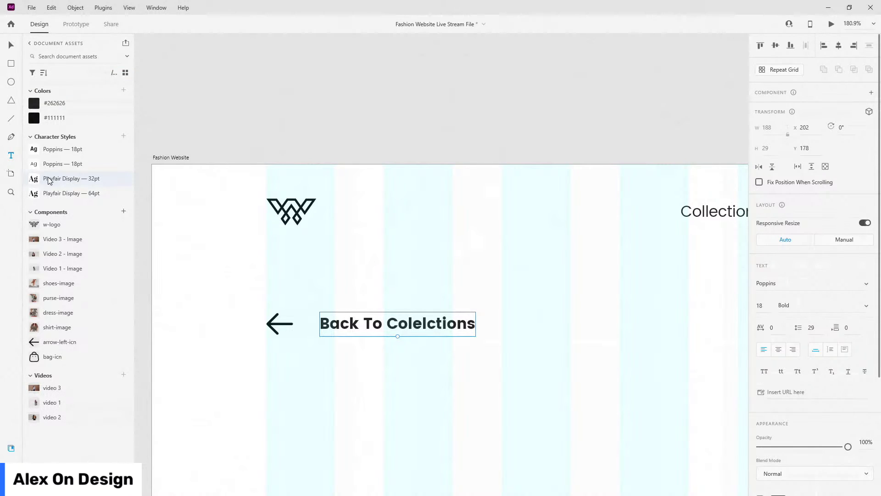
click(57, 164)
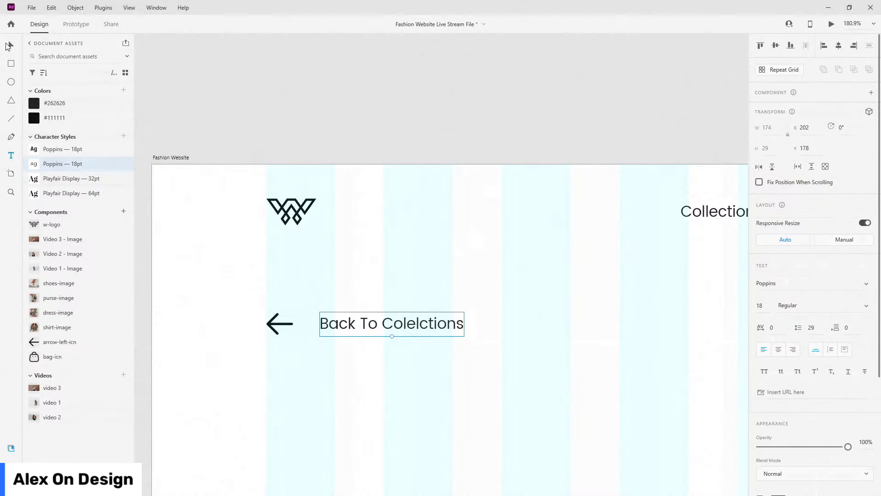
Align the arrow and its text vertically to the middle and group them
click(14, 48)
drag(468, 337, 241, 279)
click(776, 47)
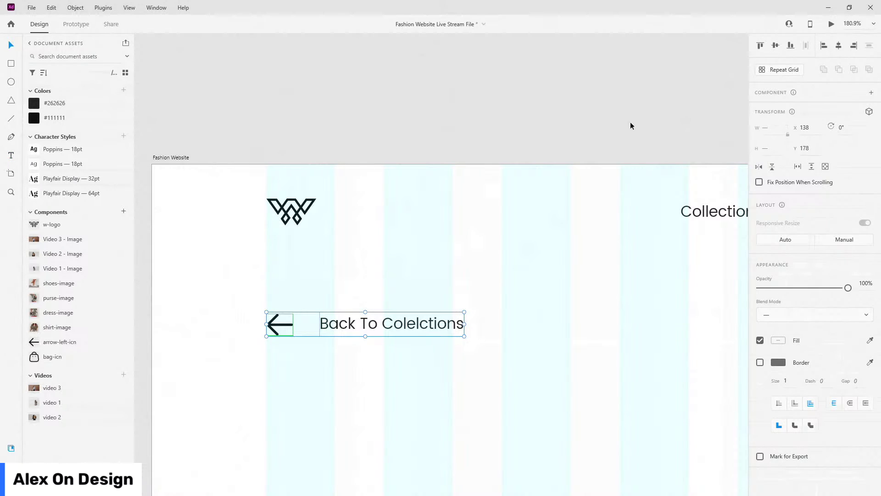
key(ctrl+g)
Order the new arrow-and-text group below nav in the layers and name it back-to-collections
click(11, 448)
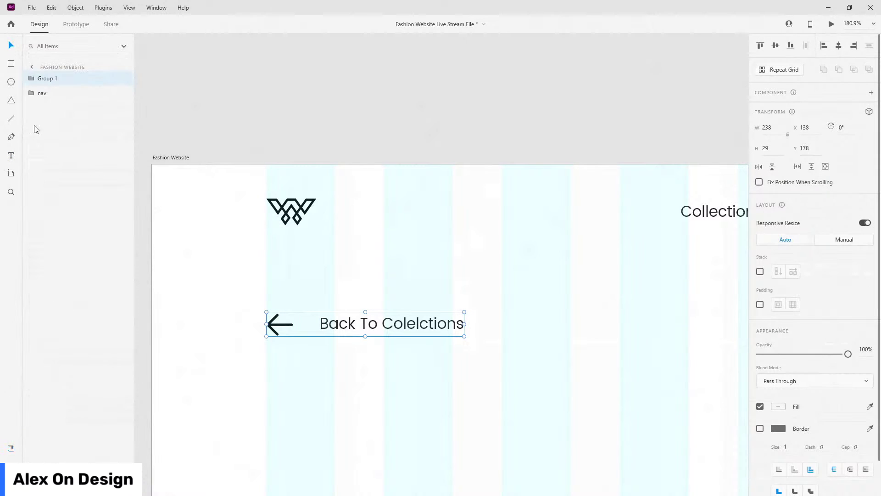
drag(45, 79, 48, 97)
double_click(46, 92)
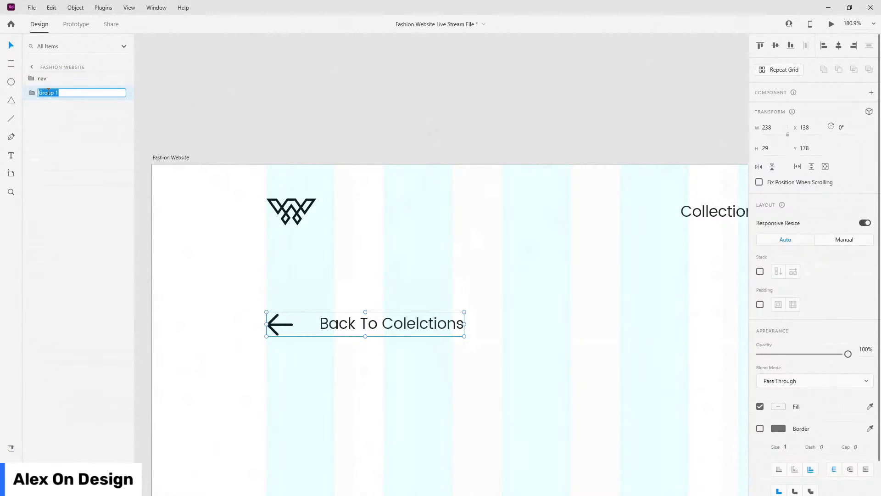
text(back-to-collections)
key(Return)
Turn the back-to-collections group into a horizontal stack with 24 spacing and move it up to Y 154
click(759, 271)
click(826, 274)
text(24)
key(Return)
scroll(211, 249, down, 3)
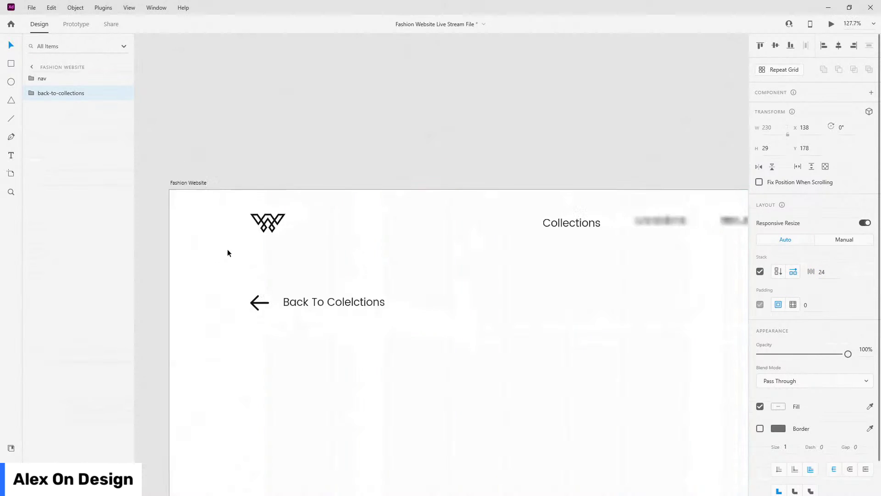
mouse_move(307, 290)
mouse_down()
mouse_move(304, 267)
mouse_move(307, 280)
mouse_up()
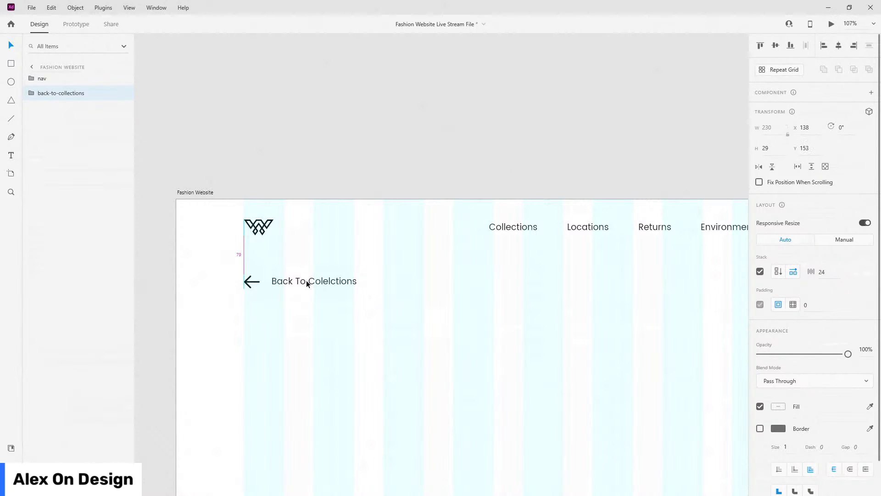
Add the heading text "Paris Avenir" on the artboard and apply the Playfair Display 64pt character style
scroll(307, 281, down, 4)
scroll(306, 283, down, 2)
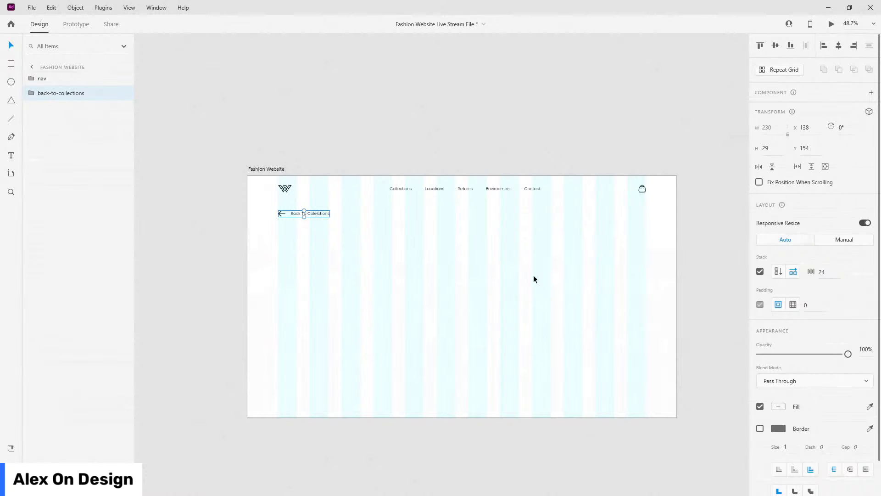
click(11, 155)
click(511, 259)
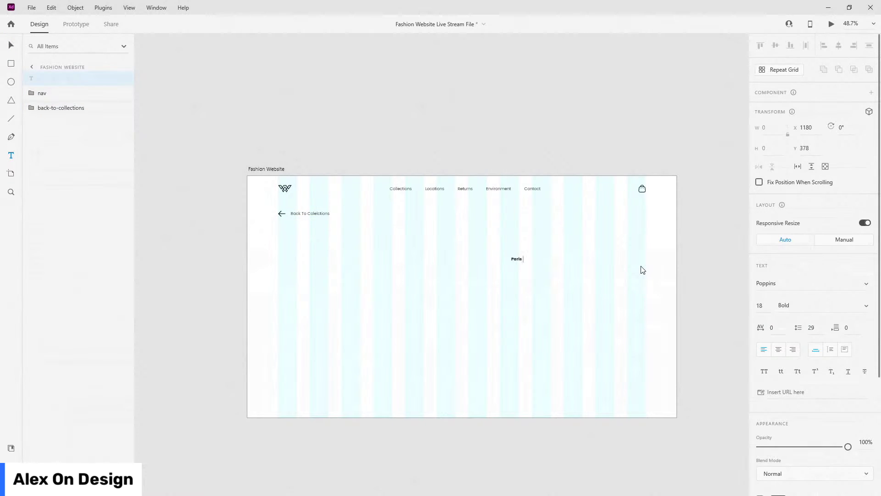
text(Paris Avenir)
key(Escape)
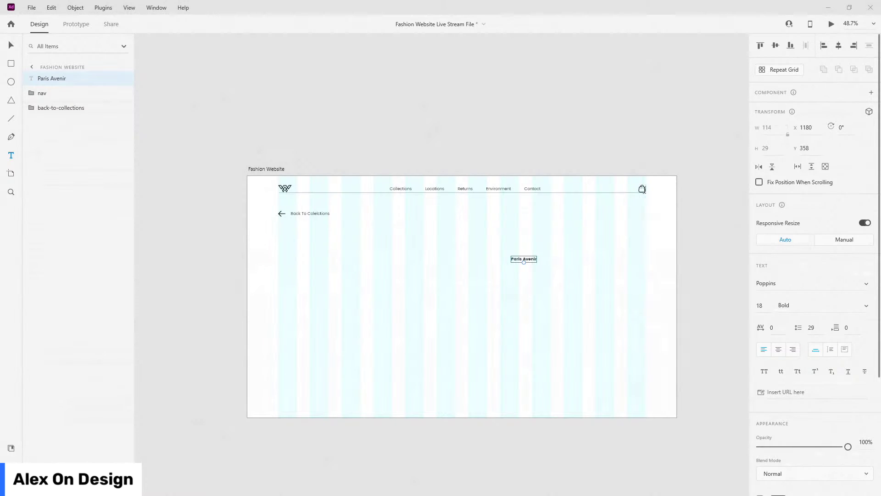
click(11, 447)
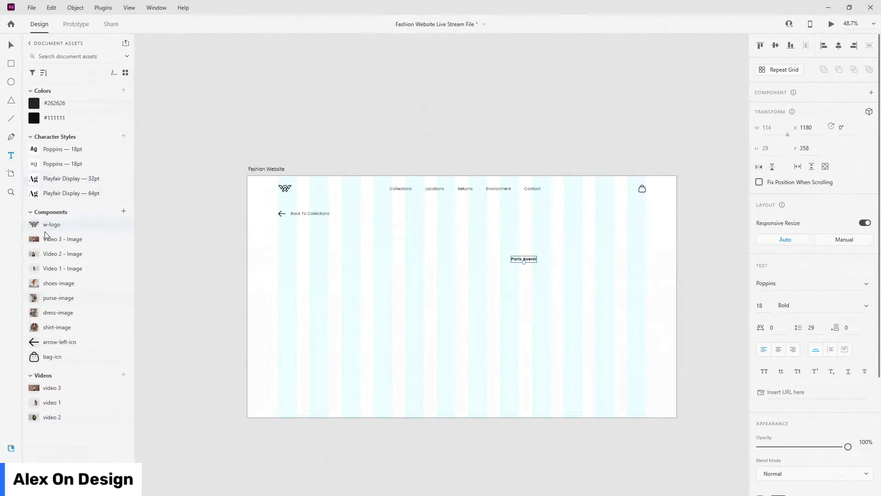
click(70, 193)
Move the Paris Avenir heading up to Y 262 and line up its left edge with a grid column
click(11, 44)
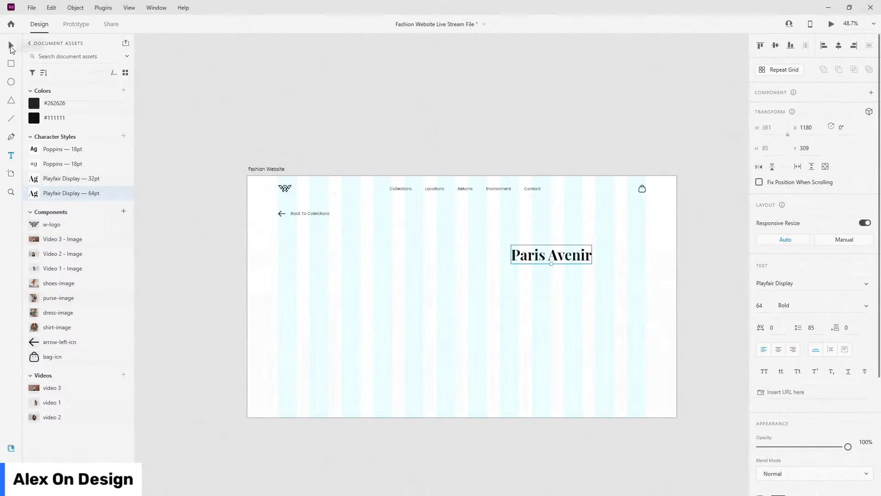
scroll(644, 261, up, 3)
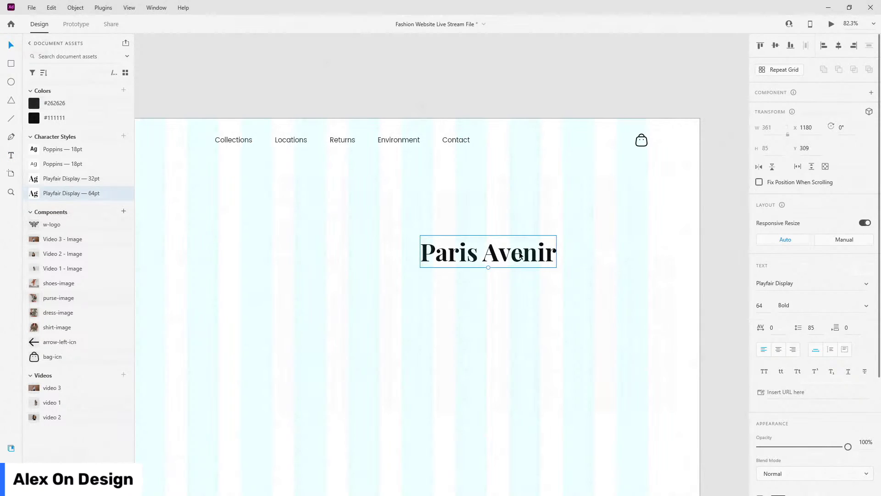
drag(521, 255, 503, 237)
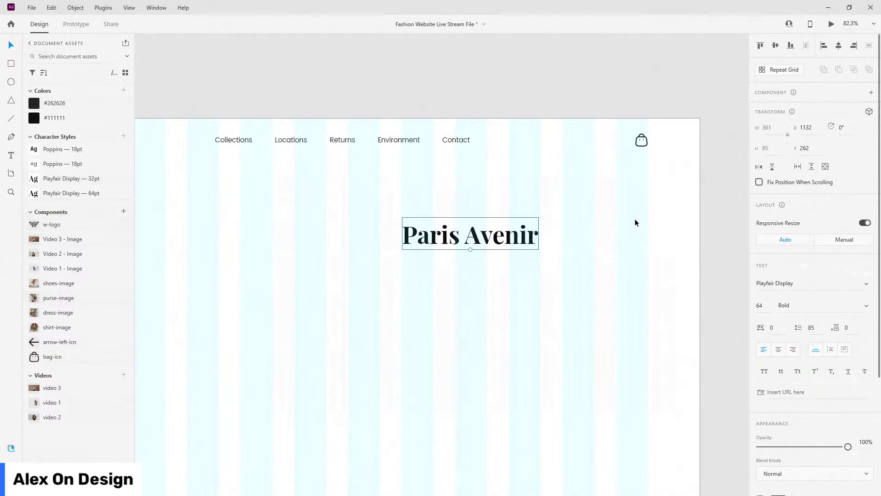
drag(461, 242, 406, 242)
scroll(476, 273, down, 3)
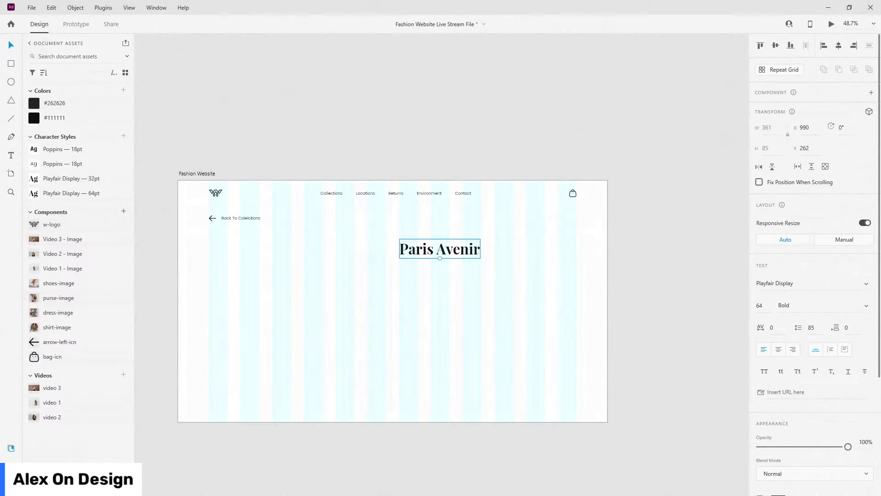
Duplicate the heading below itself as Poppins 18pt Regular text and place the copy at X 1132, Y 403
drag(457, 246, 481, 292)
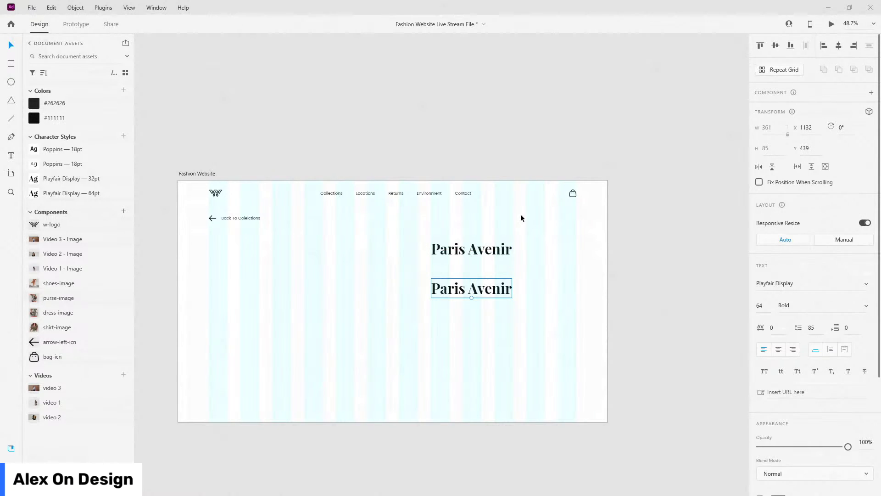
click(56, 164)
scroll(524, 271, up, 1)
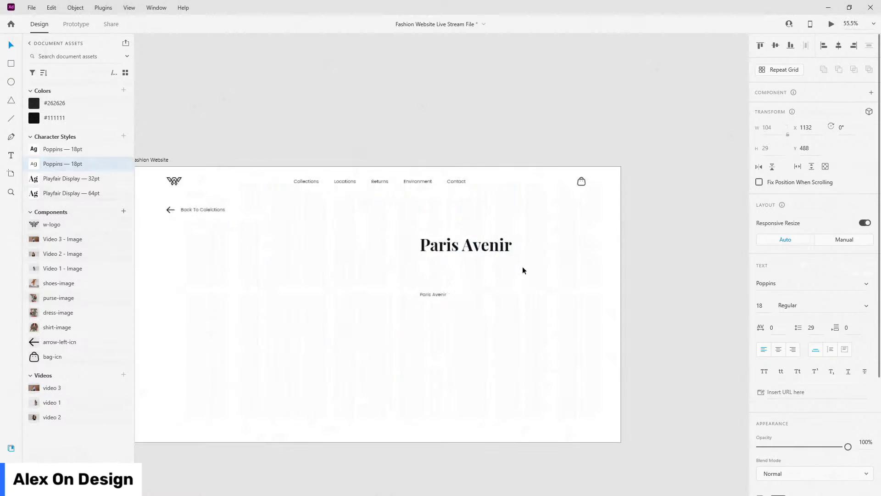
scroll(524, 270, up, 3)
drag(374, 310, 364, 279)
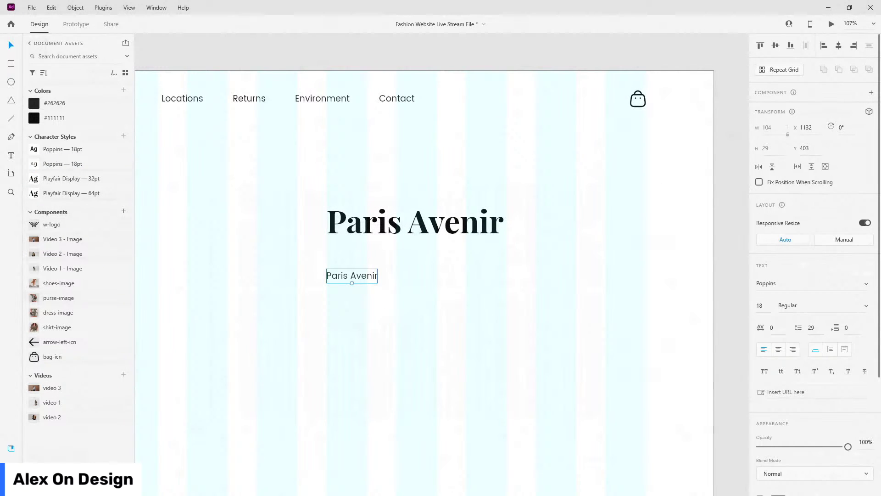
Convert the small Paris Avenir text into a fixed-size text box 650 wide and 260 high, spanning to the last grid column
drag(370, 275, 646, 268)
click(844, 349)
drag(485, 275, 486, 388)
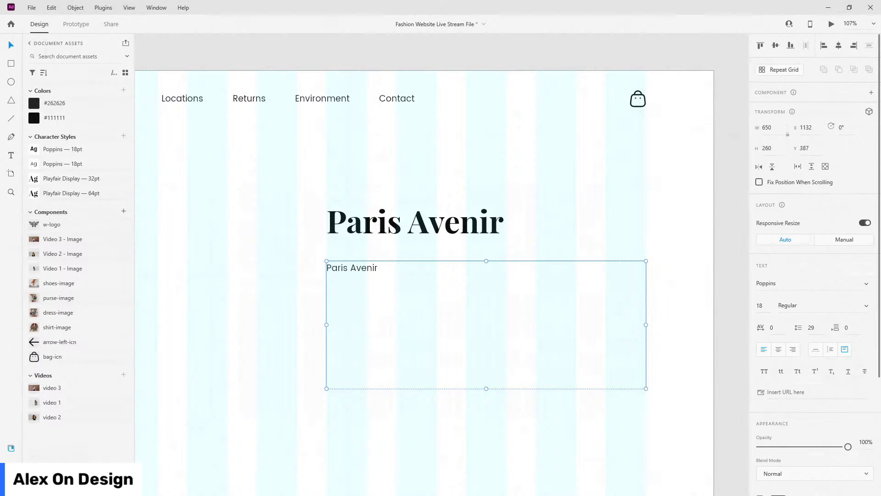
Replace the small text with the description from "Explore our fresh new spring collection" to "a trendy new look." and set the box to auto height
double_click(354, 269)
text(Explore our fresh new spring collection and let it take you to a new place of comfort. Brand new colors, prints and shapes will give you a trendy new look.)
key(Escape)
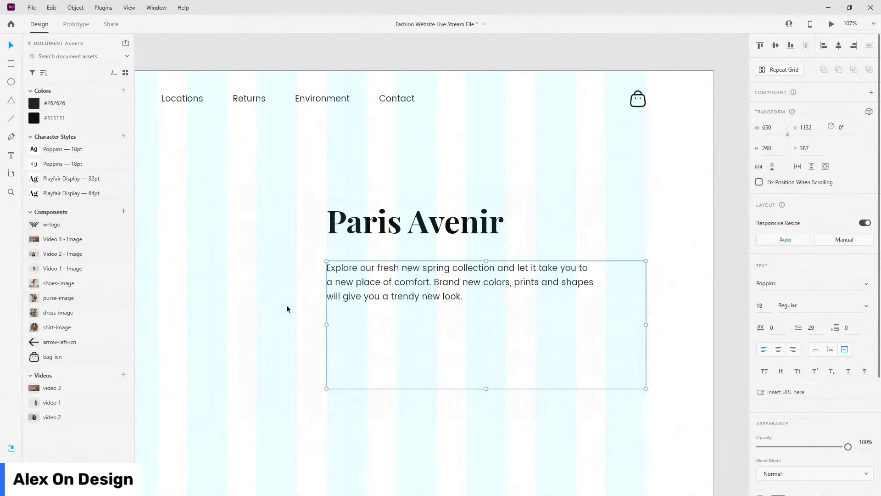
drag(487, 389, 497, 304)
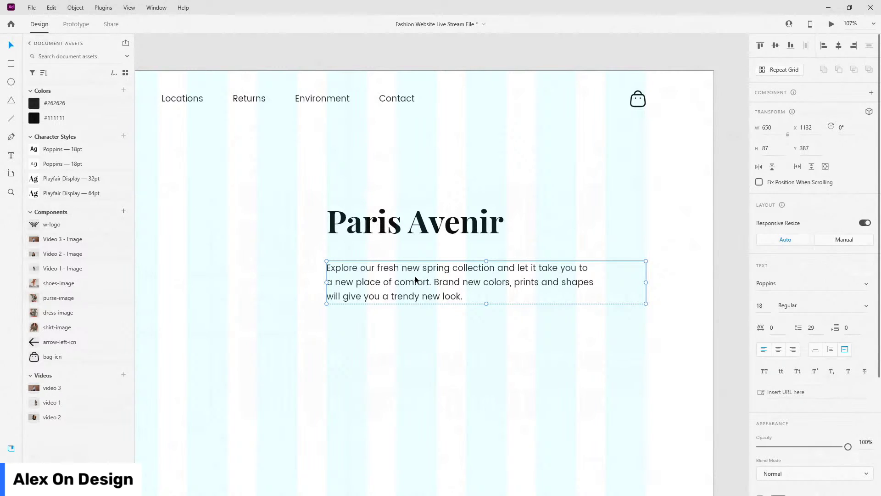
click(830, 350)
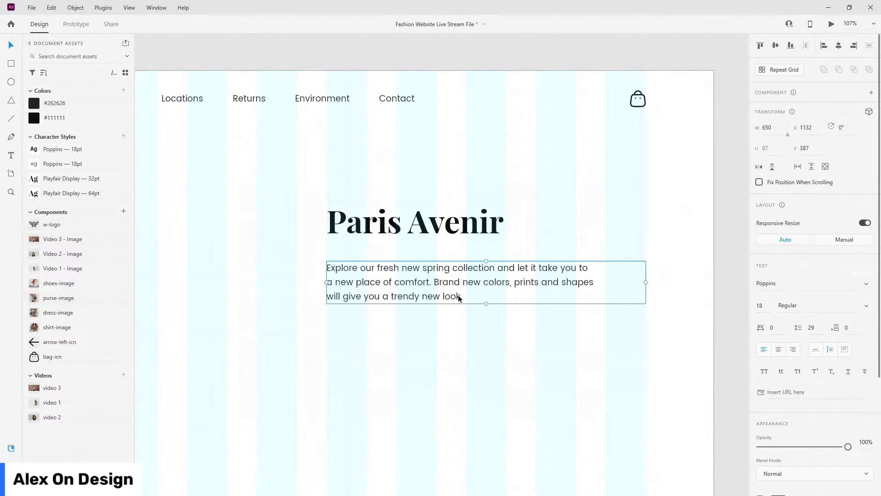
Try resizing the description text box to 187 high and 320 wide, and undo both resizes
drag(486, 305, 487, 353)
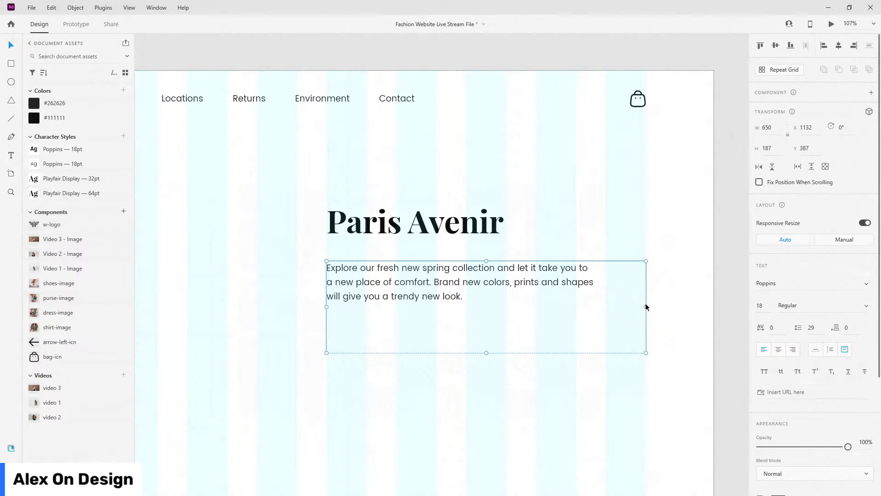
drag(646, 307, 484, 308)
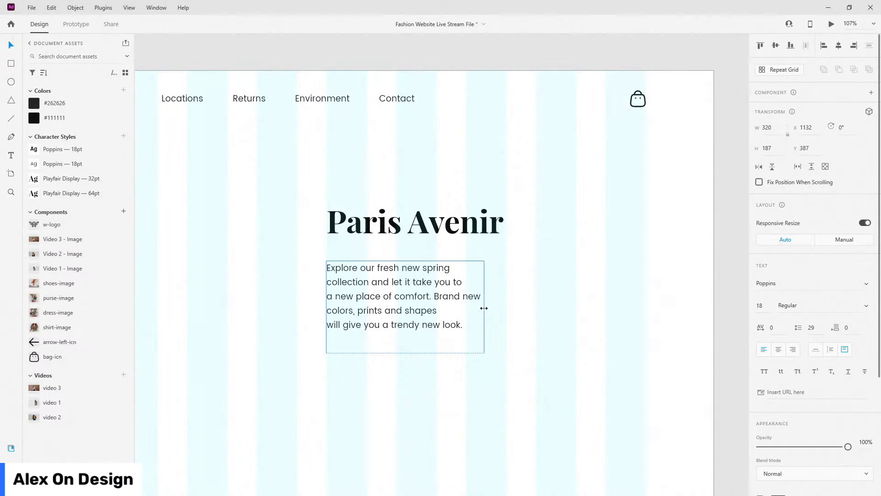
key(ctrl+z)
key(ctrl+z)
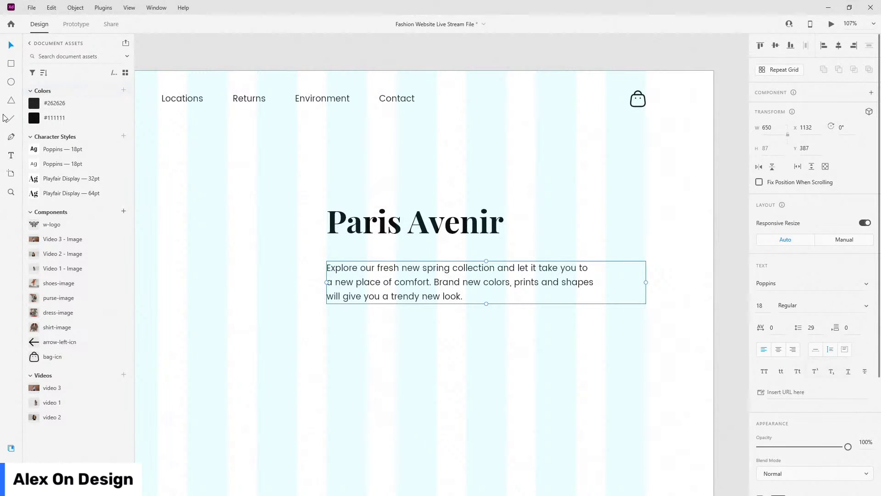
Draw a button rectangle about 366 by 88 below the description, aligned to its left edge, and show the layer list
click(11, 64)
mouse_move(327, 329)
mouse_down()
mouse_move(508, 364)
mouse_move(506, 372)
mouse_up()
key(ctrl+y)
Name the rectangle btn-bg and reorder the layers so the heading comes first, the description second and btn-bg third
double_click(49, 78)
text(btn-bg)
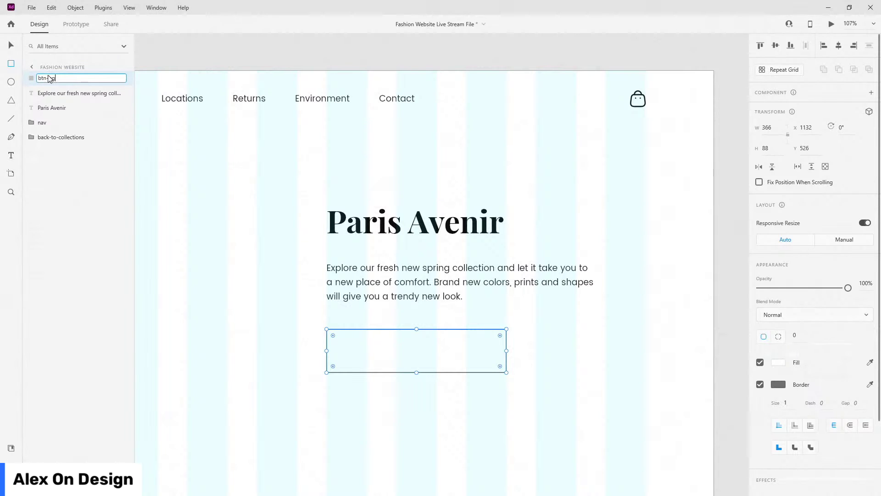
key(Return)
mouse_move(58, 80)
mouse_down()
mouse_move(63, 115)
mouse_move(68, 73)
mouse_up()
Duplicate the description onto the button rectangle, replace the copy's text with "Explore It Now" and make it auto width
click(67, 94)
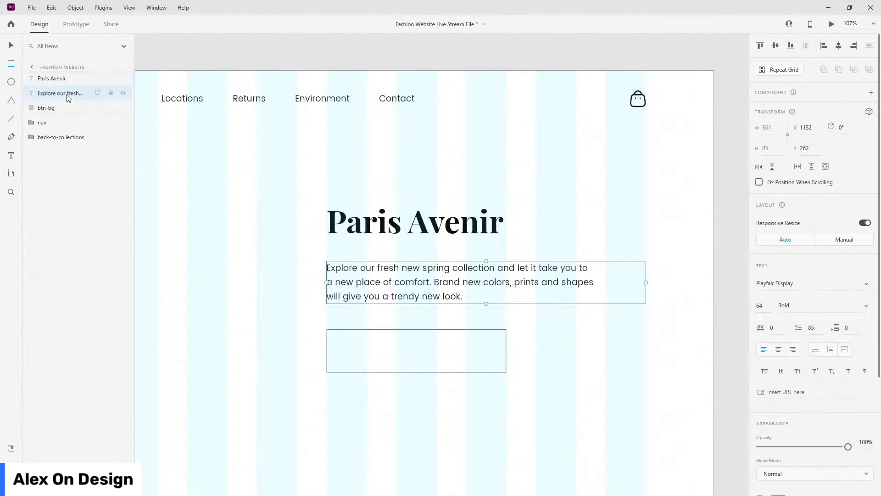
scroll(486, 246, down, 3)
key(v)
drag(490, 168, 488, 242)
double_click(459, 240)
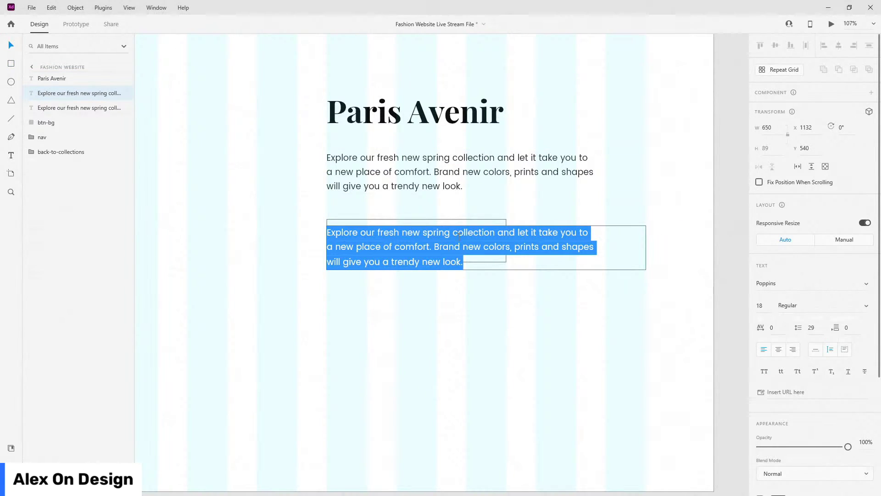
text(Explore I)
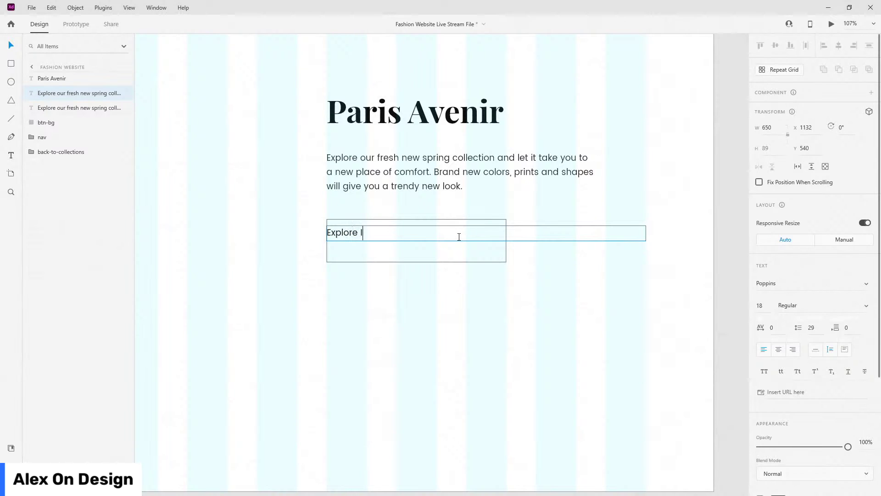
text(t Now)
key(Escape)
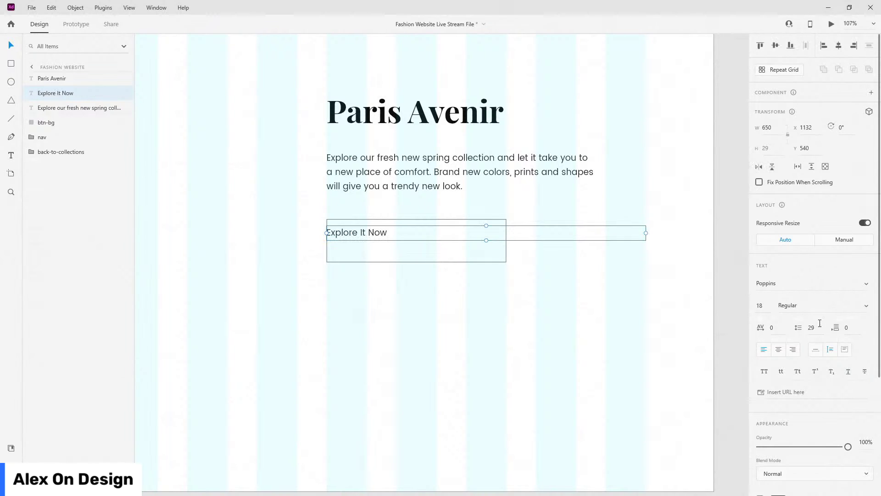
click(815, 350)
drag(370, 236, 427, 242)
Set the btn-bg height to 64 and centre the Explore It Now text on it horizontally and vertically
click(486, 250)
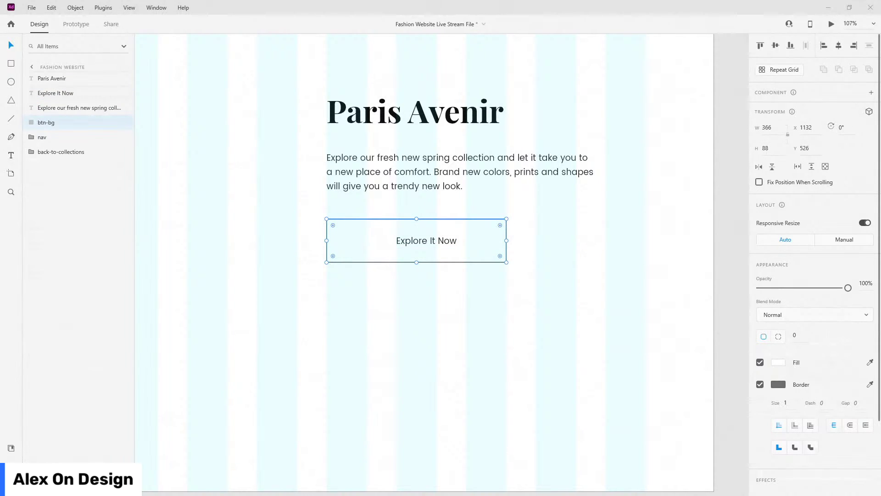
click(769, 148)
text(64)
key(Return)
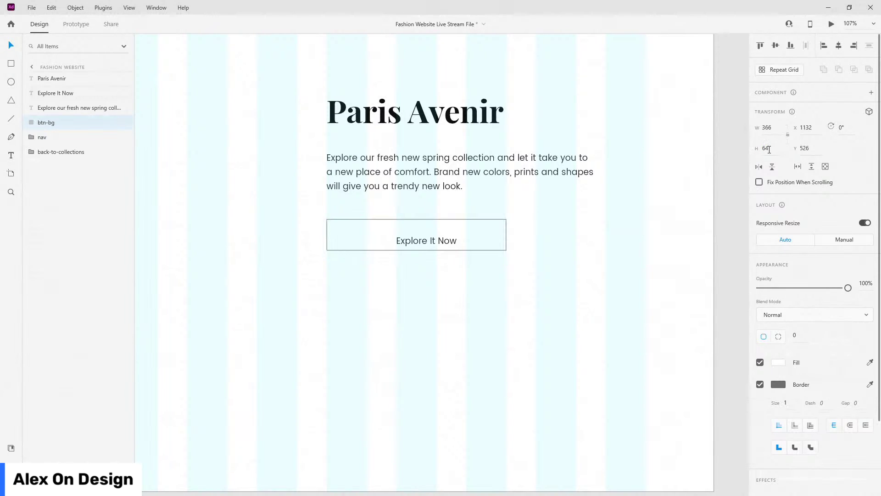
click(452, 239)
shift+click(461, 236)
click(836, 47)
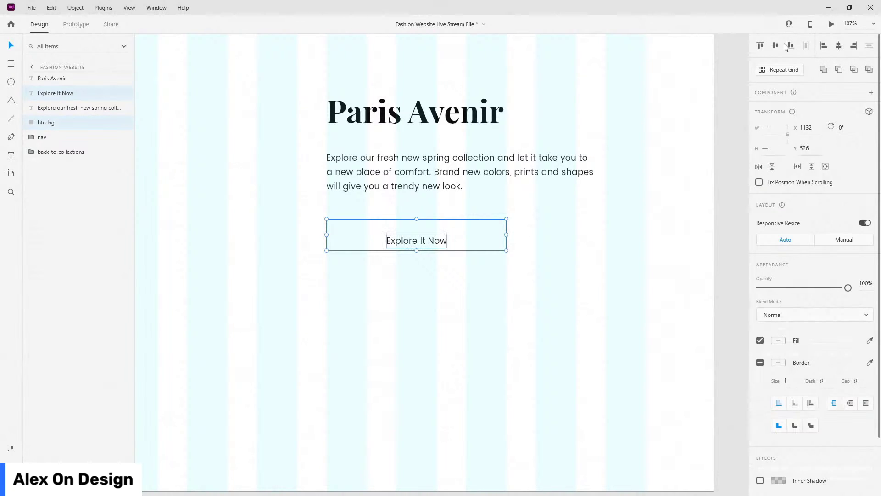
click(776, 46)
Group the Explore It Now text with btn-bg and name the group explore-btn
key(ctrl+g)
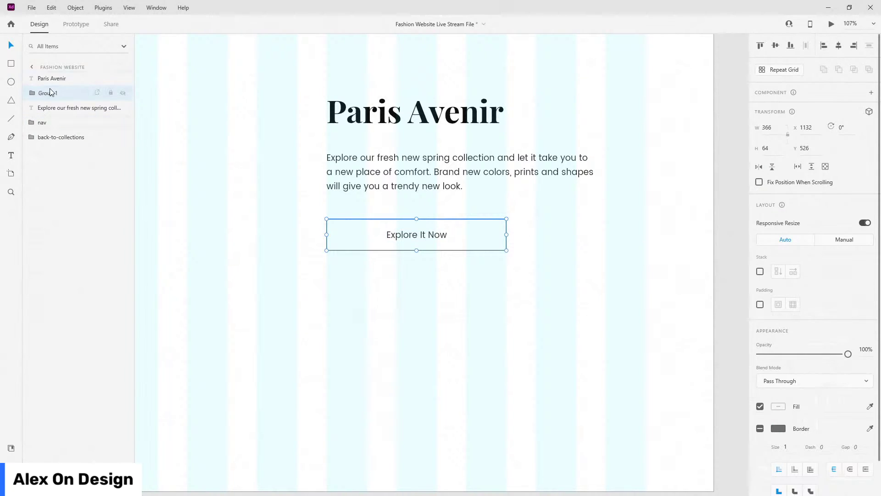
double_click(50, 93)
text(explore-btn)
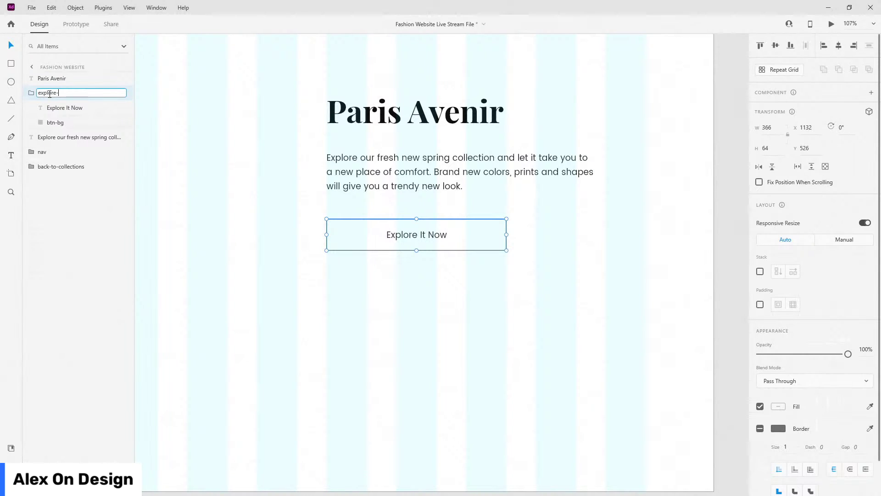
key(Return)
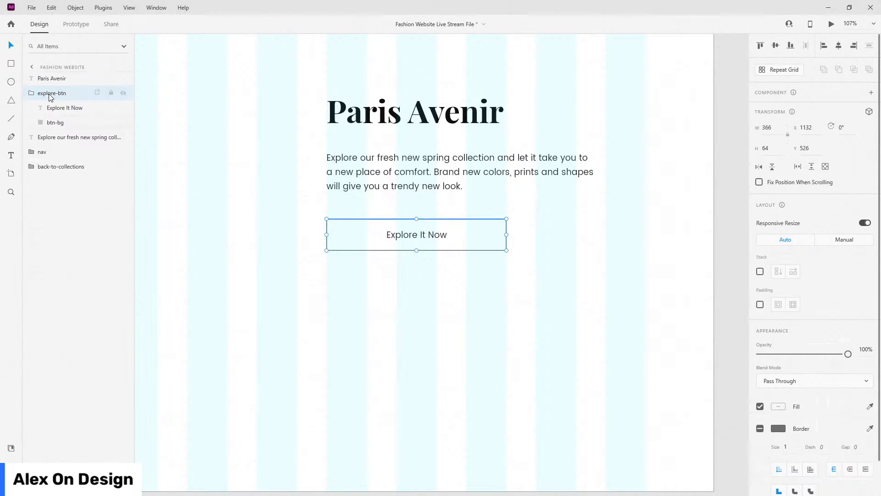
Set the btn-bg fill opacity to 20% and its border color opacity to 40%
click(63, 123)
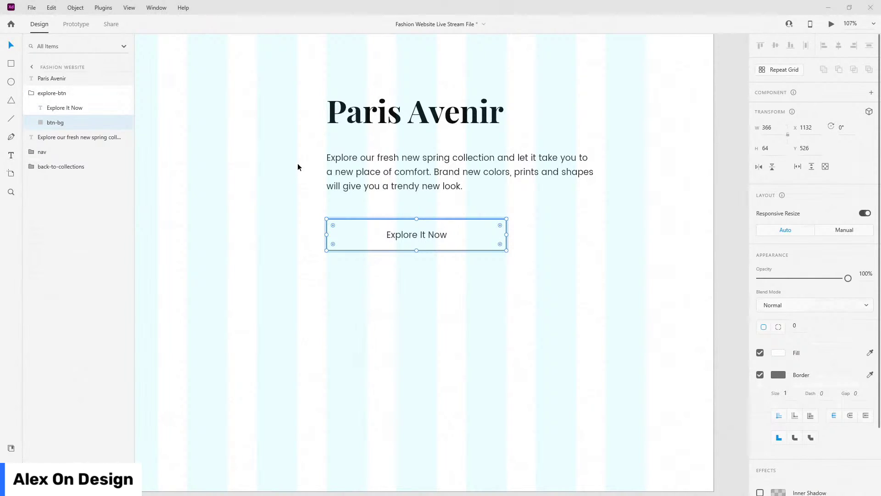
click(778, 353)
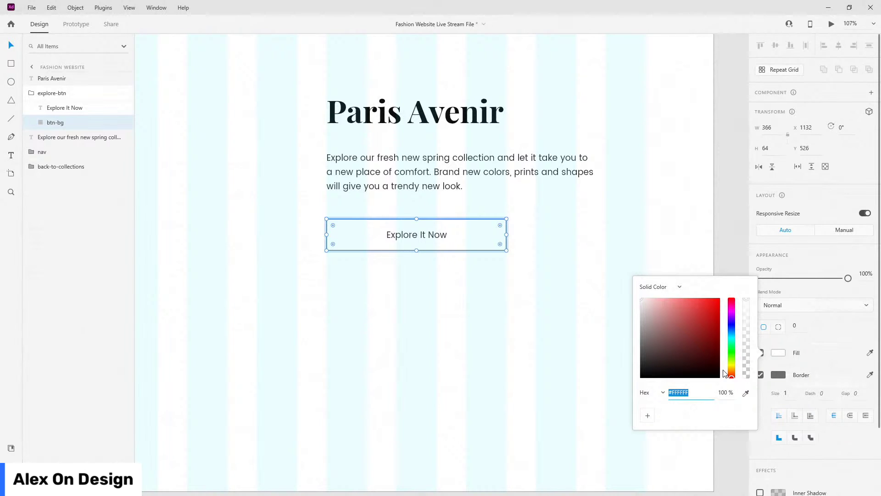
click(729, 391)
text(20)
key(Return)
click(778, 376)
click(724, 407)
text(40)
key(Return)
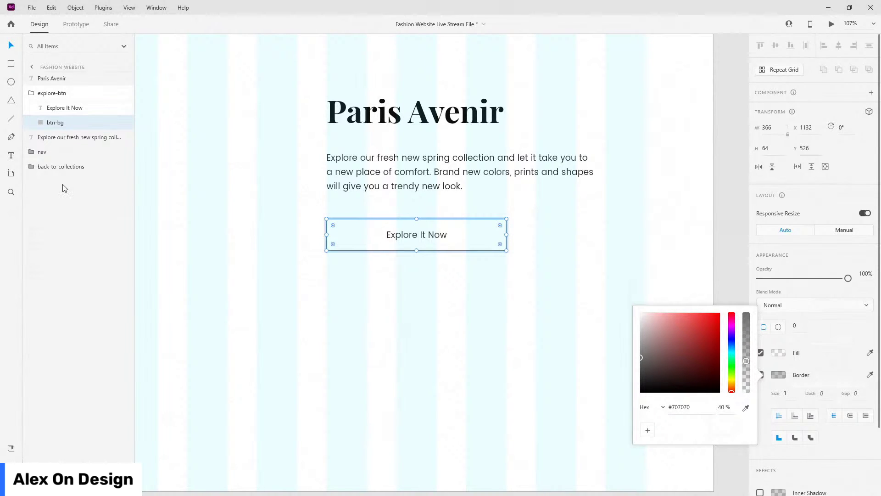
Turn the explore-btn group into a component and add a Hover State named "hover"
click(26, 95)
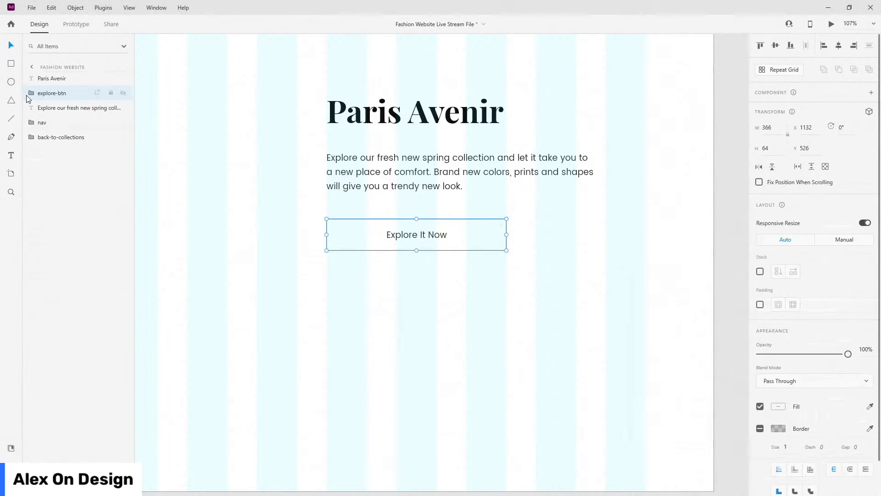
key(ctrl+k)
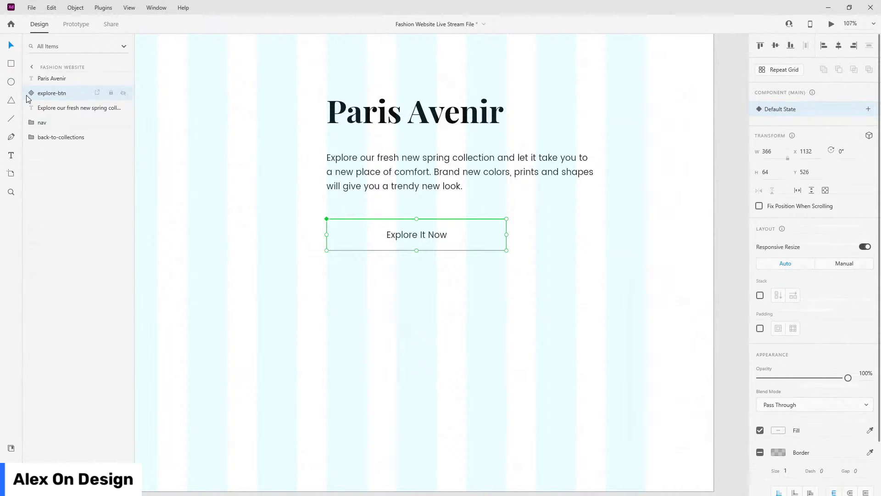
click(868, 109)
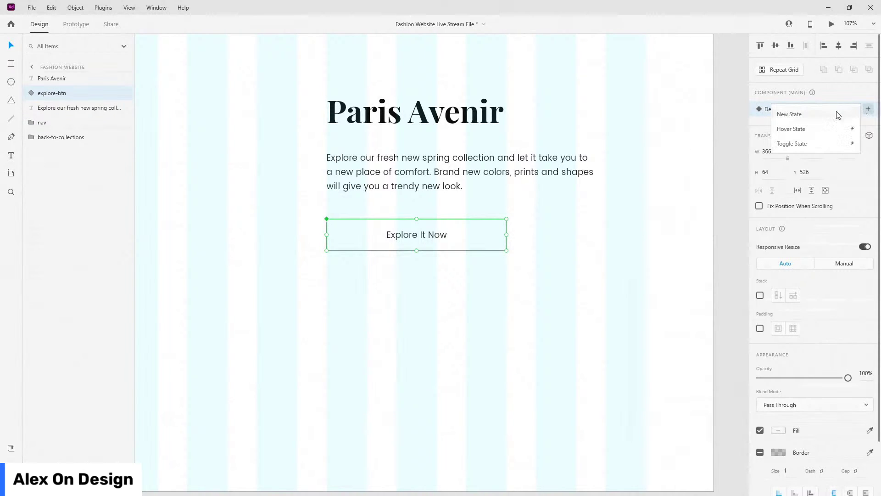
click(830, 132)
text(hover)
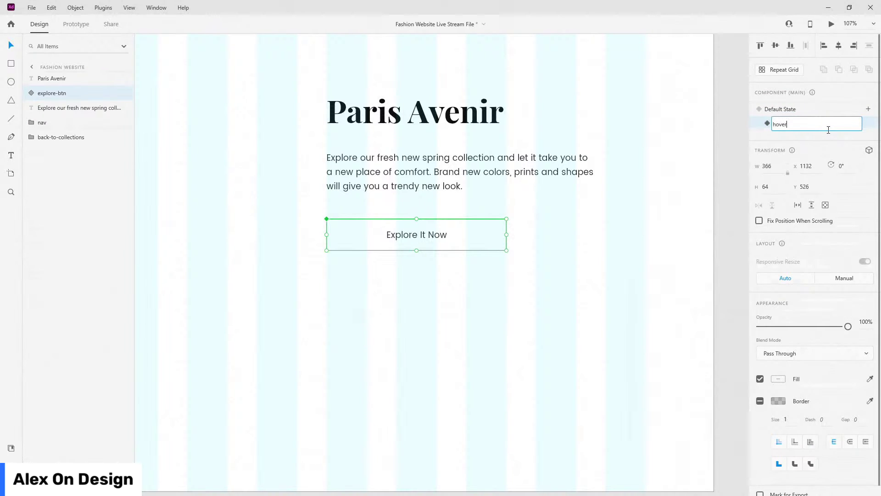
key(Return)
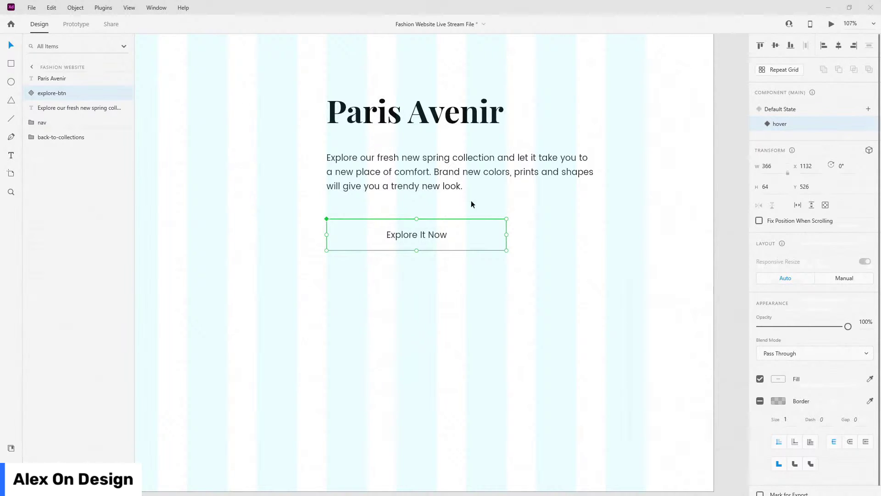
In the button's hover state, set the btn-bg fill opacity to 80% and its border color opacity to 60%
double_click(474, 237)
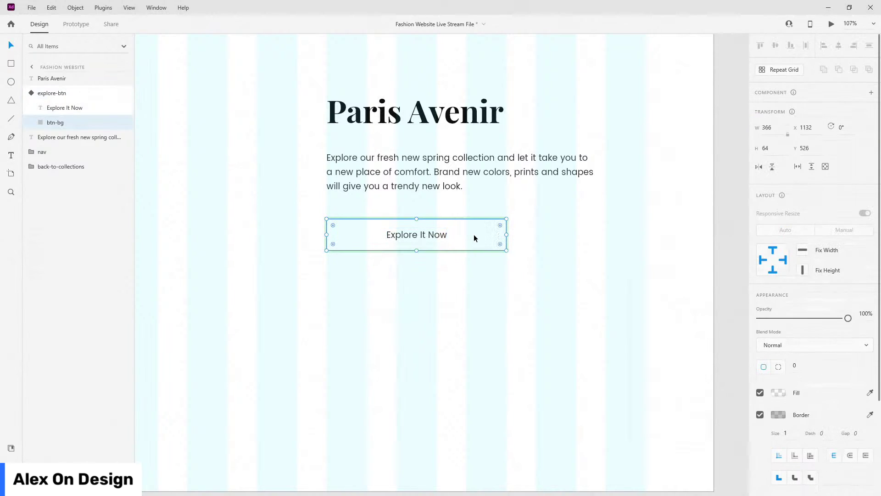
click(778, 392)
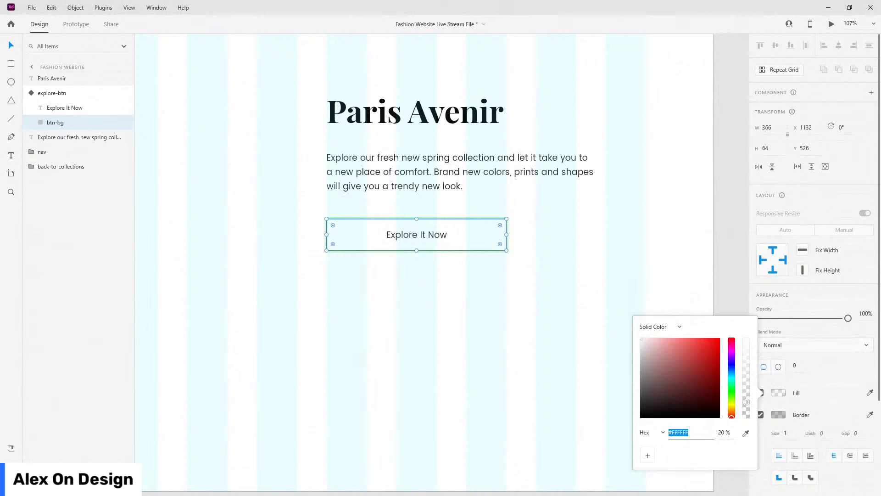
key(alt+Tab)
click(727, 433)
text(80)
key(Return)
click(421, 264)
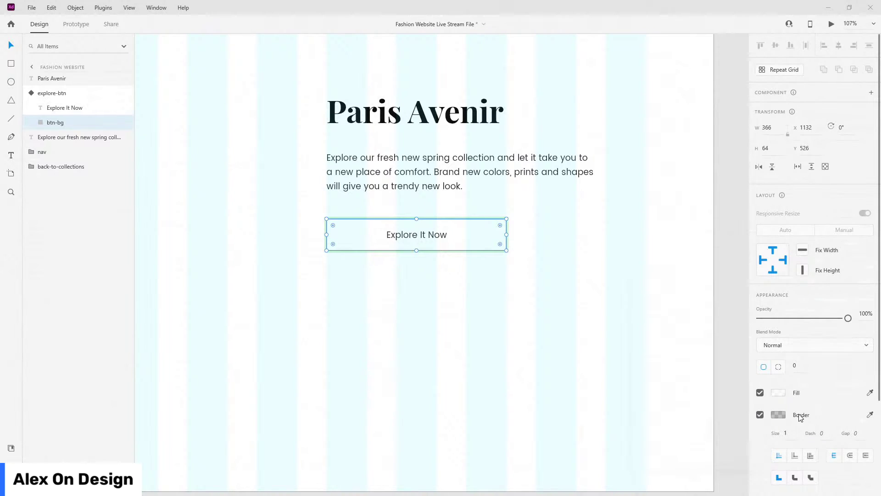
click(778, 414)
click(724, 446)
text(60)
key(Return)
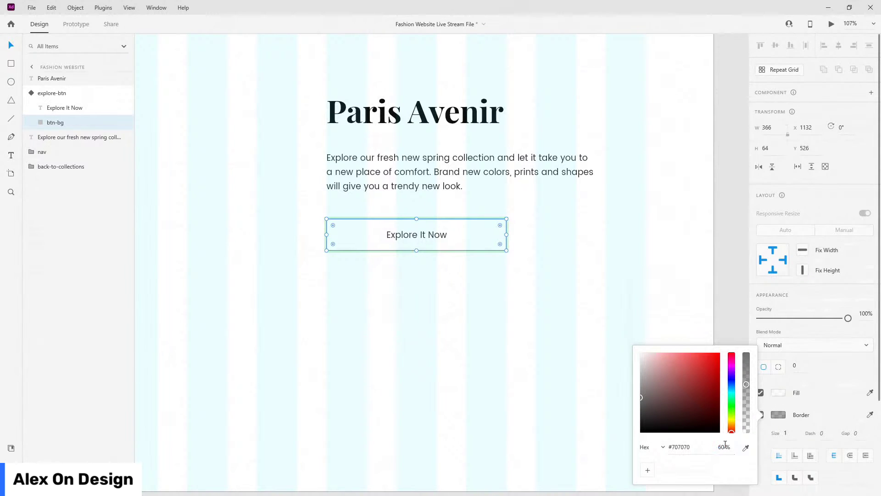
Move the explore button in its default state up to Y 514 and place its layer below the description layer
click(40, 95)
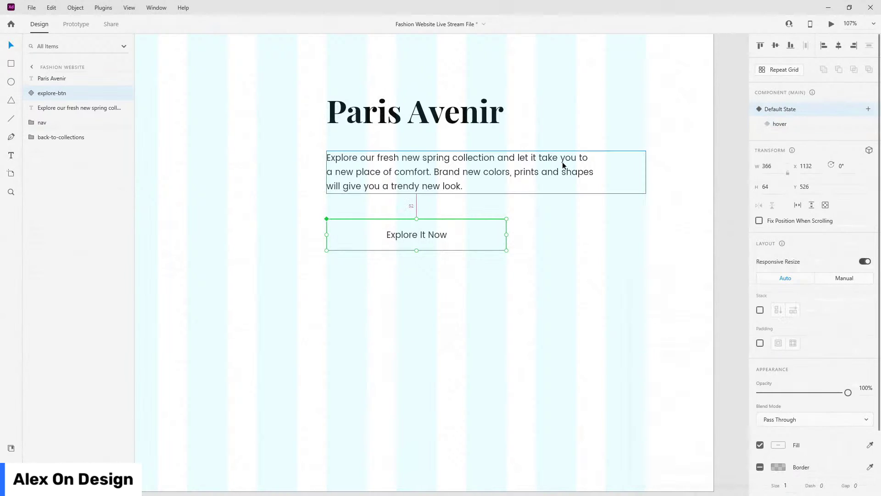
scroll(563, 162, down, 5)
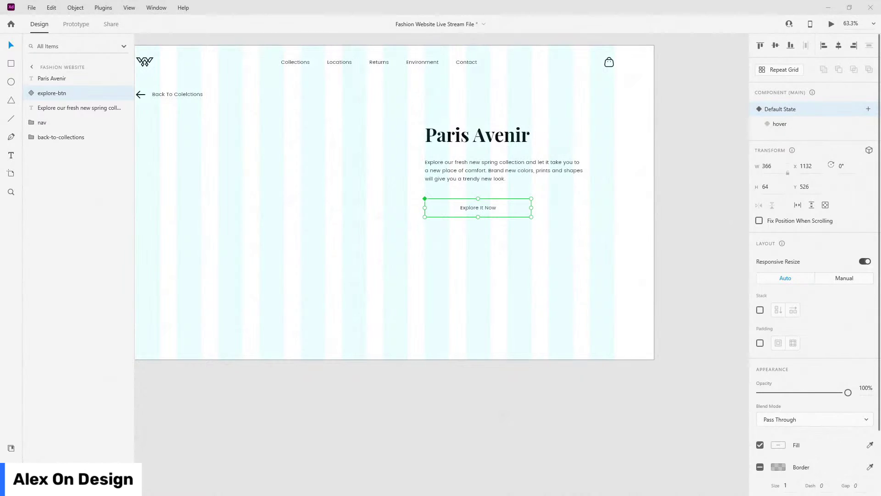
drag(496, 207, 495, 203)
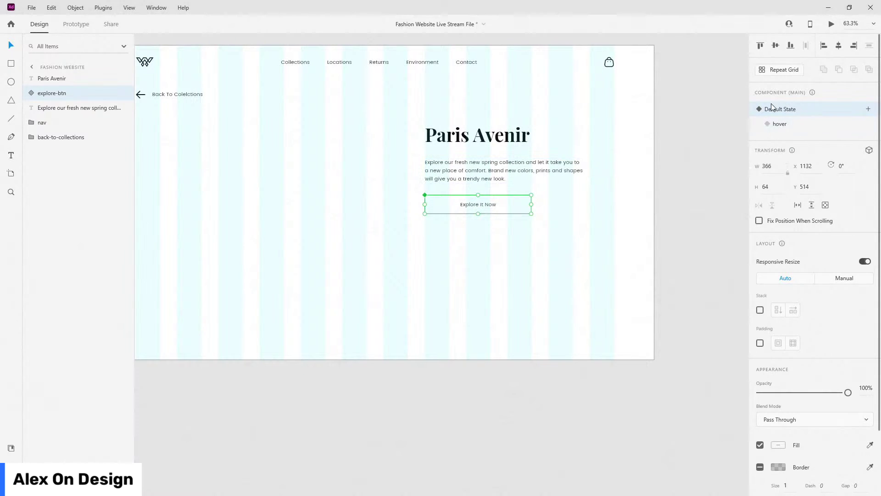
click(468, 168)
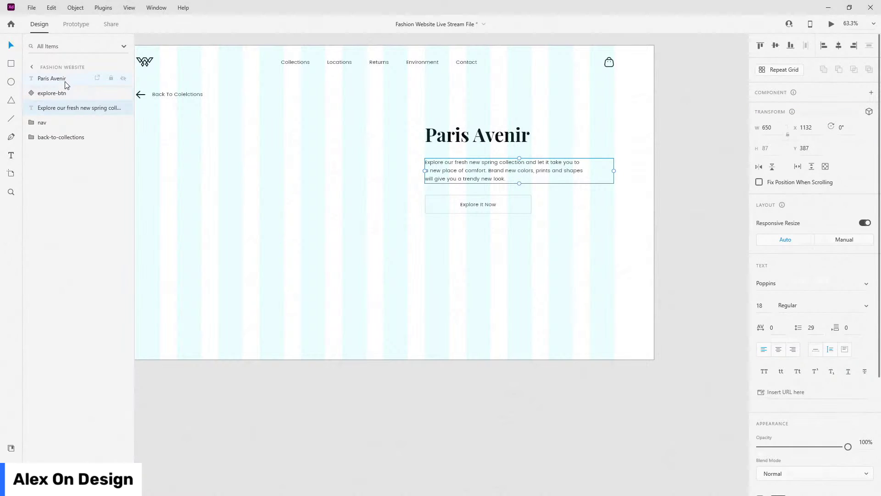
drag(64, 93, 59, 110)
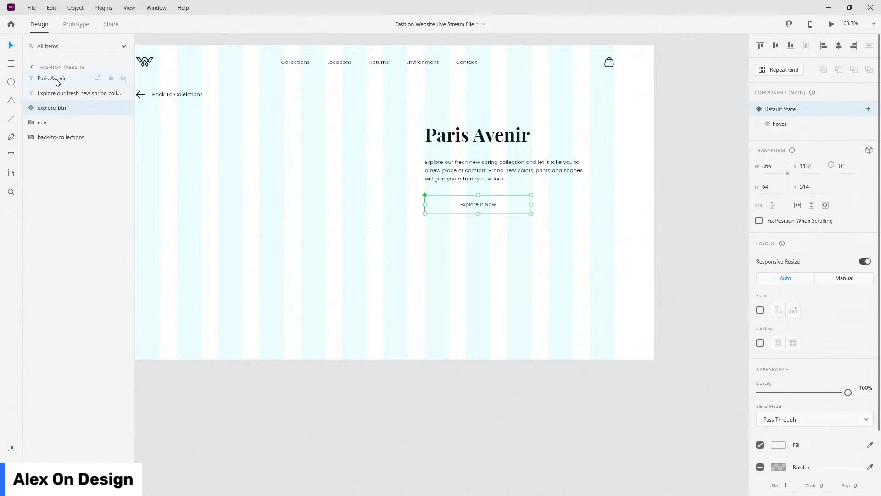
Group the heading, description and explore-btn layers as "text 1" and place the group below back-to-collections
shift+click(57, 80)
key(ctrl+g)
double_click(49, 78)
text(t)
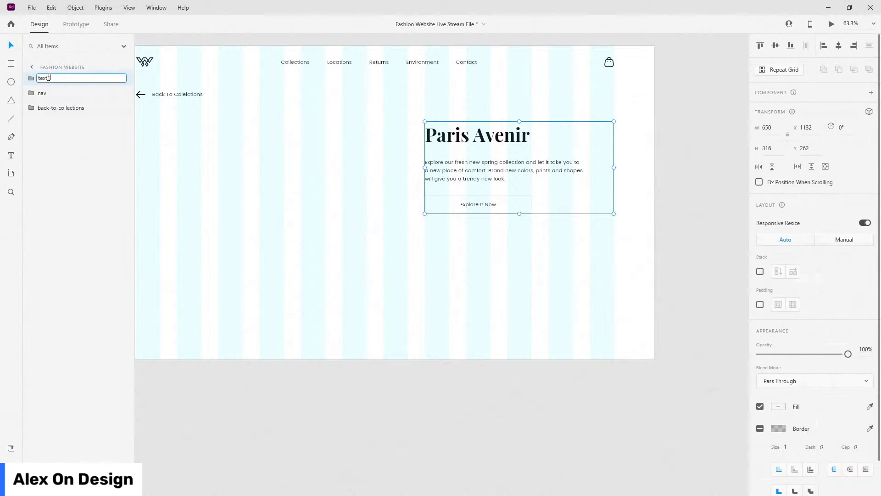
text(ext)
key(Return)
drag(49, 80, 53, 117)
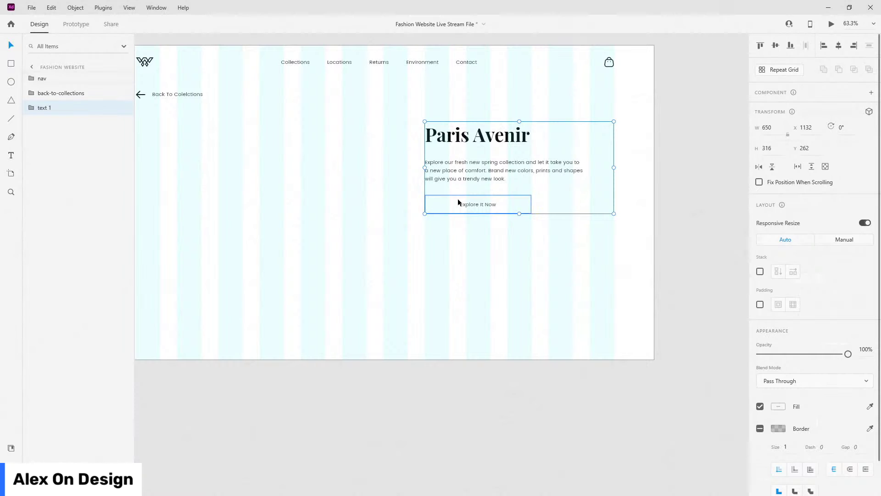
Duplicate the text 1 group and name the copy "text 2"
key(ctrl+d)
double_click(44, 122)
key(Right)
text(2)
key(Return)
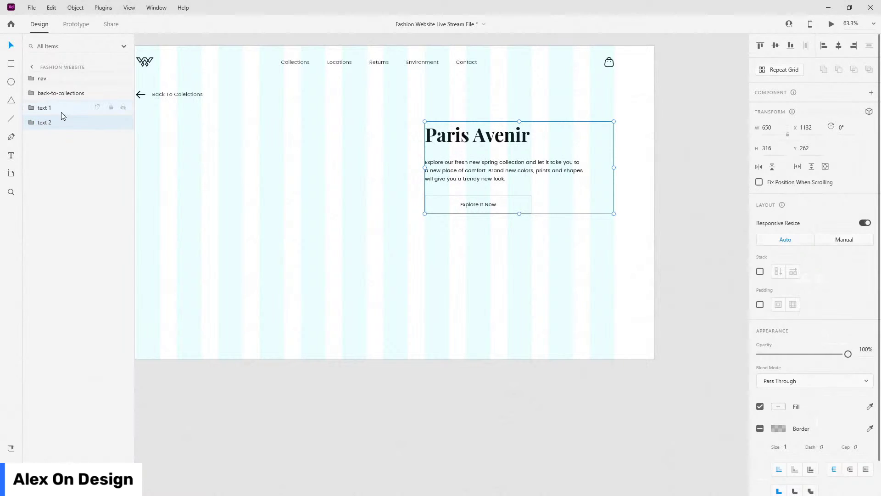
Check the contents of the lowest text group and rename that group "text 1"
click(31, 122)
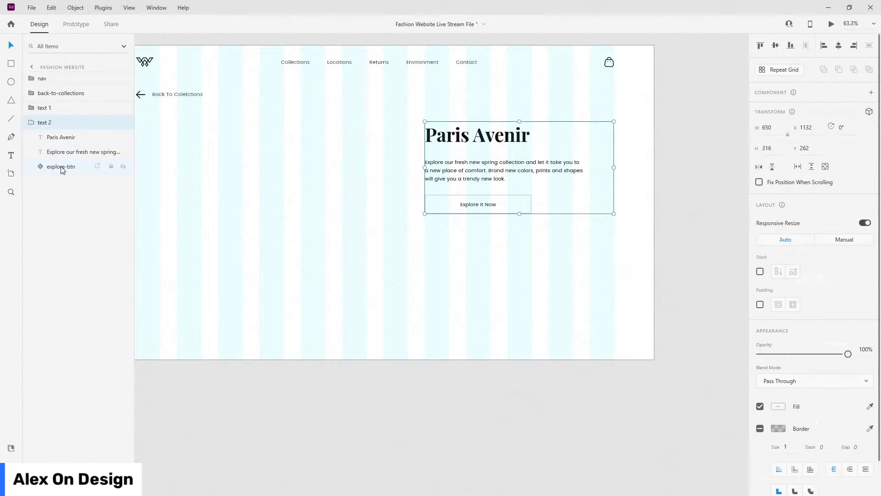
click(40, 166)
click(31, 122)
click(46, 124)
double_click(46, 123)
key(End)
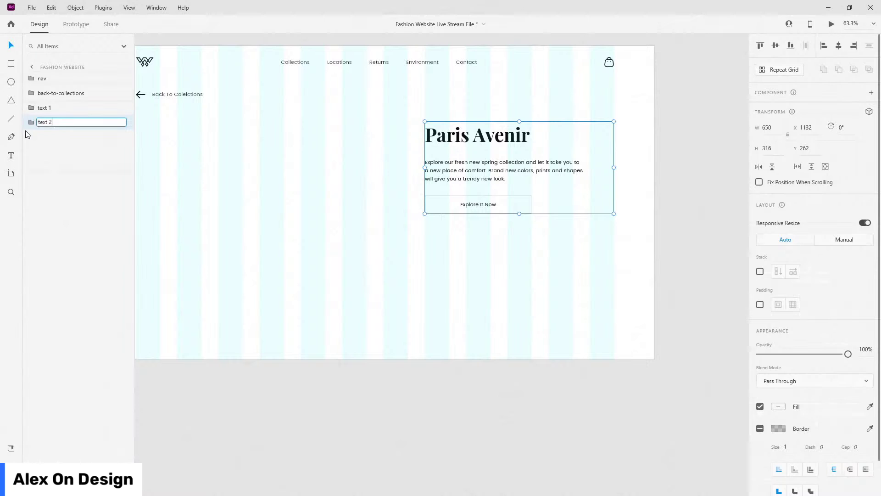
key(BackSpace)
text(1)
key(Return)
Rename the text group directly below back-to-collections to "text 2"
double_click(44, 111)
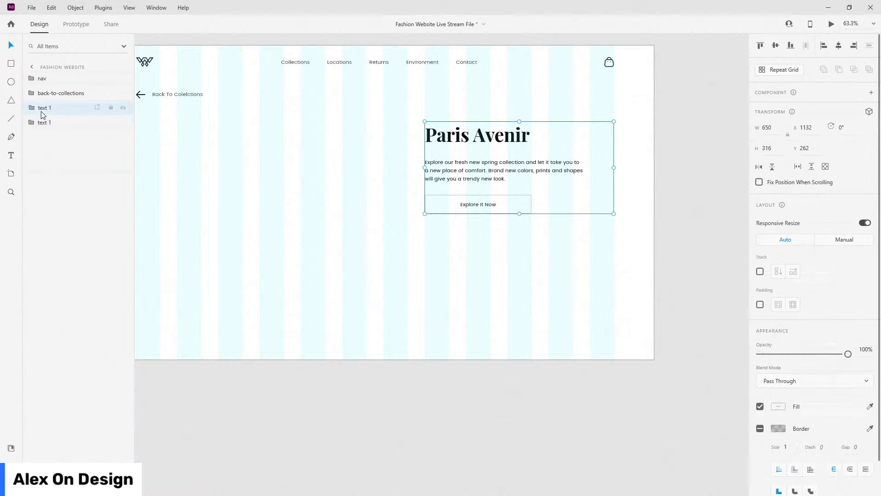
key(End)
key(BackSpace)
text(2)
key(Return)
Examine the explore-btn component layers inside the text 2 and text 1 groups
click(31, 108)
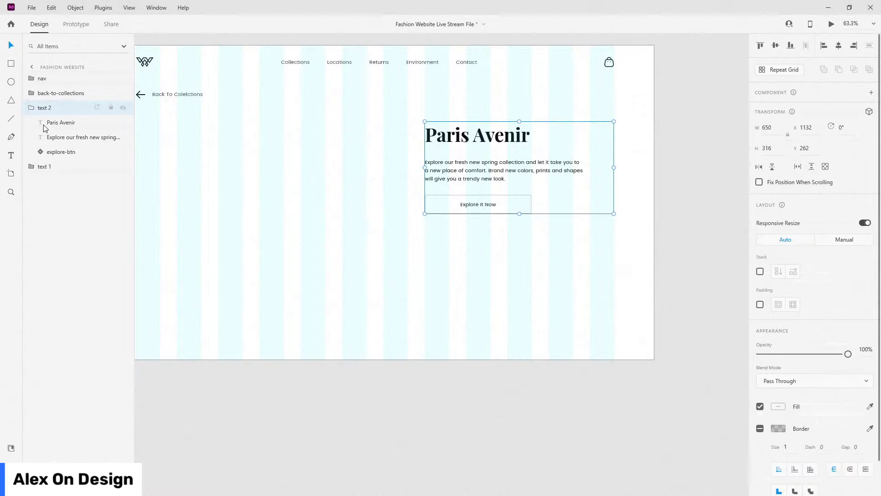
click(67, 153)
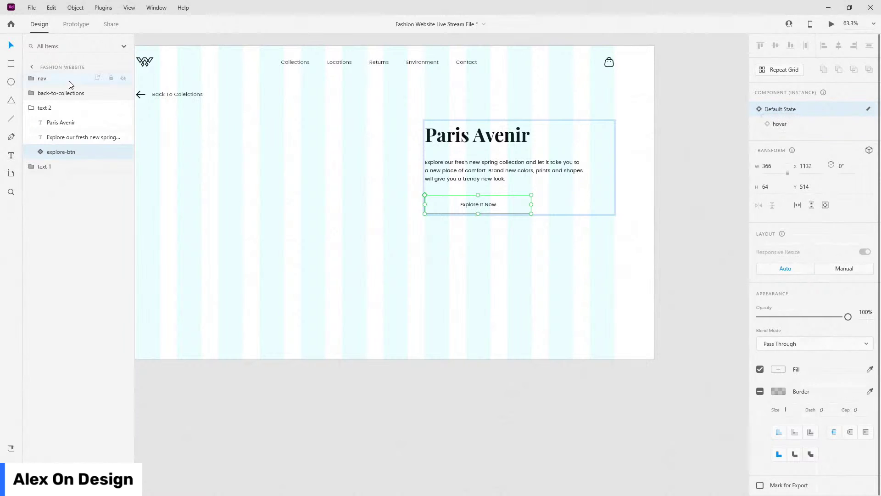
click(31, 108)
click(31, 122)
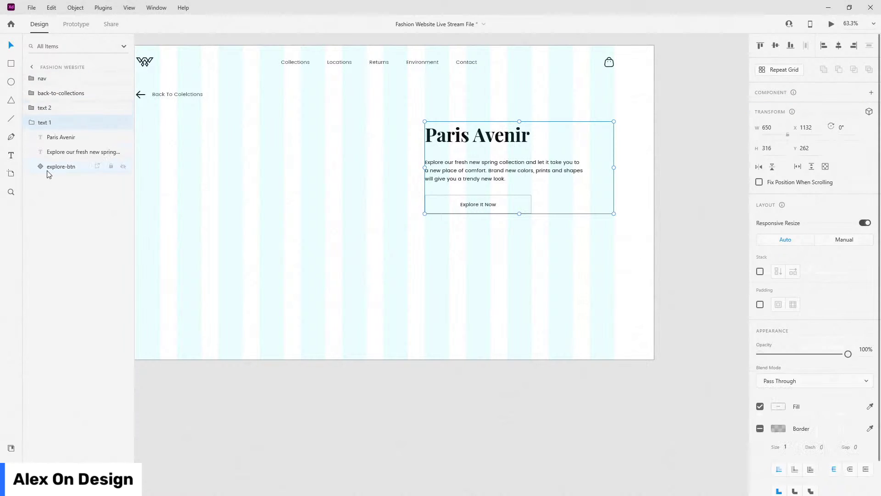
click(31, 122)
click(31, 108)
click(31, 107)
Move the text 2 group below text 1 and duplicate it as "text 3"
drag(39, 108, 59, 146)
key(ctrl+d)
double_click(46, 138)
key(End)
key(Return)
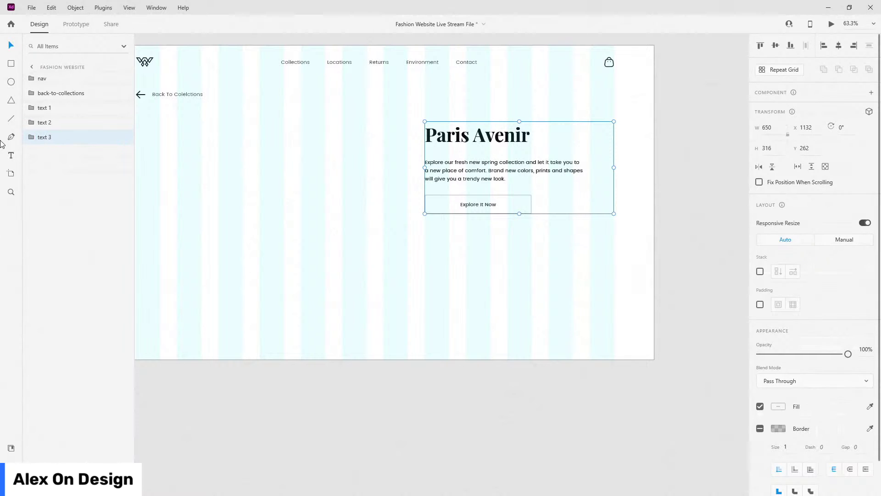
Hide the text 1 and text 3 groups and change the text 2 heading to "Milan Couture"
click(123, 107)
click(123, 136)
click(32, 123)
click(61, 137)
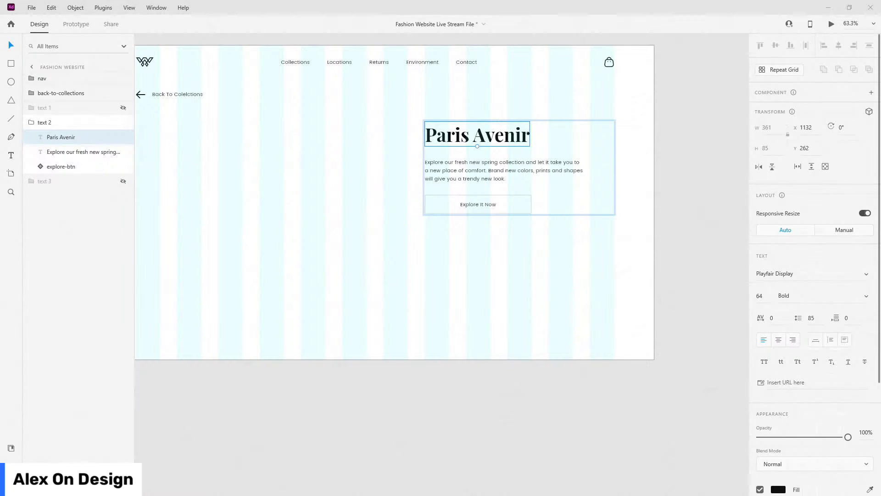
double_click(490, 127)
text(Milan Couture)
key(Escape)
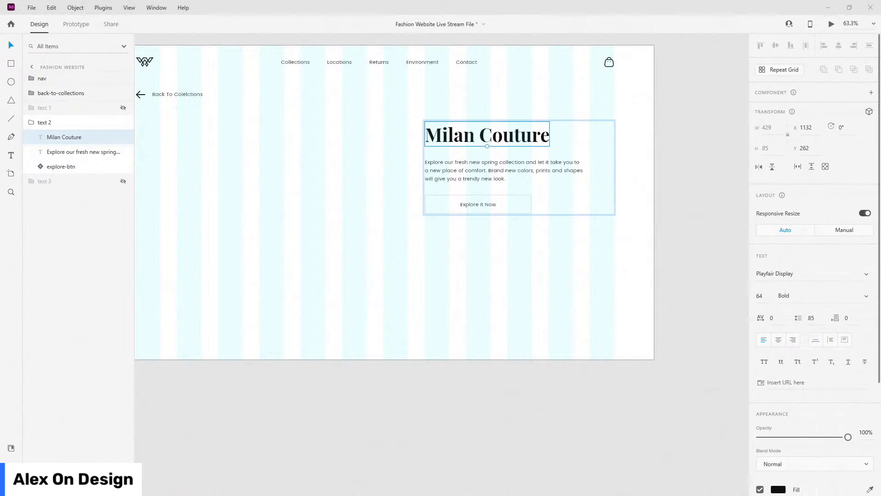
Reword the text 2 description so that it opens with "Explore our fresh new fall-winter collection"
double_click(473, 171)
text(Explore our fresh new fall-winter collection and let it take you to a new place of comfort. Brand new colors, prints and shapes will give you a trendy new look.)
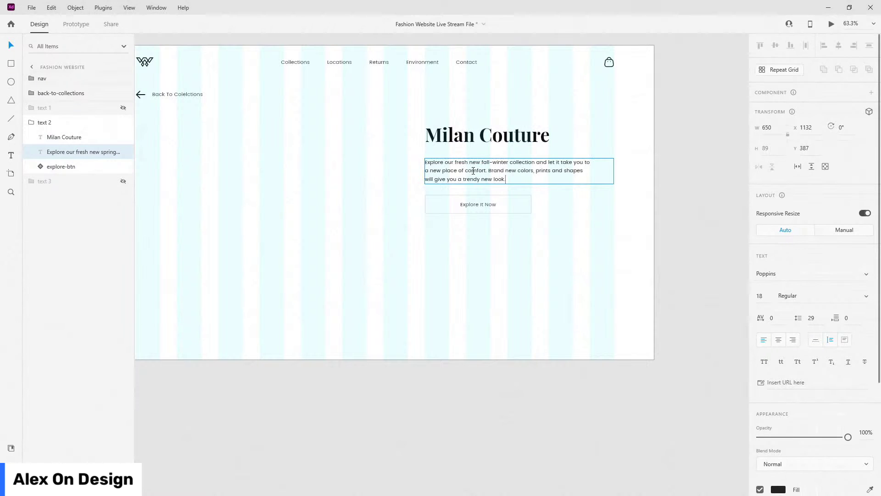
key(Escape)
scroll(499, 146, up, 5)
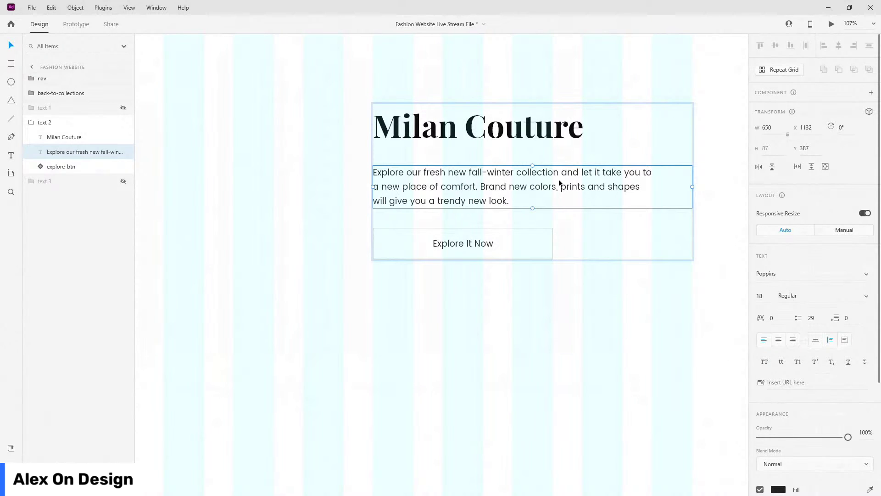
click(45, 122)
key(ctrl+0)
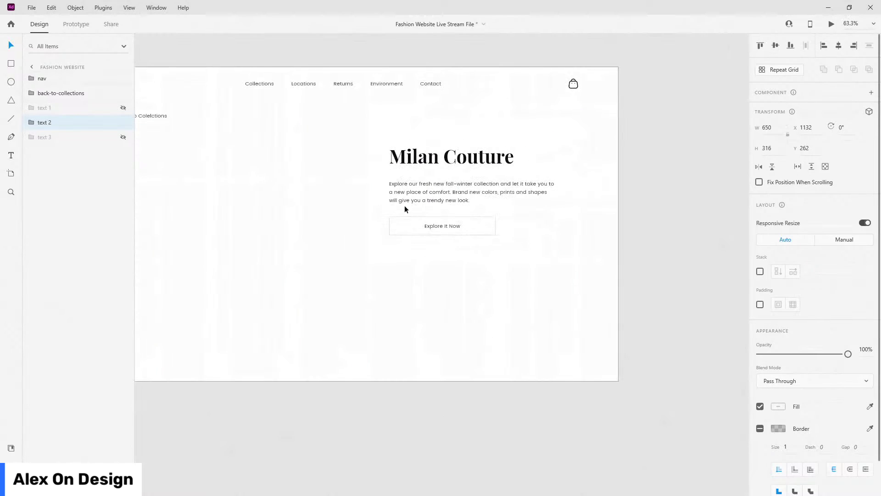
Hide text 2, show text 3 and change the text 3 heading to "Basic Comfort"
click(123, 122)
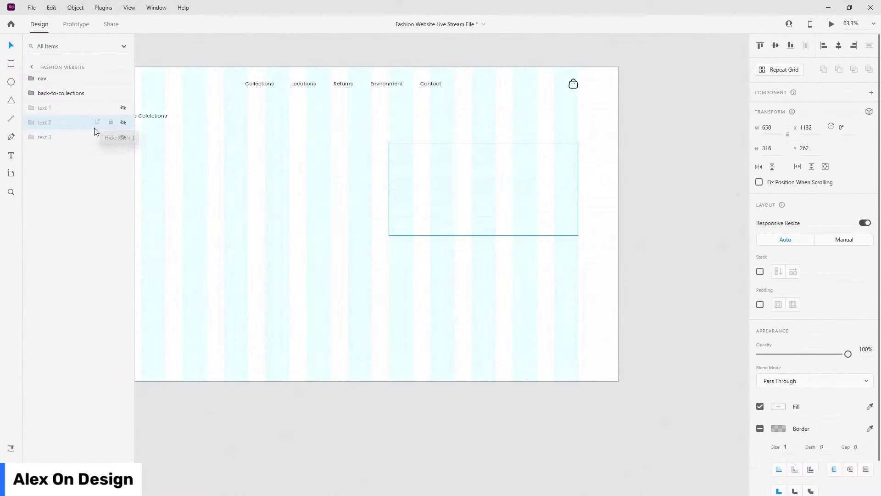
click(122, 137)
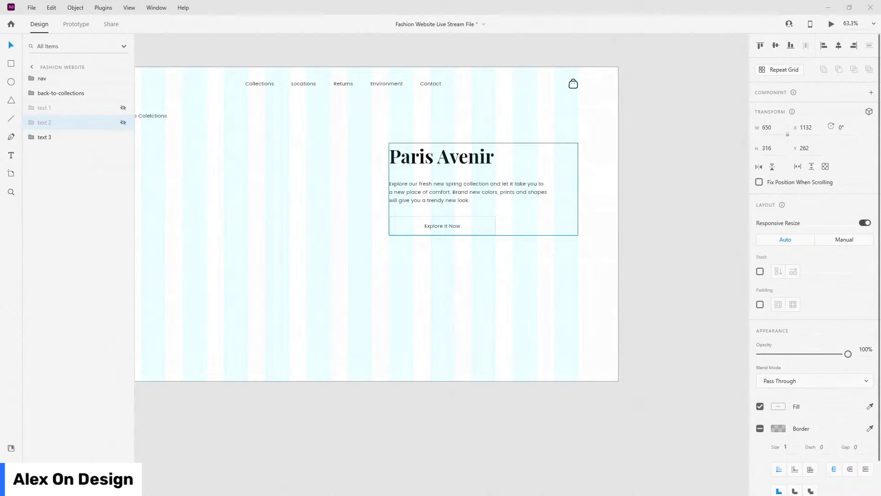
click(507, 143)
double_click(508, 144)
text(Basic Comfort)
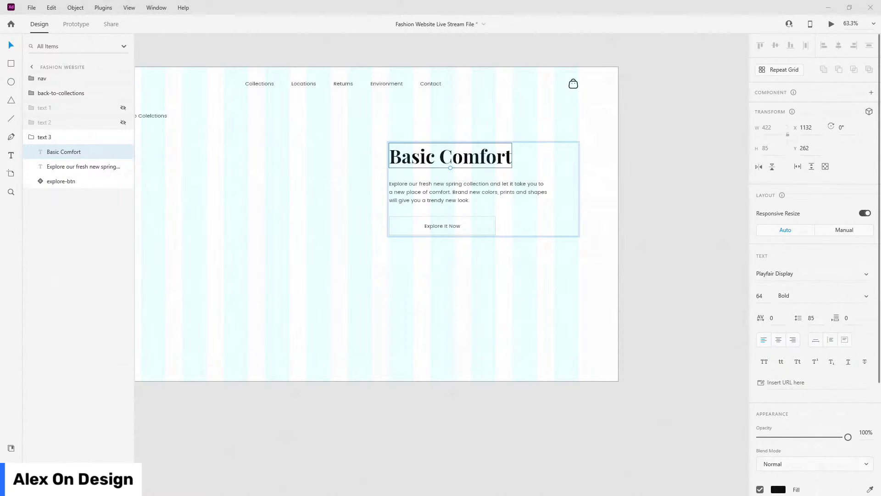
Reword the text 3 description so that it opens with "Explore our fresh new basic comfort collection"
click(511, 188)
double_click(511, 188)
key(BackSpace)
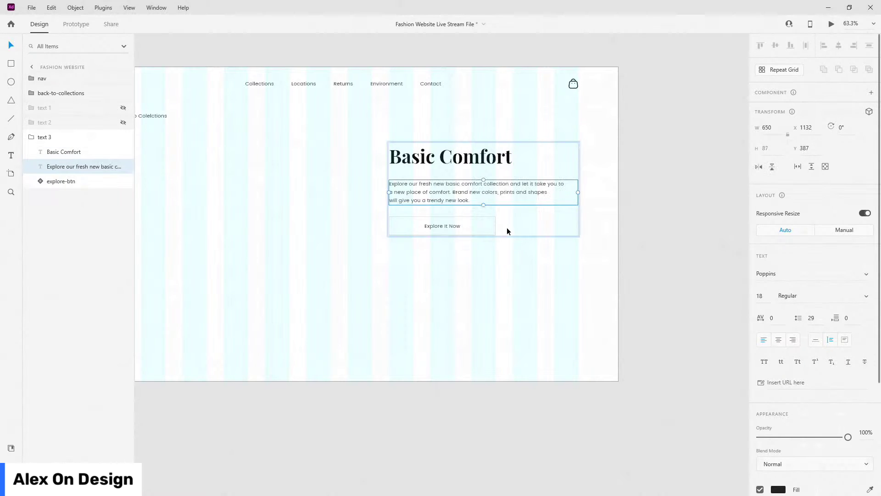
key(ctrl+v)
scroll(477, 180, up, 3)
key(Escape)
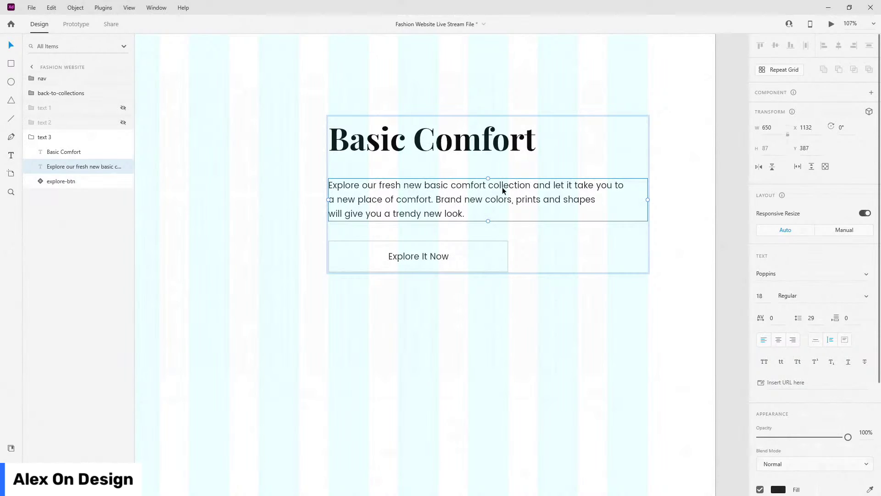
click(33, 141)
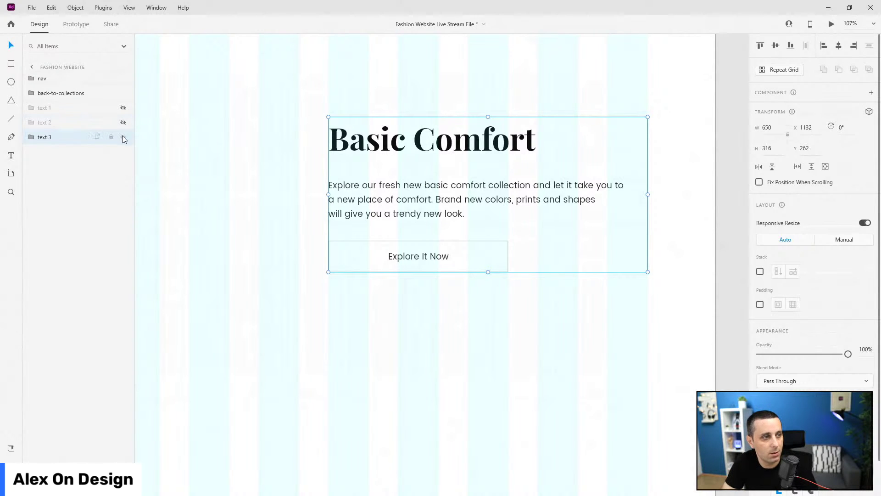
Show text 1 in place of text 3 and move all three text groups down to Y 278
click(123, 137)
click(123, 108)
scroll(505, 203, down, 5)
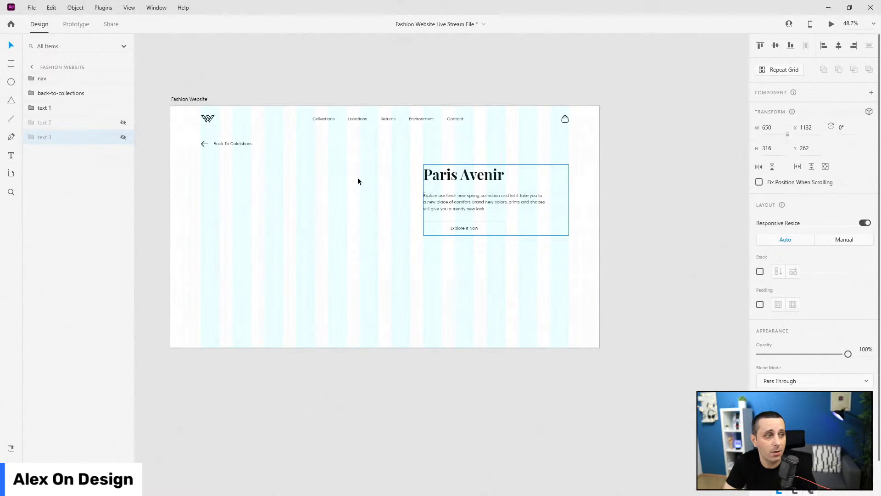
shift+click(49, 110)
mouse_move(483, 176)
mouse_down()
mouse_move(483, 188)
mouse_move(483, 181)
mouse_up()
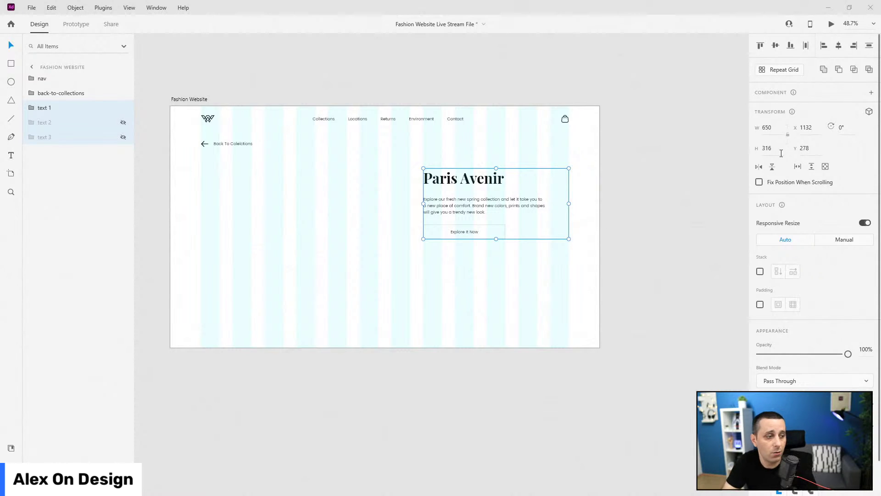
Place the Video 1 - Image component from the document assets onto the Fashion Website artboard
click(11, 448)
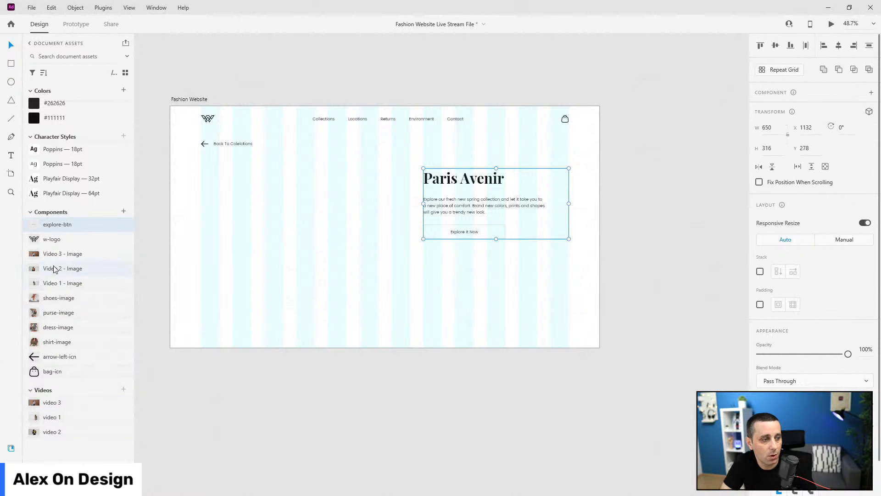
click(63, 283)
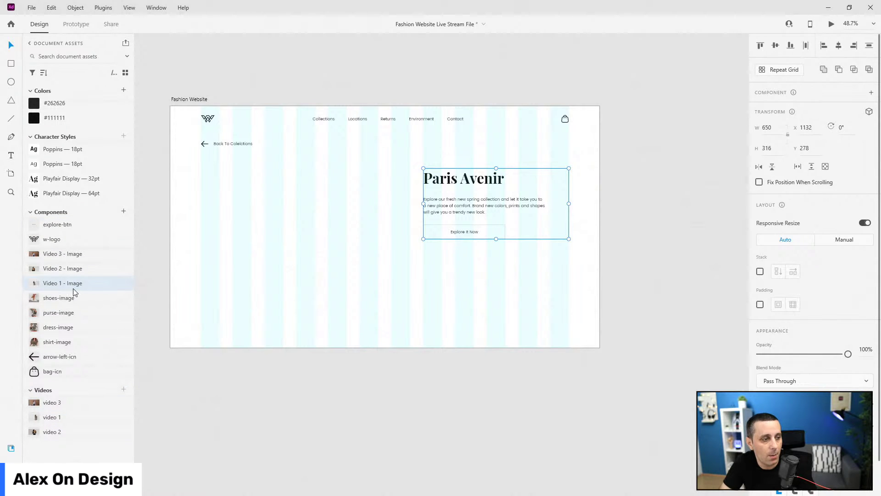
drag(73, 288, 230, 257)
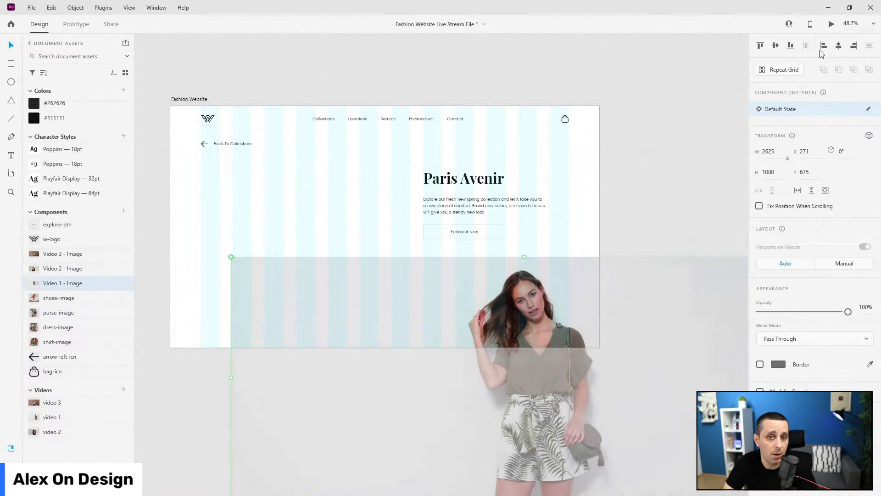
Align Video 1 - Image to the artboard's bottom and right edges and move its layer below text 3
click(792, 46)
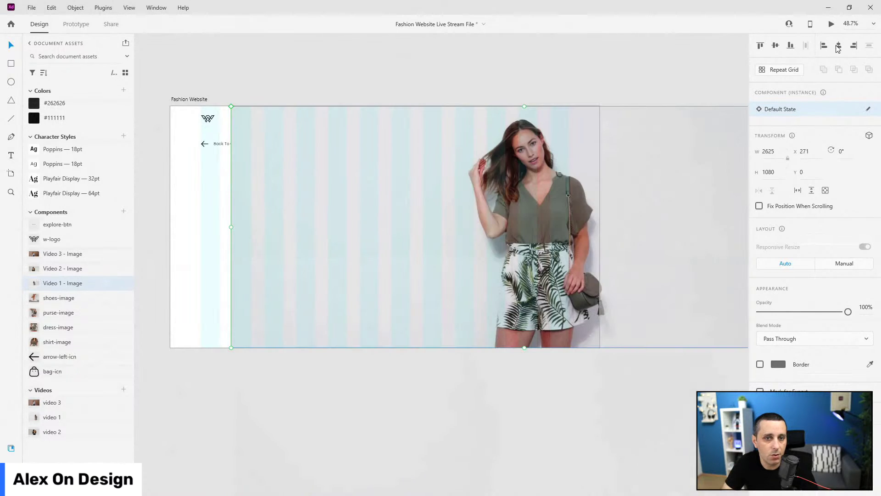
click(853, 46)
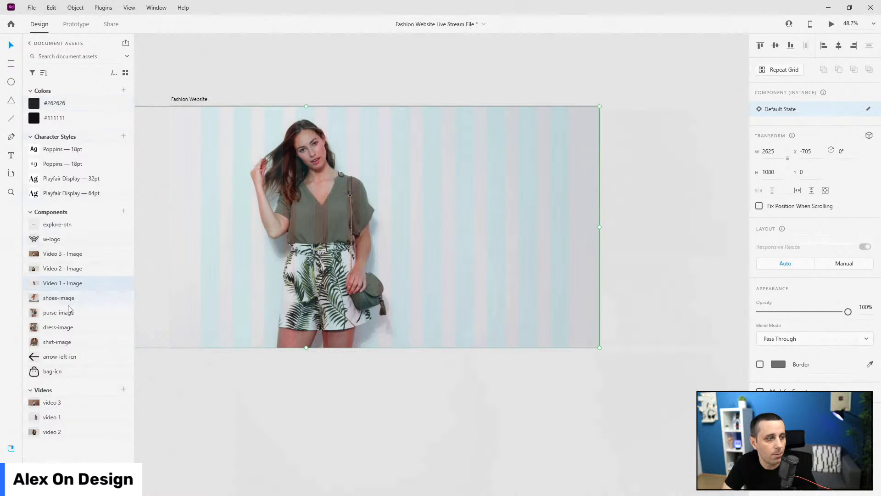
key(ctrl+y)
drag(65, 79, 64, 173)
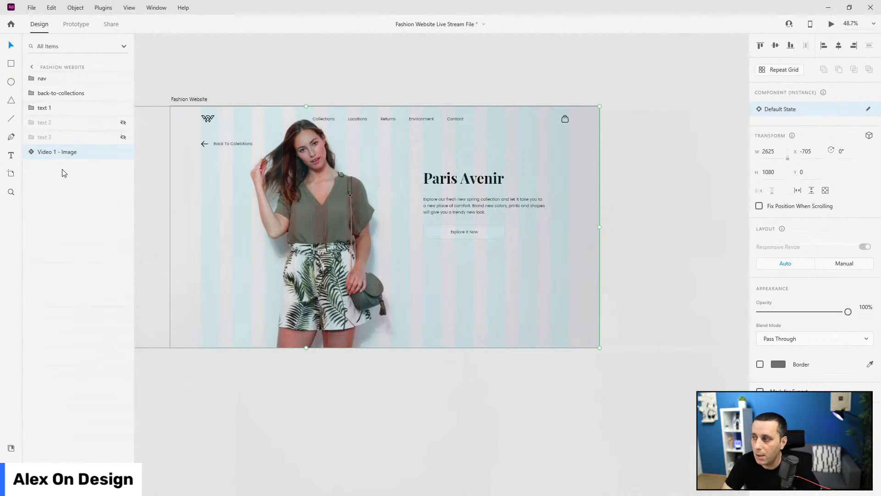
Move the nav-items group inside nav horizontally to X 848, clear of the model's head
double_click(358, 121)
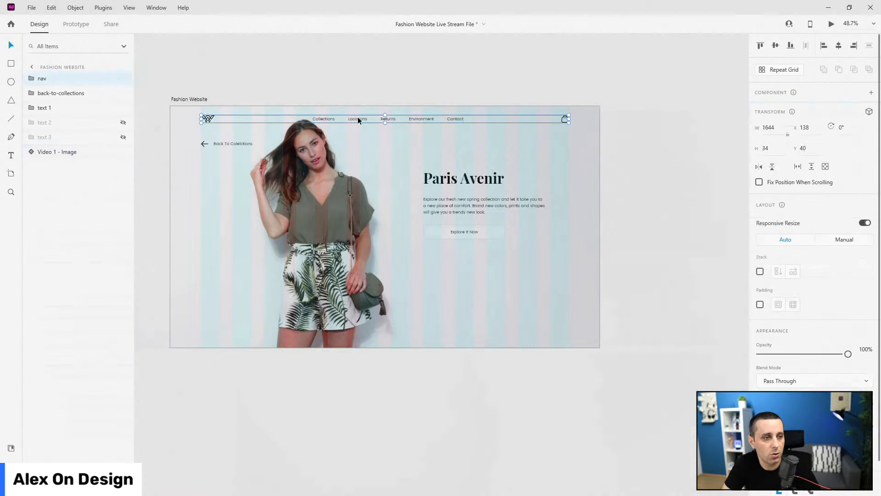
drag(319, 120, 333, 120)
scroll(332, 117, up, 10)
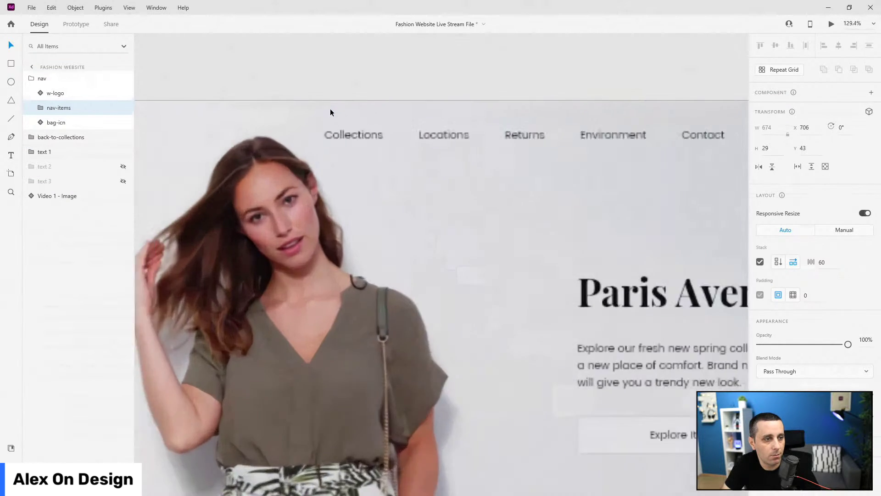
scroll(381, 175, down, 8)
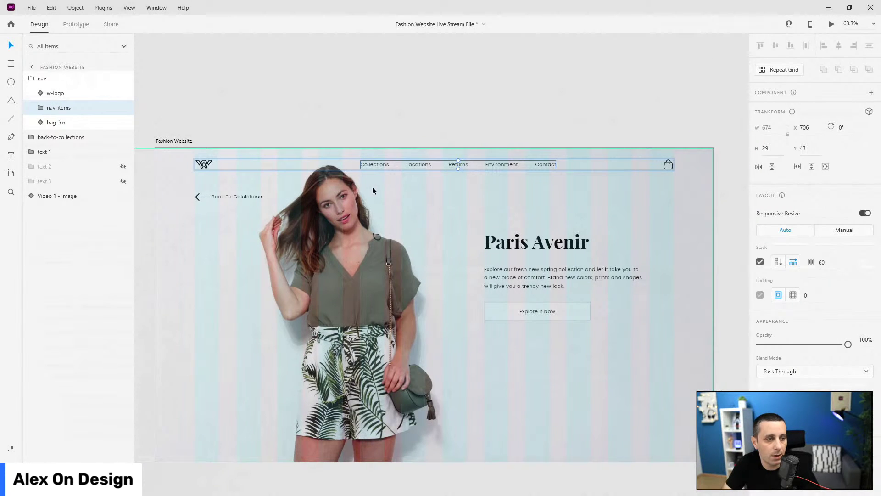
drag(379, 164, 419, 162)
scroll(418, 159, up, 5)
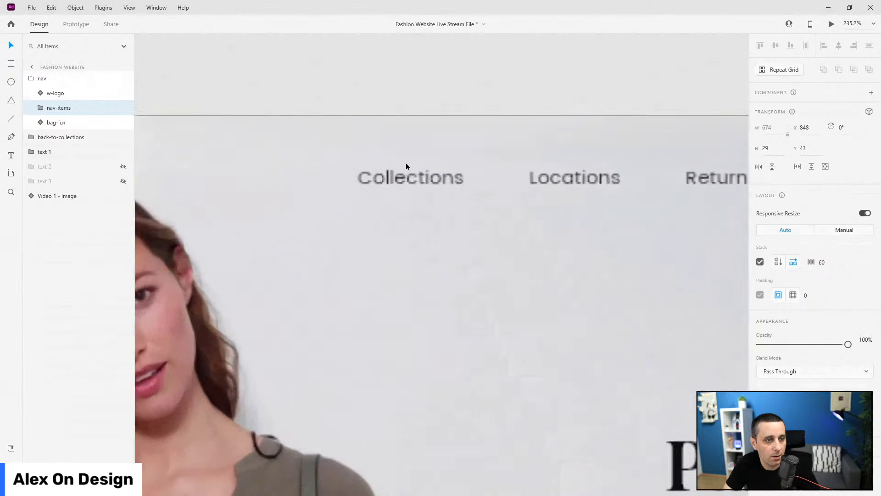
scroll(391, 179, down, 8)
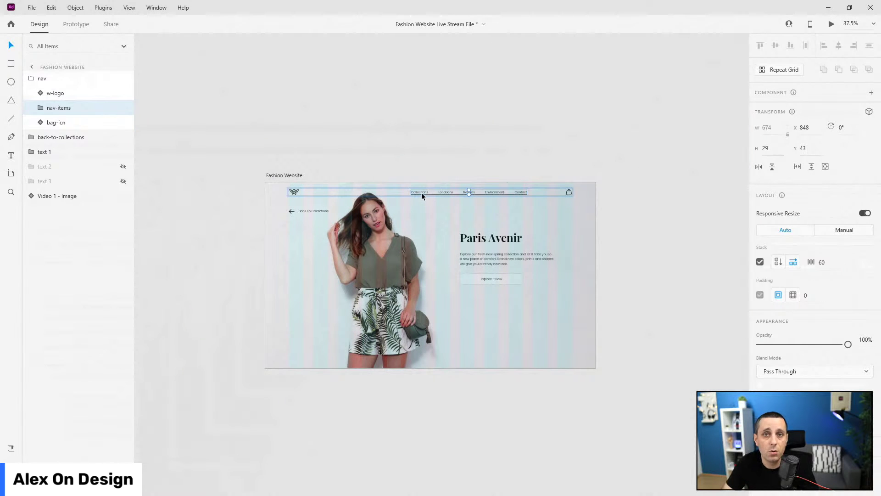
click(32, 79)
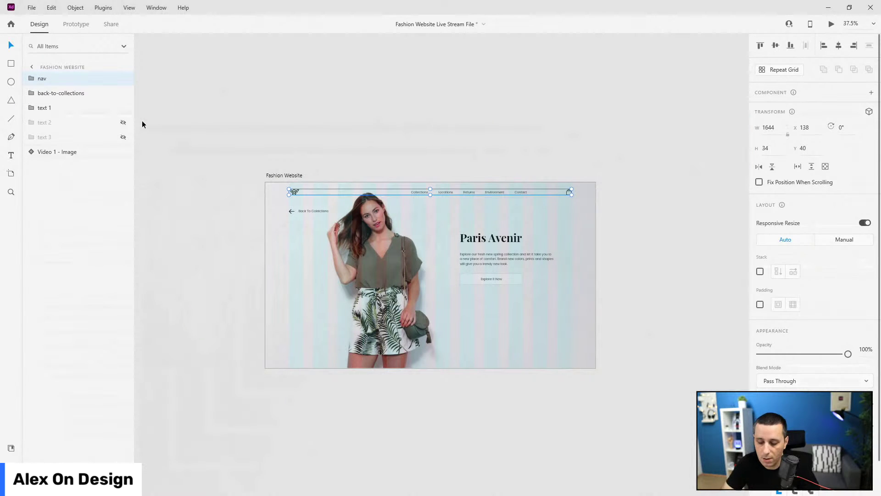
Preview the Fashion Website artboard, check the layout and close the preview
key(ctrl+Return)
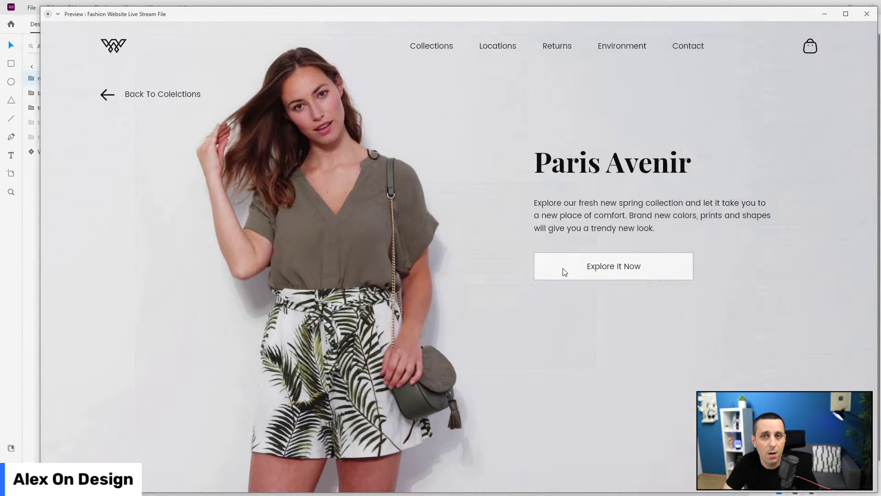
click(867, 14)
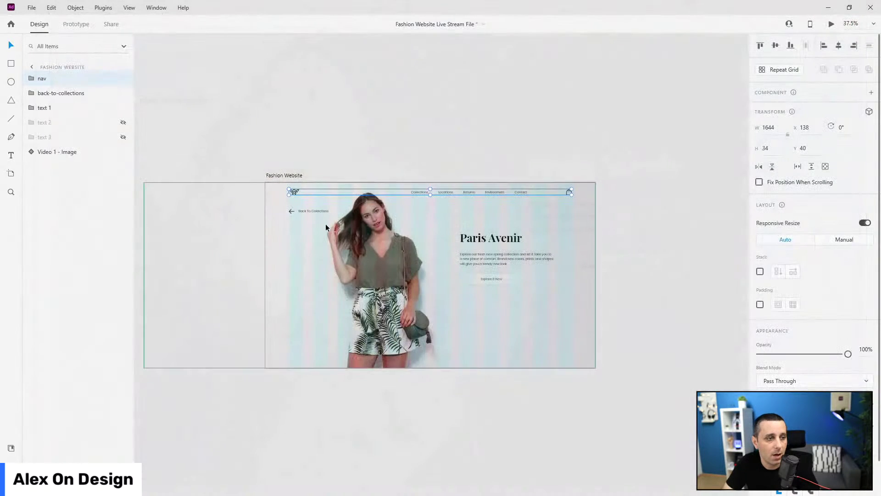
Set the opacity of the back-to-collections group to 0%
scroll(325, 224, up, 5)
click(309, 205)
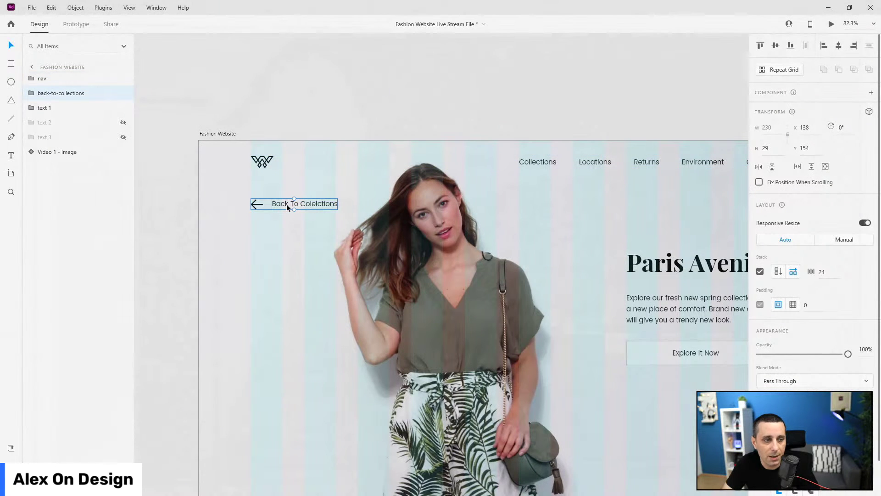
key(0)
key(0)
key(alt)
scroll(291, 208, down, 5)
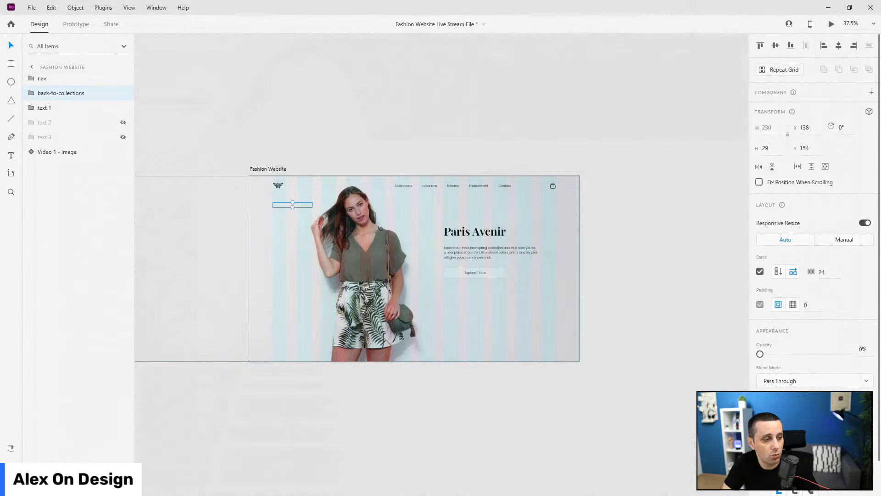
Hide the Video 1 - Image layer on the Fashion Website artboard
click(11, 448)
click(296, 239)
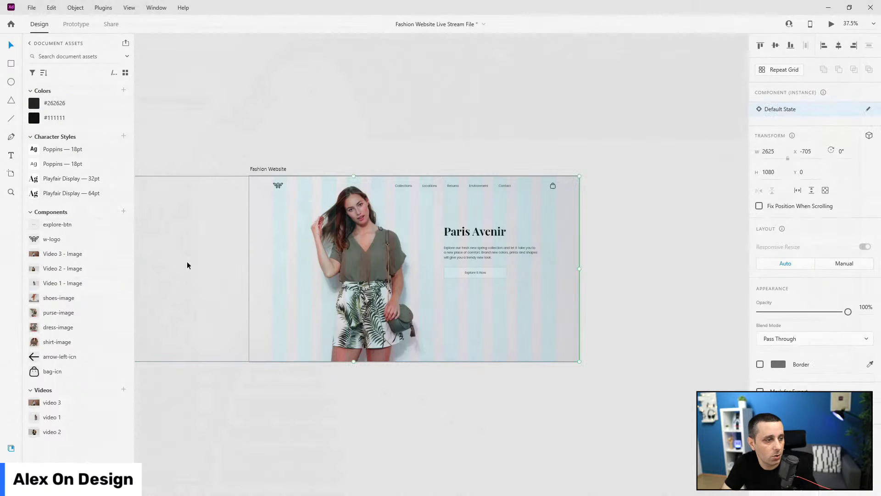
key(ctrl+y)
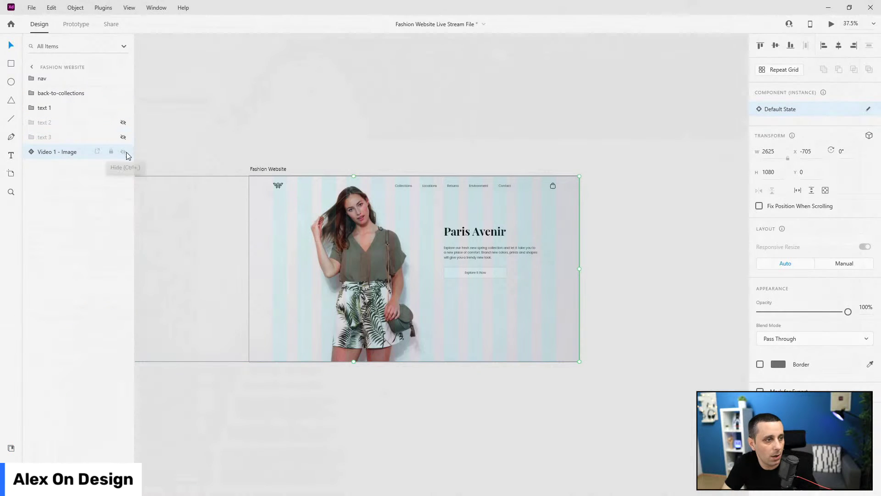
click(122, 152)
click(11, 449)
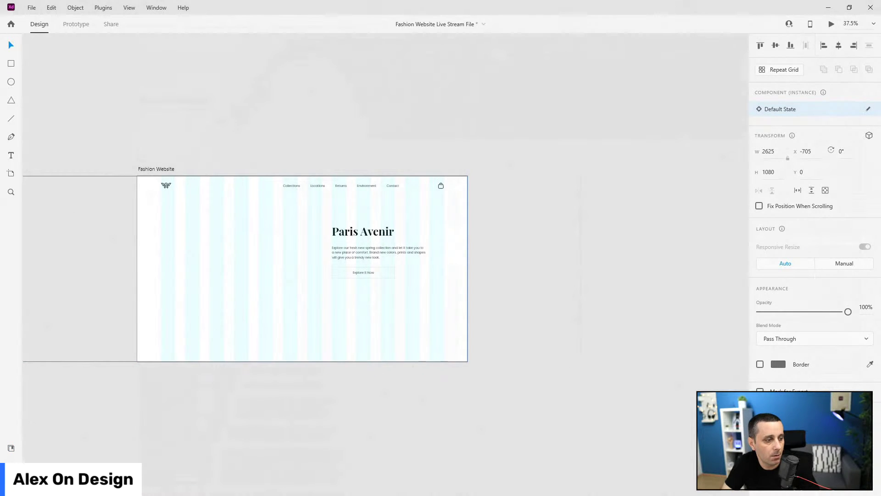
key(ctrl+y)
Place the Video 2 - Image component from the document assets and align it to the artboard's bottom and right edges
click(11, 448)
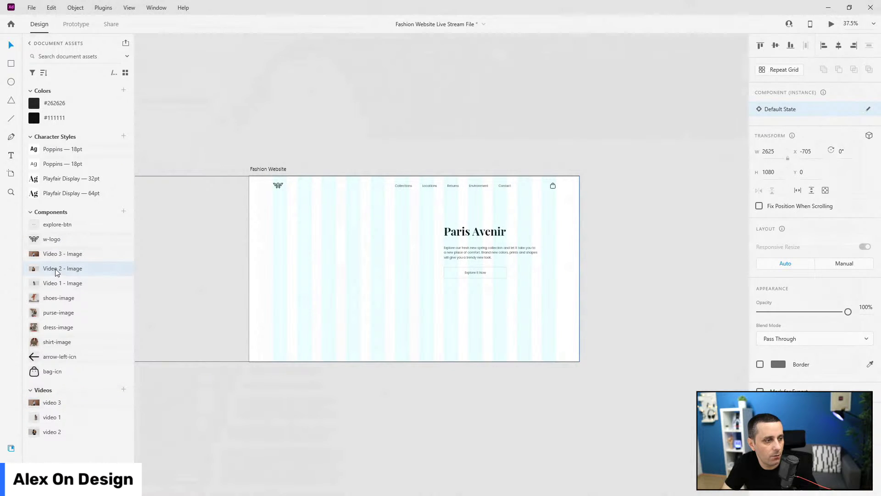
drag(55, 272, 281, 166)
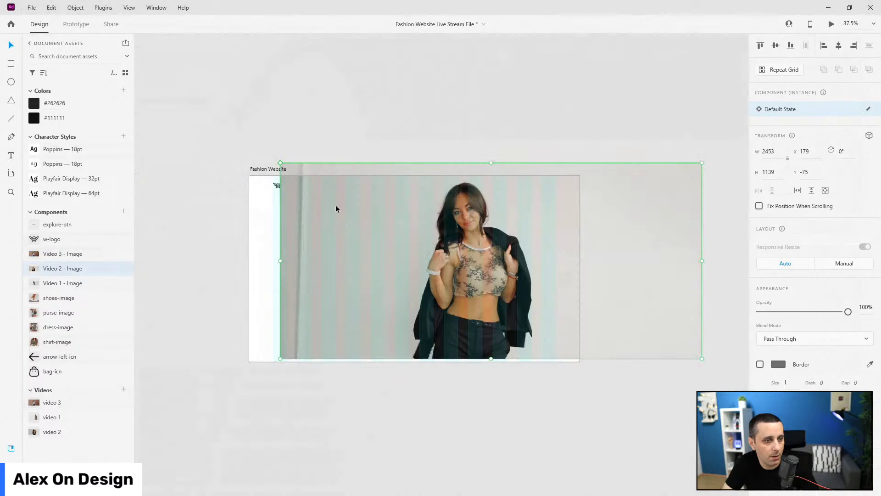
drag(362, 229, 356, 230)
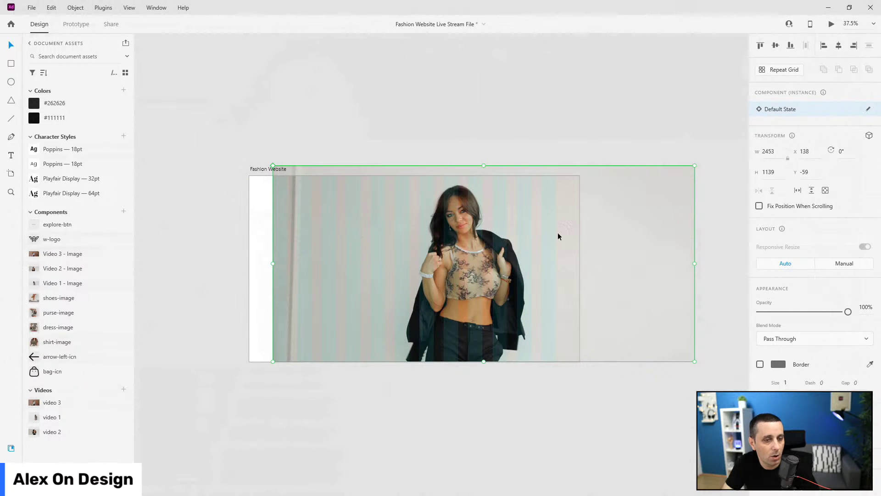
click(852, 48)
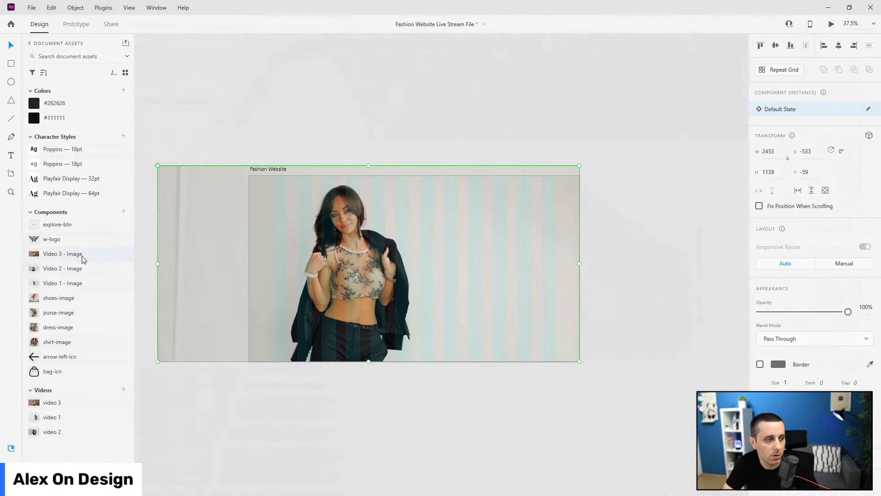
Place the Video 3 - Image component on the artboard and align it to the bottom and right edges
drag(76, 254, 307, 153)
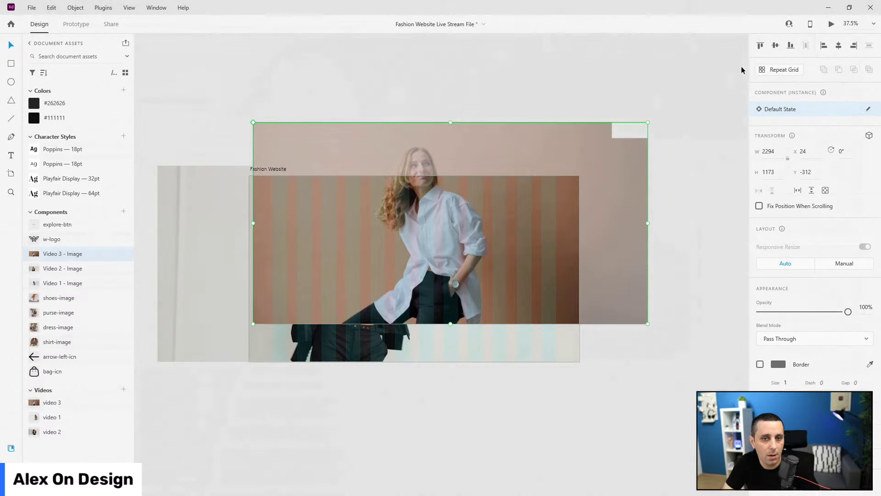
click(793, 45)
click(854, 46)
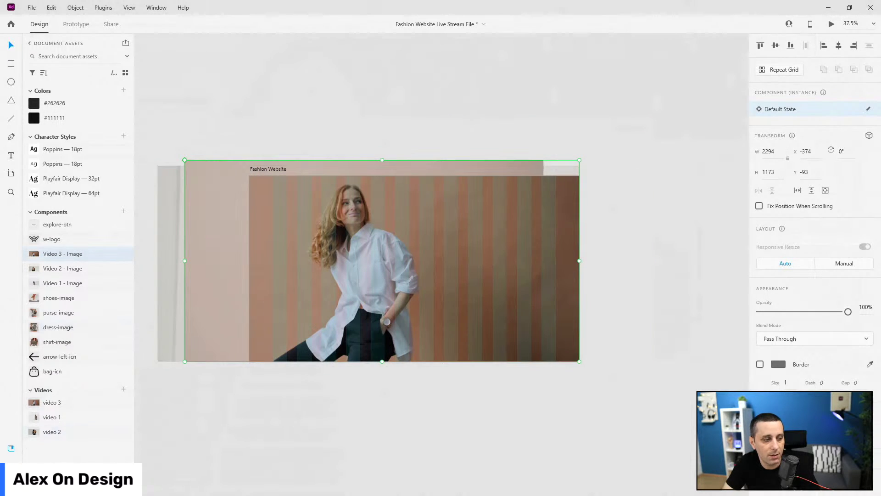
Move the Video 2 and Video 3 image layers beneath Video 1 - Image and make Video 1 - Image visible again
click(11, 447)
drag(69, 79, 75, 201)
click(123, 151)
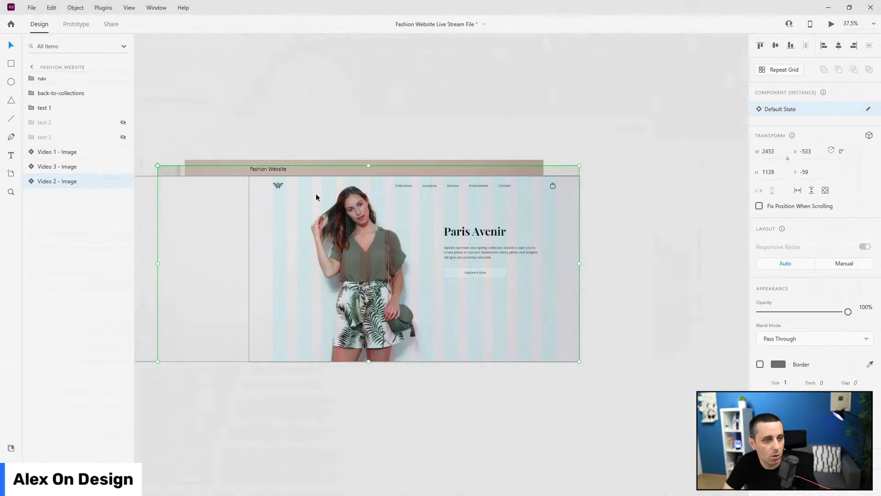
Turn off the layout grid of the Fashion Website artboard
scroll(318, 193, up, 3)
click(210, 157)
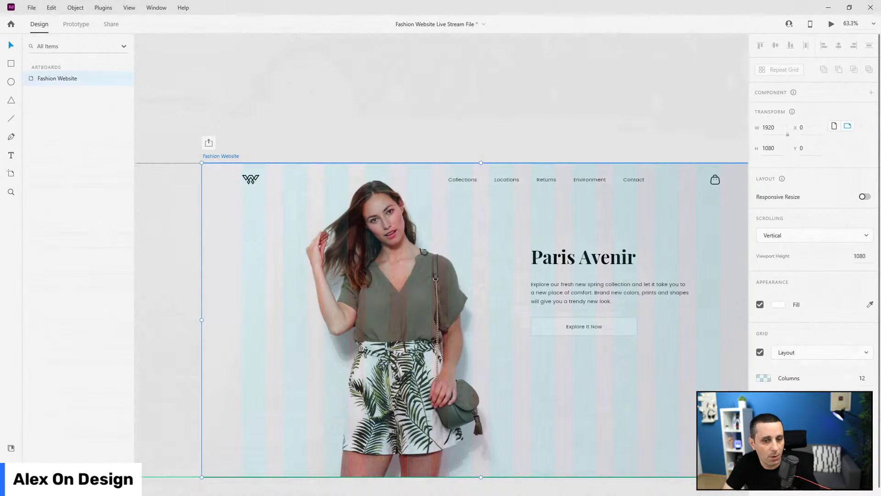
click(760, 352)
scroll(381, 230, down, 2)
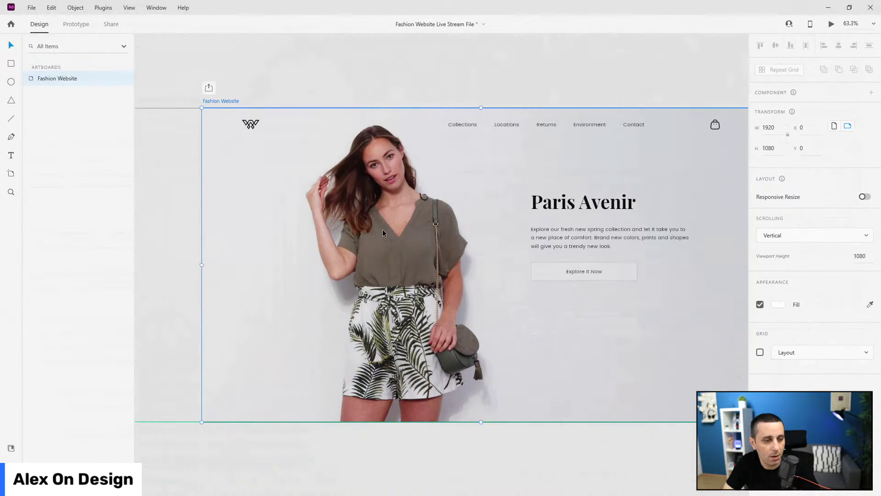
scroll(426, 85, right, 3)
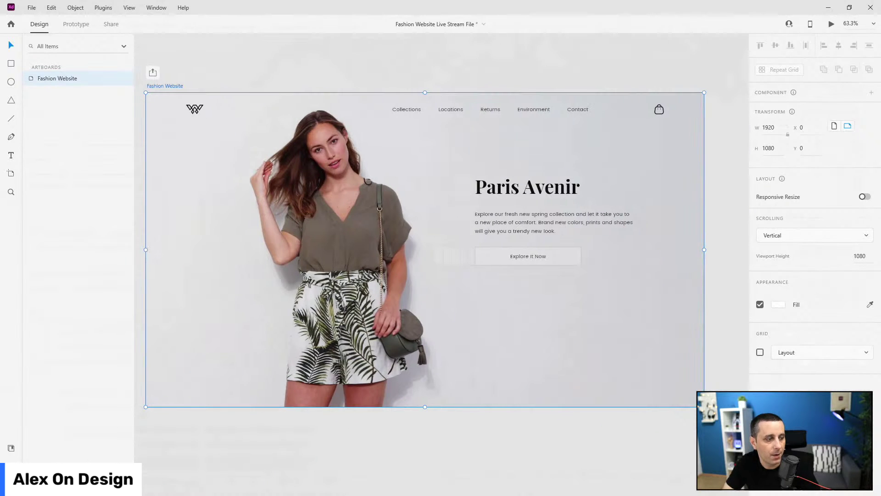
Move the Video 3 - Image layer below Video 2 - Image
click(204, 343)
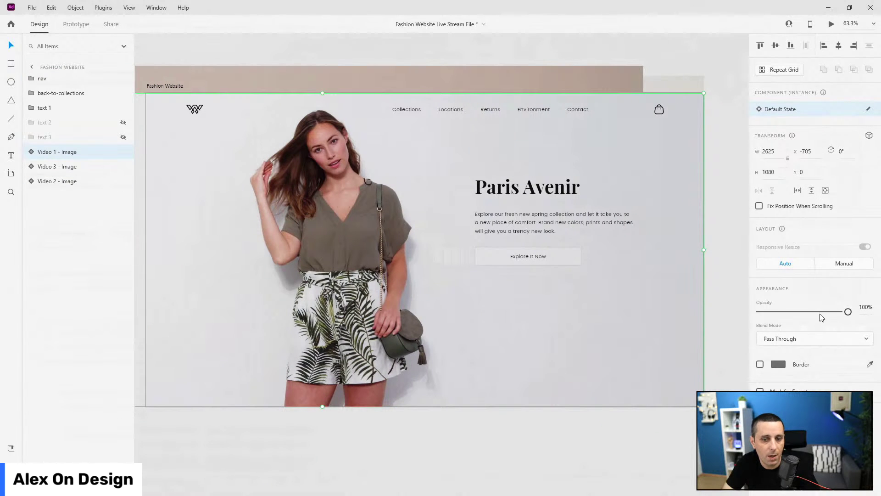
mouse_move(848, 311)
mouse_down()
mouse_move(773, 316)
mouse_move(848, 313)
mouse_up()
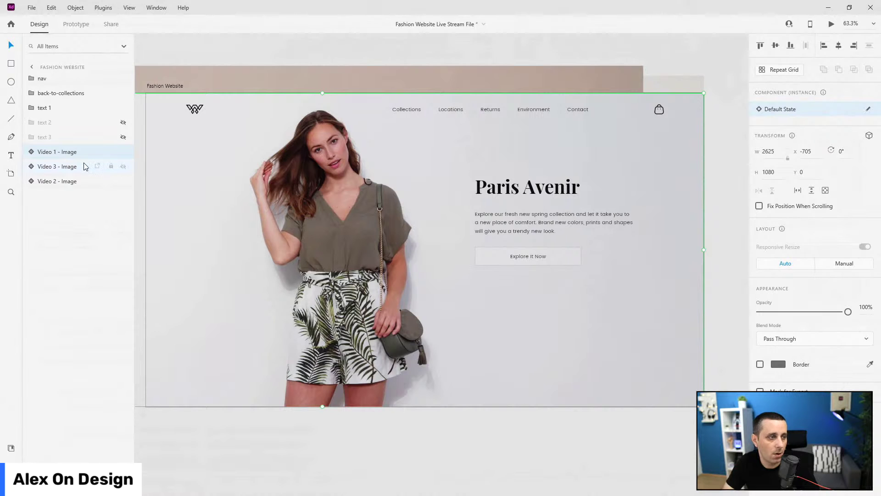
click(66, 169)
drag(66, 170, 69, 183)
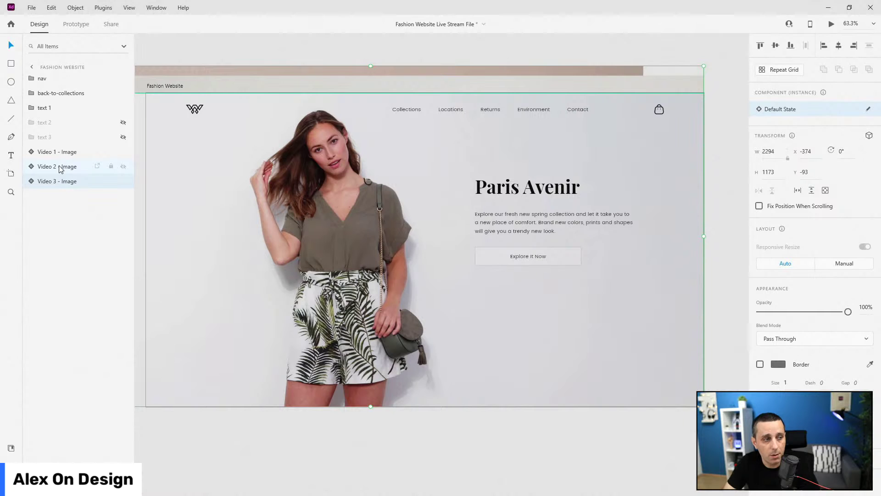
click(123, 167)
click(123, 168)
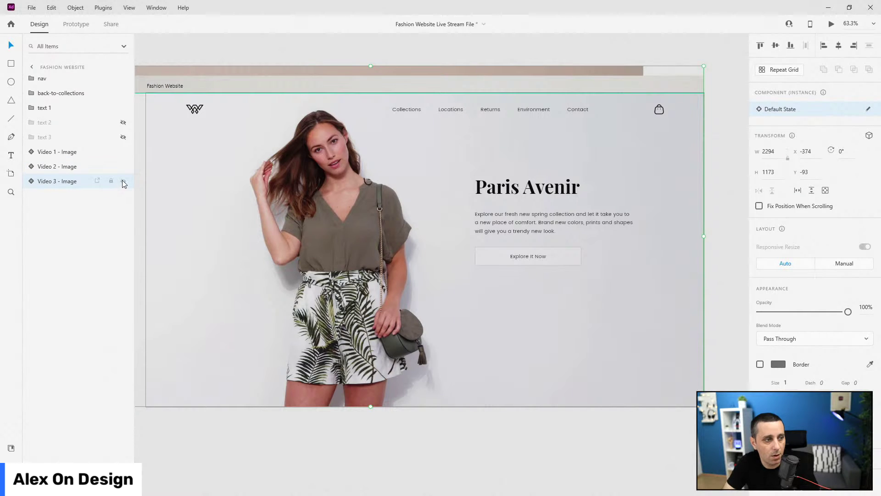
Lower Video 1 - Image to 20% opacity for comparison and scale Video 2 - Image to about 2419 × 1123, aligned to the artboard's right edge
click(61, 154)
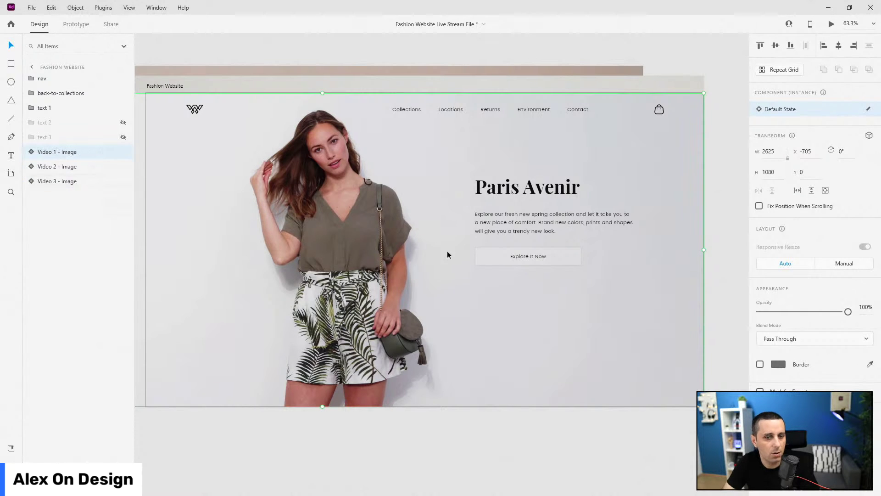
drag(849, 315, 778, 324)
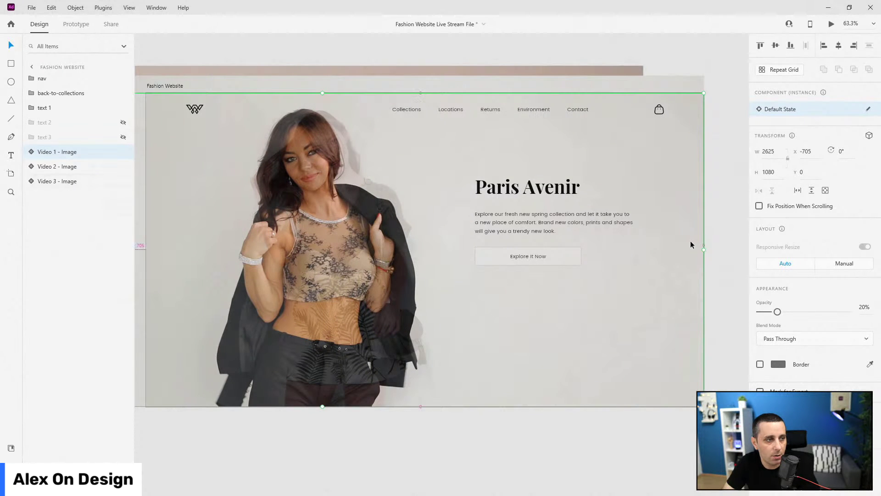
scroll(690, 241, down, 3)
click(52, 167)
scroll(583, 198, up, 2)
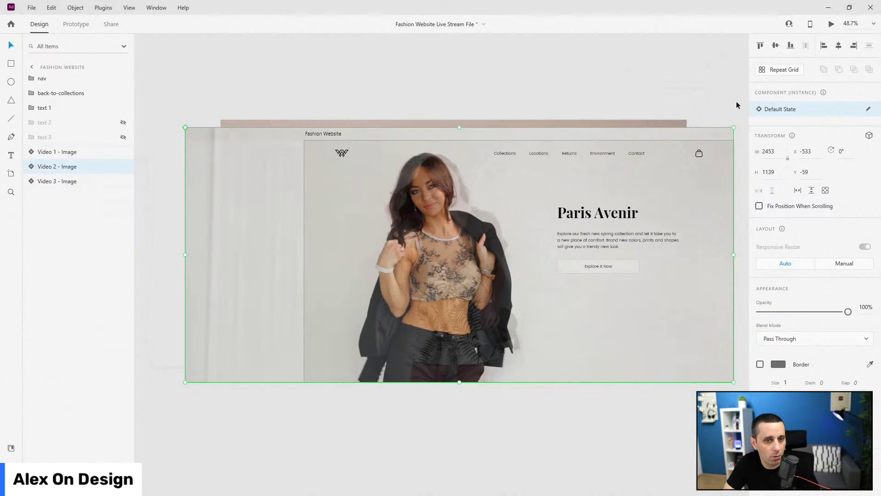
drag(732, 129, 727, 131)
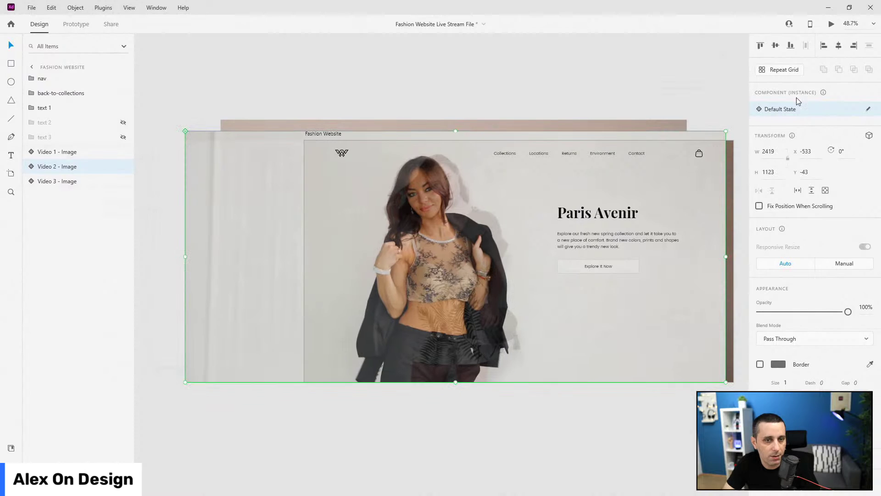
click(855, 46)
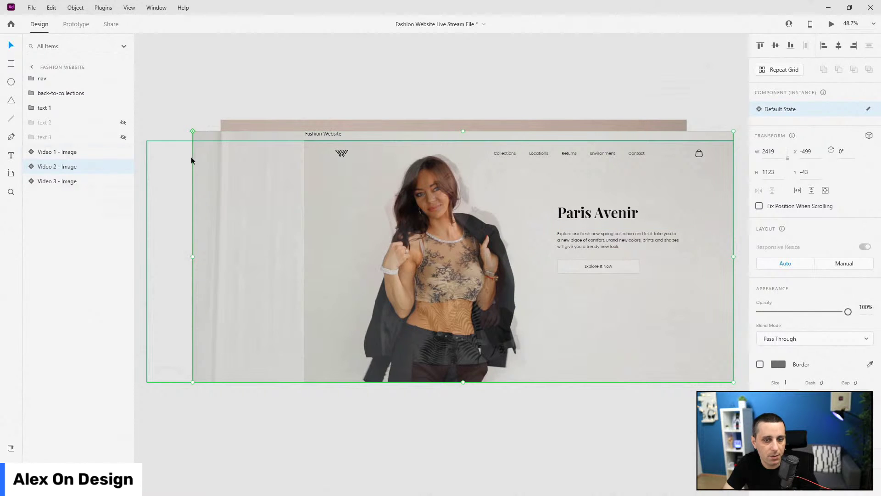
Set the opacity of Video 1 - Image back to 100%
click(50, 152)
key(2)
key(0)
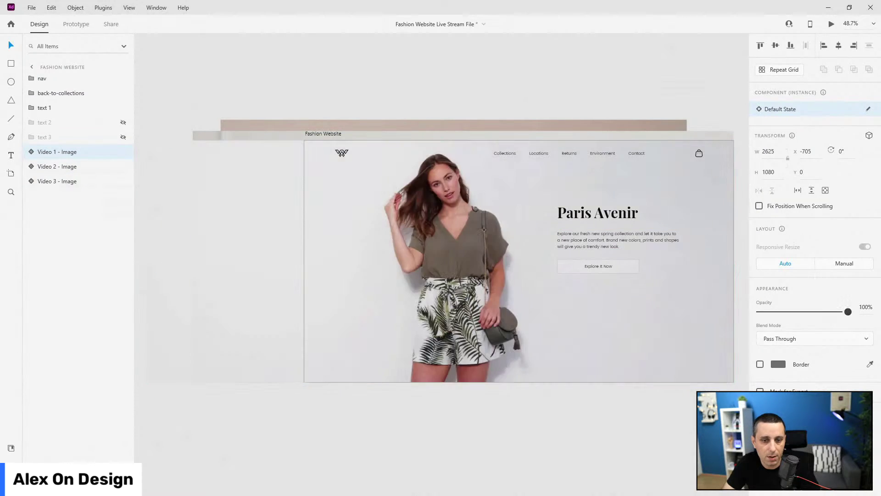
click(62, 167)
click(59, 183)
click(59, 167)
click(59, 155)
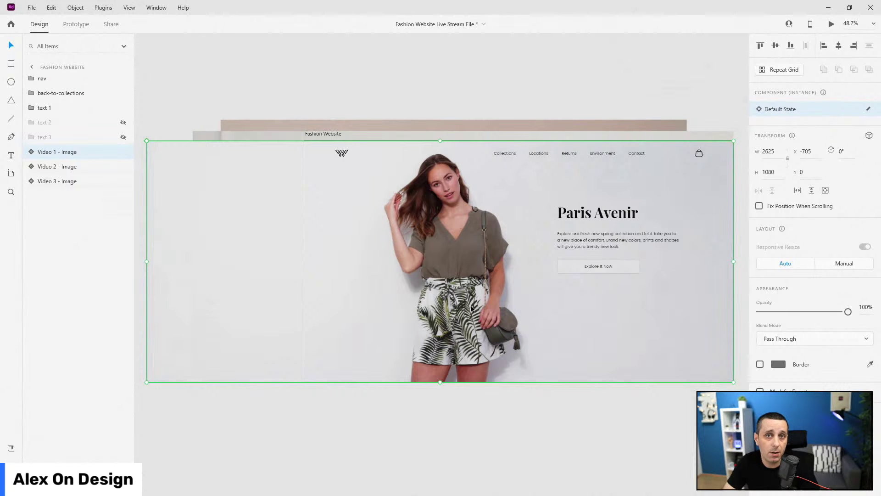
click(492, 90)
scroll(633, 266, up, 2)
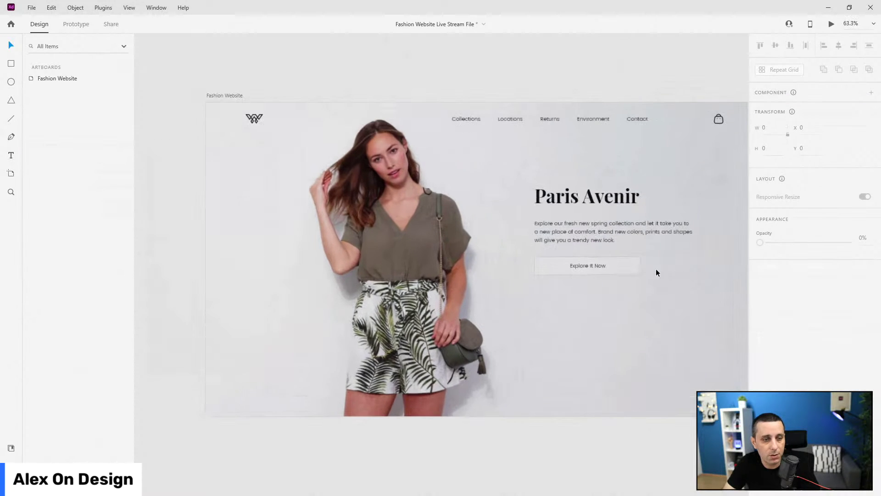
Turn the artboard's layout grid back on and draw a rectangle about 1644 × 278 across all columns at the artboard's bottom edge
click(9, 448)
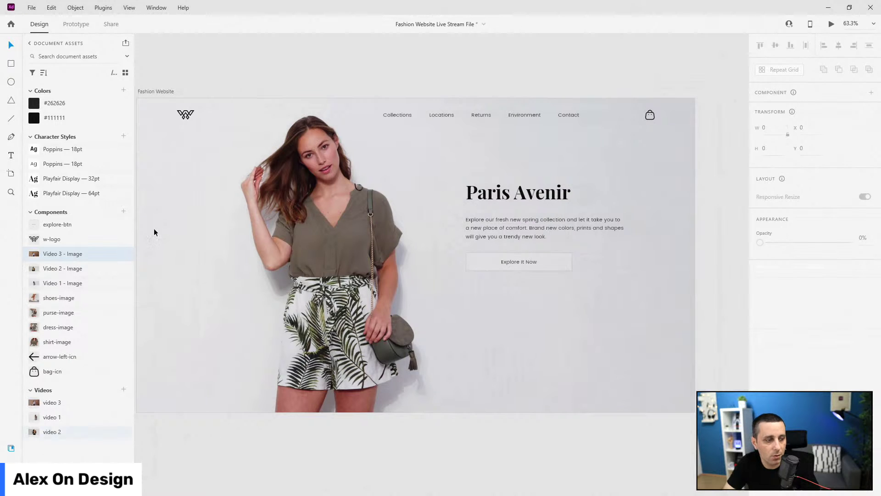
click(153, 91)
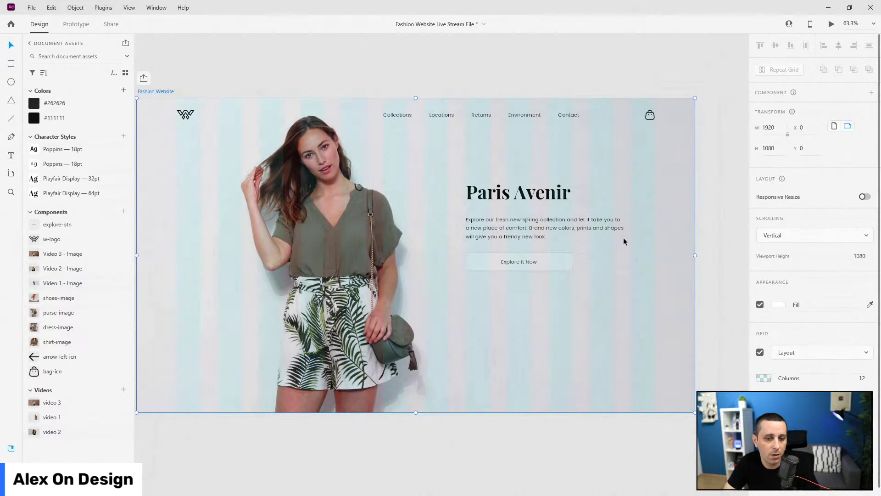
drag(382, 78, 426, 65)
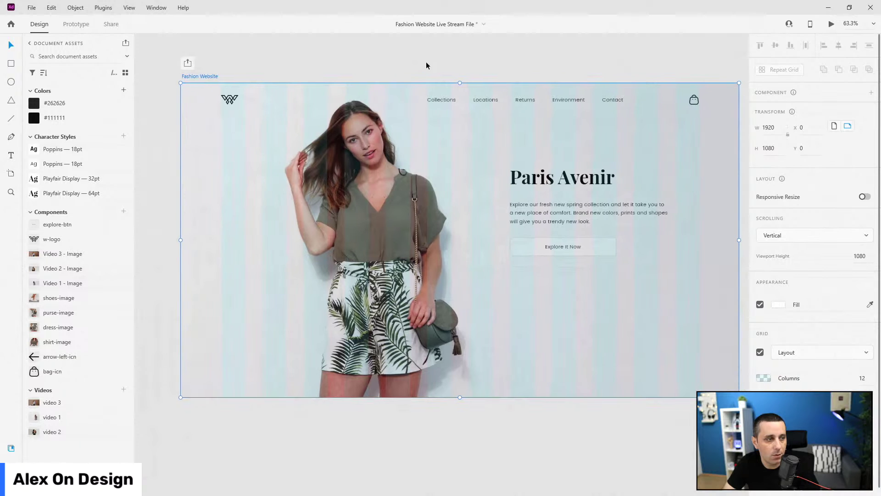
mouse_move(221, 316)
mouse_down()
mouse_move(639, 389)
mouse_move(680, 384)
mouse_move(699, 397)
mouse_up()
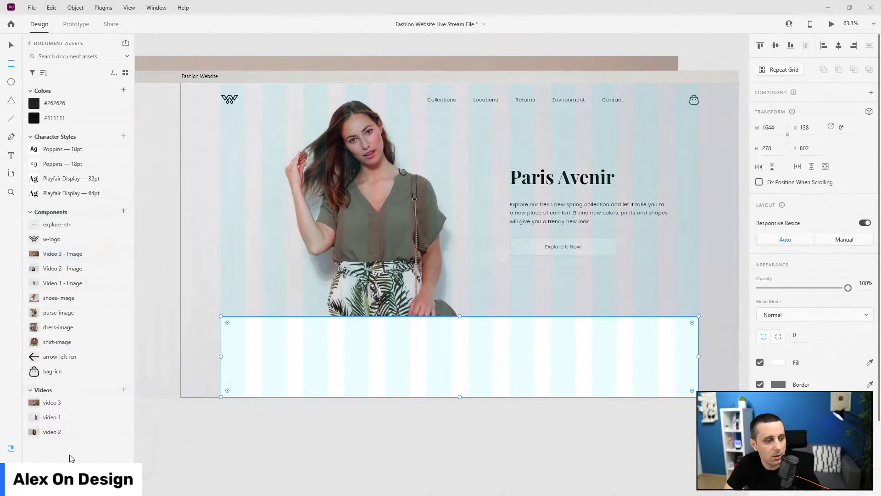
Move the new rectangle's layer between text 3 and Video 1 - Image and rename it slide-bg
key(ctrl+y)
drag(59, 78, 58, 156)
double_click(56, 152)
text(slide-bg)
key(Return)
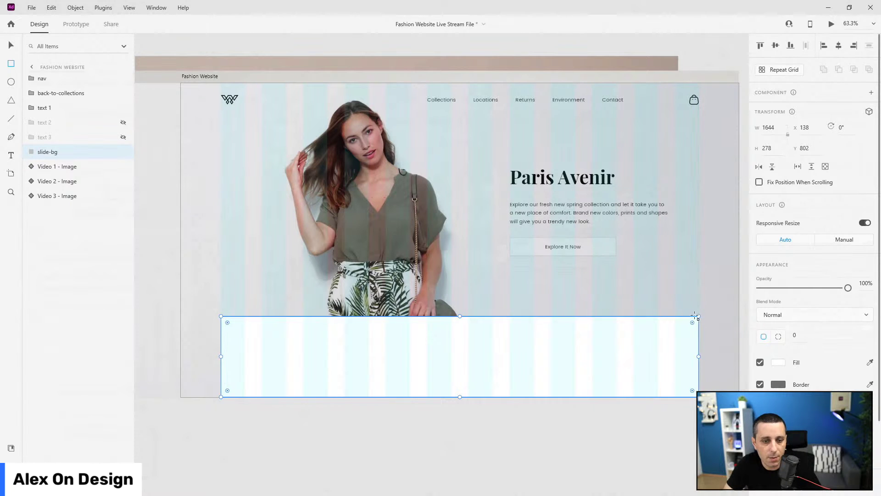
Give slide-bg individual corner radii with the top-right corner at 10, and turn off its border
click(779, 337)
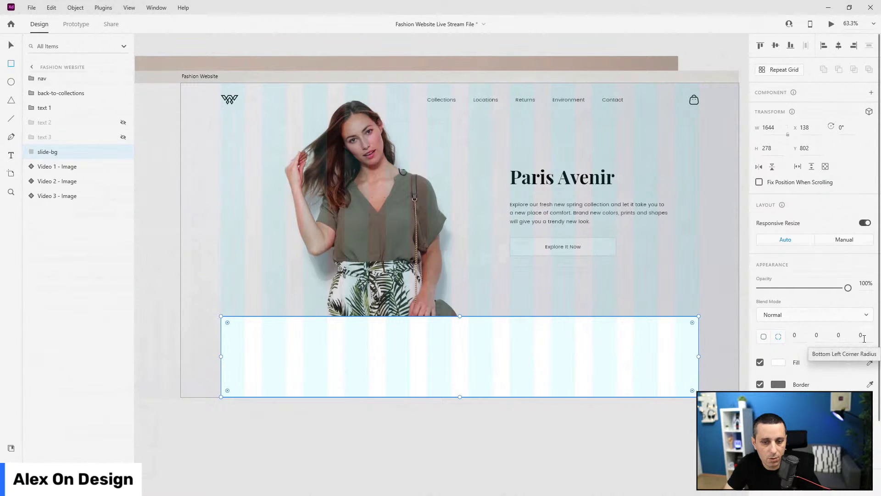
click(817, 335)
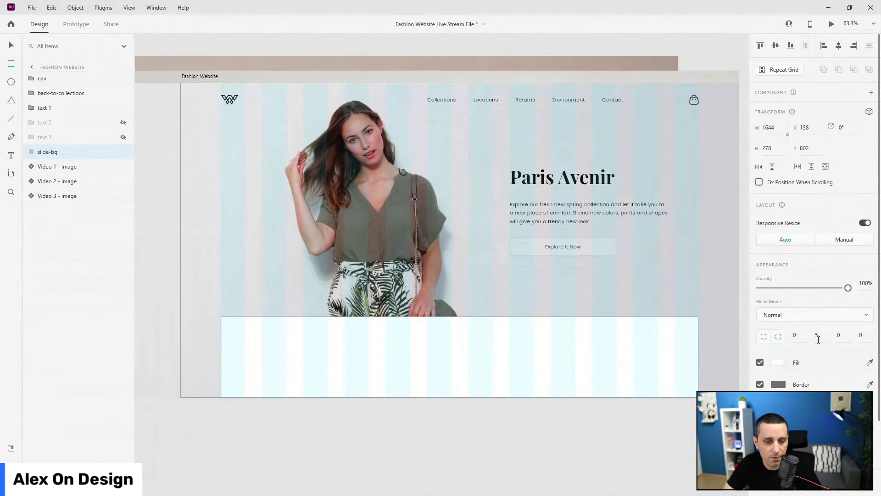
text(10)
key(Return)
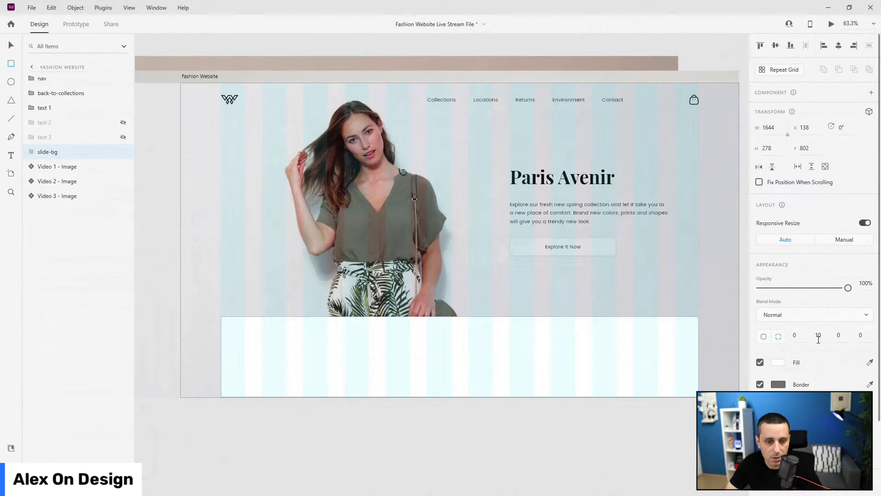
click(760, 385)
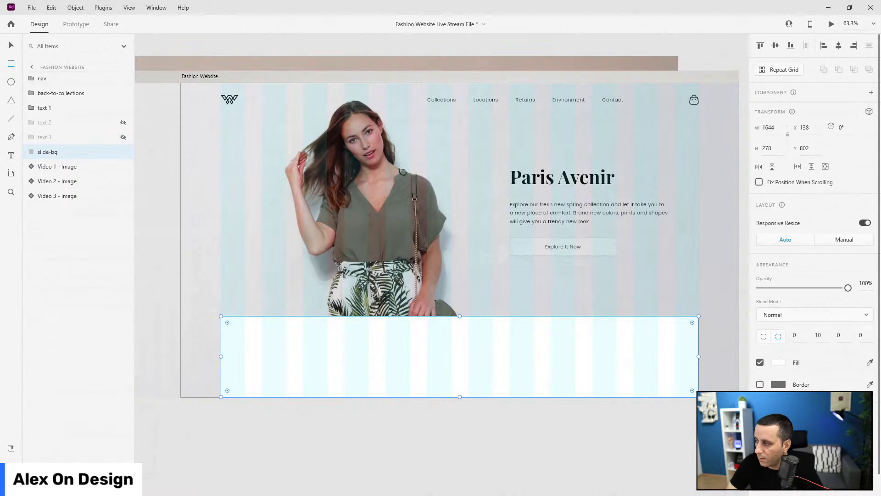
Apply the Background Blur effect to slide-bg
click(775, 364)
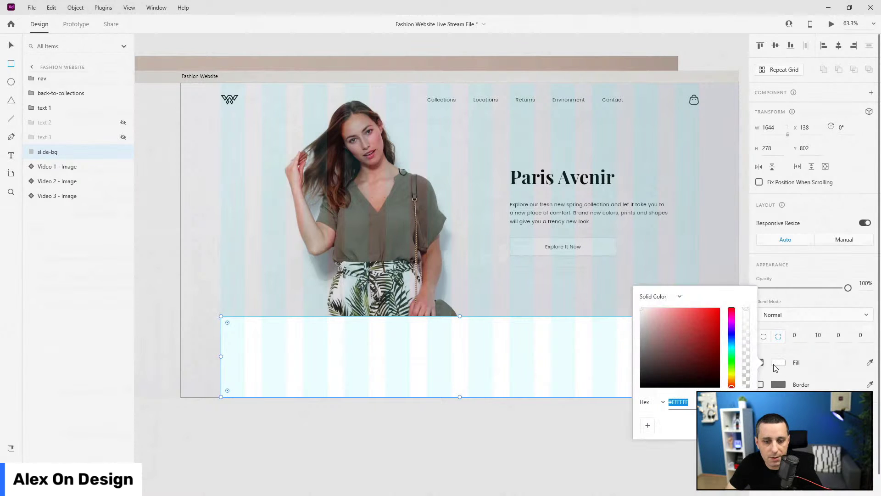
click(839, 383)
scroll(821, 312, down, 1)
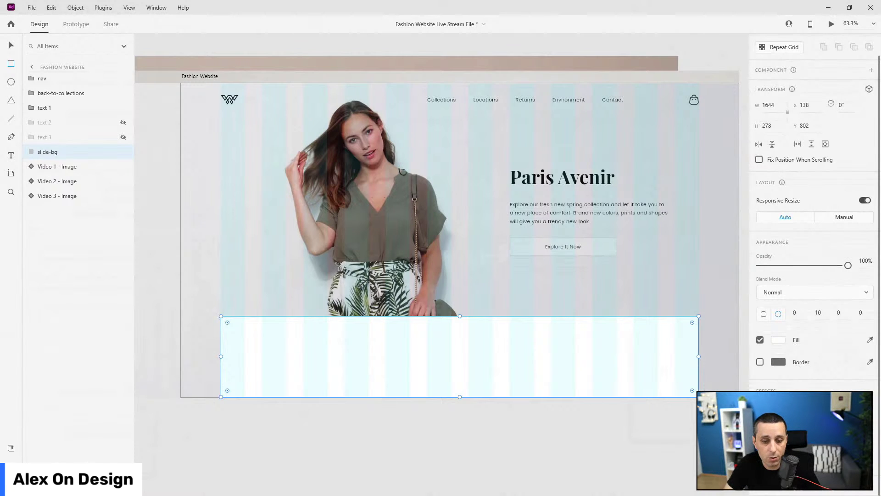
click(760, 456)
scroll(812, 321, down, 3)
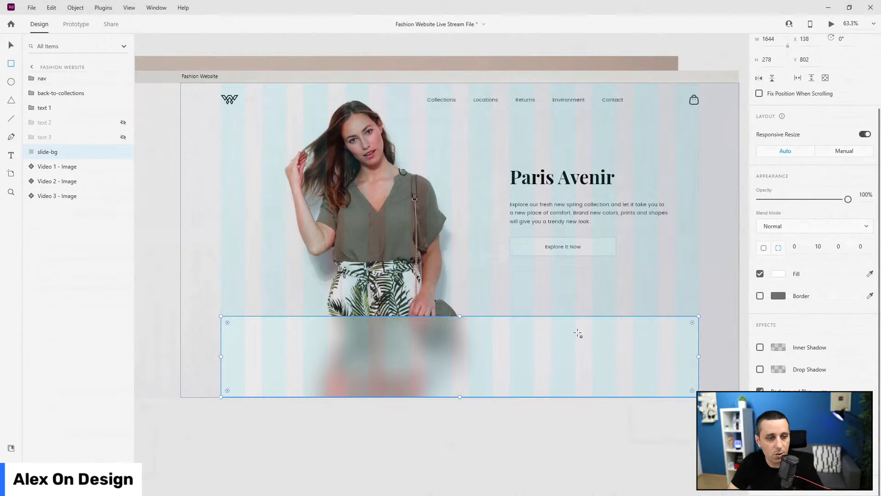
Preview the blurred panel over each video image, hiding Video 1 and Video 2 in turn, and make both images visible again
key(ctrl+Return)
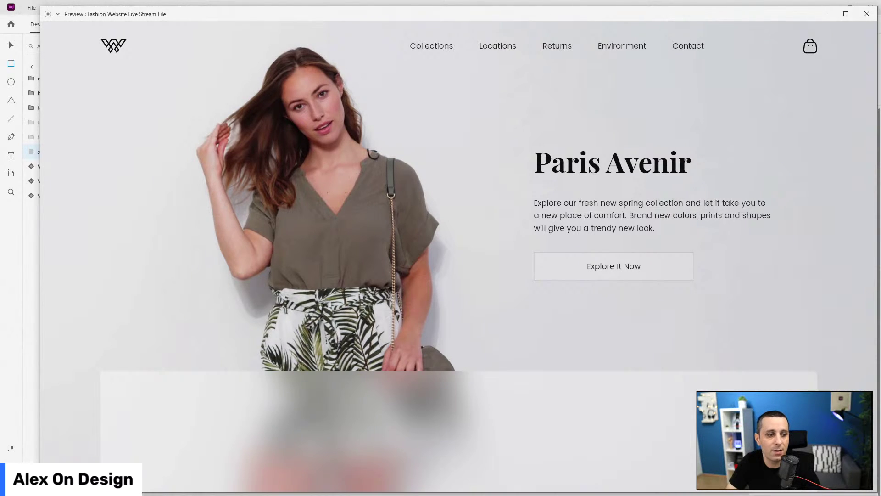
click(867, 14)
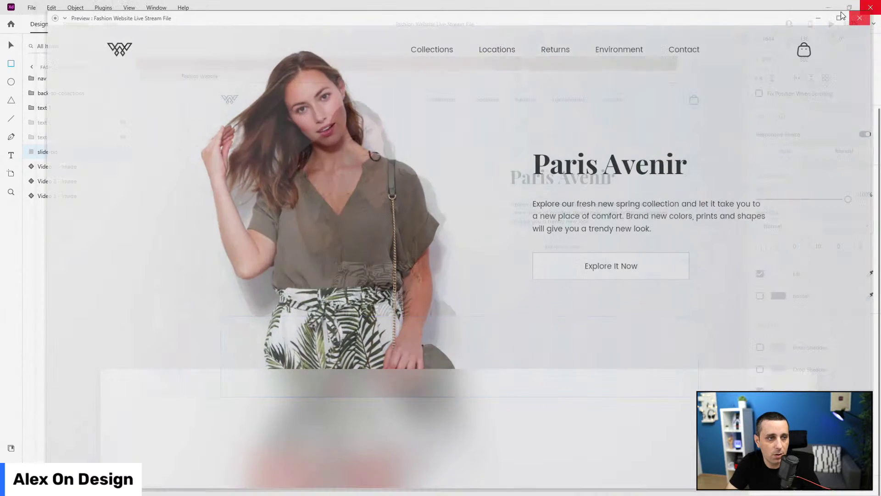
click(123, 166)
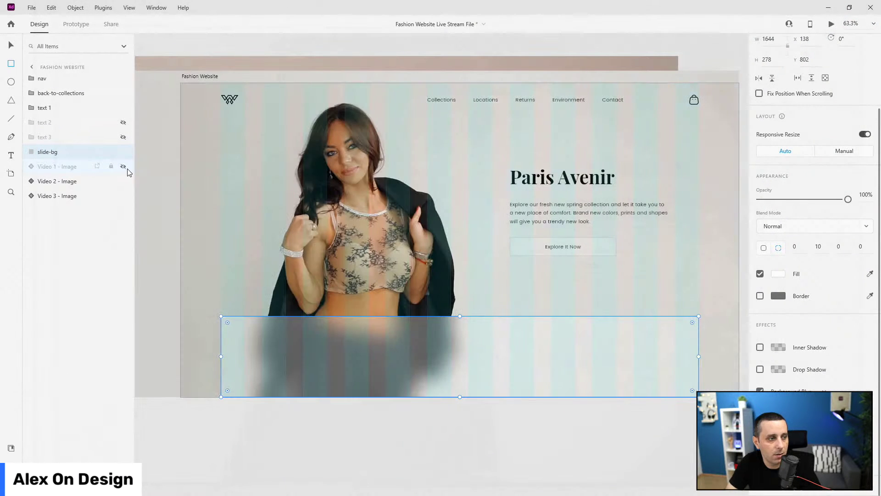
key(ctrl+Return)
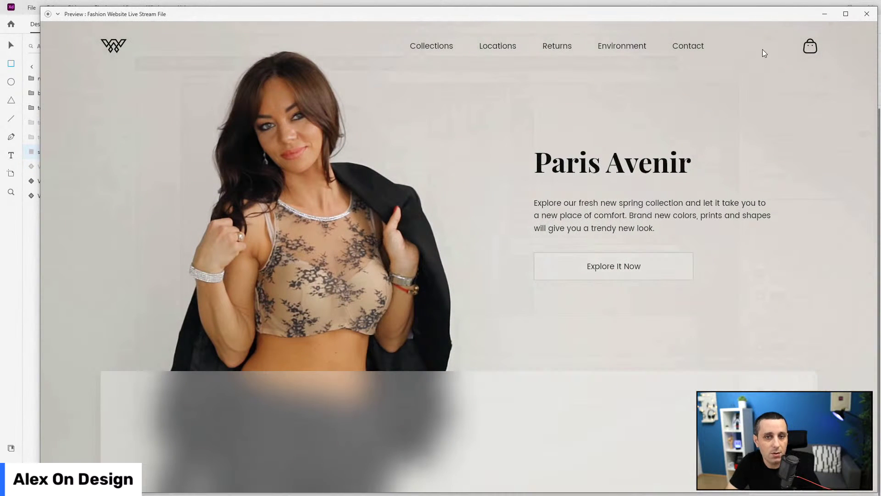
click(867, 13)
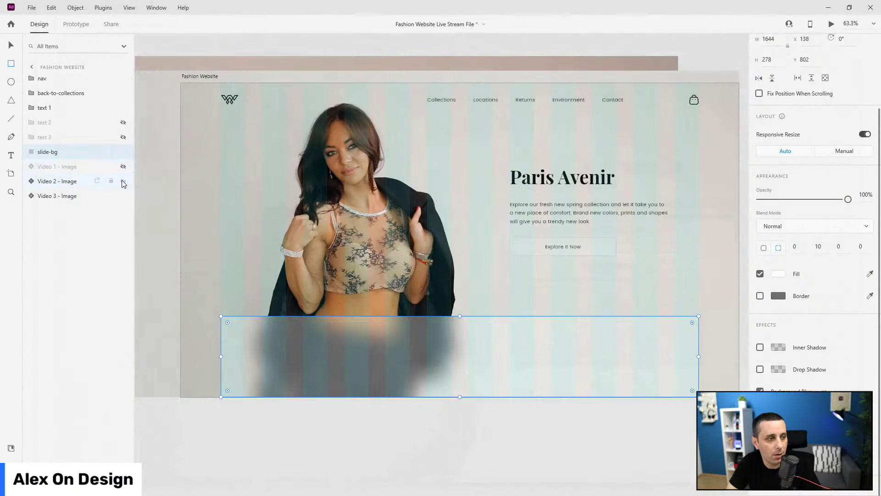
click(123, 182)
key(ctrl+Return)
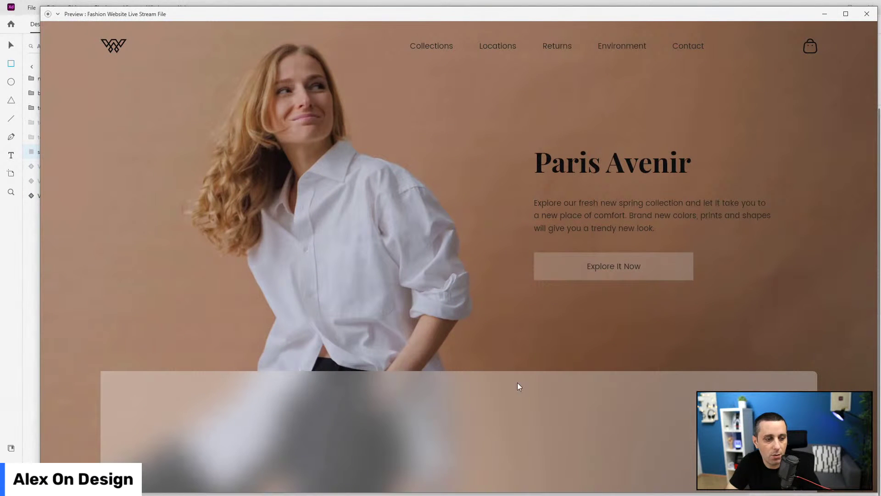
click(867, 14)
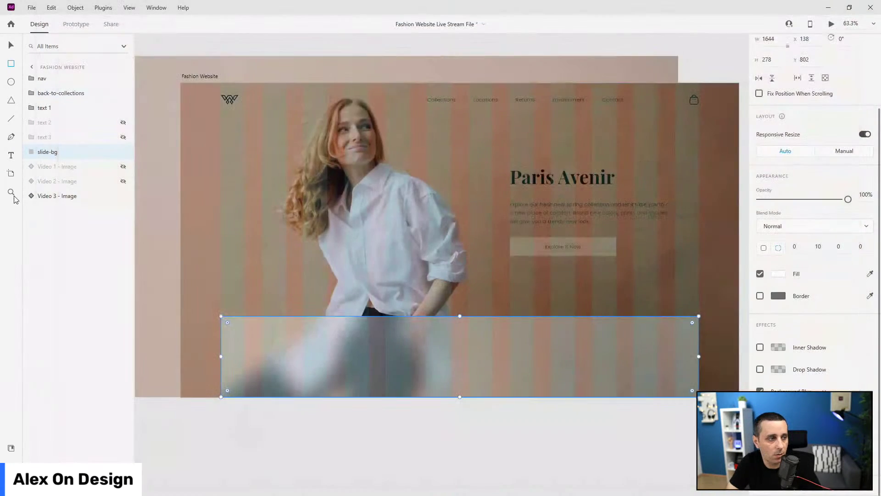
click(123, 181)
click(123, 166)
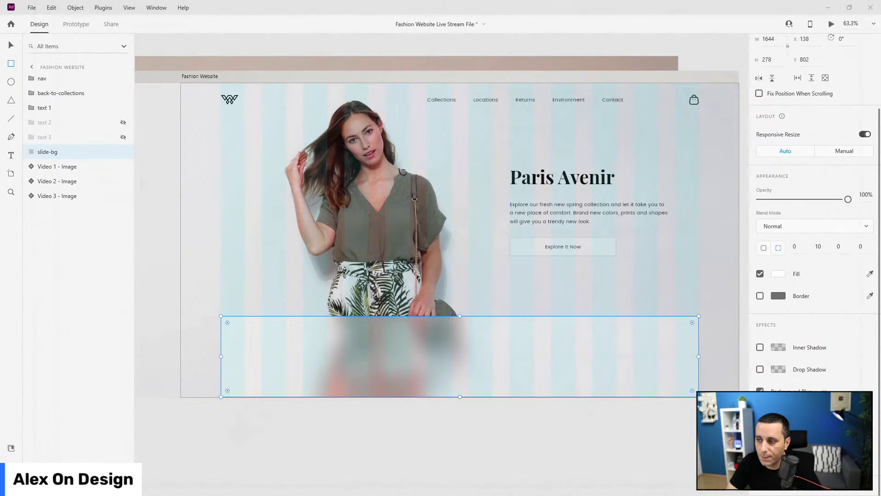
Draw a rectangle about 211 × 269 over the left end of the slide-bg panel
scroll(227, 321, up, 8)
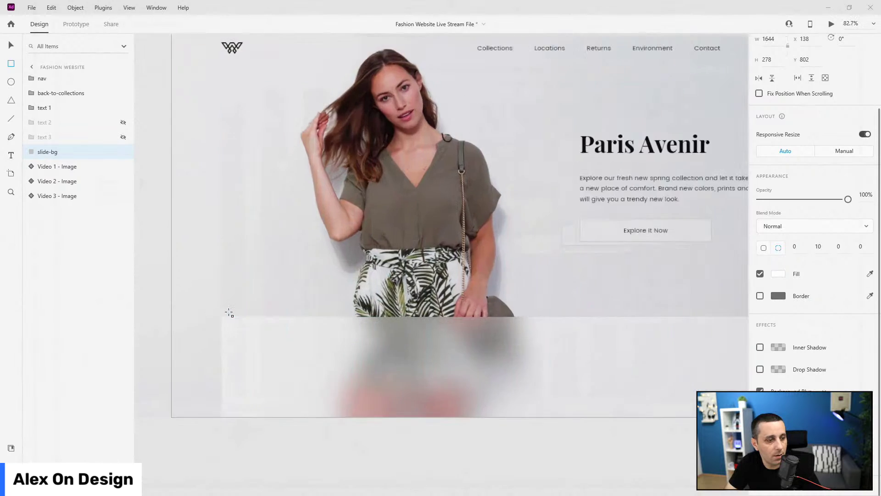
scroll(229, 324, down, 2)
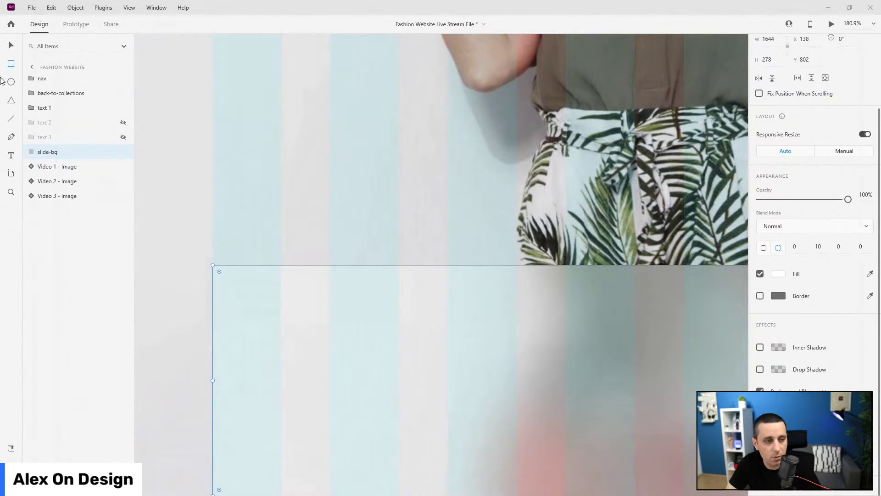
scroll(231, 243, down, 3)
mouse_move(224, 177)
mouse_down()
mouse_move(404, 348)
mouse_move(391, 399)
mouse_move(399, 401)
mouse_up()
scroll(340, 362, down, 1)
scroll(340, 363, down, 3)
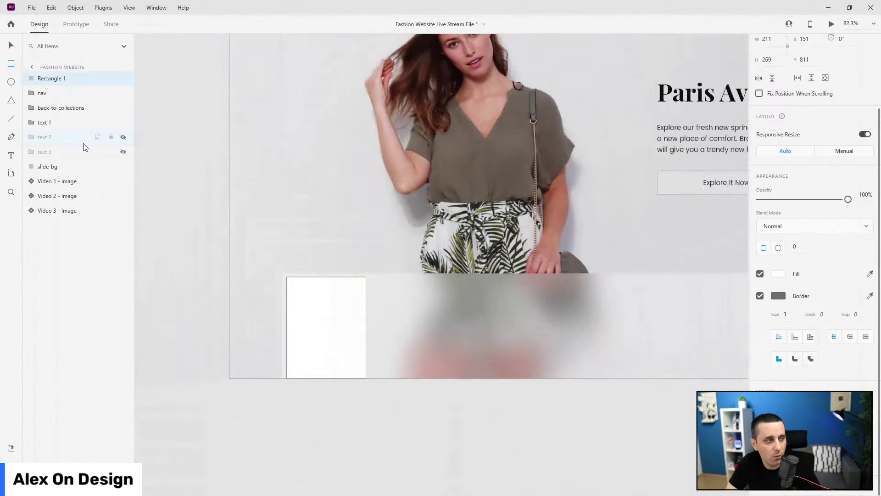
Set the height of slide-bg to 230 and align it to the artboard's bottom edge
click(63, 168)
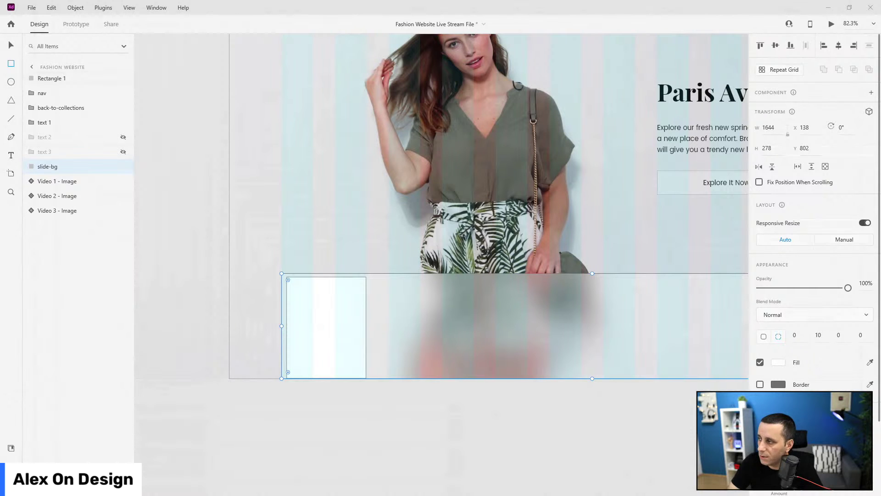
click(775, 146)
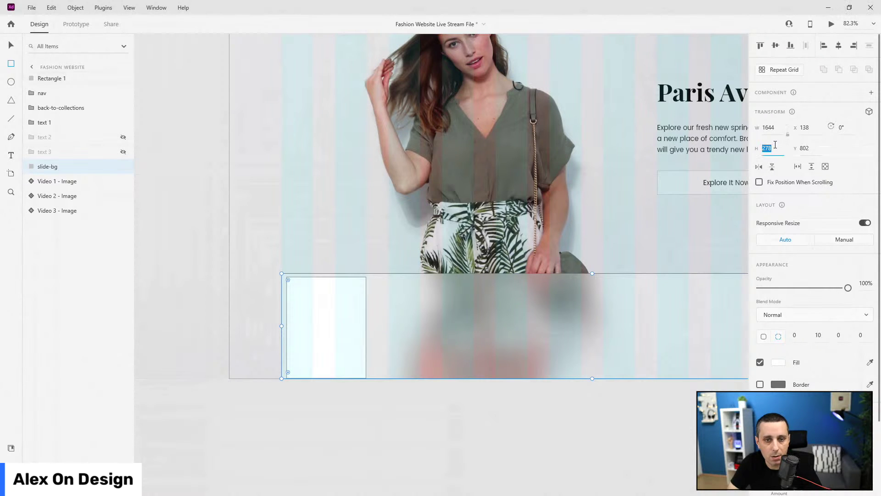
text(230)
key(Return)
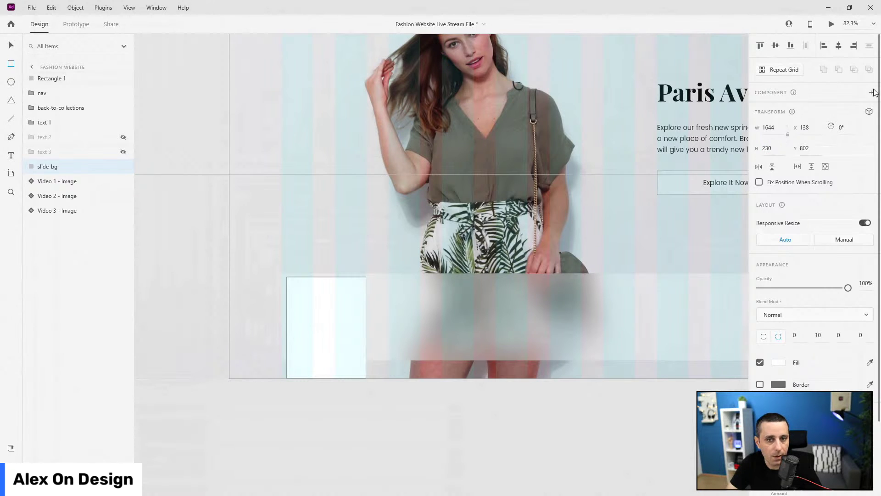
click(790, 45)
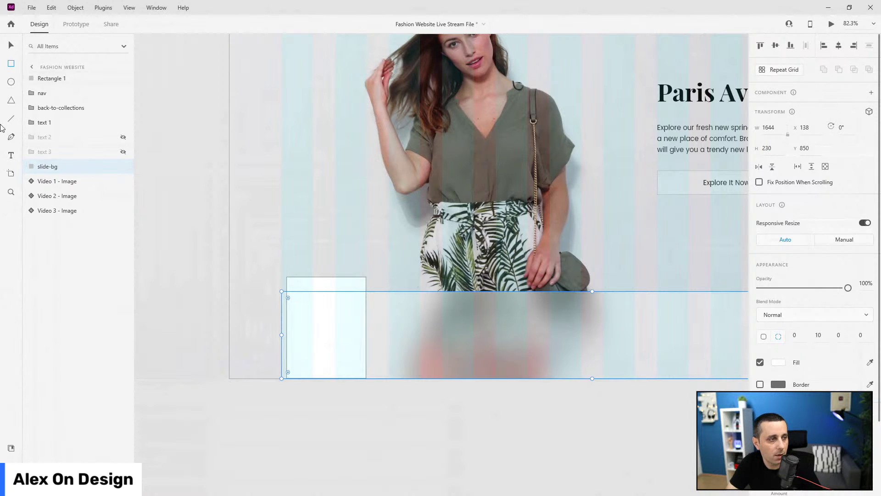
Resize the new rectangle to 224 × 230, flush with slide-bg's top and left edges
click(37, 79)
scroll(280, 356, up, 5)
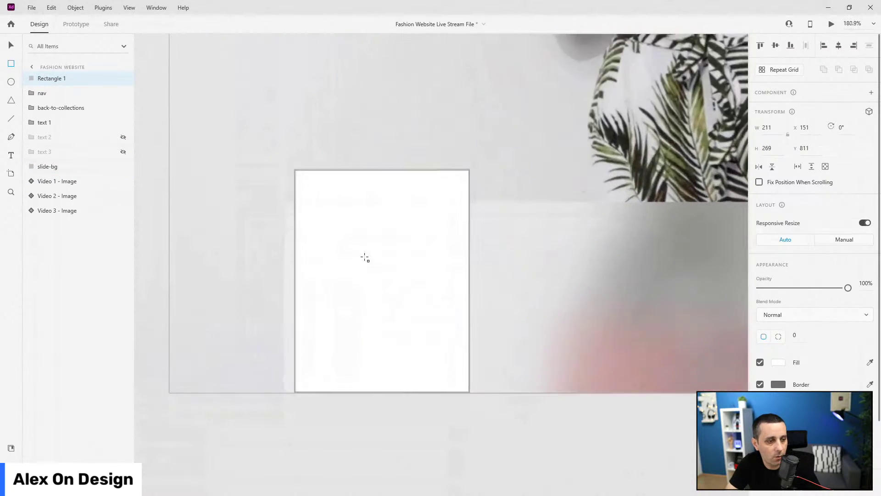
click(7, 49)
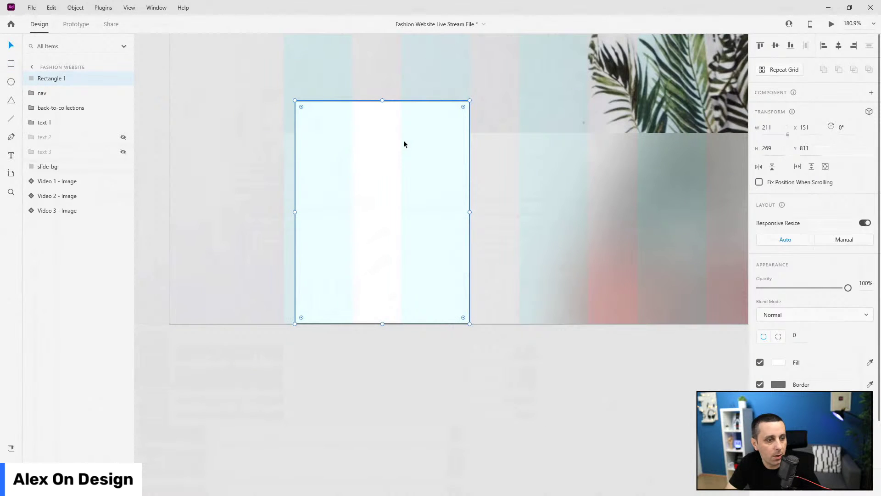
drag(383, 100, 387, 133)
drag(296, 228, 284, 227)
mouse_move(469, 227)
mouse_down()
mouse_move(440, 230)
mouse_move(468, 228)
mouse_up()
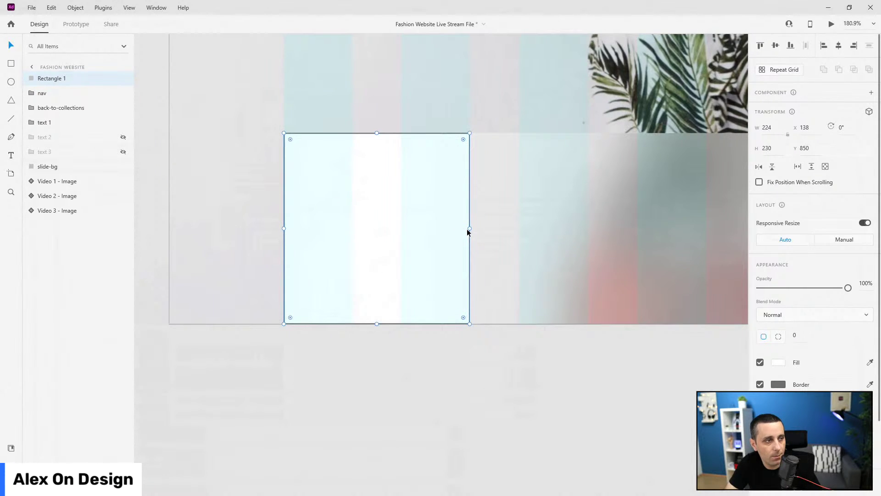
Rename the rectangle video-bg and turn off its border
double_click(59, 80)
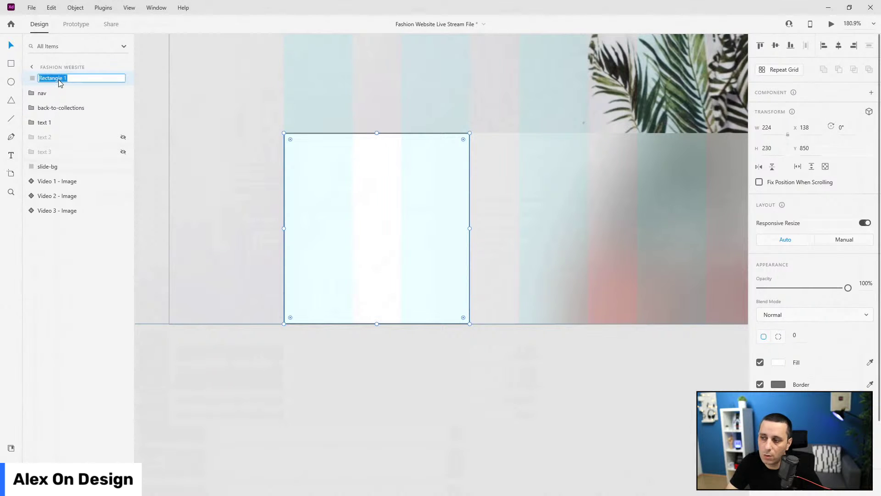
text(vide)
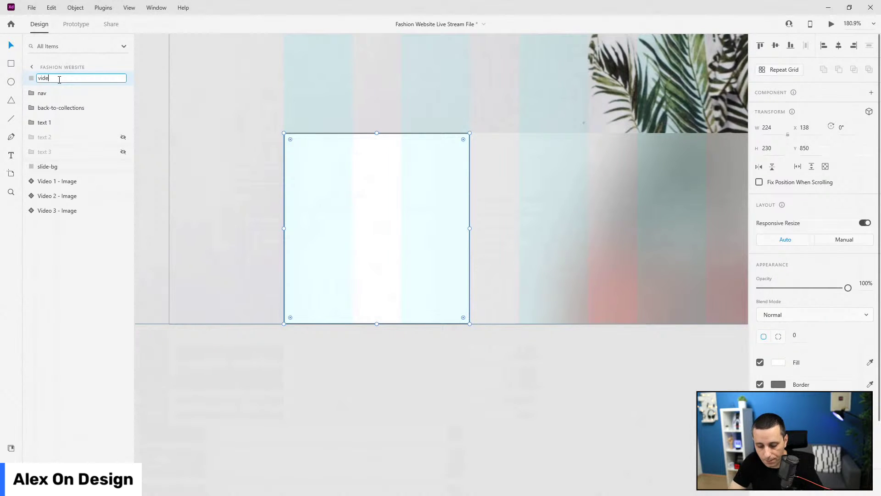
text(o-bg)
key(Return)
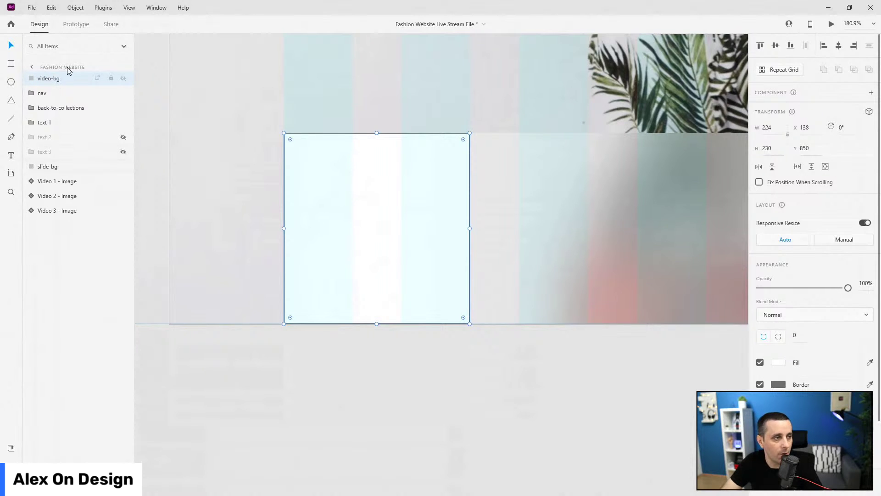
click(760, 385)
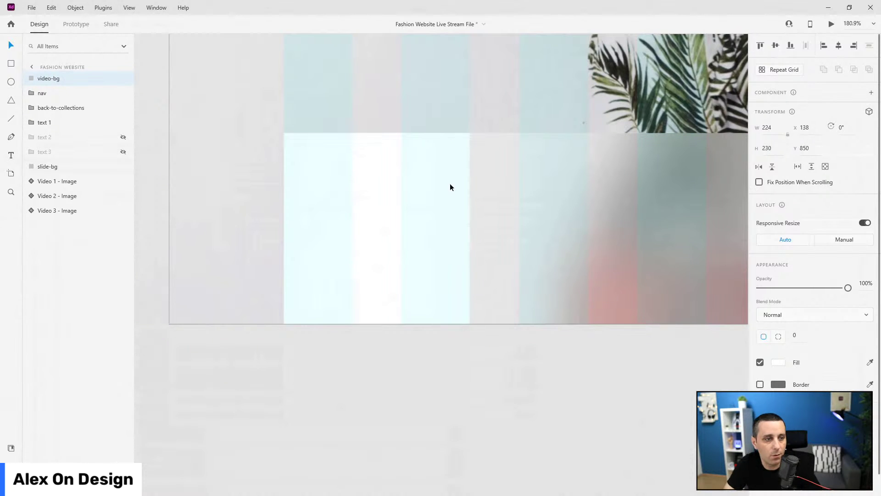
Add the text "Paris Avenir" on the slide-bg panel just right of video-bg
scroll(173, 223, down, 5)
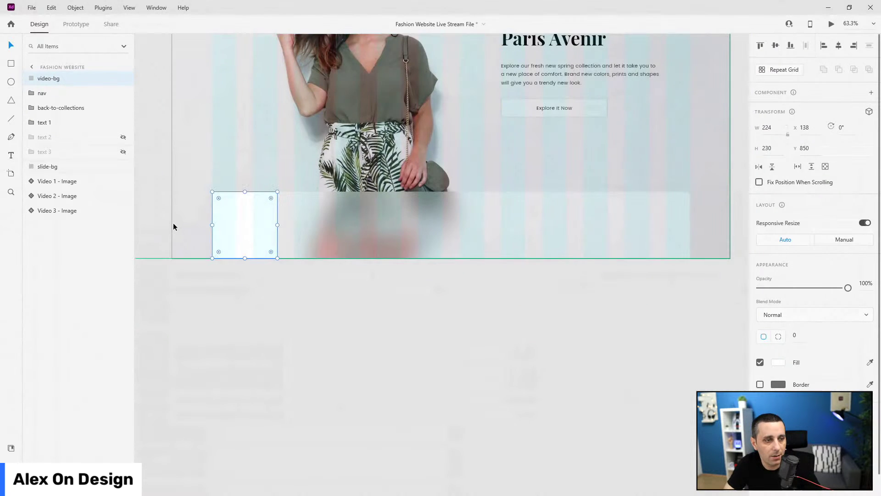
scroll(194, 209, up, 3)
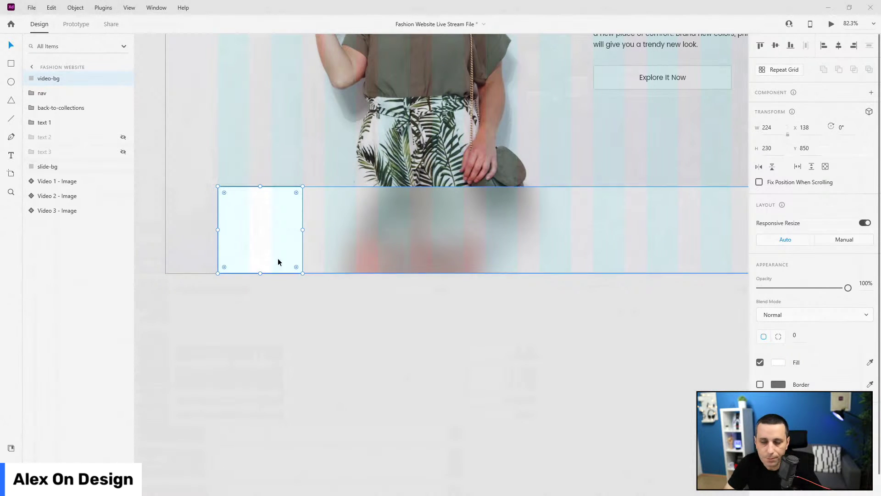
scroll(351, 209, up, 5)
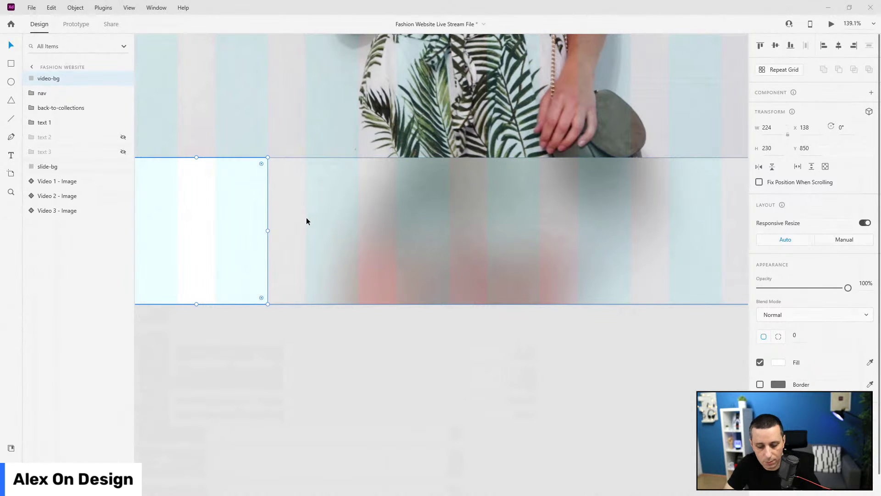
key(ctrl+z)
key(t)
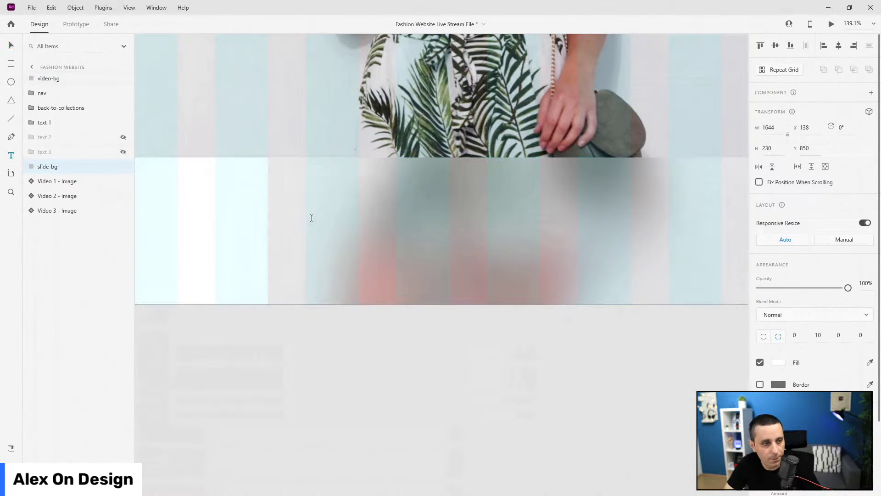
click(311, 217)
text(Paris Avenir)
key(Escape)
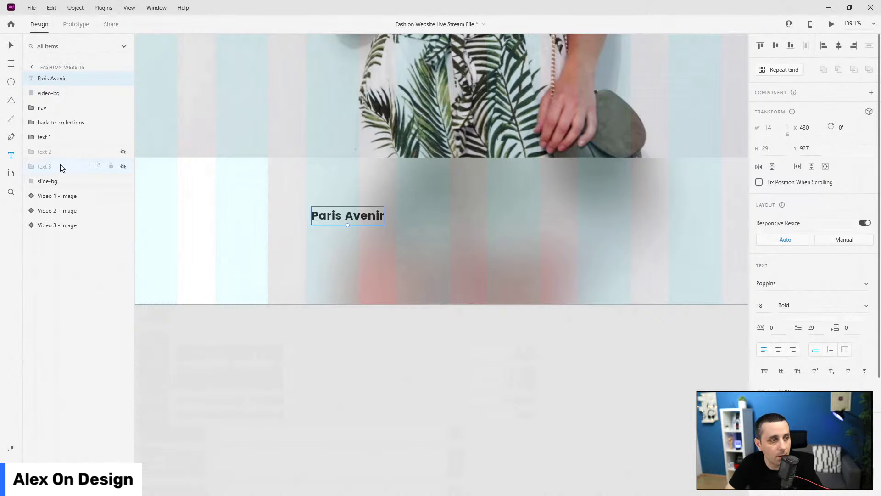
Apply the Playfair Display 32pt character style to the panel's Paris Avenir text and place a duplicate below it
click(11, 448)
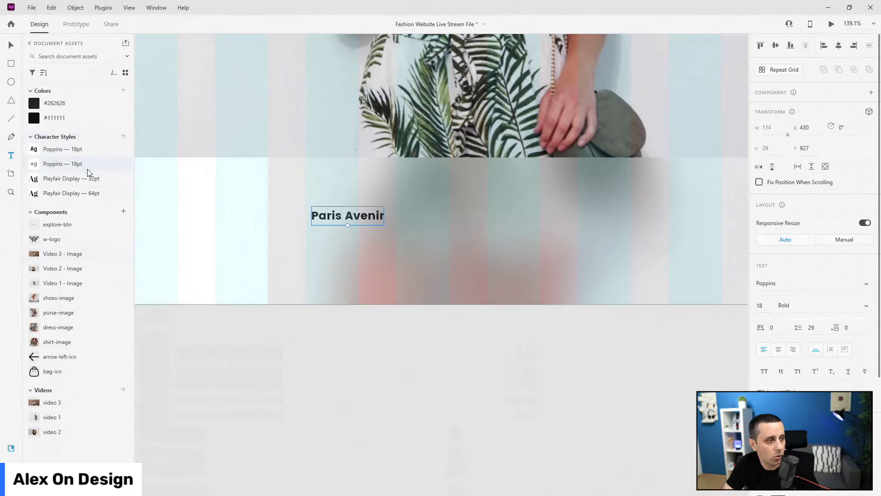
click(91, 184)
click(16, 41)
drag(400, 209, 395, 257)
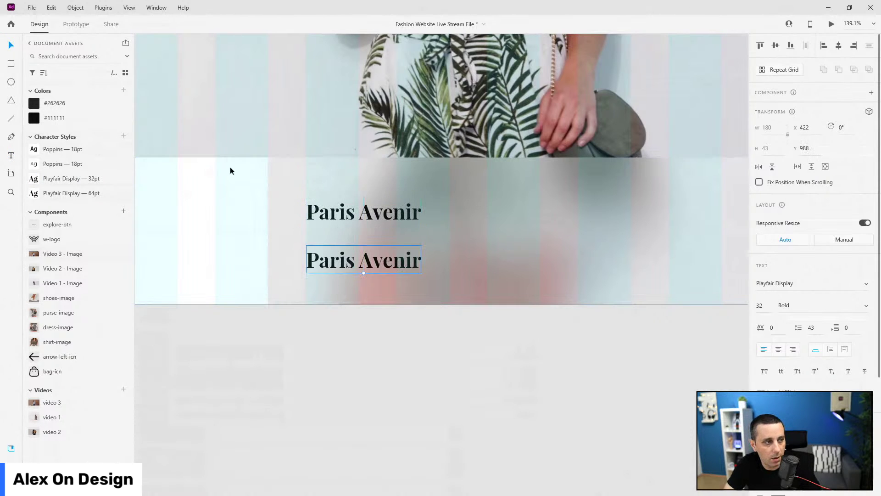
Restyle the duplicate text as Poppins Regular at size 14 and save it as a new character style
click(73, 164)
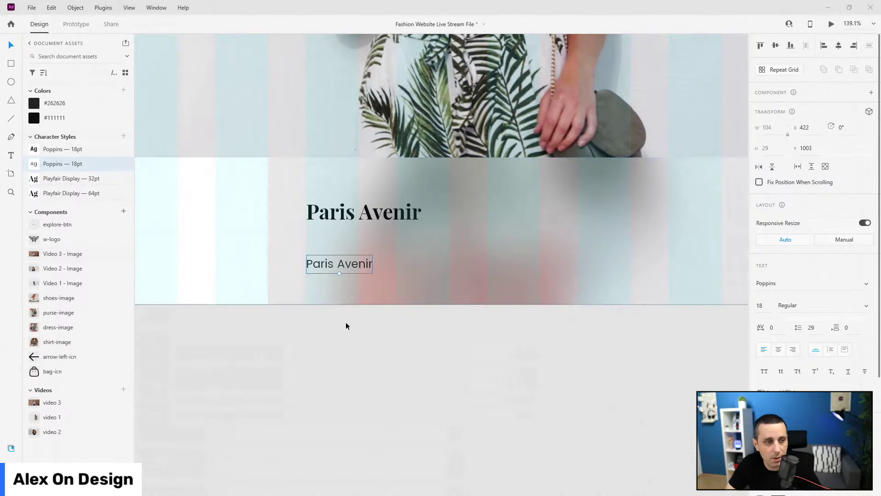
click(764, 306)
text(14)
key(Return)
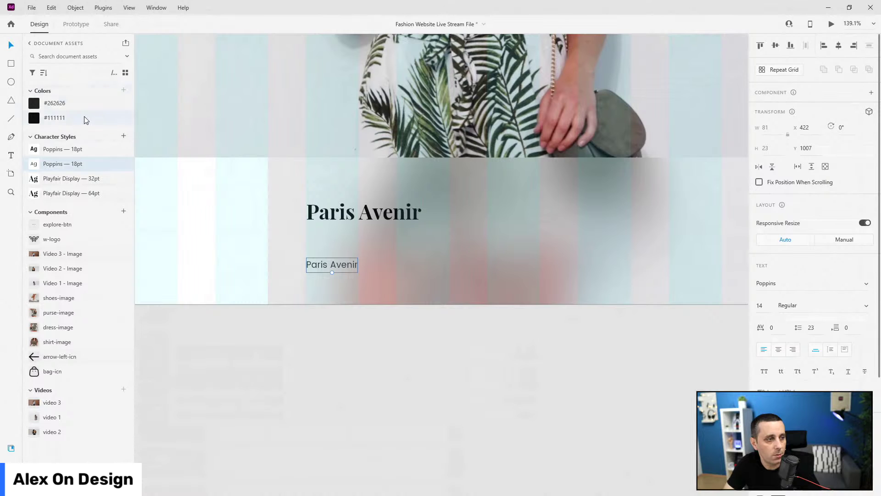
click(123, 136)
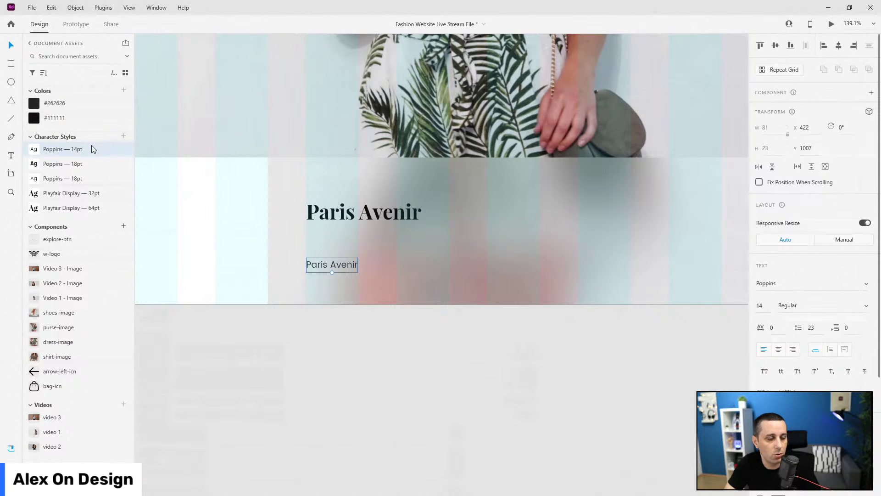
Position the small duplicate text beneath the heading at X 422, Y 985
scroll(340, 260, up, 5)
drag(336, 272, 333, 244)
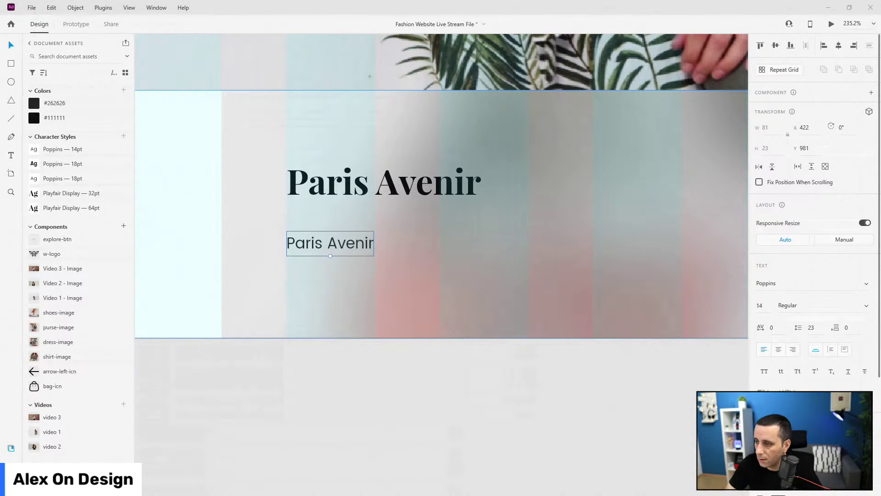
mouse_move(342, 242)
mouse_down()
mouse_move(346, 216)
mouse_move(343, 236)
mouse_up()
scroll(449, 296, down, 4)
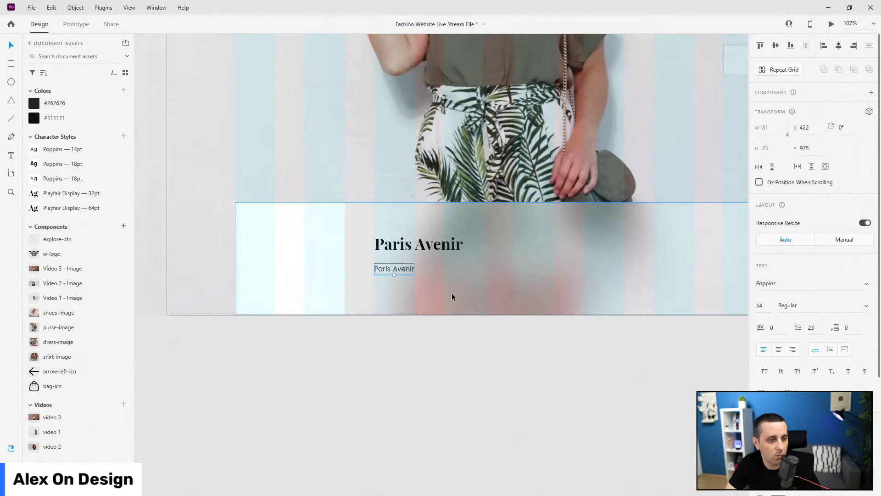
key(shift+Down)
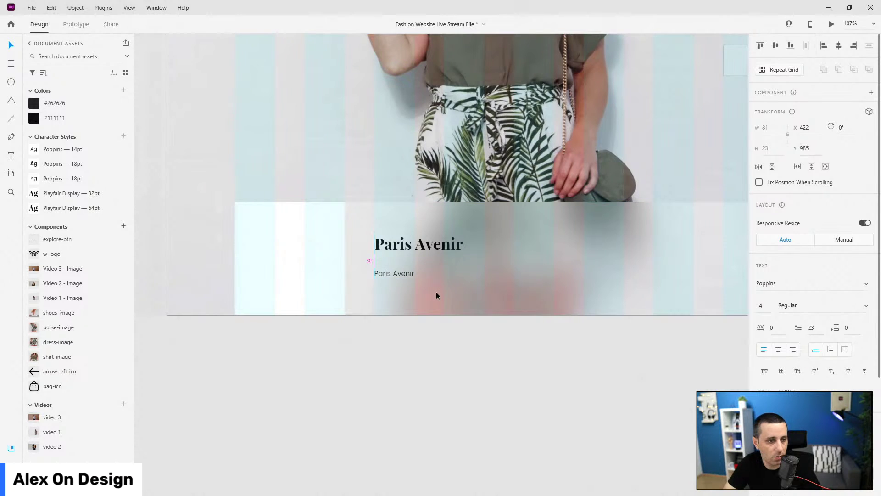
Replace the small text with "Fresh new spring collection"
double_click(381, 275)
text(Fresh new spring collection)
key(Escape)
scroll(440, 302, up, 2)
scroll(440, 302, up, 2)
scroll(399, 282, down, 5)
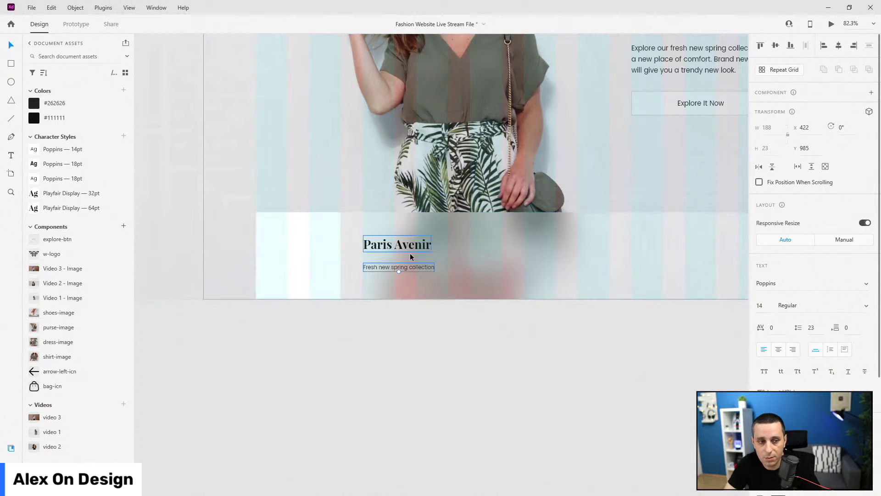
Move the panel heading closer to its subtitle at Y 922 and shift both texts to X 402
key(shift+Up)
shift+click(417, 245)
drag(417, 245, 418, 251)
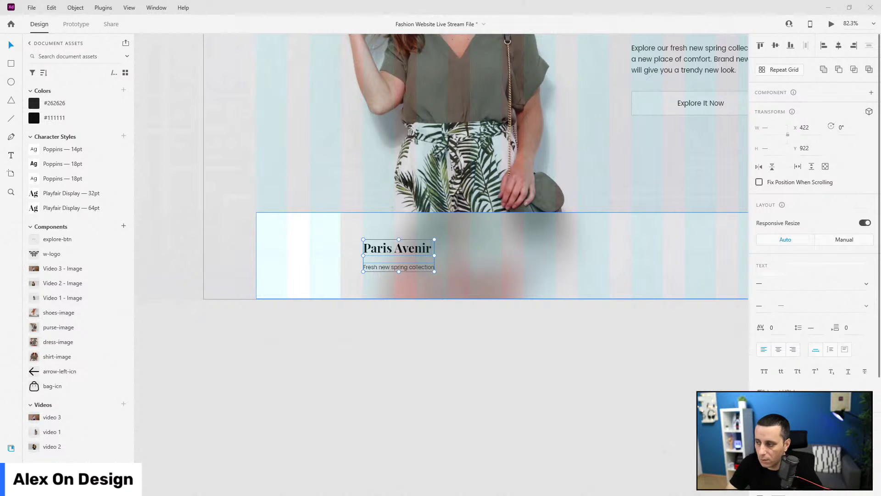
mouse_move(404, 249)
mouse_down()
mouse_move(384, 250)
mouse_move(400, 248)
mouse_up()
scroll(455, 251, down, 4)
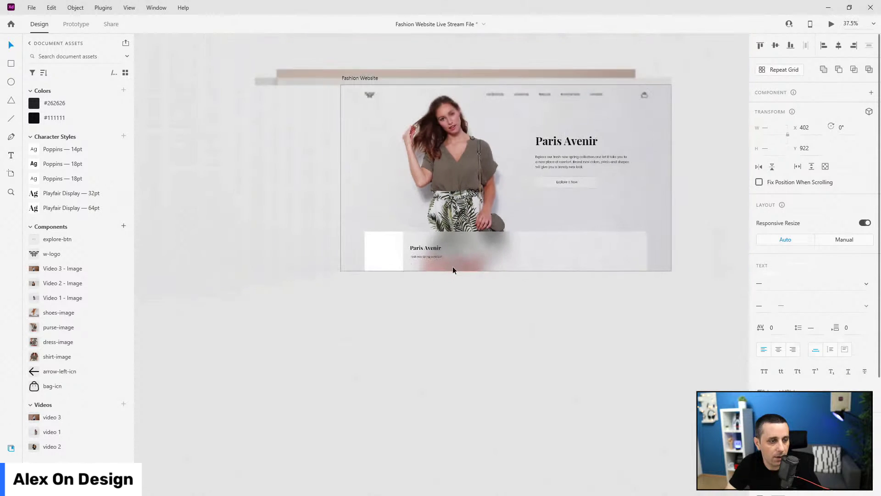
scroll(450, 270, up, 5)
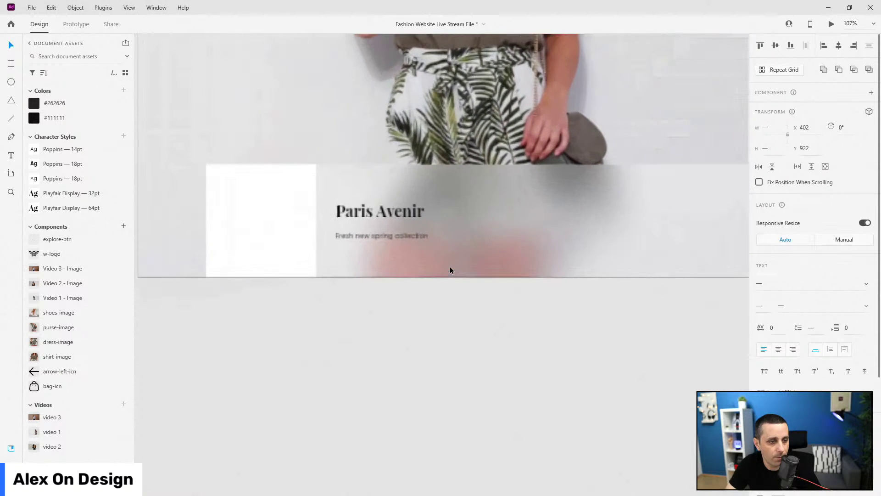
Group video-bg with its heading and subtitle as slide1, and place the group directly above slide-bg in the layer order
click(283, 219)
scroll(285, 221, down, 2)
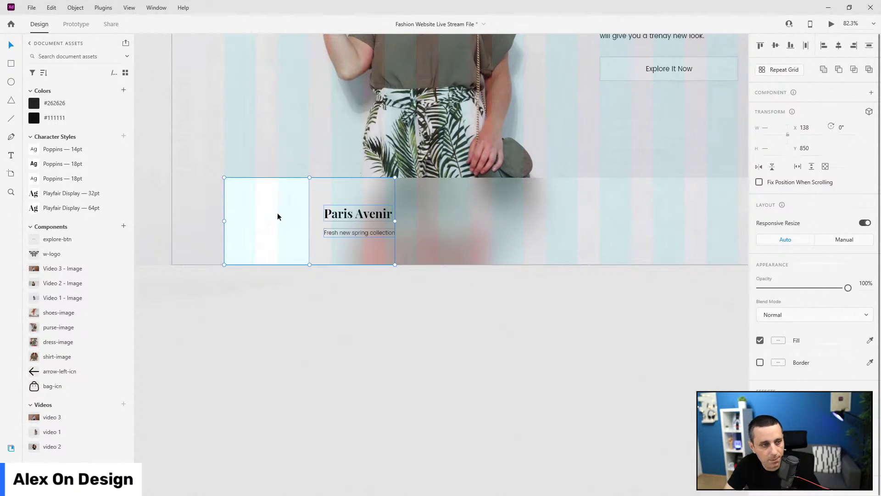
drag(276, 218, 479, 217)
key(ctrl+z)
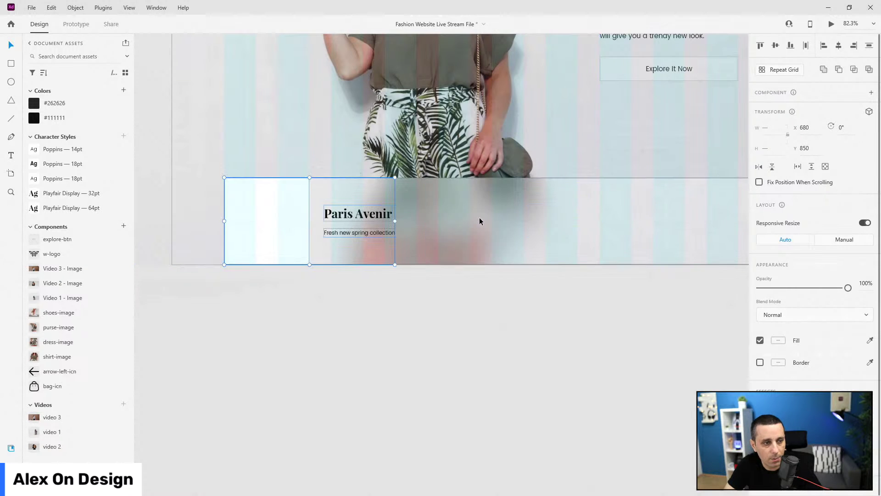
click(10, 448)
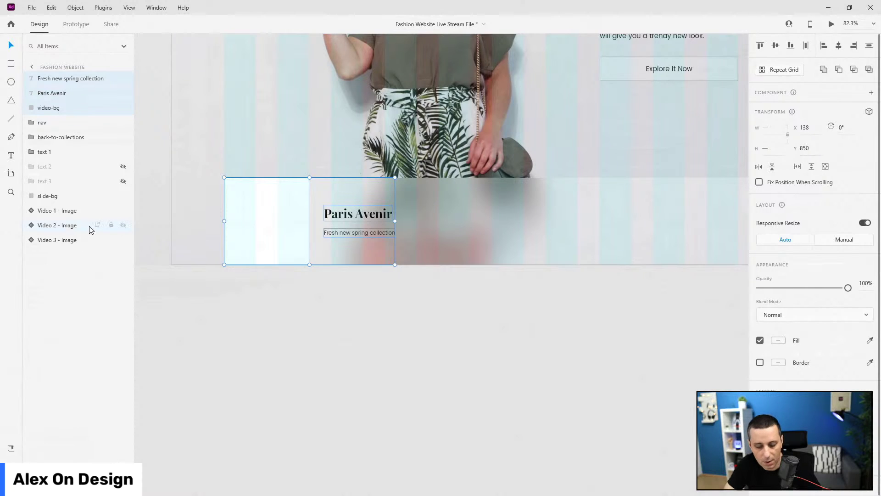
key(ctrl+g)
double_click(54, 78)
text(slide1)
key(Return)
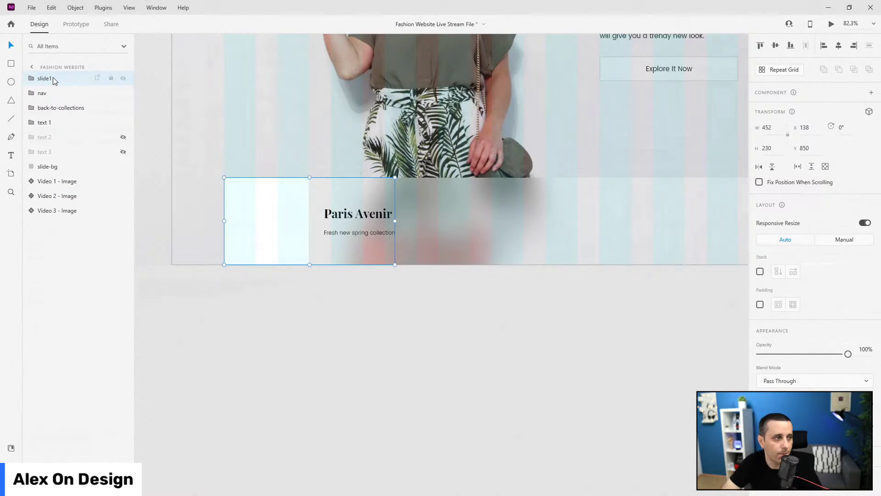
drag(53, 78, 55, 159)
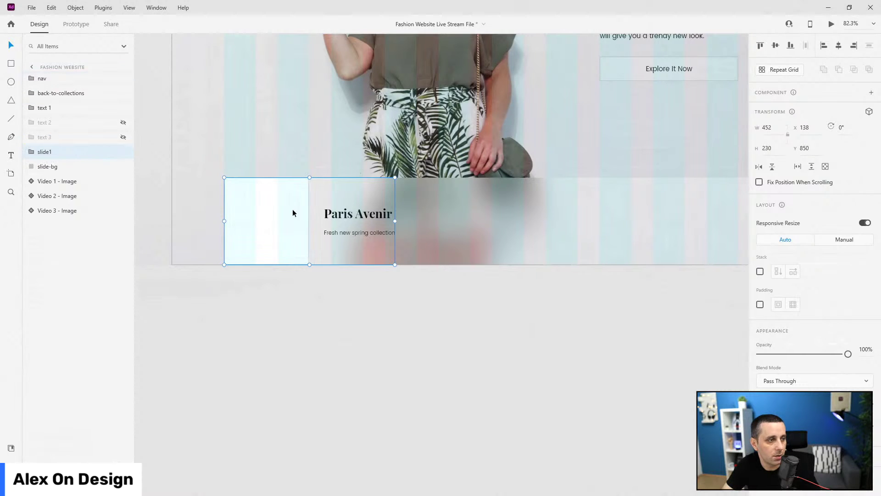
Duplicate the slide1 group and rename the lower one slide2
scroll(270, 216, down, 5)
key(ctrl+d)
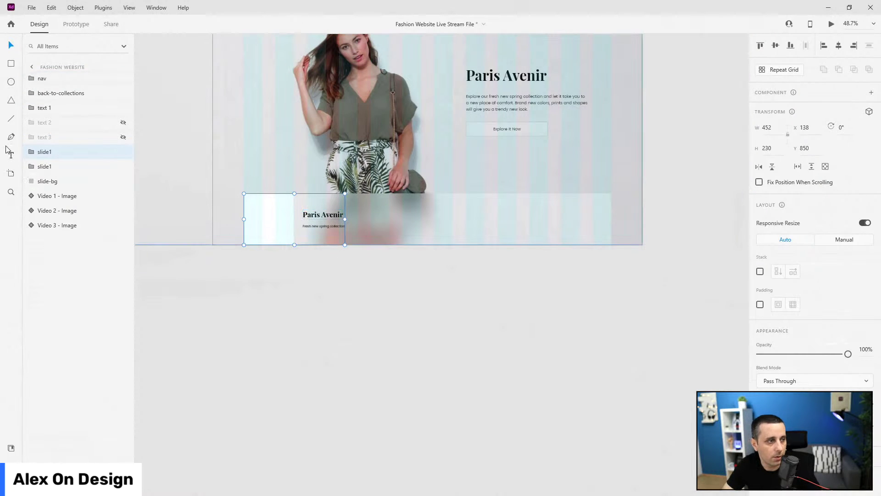
double_click(46, 167)
text(slide2)
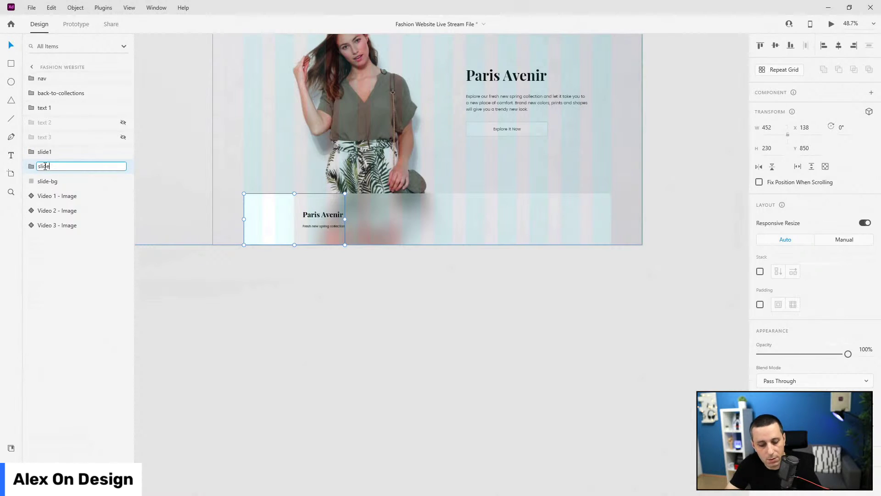
key(Return)
Move slide2 to the right of slide1 at X 646, keeping Y 850
key(shift+Right)
key(shift+Right)
key(shift+Right)
key(shift+Right)
key(shift+Right)
key(shift+Right)
key(shift+Right)
key(shift+Right)
key(shift+Right)
key(shift+Right)
key(shift+Right)
key(shift+Right)
key(shift+Right)
key(shift+Right)
key(shift+Right)
key(shift+Right)
key(shift+Right)
key(shift+Right)
key(shift+Right)
key(shift+Right)
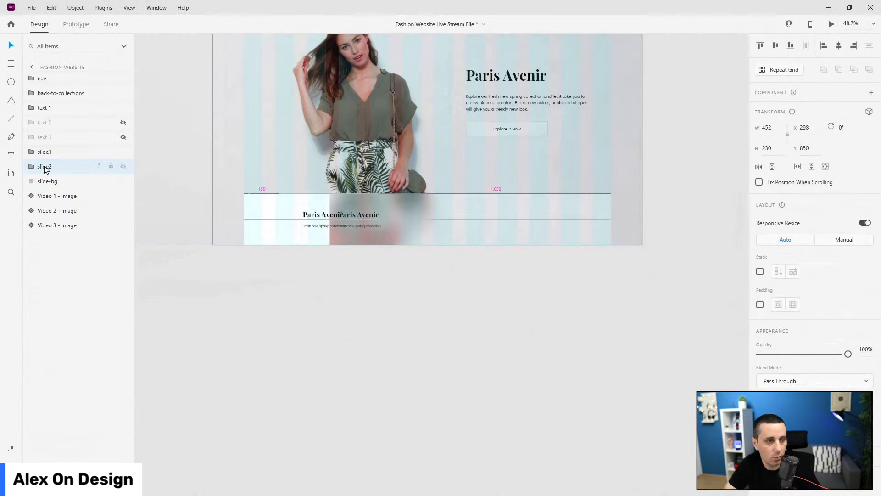
drag(408, 216, 439, 213)
Duplicate the slide2 group, rename the lower one slide3 and collapse it
key(ctrl+d)
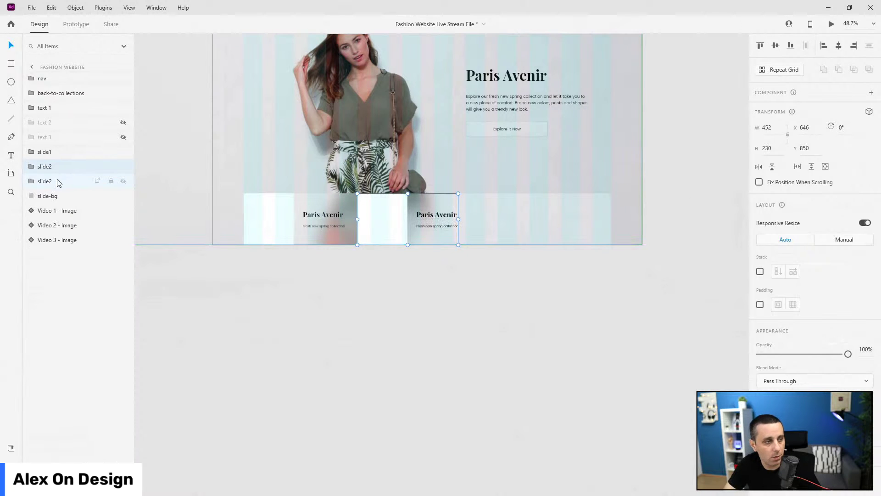
double_click(57, 181)
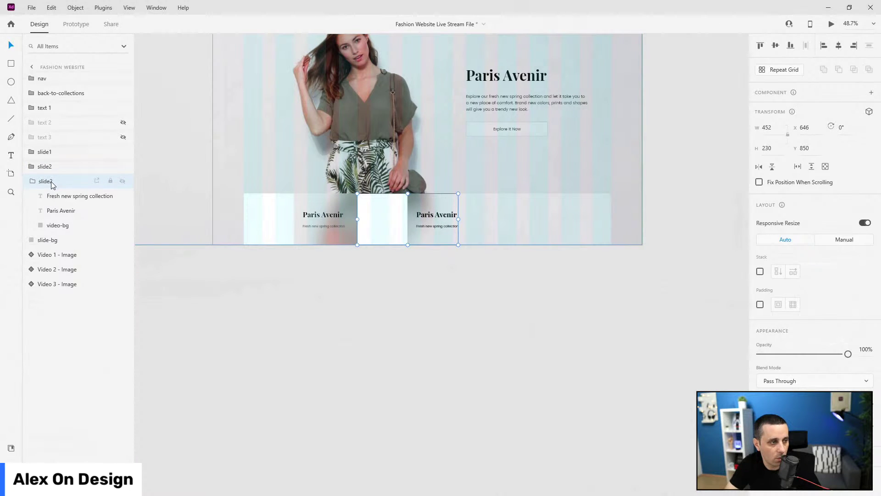
double_click(51, 181)
text(slide3)
key(Return)
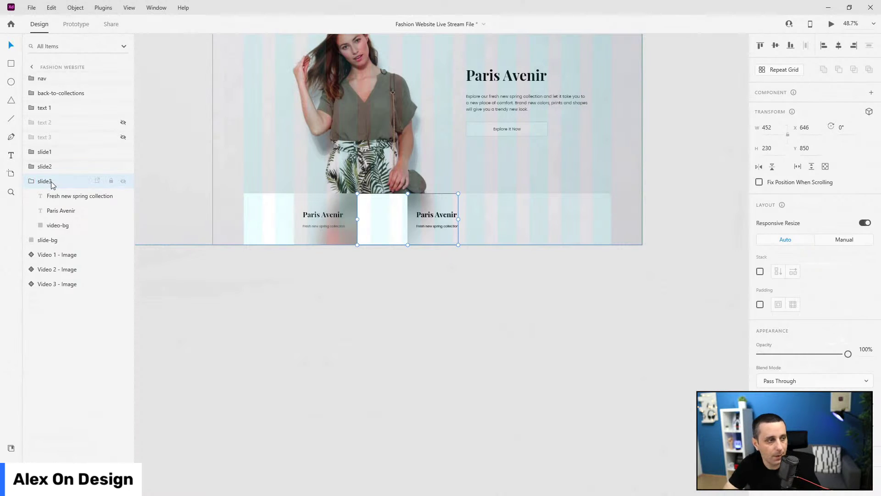
click(31, 181)
Move slide3 to the right of slide2 at X 1146, keeping Y 850
key(shift+Right)
key(shift+Right)
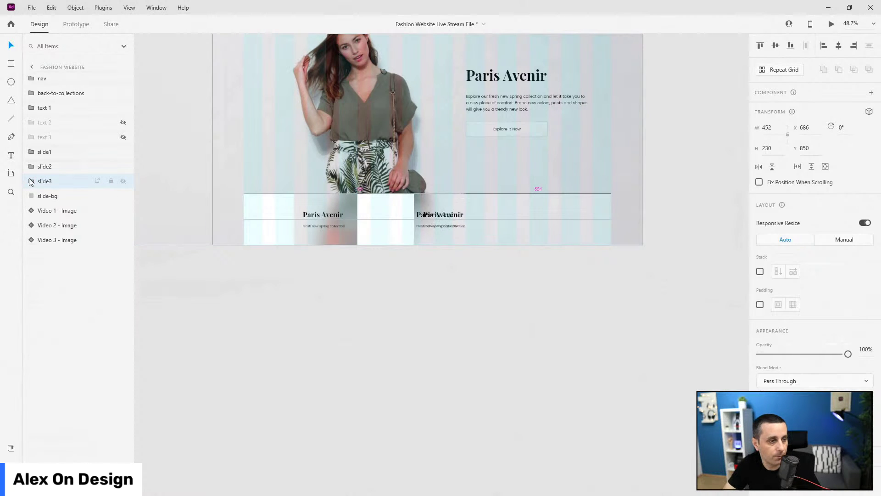
key(shift+Right)
key(shift+Right)
key(shift+Right)
key(shift+Right)
key(shift+Right)
key(shift+Right)
key(shift+Right)
key(shift+Right)
key(shift+Right)
key(shift+Right)
key(shift+Right)
key(shift+Right)
key(shift+Right)
key(shift+Right)
key(shift+Right)
key(shift+Right)
key(shift+Right)
key(shift+Right)
key(shift+Right)
key(shift+Right)
key(shift+Right)
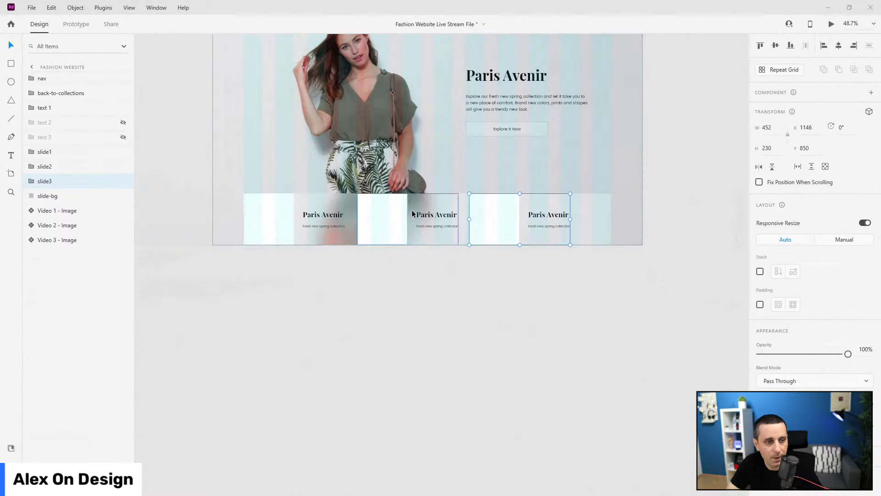
Change slide2's heading to "Milan Couture" and its subtitle to "New collection Fall - Winter"
double_click(430, 216)
text(Milan Couture)
scroll(461, 219, up, 5)
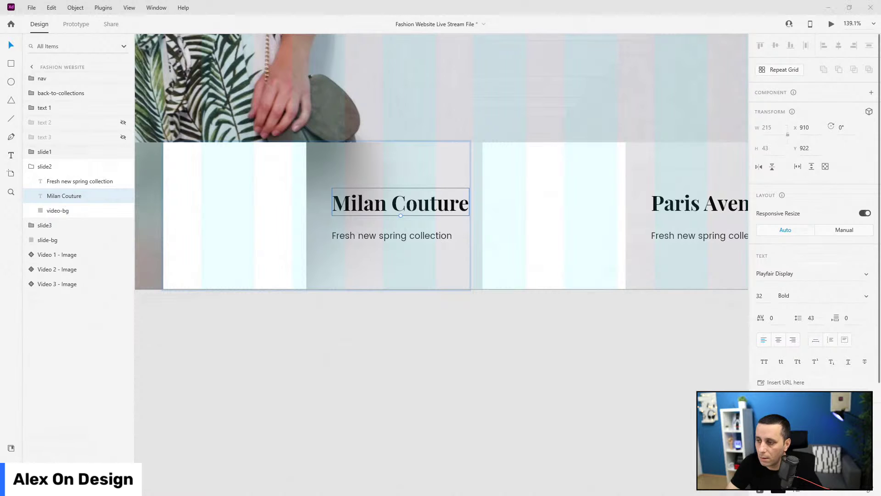
click(354, 235)
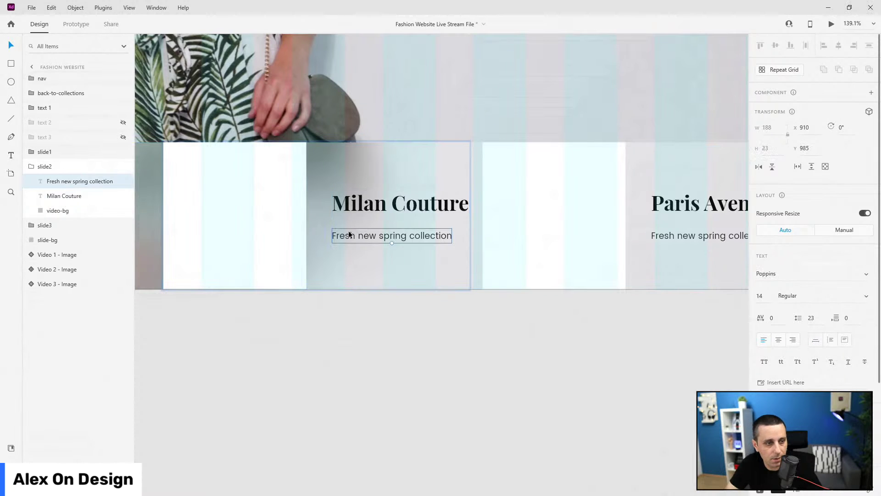
double_click(355, 236)
key(ctrl+a)
text(New collection Fall - Winter)
key(Escape)
scroll(433, 337, down, 5)
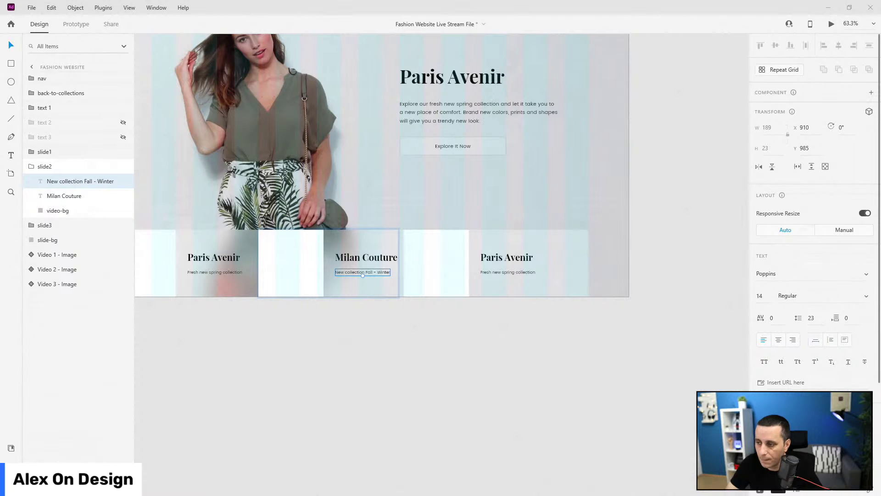
Change slide3's heading to "Basic Comfort" and its subtitle to "Our comfy basics collection"
click(506, 256)
double_click(510, 259)
text(Basic Comfort)
key(Escape)
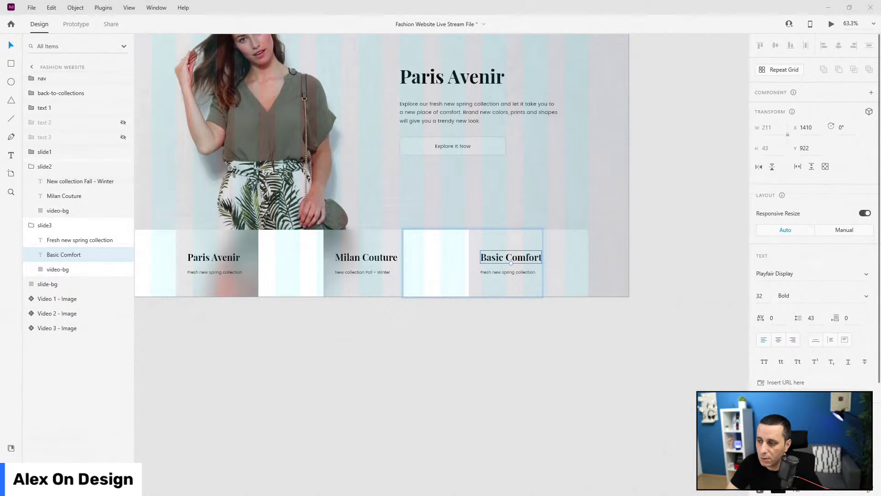
double_click(508, 271)
text(Our comfy basics collection)
key(Escape)
scroll(539, 260, up, 5)
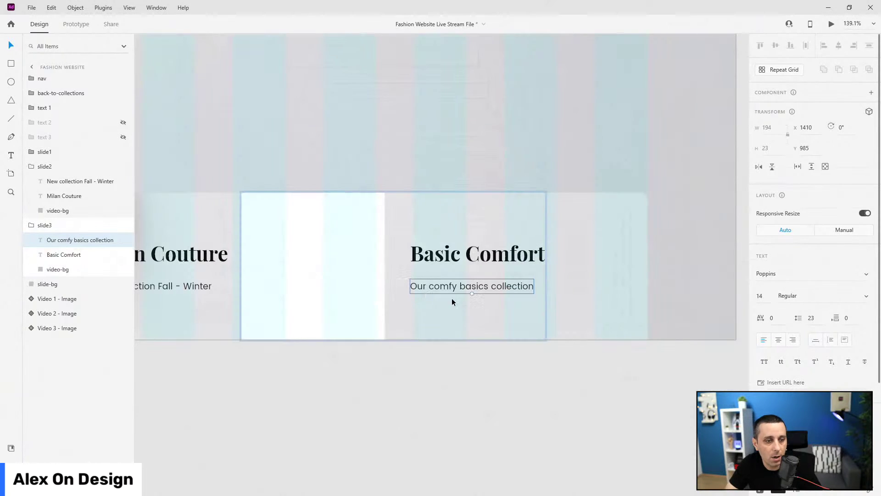
Collapse the slide groups in the layer list and move slide3 farther right along the panel to X 1274
scroll(545, 305, down, 3)
scroll(544, 305, up, 2)
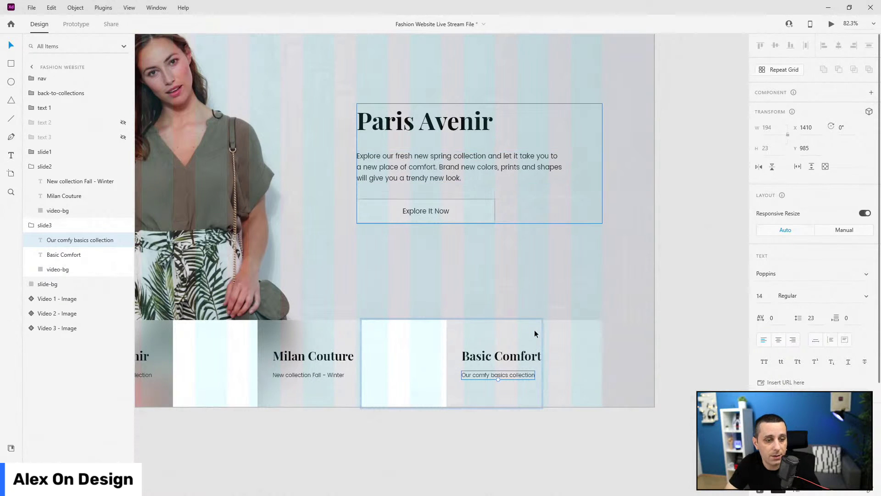
click(27, 229)
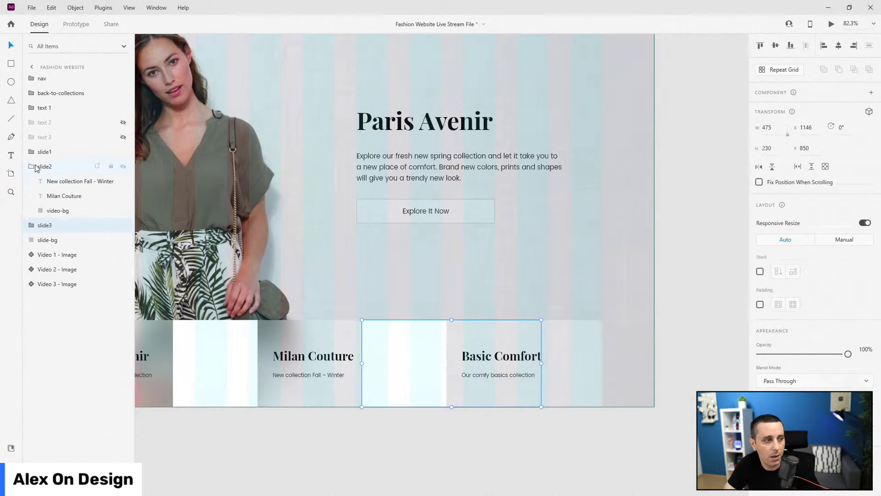
scroll(600, 320, down, 3)
click(544, 332)
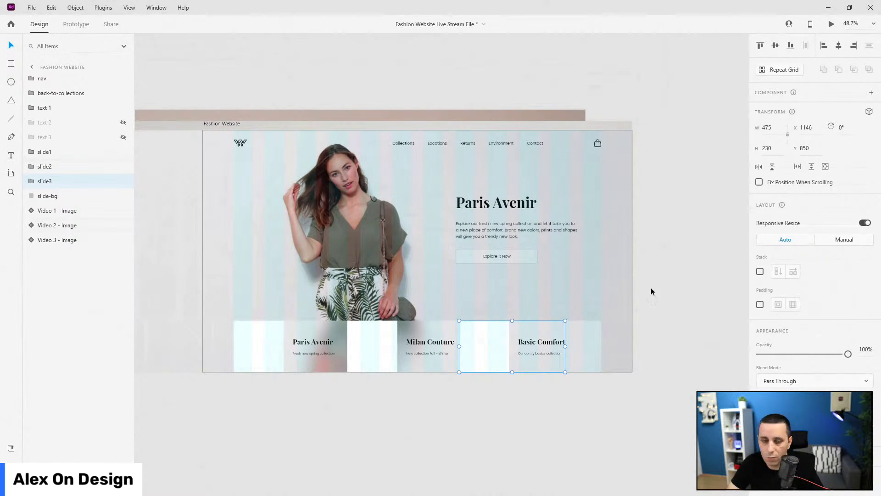
drag(495, 353, 528, 343)
scroll(599, 344, up, 5)
scroll(599, 346, up, 1)
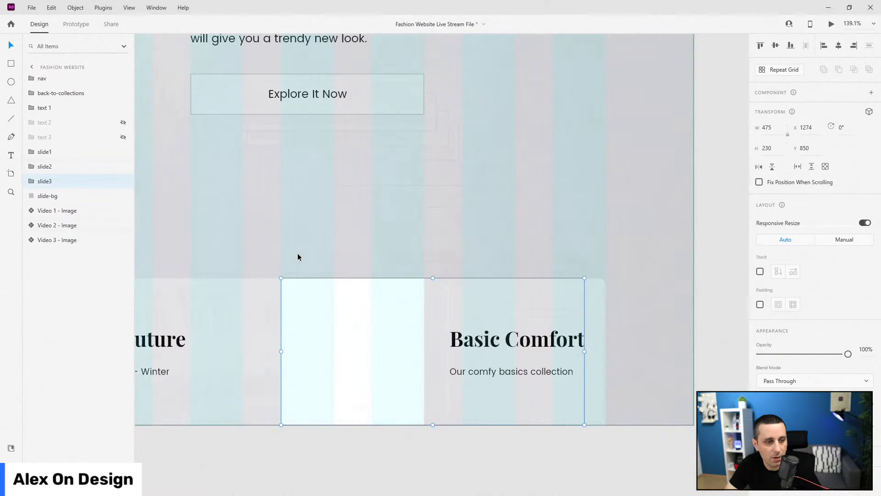
scroll(703, 336, down, 4)
scroll(557, 357, up, 3)
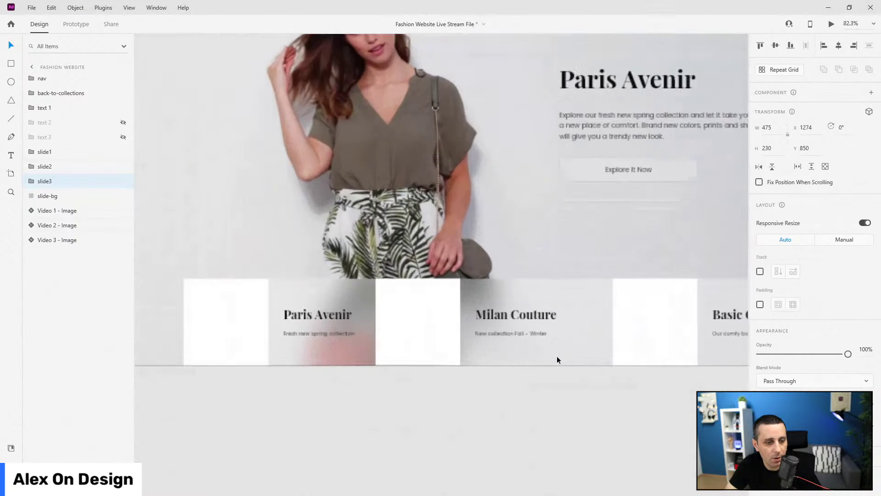
Move slide2 to X 706, evenly spaced between slide1 and slide3, and check the layout in a preview
click(437, 324)
scroll(505, 326, up, 3)
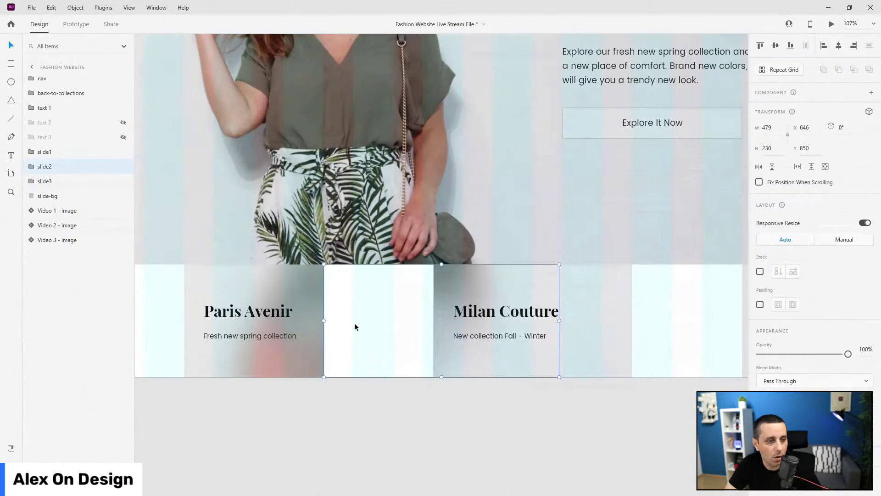
click(838, 46)
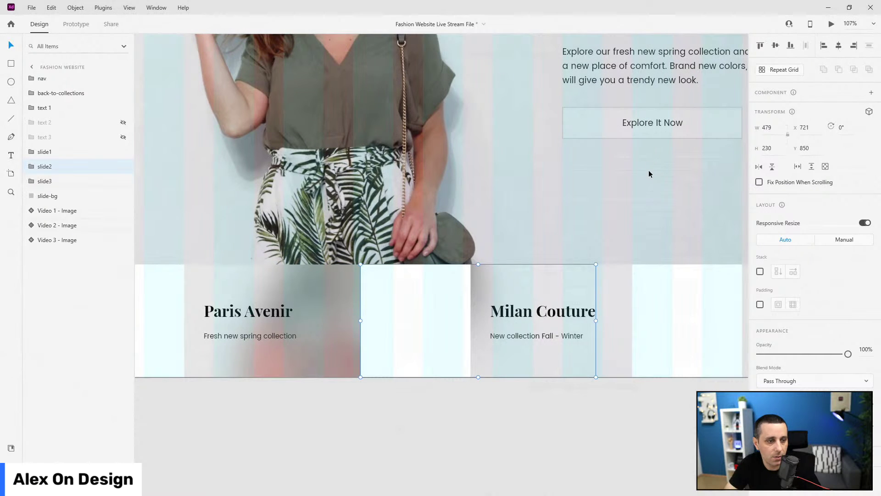
scroll(485, 250, down, 3)
scroll(278, 300, up, 3)
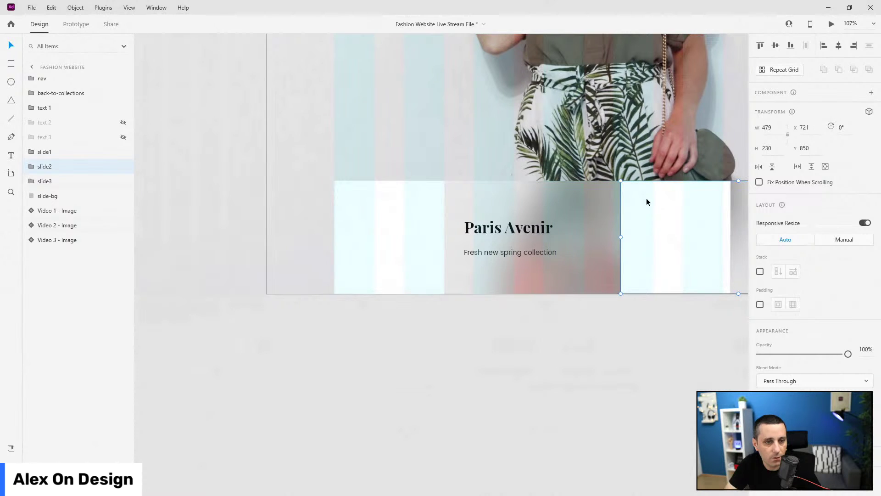
drag(646, 197, 642, 202)
scroll(261, 253, down, 3)
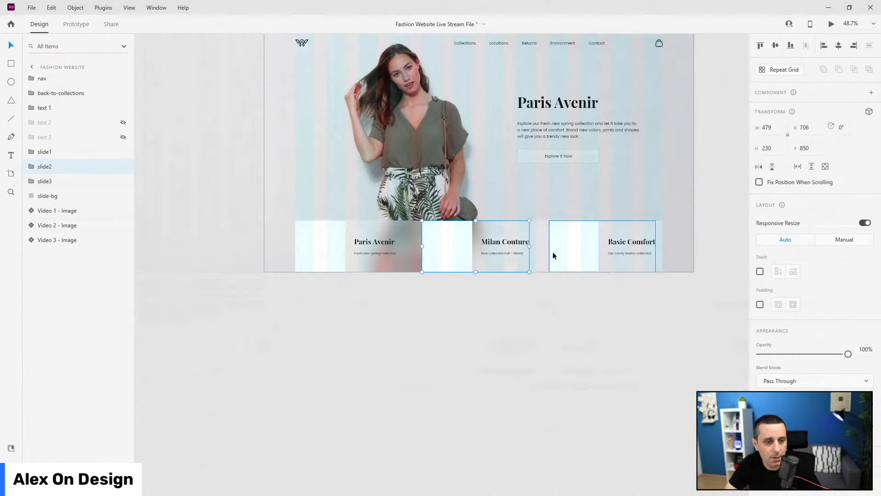
key(ctrl+Return)
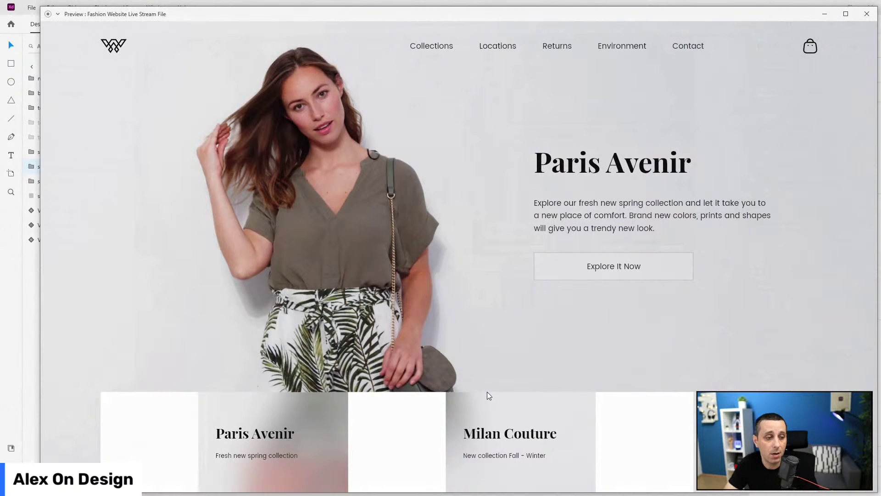
click(867, 13)
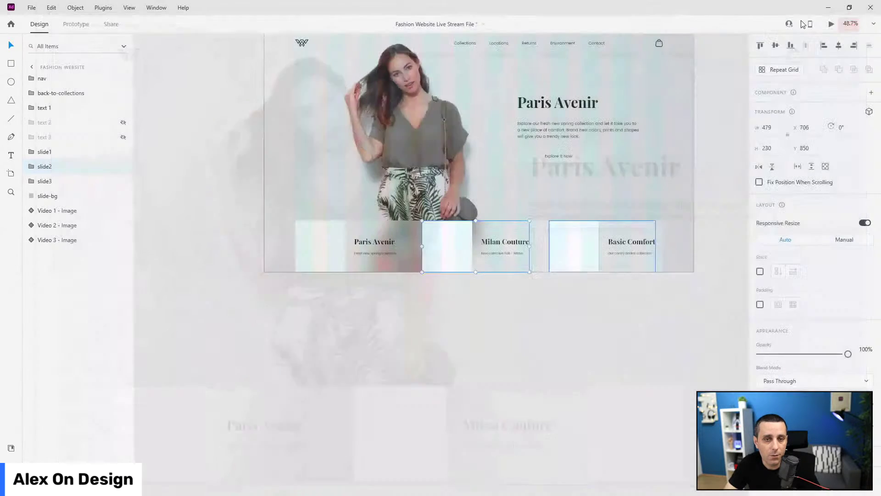
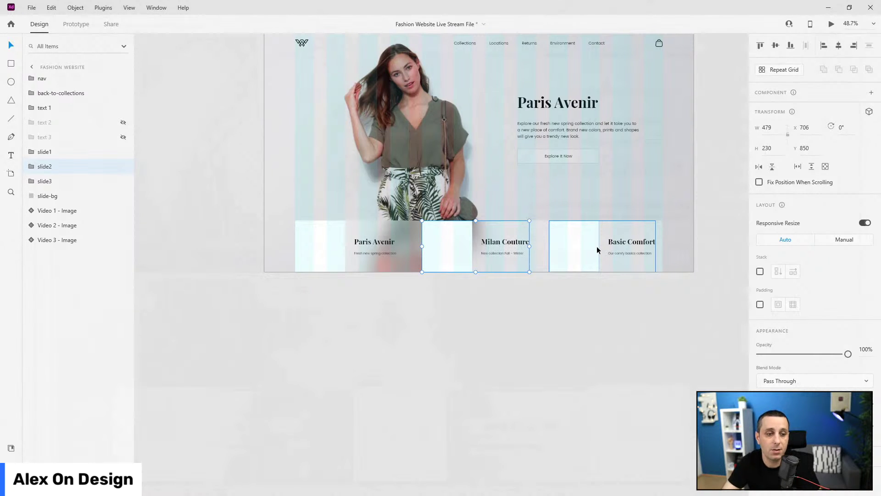
Reorder the layers so that video-bg sits above the two text layers inside each of slide1, slide2 and slide3
click(32, 152)
click(57, 195)
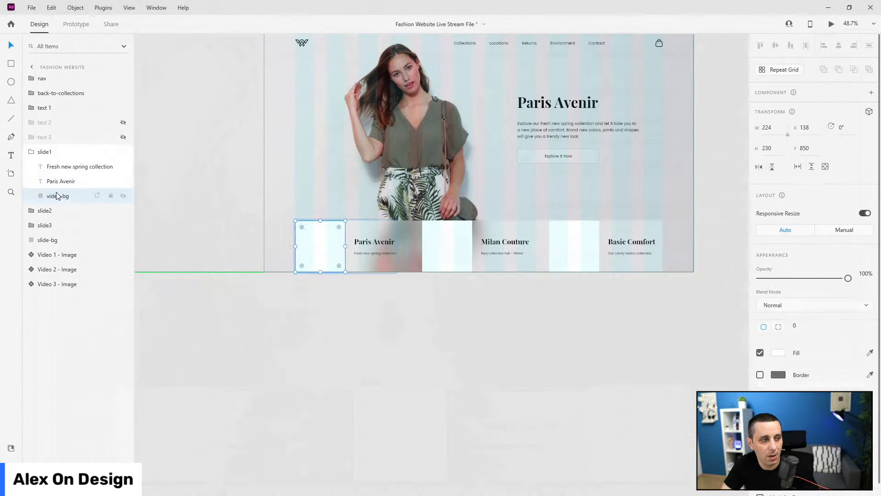
drag(63, 199, 48, 163)
click(31, 210)
click(57, 254)
drag(57, 254, 50, 224)
click(31, 269)
click(58, 313)
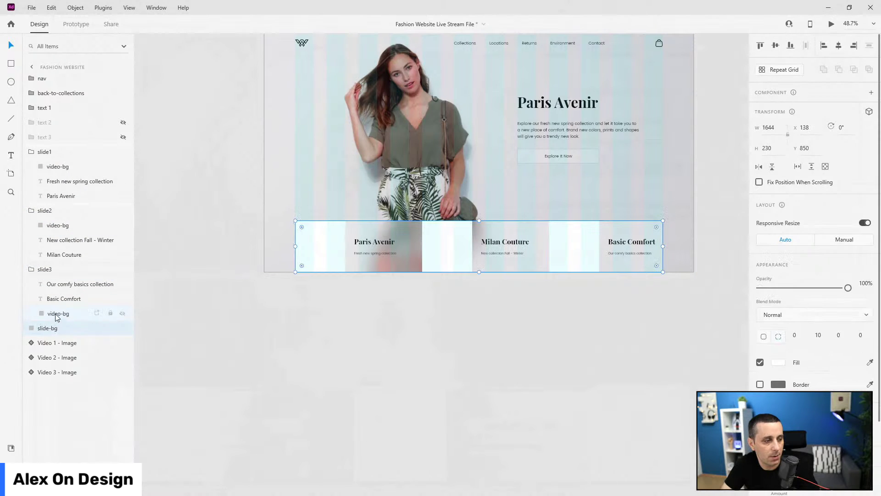
drag(61, 315, 63, 283)
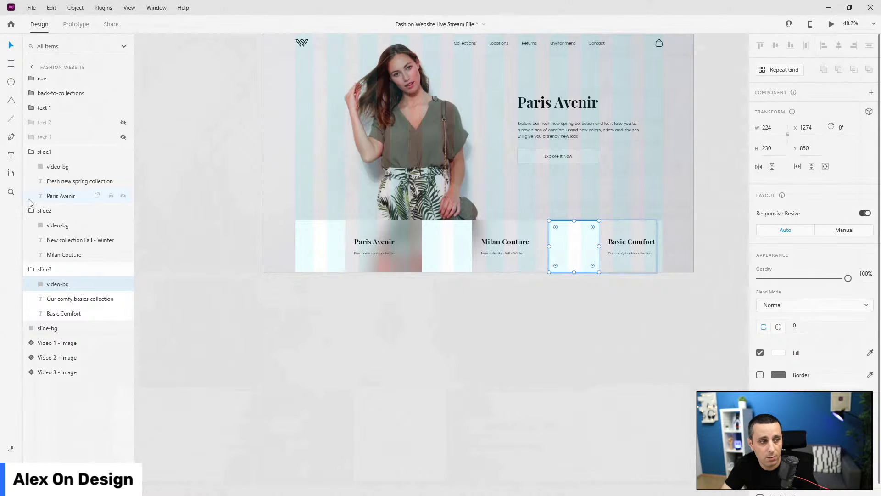
Duplicate the video-bg rectangle of the slide1 group and place the copy above that group in the layer order
click(31, 210)
click(32, 152)
click(31, 181)
click(32, 151)
click(50, 168)
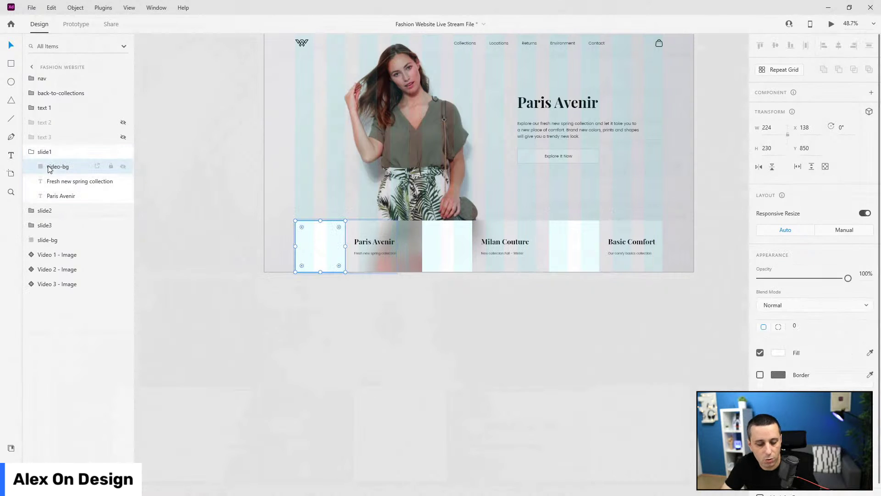
click(29, 153)
click(30, 152)
mouse_move(50, 167)
mouse_down()
mouse_move(60, 79)
mouse_move(63, 162)
mouse_move(53, 158)
mouse_up()
Rename the copied rectangle "slide1-tap point" and widen it to about 452 px so it covers the Paris Avenir text
double_click(53, 156)
text(slide1-tap point)
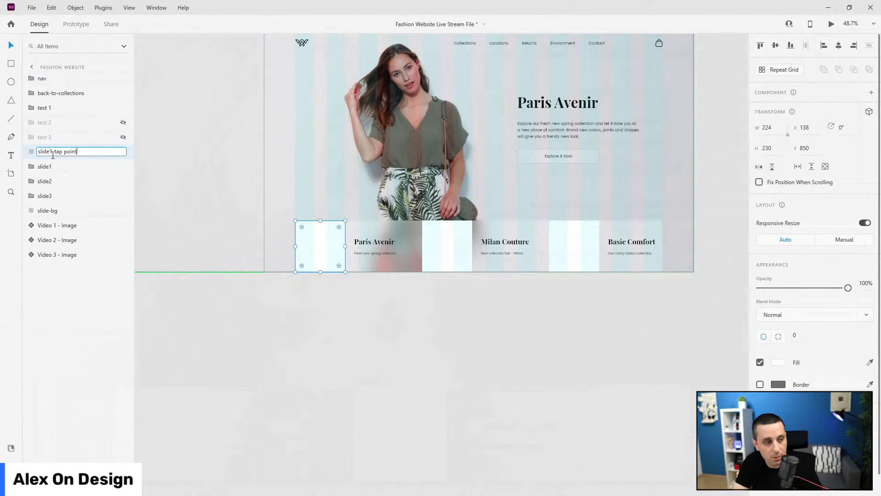
key(Return)
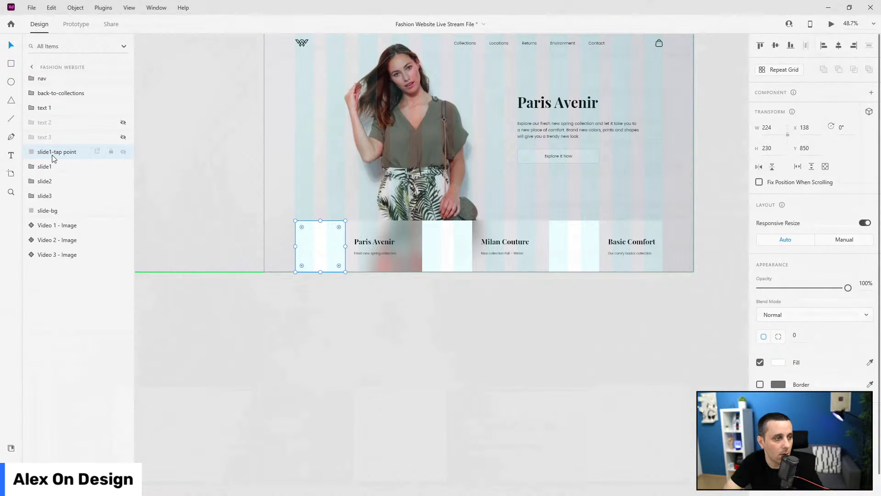
scroll(400, 249, up, 4)
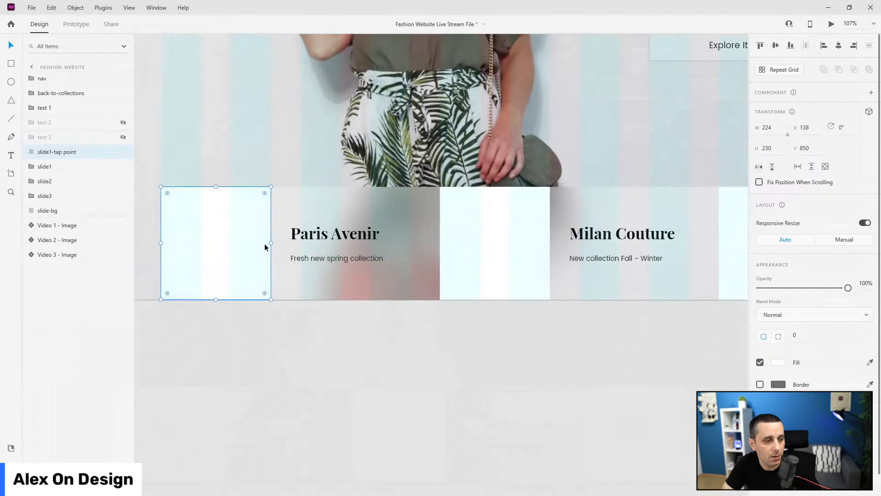
drag(269, 242, 383, 238)
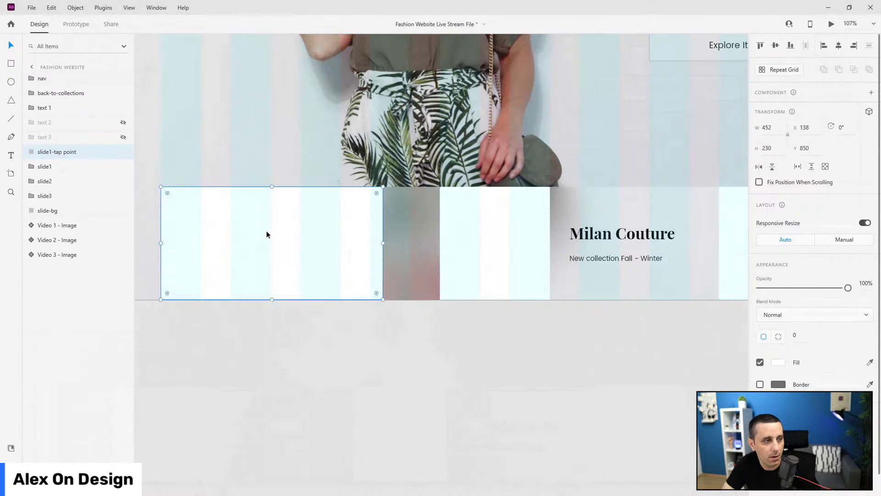
Move slide1-tap point into the slide1 group above video-bg and hide it
click(31, 166)
click(75, 152)
drag(77, 162, 78, 173)
click(123, 166)
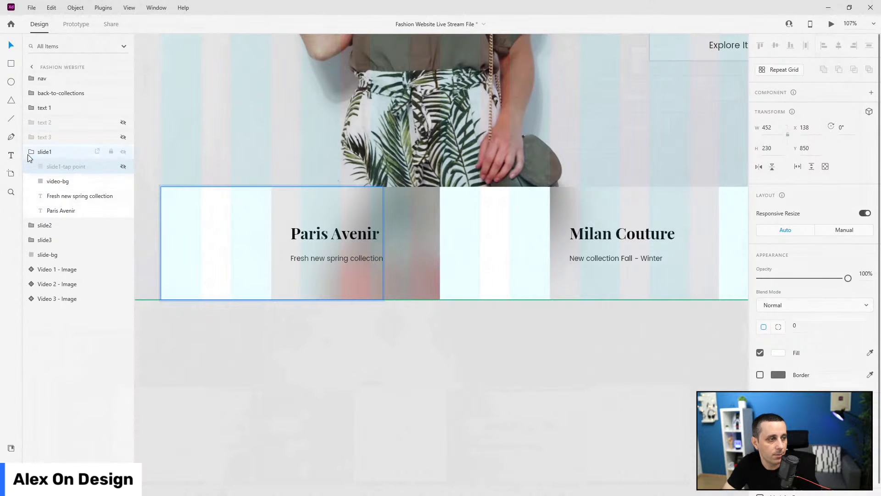
click(30, 151)
Duplicate the video-bg rectangle inside the slide2 group and rename the copy "slide2-tap point"
click(32, 166)
click(57, 181)
scroll(525, 236, down, 3)
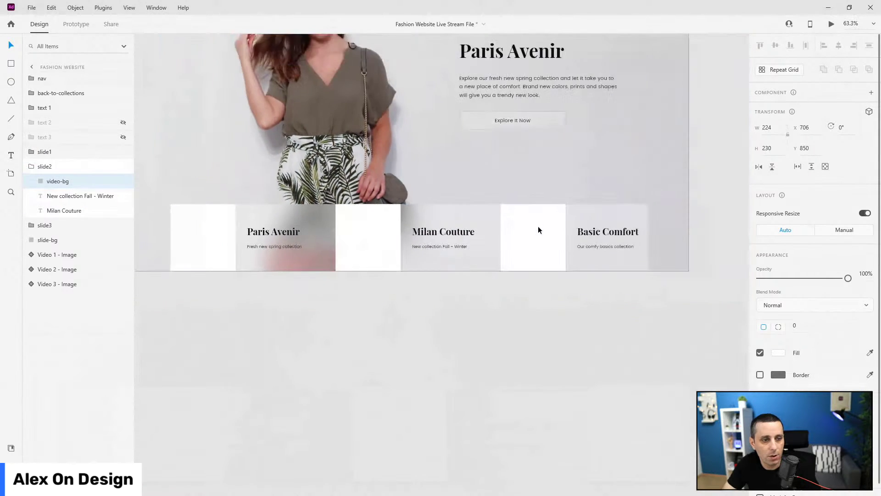
scroll(527, 226, up, 3)
key(ctrl+d)
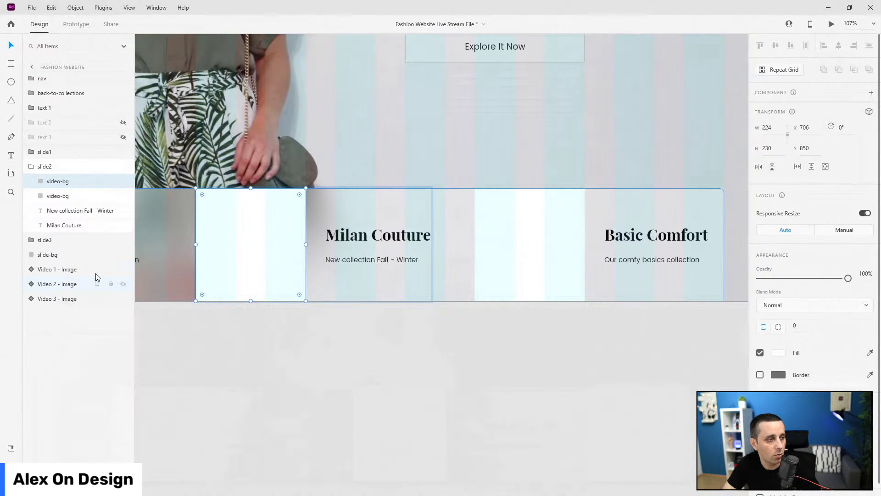
double_click(56, 181)
text(slide2-tap o)
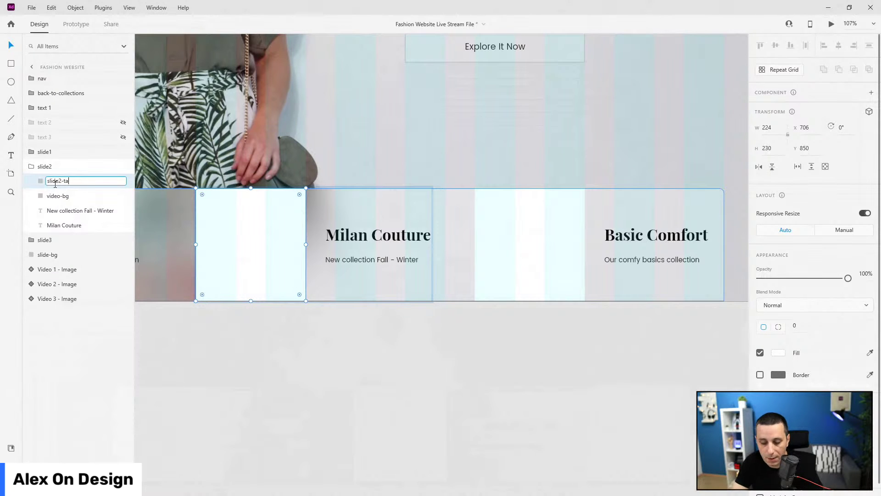
key(Return)
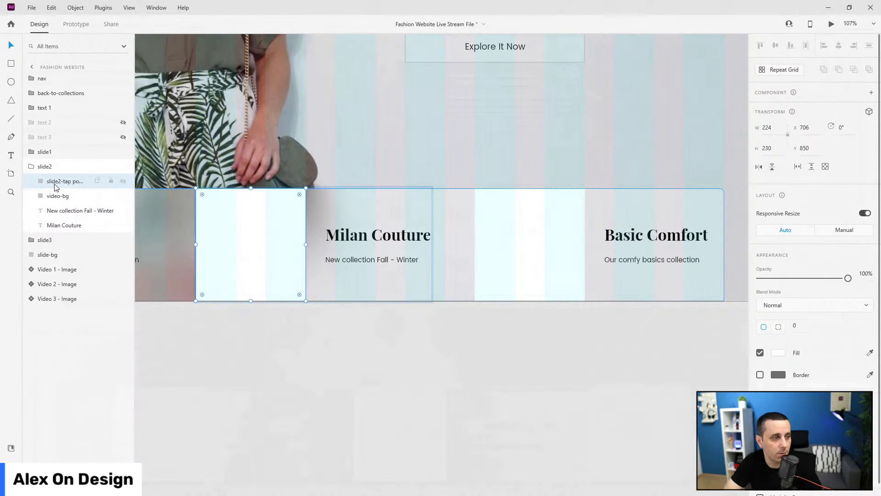
Widen slide2-tap point to about 479 px across the Milan Couture text and hide it
drag(305, 243, 431, 239)
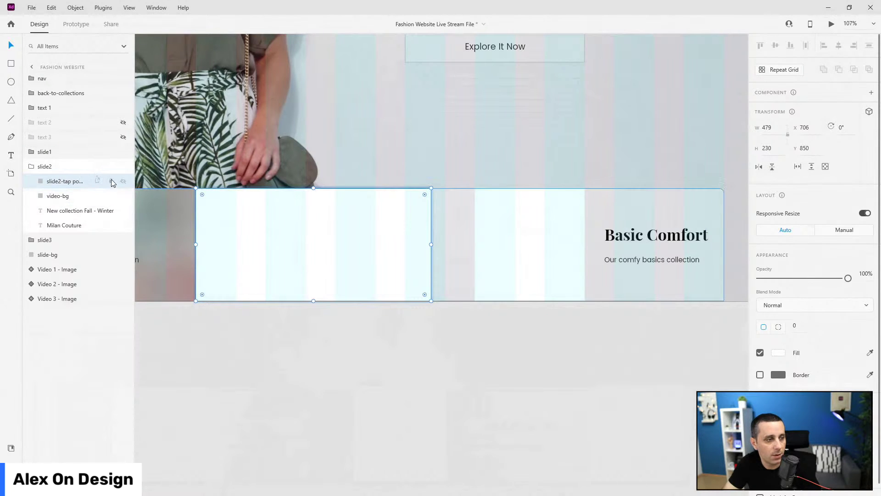
click(123, 182)
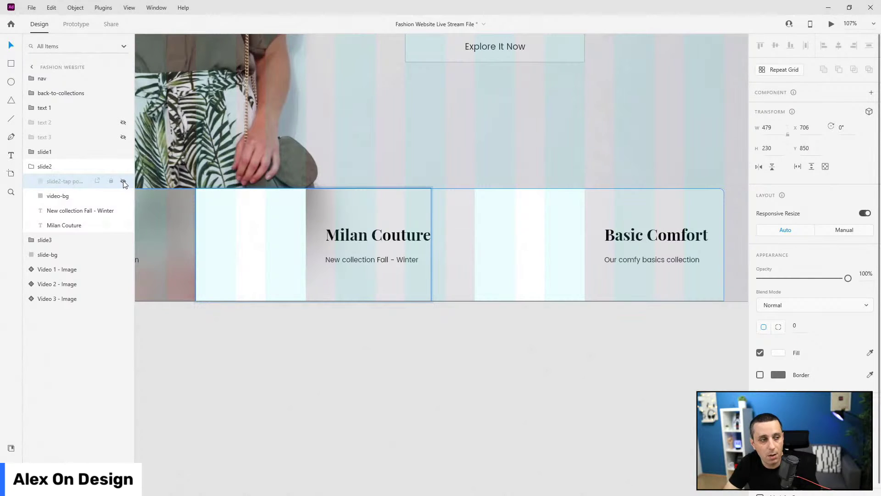
click(71, 197)
Duplicate the video-bg rectangle inside the slide3 group and rename the copy "slide3-tap point"
double_click(516, 245)
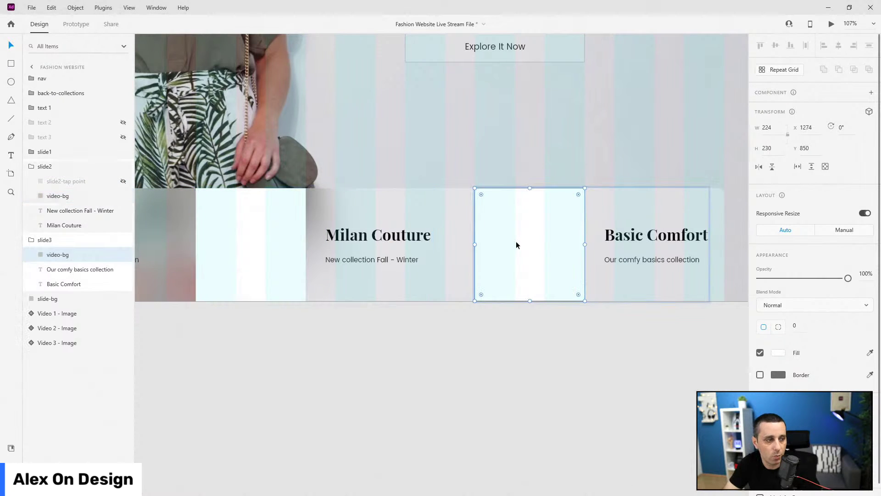
click(28, 251)
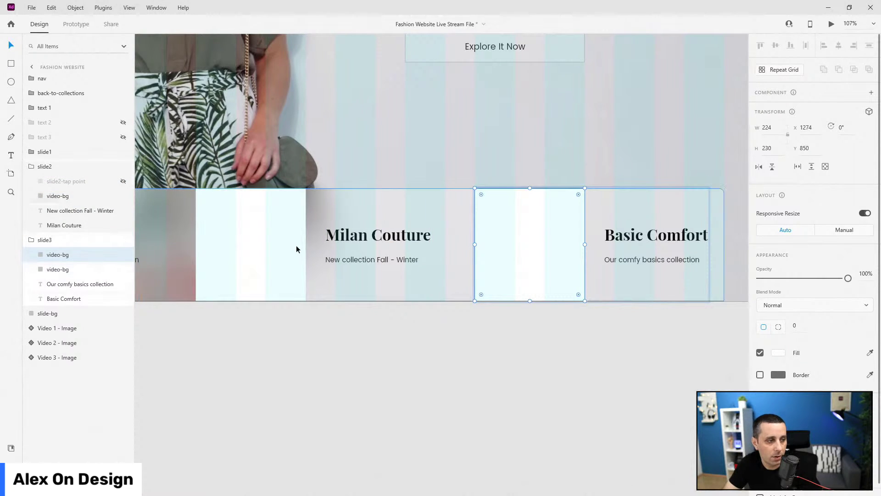
double_click(62, 254)
text(slide)
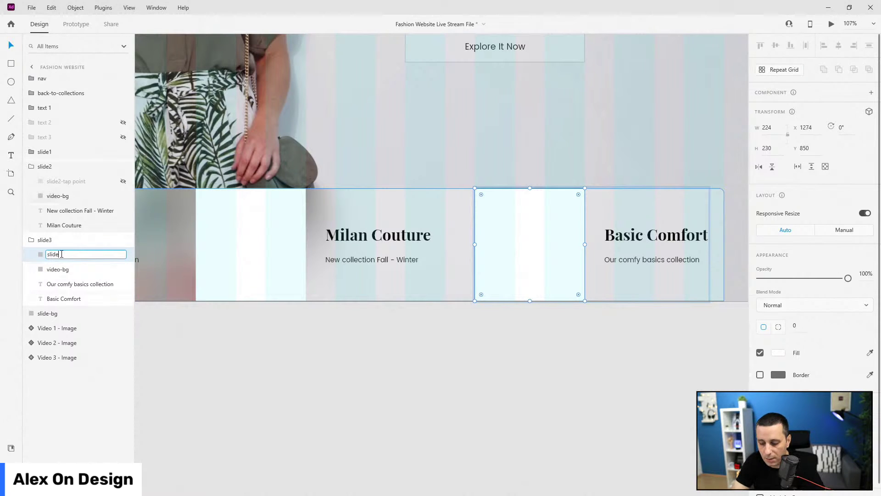
text(3-tap point)
key(Return)
Widen slide3-tap point to about 475 px across the Basic Comfort text, hide it, and collapse the slide groups
drag(584, 244, 708, 233)
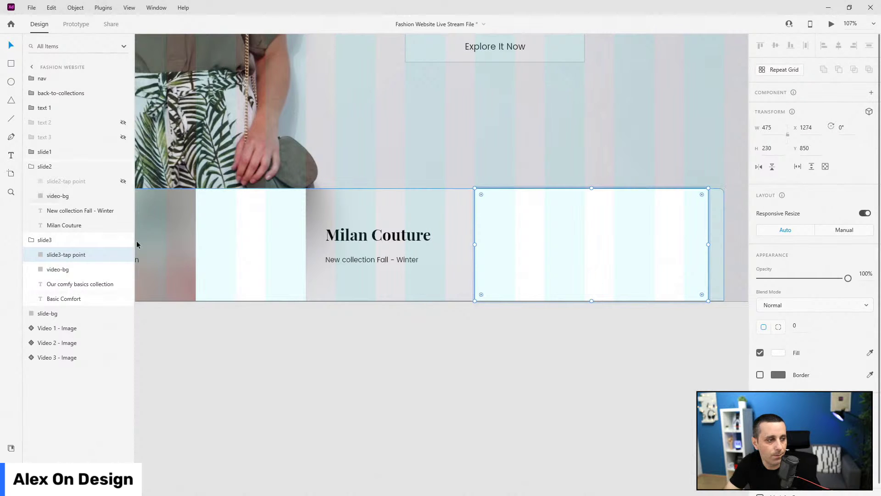
click(123, 255)
key(ctrl+0)
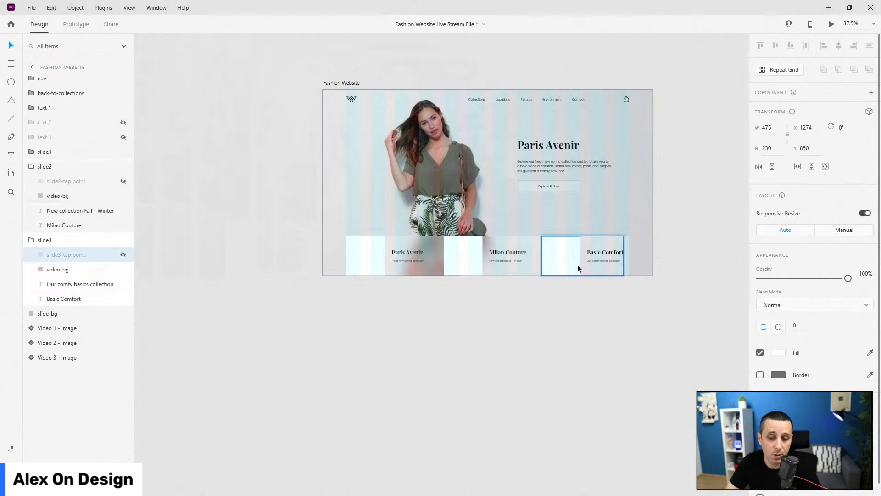
click(32, 239)
click(30, 166)
Rename the video-bg rectangle in the slide1 group to "video1-bg"
scroll(663, 236, up, 3)
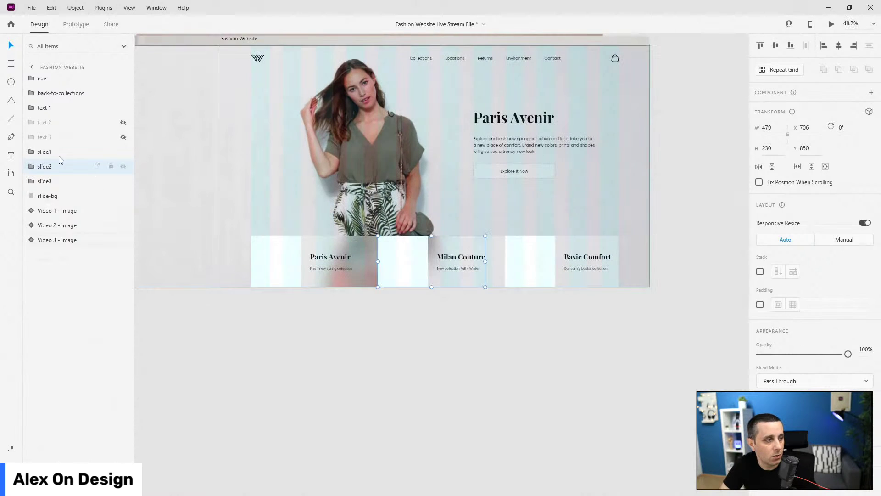
click(31, 151)
click(56, 183)
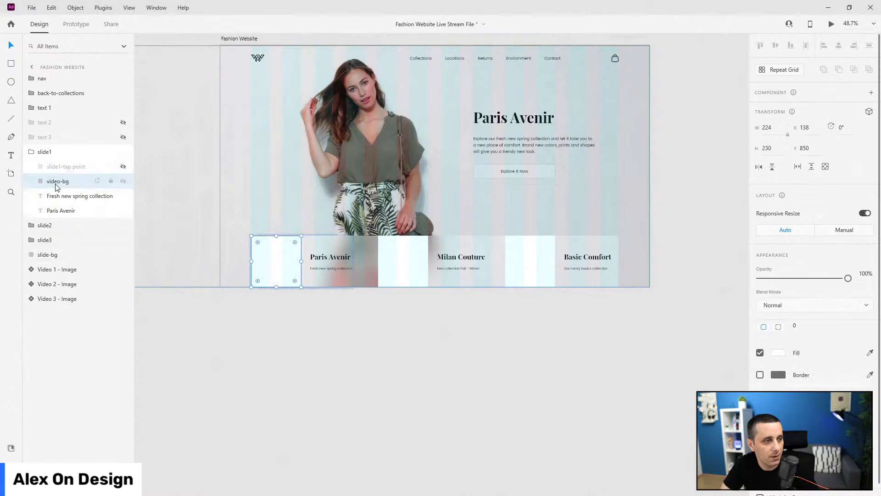
double_click(60, 184)
key(Right)
text(1)
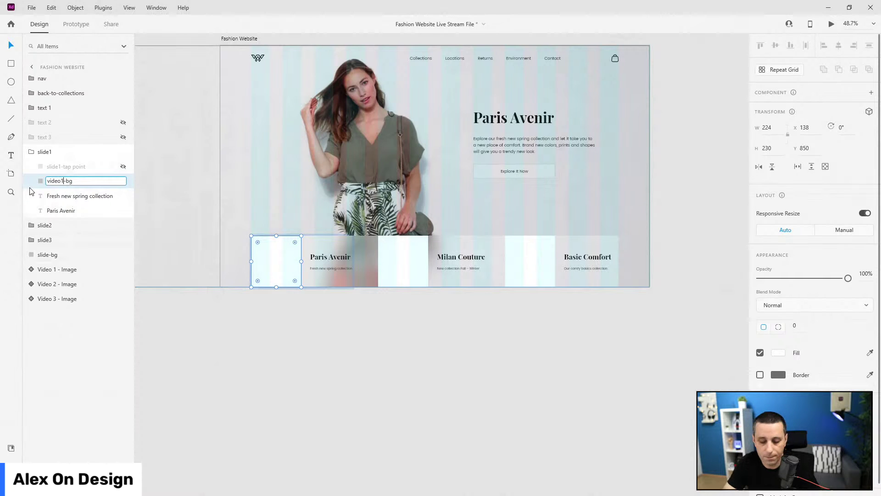
key(Return)
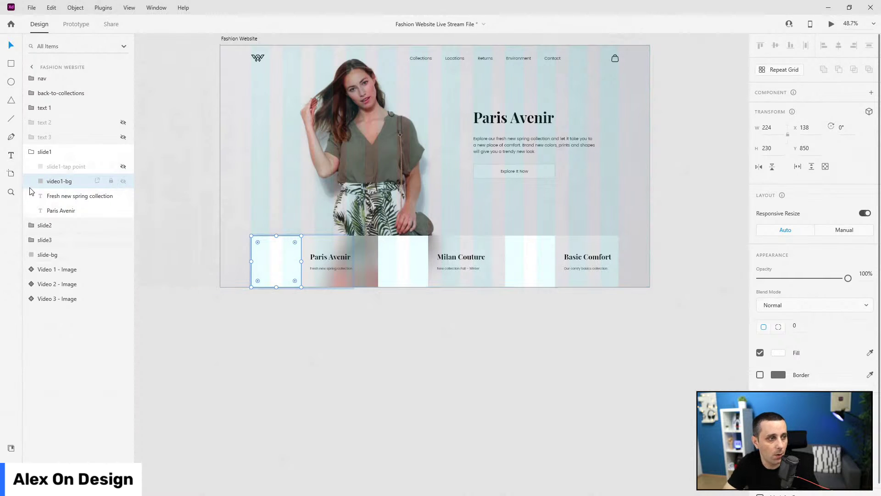
Rename the video-bg rectangle in the slide2 group to "video2-bg"
click(33, 225)
click(61, 255)
double_click(61, 255)
click(58, 255)
text(2)
key(Return)
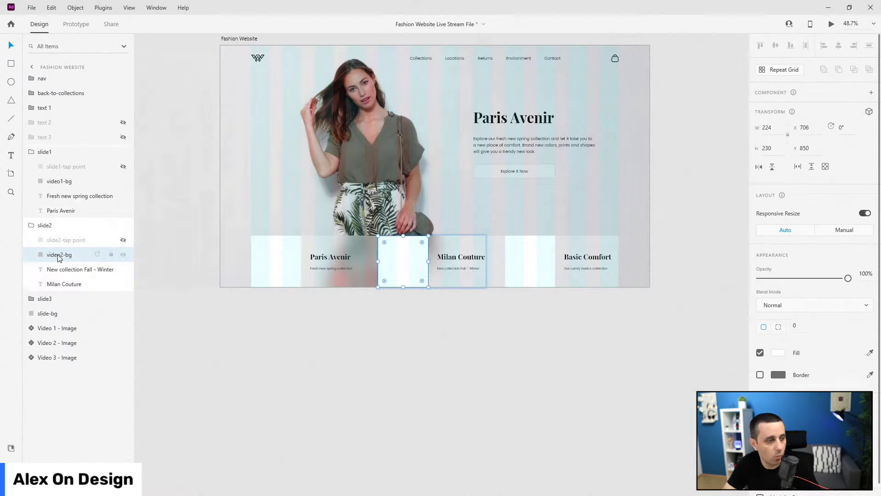
Rename the video-bg rectangle in the slide3 group to "video3-bg"
click(31, 299)
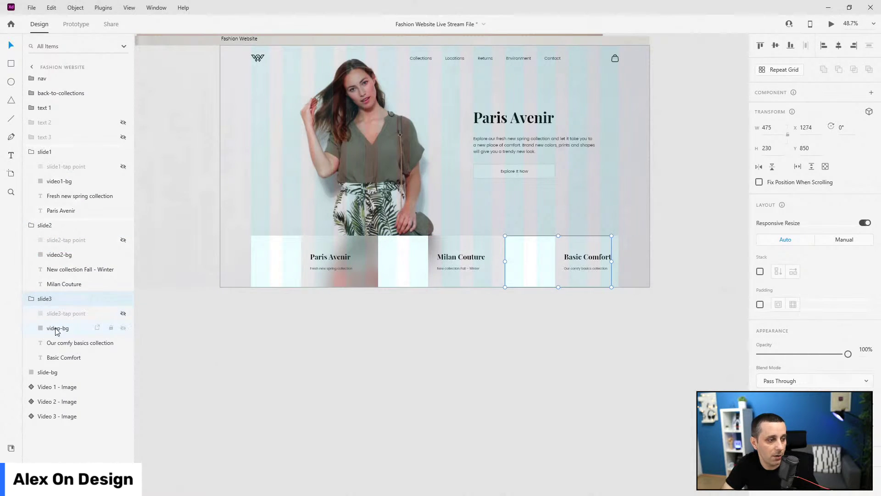
double_click(54, 327)
key(Right)
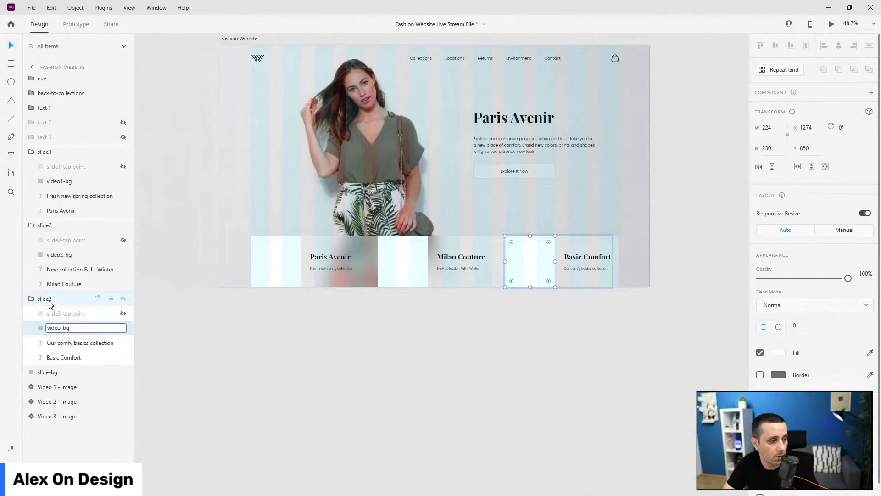
text(3)
key(Return)
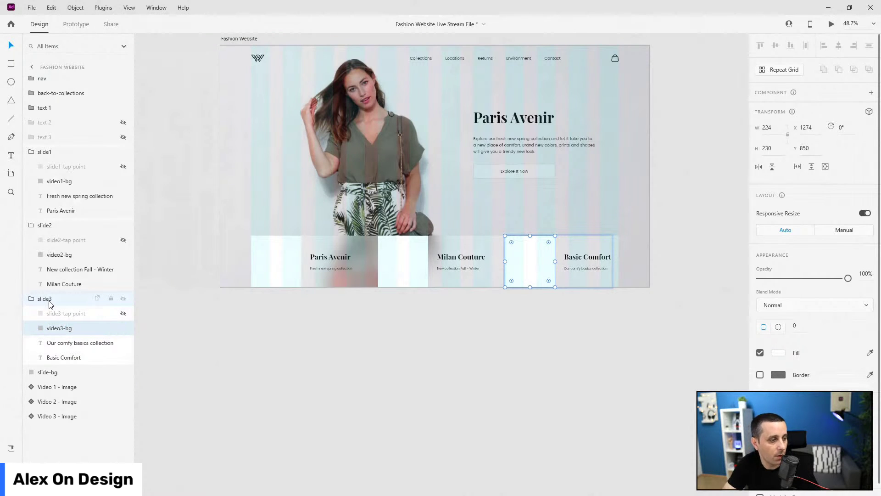
Review the document's colors, character styles, components and videos, along with the available libraries
click(11, 447)
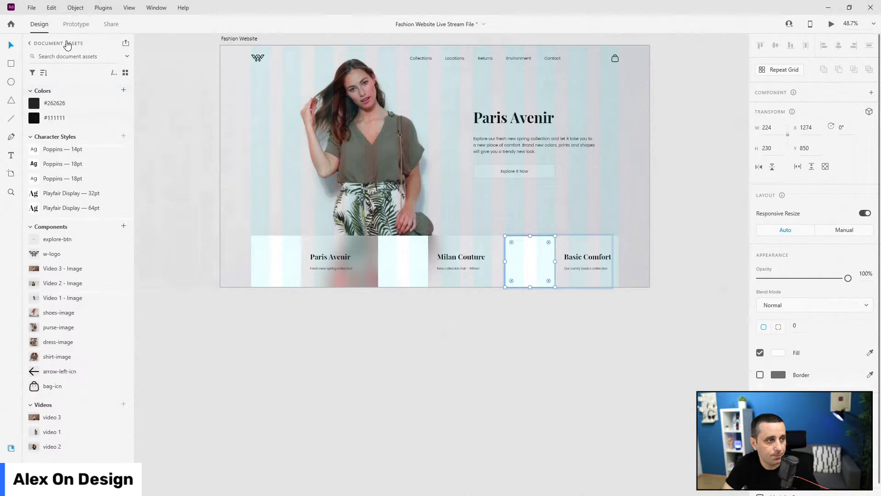
click(66, 44)
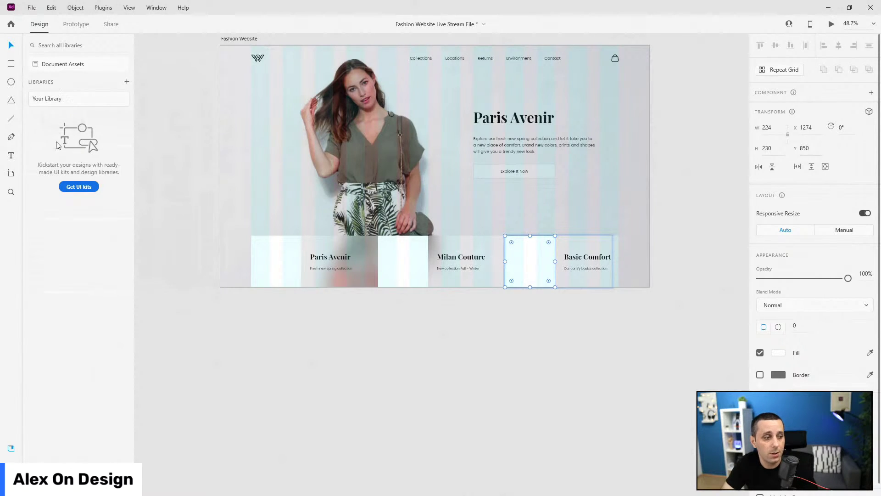
click(69, 66)
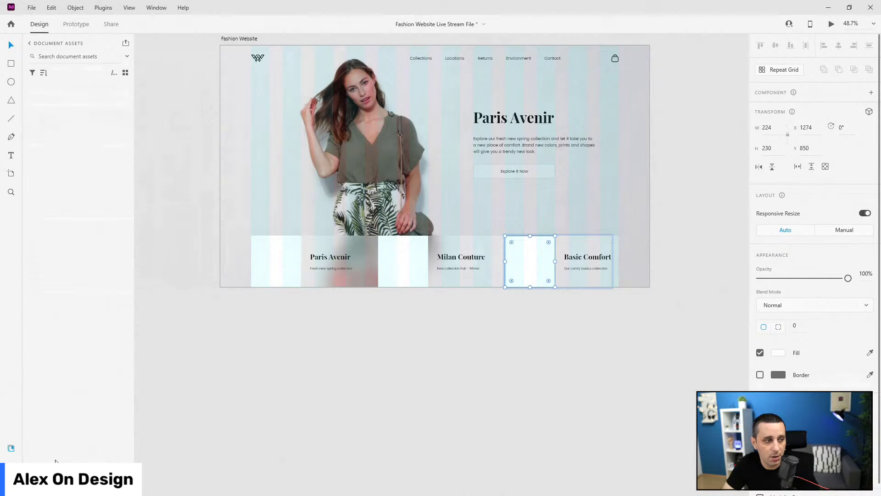
scroll(518, 200, up, 2)
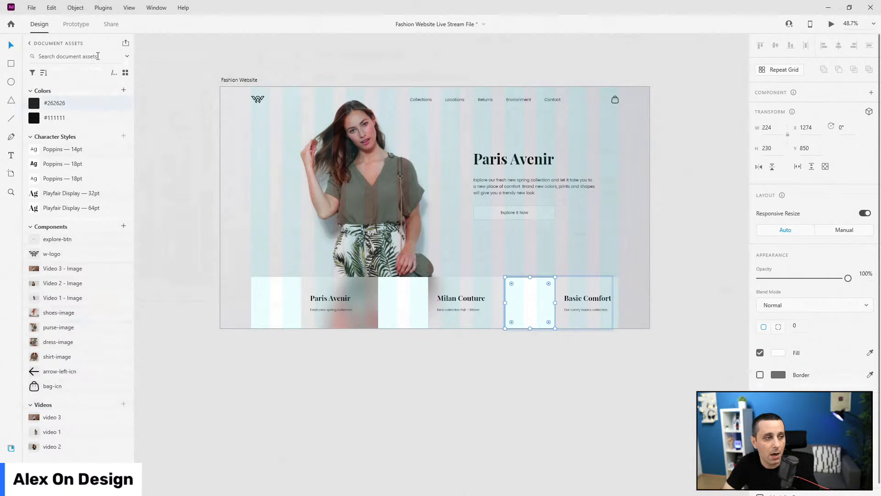
click(77, 46)
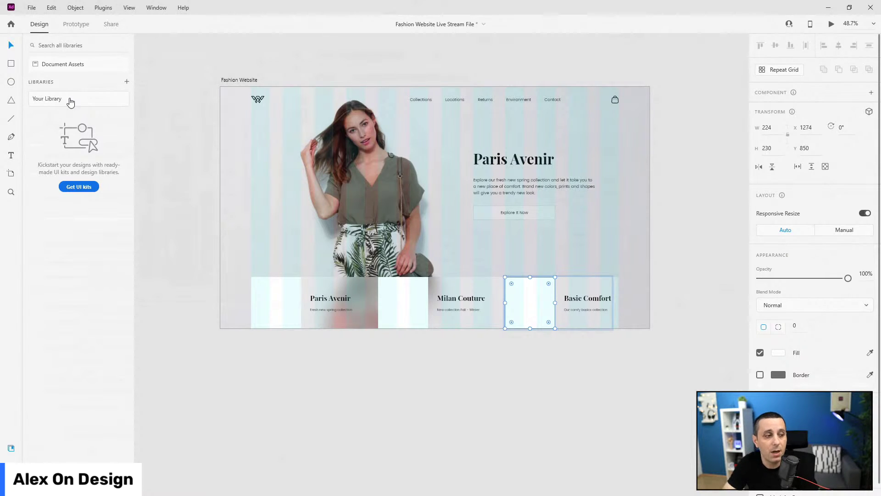
click(69, 65)
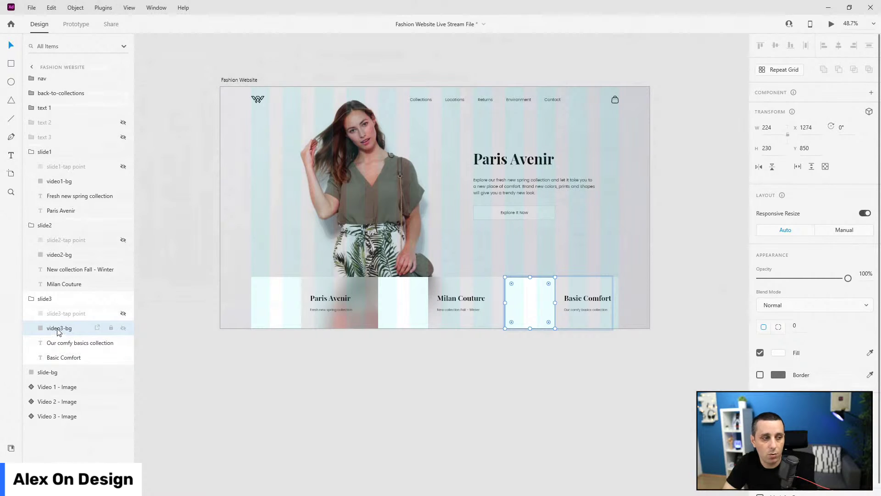
Place the video 1 asset into the video1-bg rectangle of slide1 and show the resulting layers
click(51, 182)
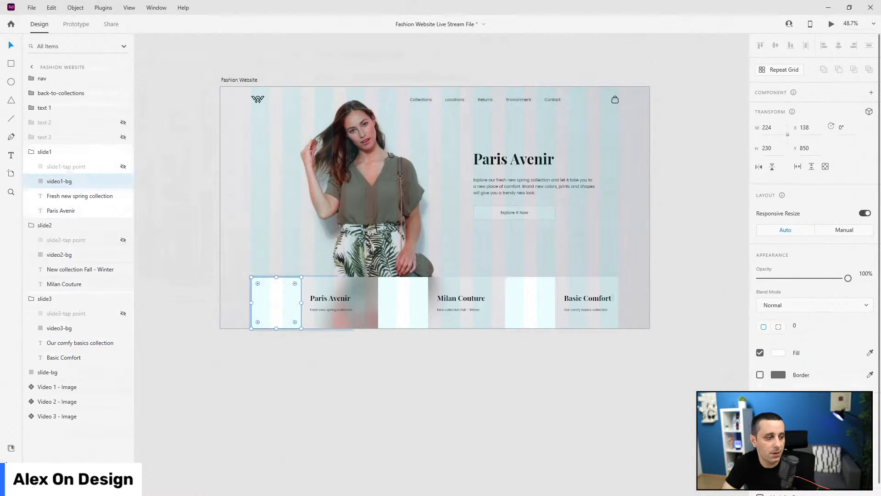
click(10, 449)
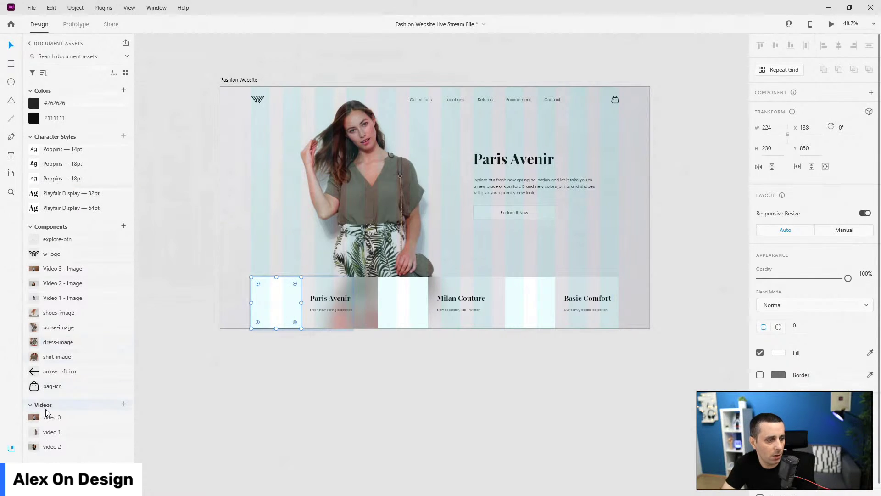
drag(61, 431, 272, 311)
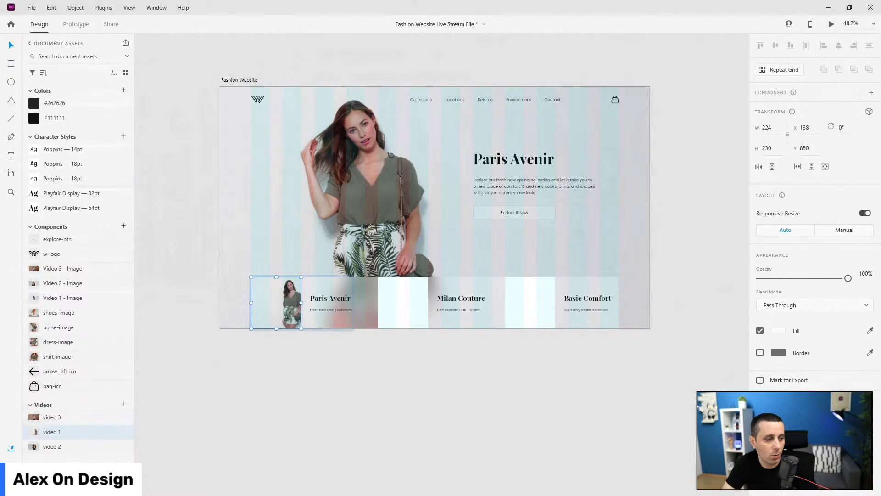
key(ctrl+y)
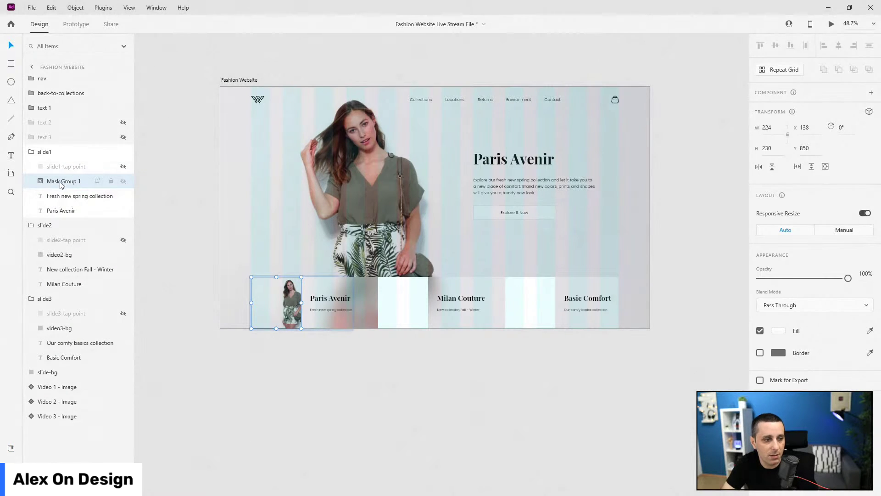
Rename the mask group inside slide1 to "video1"
click(40, 181)
double_click(68, 196)
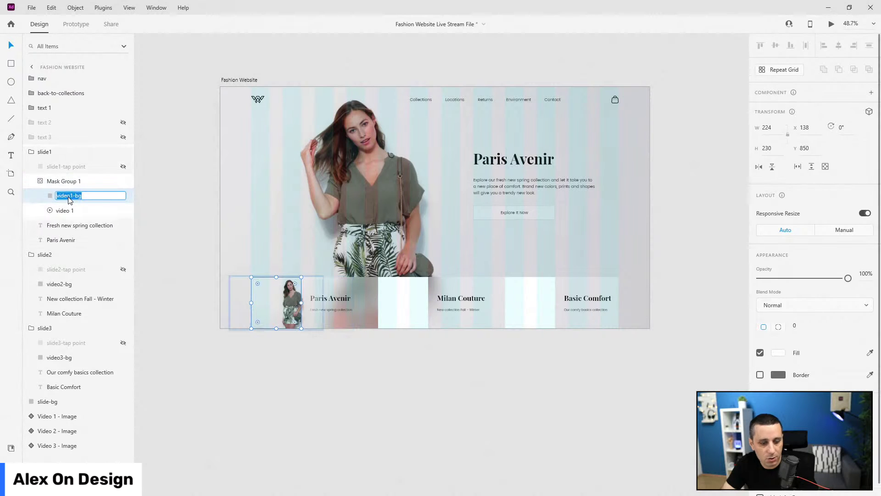
key(Return)
double_click(65, 183)
text(video1)
key(Return)
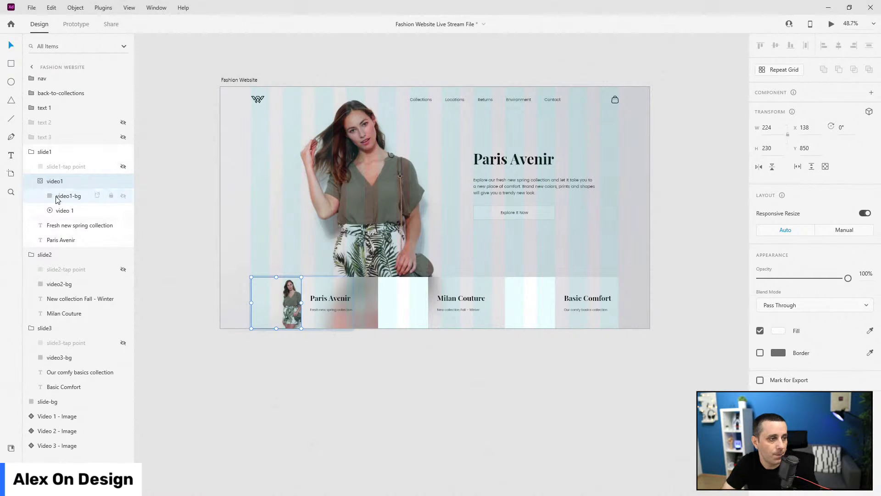
Shift the video 1 clip left within its mask to centre the woman in the slide1 thumbnail, and collapse the video1 group
scroll(264, 320, up, 5)
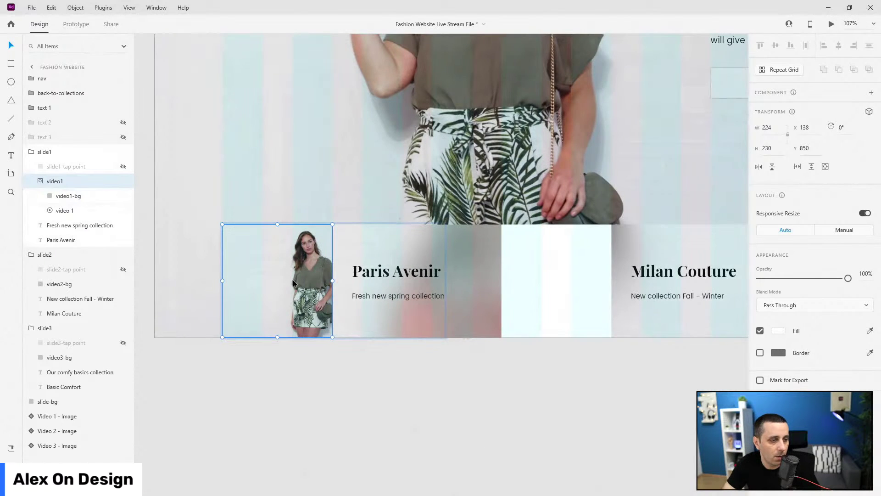
double_click(293, 280)
scroll(167, 282, up, 3)
drag(406, 281, 351, 277)
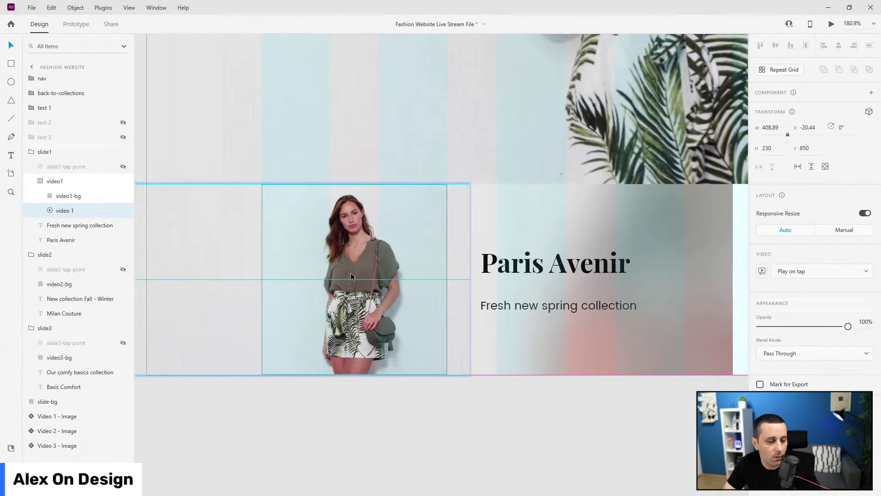
scroll(274, 289, down, 5)
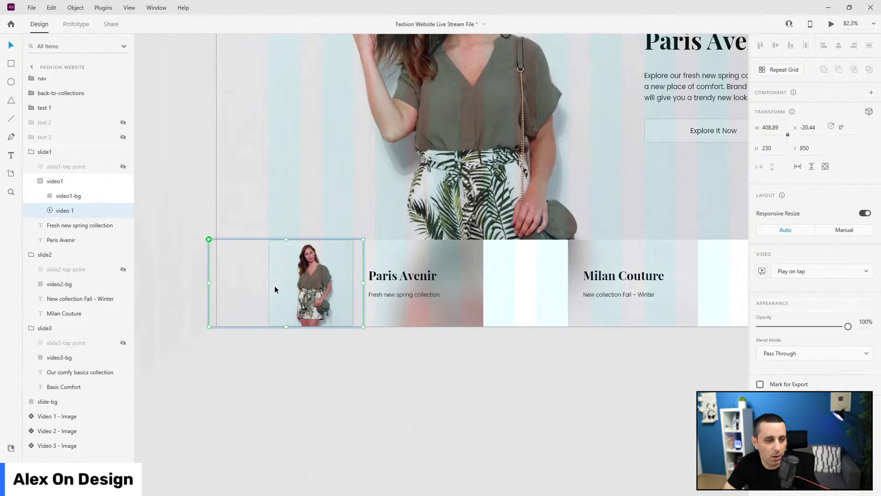
click(46, 181)
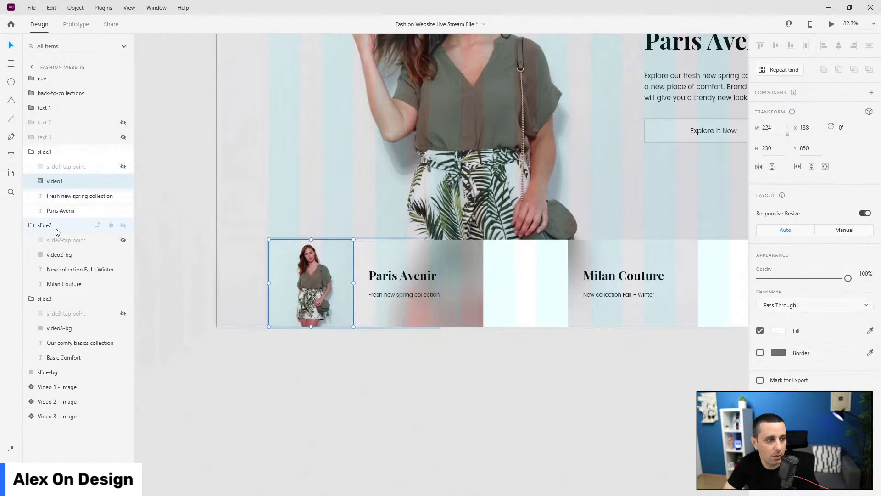
Place the video 2 asset into the video2-bg rectangle of slide2 and show the resulting layers
click(54, 255)
click(52, 313)
click(11, 447)
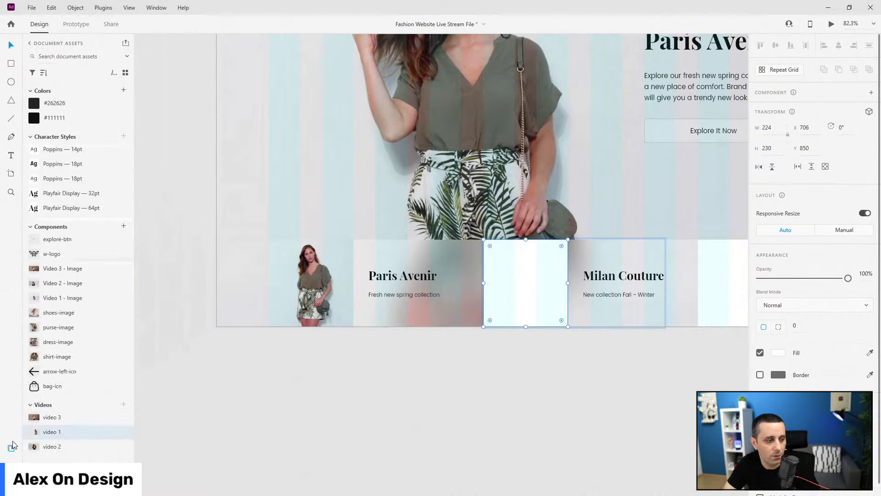
drag(51, 446, 549, 281)
key(ctrl+y)
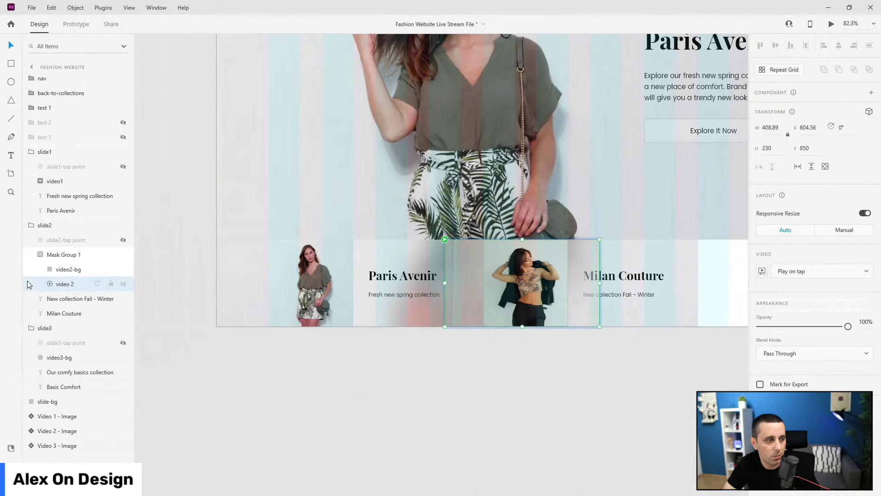
Rename the mask group inside slide2 to "video2"
double_click(63, 255)
text(video2)
key(Return)
Place the video 3 asset into the video3-bg rectangle of slide3 and show the resulting layers
drag(595, 379, 415, 370)
click(490, 291)
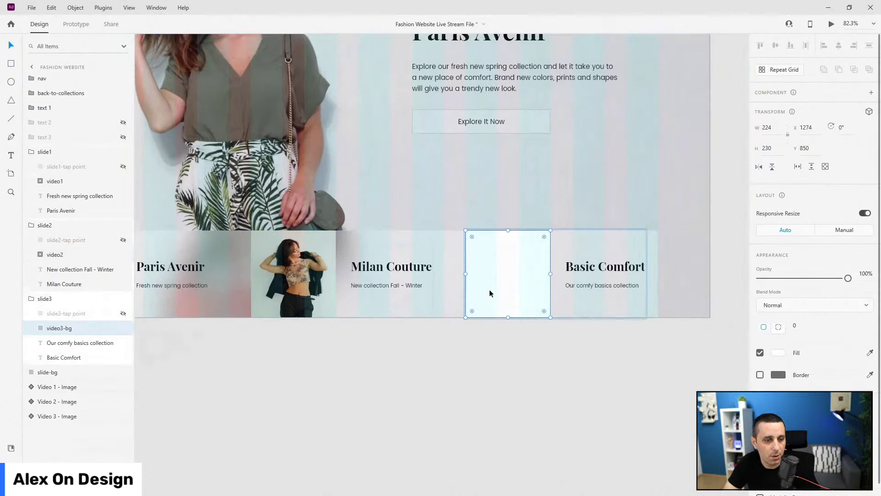
click(11, 447)
drag(72, 415, 518, 266)
key(ctrl+y)
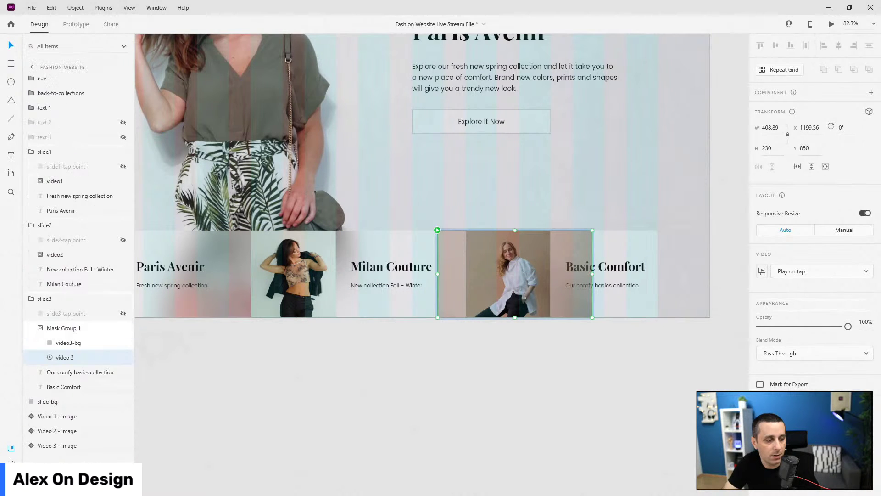
Rename the mask group inside slide3 to "video3"
double_click(64, 326)
text(video3)
key(Return)
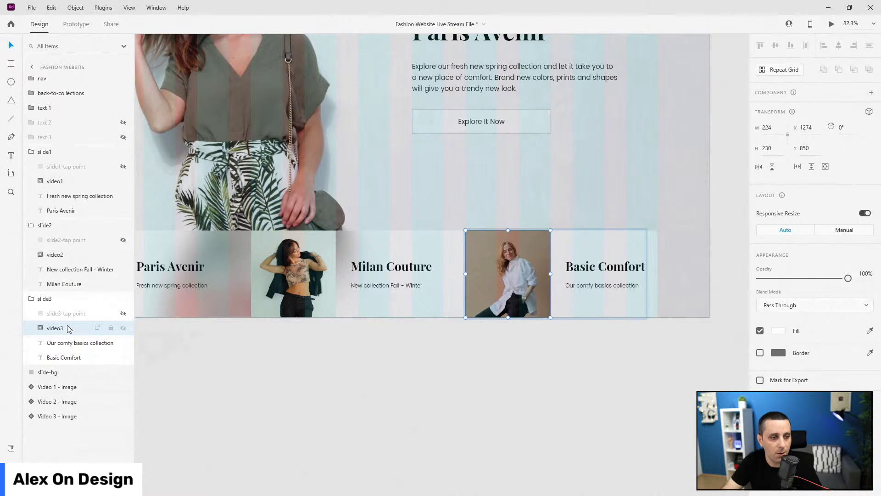
Compare the slide1 video thumbnail with the large hero image and check the document's image and video assets
key(ctrl+0)
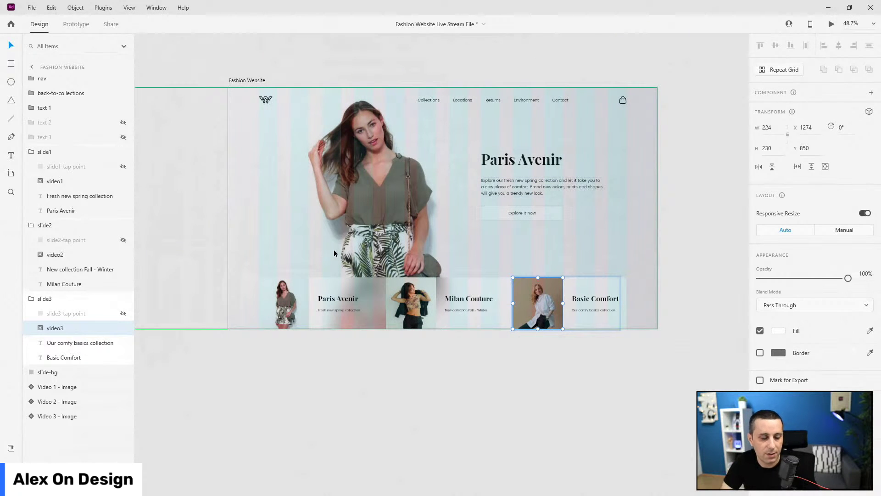
ctrl+click(272, 304)
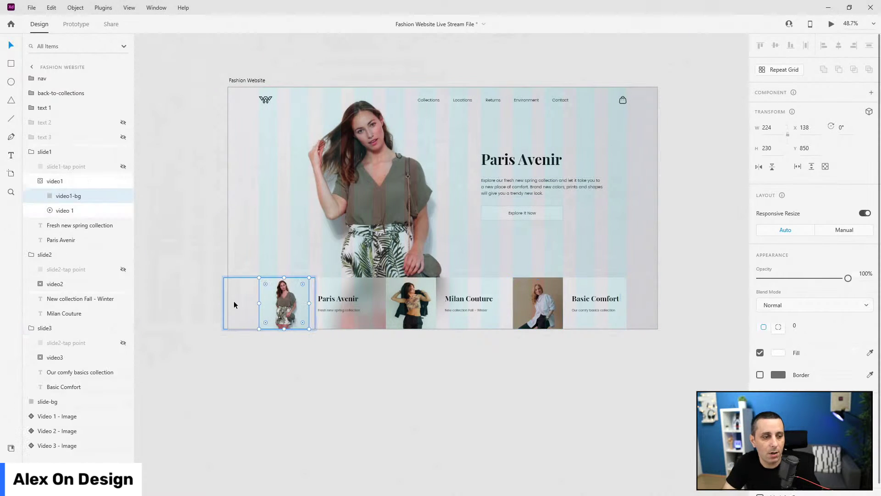
scroll(233, 301, up, 3)
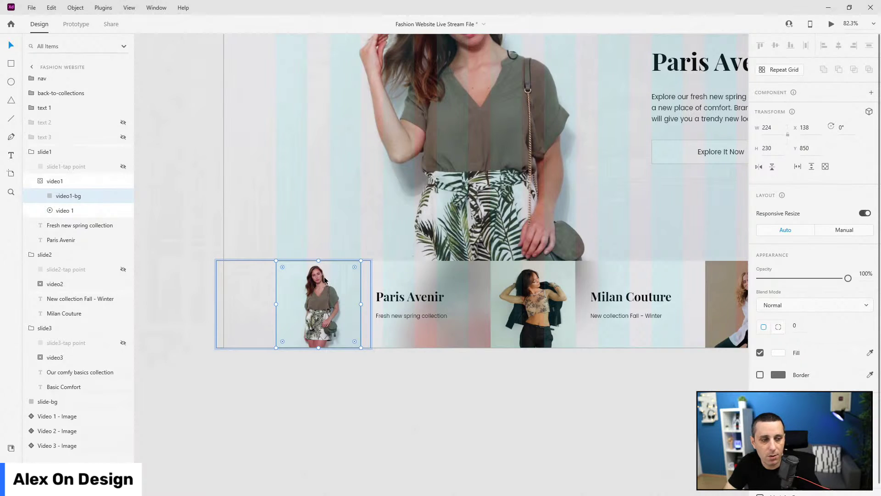
scroll(327, 282, up, 3)
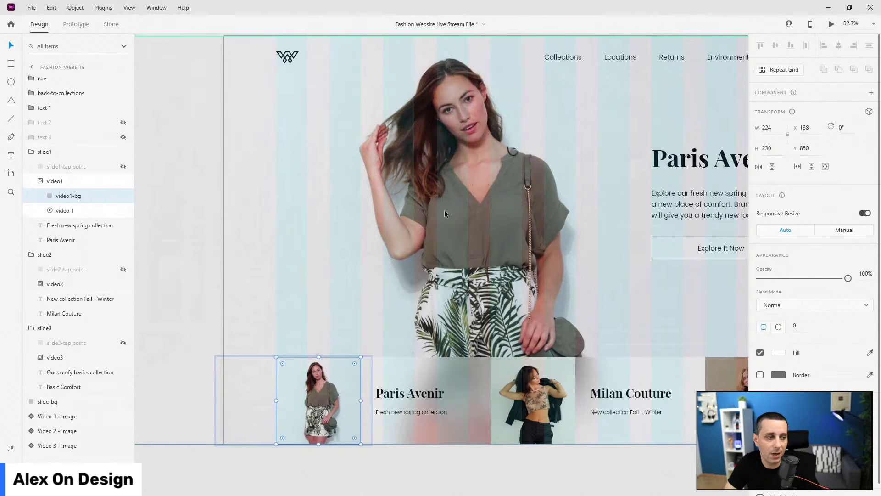
scroll(330, 230, down, 3)
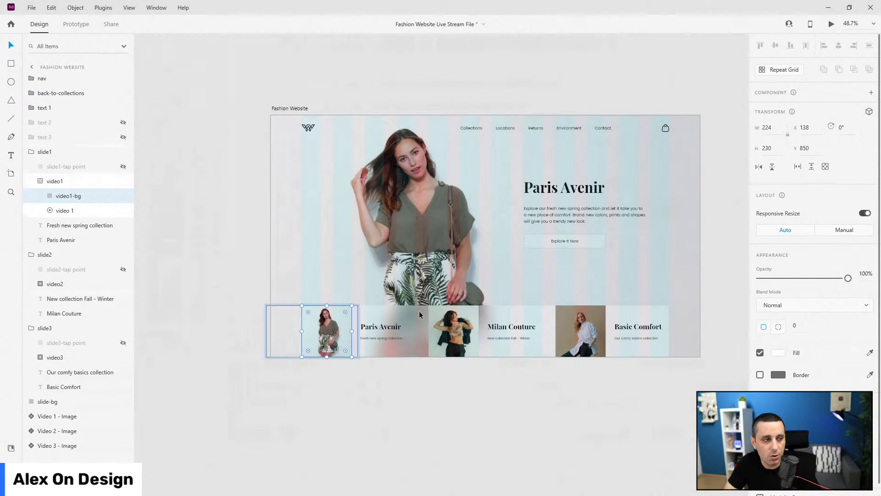
click(9, 448)
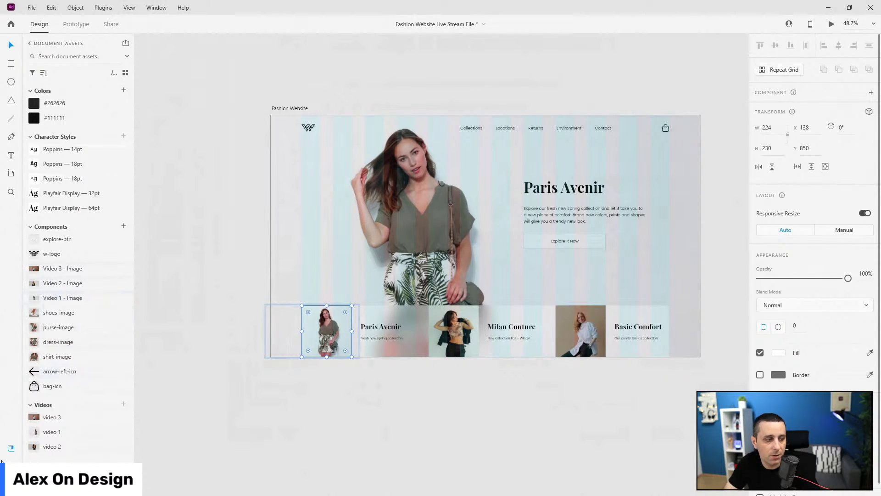
key(ctrl+y)
Set a custom poster image for the video 1 clip in slide1
click(63, 210)
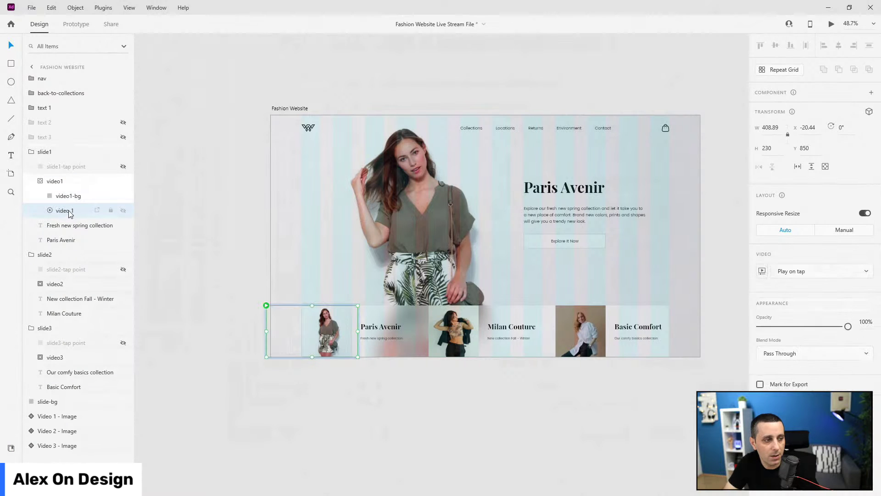
scroll(310, 345, up, 5)
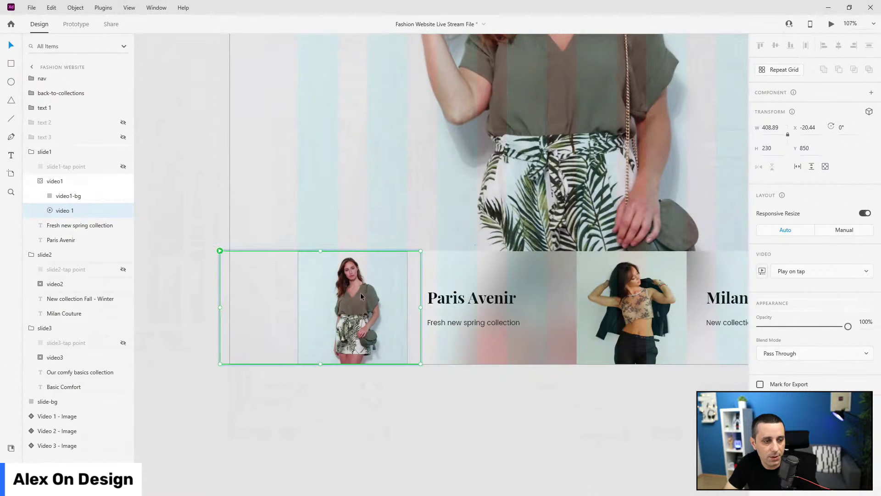
click(762, 272)
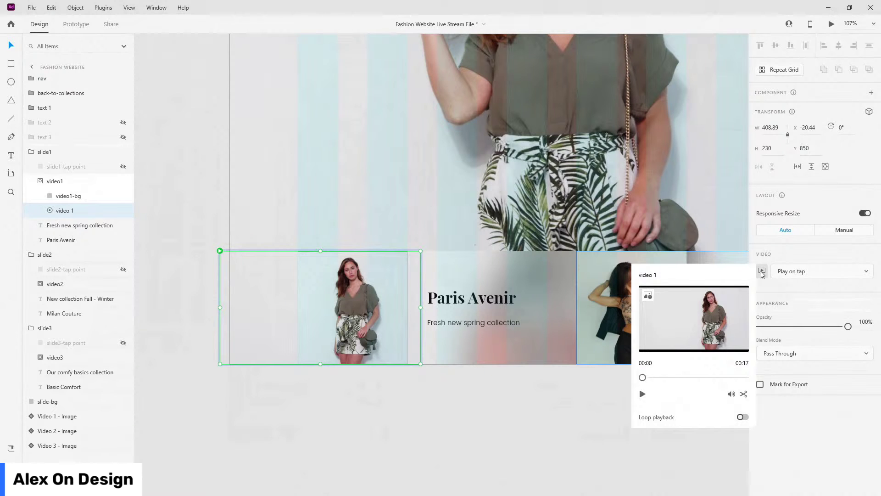
click(647, 296)
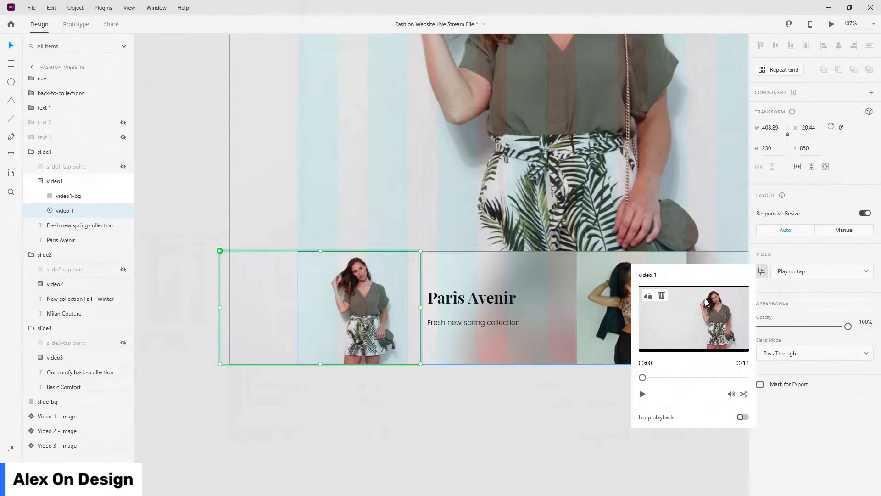
Set a custom poster image for the video 2 clip inside the video2 group of slide2
key(alt)
scroll(343, 206, down, 3)
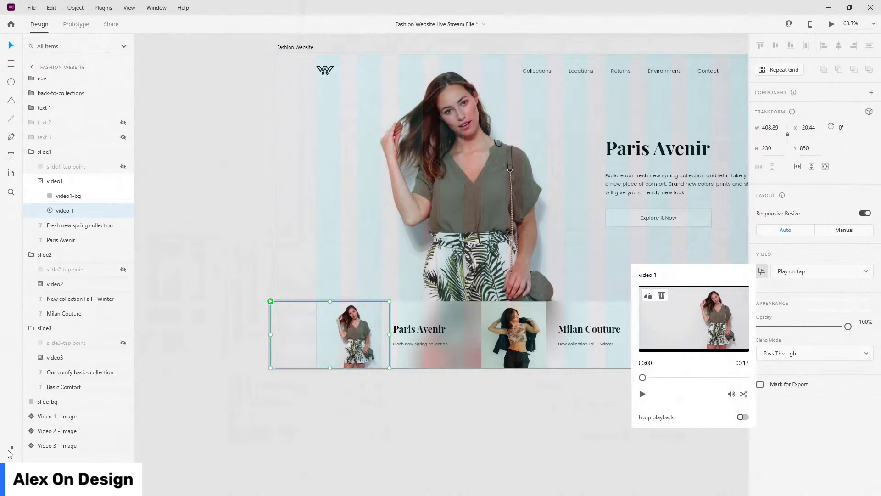
click(11, 448)
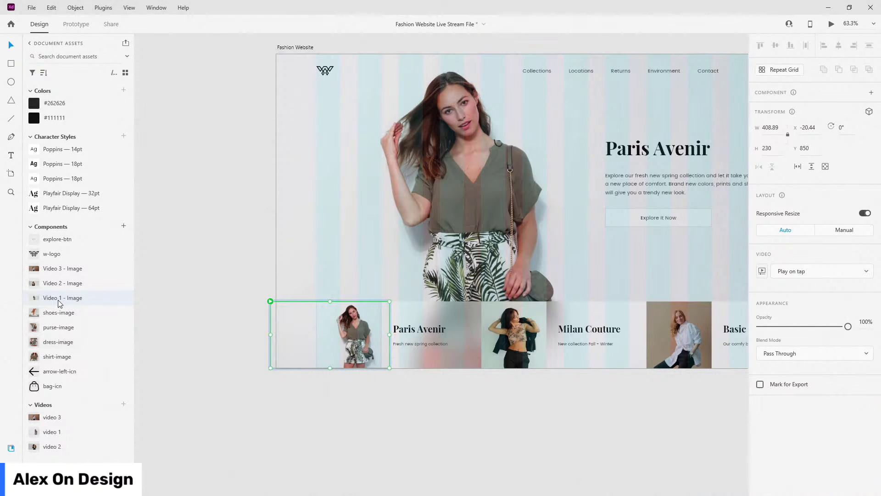
click(493, 343)
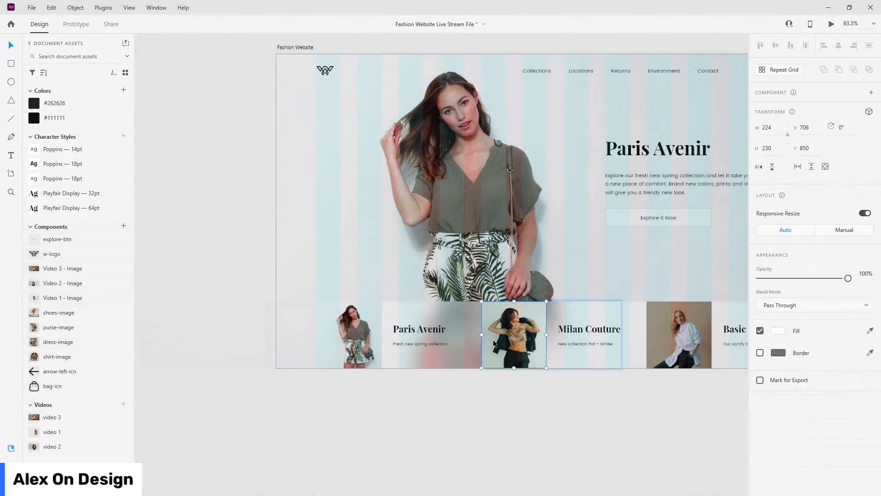
click(11, 466)
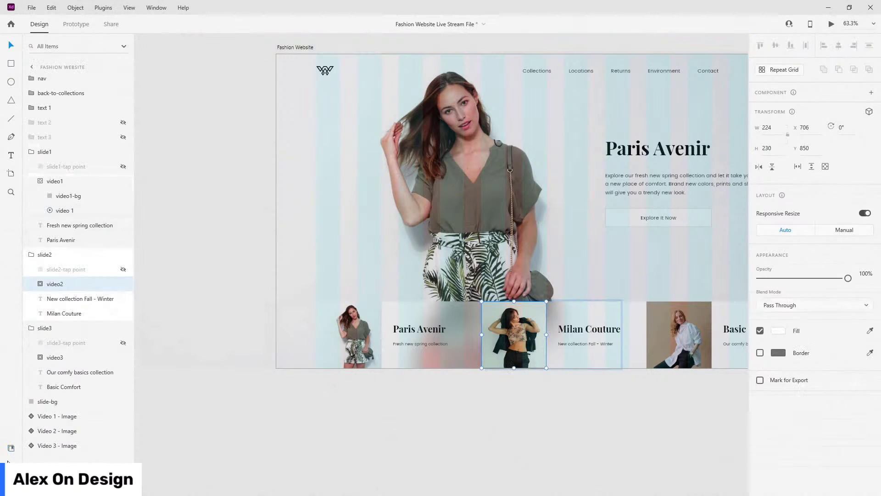
click(41, 284)
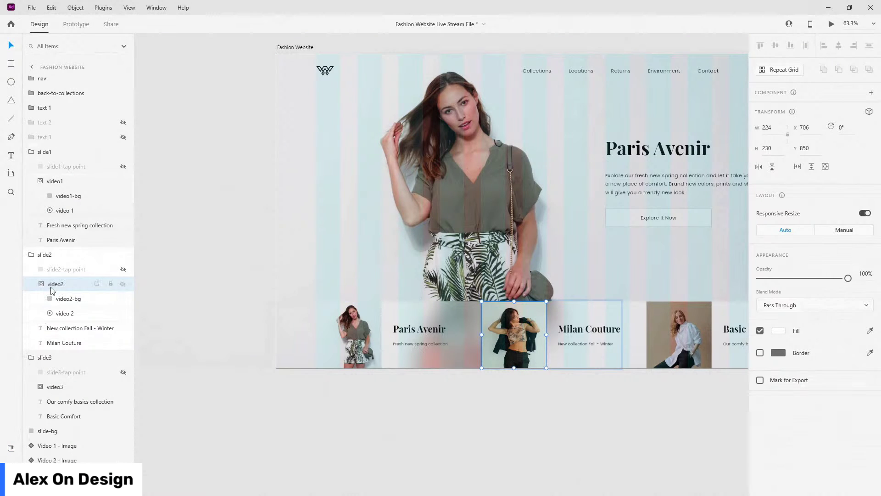
click(60, 313)
scroll(216, 298, down, 3)
scroll(448, 320, up, 3)
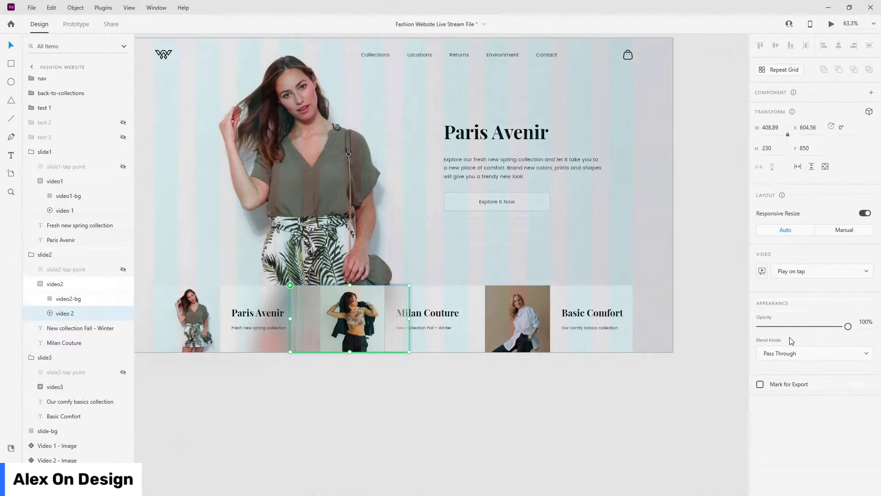
click(763, 271)
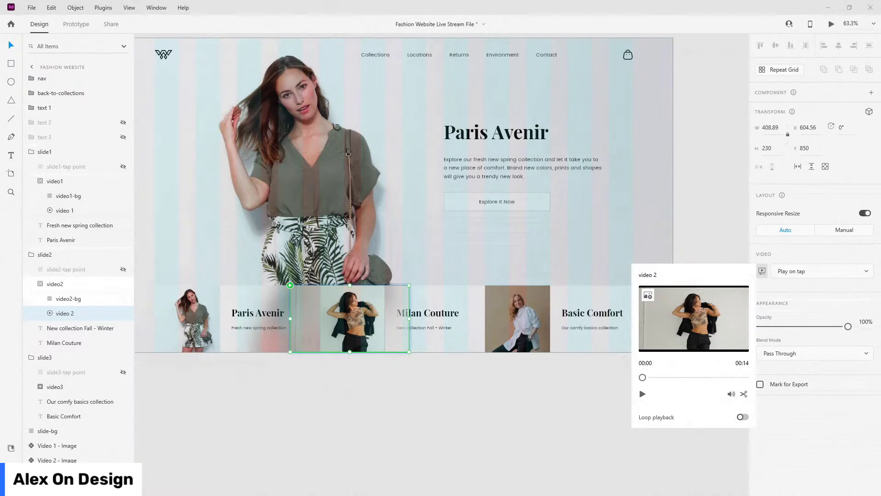
click(648, 295)
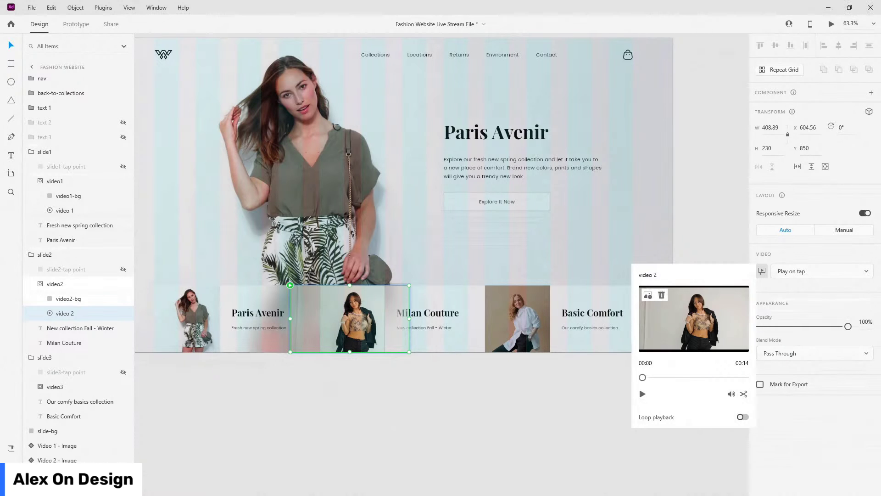
Set a custom poster image for the video 3 clip in slide3 and clear the selection
click(510, 330)
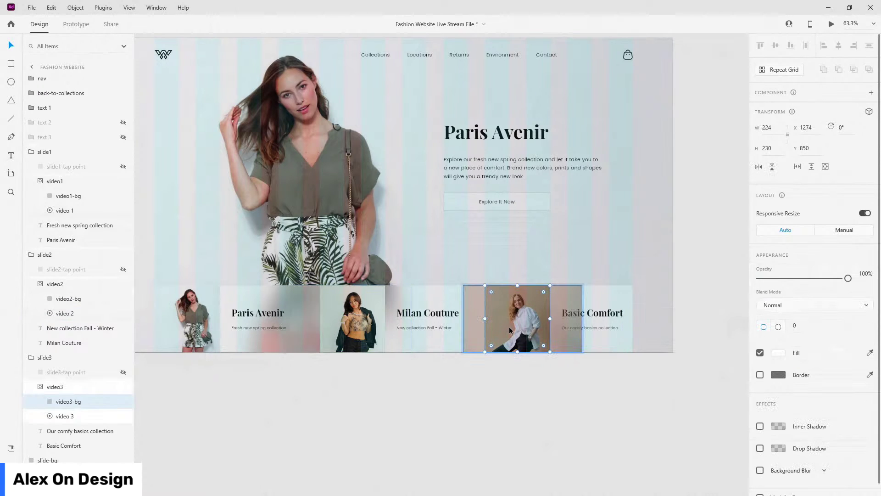
click(70, 415)
click(762, 272)
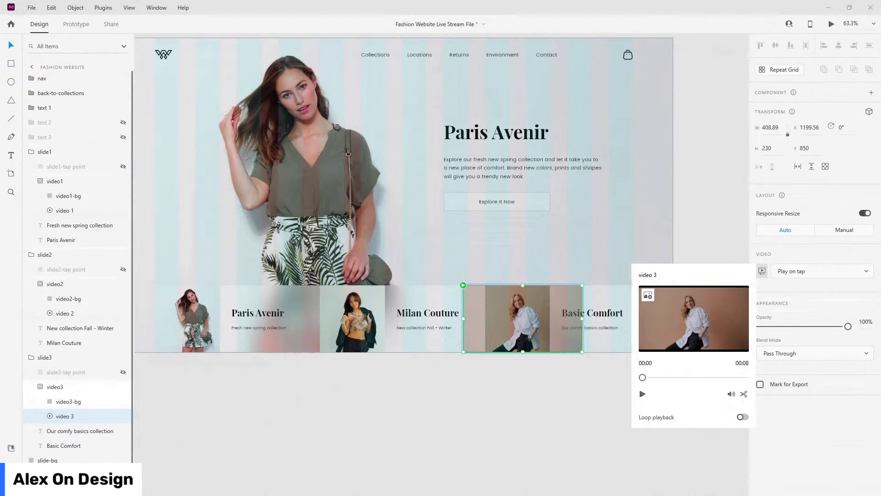
click(647, 295)
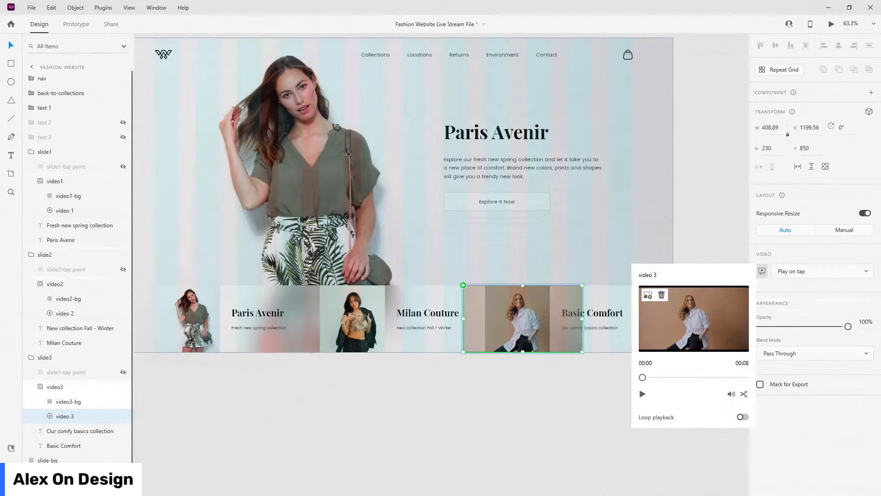
click(548, 401)
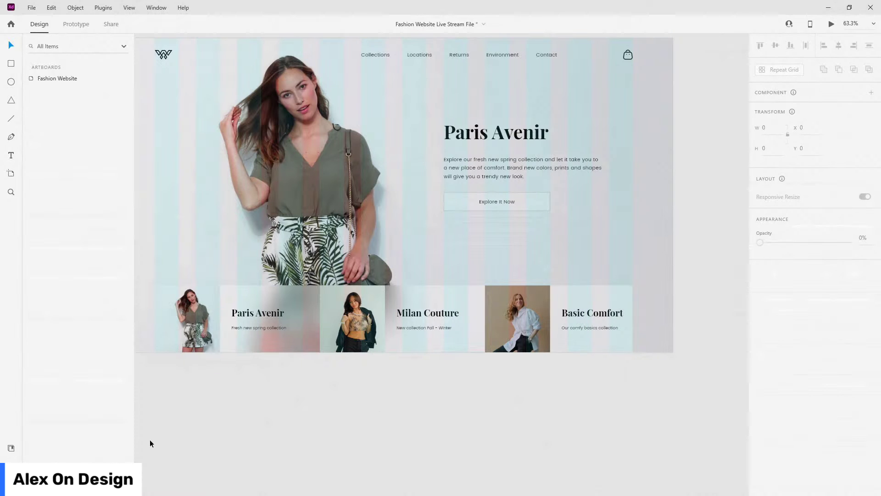
Preview the Fashion Website artboard to check the hero and its three slides, and close the preview
scroll(720, 357, down, 3)
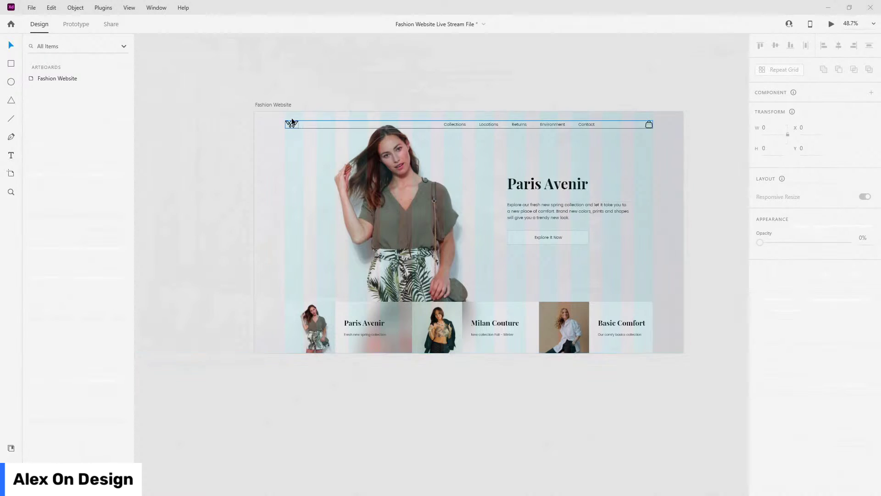
click(285, 105)
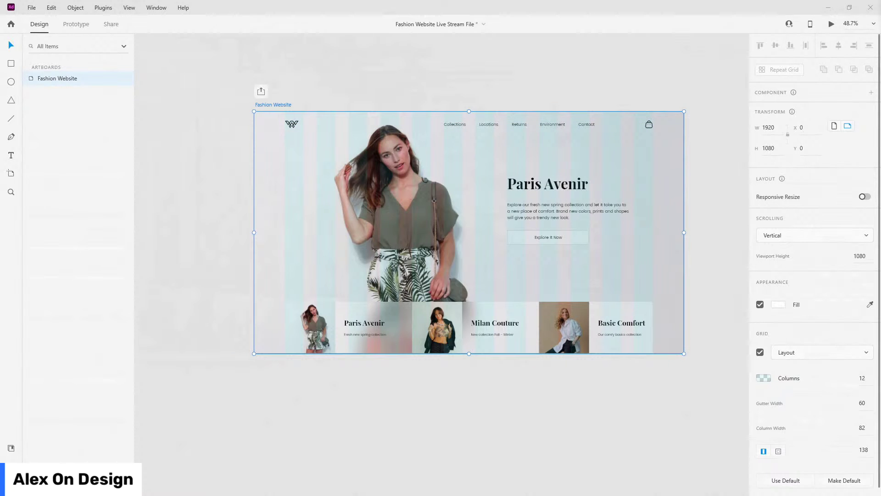
key(ctrl+Return)
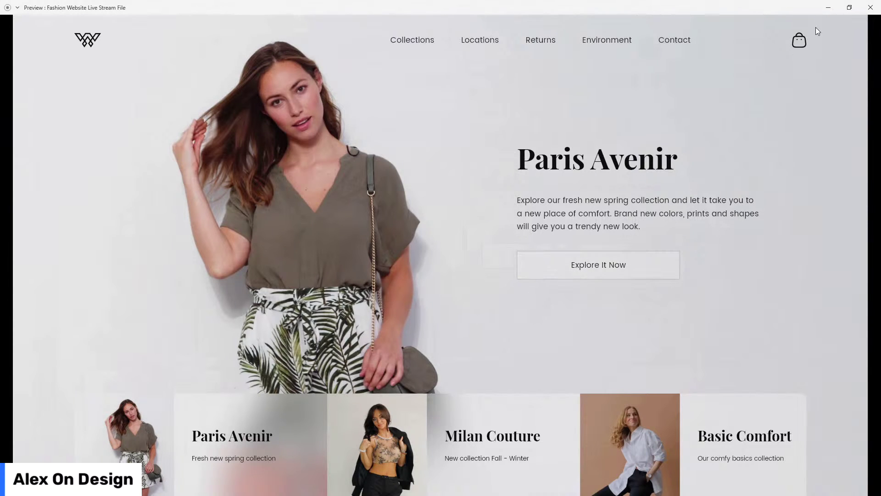
click(870, 7)
Shift the video 1 clip slightly left inside its slide1 mask, to about X -40
scroll(307, 346, up, 6)
scroll(303, 275, up, 2)
click(346, 262)
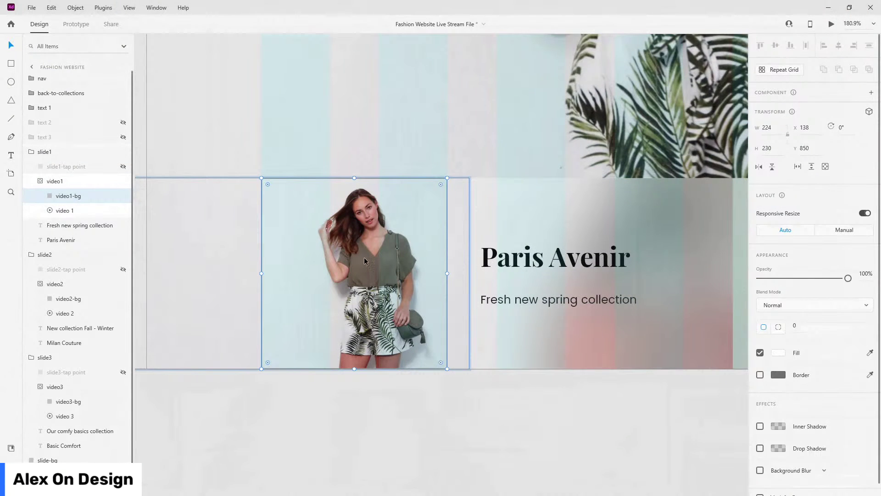
click(366, 260)
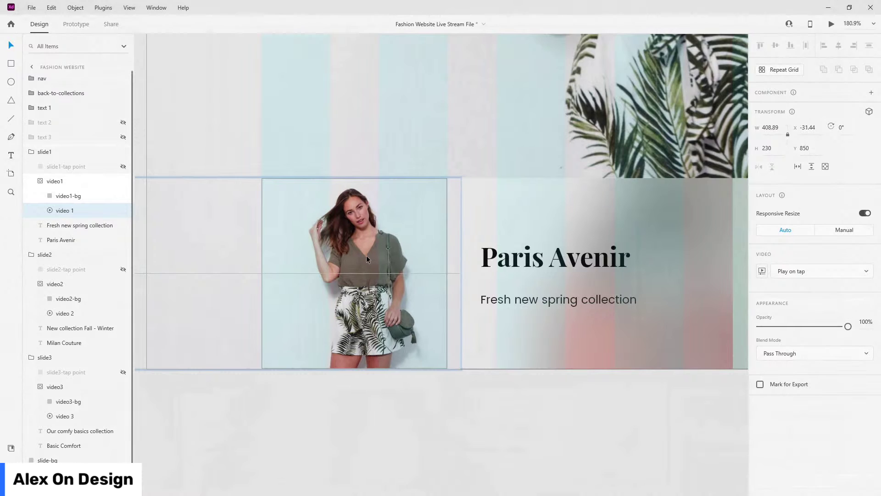
drag(362, 256, 359, 255)
Shift the video 2 clip left inside its slide2 mask, to about X 594
scroll(332, 266, down, 5)
scroll(541, 285, up, 5)
click(558, 276)
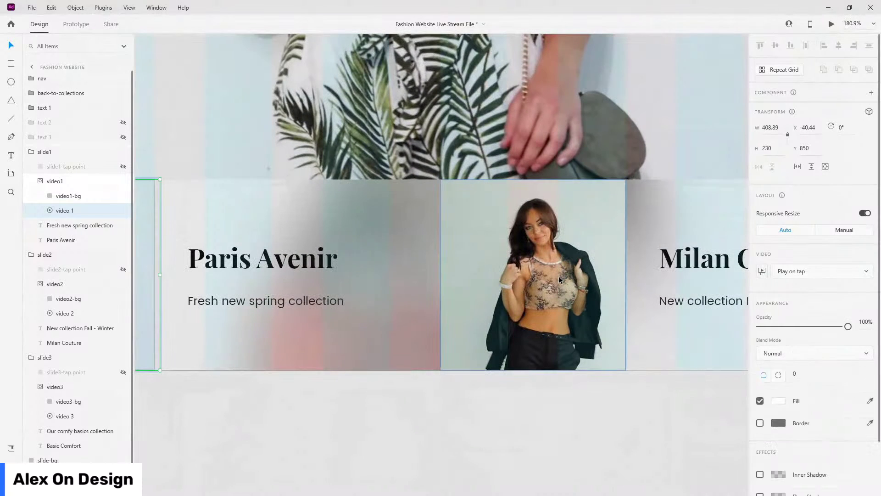
click(82, 313)
drag(526, 264, 518, 264)
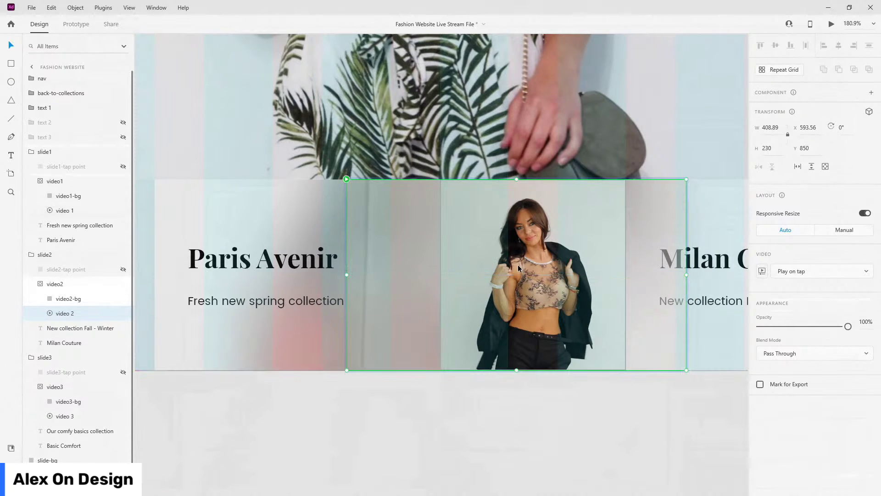
Collapse the slide1, slide2 and slide3 groups in the layer list and save the document
scroll(307, 287, down, 2)
scroll(307, 287, down, 3)
scroll(535, 319, up, 4)
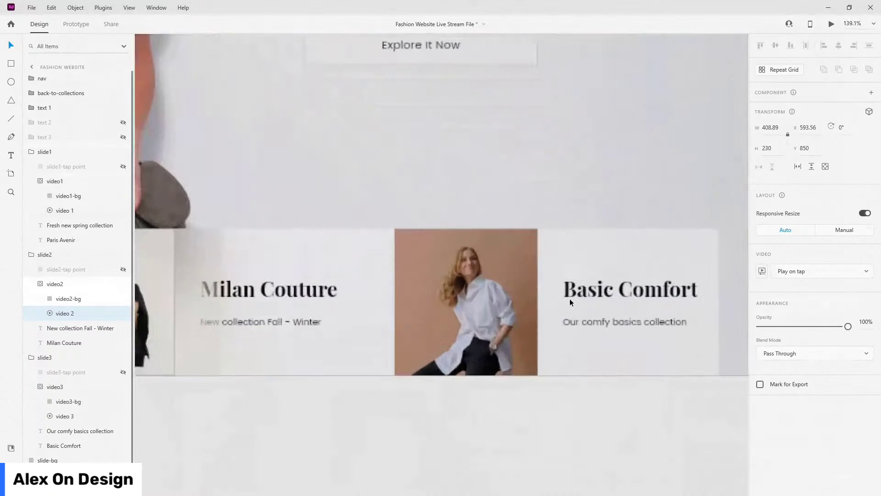
scroll(535, 319, down, 4)
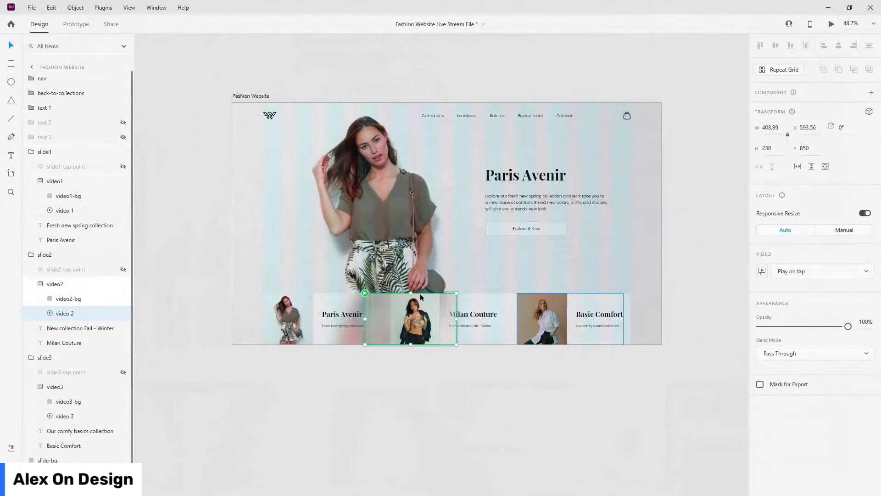
click(50, 284)
click(28, 255)
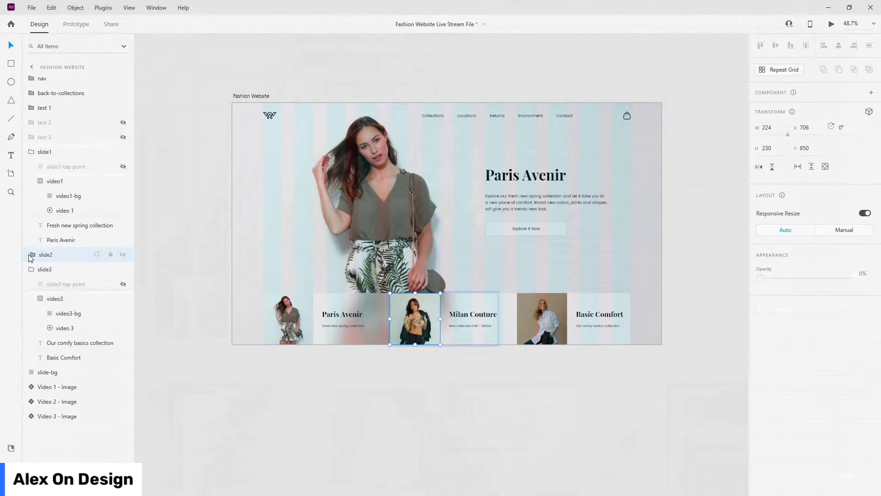
click(33, 256)
click(40, 297)
click(33, 269)
click(40, 180)
click(34, 152)
scroll(298, 257, down, 3)
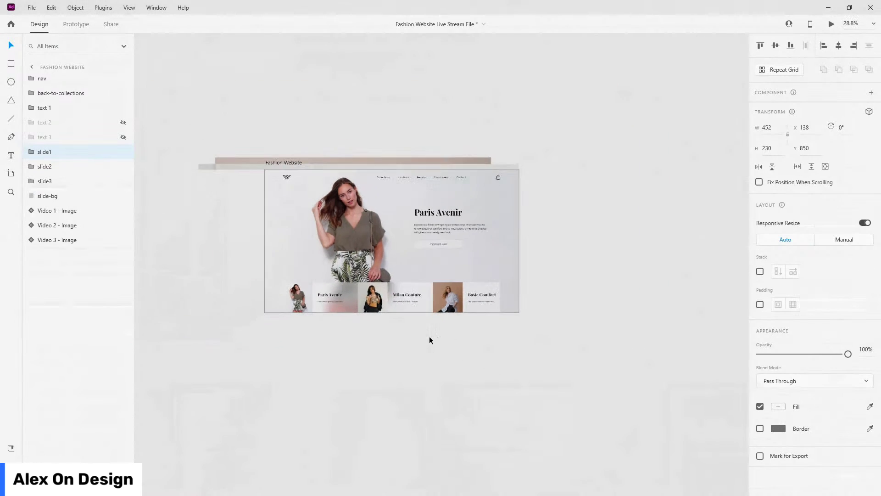
click(432, 345)
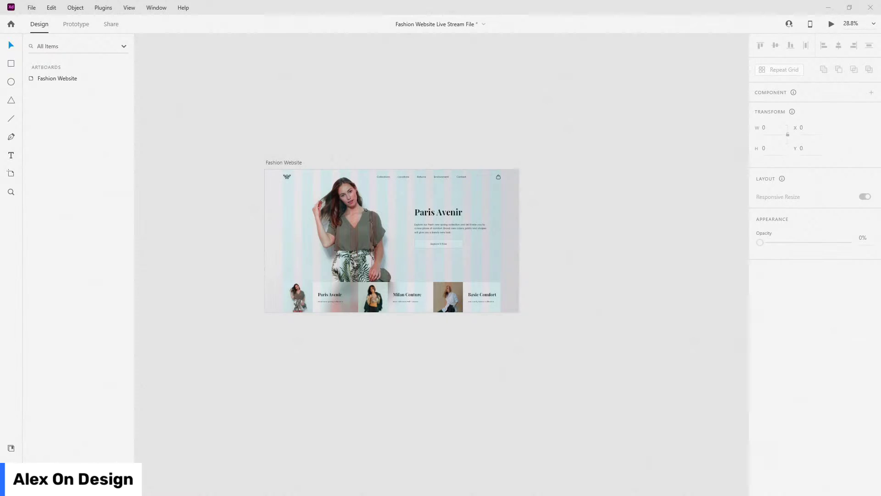
key(ctrl+s)
Group slide1, slide2, slide3 and slide-bg together and name the group "slides"
scroll(383, 290, up, 3)
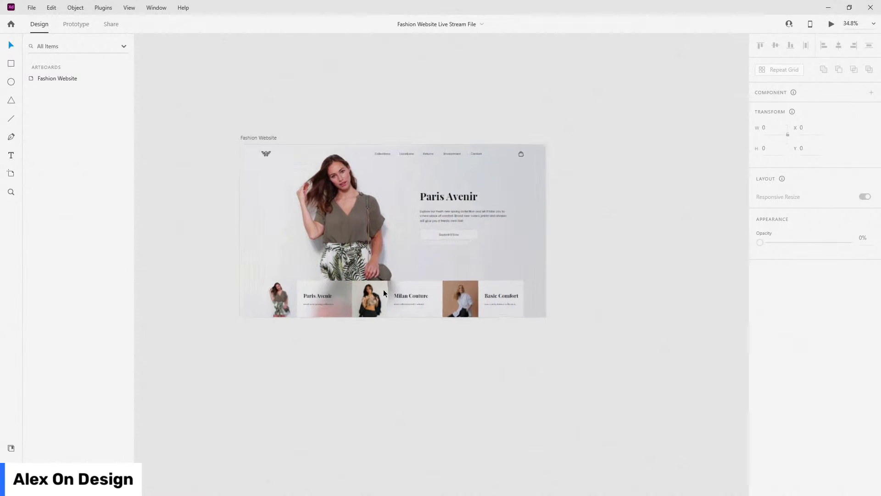
click(423, 308)
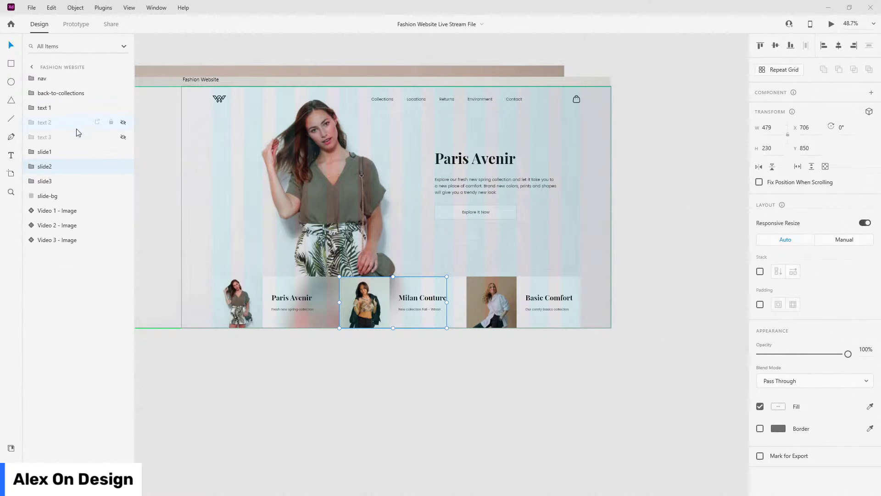
click(62, 152)
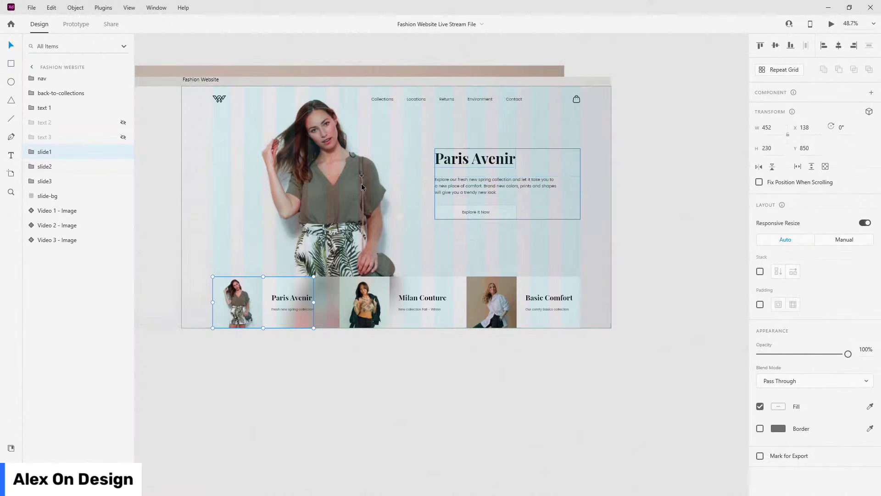
shift+click(45, 181)
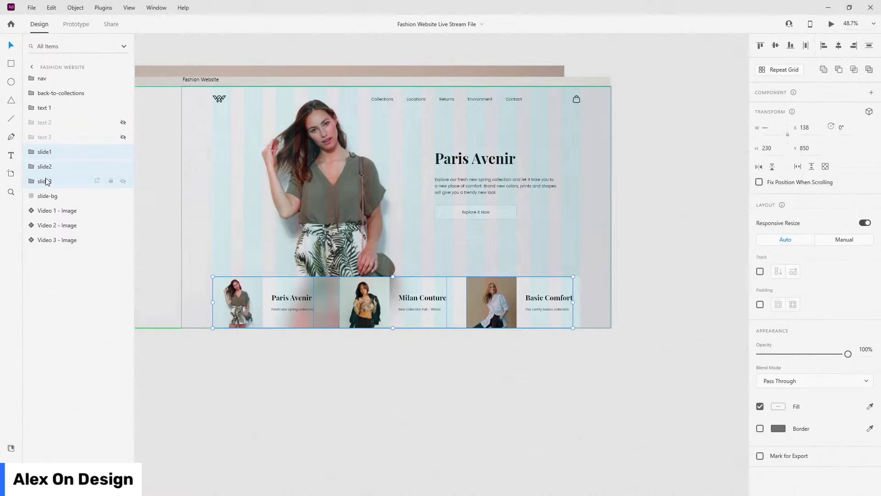
shift+click(78, 199)
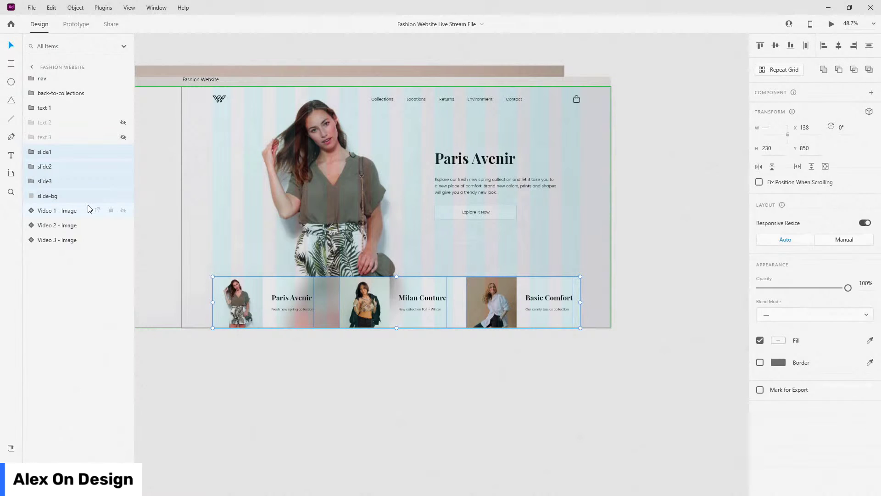
key(ctrl+g)
text(slid)
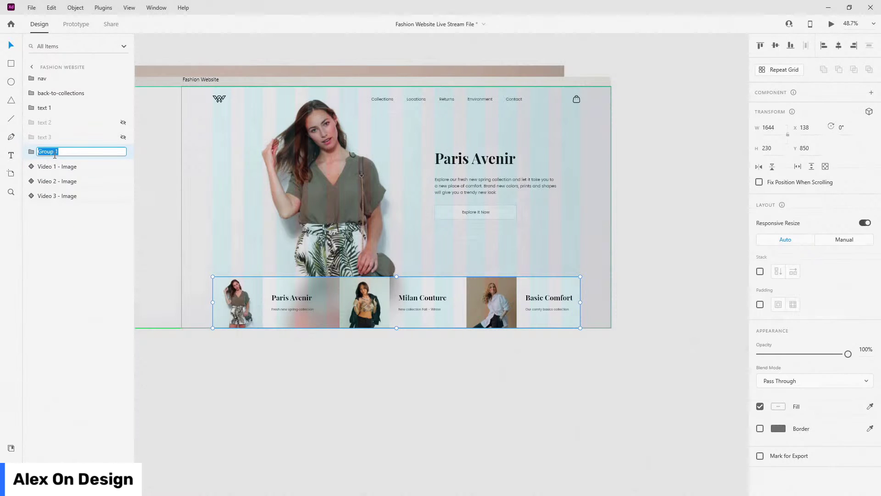
text(es)
key(Return)
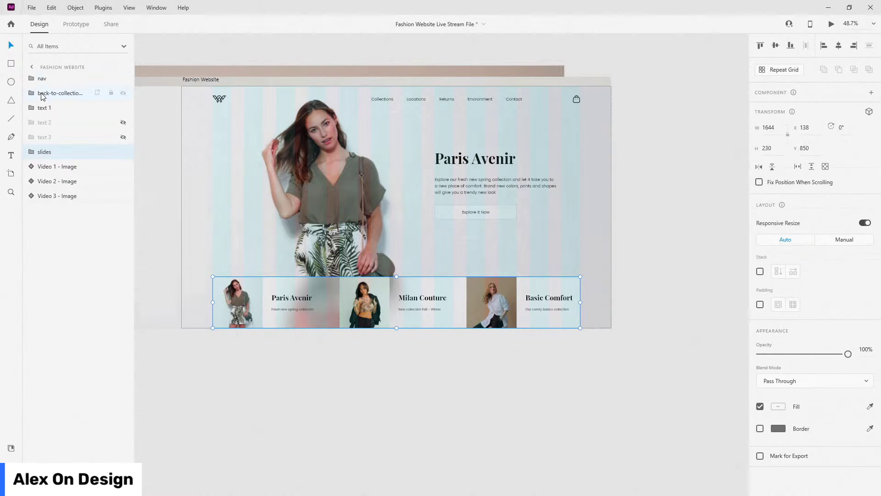
Group the text 1, text 2 and text 3 layers together and name the group "text"
click(49, 109)
shift+click(69, 139)
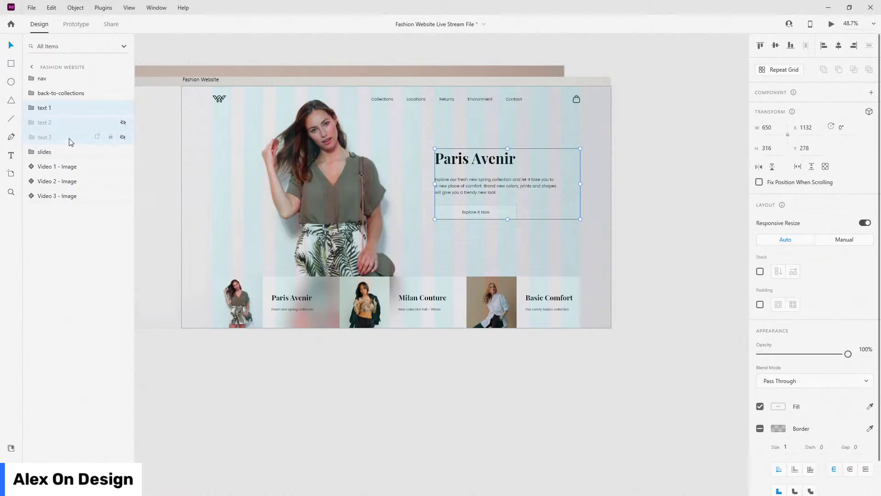
key(ctrl+g)
double_click(46, 112)
text(text)
key(Return)
Center the text group vertically against a temporary rectangle about 204 by 776 spanning from the navigation to the slides, and delete the rectangle
click(11, 63)
scroll(390, 132, up, 3)
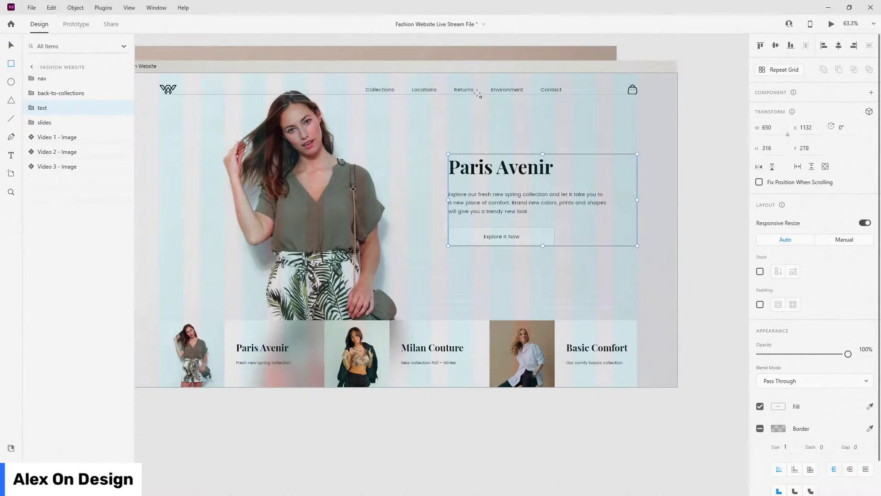
drag(479, 95, 537, 319)
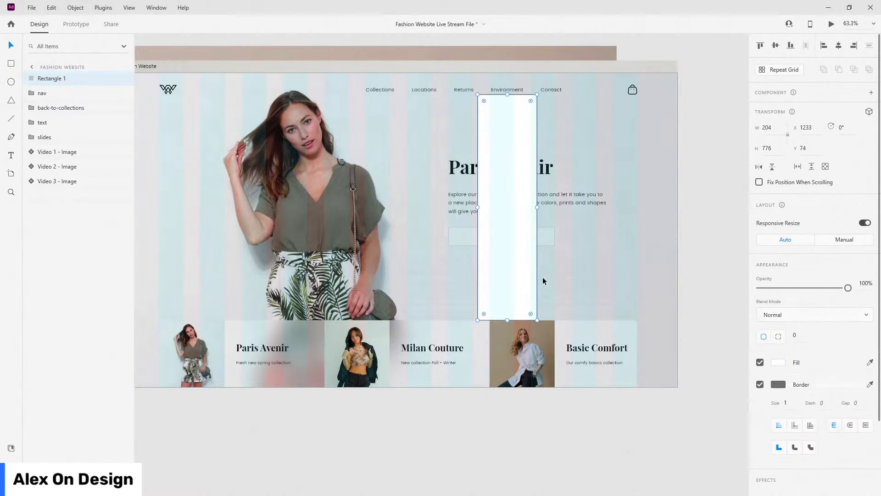
shift+click(572, 200)
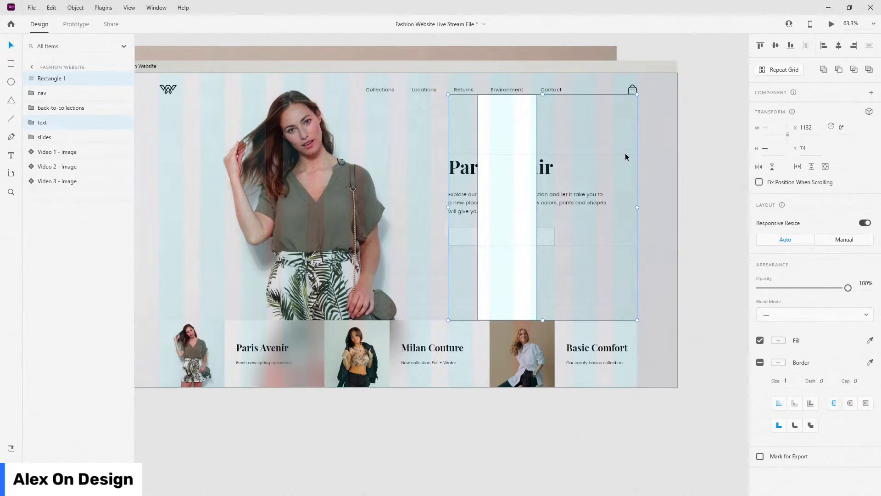
click(775, 45)
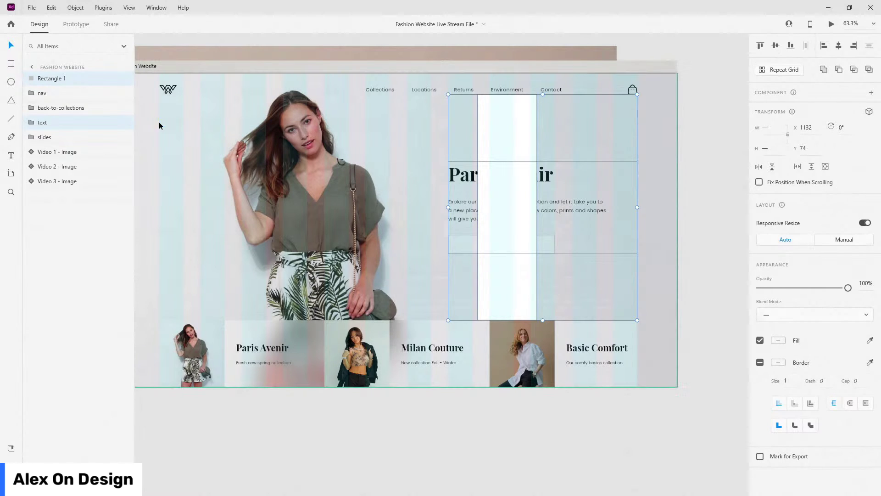
click(62, 78)
key(Delete)
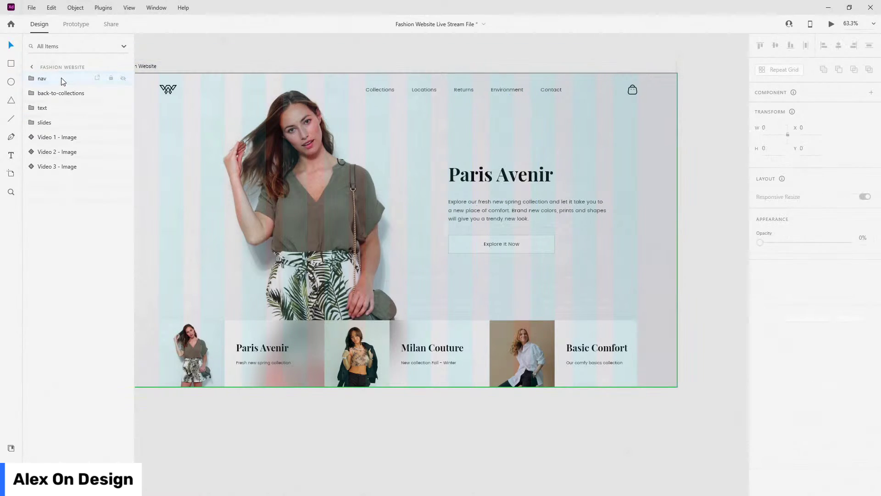
Preview the artboard to check the vertical placement of the hero text, and close the preview
key(ctrl+Return)
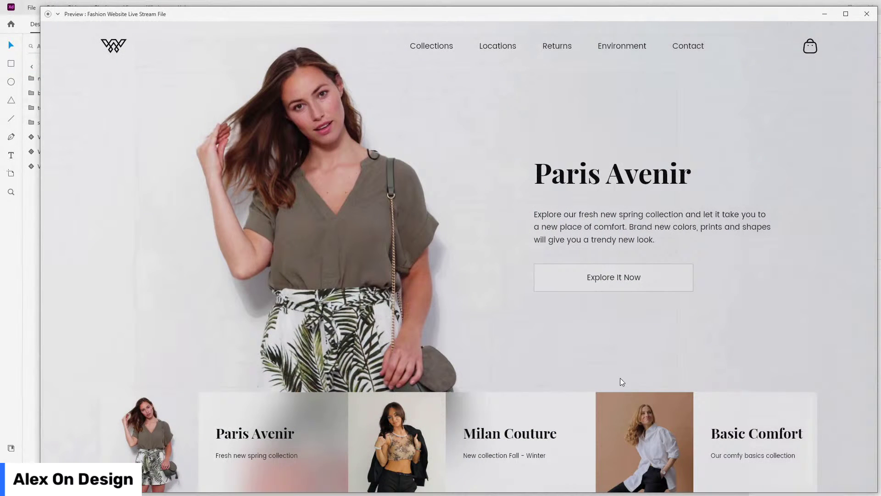
click(867, 14)
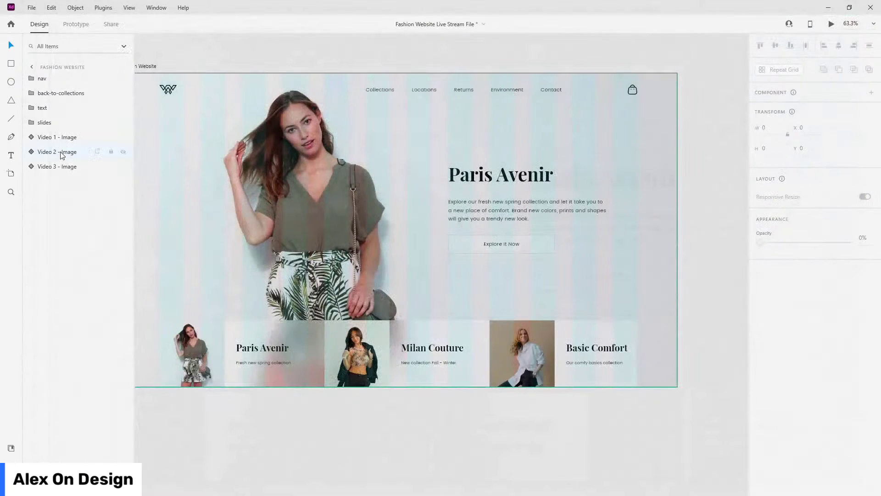
scroll(594, 269, down, 2)
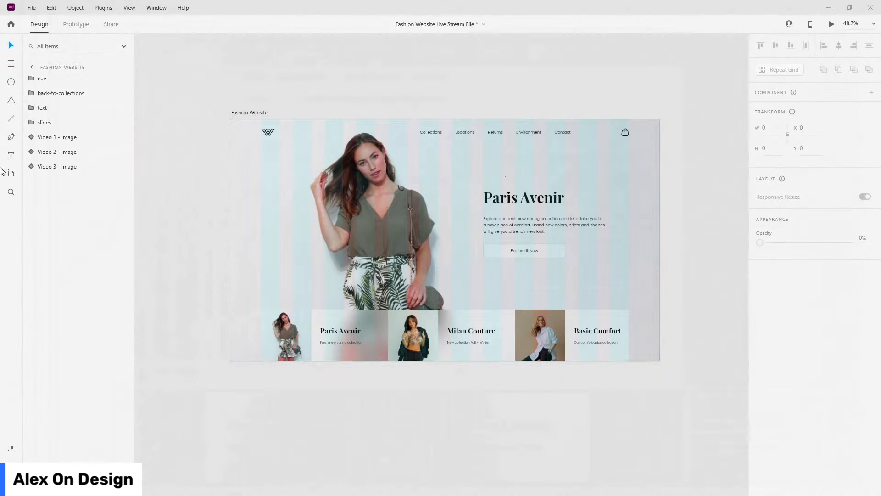
Place the shoes-image component over the hero text, and purse-image, dress-image and shirt-image in a row above the slides
click(9, 448)
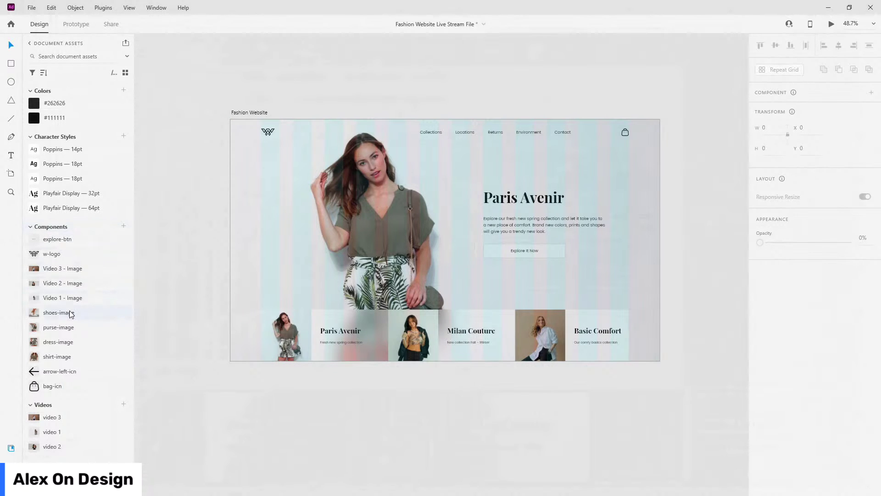
drag(71, 316, 545, 212)
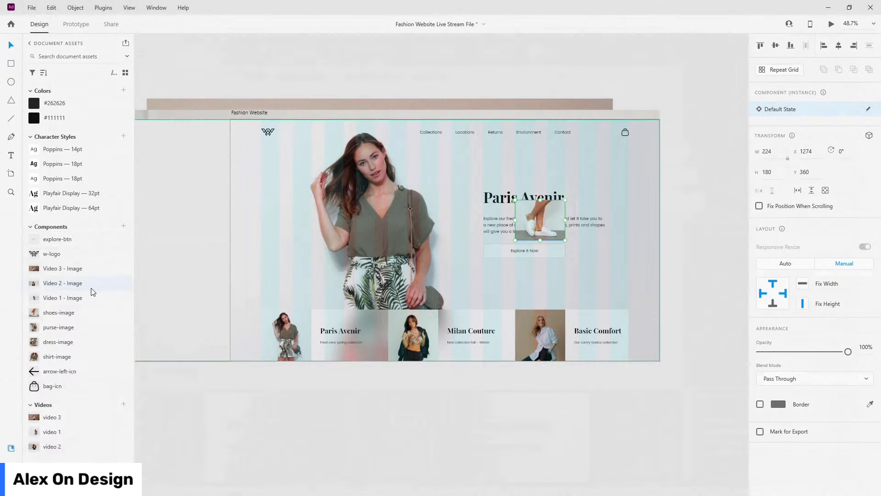
click(62, 331)
shift+click(66, 356)
drag(68, 335, 364, 45)
drag(479, 64, 596, 288)
Rearrange the four product images into a two-by-two grid: shirt and dress above, purse and shoes below
scroll(647, 294, up, 3)
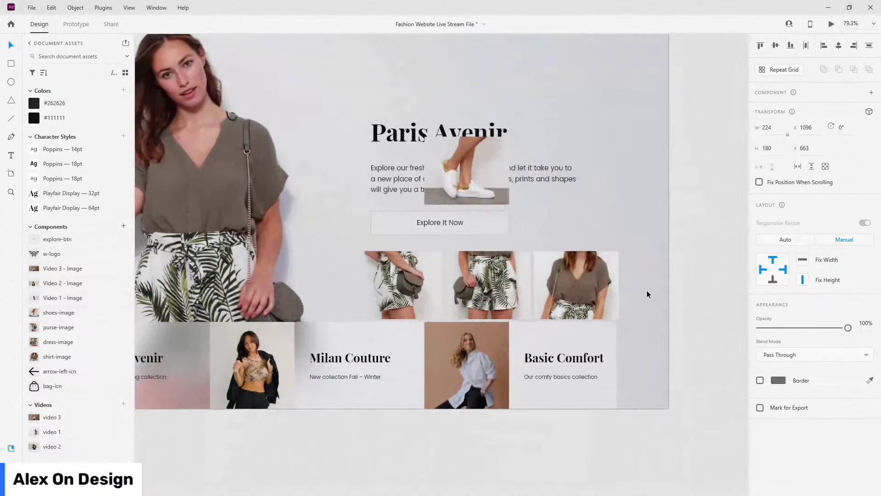
scroll(647, 293, down, 4)
drag(55, 314, 110, 307)
scroll(679, 277, up, 2)
scroll(679, 276, up, 1)
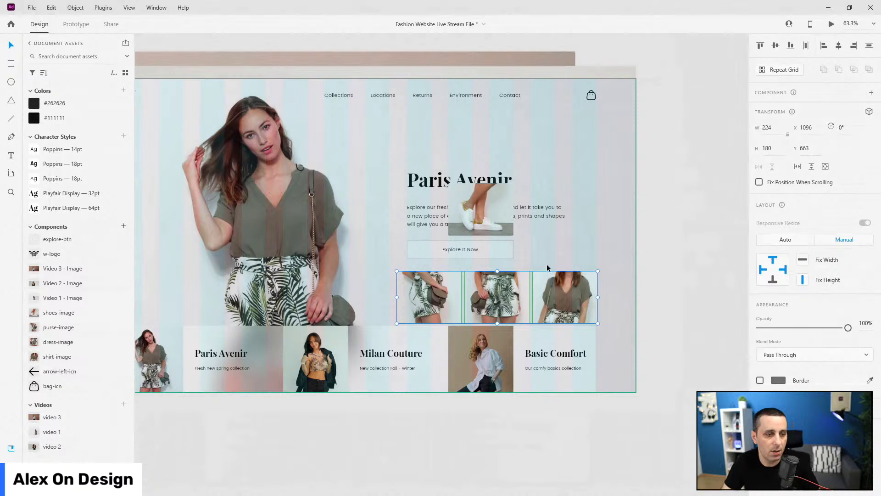
double_click(575, 296)
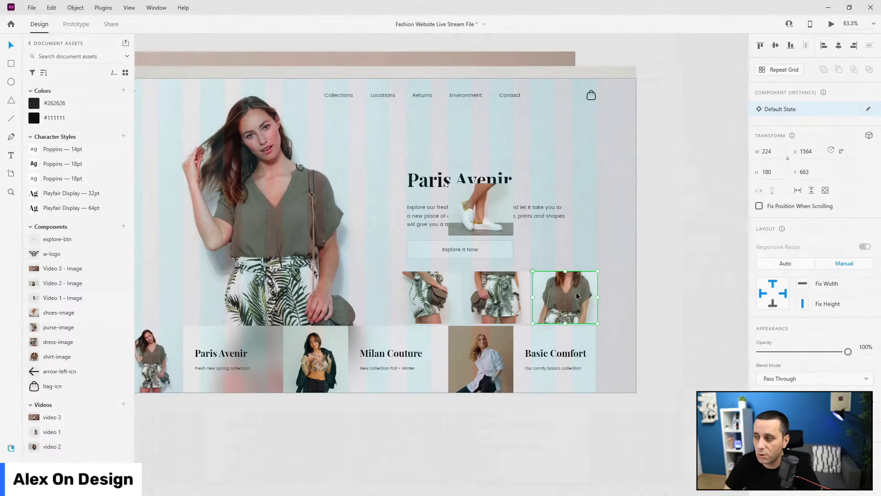
drag(573, 303, 397, 215)
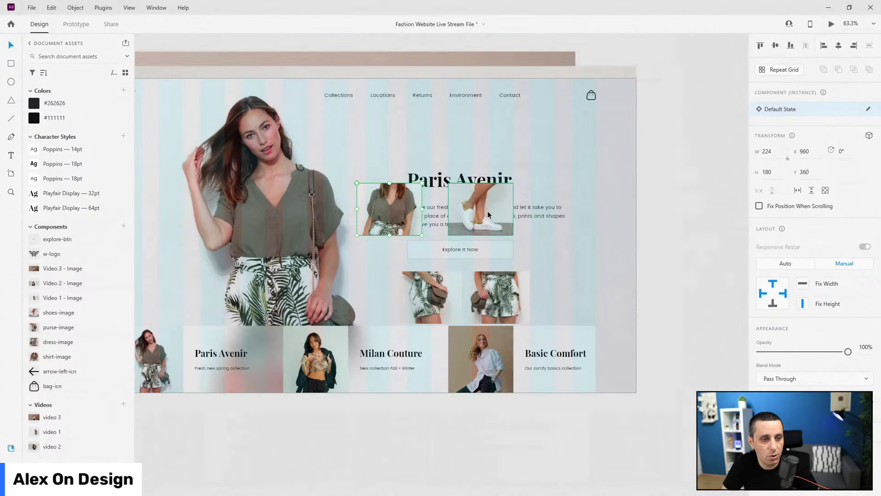
drag(487, 214, 590, 312)
drag(477, 296, 470, 184)
click(441, 290)
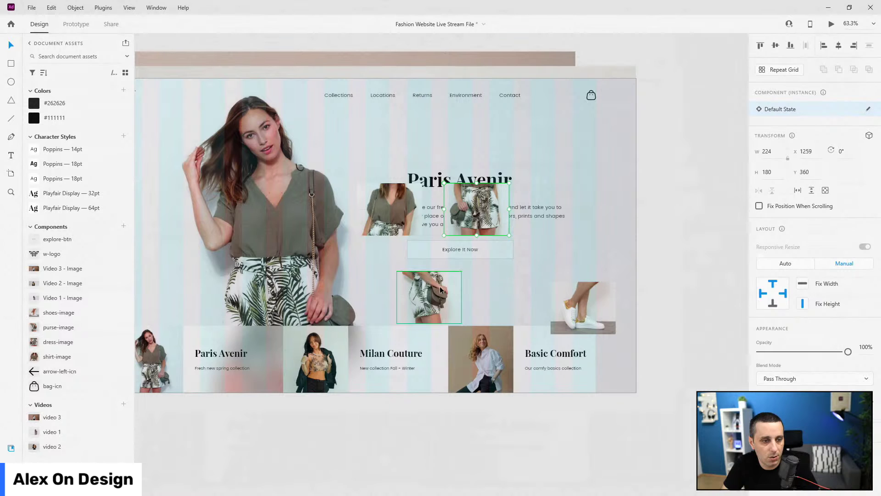
drag(441, 290, 397, 285)
drag(579, 305, 489, 286)
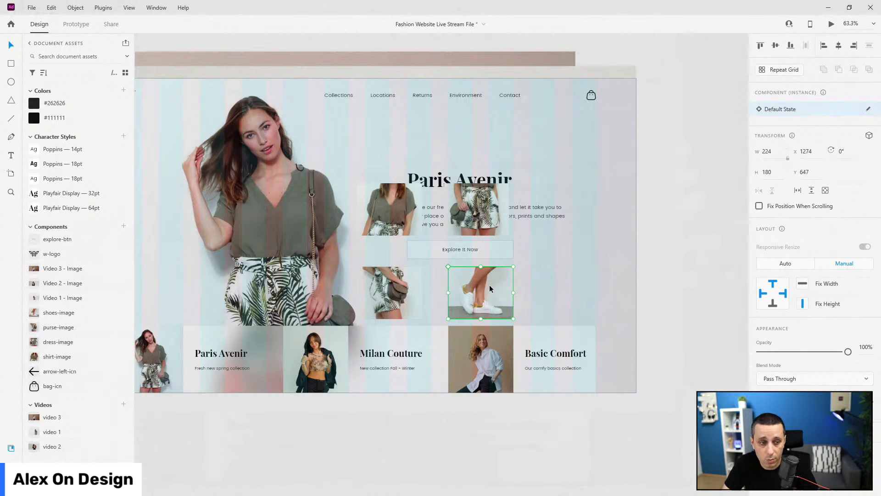
Delete the shoes, purse and dress images, keeping only the shirt image on the artboard
shift+click(414, 302)
shift+click(468, 223)
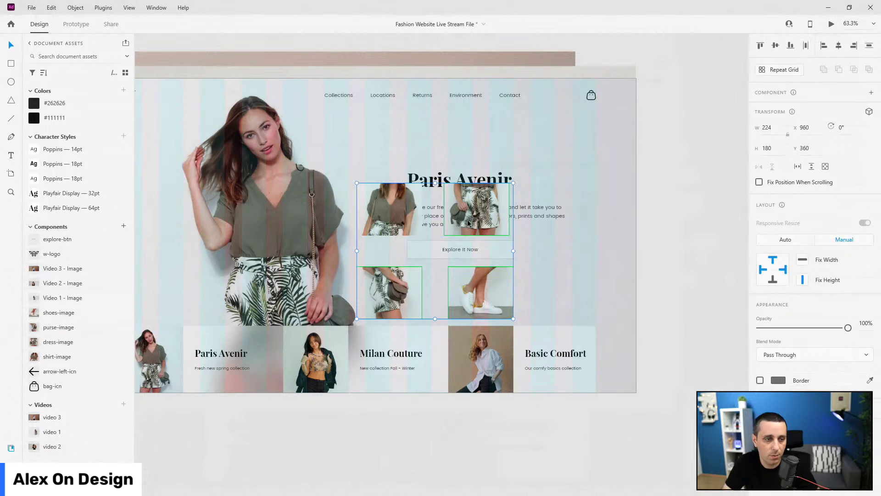
key(Delete)
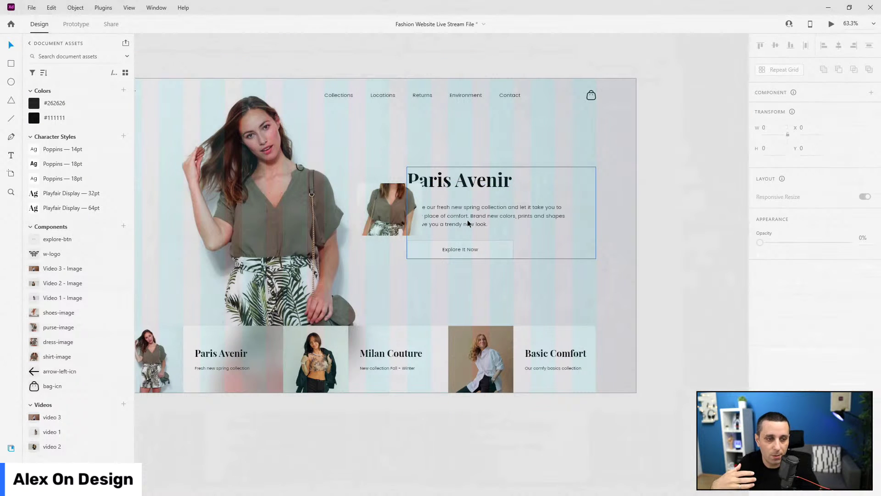
Hide the Video 1, Video 2 and Video 3 image layers and the text group
scroll(544, 222, down, 2)
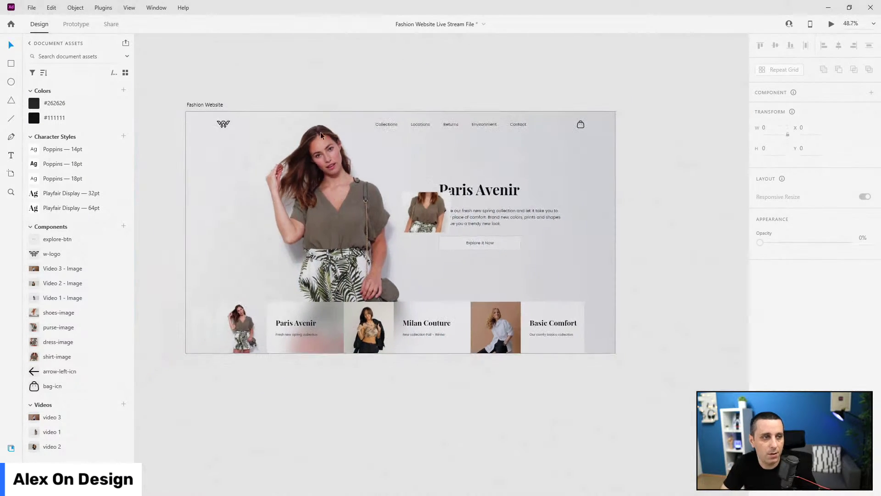
key(ctrl+y)
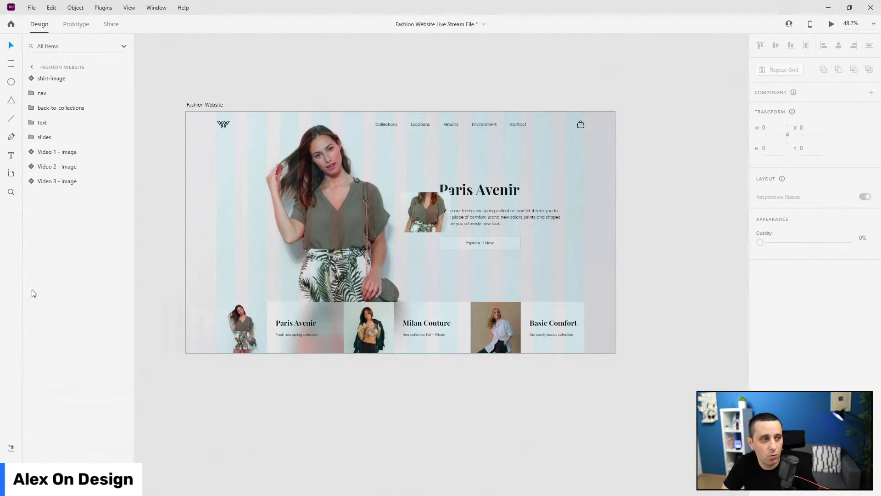
click(123, 151)
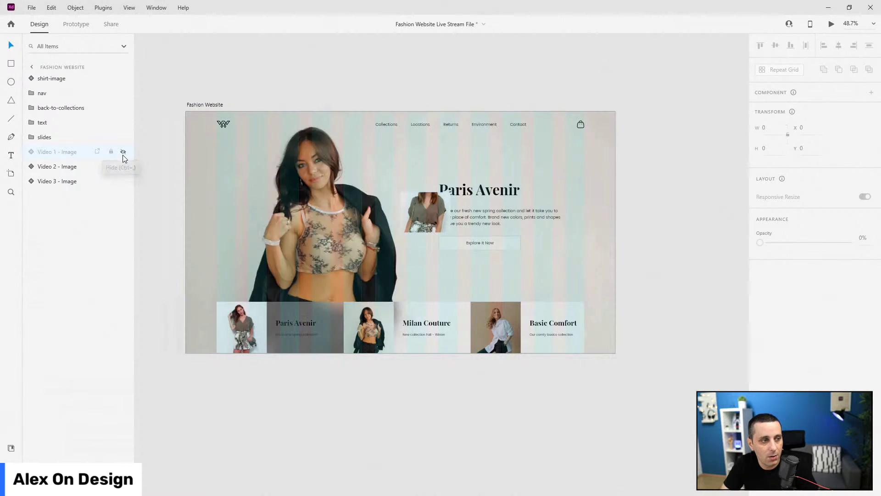
click(123, 166)
click(123, 181)
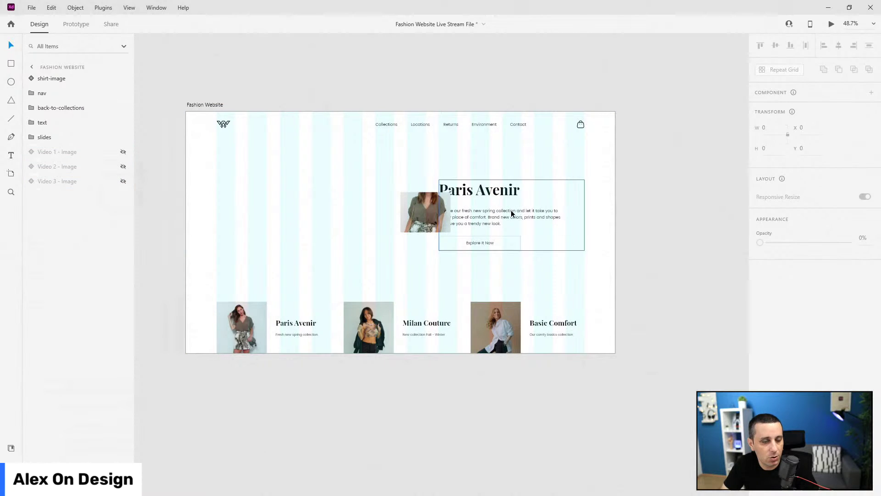
click(505, 193)
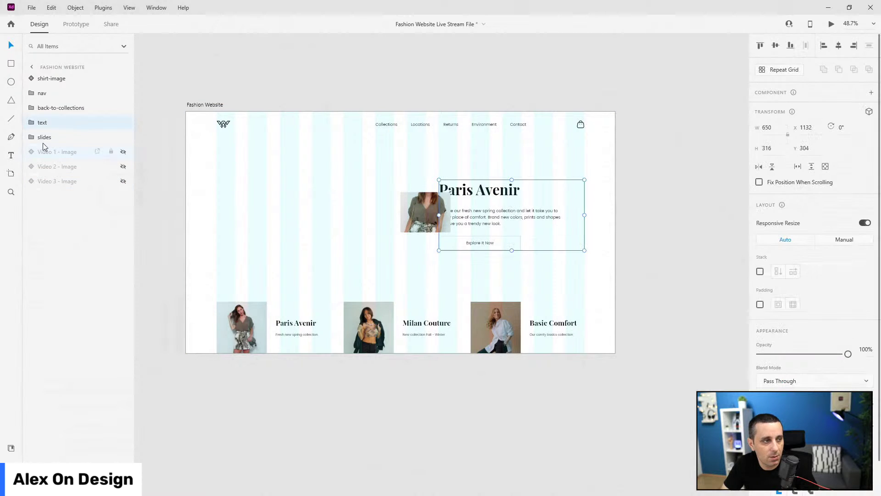
click(123, 122)
Move the shirt image below the navigation, in line with the Basic Comfort photo, at X 1274, Y 170
click(436, 212)
mouse_move(453, 200)
mouse_down()
mouse_move(489, 187)
mouse_move(458, 186)
mouse_up()
scroll(542, 197, up, 3)
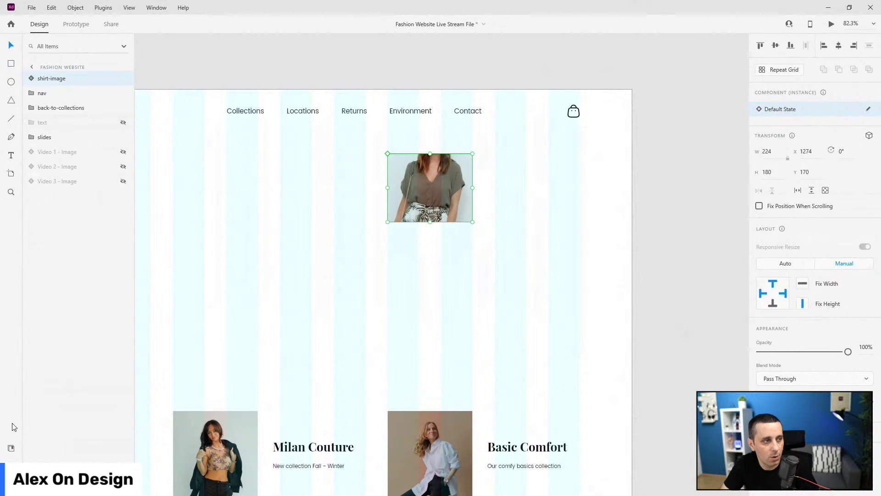
Add the product name "Navy Green Shirt" below the shirt image and apply the regular Poppins 18pt character style
click(388, 249)
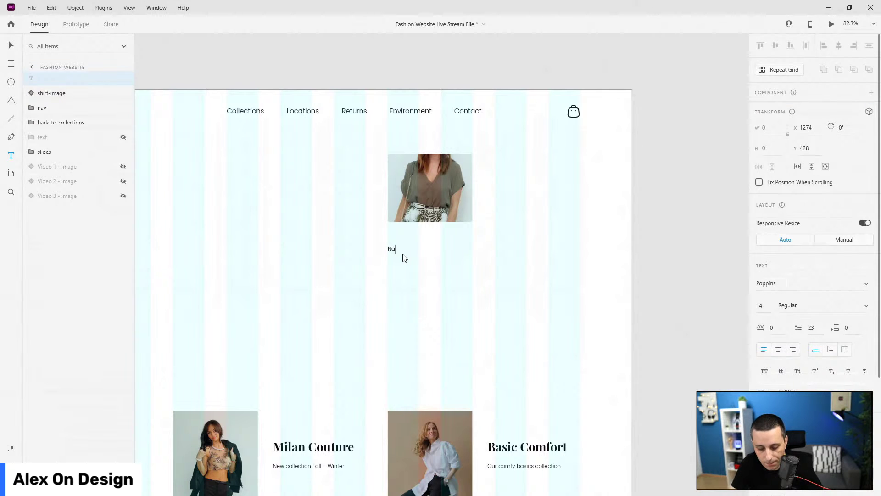
text(Navy Green Shirt)
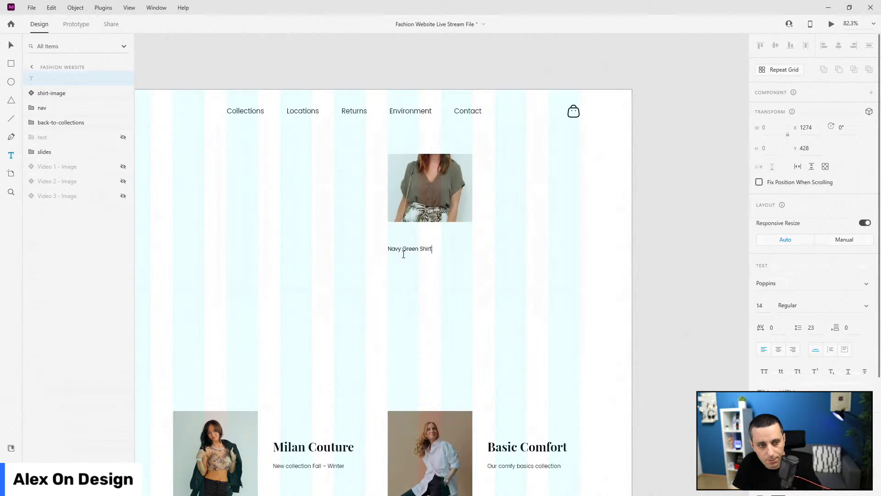
key(Escape)
click(10, 448)
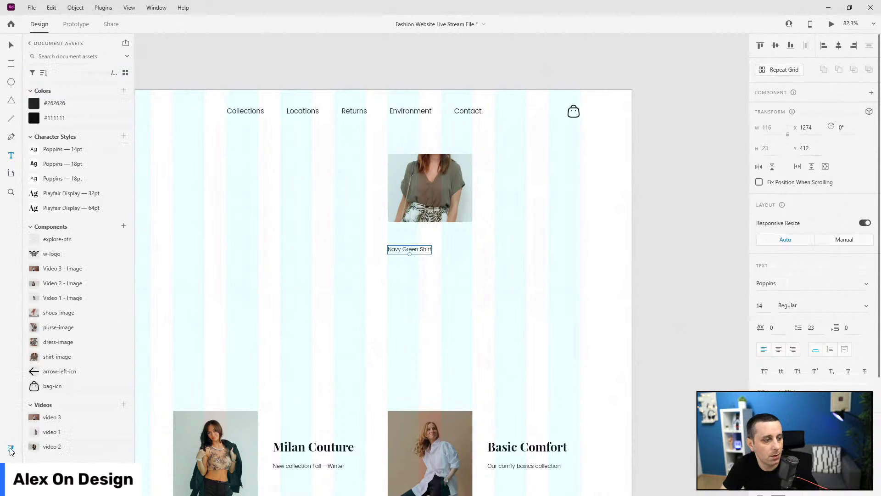
click(69, 178)
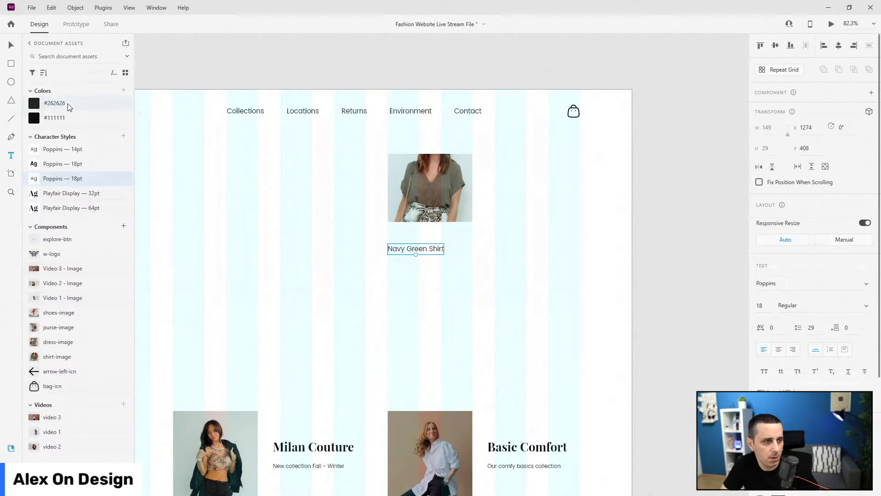
Duplicate the product name just below itself and change the copy's text to "$24"
click(12, 46)
drag(409, 249, 410, 270)
double_click(411, 270)
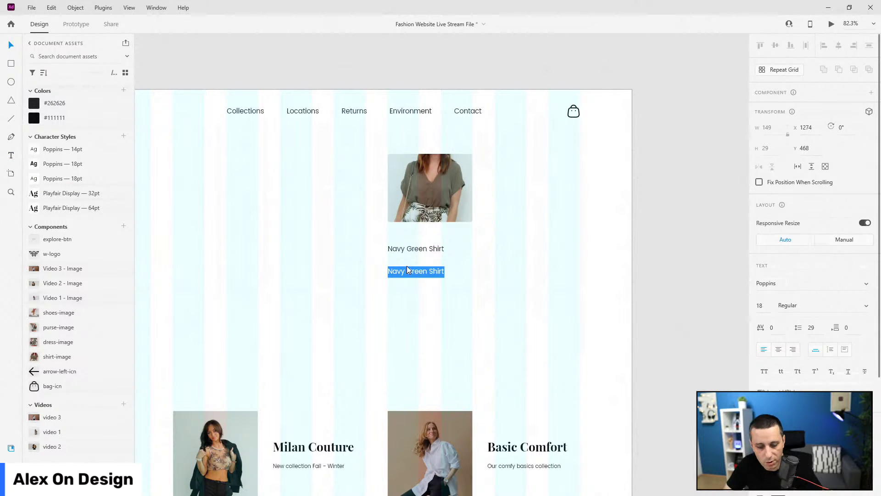
text($24)
key(Escape)
Group the shirt image, product name and price together and name the group "shirt"
shift+click(426, 252)
shift+click(431, 195)
key(ctrl+g)
key(ctrl+y)
double_click(49, 79)
text(shirt)
key(Return)
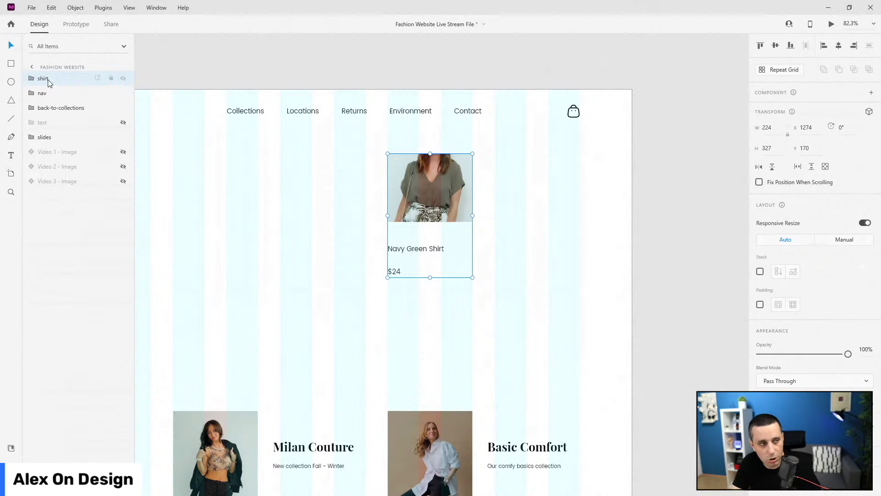
Turn the shirt group into a vertical stack with a spacing of 24
click(759, 272)
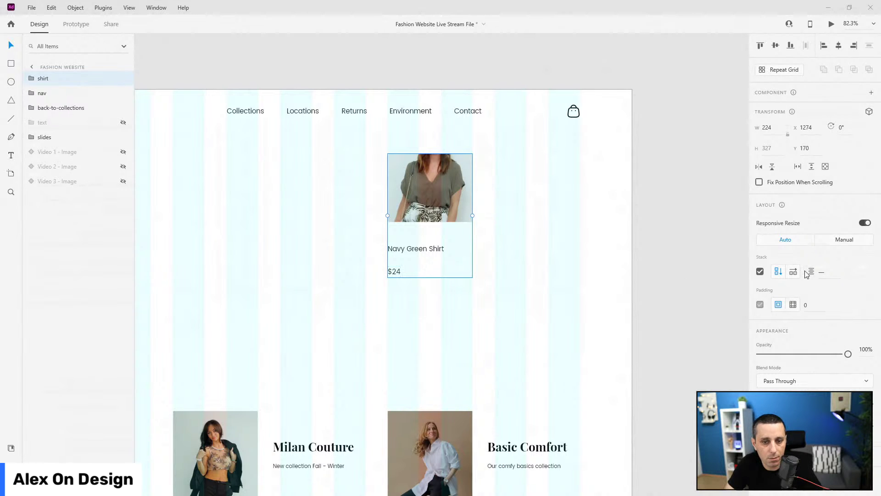
click(821, 270)
text(24)
key(Return)
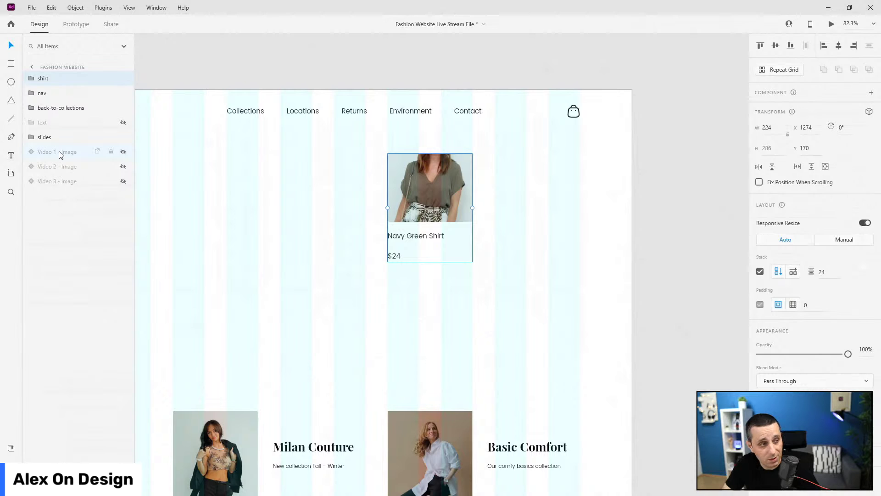
Wrap the shirt group in a new group named "top-row" and make it a horizontal stack
key(ctrl+g)
double_click(45, 78)
text(s)
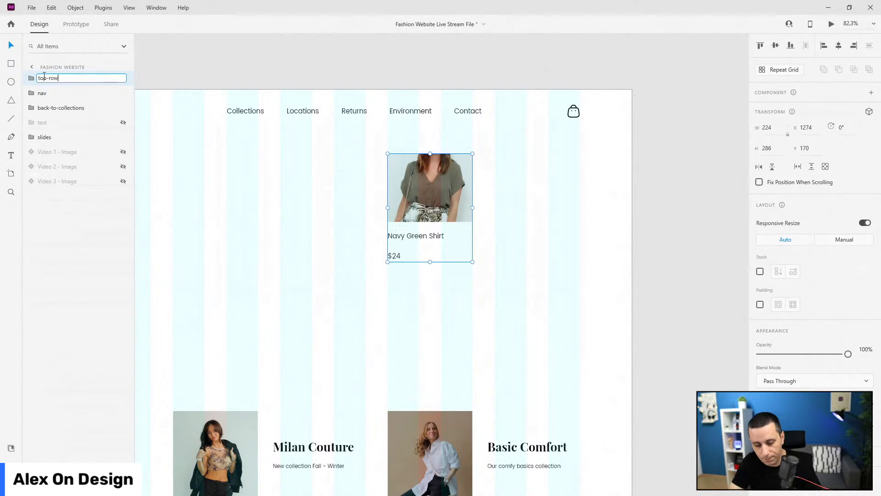
text(op-row)
key(Return)
click(760, 271)
Duplicate the shirt group inside the top-row group
click(31, 79)
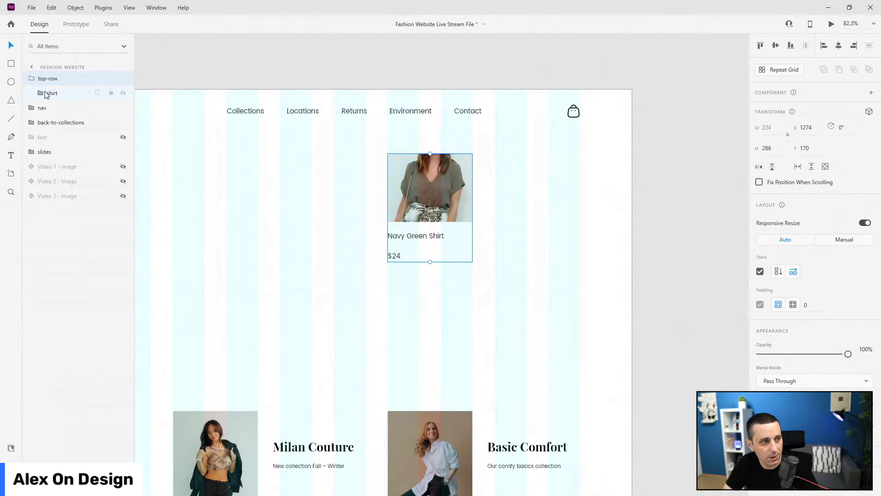
click(51, 93)
key(ctrl+d)
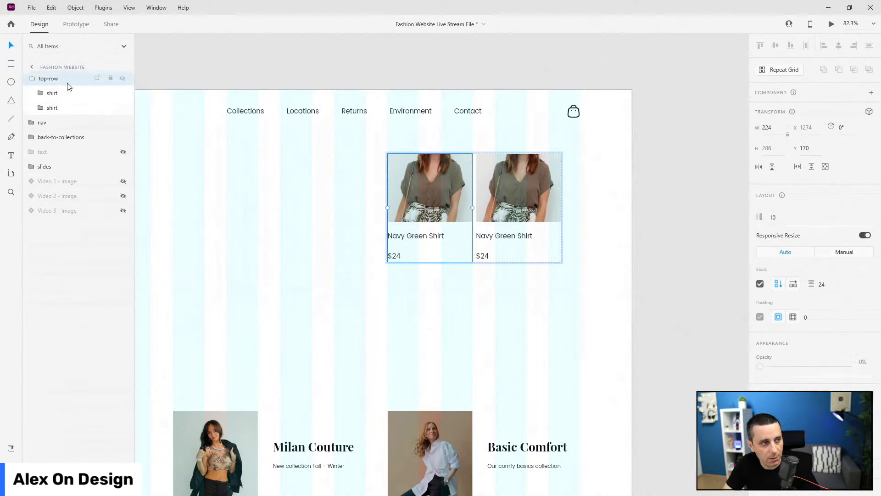
Set the spacing of the top-row stack to 64
click(56, 79)
click(839, 274)
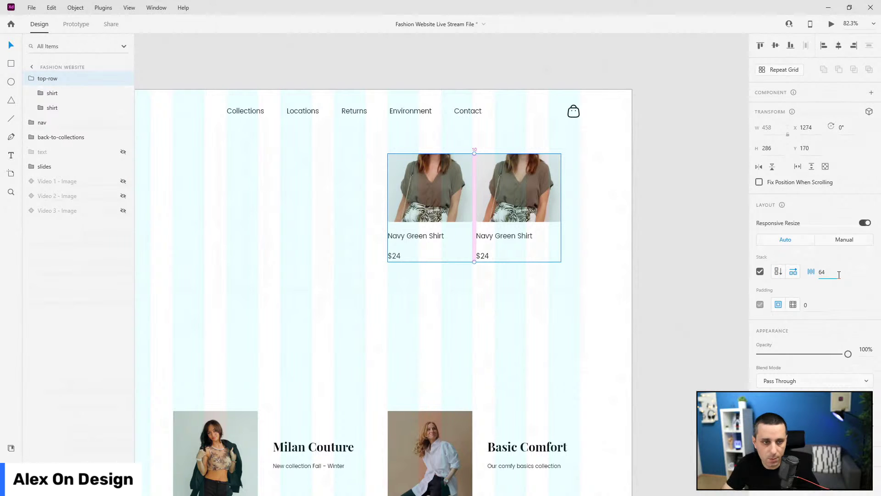
text(64)
key(Return)
Set the top-row stack's spacing to 60 so the cards fit the layout grid columns
key(ctrl+0)
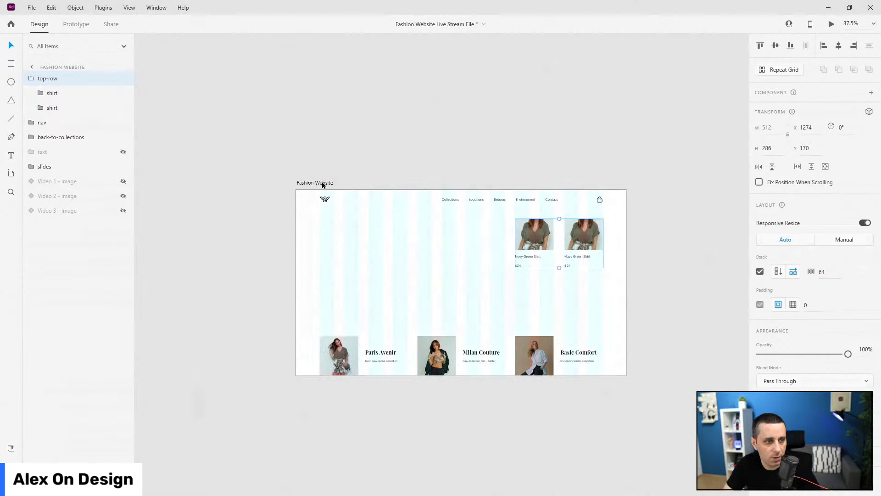
click(321, 179)
click(585, 246)
click(831, 274)
text(60)
key(Return)
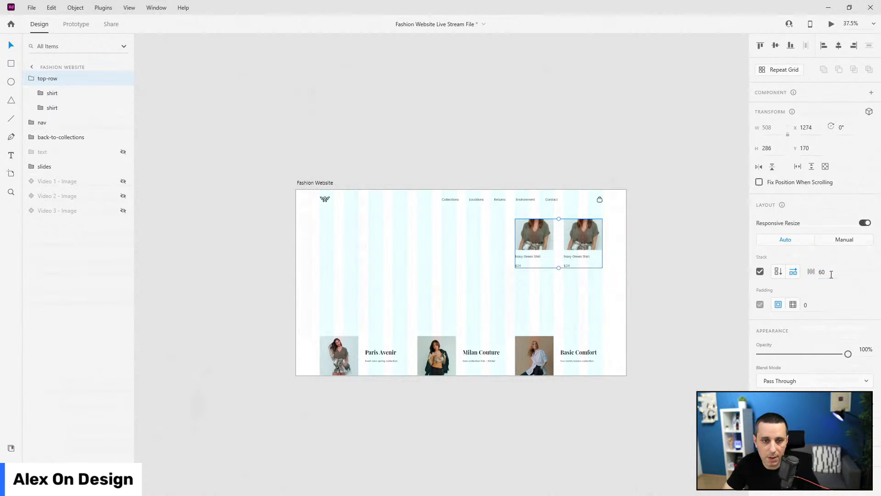
Rename the second shirt group in the top row as "dress"
scroll(622, 251, up, 5)
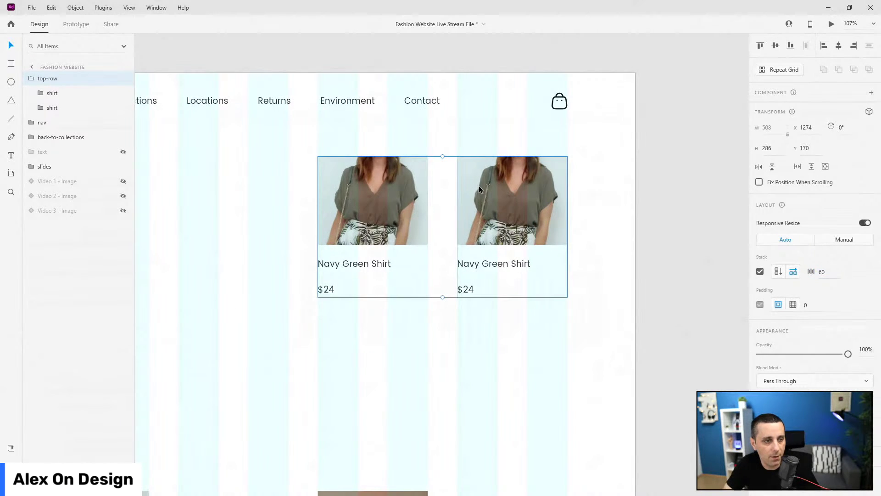
click(52, 107)
double_click(56, 108)
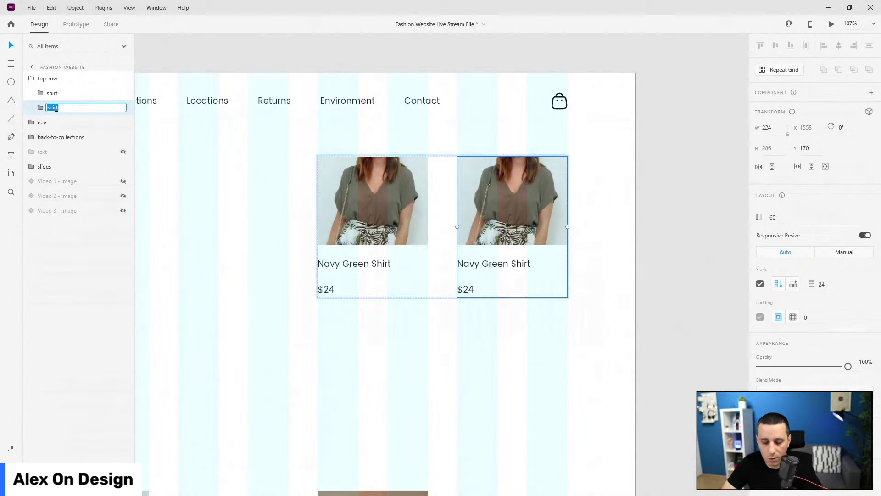
text(dress)
key(Return)
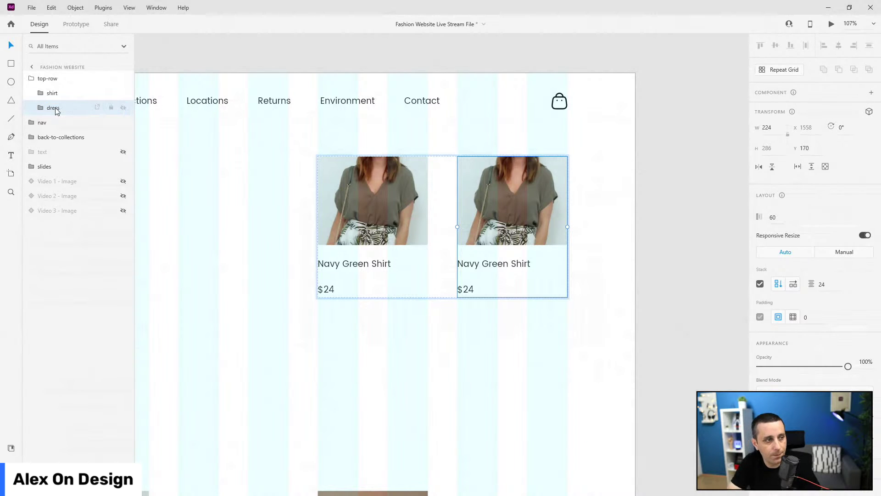
Place the dress-image component inside the second card, exactly covering its shirt image at X 1558, Y 170
double_click(510, 202)
click(16, 446)
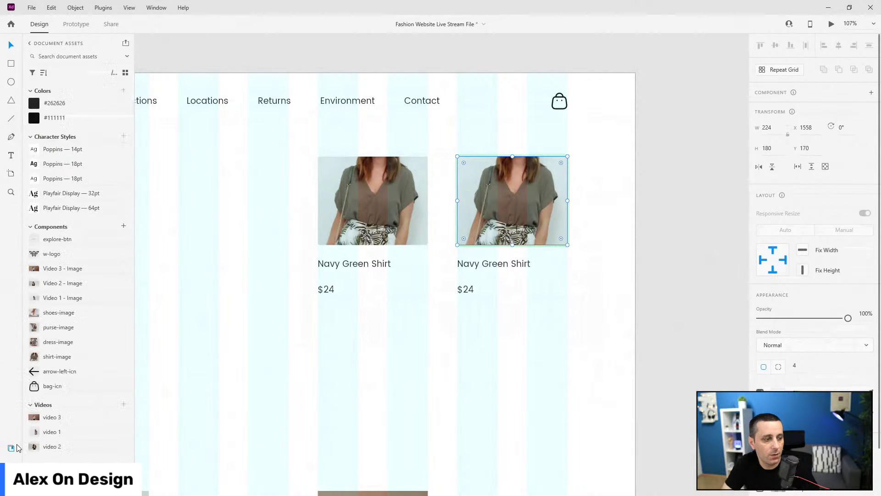
drag(53, 340, 464, 173)
scroll(523, 162, up, 5)
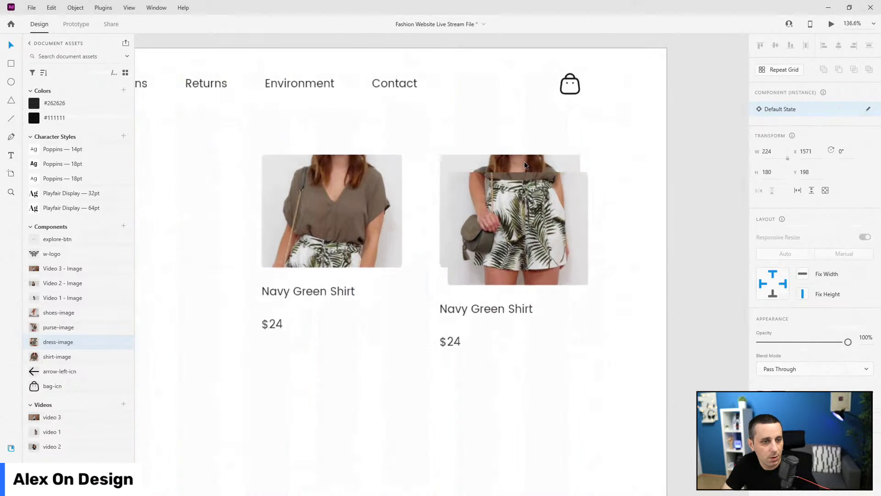
mouse_move(524, 195)
mouse_down()
mouse_move(517, 181)
mouse_move(513, 195)
mouse_up()
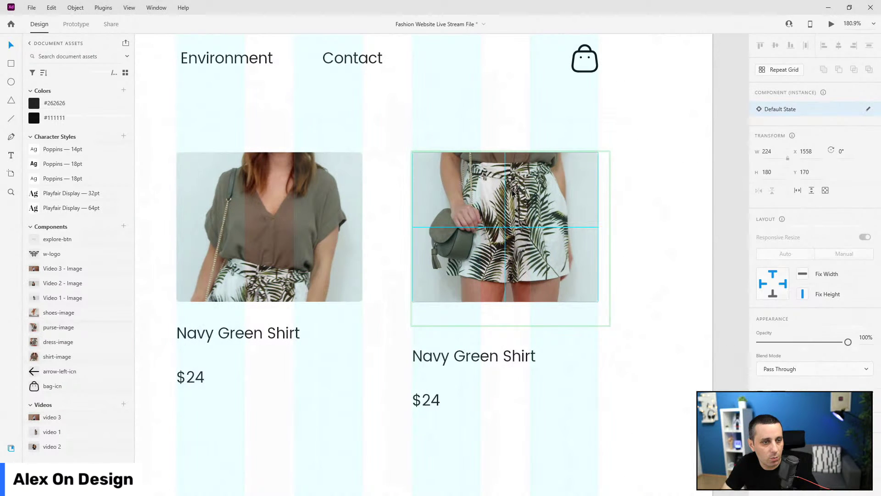
key(ctrl+y)
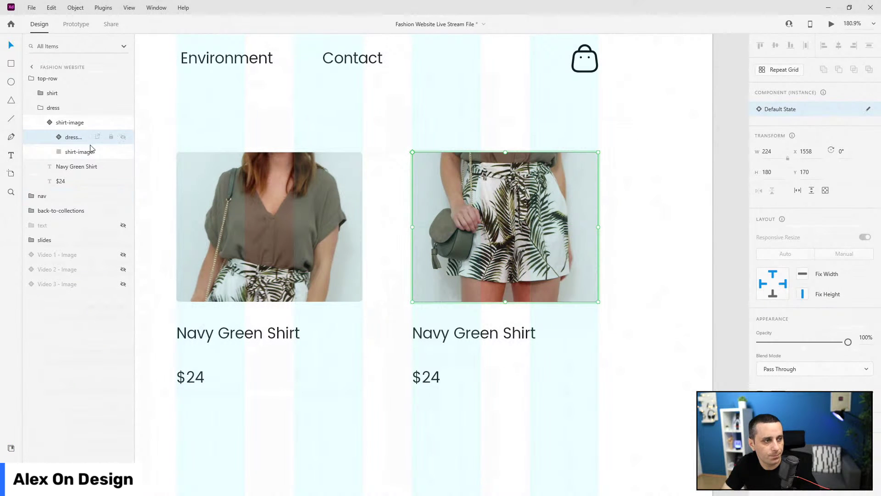
Ungroup the shirt-image component in the second top-row card and delete the leftover shirt image beneath the dress-image
click(76, 152)
click(75, 136)
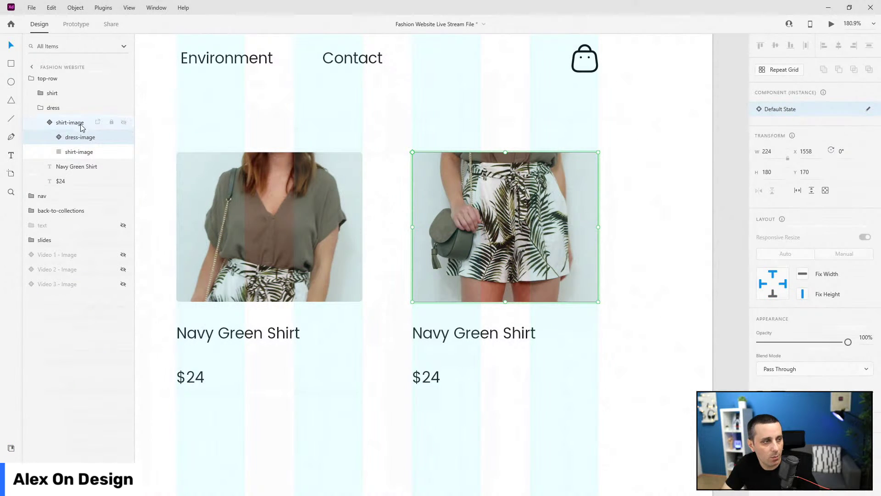
drag(74, 116, 78, 122)
right_click(79, 122)
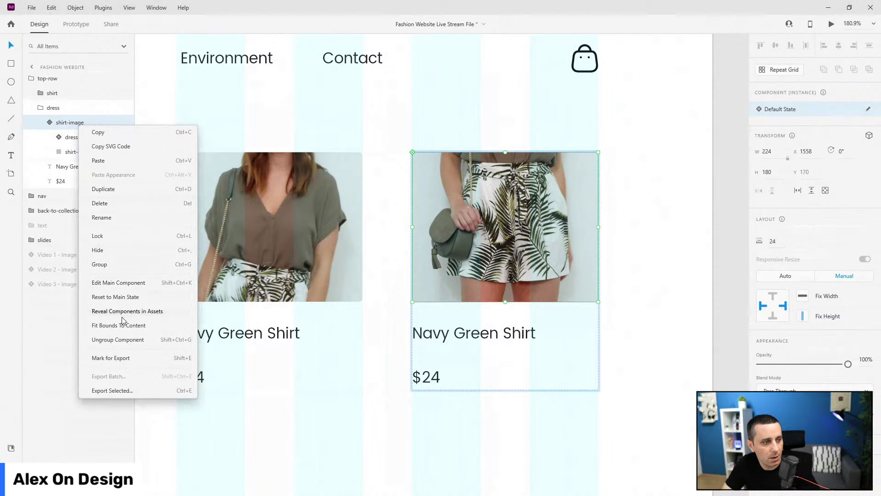
click(117, 340)
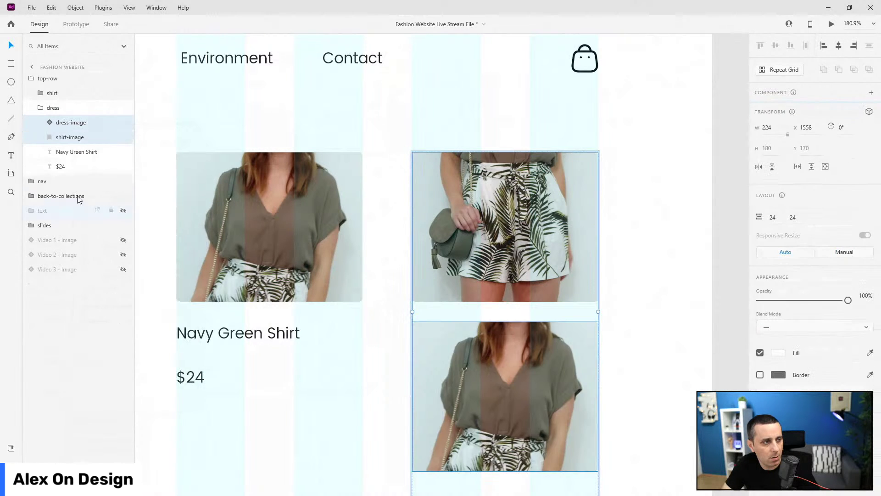
click(70, 138)
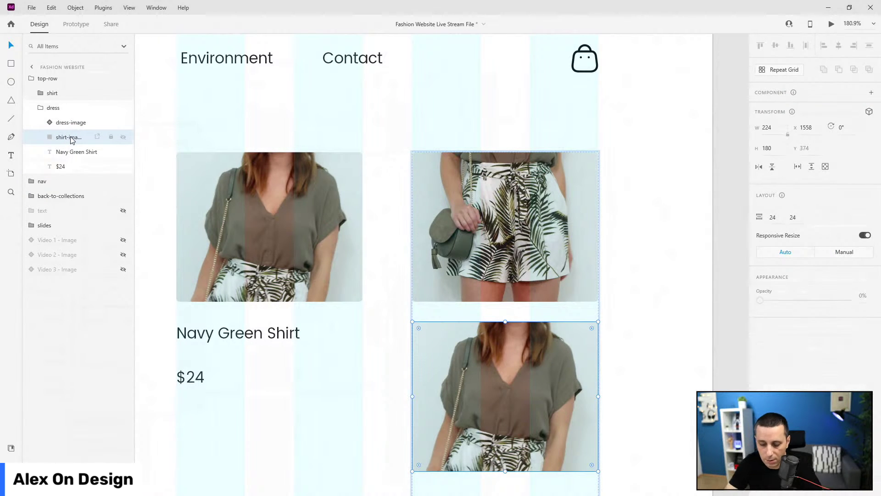
key(Delete)
click(69, 122)
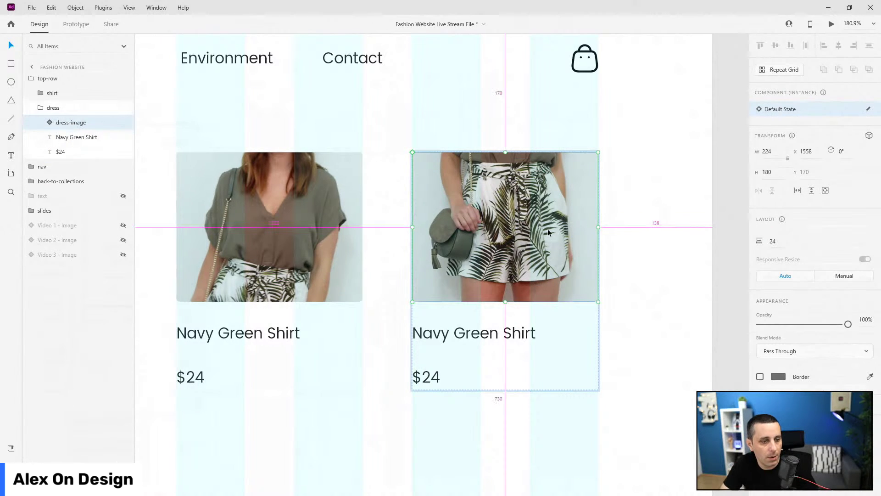
Change the second card's product title to "Floral Print Dress"
scroll(583, 246, down, 3)
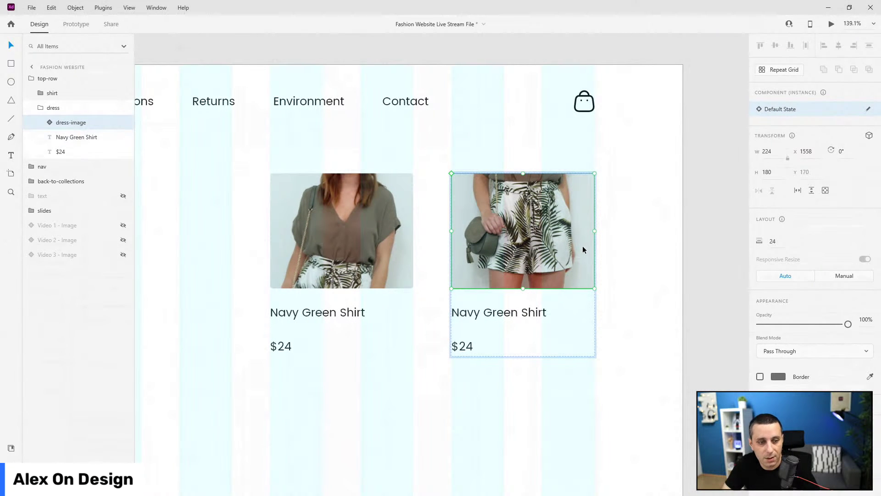
double_click(513, 314)
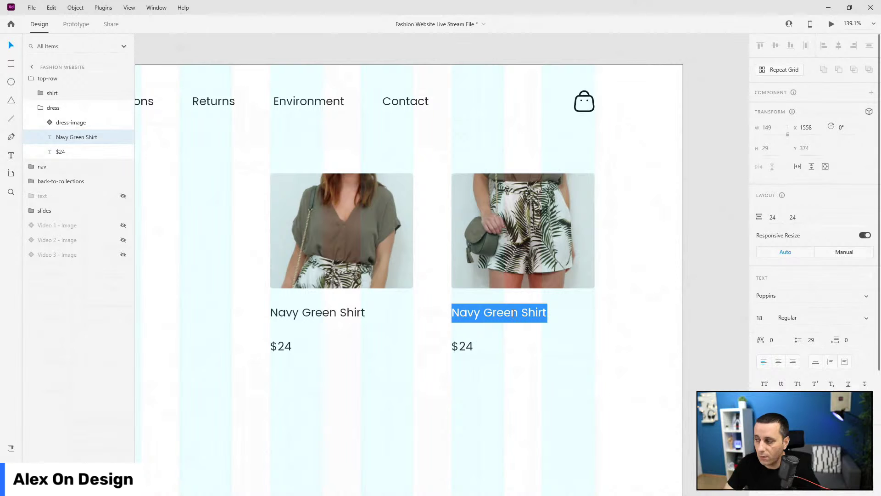
text(Floral)
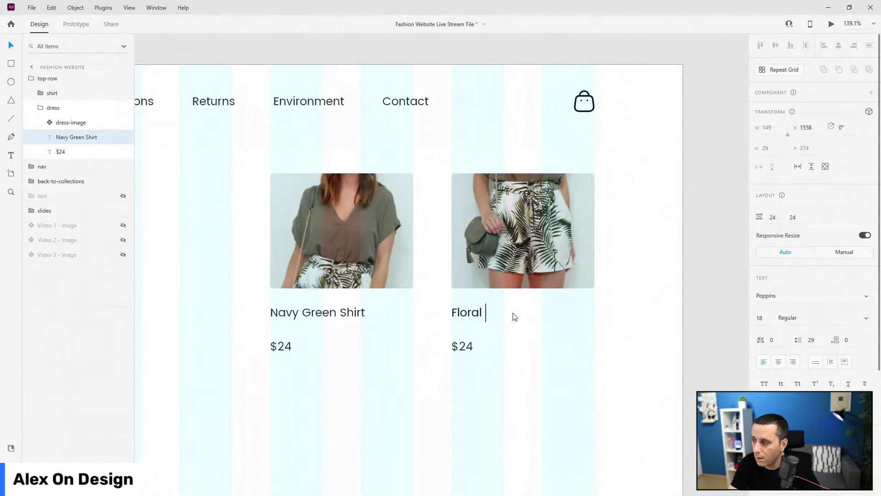
text( Print Dr)
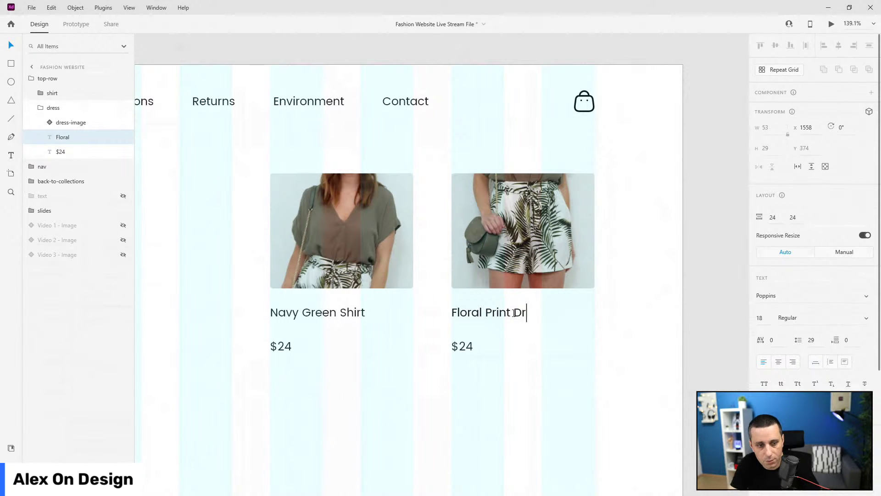
text(ess)
key(Escape)
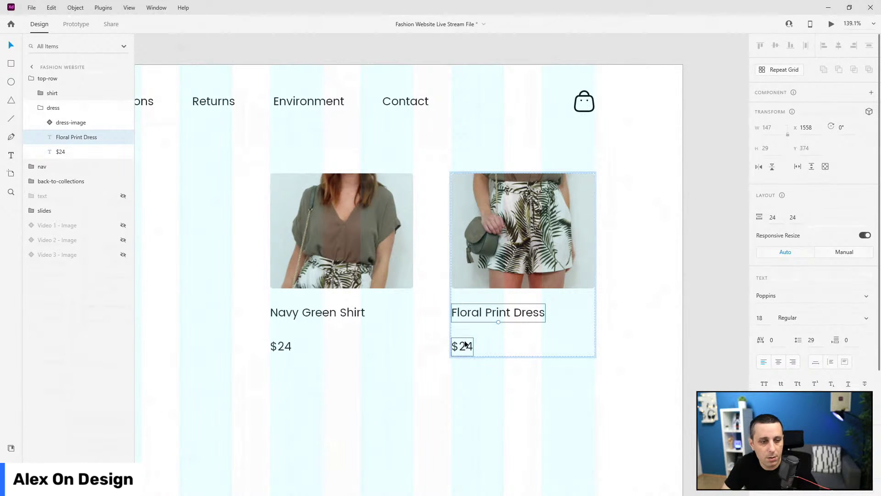
Change the Floral Print Dress card's price to "$18"
double_click(466, 346)
text($18)
key(Escape)
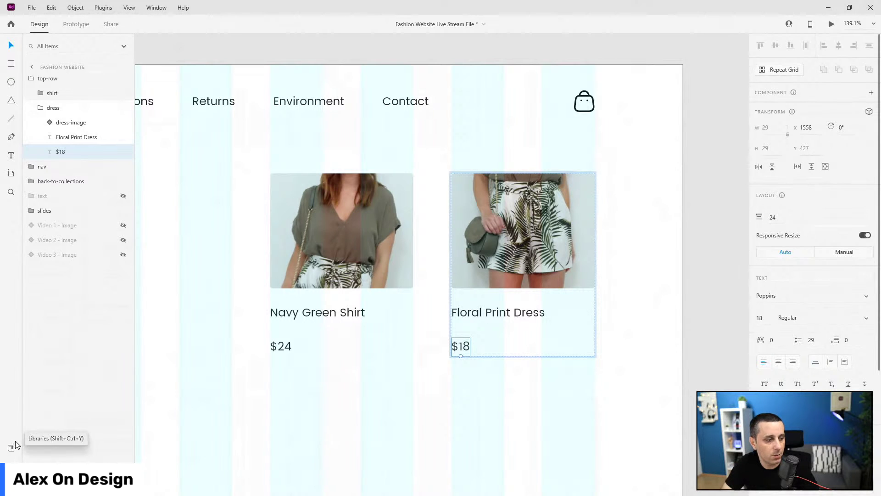
Apply the bold Poppins 18pt character style to the prices of both top-row cards
click(11, 447)
click(75, 164)
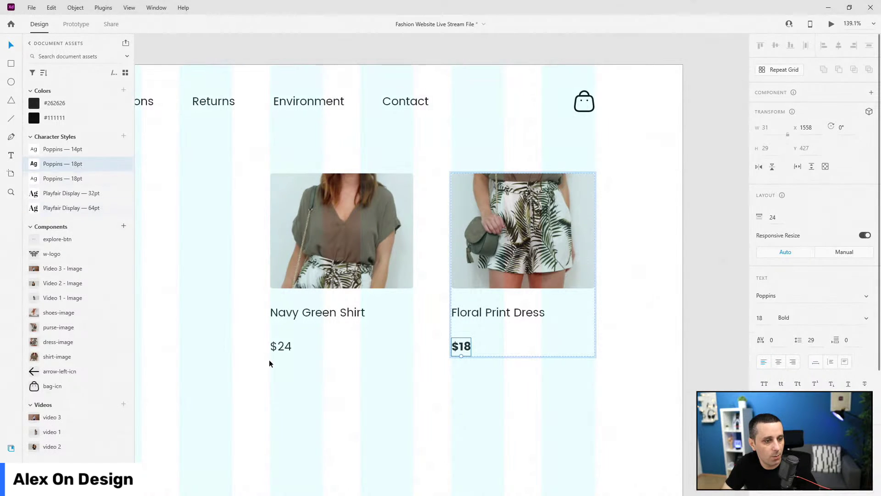
click(279, 347)
click(62, 163)
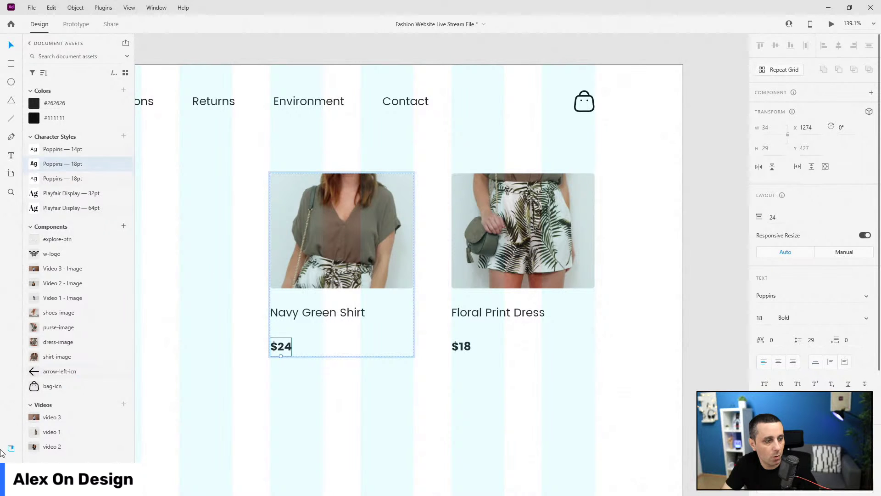
click(11, 448)
key(Escape)
key(Escape)
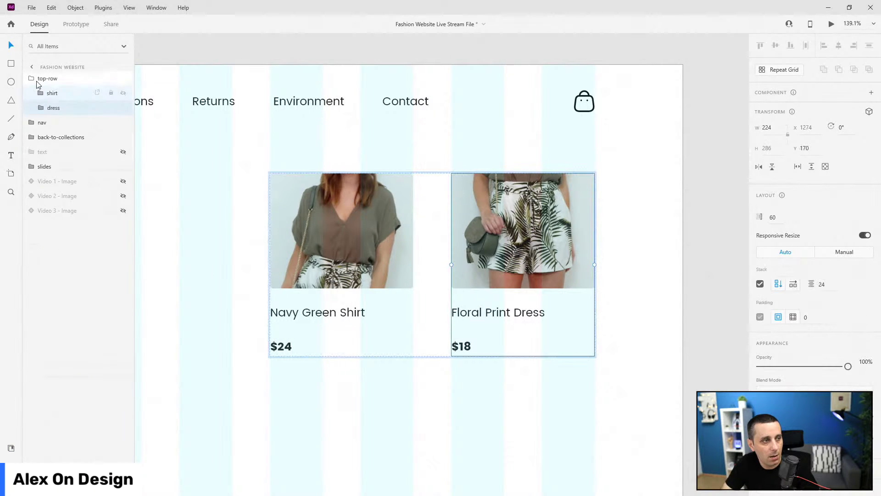
Group the top row into a new group named "collection-items" and make it a vertical stack
scroll(490, 221, down, 3)
key(ctrl+g)
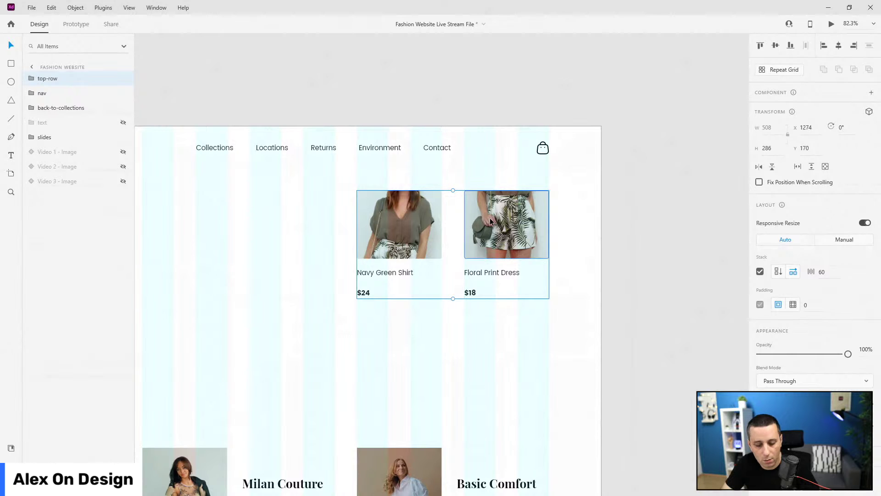
double_click(50, 79)
text(collection-items)
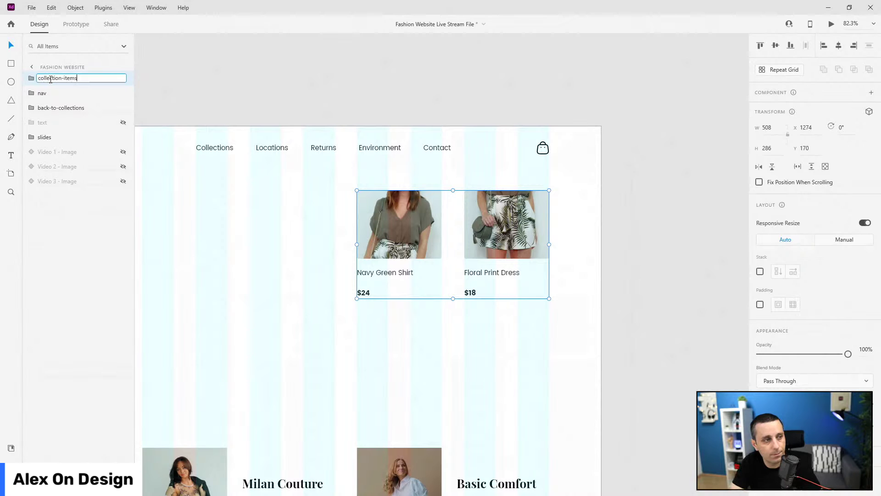
key(Return)
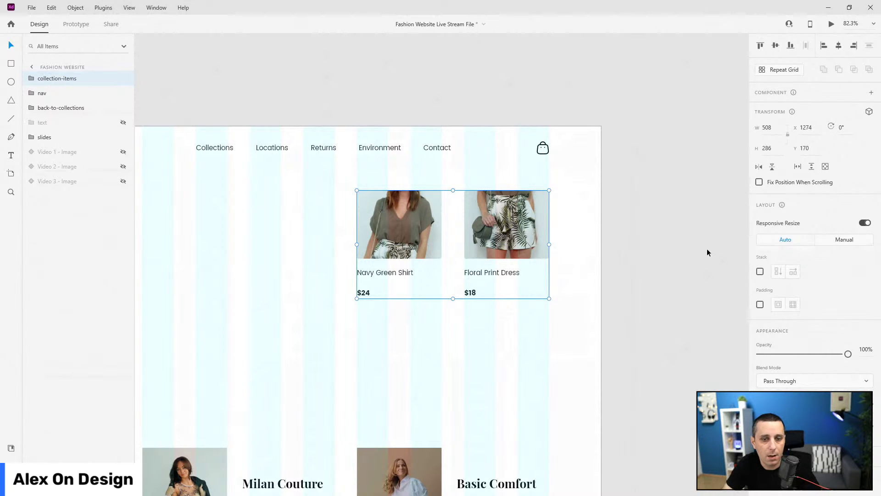
click(760, 271)
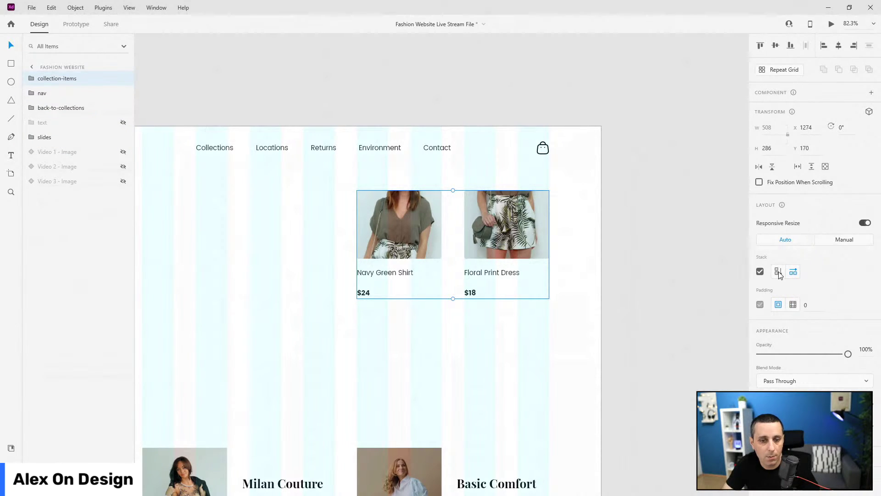
Duplicate top-row within the collection-items group and rename the copy "bottom-row"
click(26, 79)
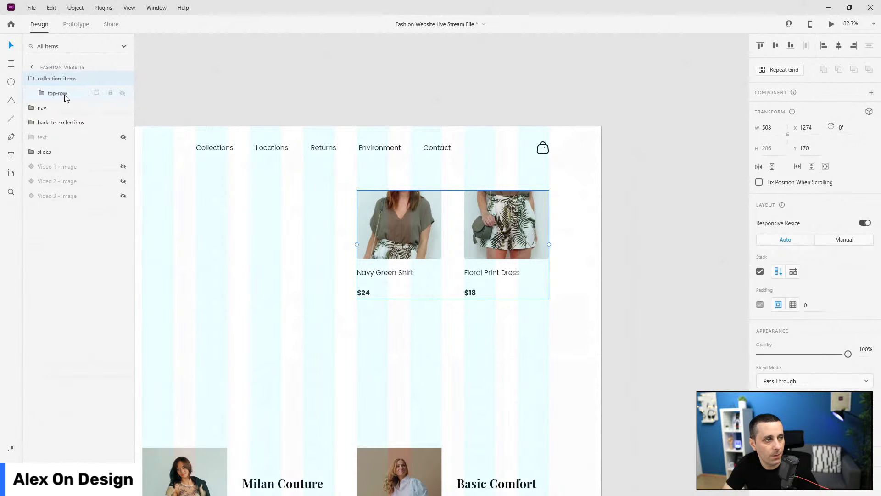
click(65, 94)
key(ctrl+d)
double_click(58, 106)
text(bottom)
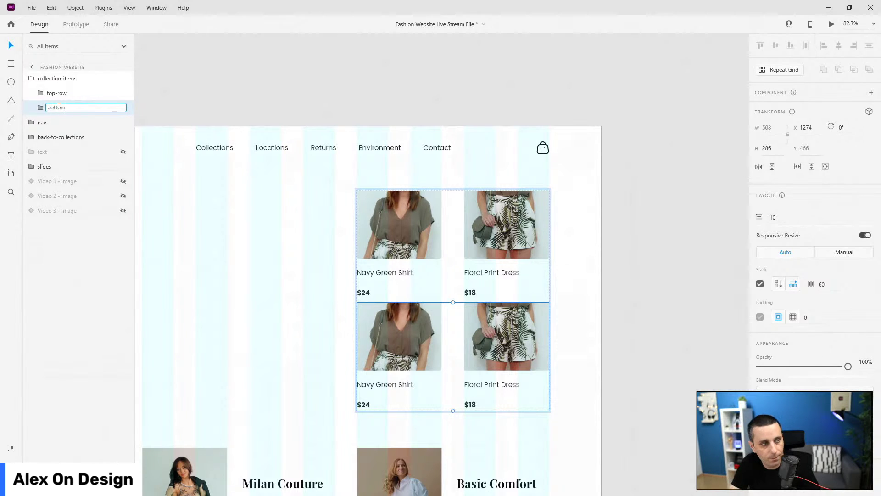
text(-row)
key(Return)
Ungroup the shirt-image and dress-image components inside the bottom-row cards
click(41, 108)
click(51, 123)
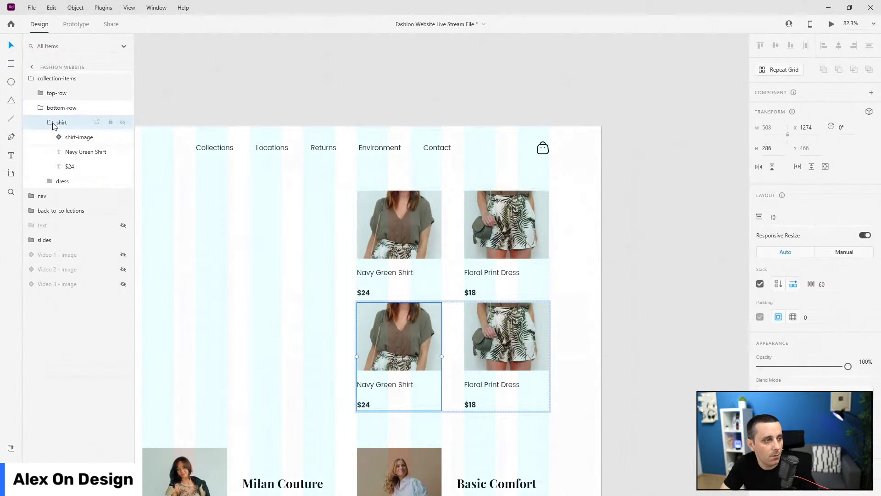
click(48, 179)
right_click(72, 133)
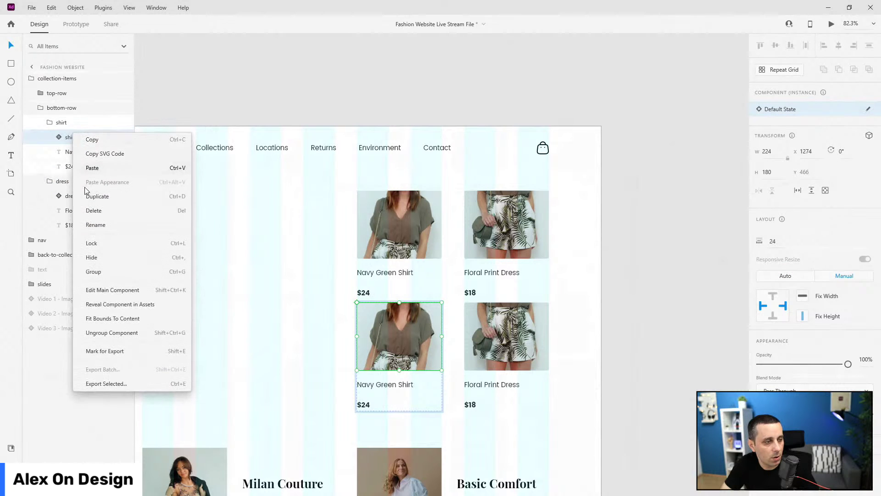
click(92, 333)
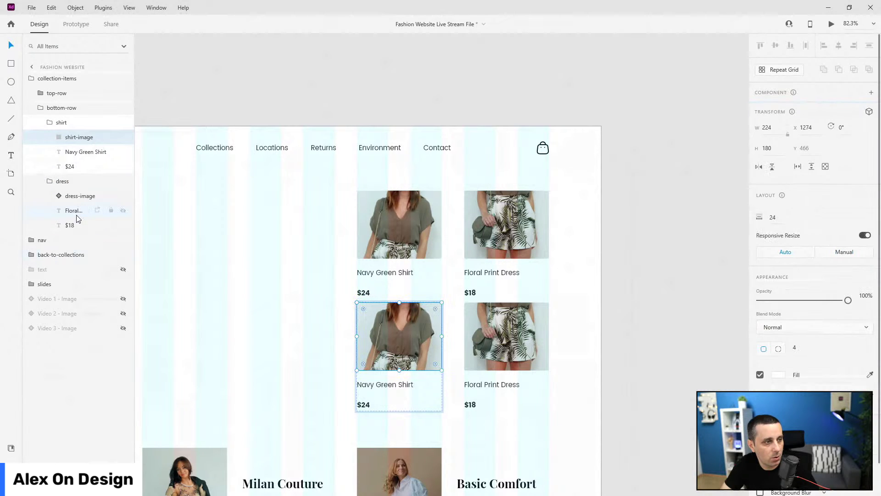
right_click(71, 197)
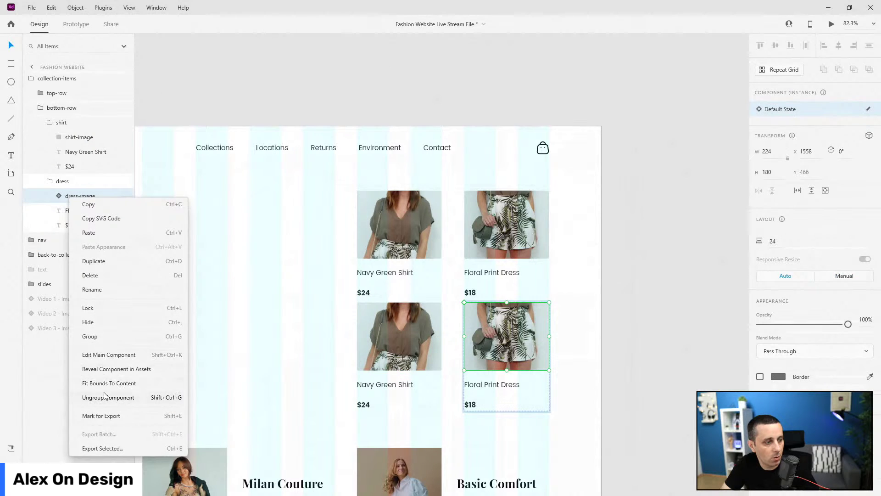
click(104, 396)
Add the purse-image component to the bottom row's first card and delete that card's shirt image
click(73, 137)
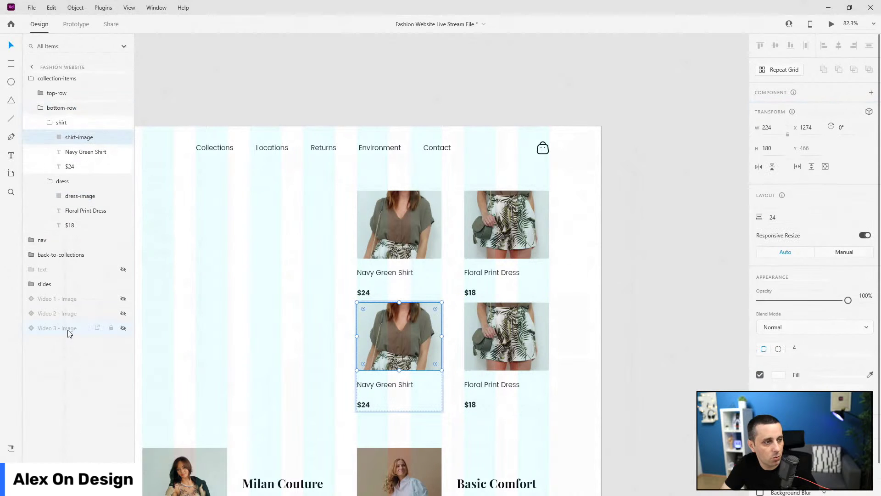
click(11, 449)
drag(51, 329, 375, 323)
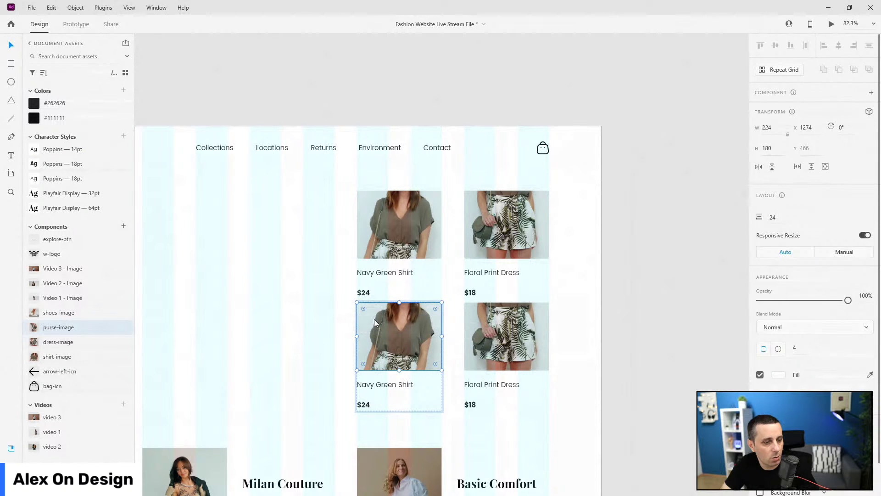
click(12, 448)
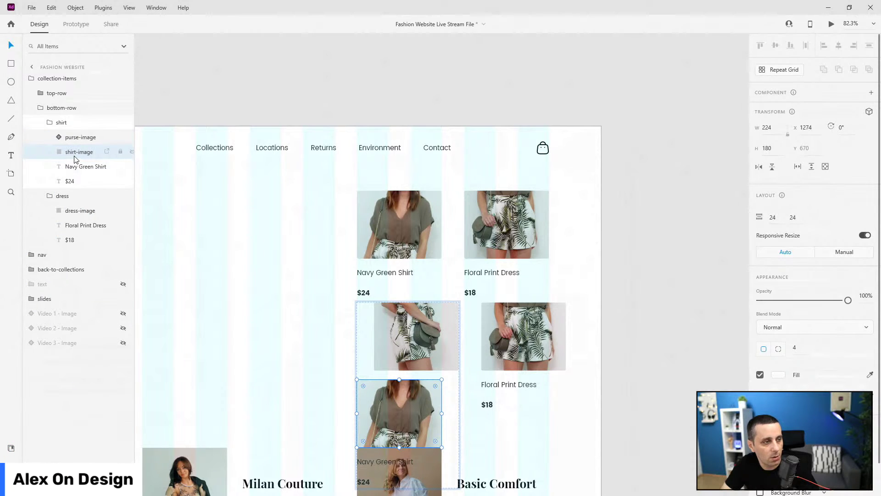
key(Delete)
Align the purse-image with the card's left edge at X 1274, Y 466
click(408, 310)
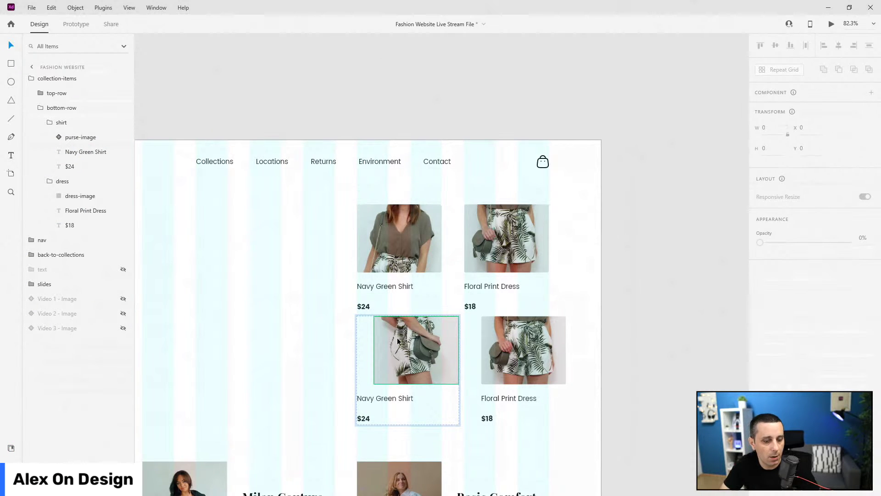
scroll(384, 340, up, 5)
drag(478, 314, 438, 314)
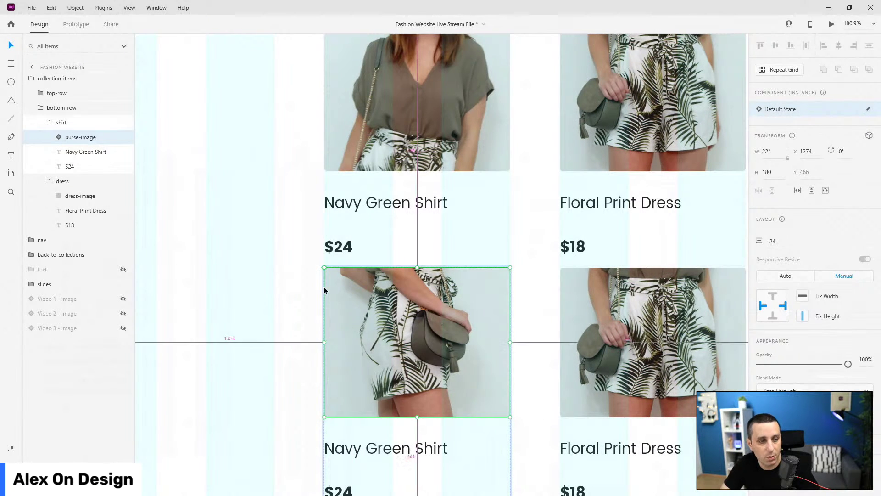
Replace the dress image in the bottom row's second card with the shoes-image component, aligned at X 1558, Y 466
scroll(257, 266, down, 3)
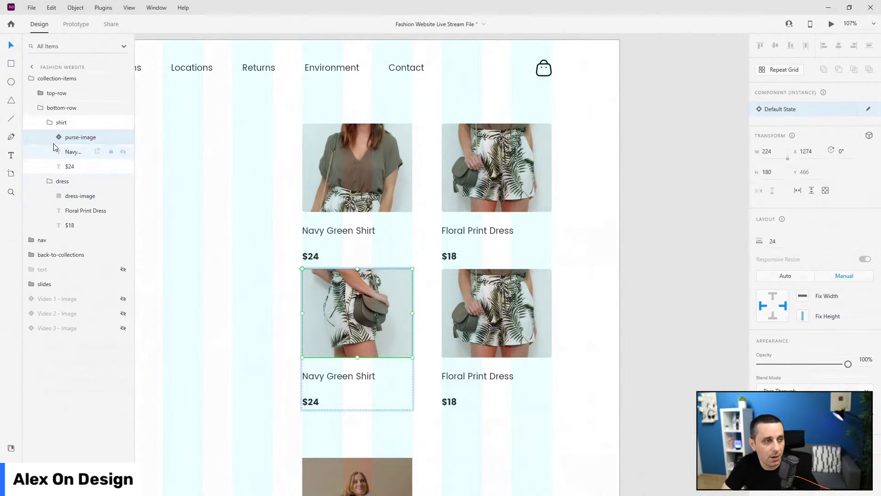
click(74, 200)
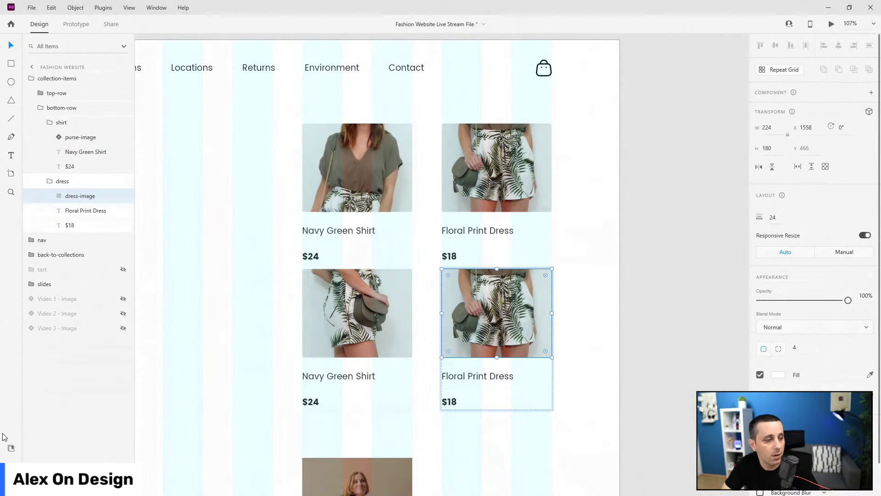
key(Delete)
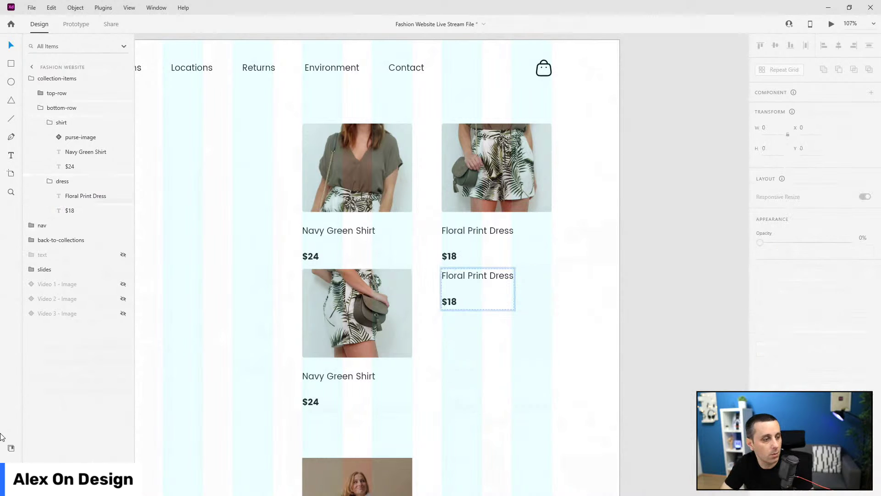
click(11, 448)
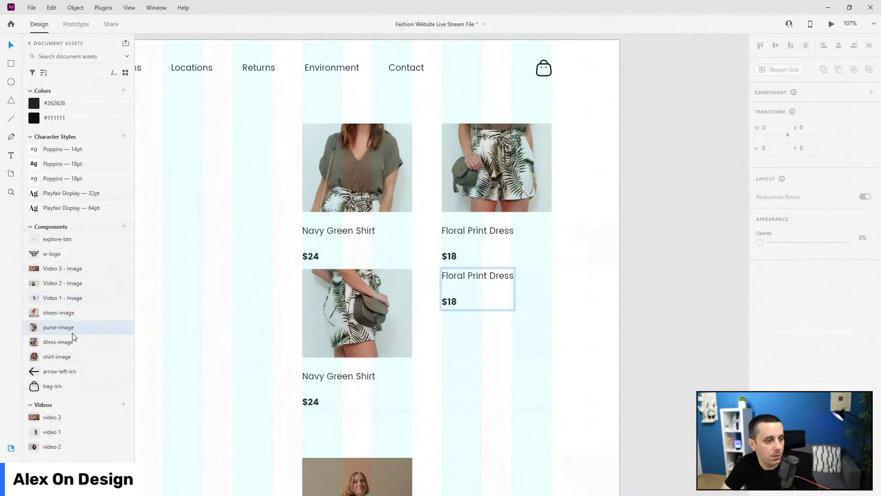
drag(64, 313, 464, 258)
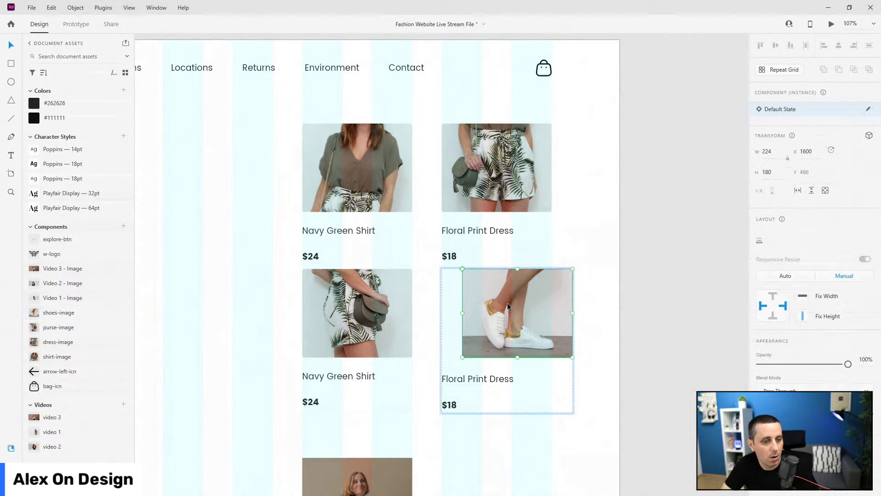
drag(509, 306, 487, 306)
click(11, 447)
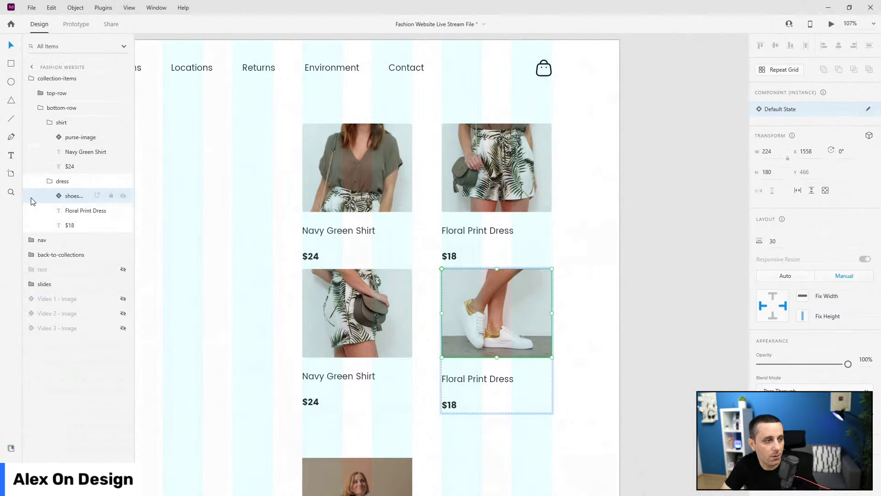
Retitle the bottom row's second card "Off White Shoes" and set its price to $48
double_click(480, 376)
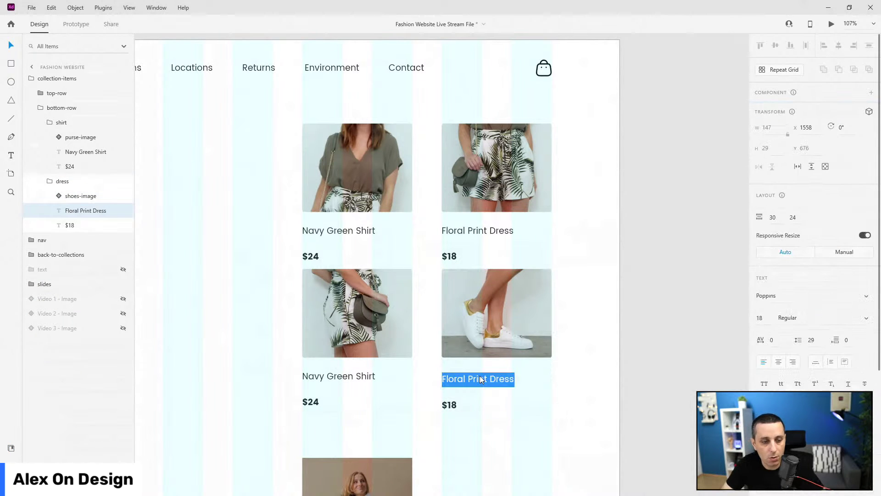
text(Off White Shoes)
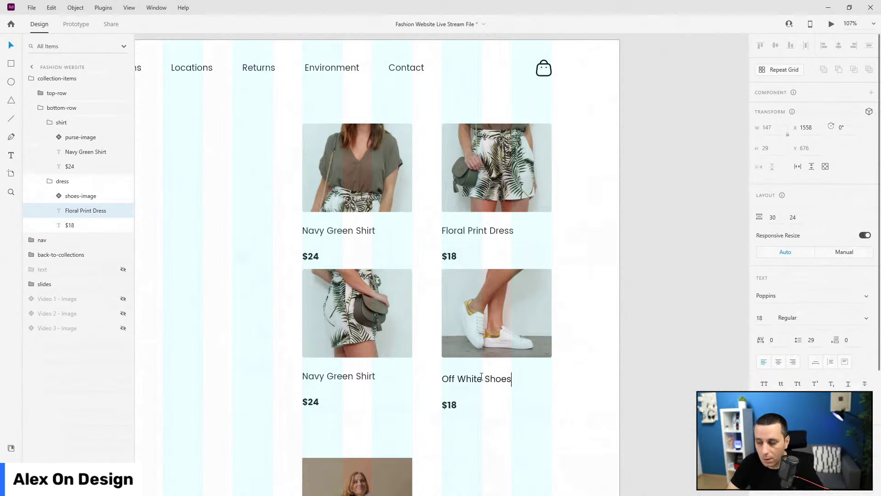
key(Escape)
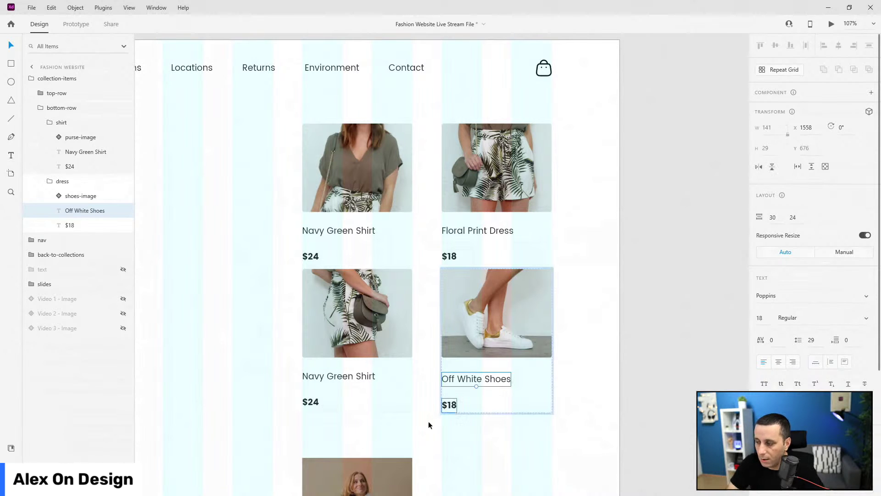
double_click(453, 406)
text($48)
key(Escape)
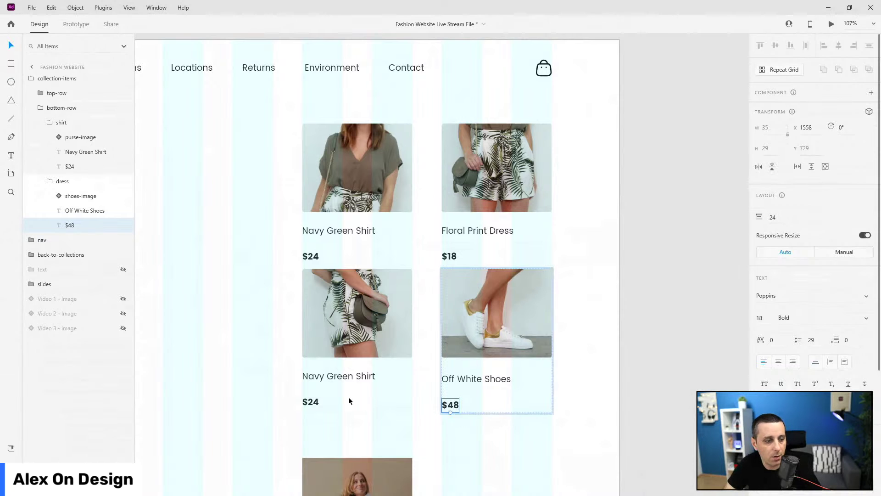
Retitle the bottom row's first card "Green Purse" and set its price to $14
double_click(342, 375)
text(G)
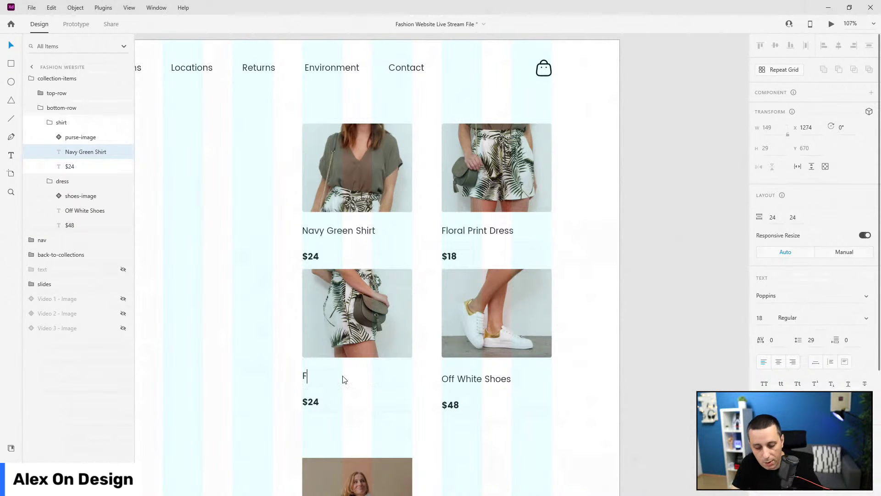
text(reen Purse)
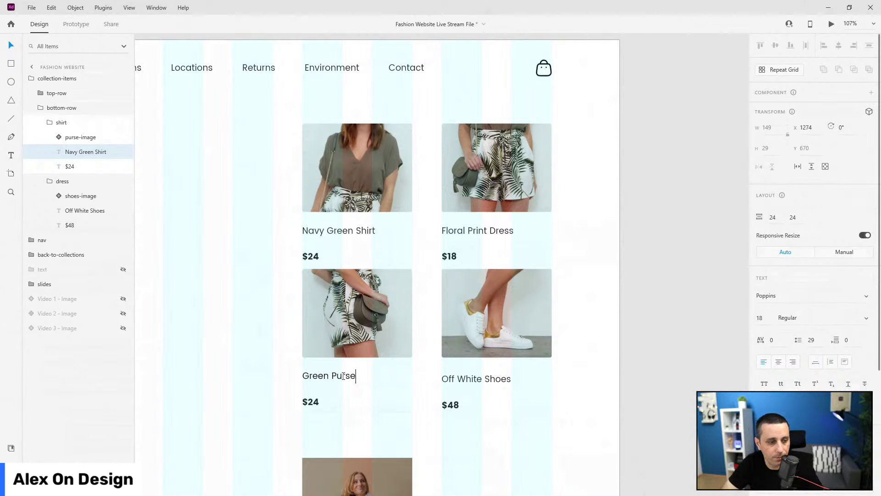
key(Escape)
double_click(310, 401)
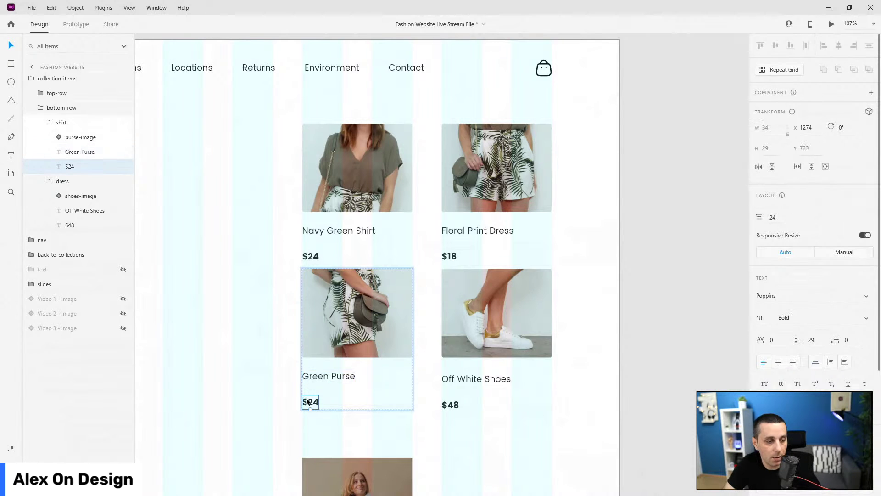
text($14)
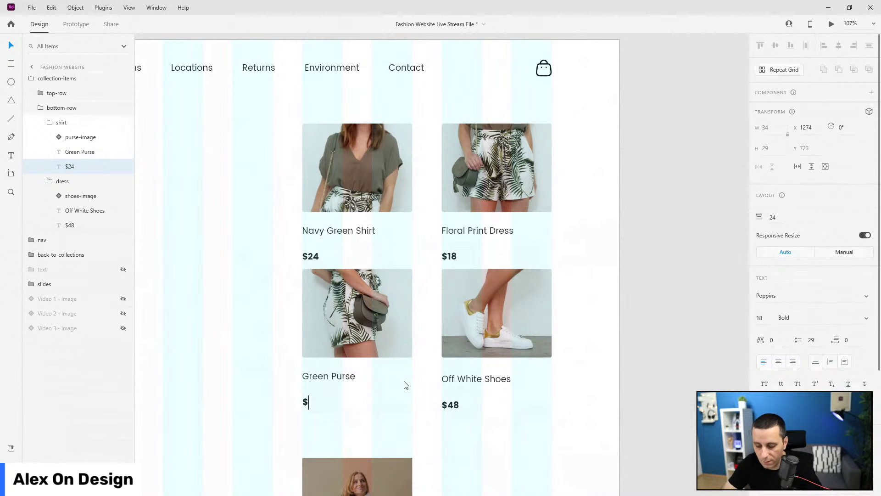
key(Escape)
Collapse the bottom row's two card groups and rename them "purse" and "shoes"
click(49, 181)
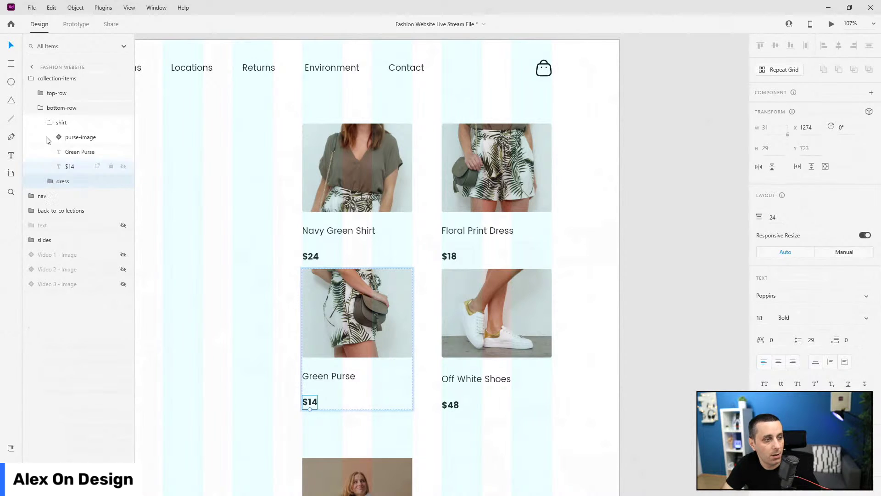
click(50, 122)
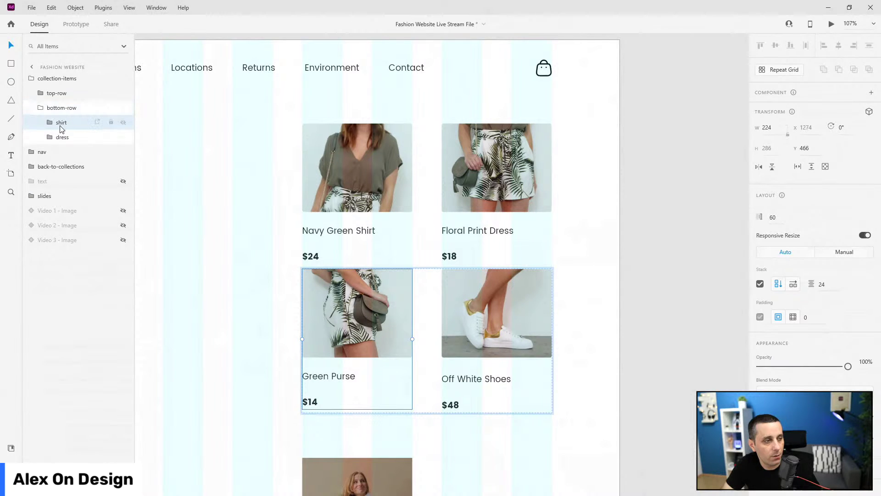
double_click(61, 122)
text(p)
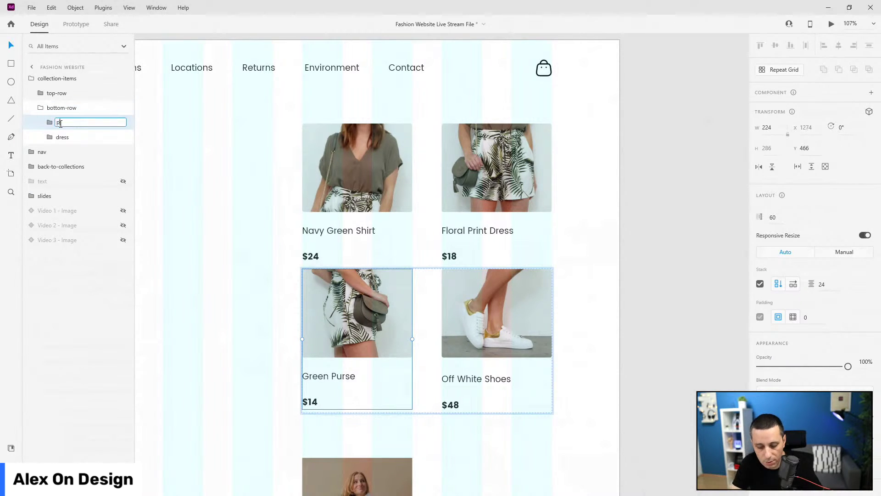
text(urse)
double_click(67, 136)
text(shoes)
key(Return)
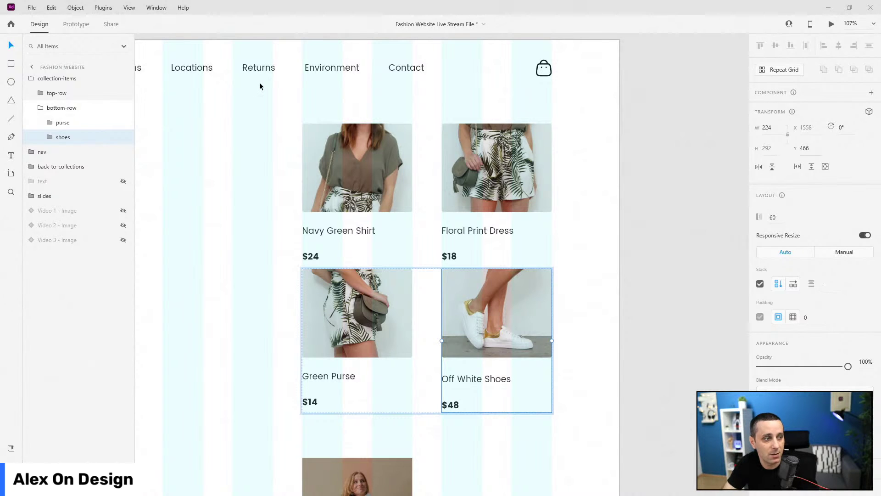
Set the vertical stack spacing of the collection-items group to 24
shift+click(63, 122)
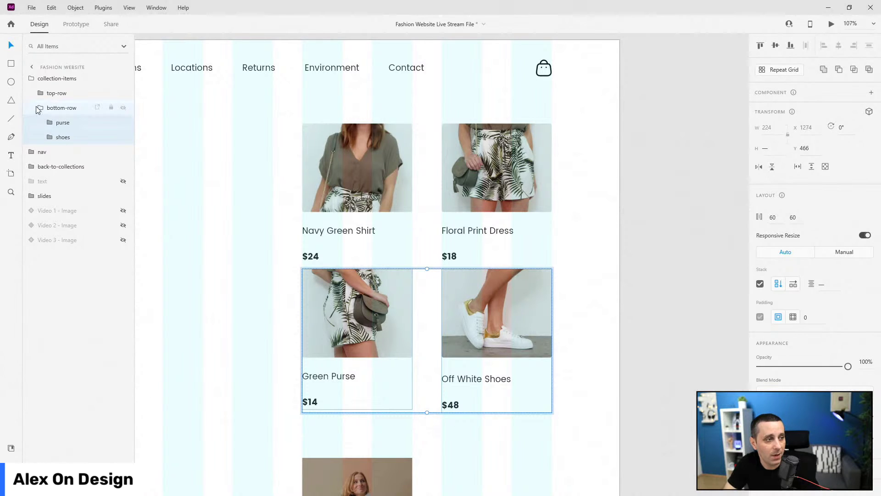
click(61, 107)
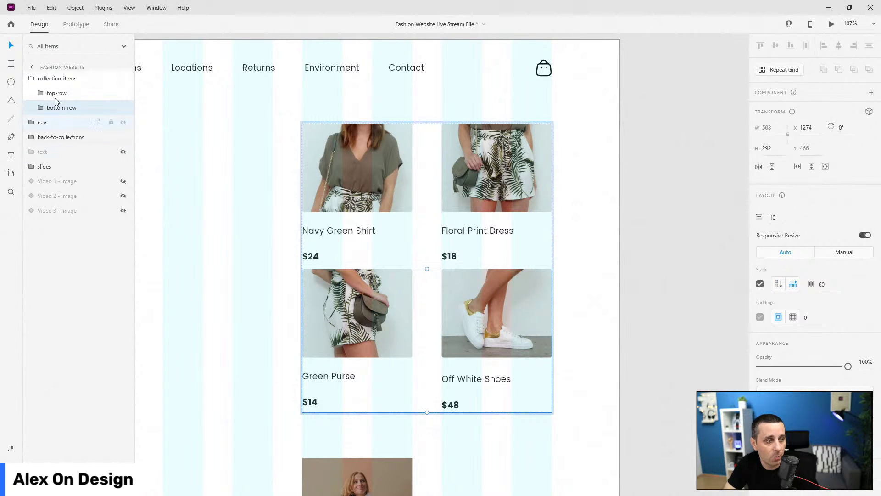
click(57, 78)
click(836, 272)
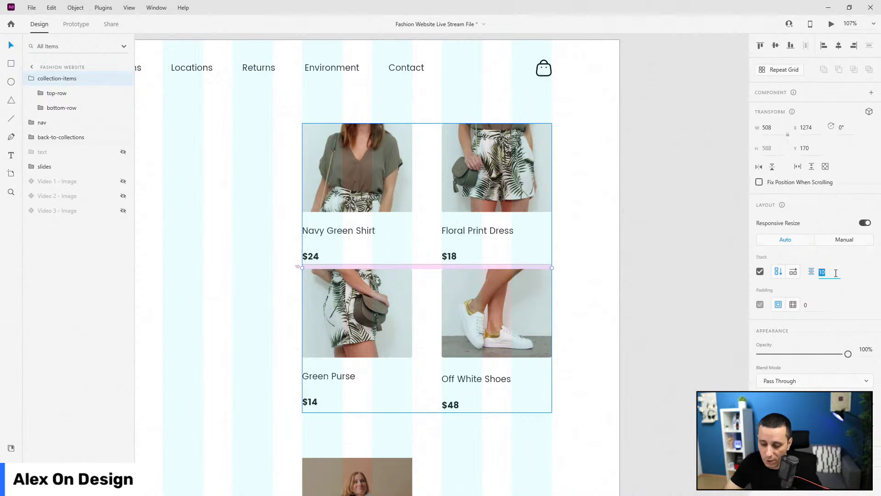
key(Return)
Show the Video 1, Video 2 and Video 3 image layers and collapse the collection-items group
scroll(668, 279, down, 3)
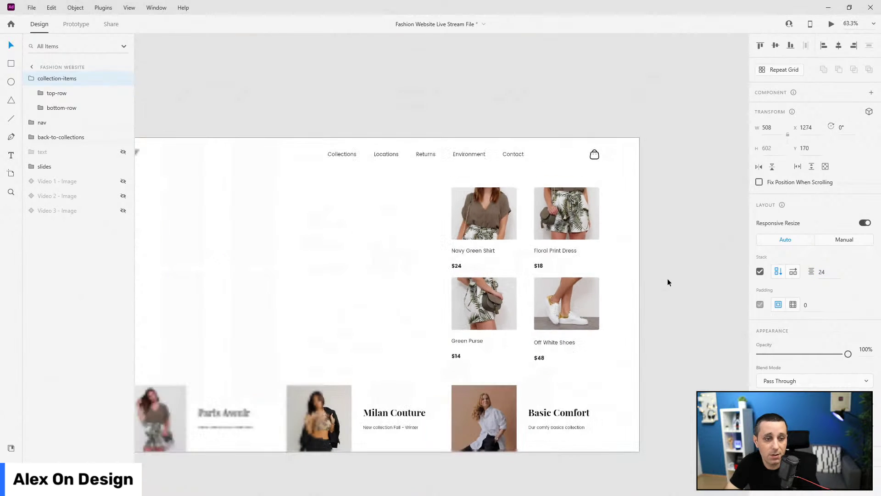
scroll(667, 278, down, 2)
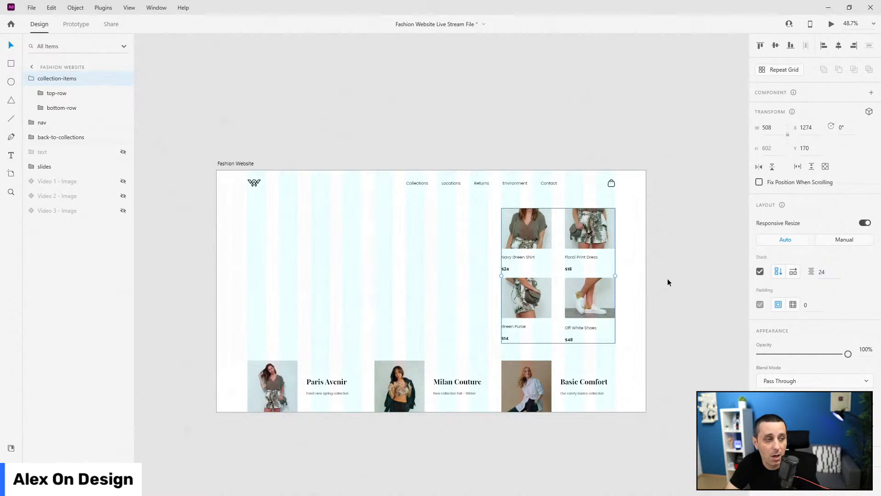
click(123, 181)
click(123, 195)
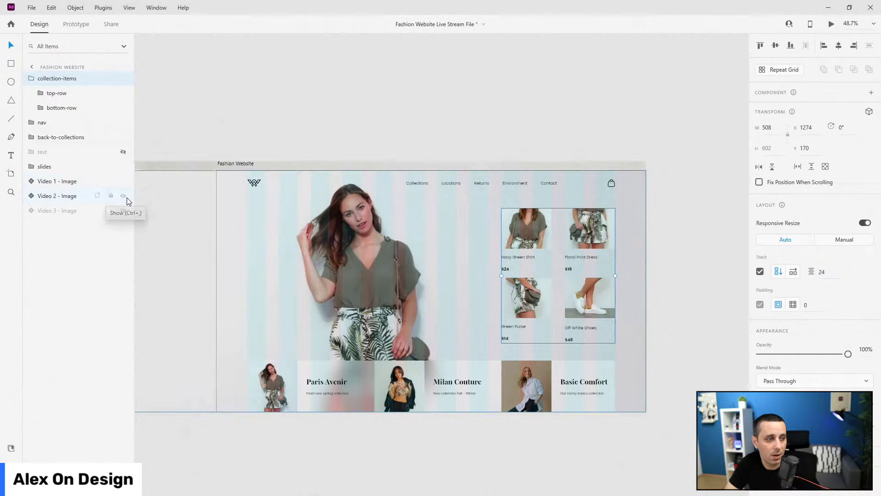
click(123, 210)
click(31, 78)
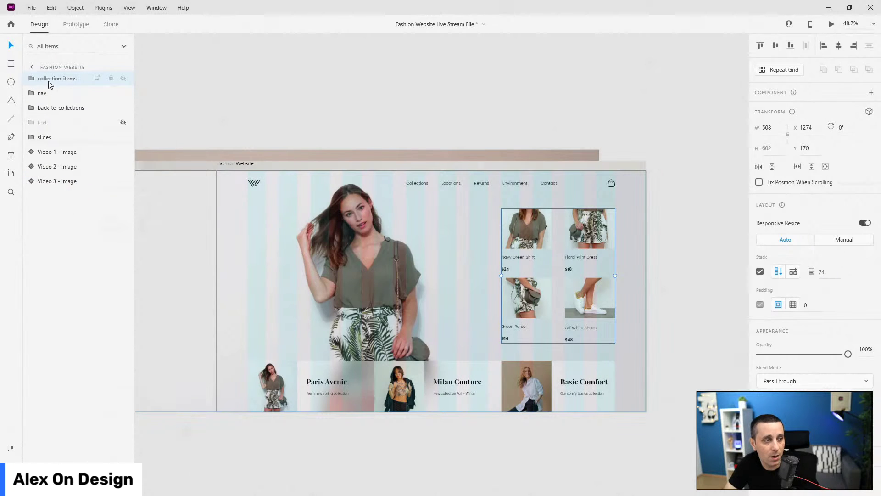
Reorder collection-items between the text and slides layers and move it down to Y 218
mouse_move(62, 78)
mouse_down()
mouse_move(65, 143)
mouse_move(65, 89)
mouse_up()
click(27, 93)
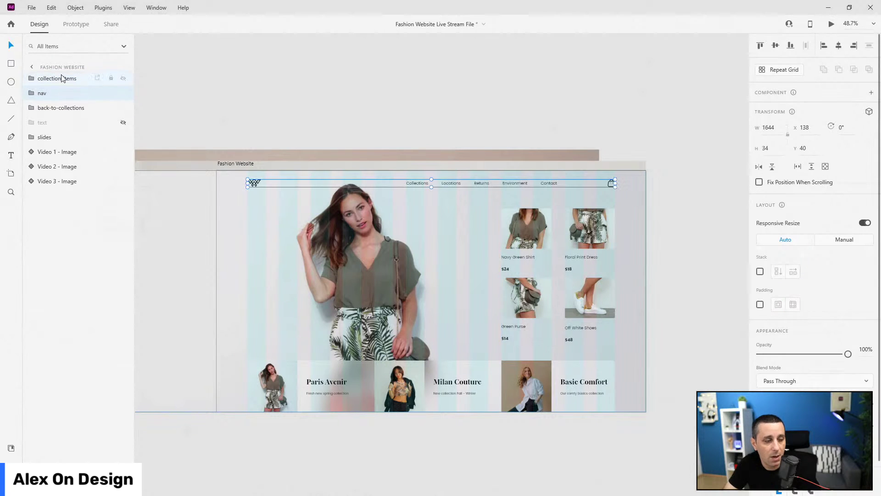
drag(69, 80, 62, 130)
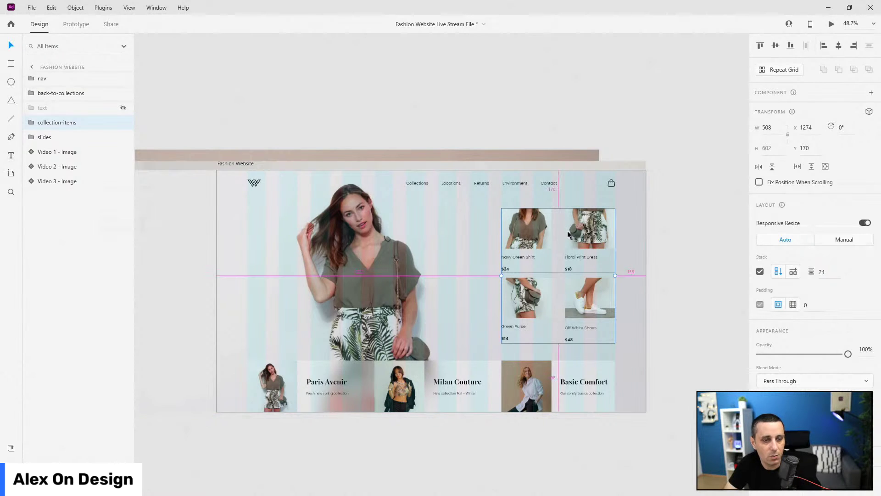
scroll(565, 232, down, 2)
drag(585, 183, 567, 188)
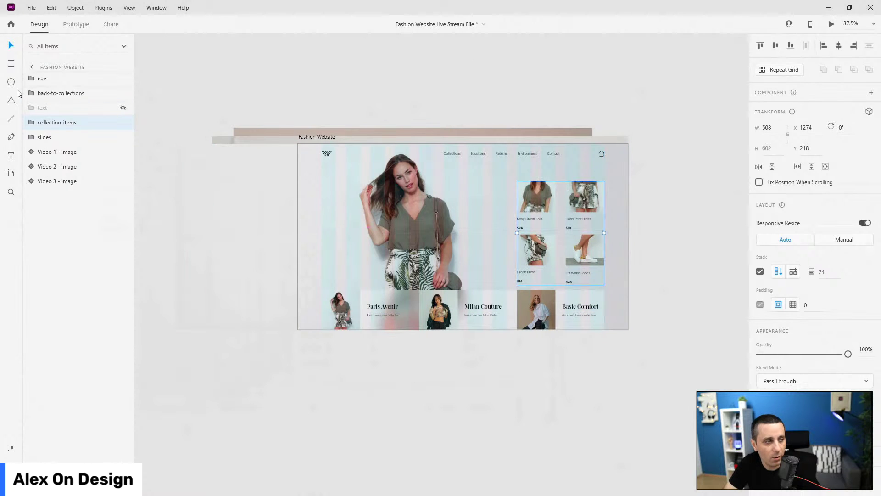
Group all of the artboard's layers, from nav through Video 3 - Image, into one group
click(70, 78)
shift+click(73, 181)
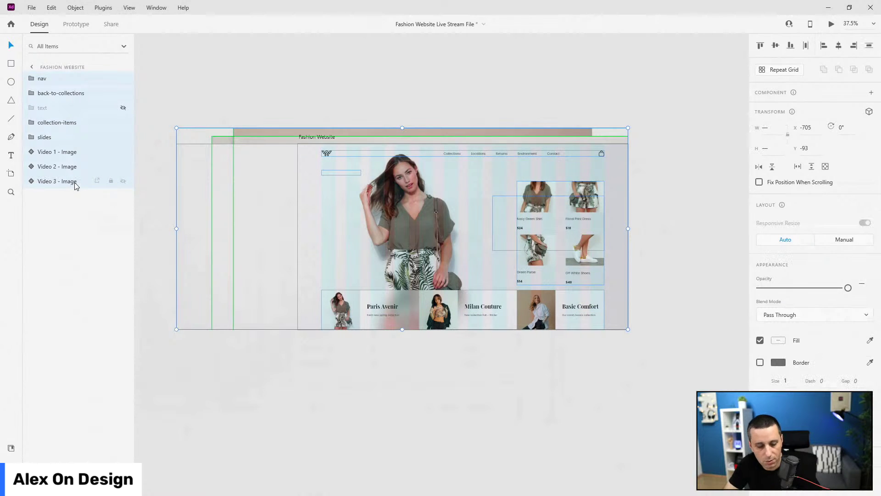
key(ctrl+g)
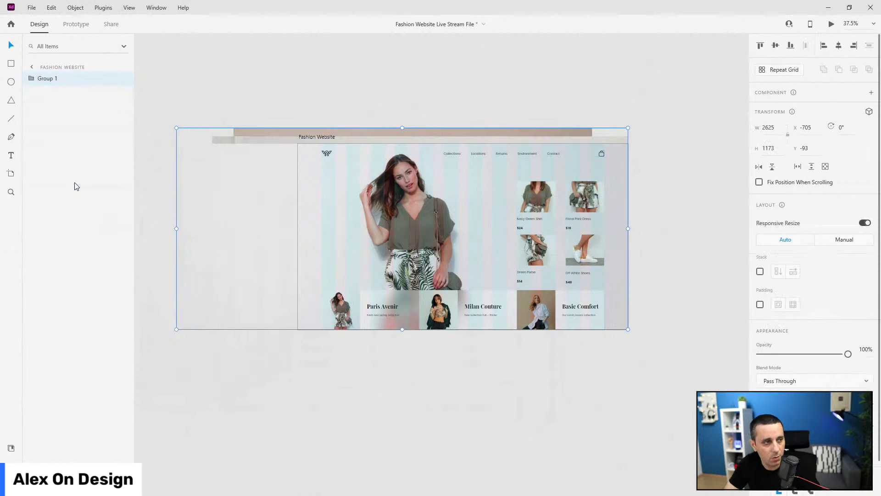
Move the collection-items group straight down below the artboard to X 1274, Y 1144
double_click(548, 203)
drag(544, 189, 546, 357)
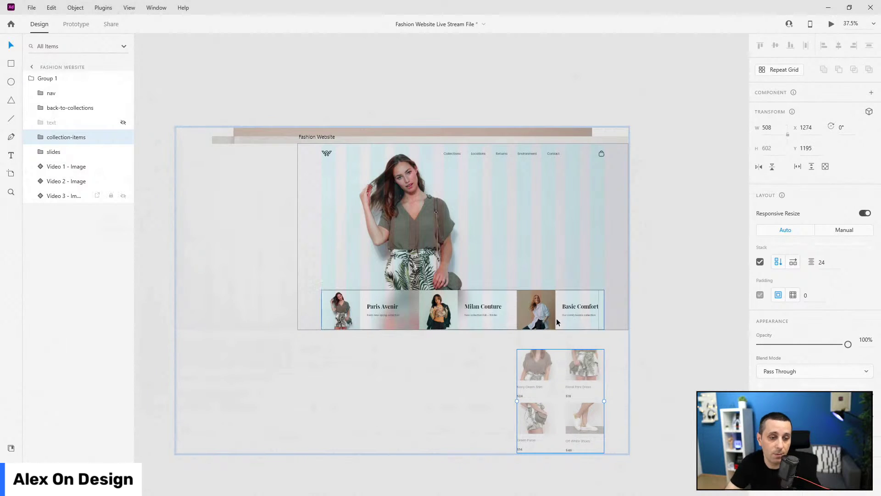
drag(541, 363, 540, 355)
scroll(540, 354, down, 4)
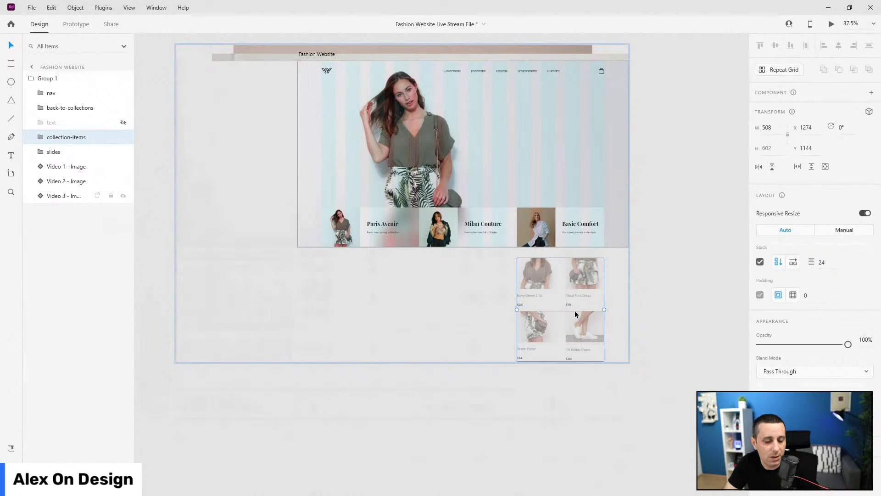
Offset the dress card in the top row downward to Y 1415, keeping its horizontal position
scroll(574, 315, up, 5)
double_click(582, 238)
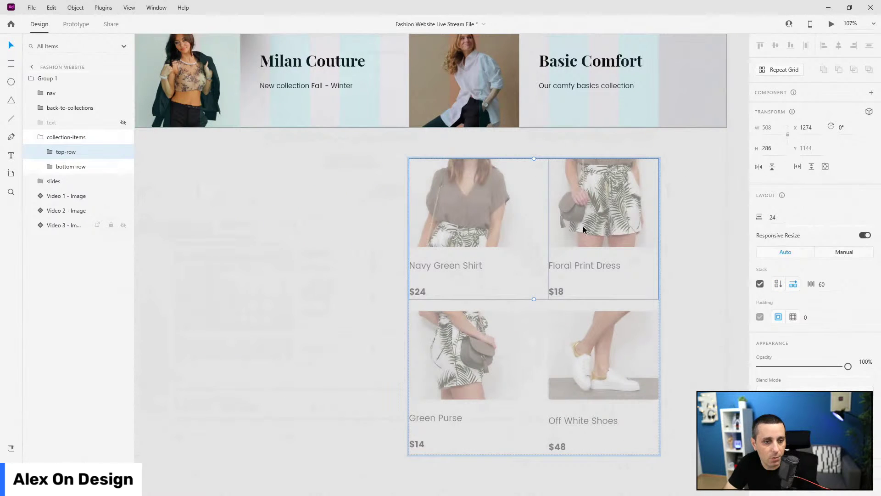
double_click(583, 226)
drag(585, 219, 584, 332)
scroll(583, 321, down, 3)
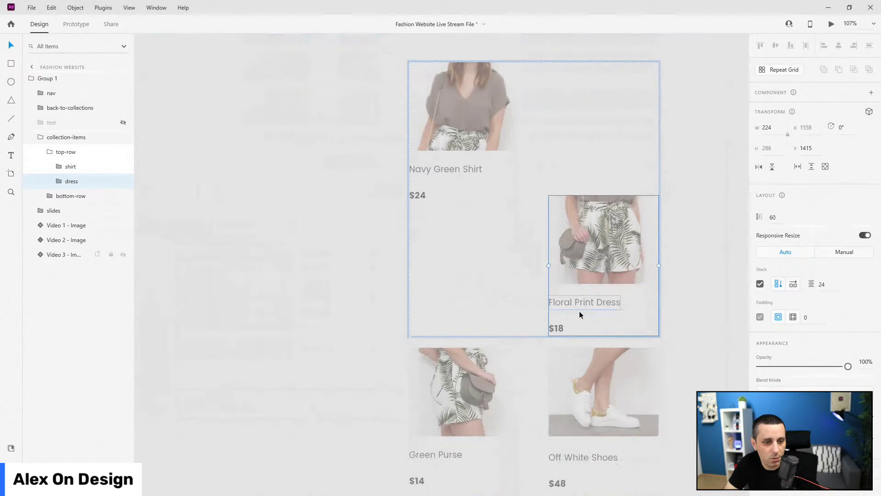
scroll(580, 312, down, 4)
click(467, 247)
double_click(475, 236)
drag(480, 228, 476, 396)
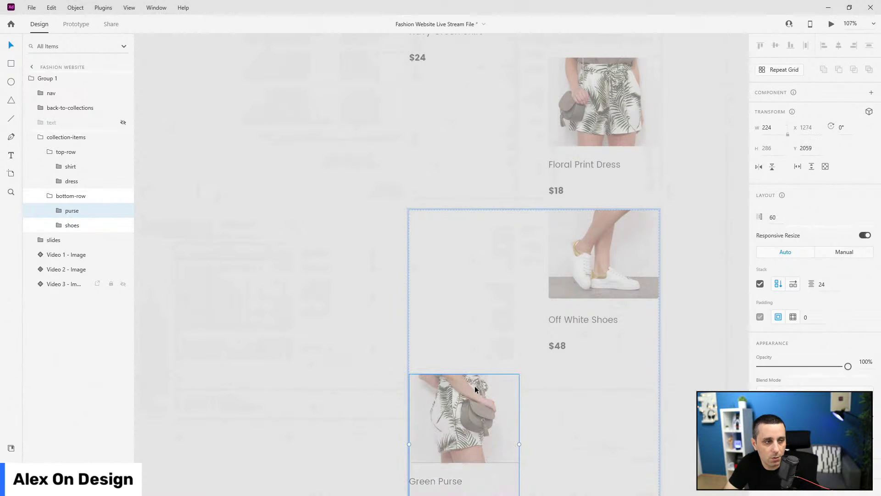
click(556, 184)
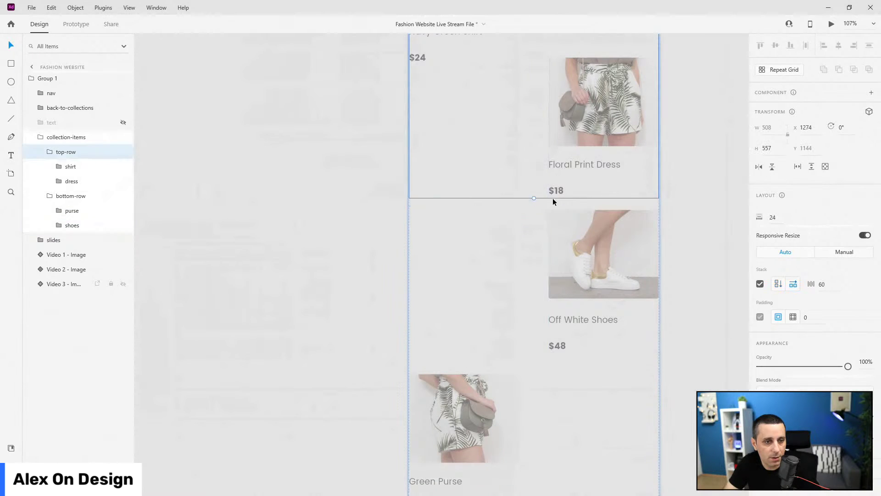
drag(553, 204, 550, 351)
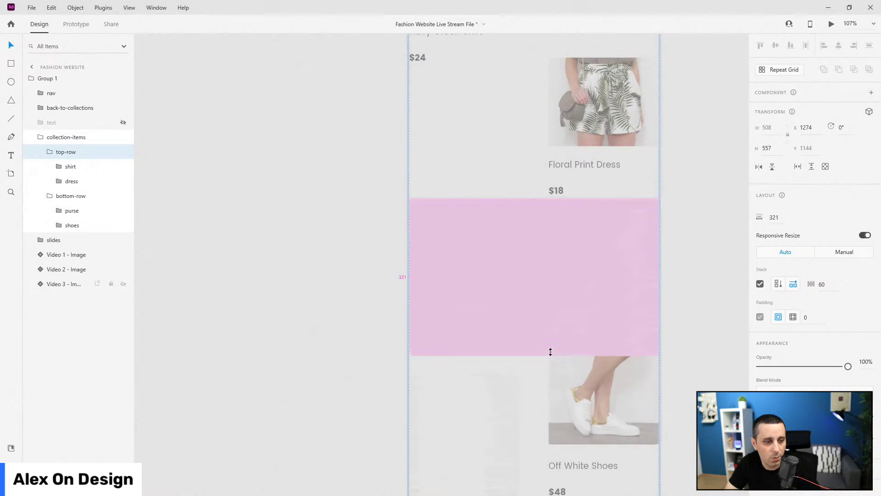
scroll(398, 269, down, 5)
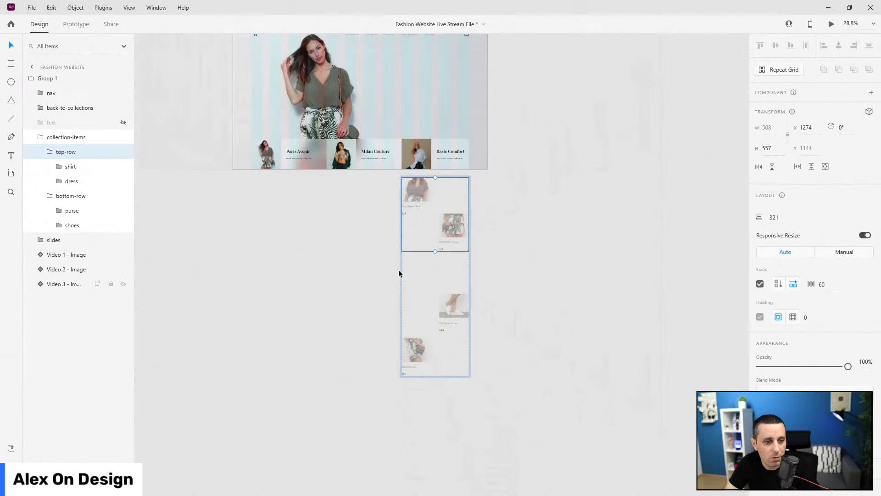
key(ctrl+z)
key(ctrl+z)
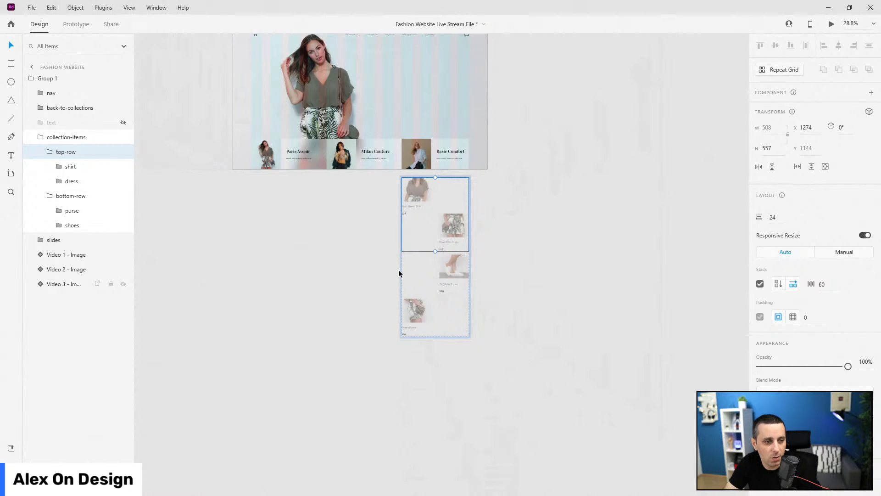
Lower the shoes card beneath the purse card's level and widen the gap between the two rows to 437
drag(458, 268, 460, 327)
click(443, 238)
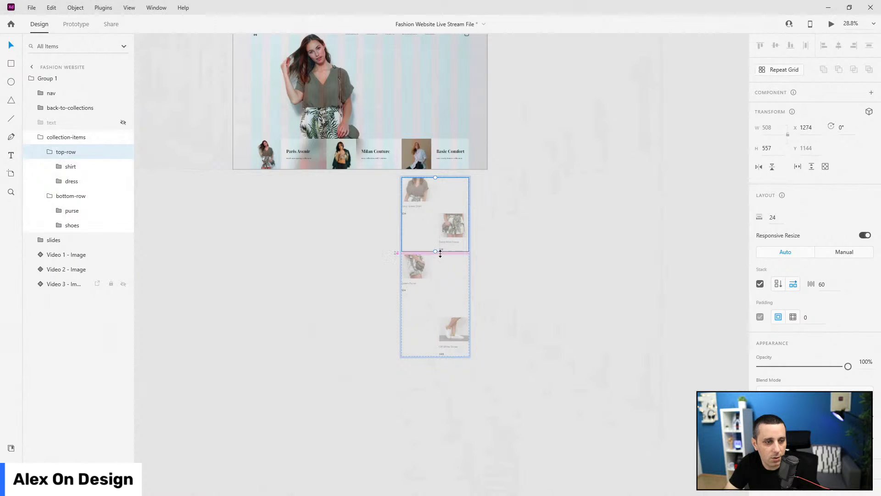
drag(439, 252, 444, 307)
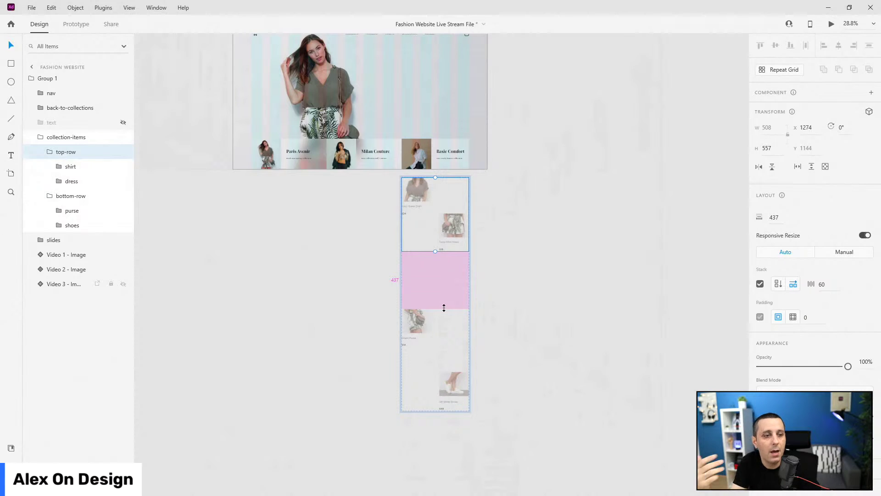
Make the hidden text group visible again in the artboard's grouped layers
click(53, 197)
key(Escape)
key(Escape)
key(Escape)
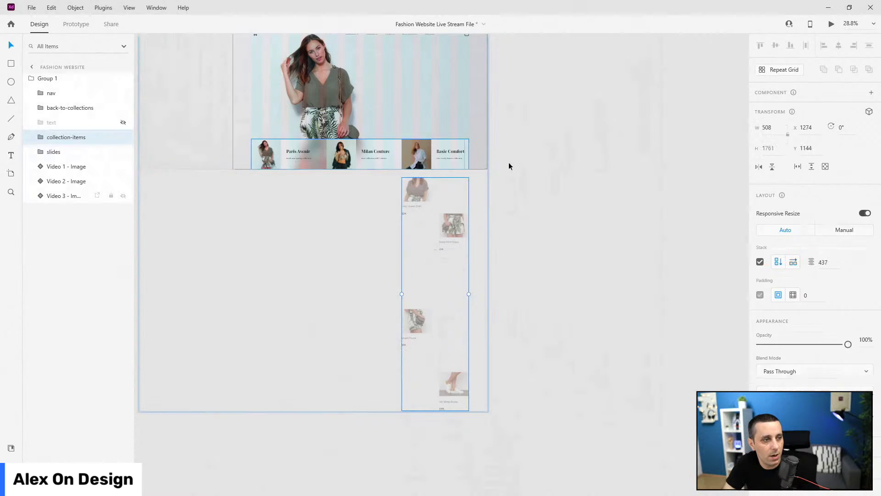
click(314, 69)
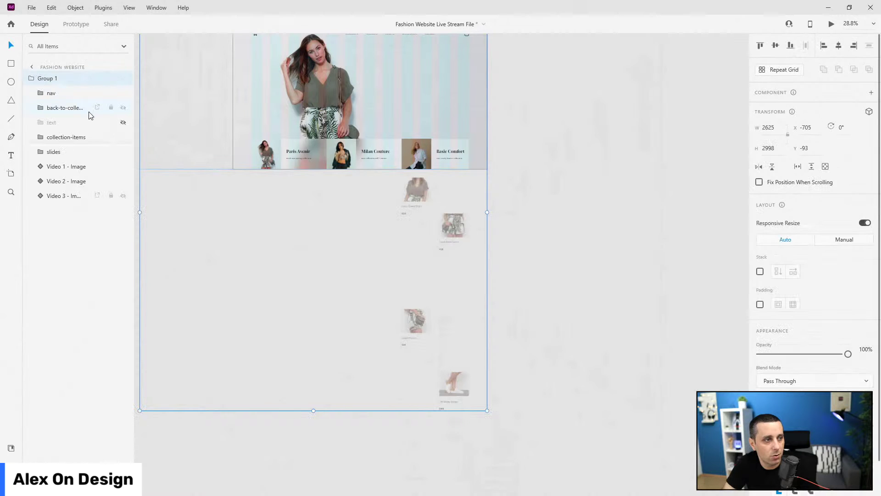
click(123, 122)
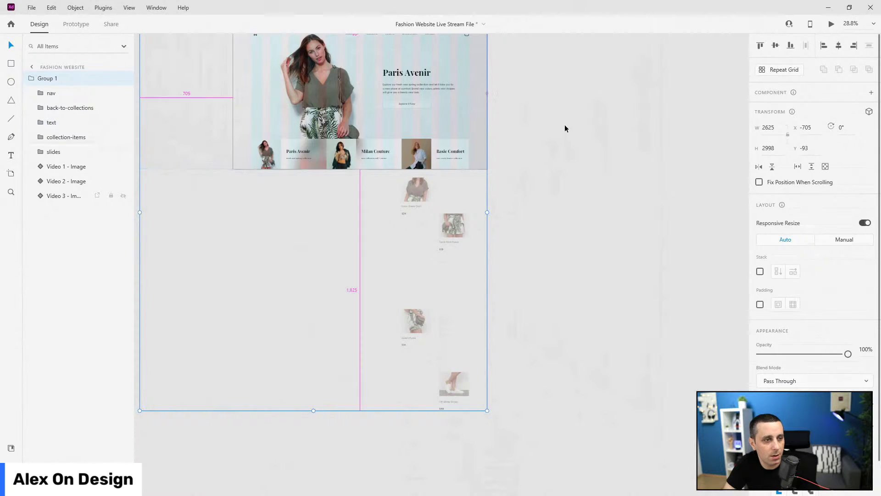
Rename the group holding all of the artboard's layers as fashion website
click(533, 117)
drag(531, 100, 661, 270)
scroll(339, 191, up, 5)
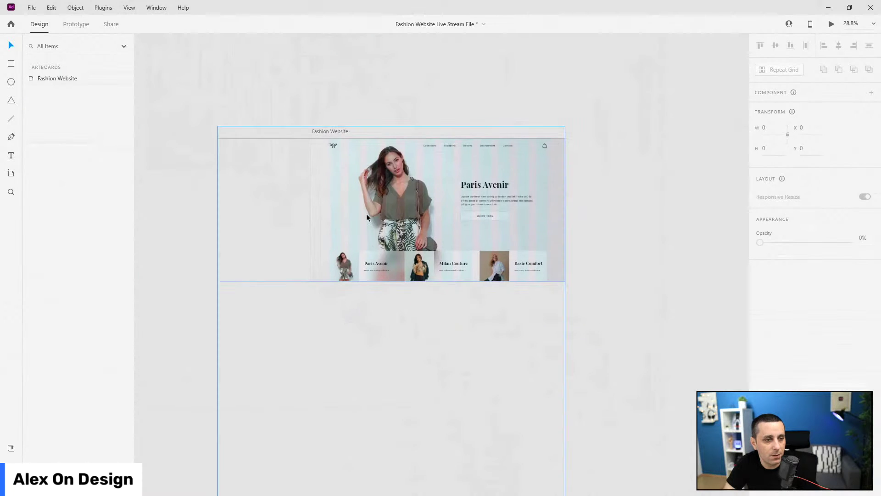
key(ctrl+shift+apostrophe)
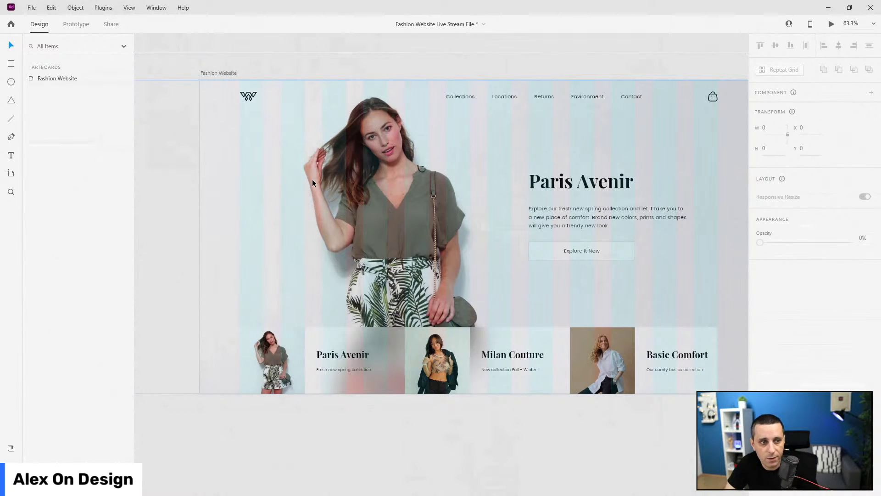
click(296, 160)
scroll(296, 161, down, 2)
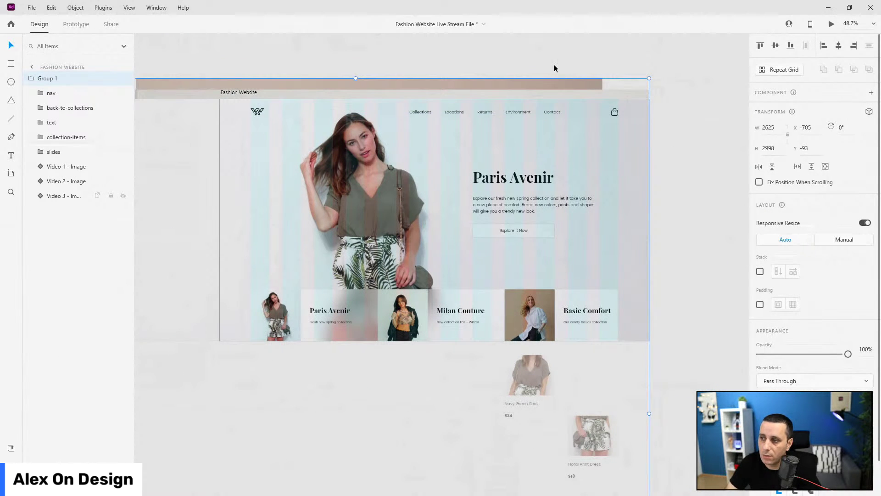
double_click(53, 78)
text(fashion website)
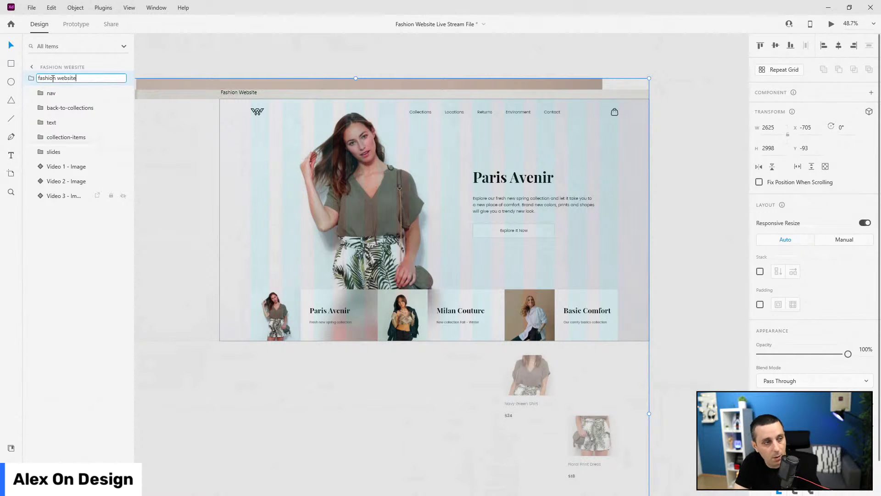
key(Return)
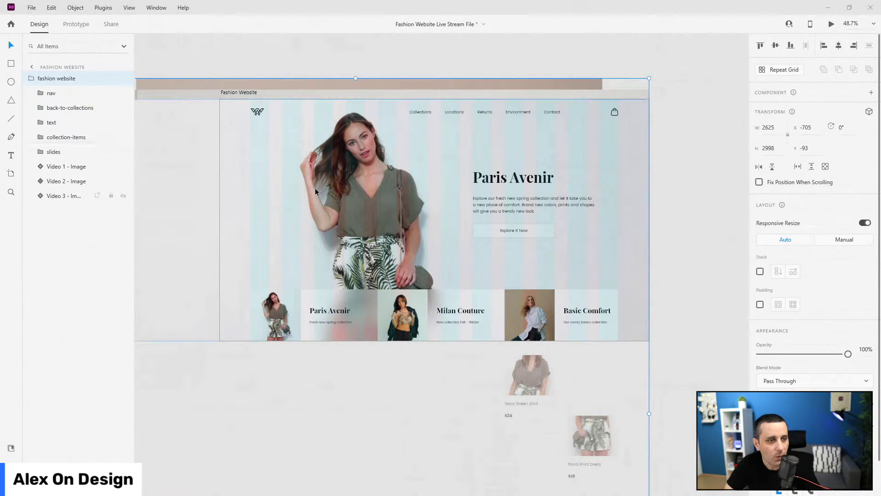
Draw a rectangle over the hero inside the fashion website group and size it to 1920 by 1080
click(58, 170)
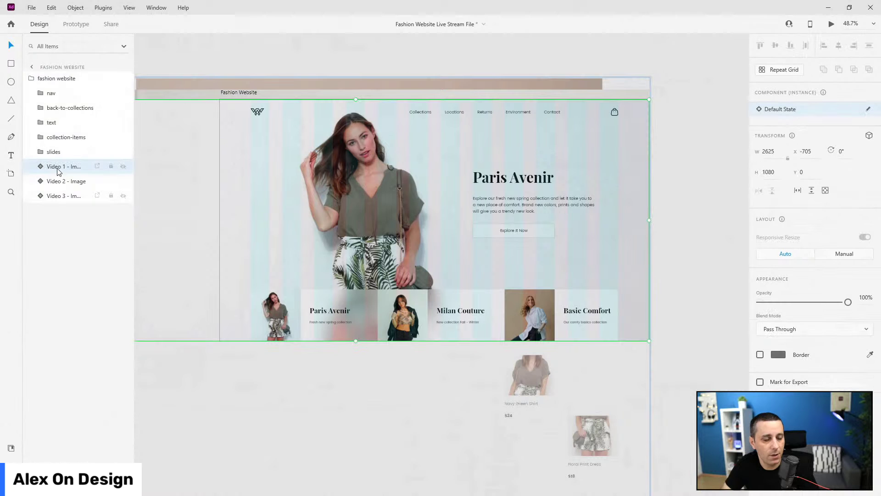
click(11, 64)
drag(242, 111, 536, 282)
click(781, 128)
text(1920)
key(Tab)
text(1080)
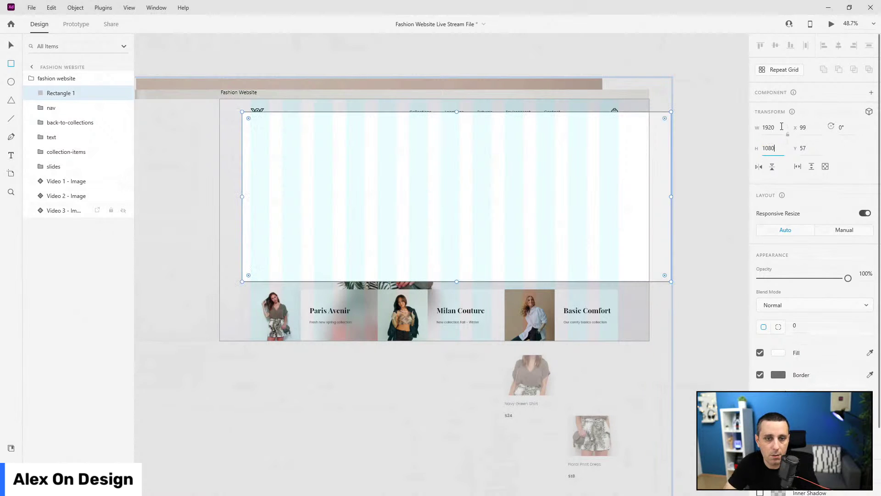
key(Return)
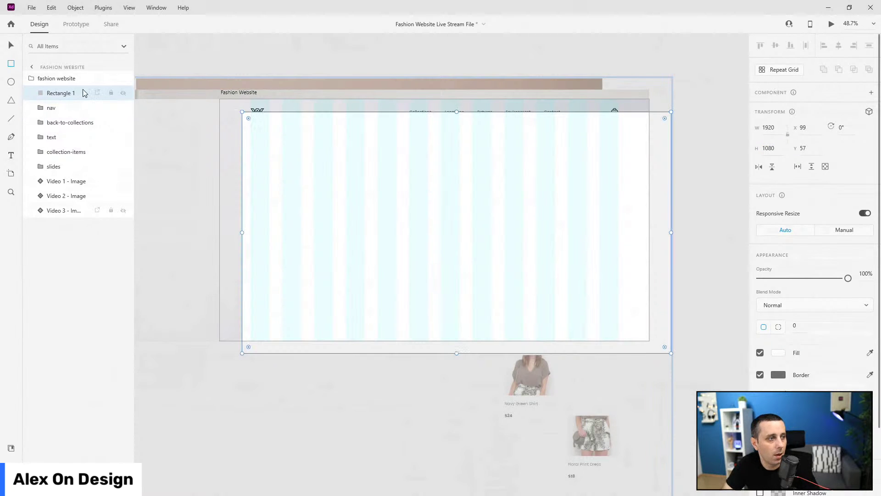
Align the rectangle with the artboard at X 0, Y 0 and place its layer between slides and Video 1 - Image
click(12, 45)
drag(319, 140, 297, 127)
drag(61, 93, 61, 179)
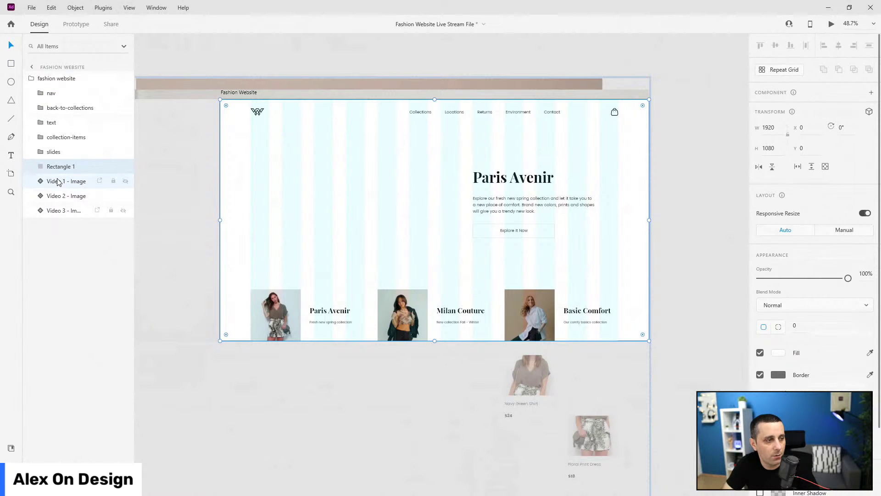
Rename the rectangle layer as mask and hide it
double_click(60, 167)
text(mask)
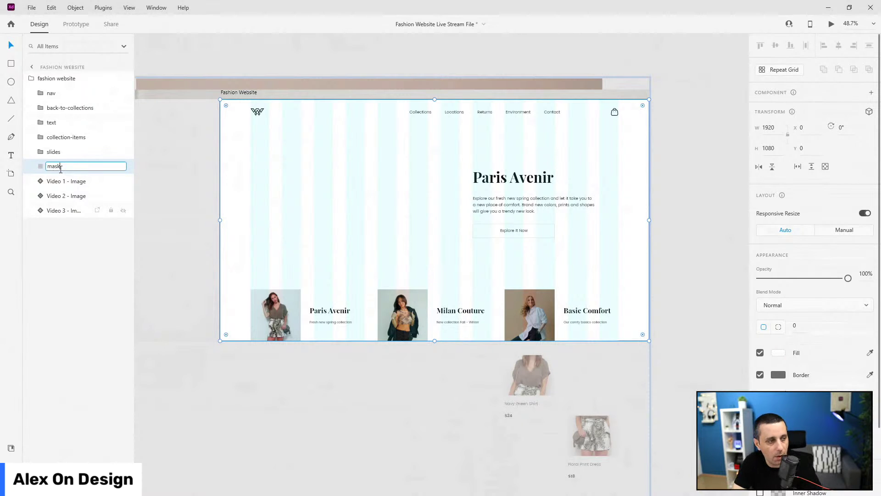
key(Return)
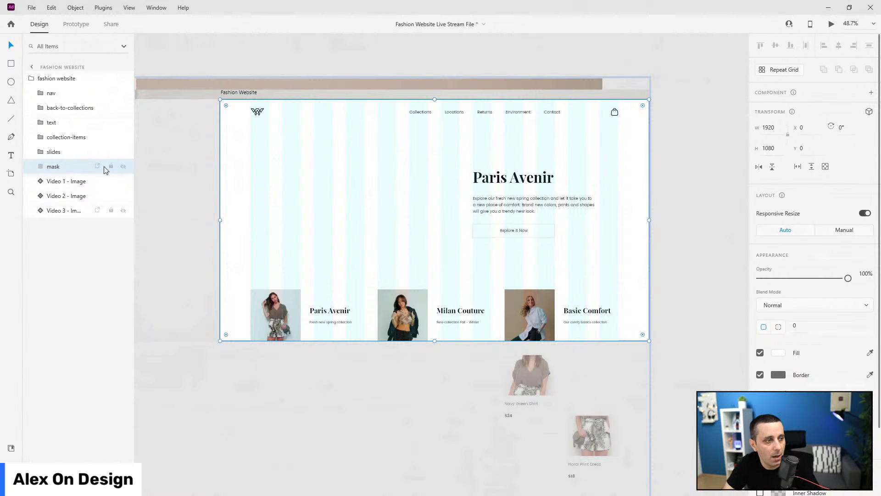
click(123, 166)
Place the video 1 asset at X -735, Y 0, checking its overlap at 23% opacity before restoring it to 100%
click(68, 182)
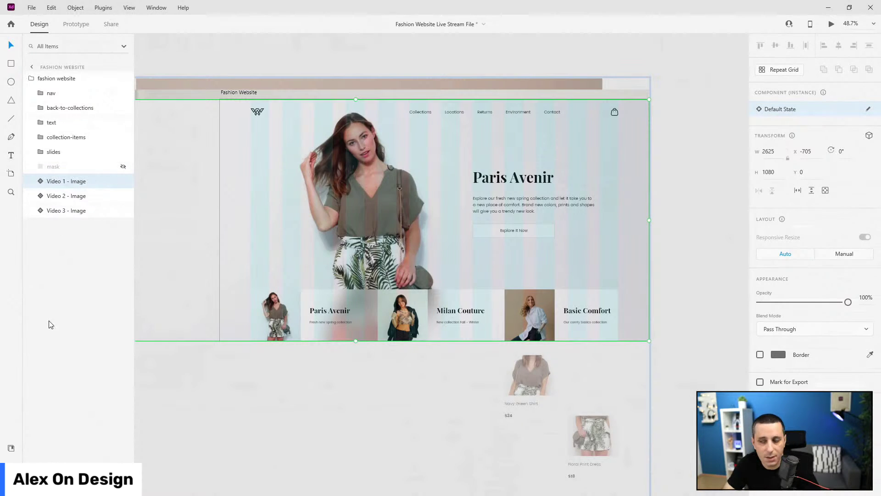
click(11, 447)
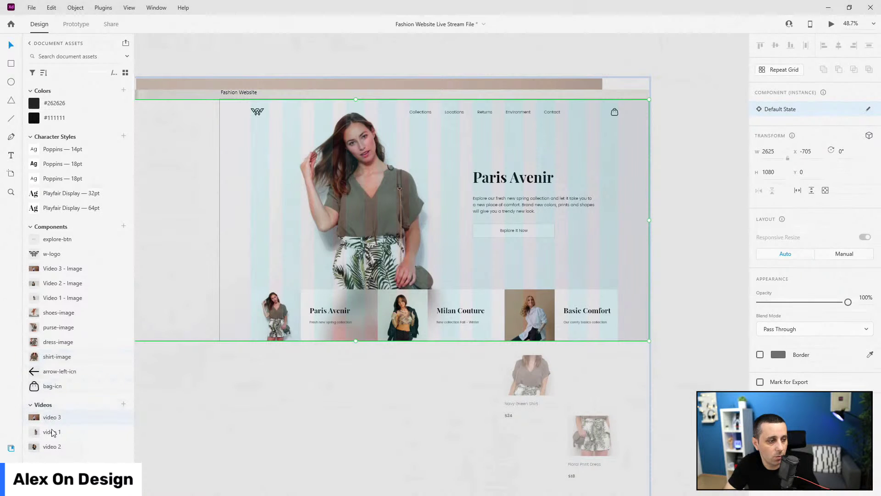
drag(52, 432, 273, 46)
drag(604, 185, 395, 233)
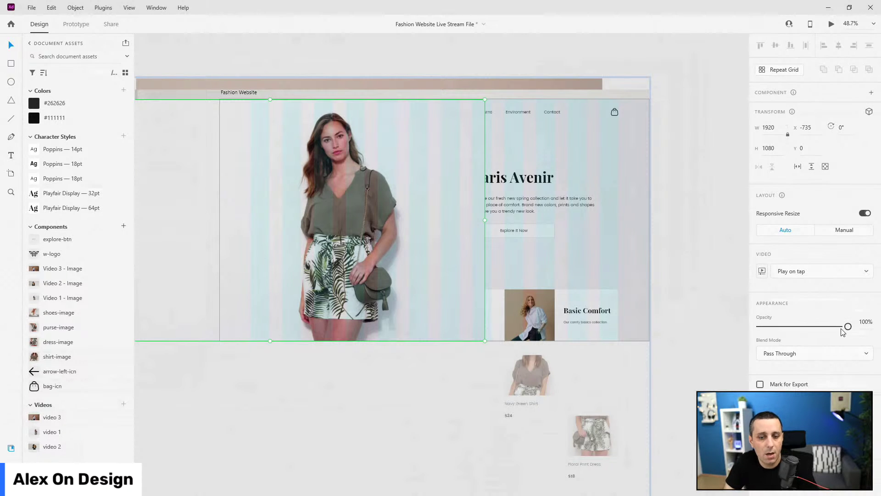
drag(847, 326, 780, 329)
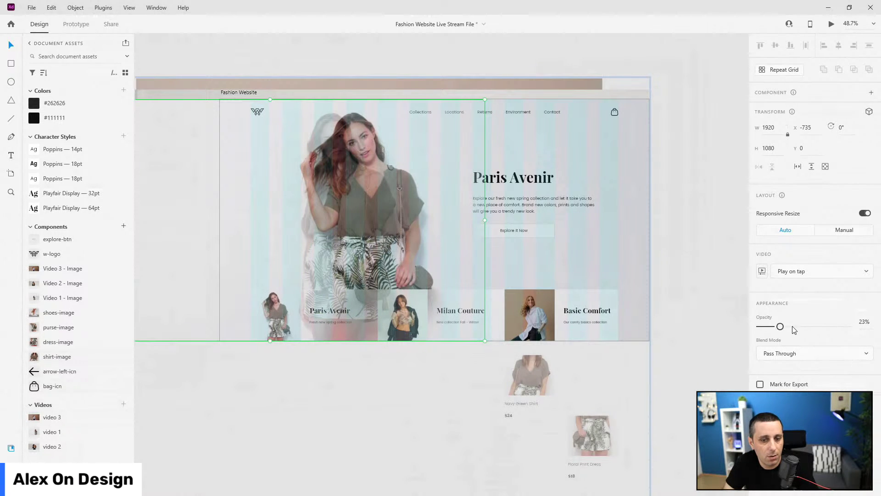
key(0)
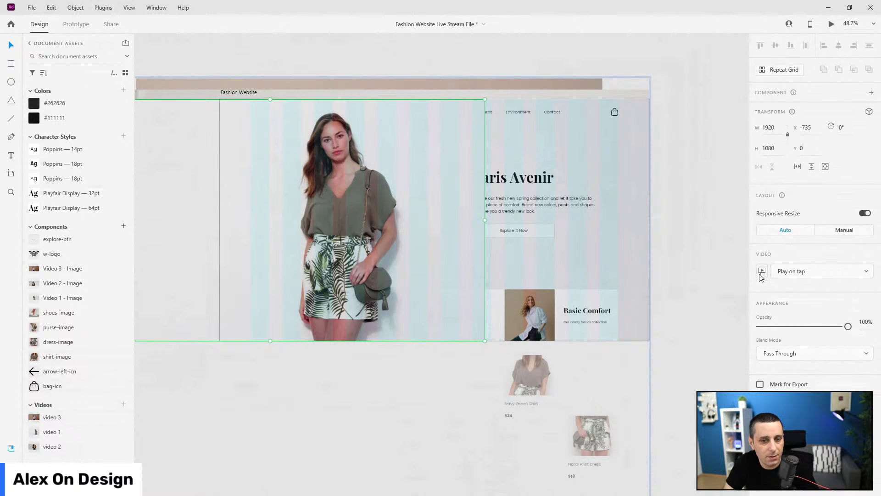
Move the video 1 layer between the hidden mask and Video 1 - Image
key(ctrl+y)
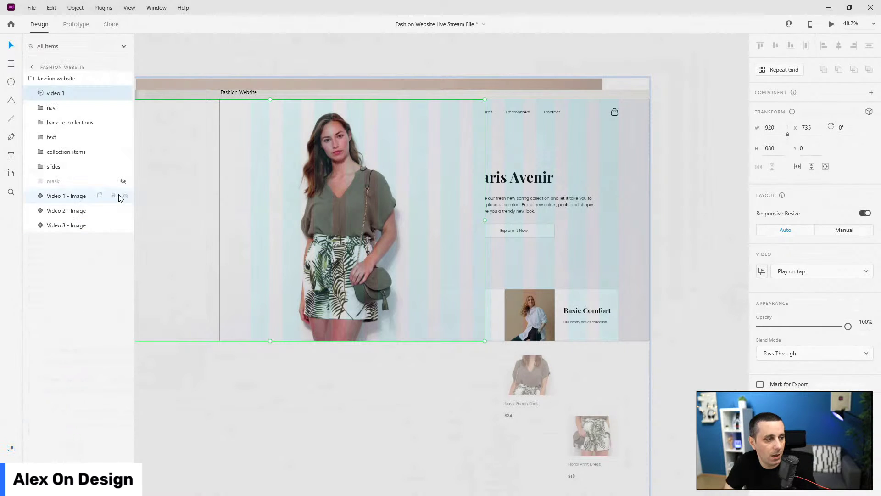
drag(83, 93, 78, 194)
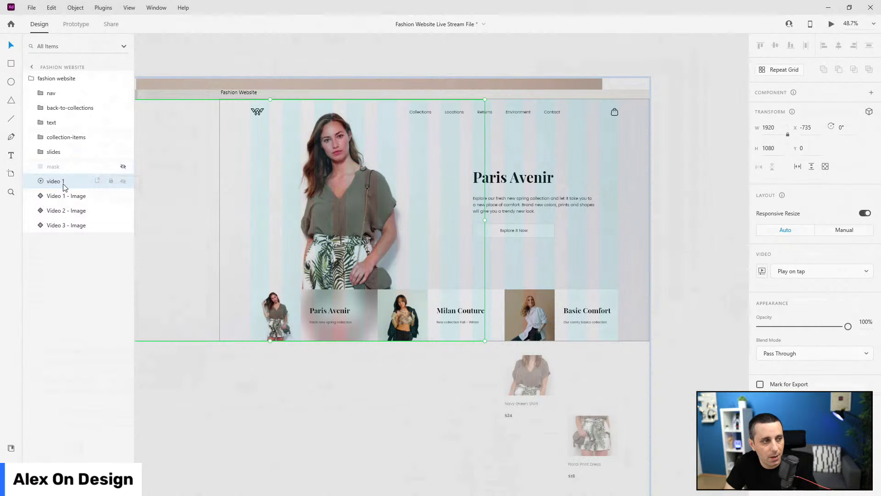
Temporarily hide video 1 to compare it with the still in Video 1 - Image
click(123, 181)
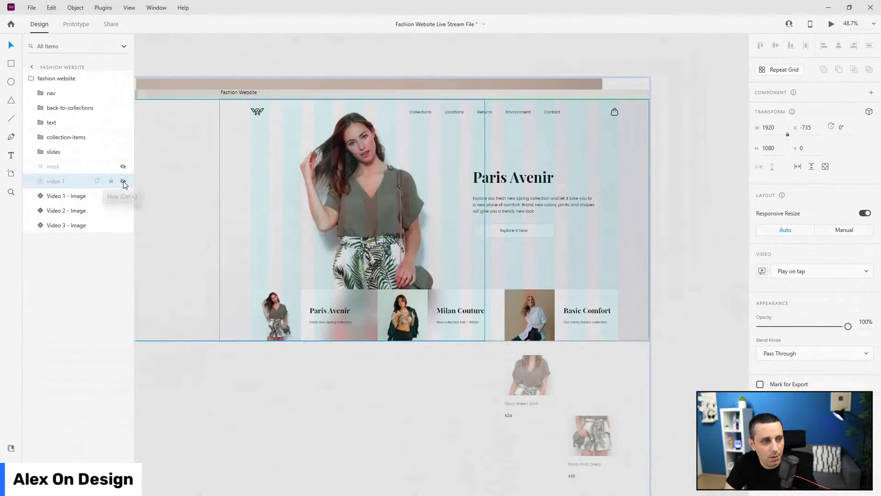
click(371, 150)
key(ctrl+z)
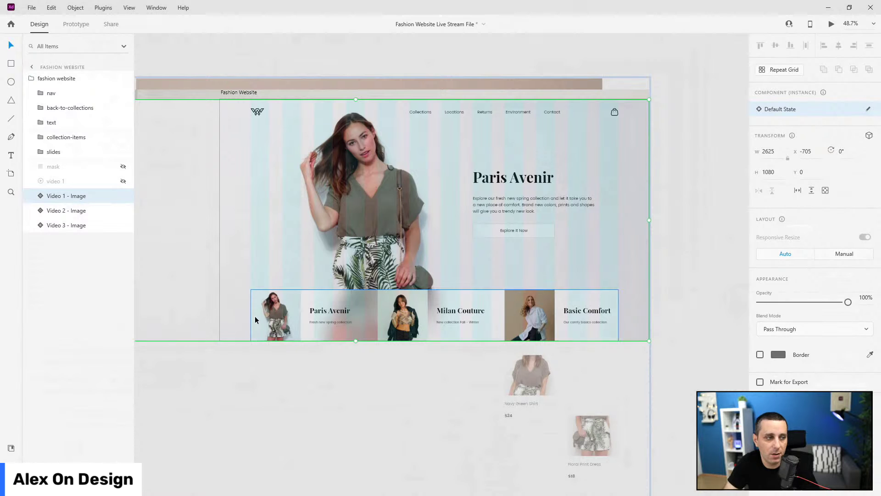
Preview the first two seconds of video 1 in its playback settings and return to the start
click(83, 183)
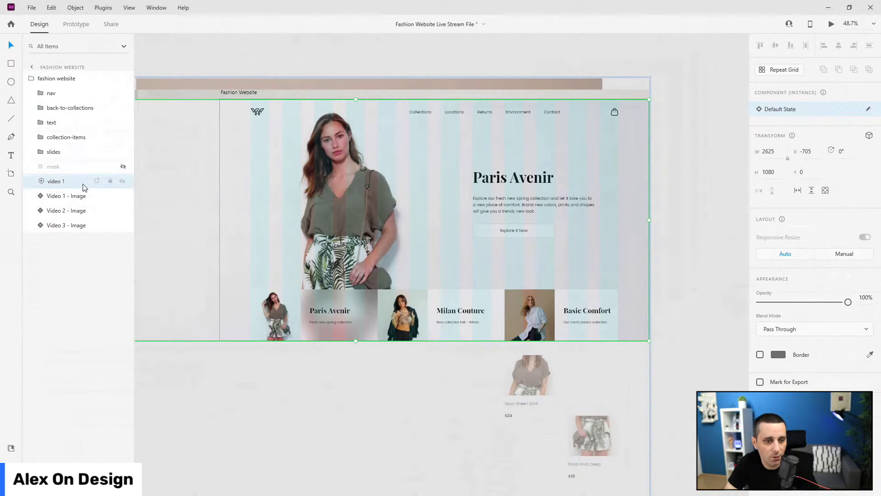
click(764, 273)
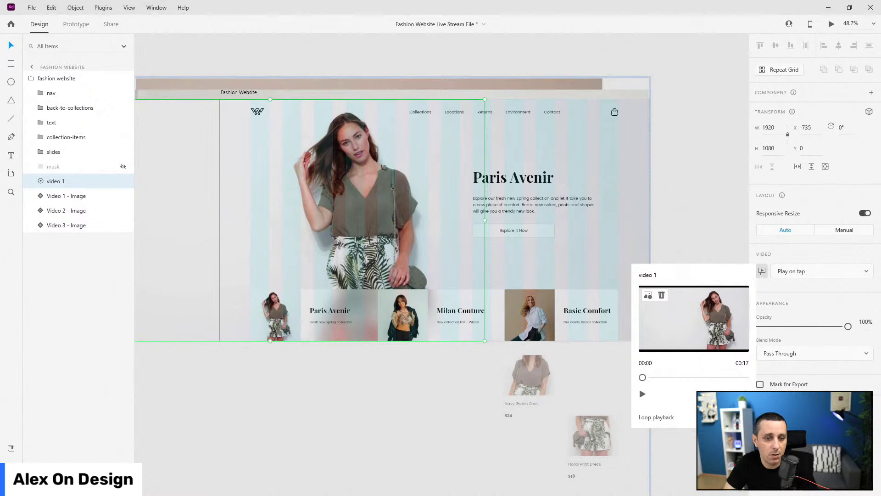
key(Escape)
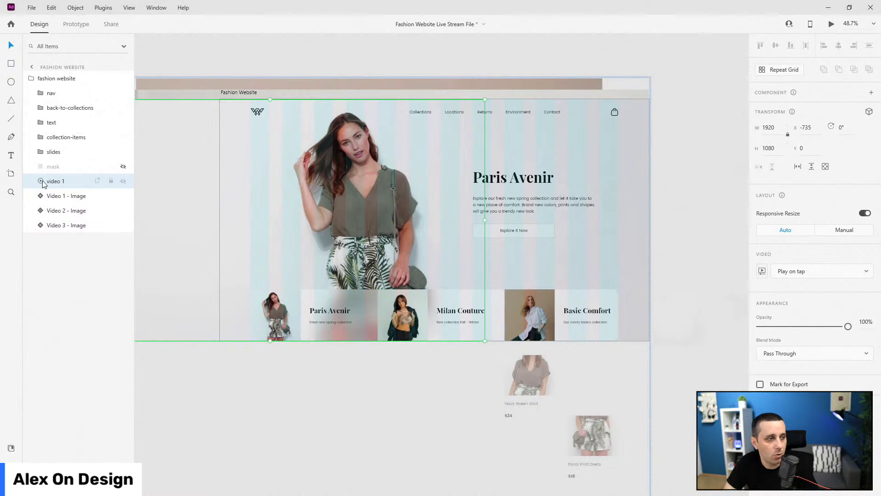
click(763, 271)
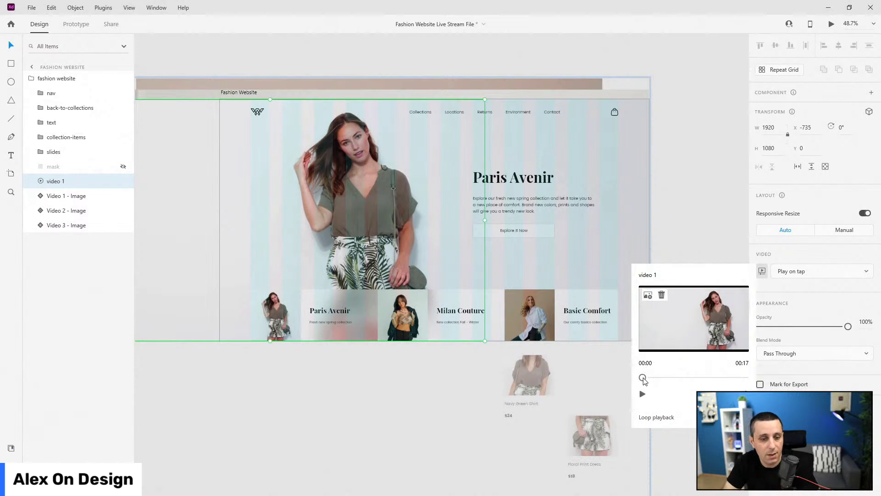
drag(643, 377, 656, 377)
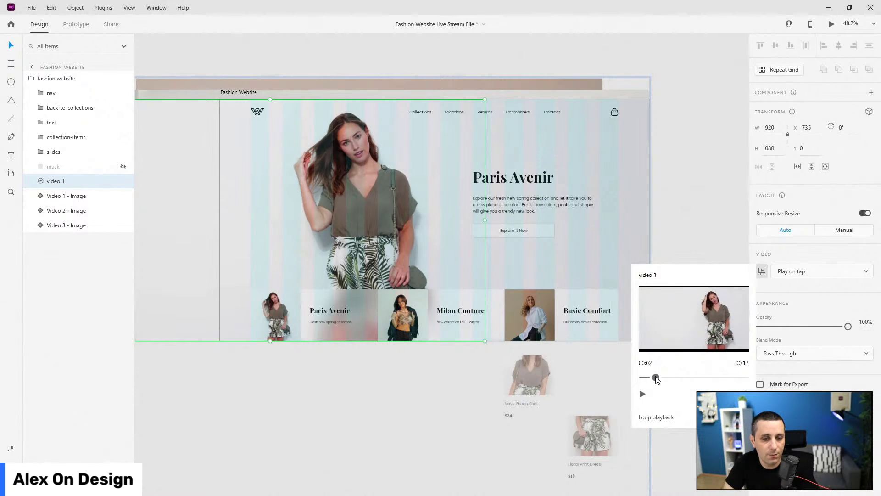
mouse_move(656, 377)
mouse_down()
mouse_move(739, 377)
mouse_move(642, 388)
mouse_up()
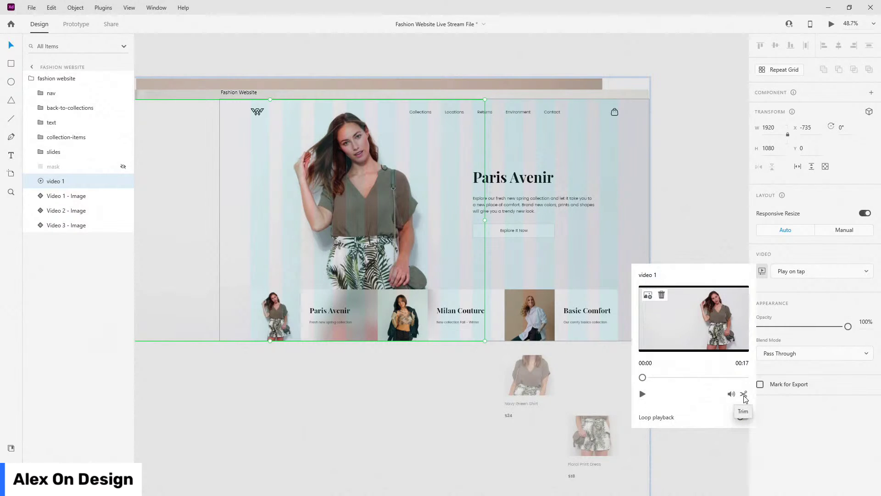
Trim the beginning of video 1 so that it starts at 00:03
click(744, 394)
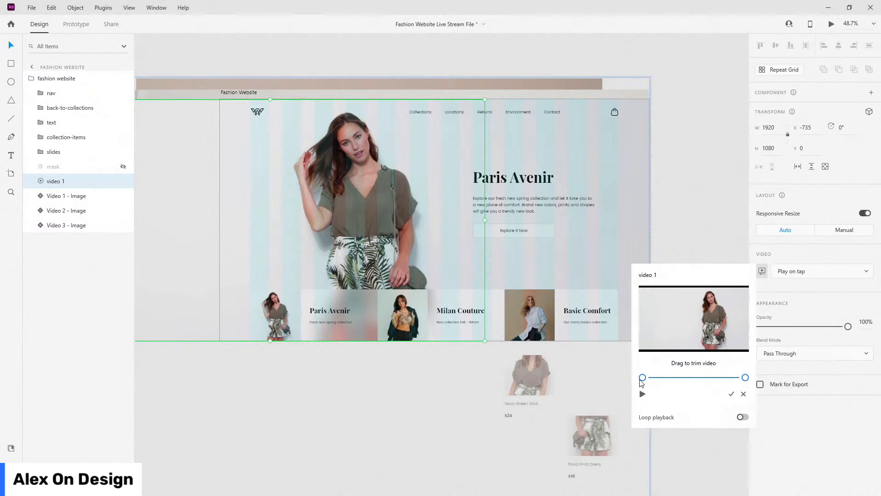
drag(643, 378, 659, 378)
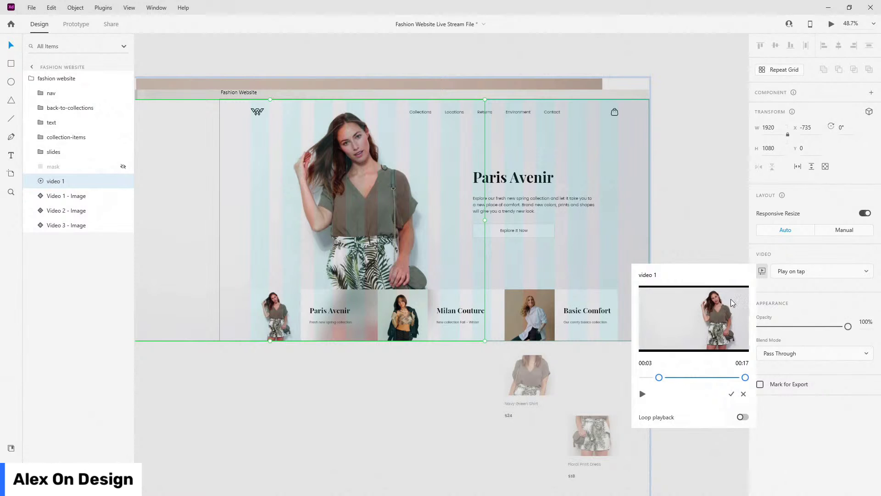
click(731, 394)
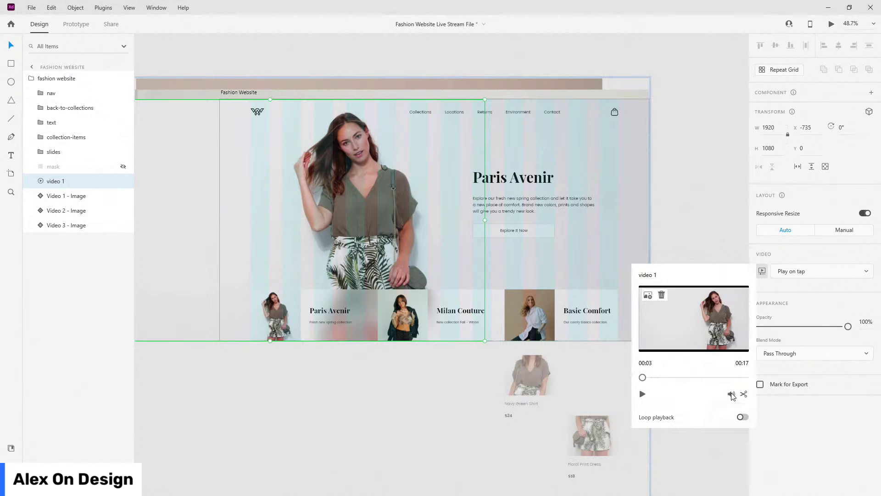
click(793, 408)
Lower video 1's opacity to 44% and shift it horizontally to X -706 so the model overlaps the still image
drag(847, 326, 799, 324)
scroll(286, 123, up, 5)
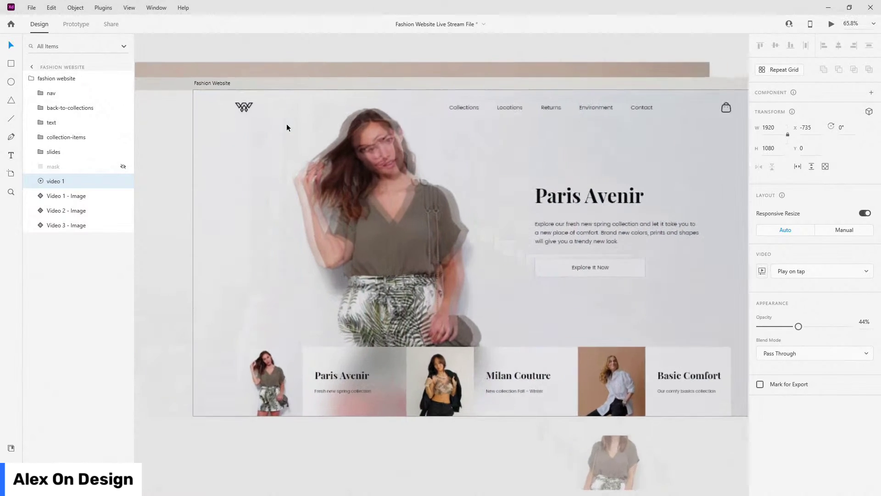
drag(420, 182, 429, 182)
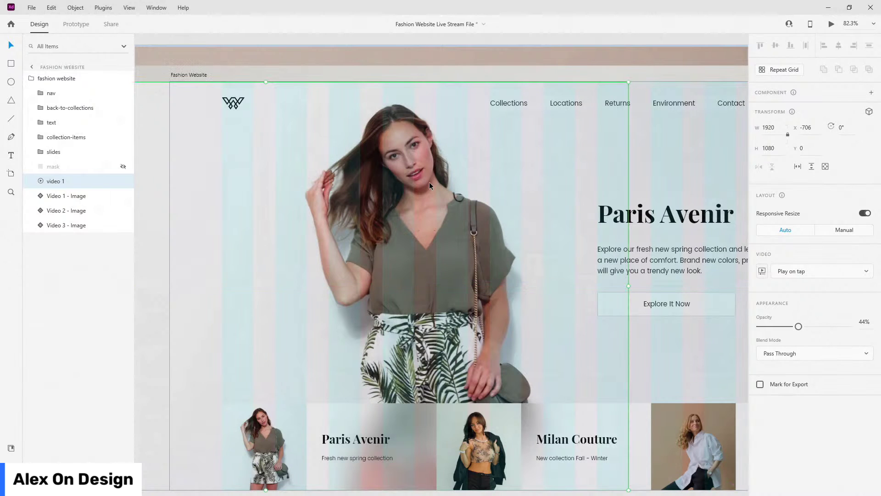
scroll(429, 183, down, 5)
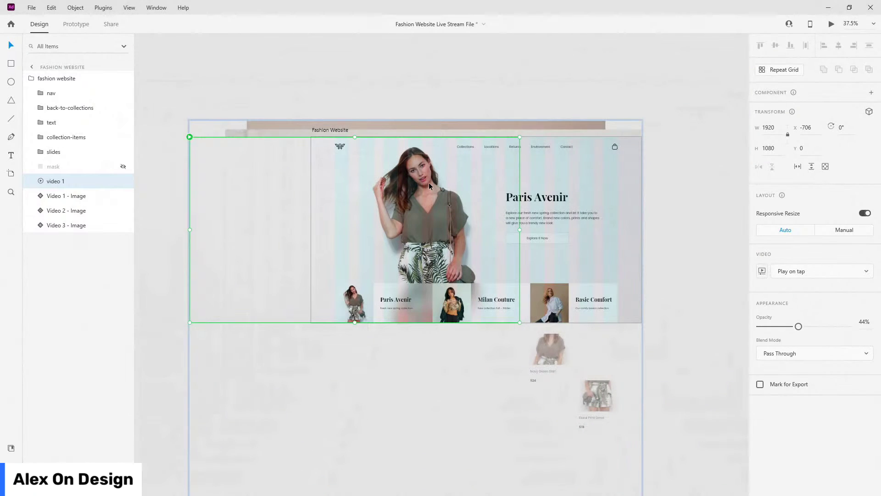
Unhide the mask layer and use it to mask video 1 and Video 1 - Image together
click(123, 166)
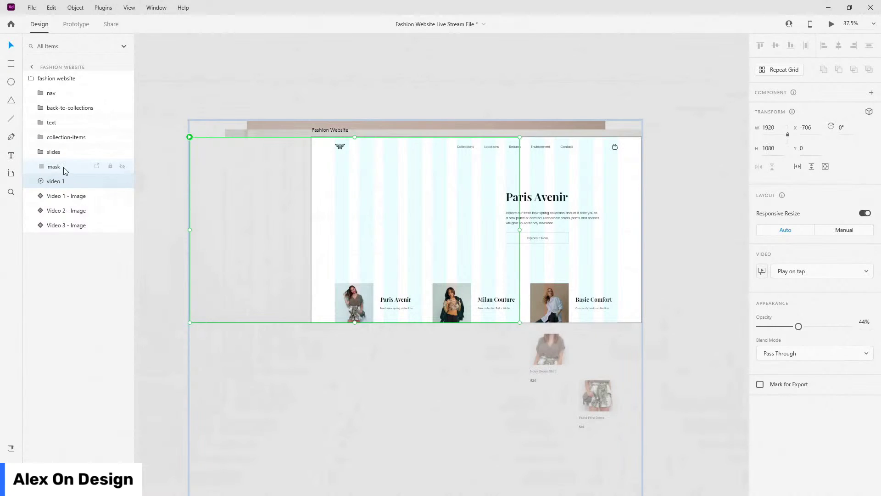
click(64, 167)
shift+click(71, 198)
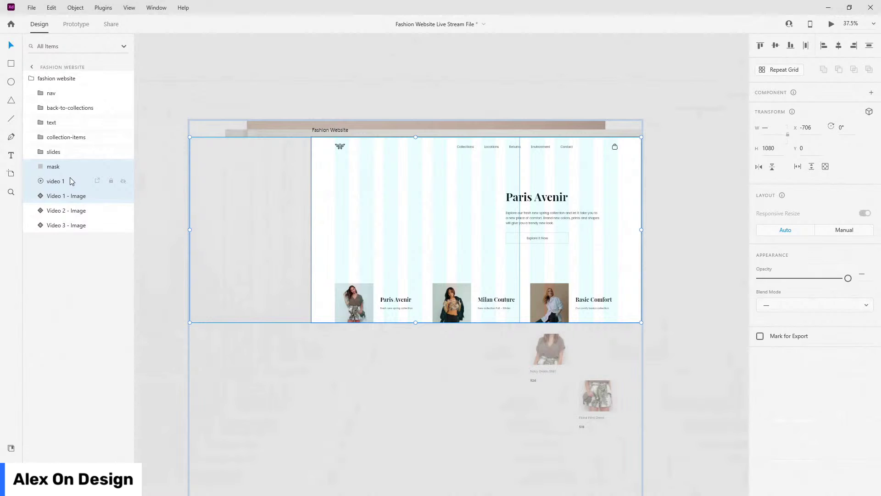
key(ctrl+shift+m)
Rename the new mask group as main video
double_click(63, 166)
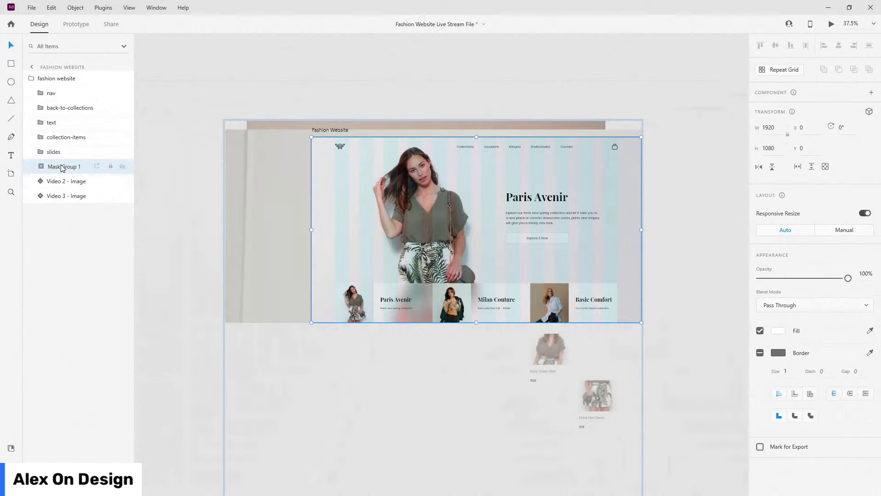
text(video)
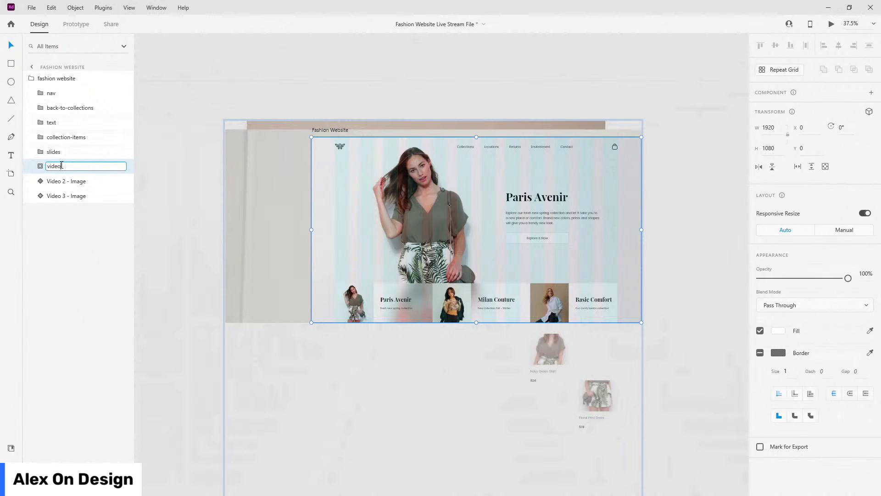
text(1)
key(ctrl+a)
text(main video)
key(Return)
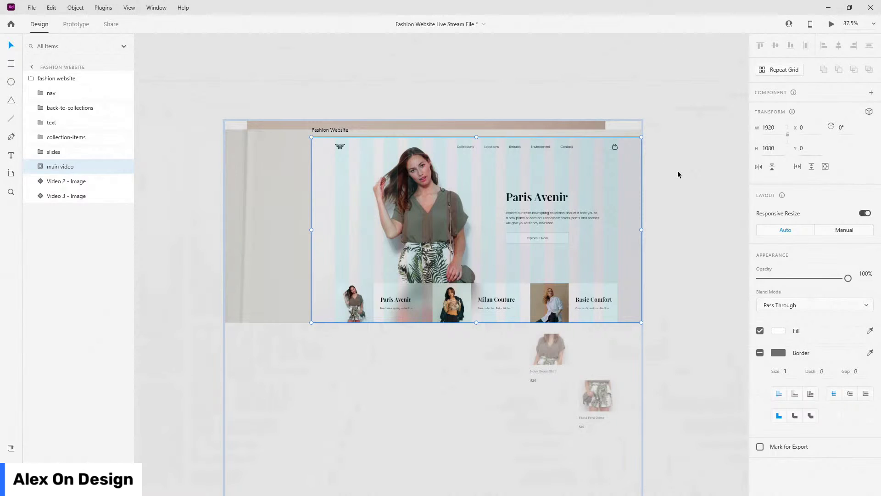
Try narrowing the mask inside main video to 990 px wide, and undo the resize
click(33, 166)
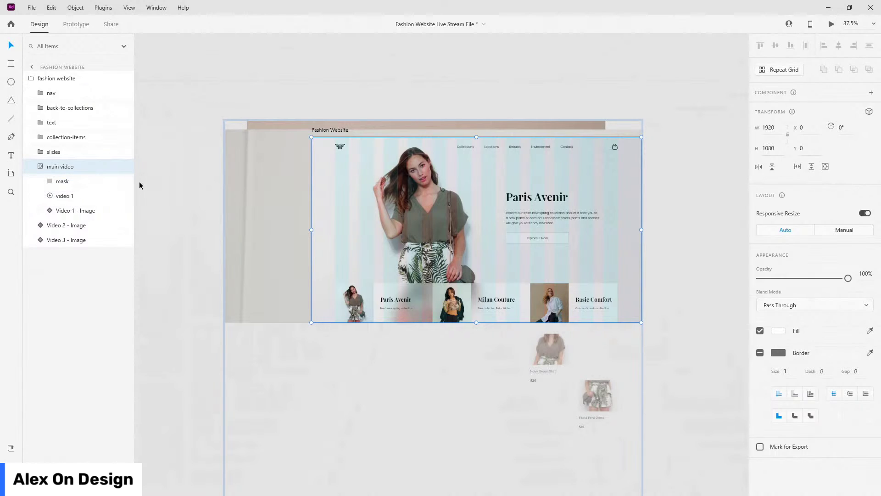
click(63, 180)
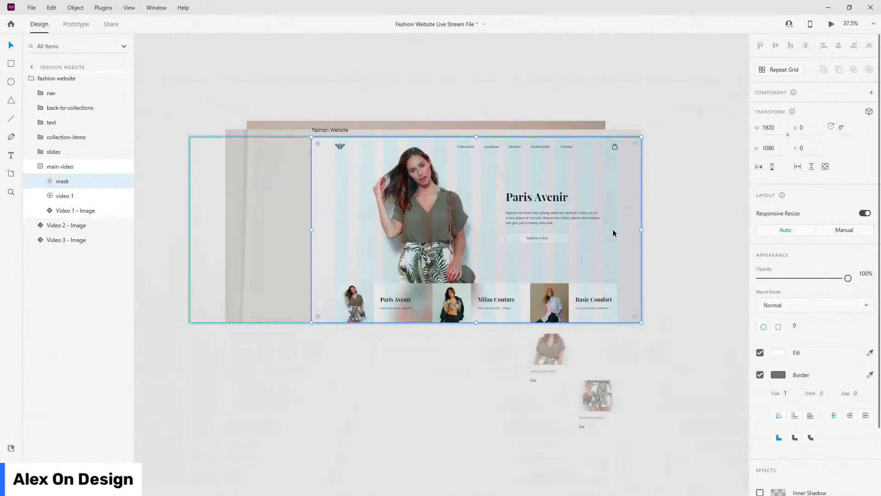
drag(643, 230, 480, 227)
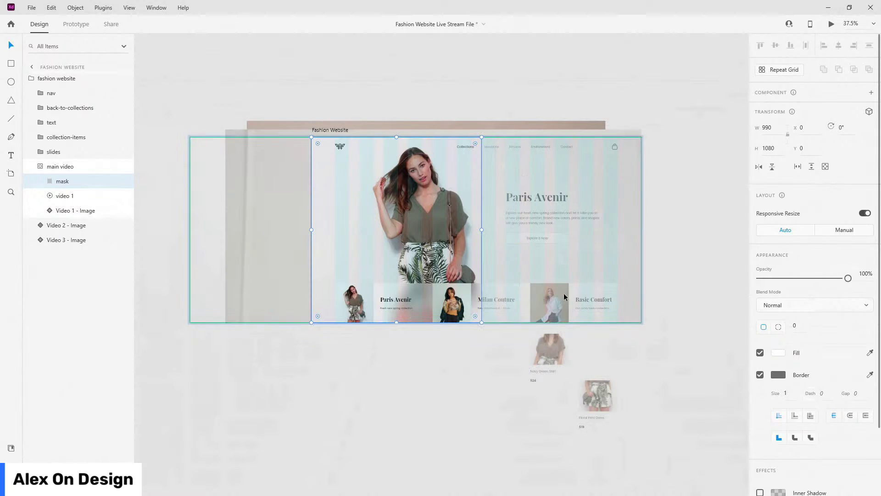
click(395, 60)
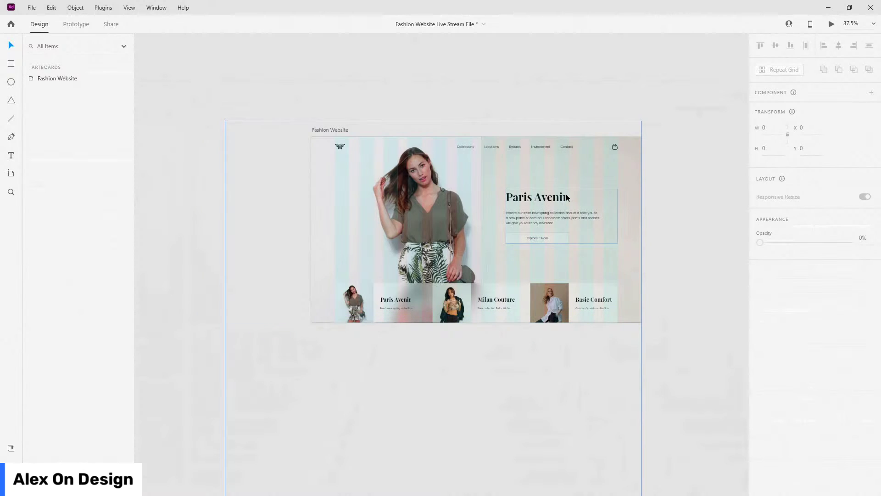
key(ctrl+z)
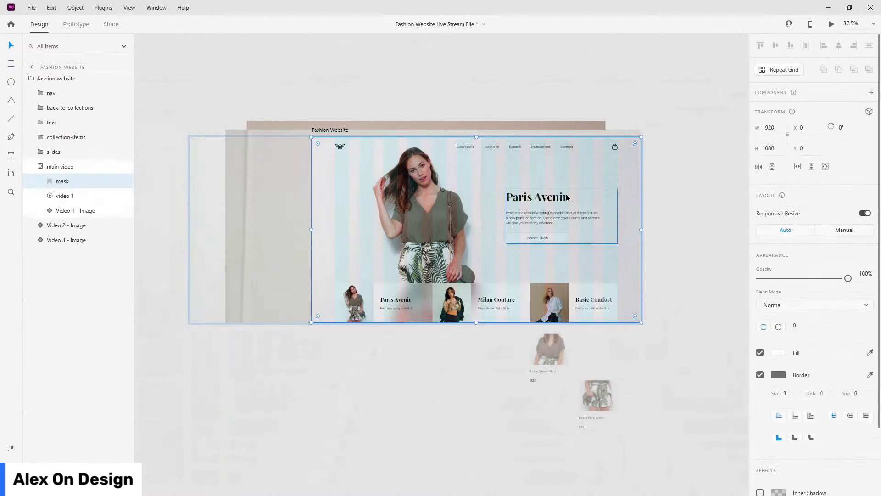
click(43, 168)
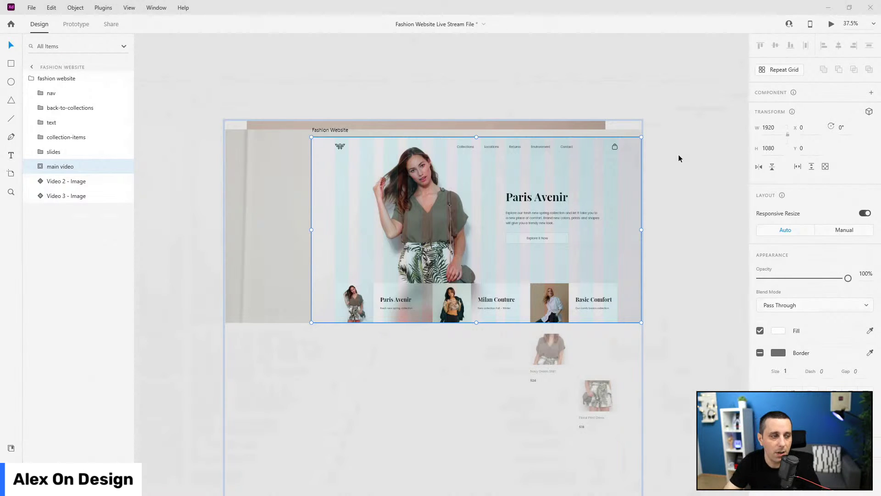
Set the back-to-collections group's opacity to 100% and move it off the artboard's left edge to X -234
click(55, 107)
key(0)
scroll(278, 153, up, 3)
scroll(278, 152, up, 5)
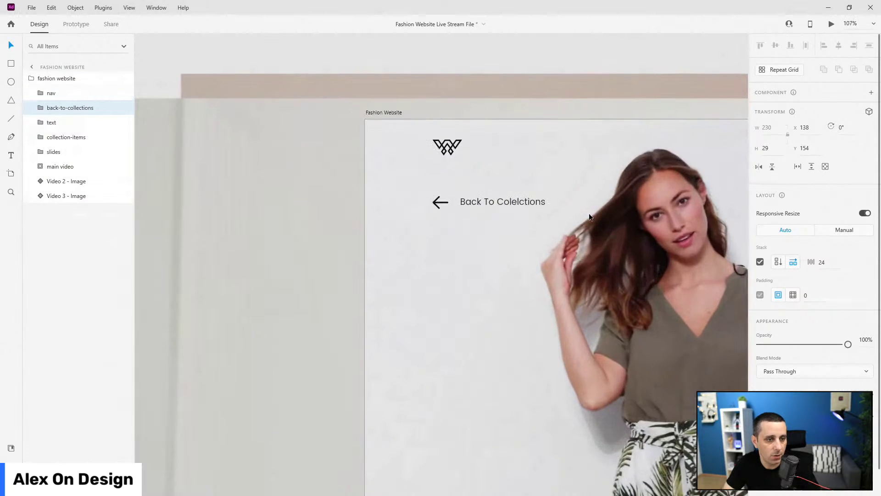
drag(522, 202, 340, 193)
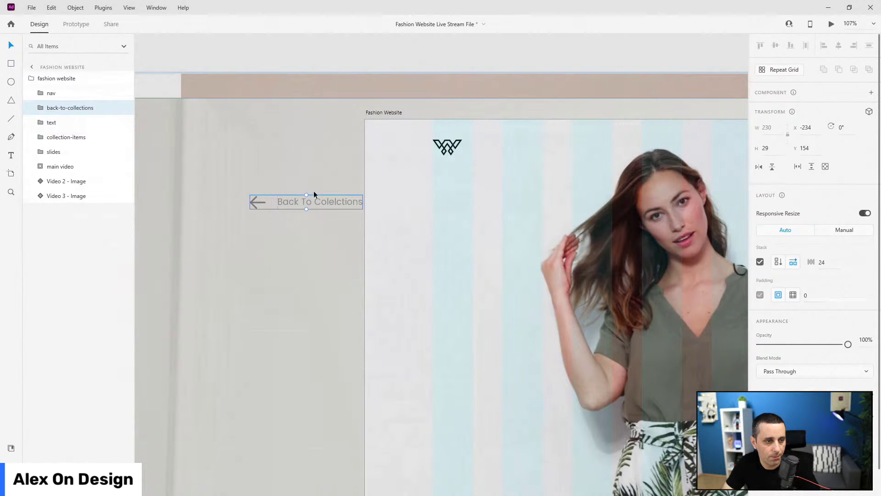
scroll(263, 193, down, 5)
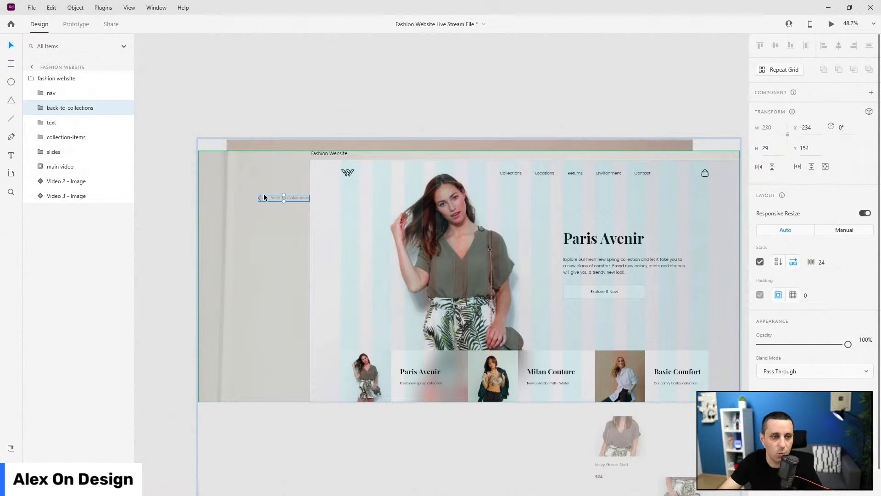
Turn the whole fashion website group into a component
click(46, 79)
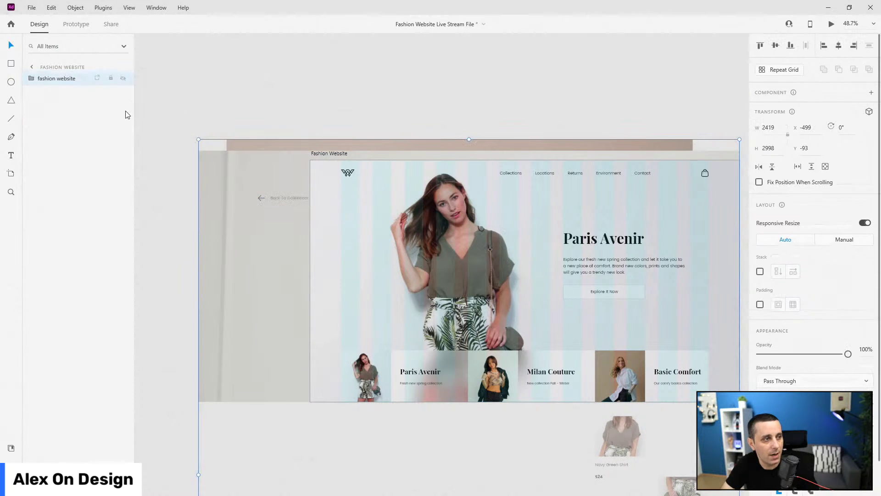
scroll(321, 191, down, 3)
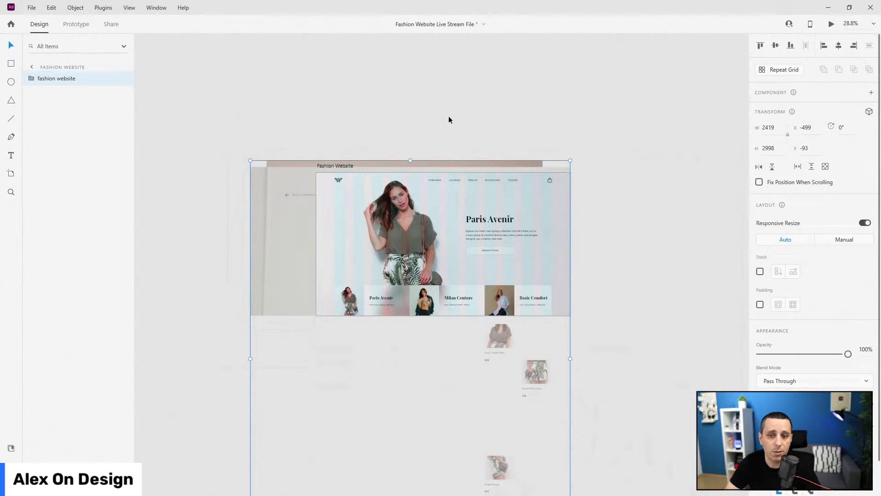
key(ctrl+k)
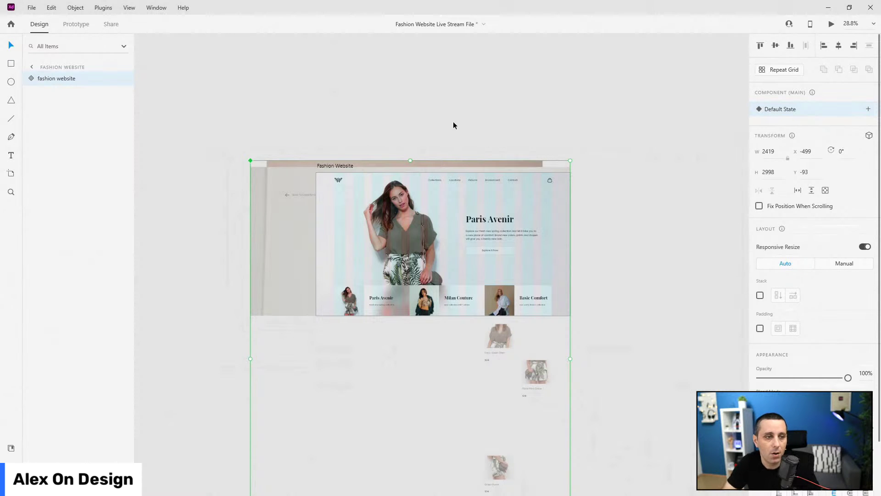
click(590, 118)
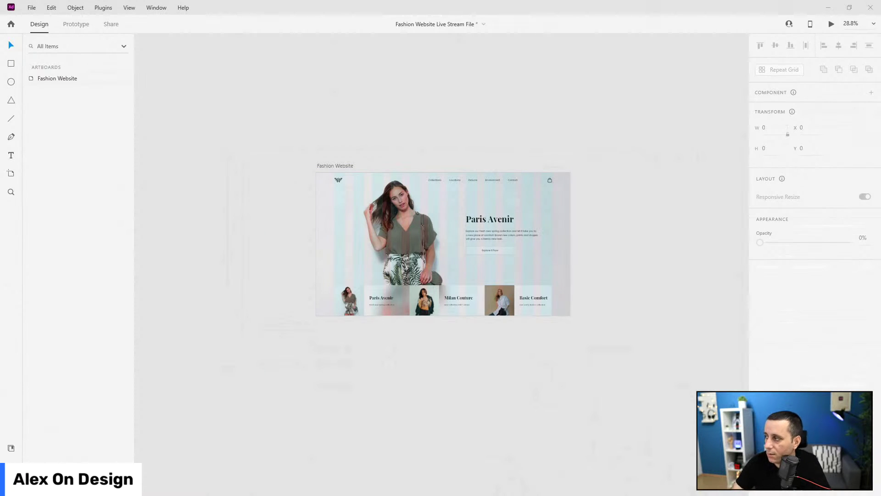
Add a new state named milan to the fashion website component
click(393, 199)
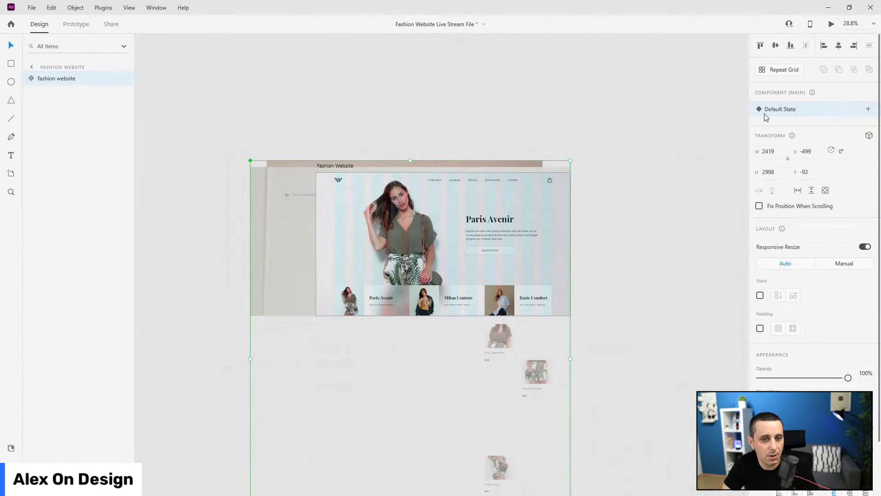
click(868, 108)
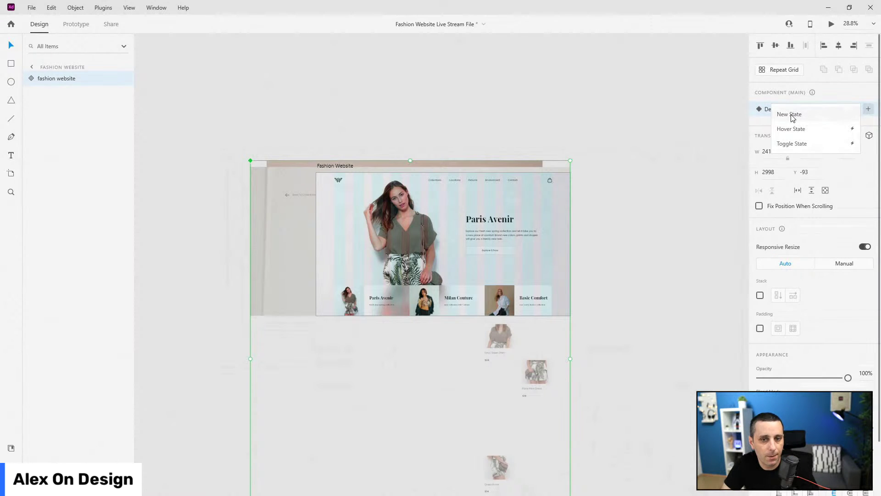
click(791, 115)
text(milan)
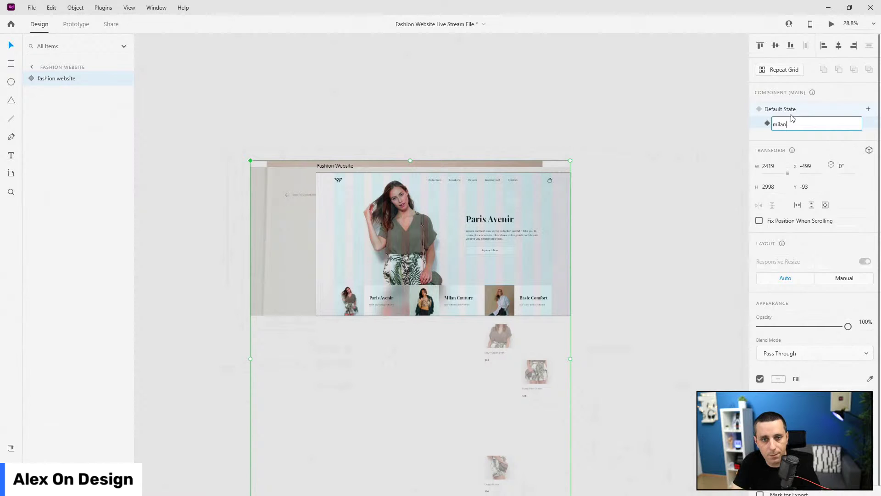
key(Return)
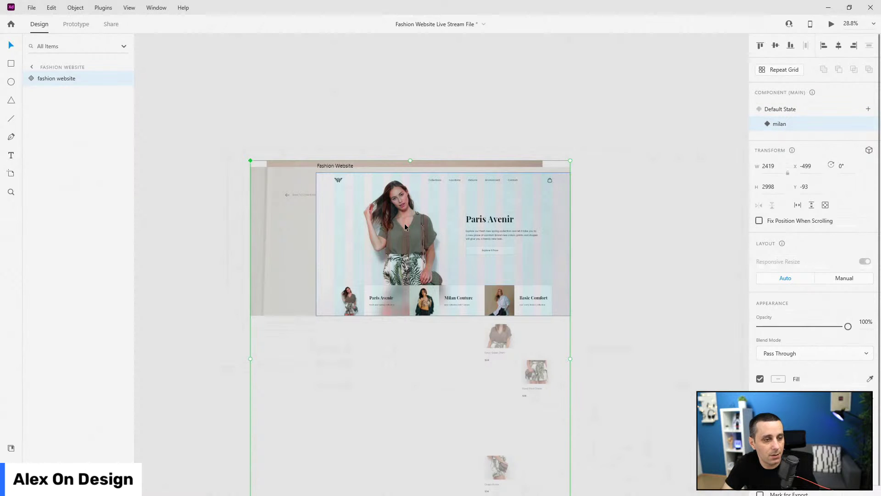
click(615, 240)
Hide the main video group in the milan state so Video 2 - Image shows as the hero
scroll(366, 232, up, 4)
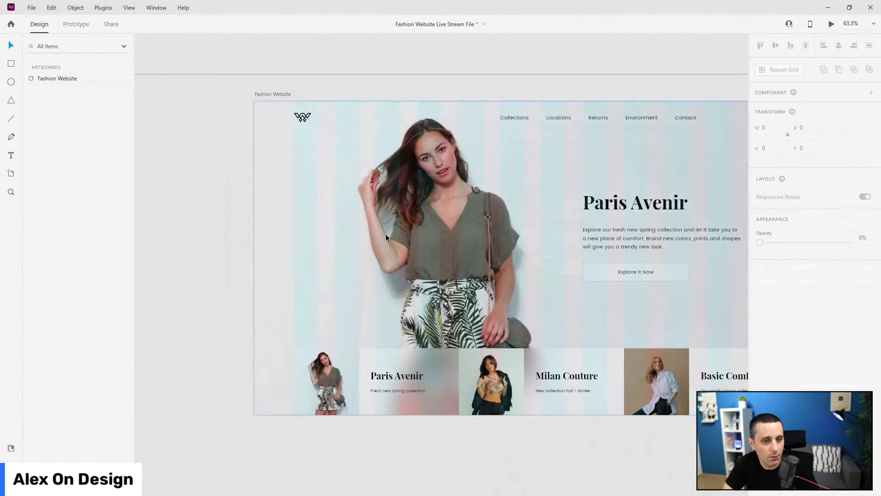
scroll(387, 233, down, 1)
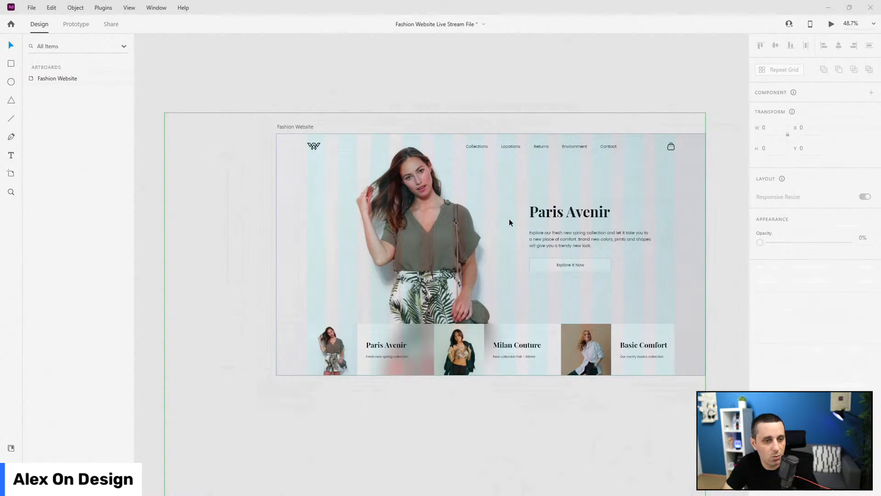
click(558, 207)
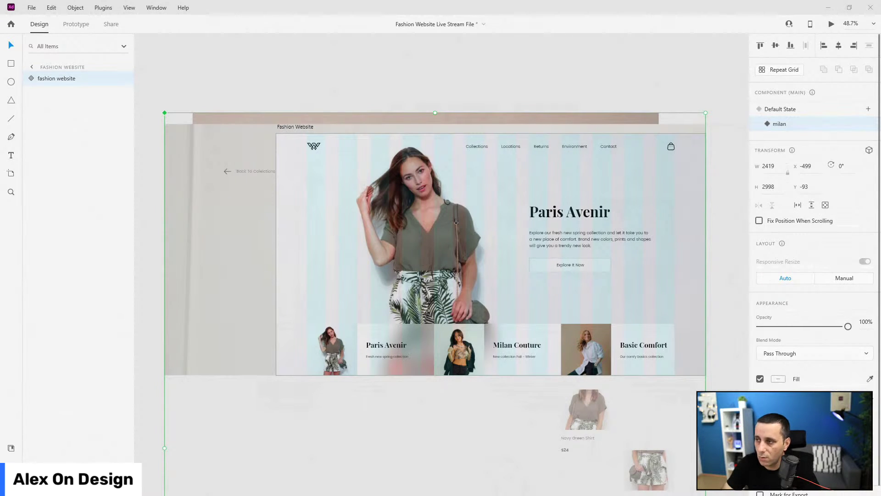
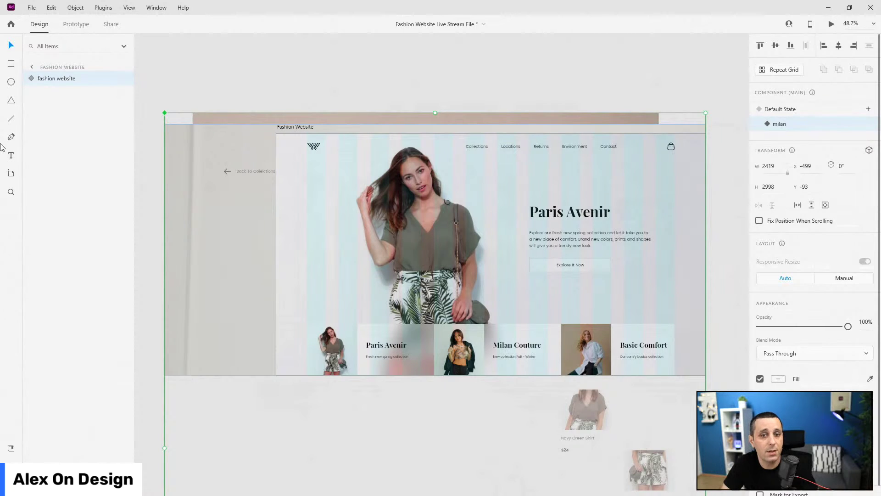
click(32, 82)
click(38, 167)
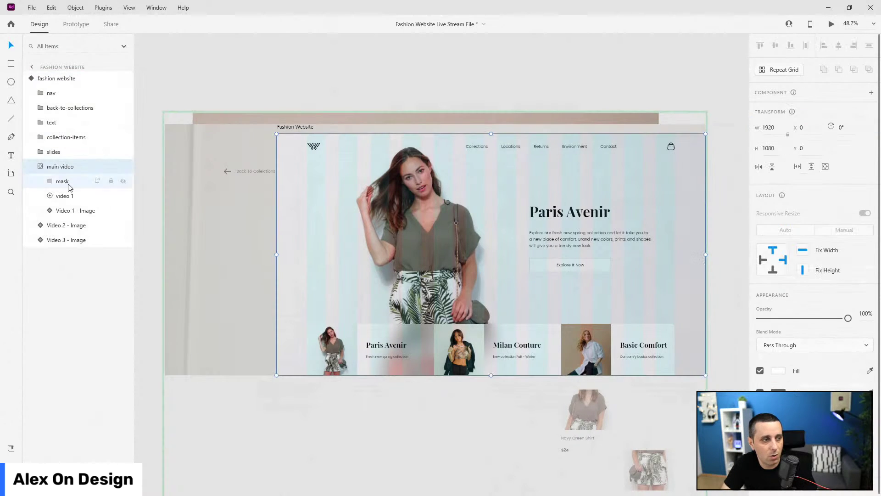
click(75, 197)
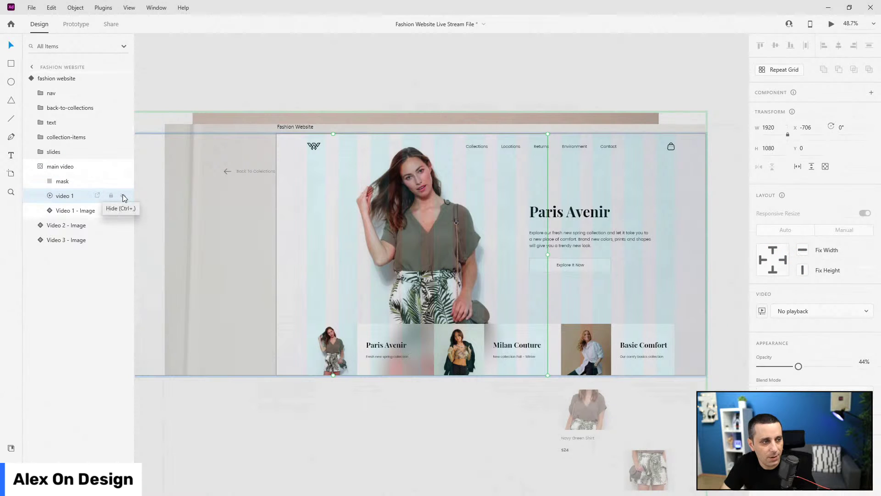
key(Escape)
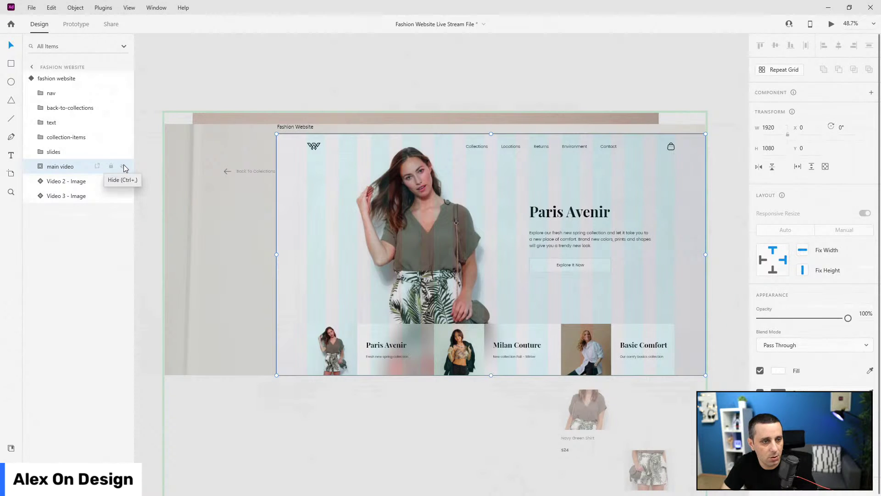
click(122, 166)
click(71, 185)
Swap the milan state's hero copy by hiding text 1 and showing text 2 in the text group
click(34, 122)
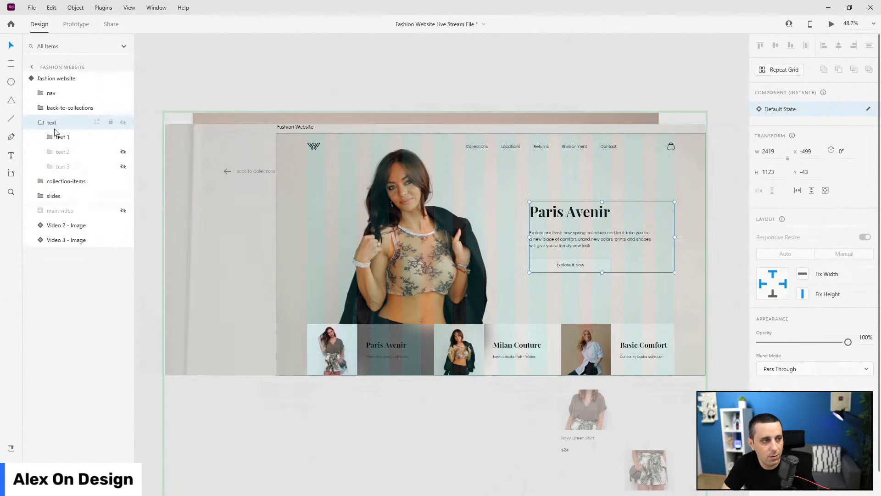
click(92, 138)
click(123, 137)
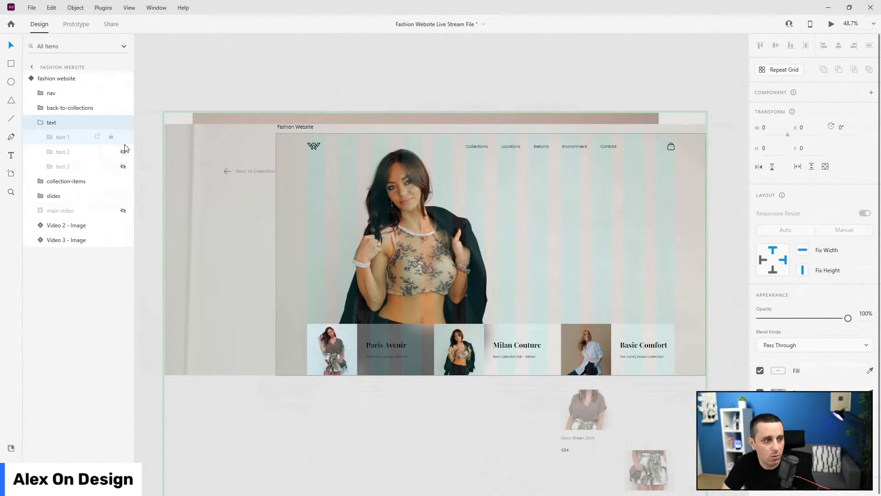
click(123, 151)
click(40, 122)
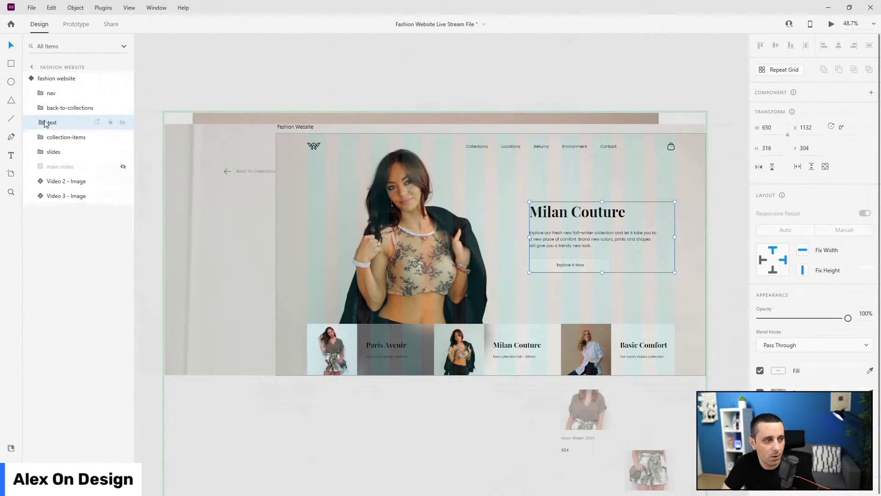
click(32, 78)
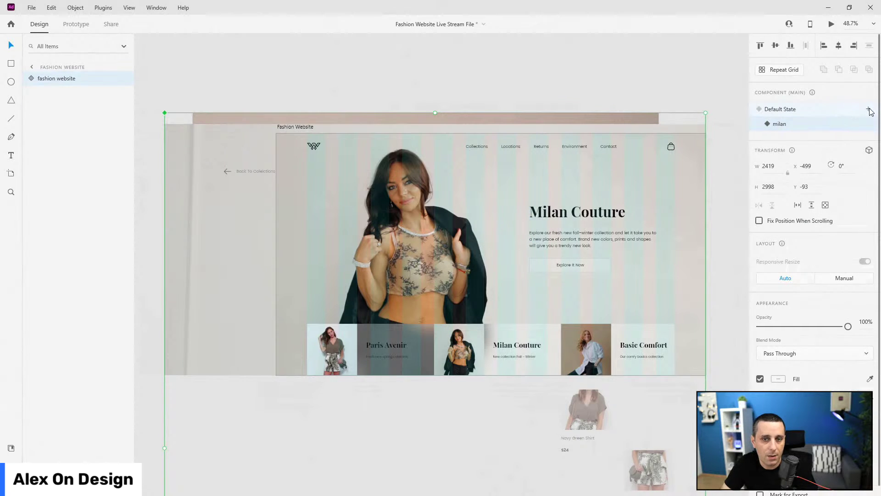
Add a state named basic to the fashion website component and hide Video 2 - Image so Video 3 - Image becomes its hero
click(869, 111)
click(788, 115)
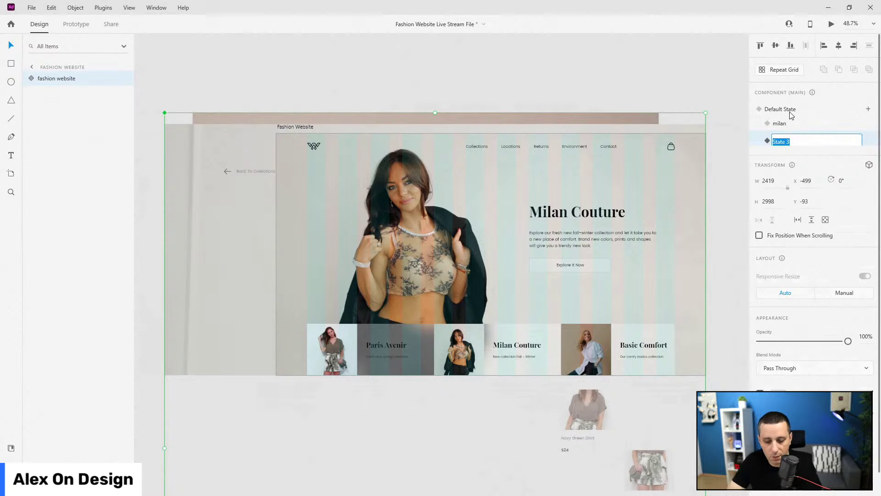
text(basic)
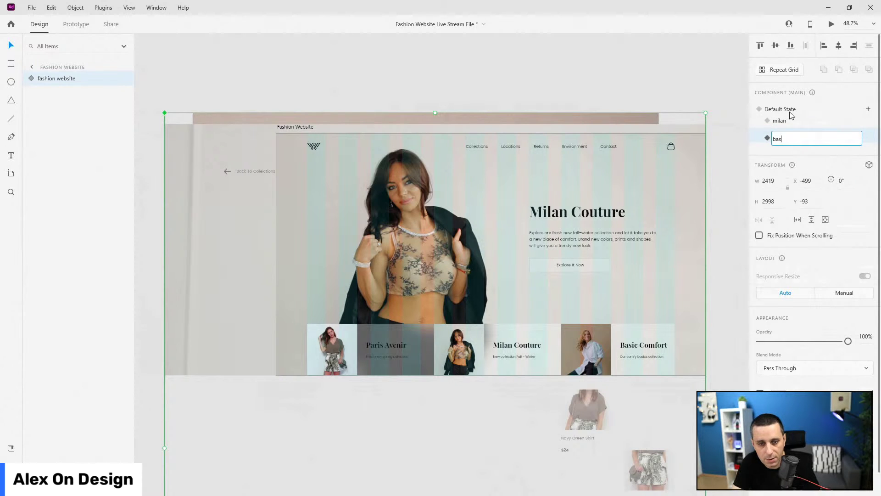
key(Return)
click(31, 79)
click(123, 181)
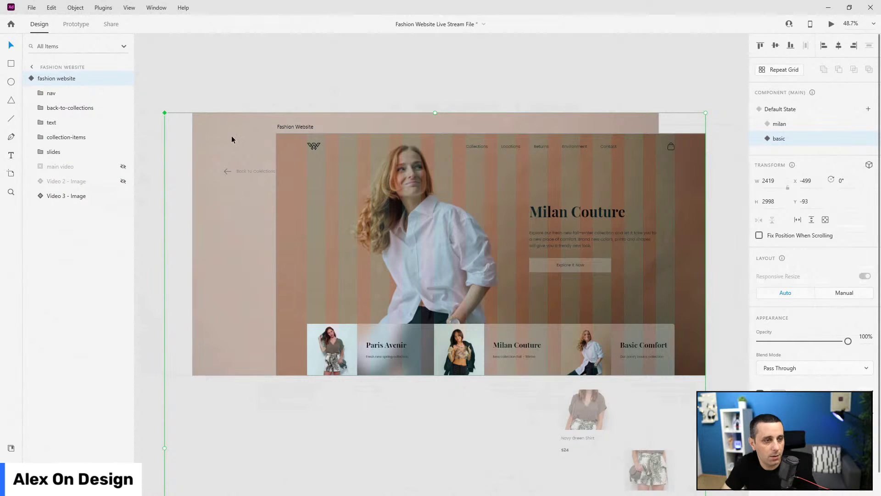
Check the basic state's hero with the artboard's layout grid turned off, and turn the grid back on
click(278, 128)
click(760, 352)
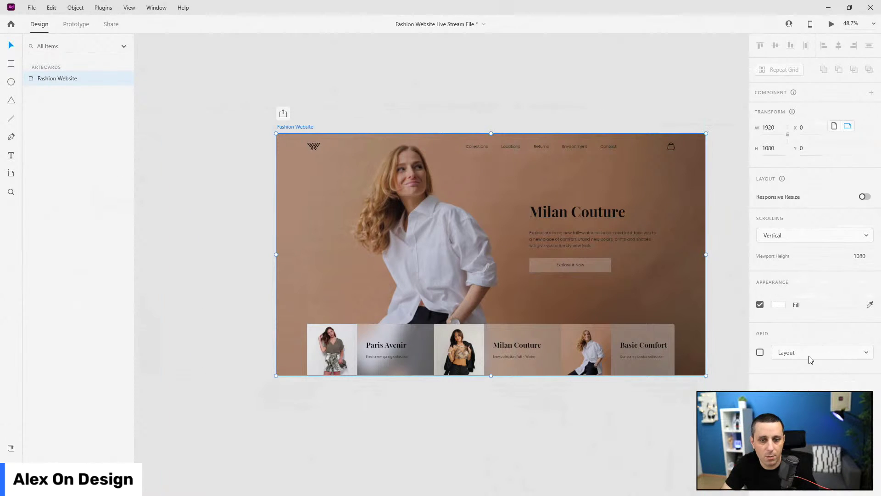
click(759, 352)
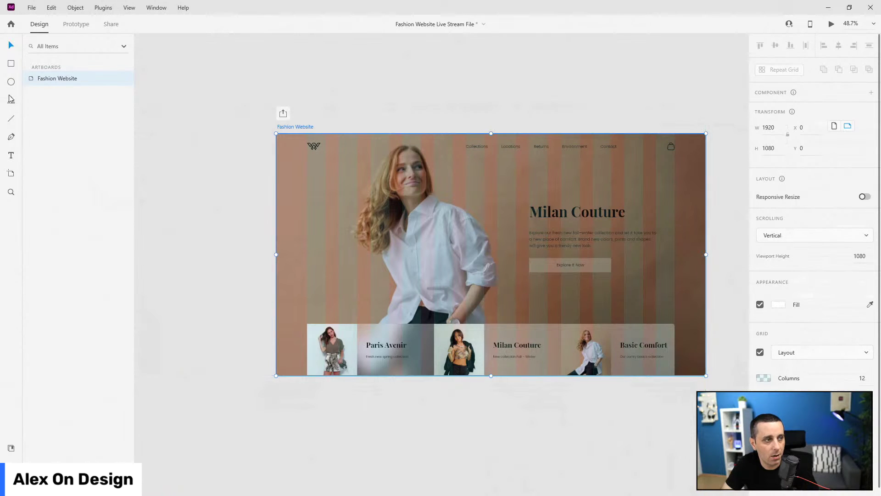
Swap the basic state's hero copy from Milan Couture to Basic Comfort in the text group
click(585, 251)
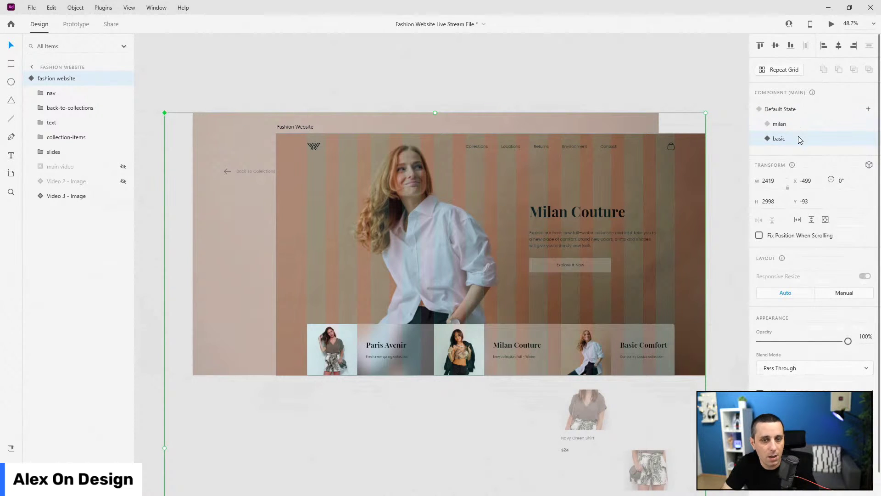
click(41, 122)
click(123, 151)
click(123, 166)
click(41, 122)
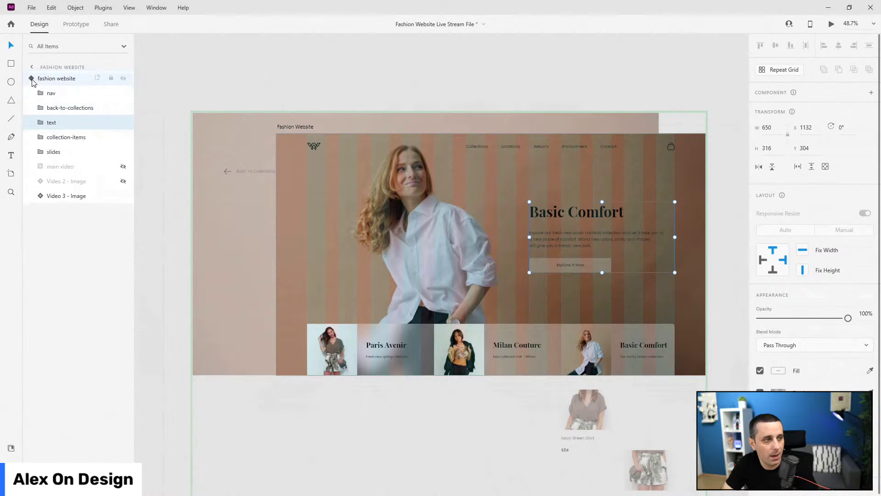
In the fashion website component's Default State, turn slide1, slide2 and slide3 of the slides group into separate components
click(31, 78)
click(779, 110)
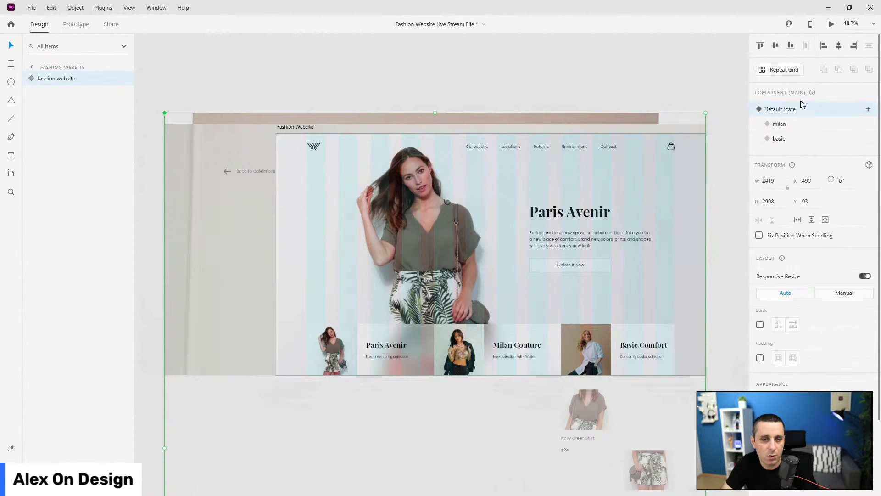
click(31, 78)
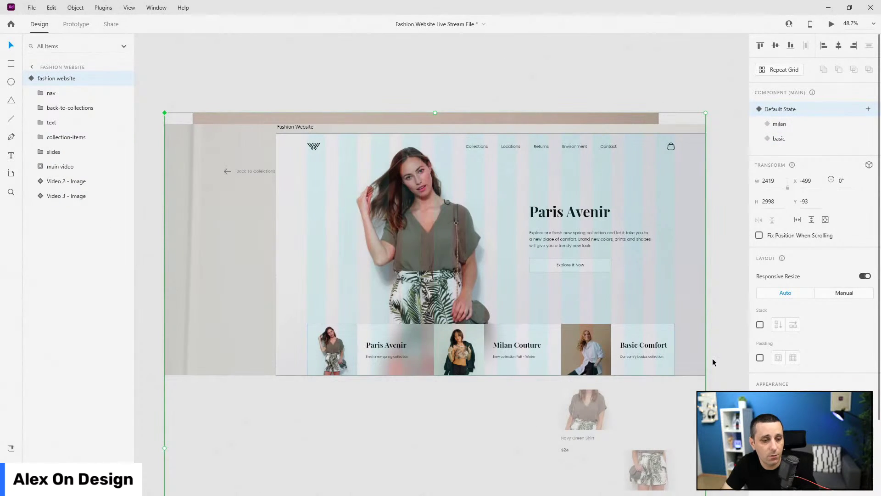
click(40, 152)
click(62, 167)
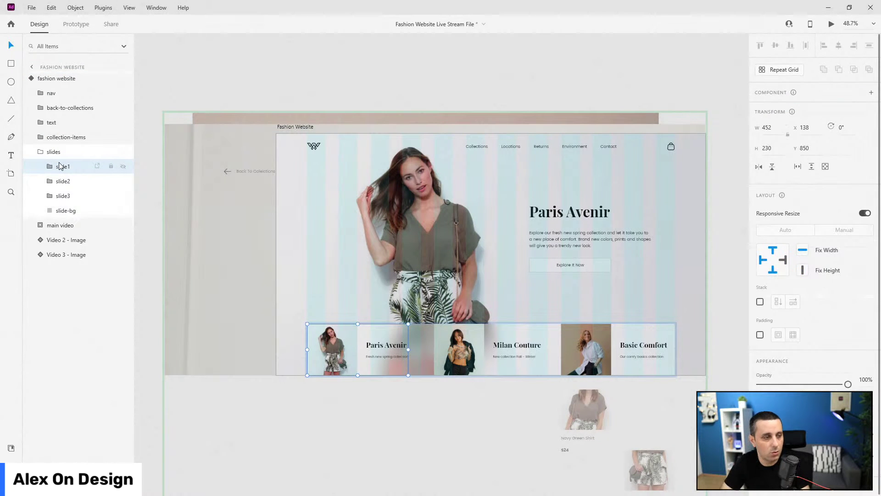
key(ctrl+k)
click(63, 181)
key(ctrl+k)
click(68, 196)
key(ctrl+k)
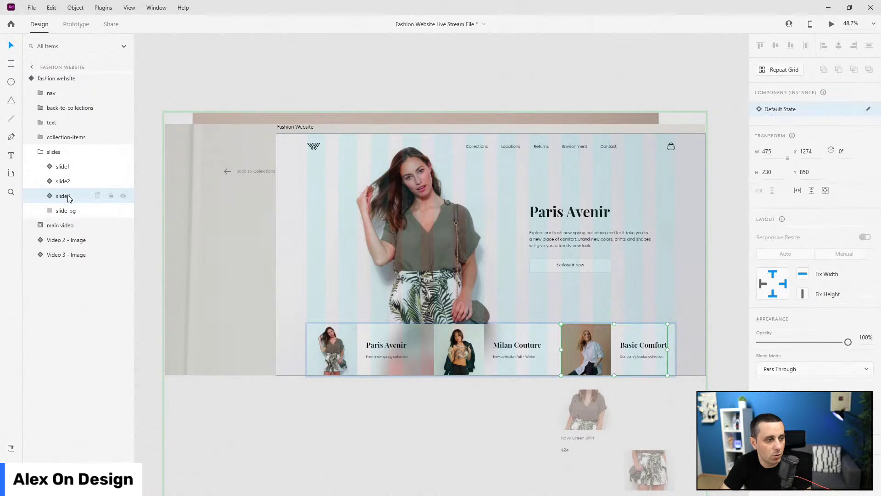
Open the main components of slide1 and slide2 on the pasteboard, and select slide3 in the slides group
click(61, 166)
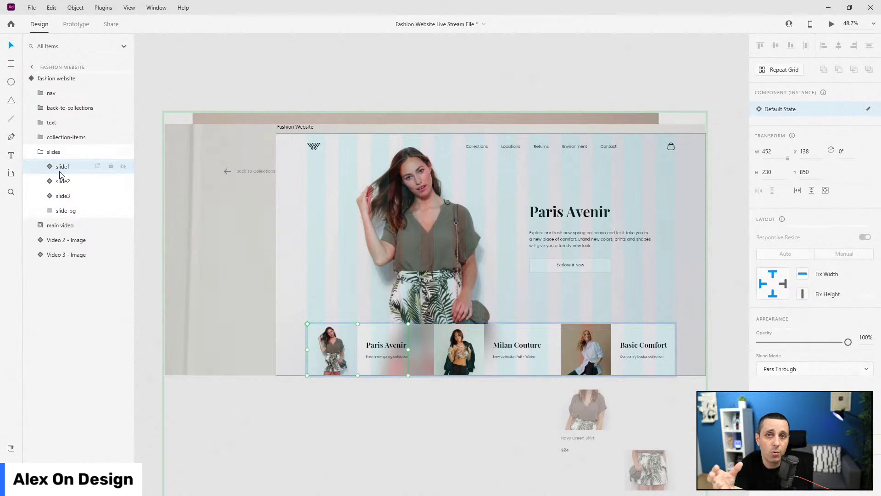
click(869, 110)
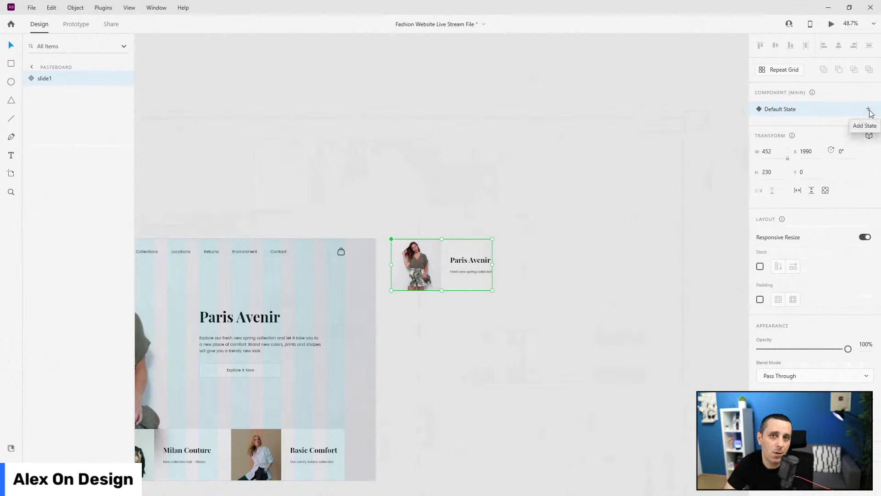
click(289, 339)
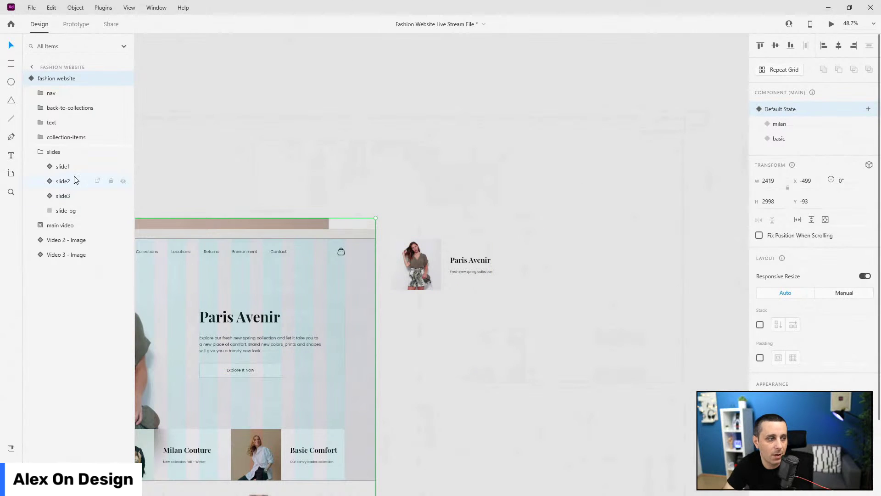
click(869, 110)
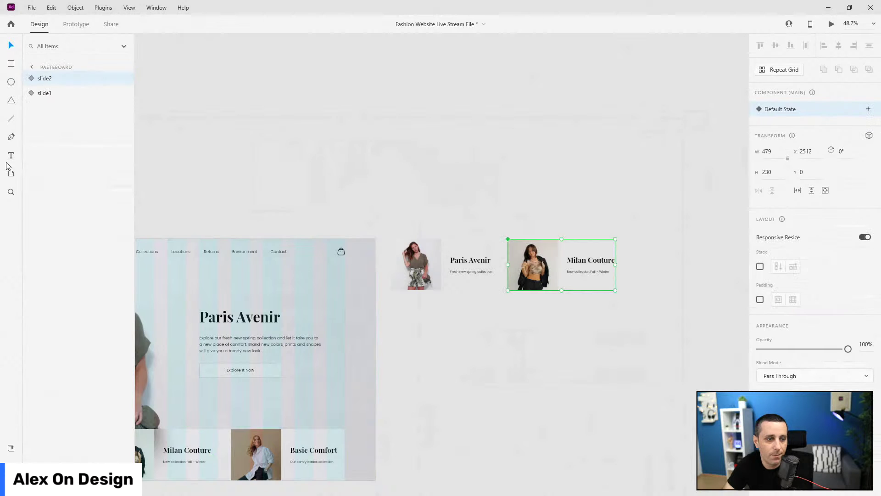
click(266, 189)
click(84, 192)
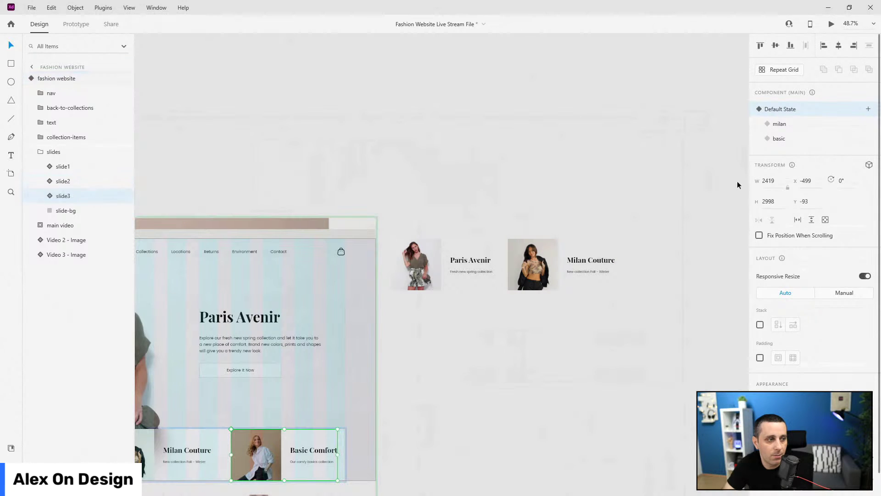
Add a Hover State named "hover" to the slide1 main component (Paris Avenir)
click(867, 109)
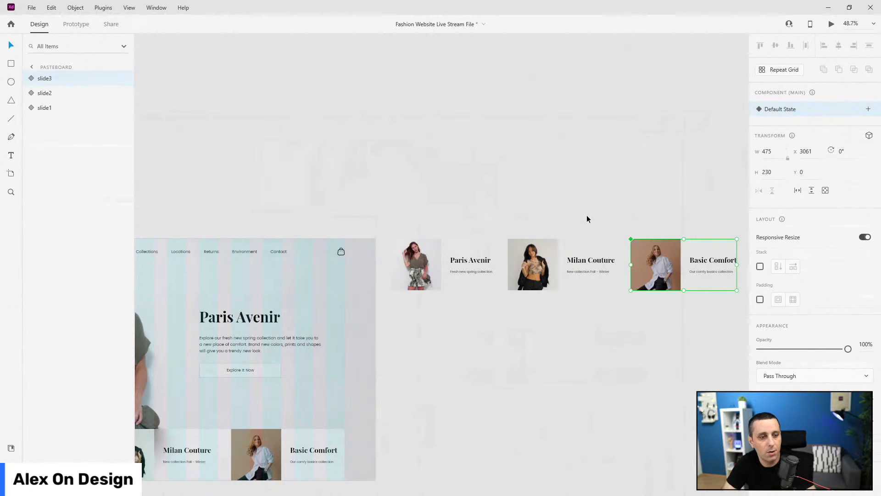
click(418, 276)
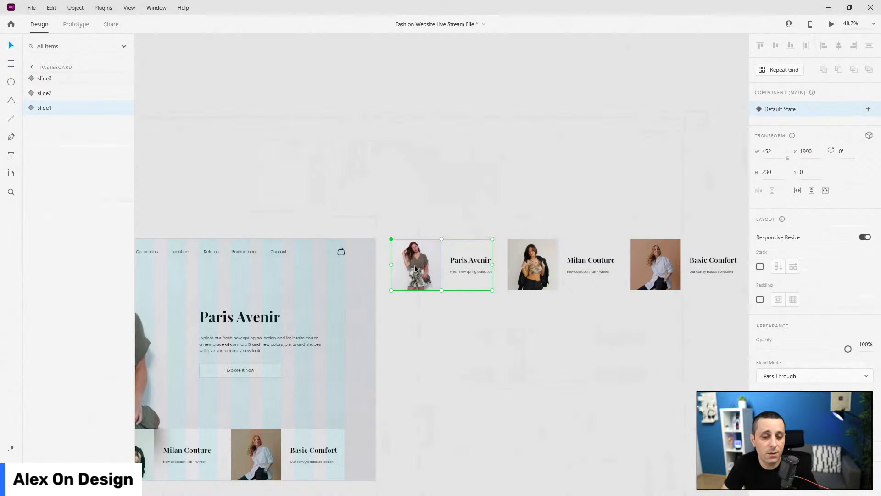
click(867, 111)
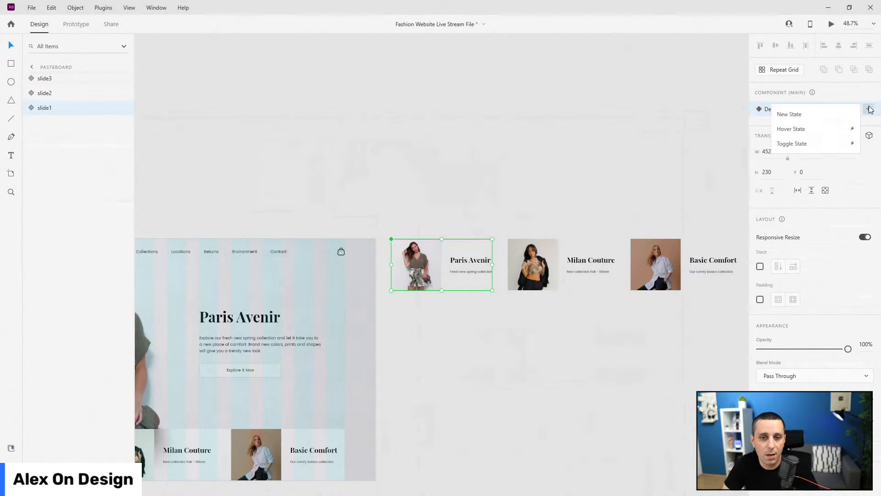
click(812, 129)
text(ho)
key(Return)
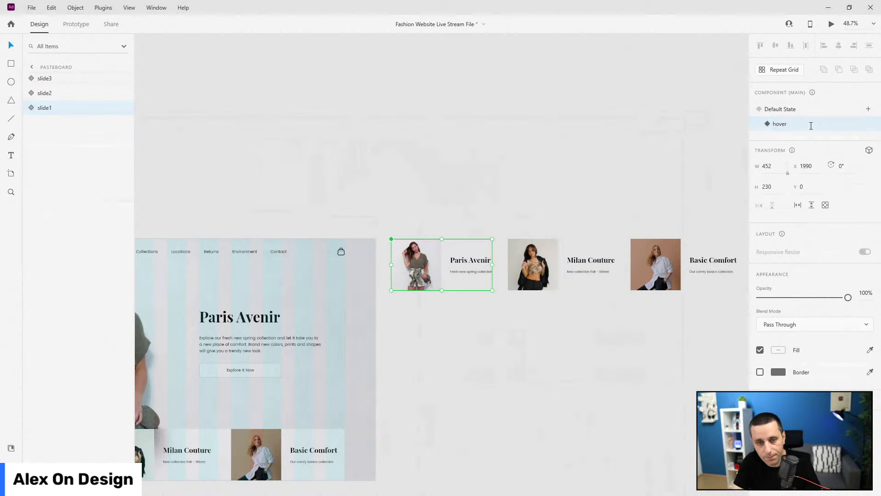
Add a Hover State named "hover" to the slide2 main component (Milan Couture)
click(565, 264)
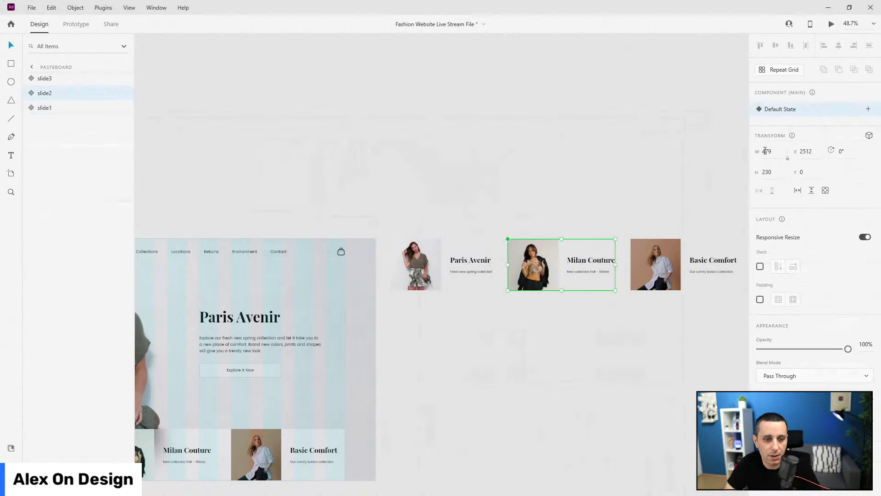
click(866, 109)
click(821, 129)
text(hover)
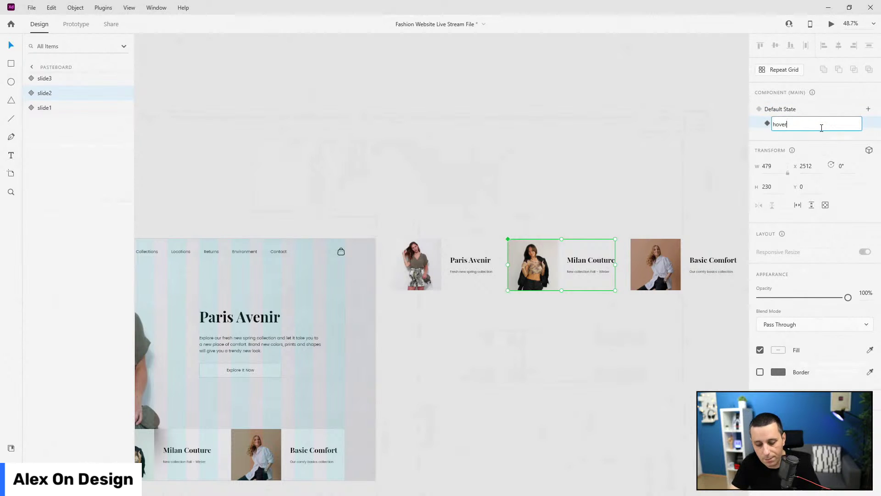
key(Return)
Add a Hover State named "hover" to the slide3 main component (Basic Comfort)
click(666, 241)
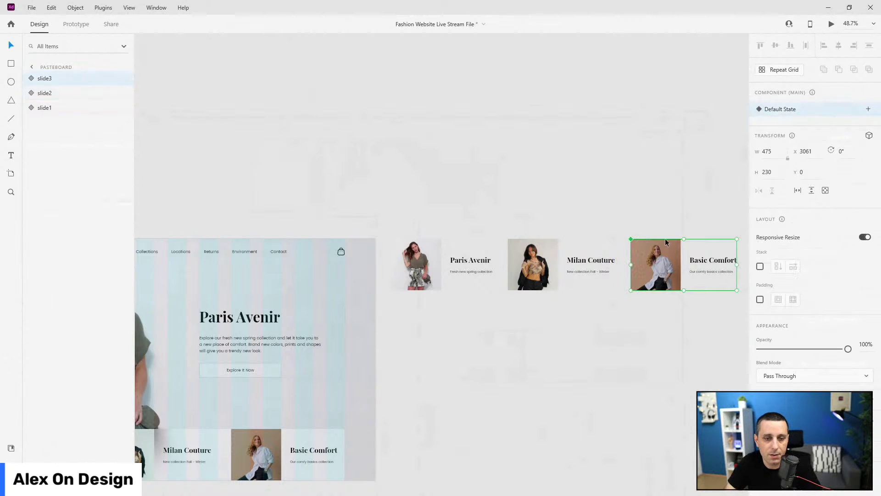
click(868, 109)
click(823, 128)
text(h)
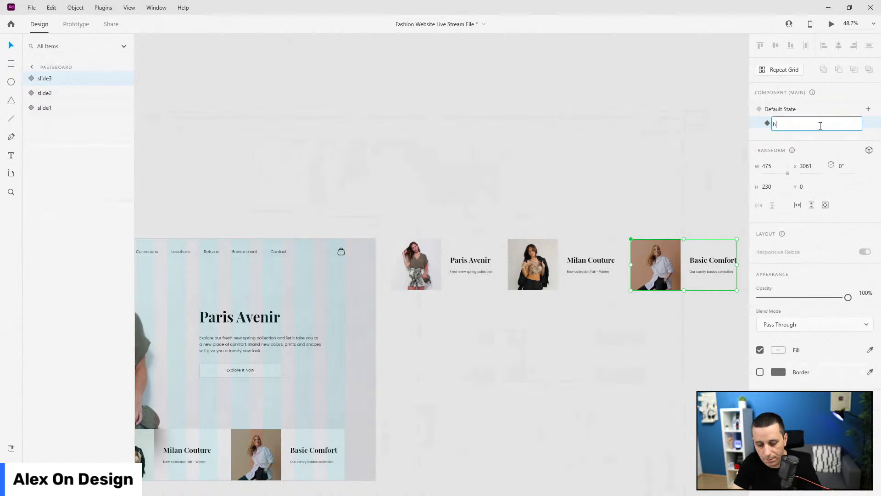
key(Return)
In slide1's hover state, set video 1 inside the video1 group to play automatically
click(431, 278)
click(34, 107)
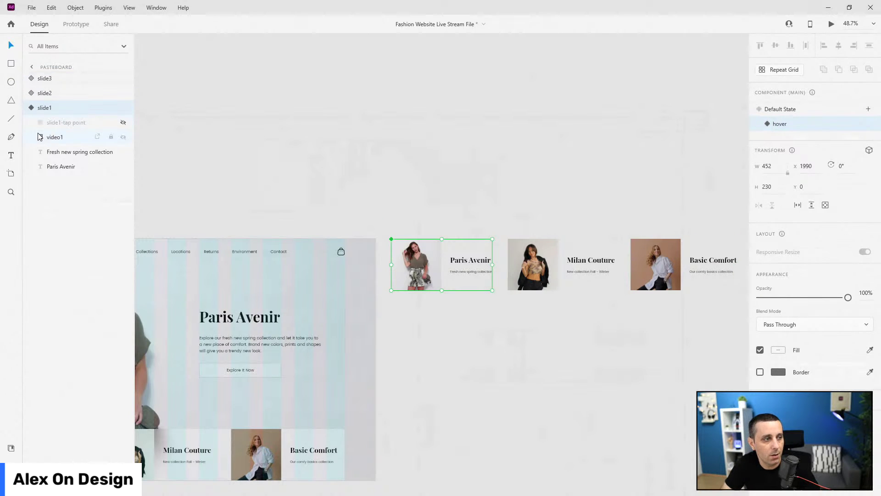
click(40, 137)
click(63, 166)
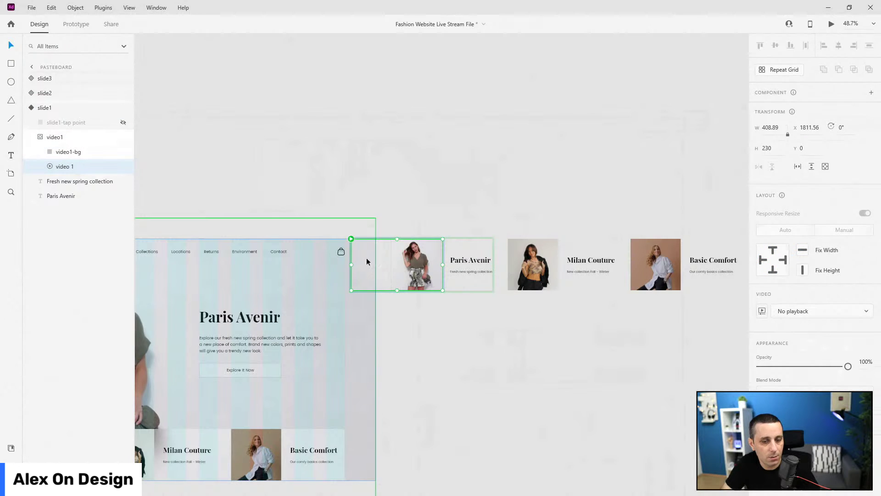
scroll(390, 256, up, 5)
click(45, 107)
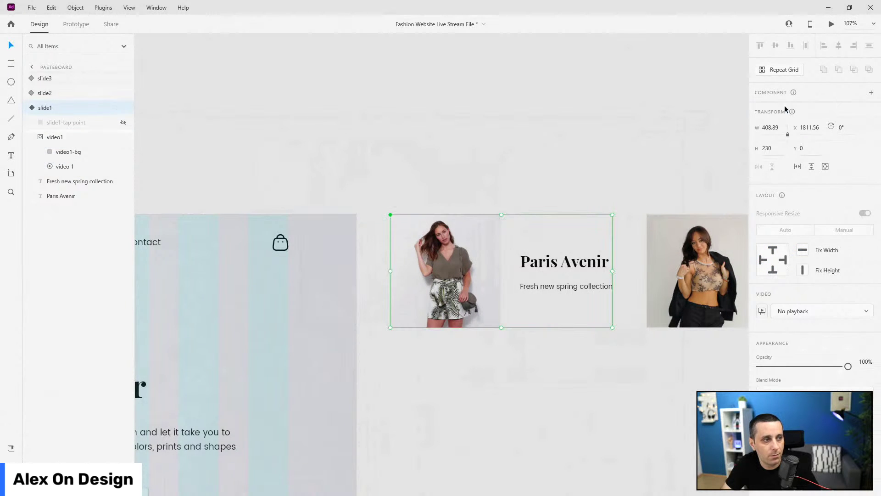
click(76, 168)
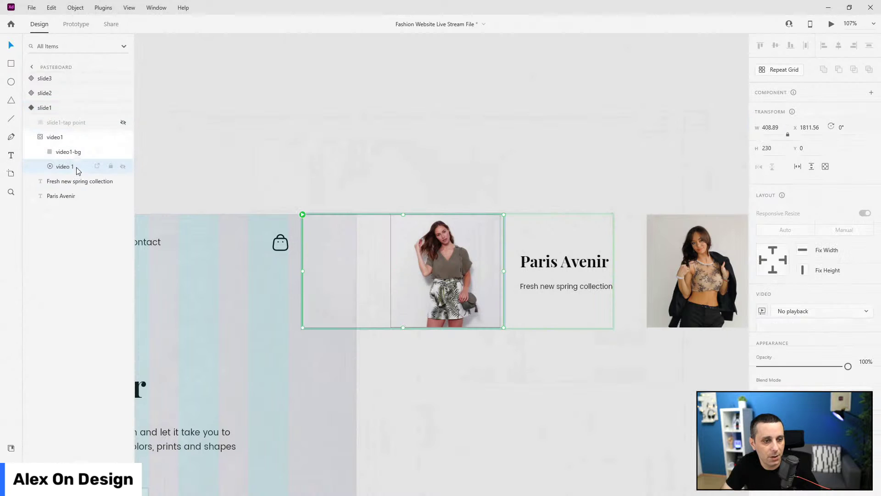
click(810, 316)
click(814, 298)
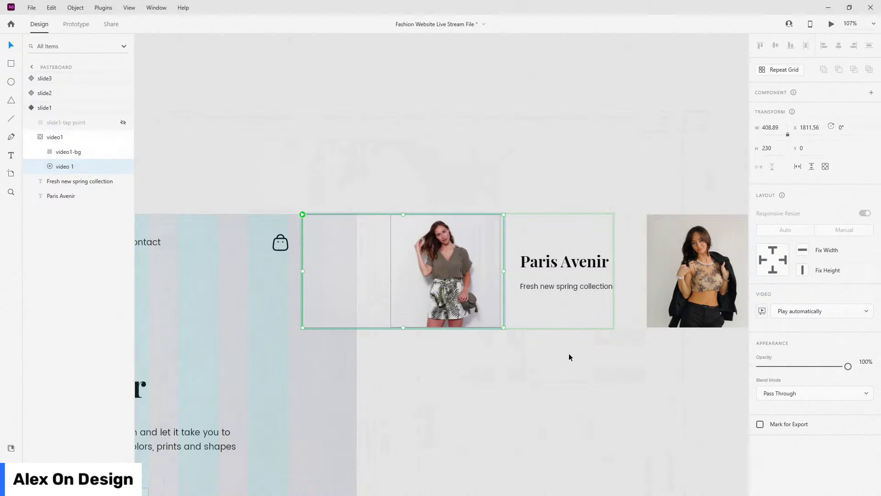
Preview video 1 and trim its beginning so playback starts at 00:03
click(762, 311)
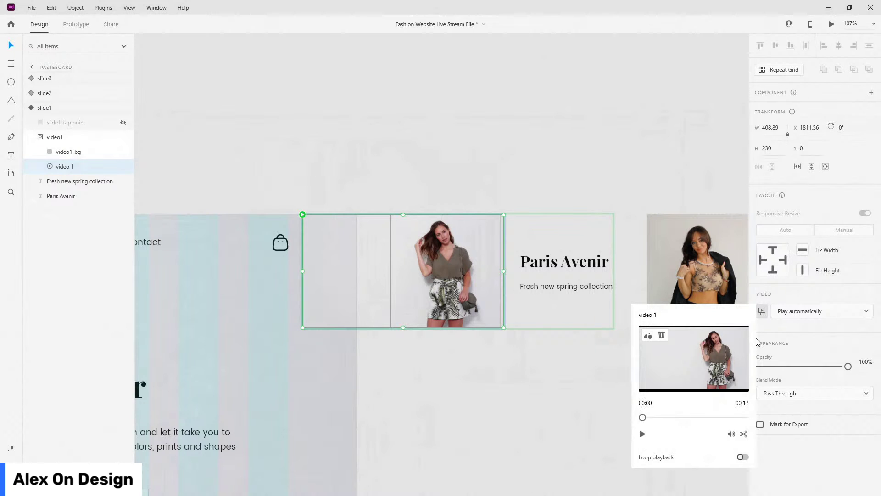
click(744, 434)
click(643, 434)
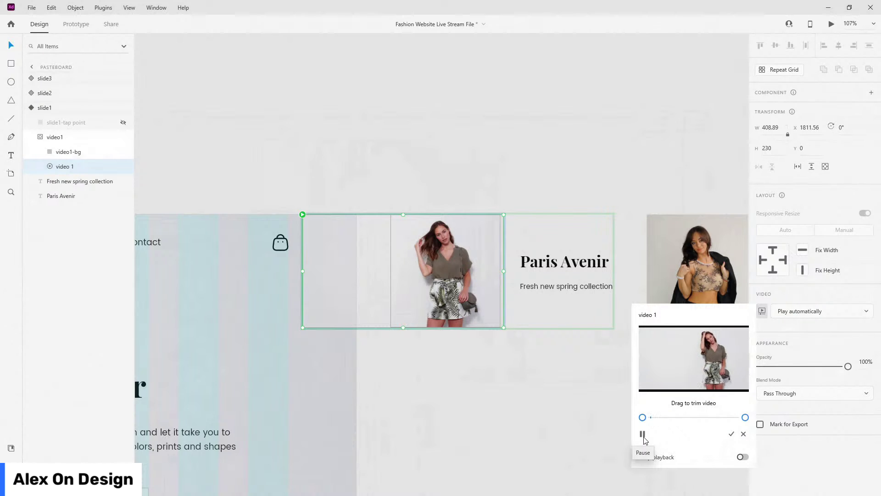
click(644, 437)
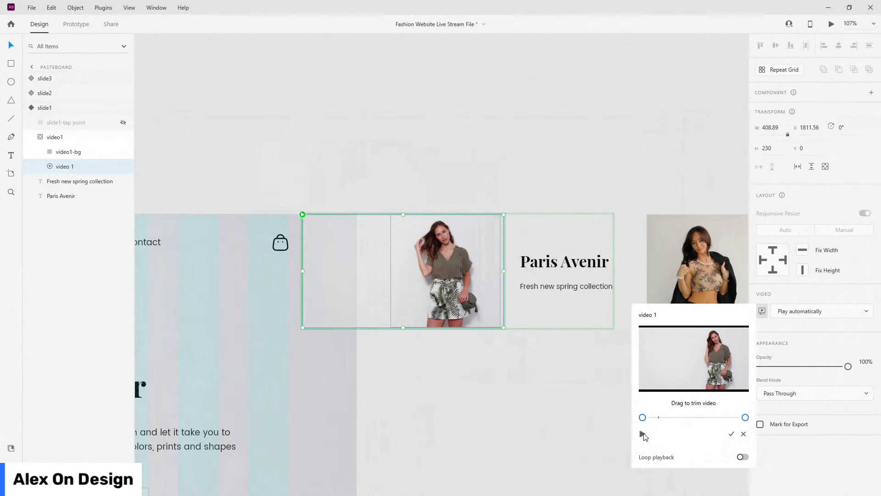
drag(642, 417, 660, 418)
click(732, 435)
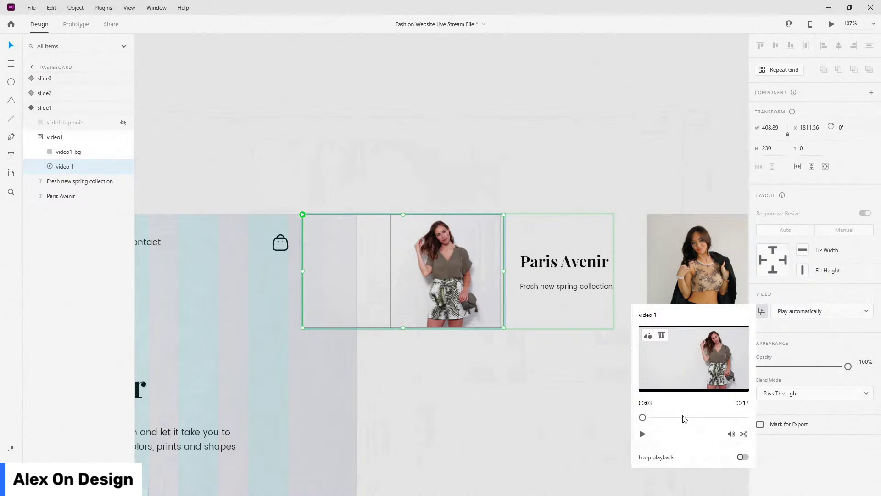
Switch the slide1 component back to its Default State
click(578, 389)
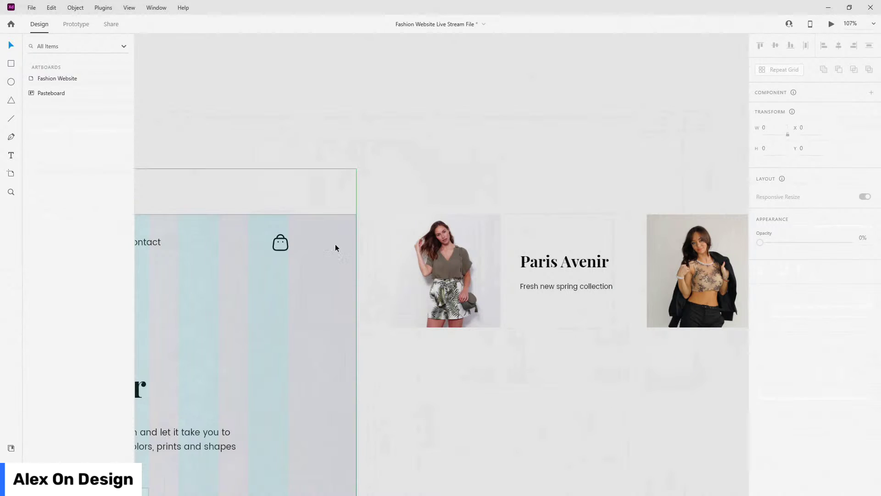
click(53, 108)
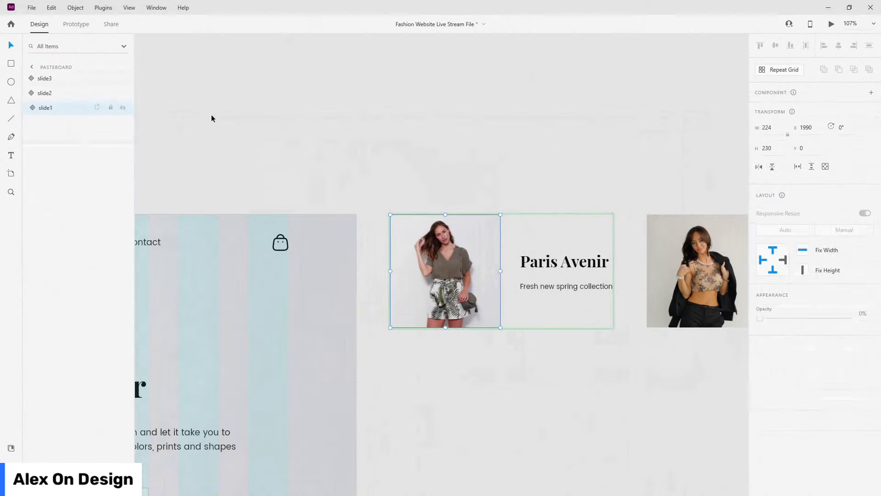
click(782, 111)
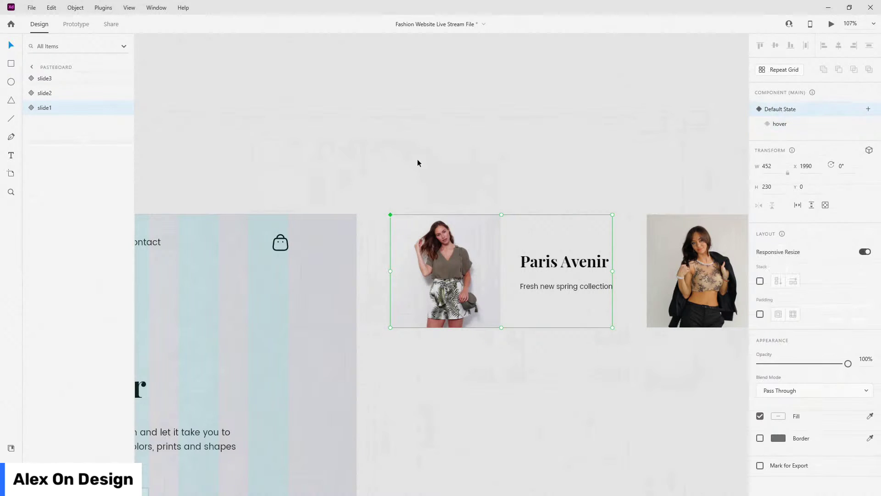
In slide2's hover state, set video 2 inside the video2 group to play automatically
scroll(436, 148, down, 3)
drag(604, 178, 421, 132)
click(361, 224)
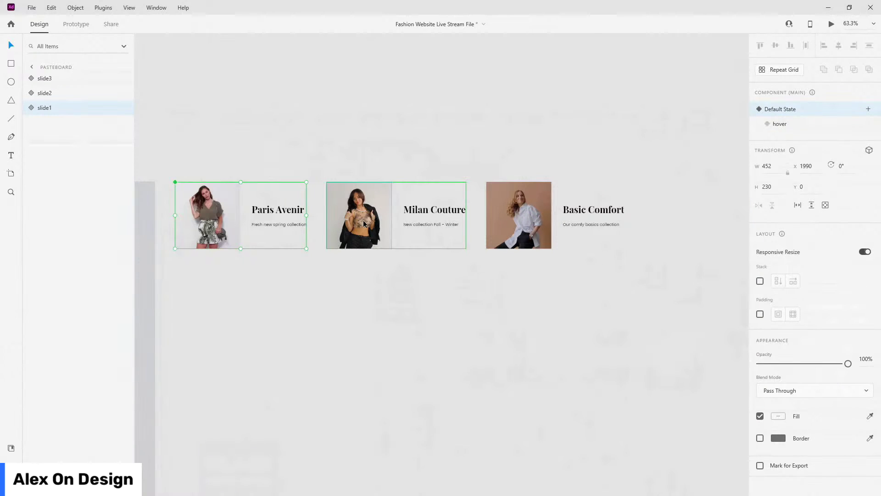
scroll(360, 212, up, 5)
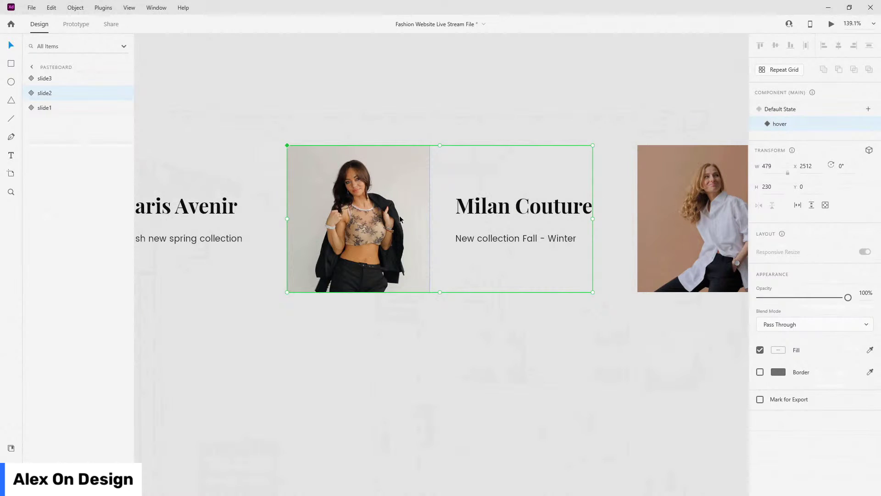
click(31, 94)
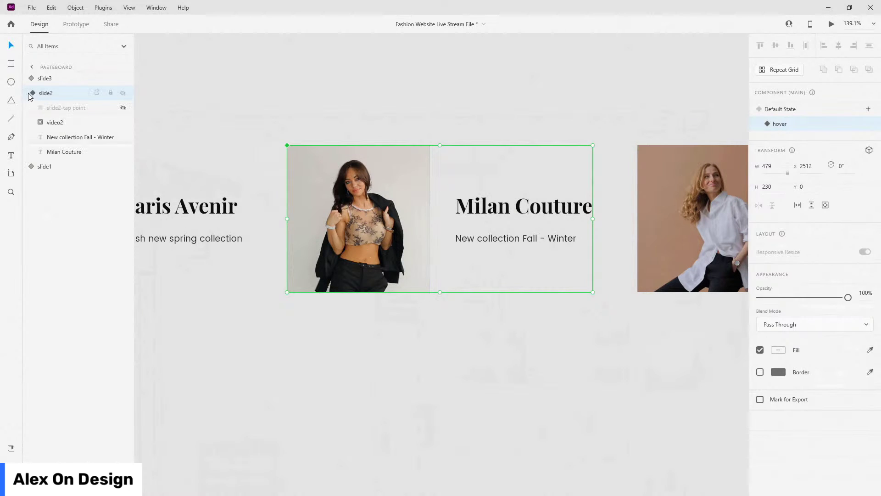
click(52, 128)
click(41, 122)
click(62, 152)
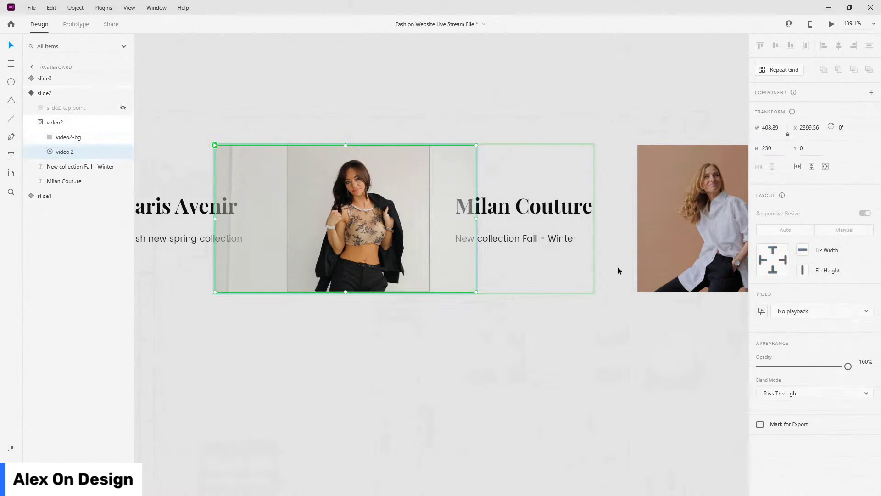
click(794, 311)
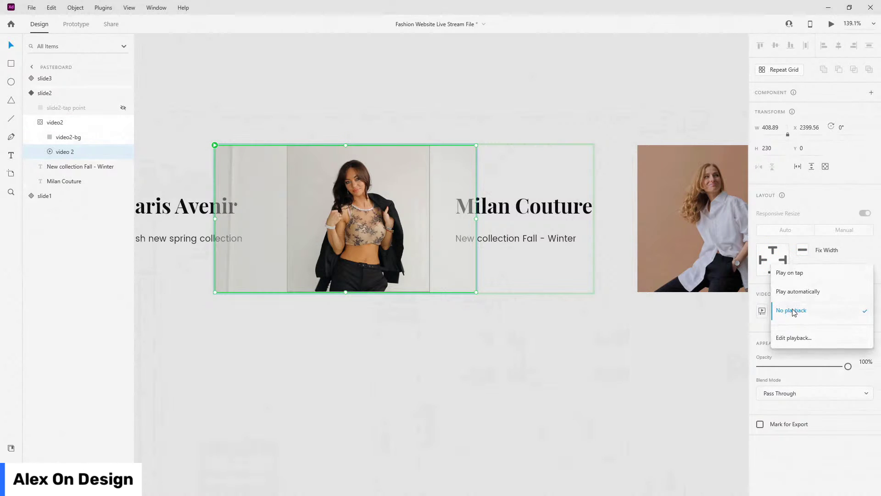
click(54, 125)
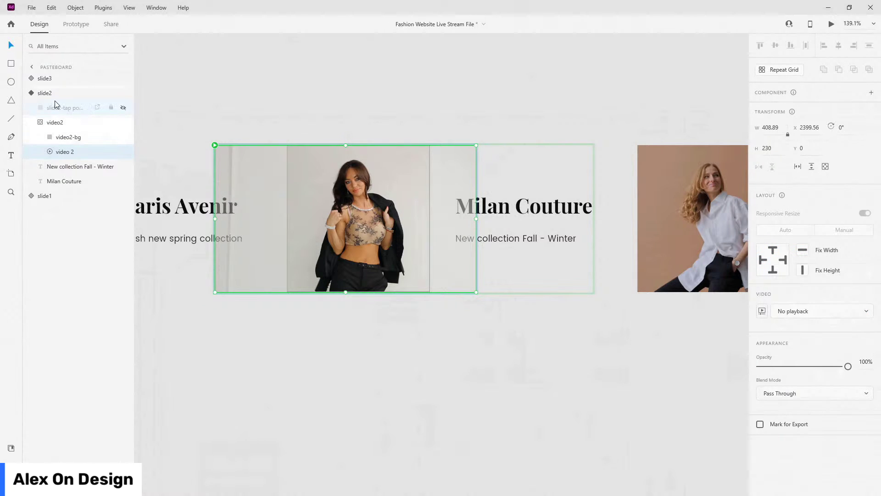
click(121, 93)
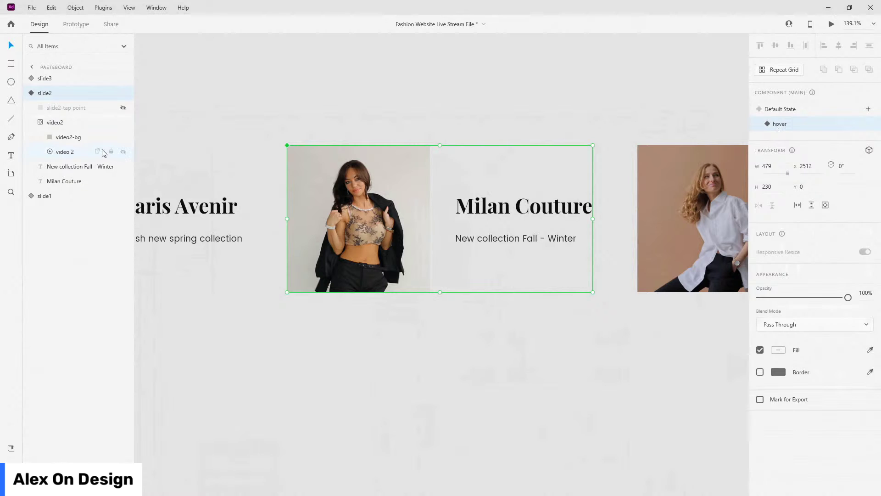
click(69, 152)
click(803, 312)
click(803, 296)
Scrub through video 2 to find the start point, and trim its beginning so playback starts at 00:04
click(762, 312)
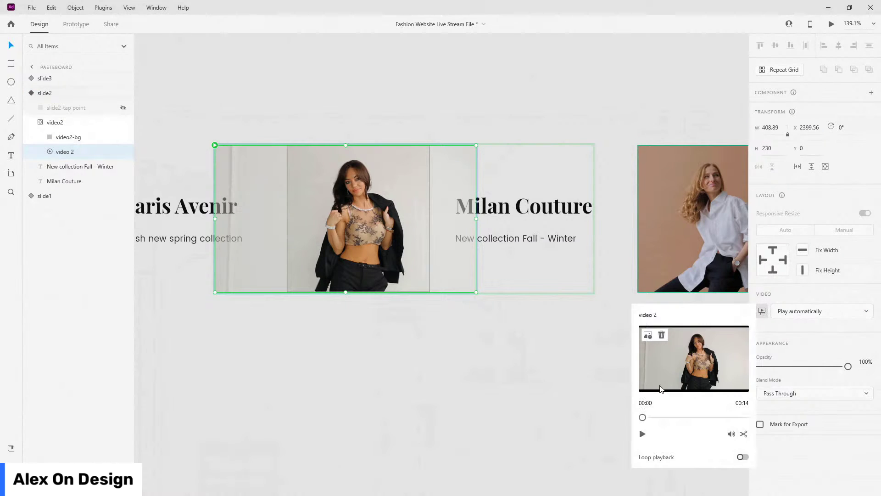
drag(643, 419, 673, 419)
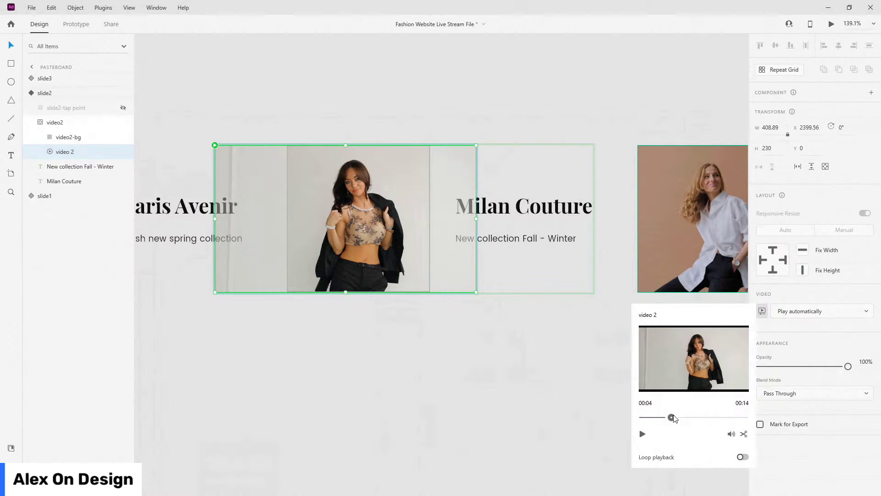
drag(675, 415, 671, 415)
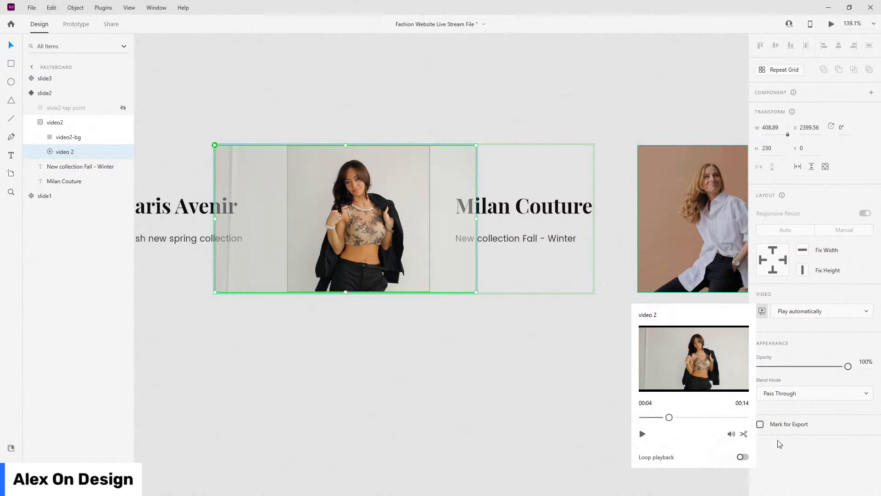
click(744, 435)
drag(645, 420, 673, 421)
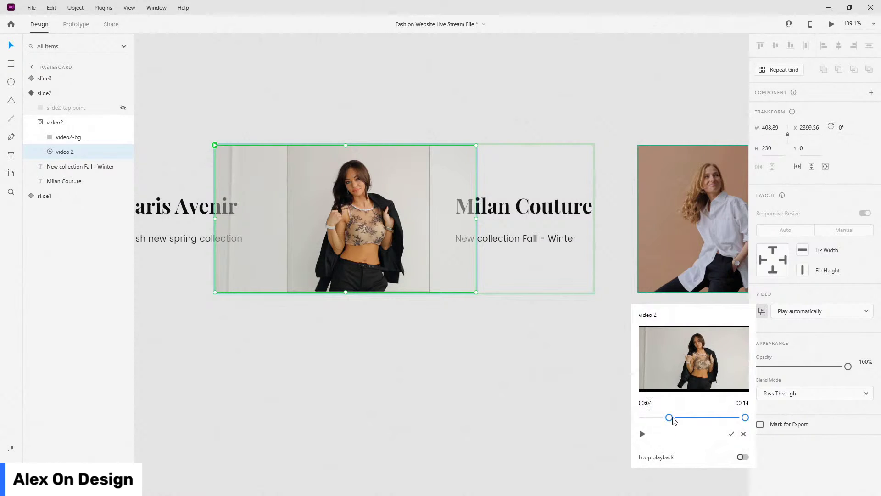
click(732, 434)
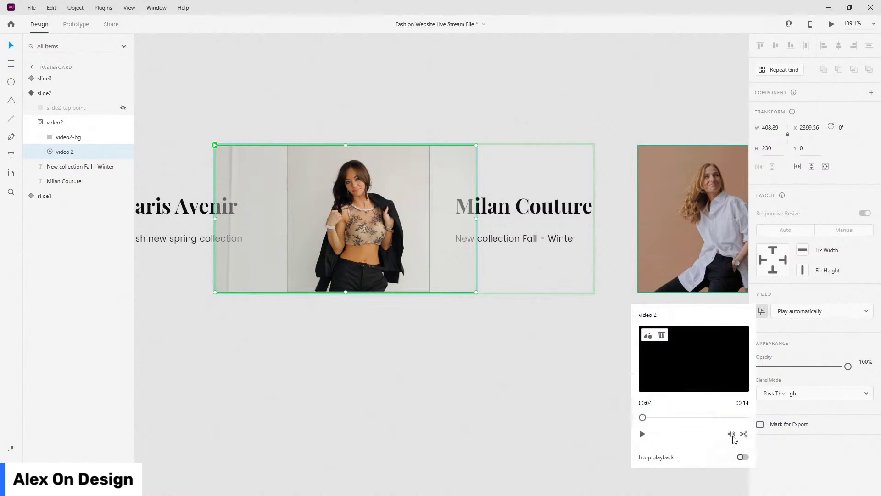
key(Escape)
key(Escape)
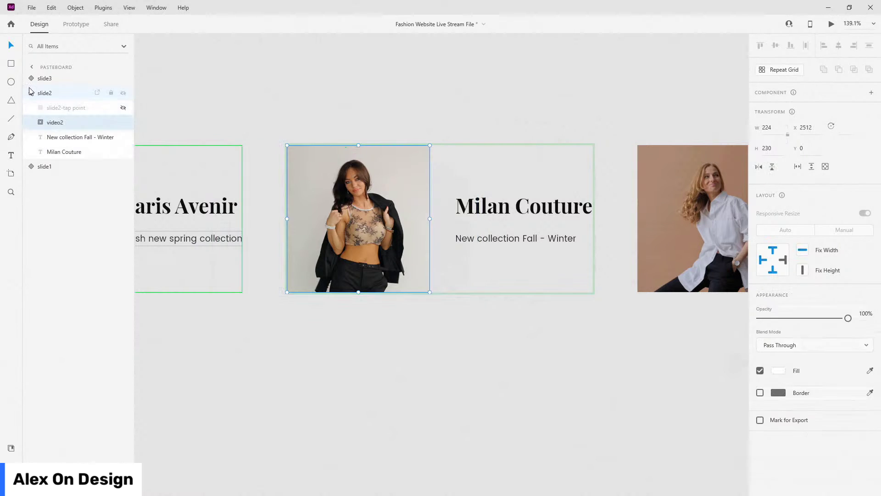
In slide3's hover state, set video 3 inside the video3 group to play automatically
click(581, 105)
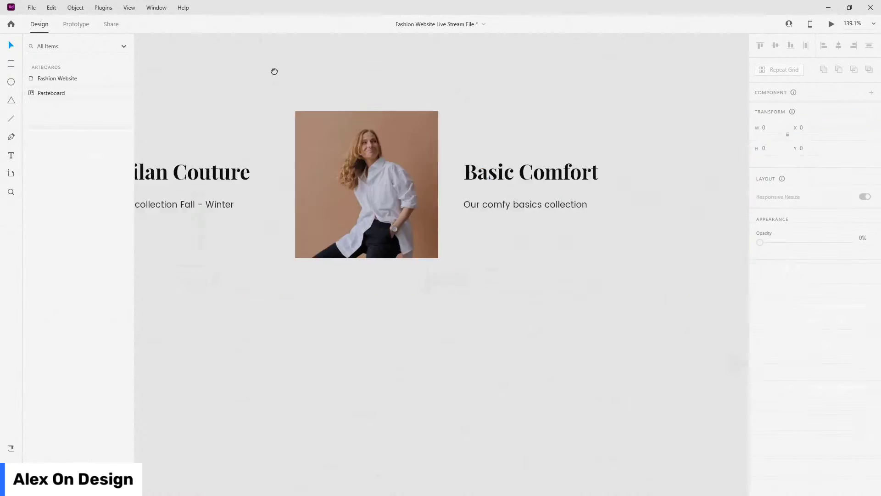
click(381, 188)
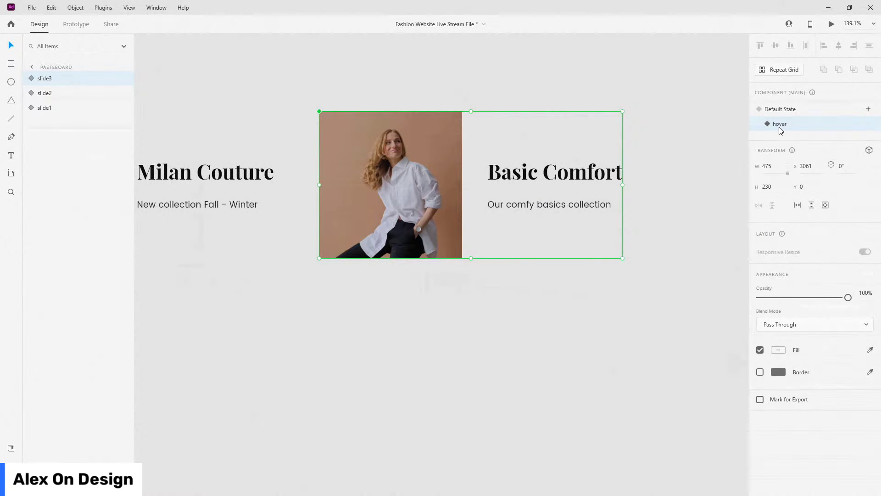
click(30, 79)
click(37, 113)
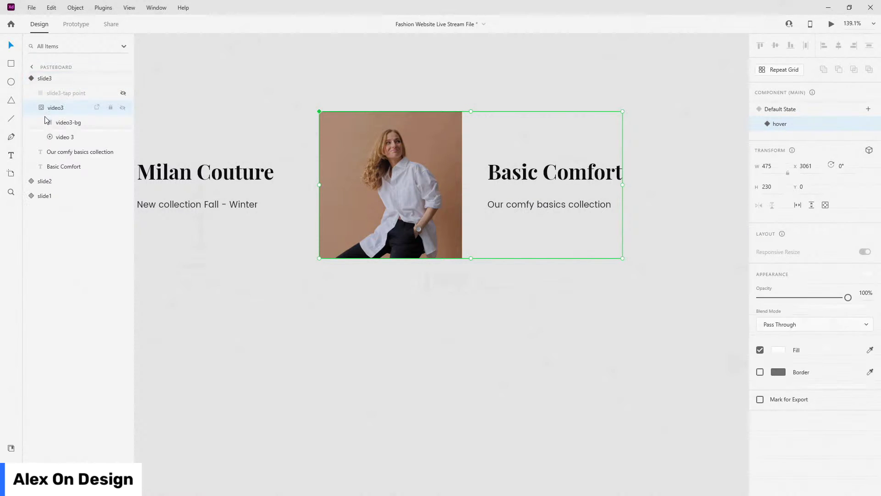
click(69, 136)
click(818, 309)
click(809, 296)
Trim the beginning of video 3 so playback starts at 00:01
click(767, 312)
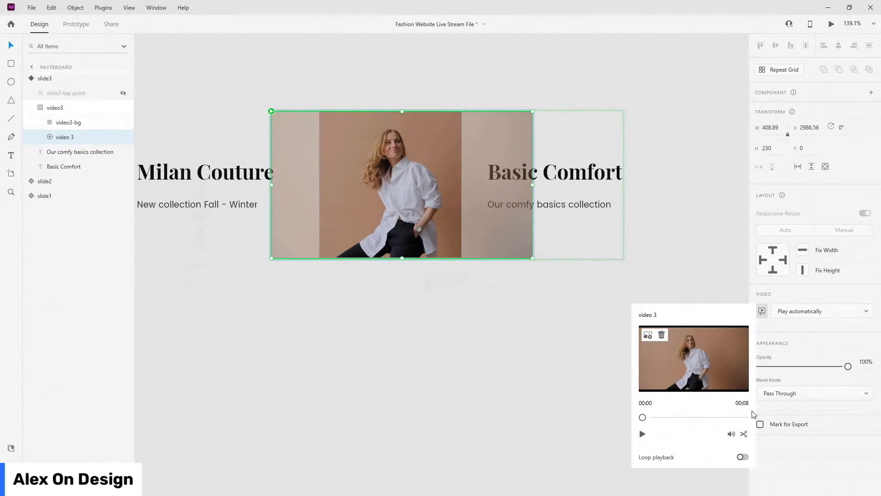
drag(642, 417, 652, 418)
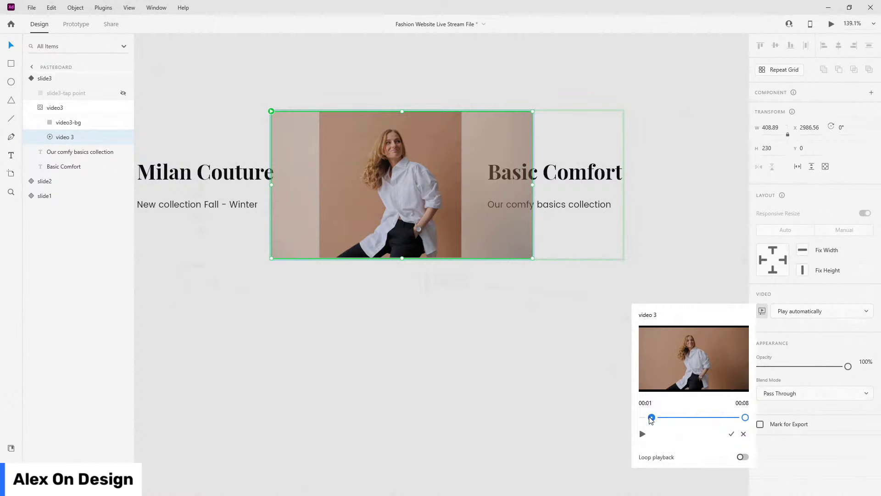
click(731, 434)
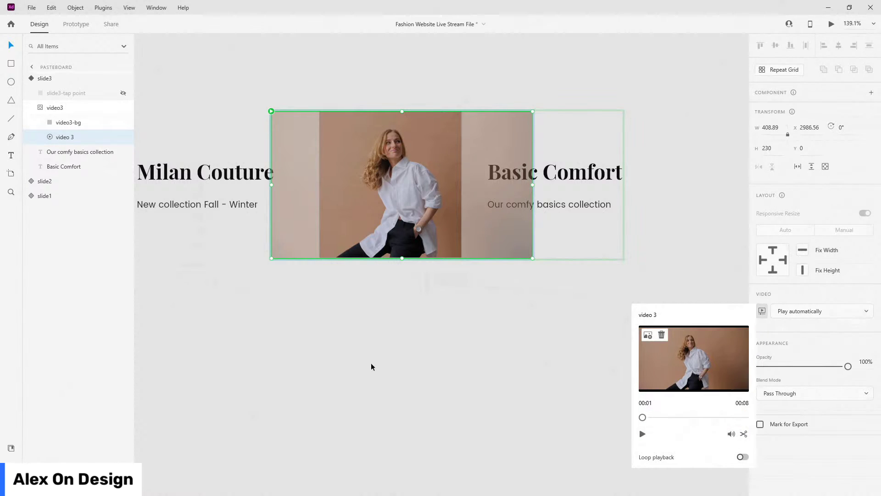
Switch the slide3 component back to its Default State
click(449, 335)
click(44, 78)
click(31, 78)
click(808, 108)
Inspect the slide3 instance and its component states inside the slides group of the Fashion Website artboard
scroll(600, 255, down, 5)
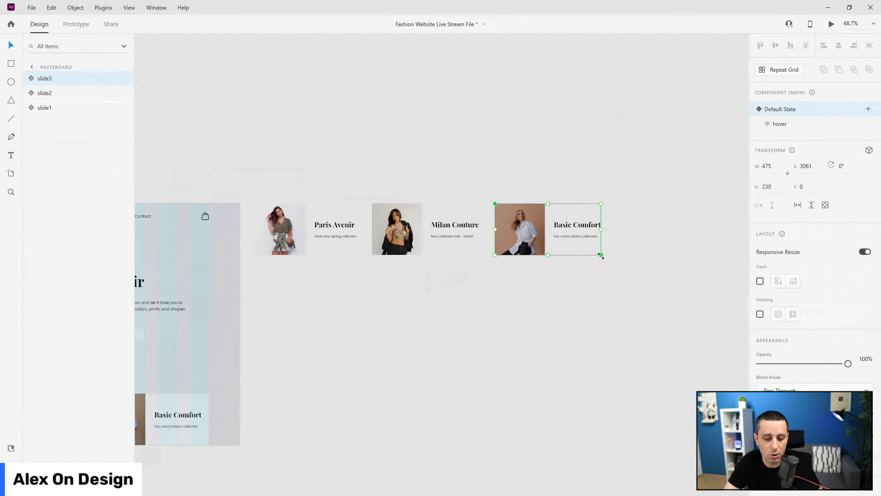
scroll(599, 271, down, 2)
click(257, 379)
double_click(257, 379)
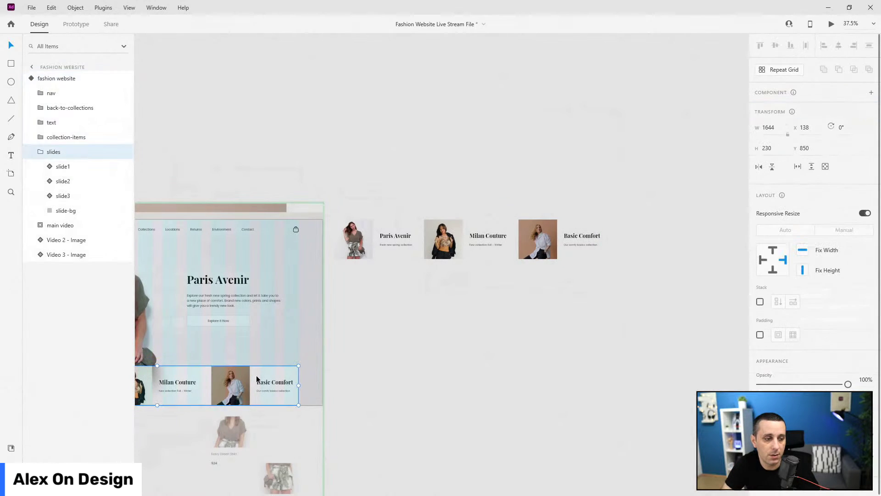
double_click(243, 380)
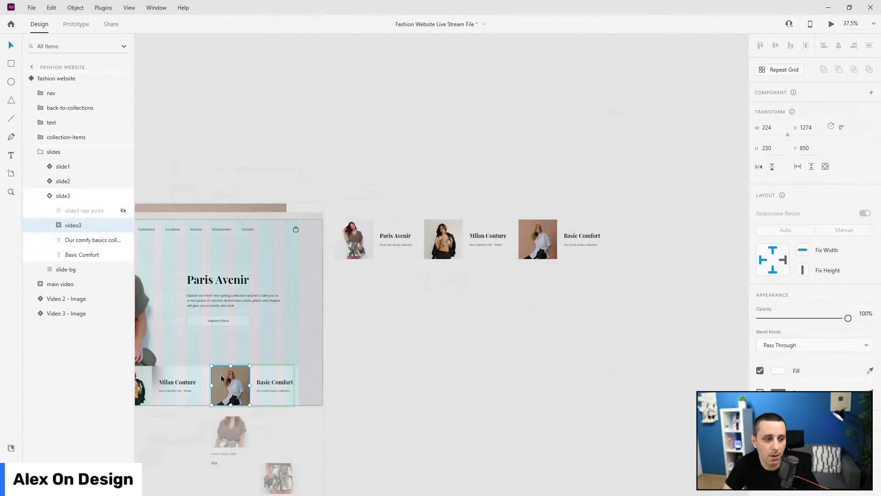
click(273, 345)
click(271, 381)
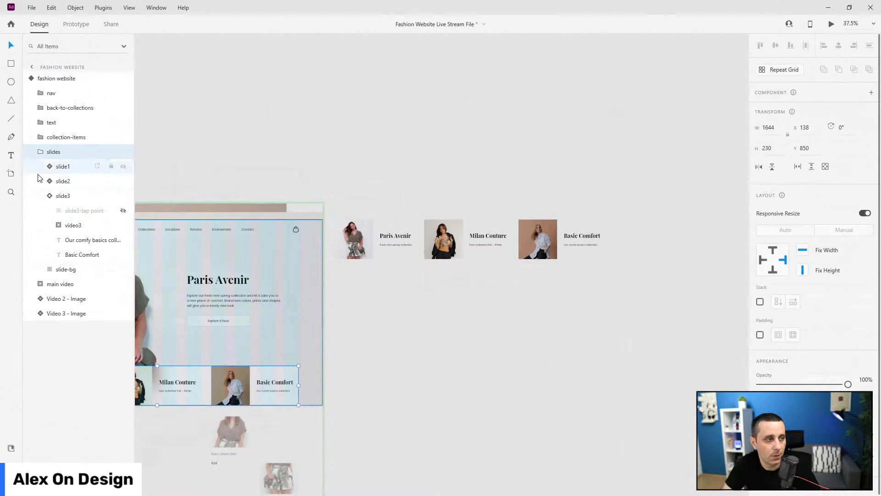
click(53, 196)
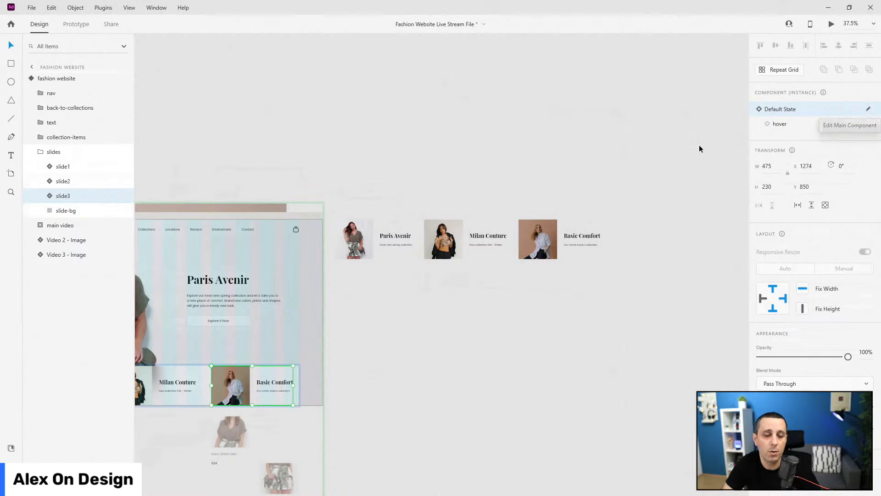
Delete the slide3, slide2 and slide1 main components from the pasteboard beside the artboard
click(551, 250)
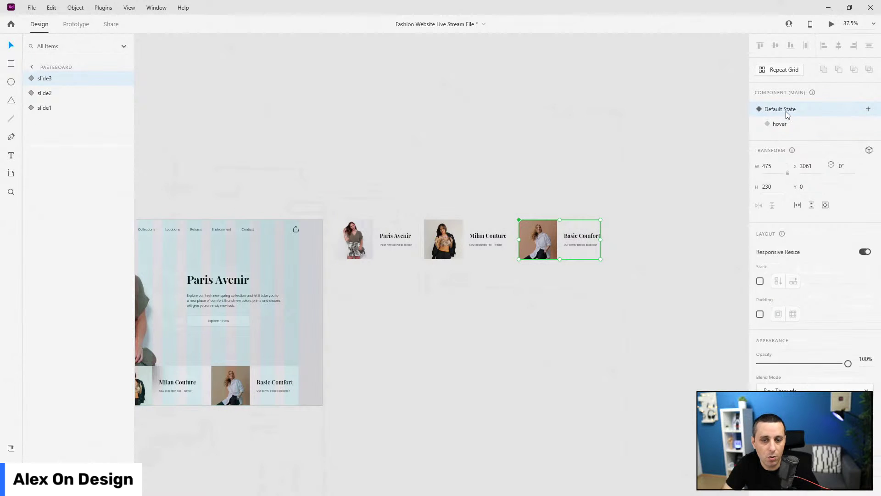
key(Delete)
click(458, 232)
key(Delete)
click(380, 247)
key(Delete)
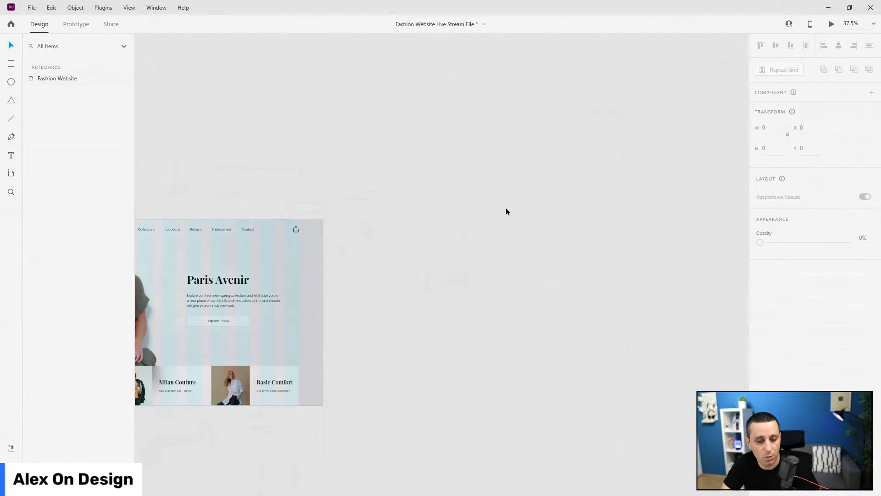
Preview the Fashion Website artboard in a maximized preview window, and return to the design
key(ctrl+0)
click(187, 102)
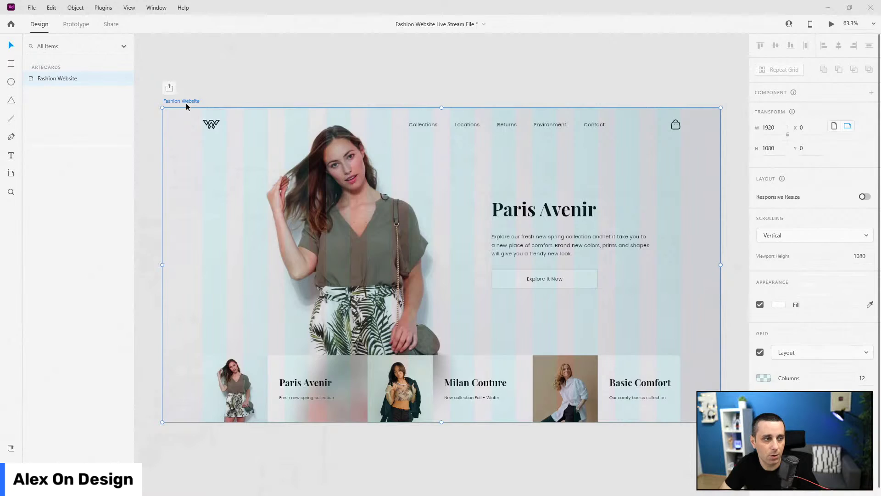
key(ctrl+Return)
click(845, 14)
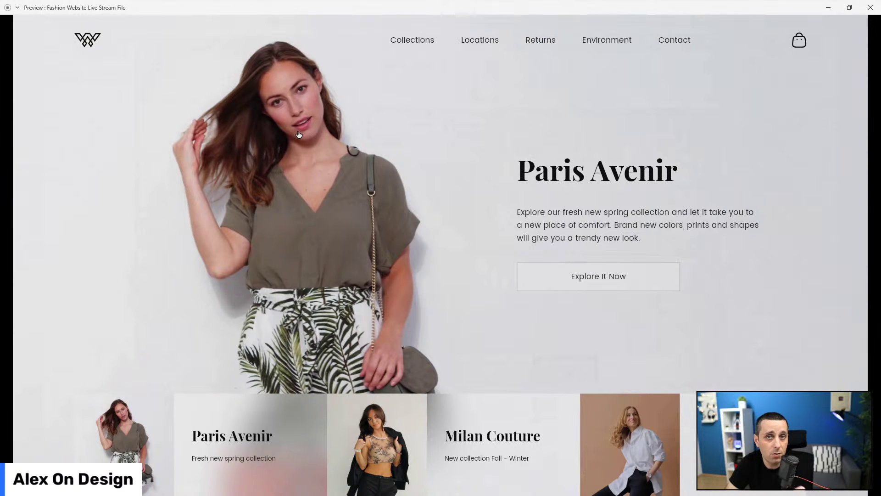
click(870, 8)
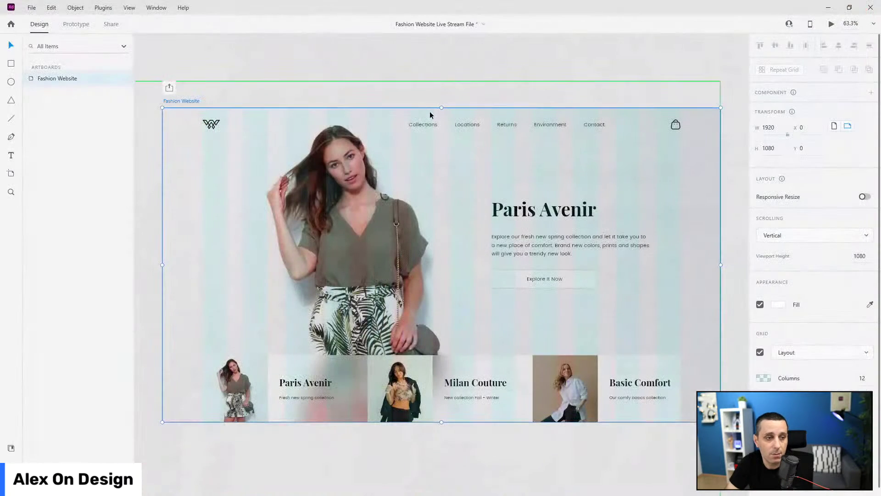
Duplicate the Fashion Website artboard and rename the copy "Fashion Website – Collection"
click(351, 156)
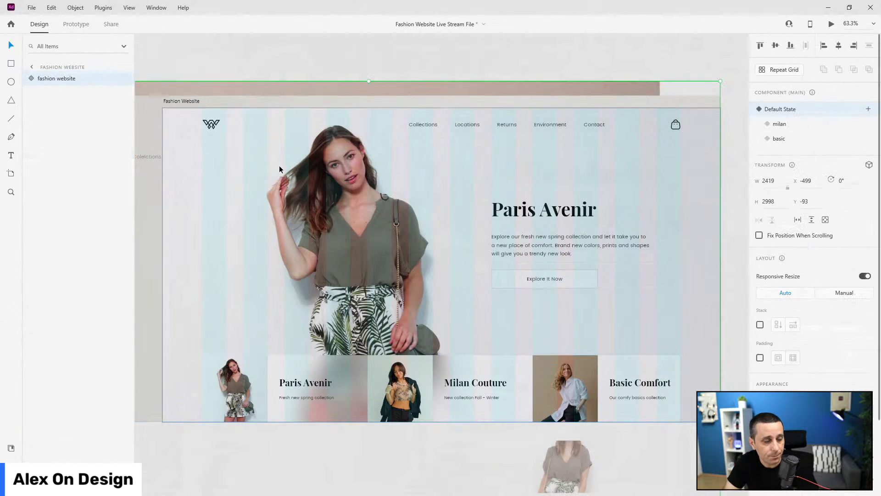
scroll(286, 172, down, 2)
scroll(286, 171, down, 1)
click(286, 122)
click(222, 127)
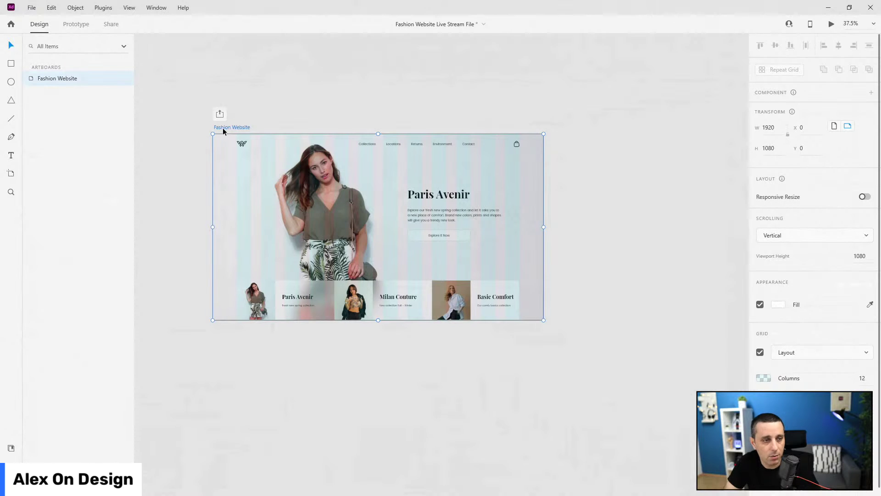
key(ctrl+d)
double_click(308, 165)
key(Right)
key(BackSpace)
text(Collection)
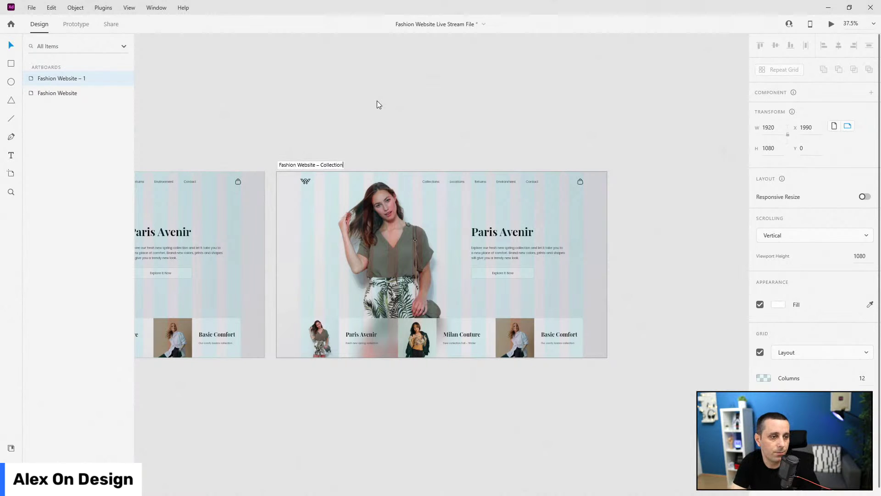
key(Return)
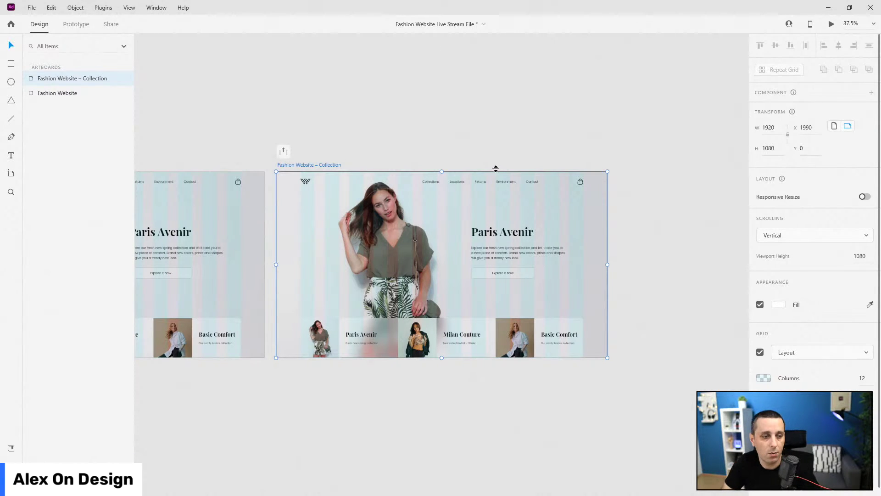
In the Collection artboard, move the back-to-collections group onto the page below the logo, at X 138 and Y 154
click(476, 199)
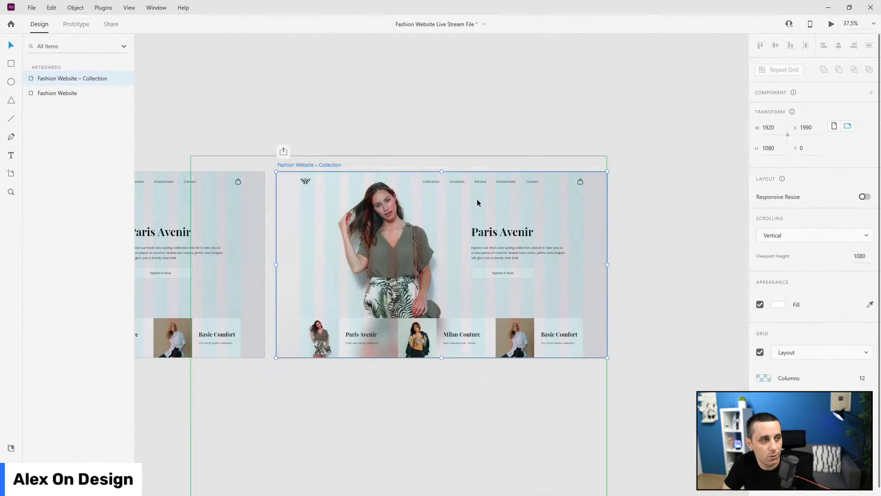
double_click(430, 341)
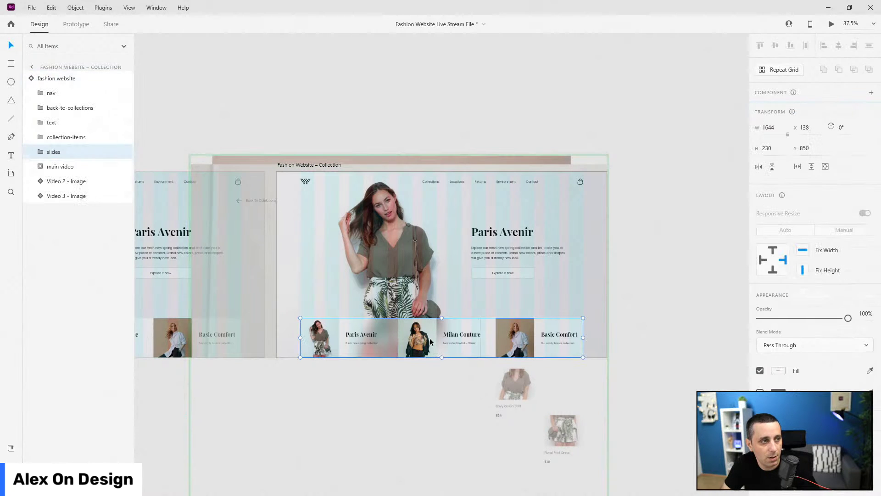
scroll(431, 333, down, 3)
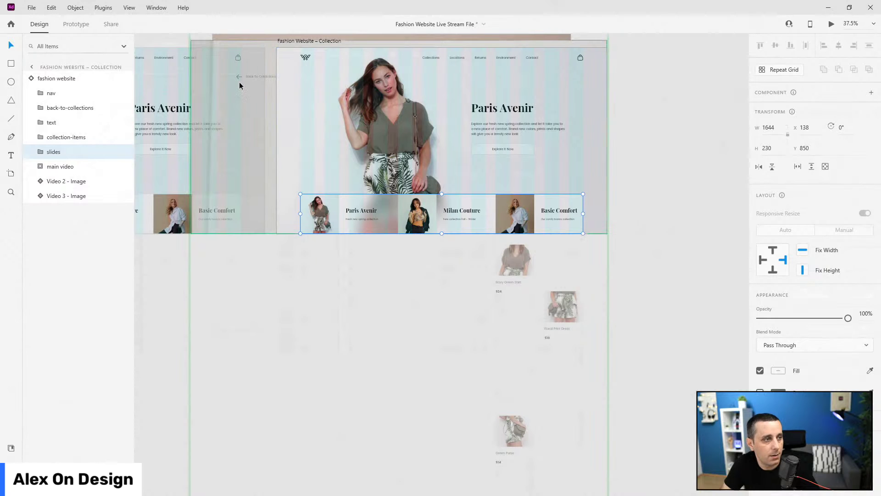
click(64, 107)
scroll(242, 54, up, 5)
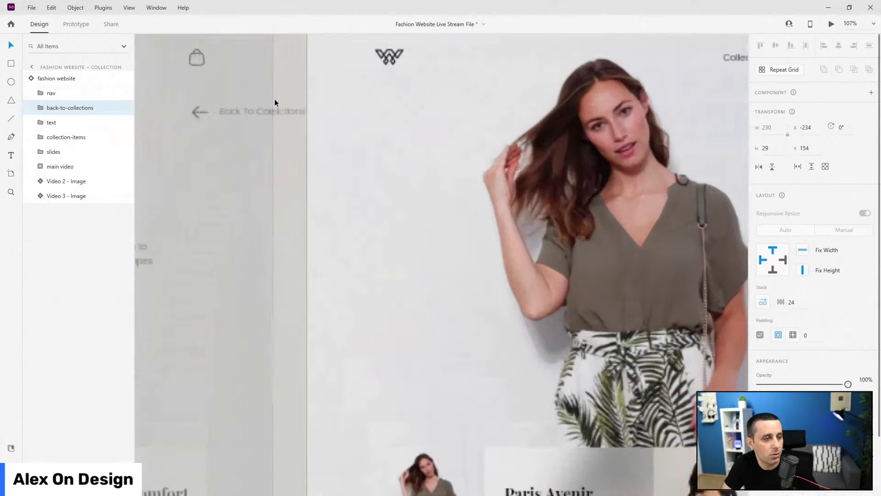
drag(281, 114, 465, 105)
Move the Collection artboard's slides group straight down below the artboard to Y 1106
scroll(278, 142, down, 5)
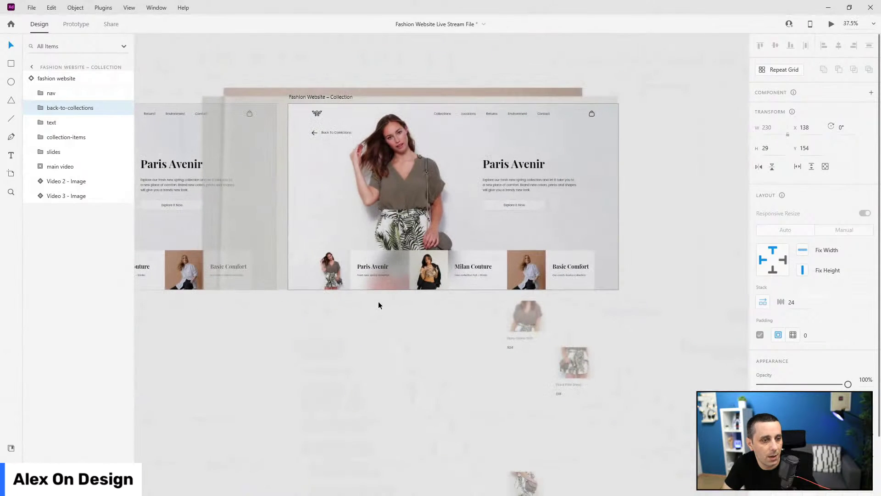
click(391, 273)
drag(395, 266, 393, 310)
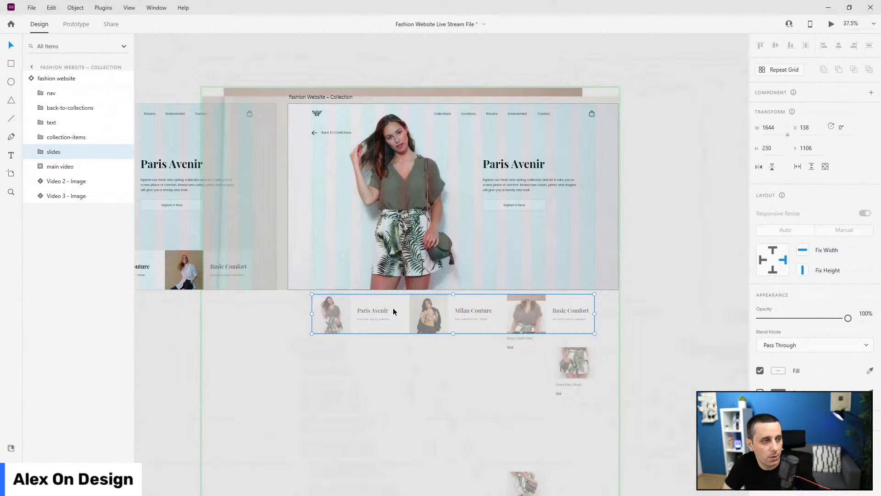
Narrow the mask in the Collection artboard's main video group from its right edge to a width of 1072
click(57, 138)
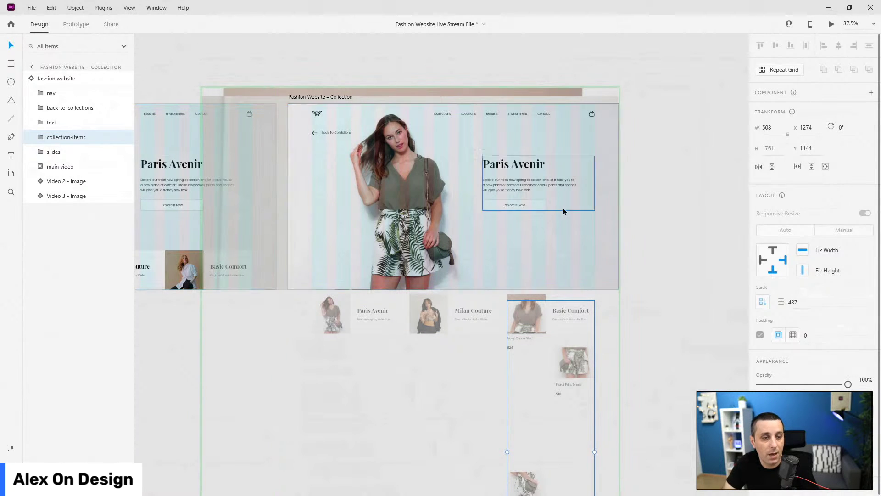
click(551, 162)
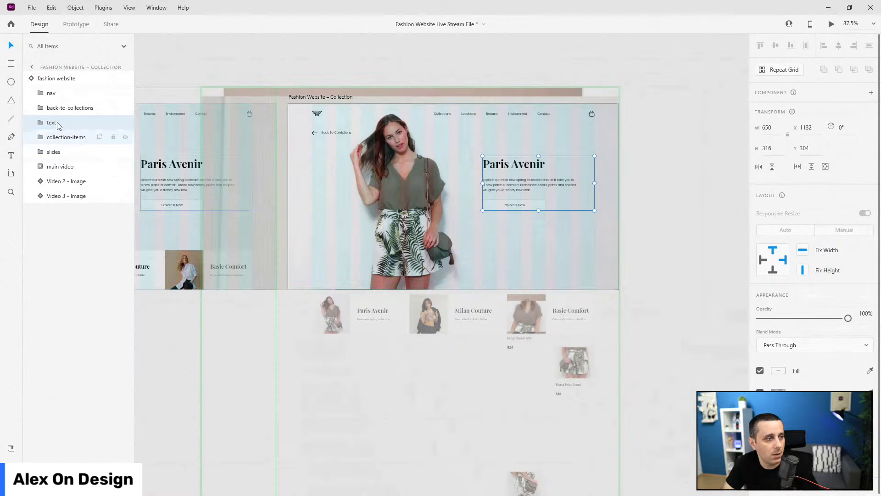
click(61, 167)
click(64, 179)
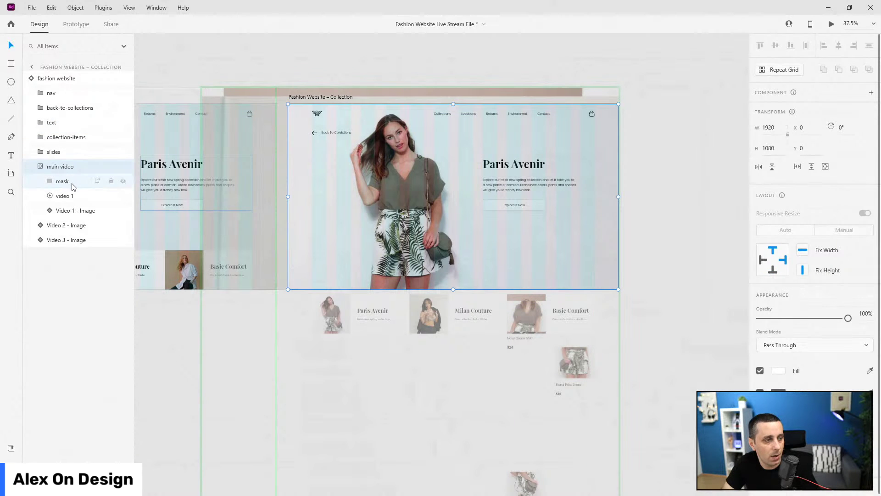
key(ctrl+3)
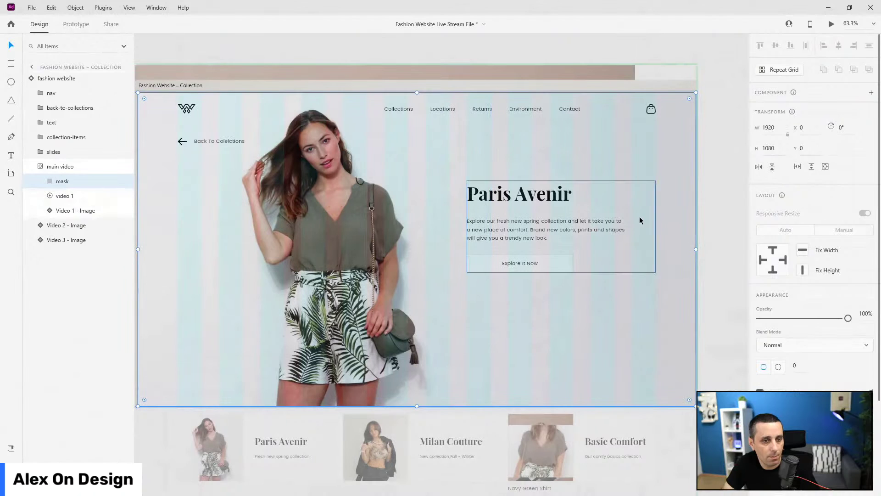
drag(696, 248, 447, 237)
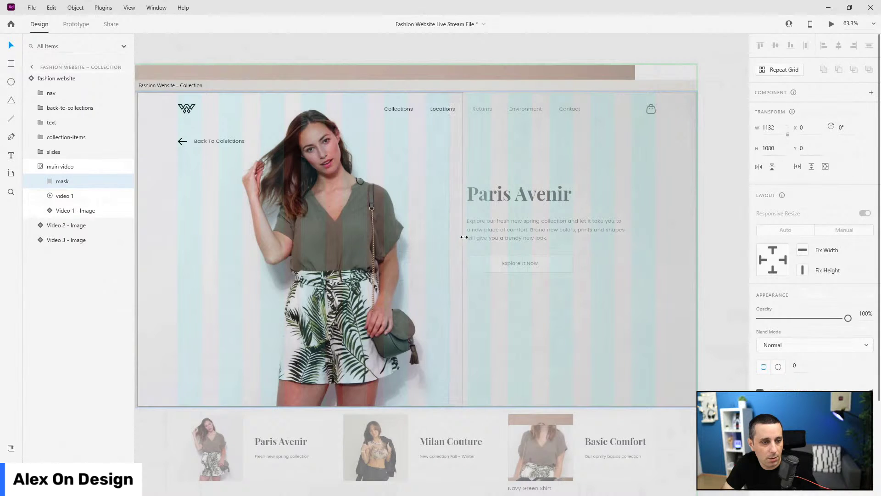
drag(462, 237, 460, 237)
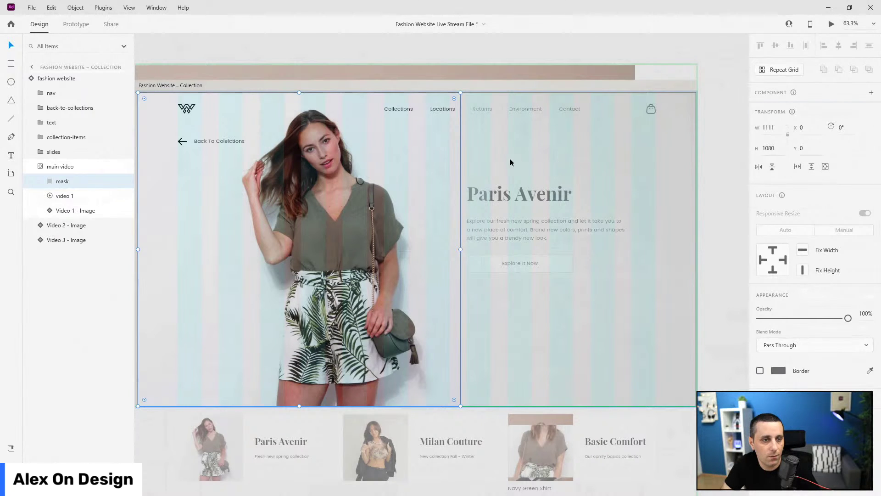
click(474, 162)
click(63, 181)
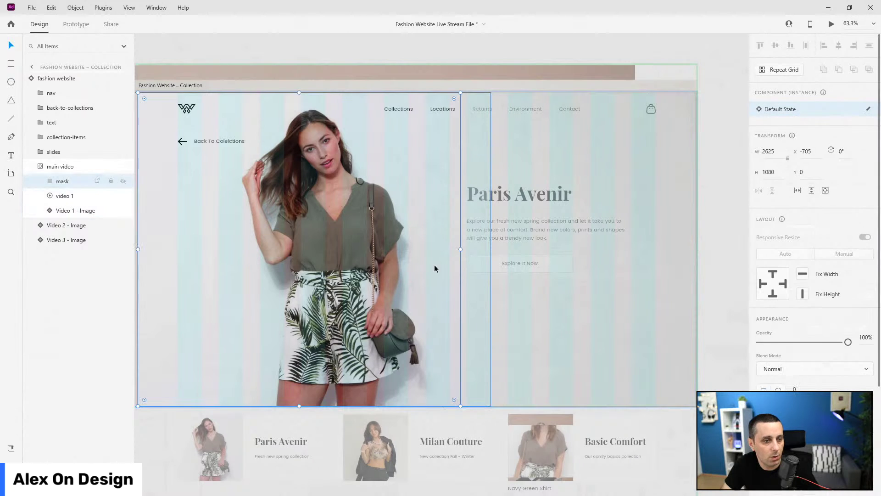
drag(460, 249, 450, 249)
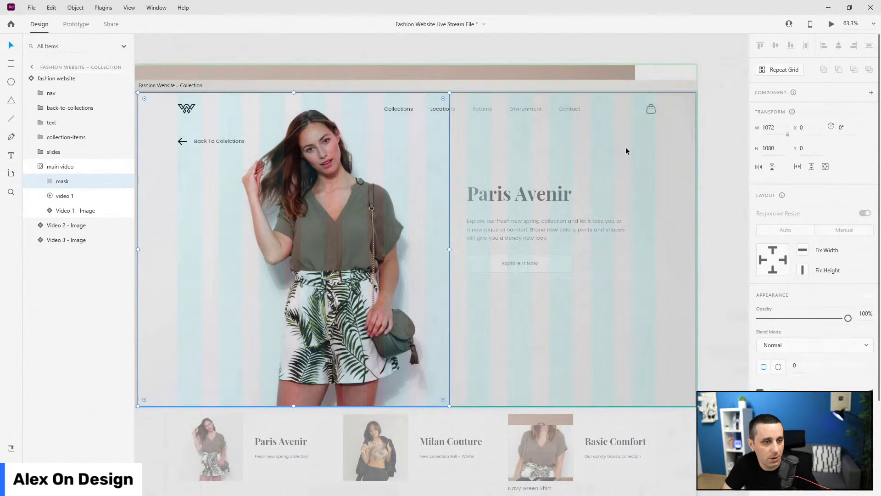
Hide the Video 2 - Image and Video 3 - Image layers in the Collection artboard
click(123, 226)
click(123, 240)
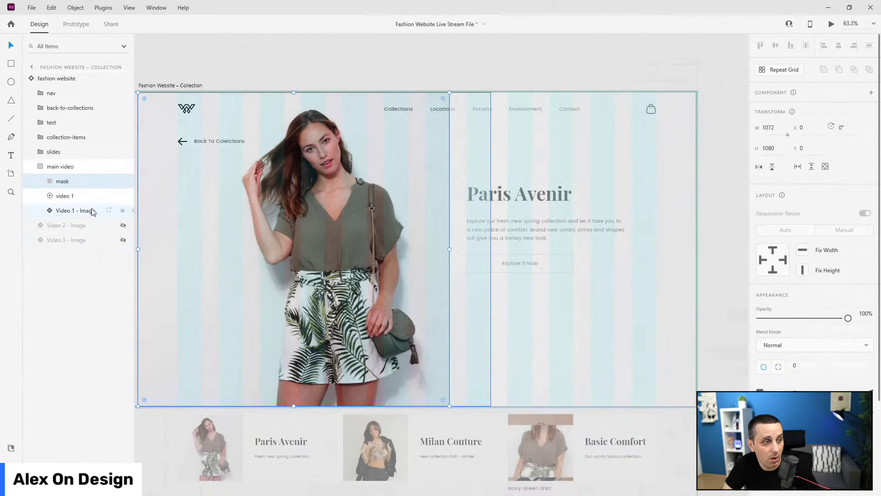
Move the text group in the Collection artboard horizontally to X 1274, keeping it at Y 304
click(698, 250)
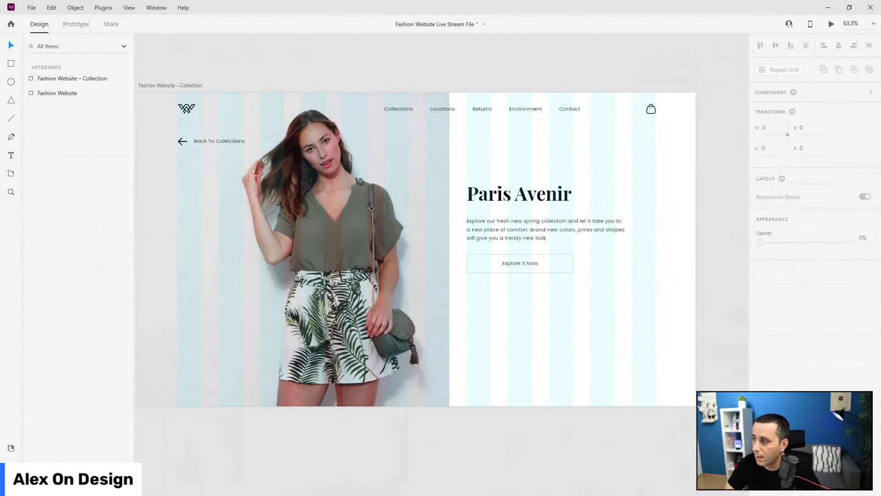
click(534, 195)
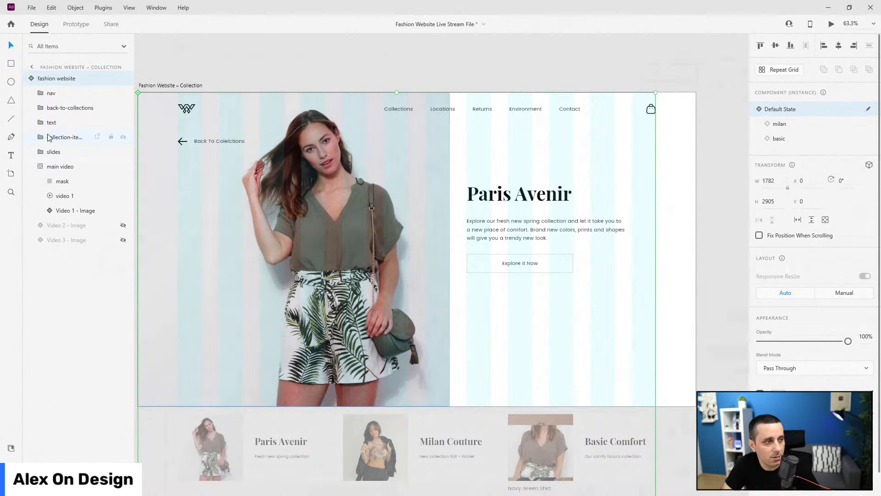
click(51, 124)
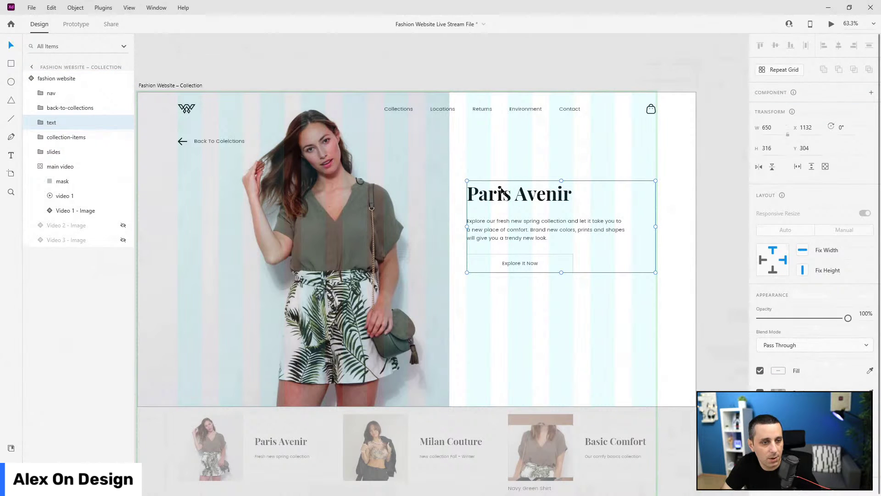
drag(500, 190, 541, 192)
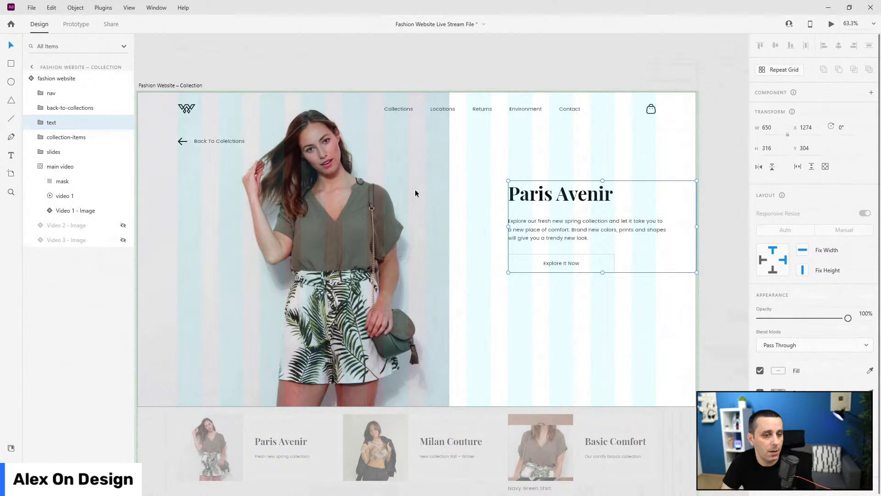
Hide the explore-btn layer inside the text 1 group of the Collection artboard
click(41, 122)
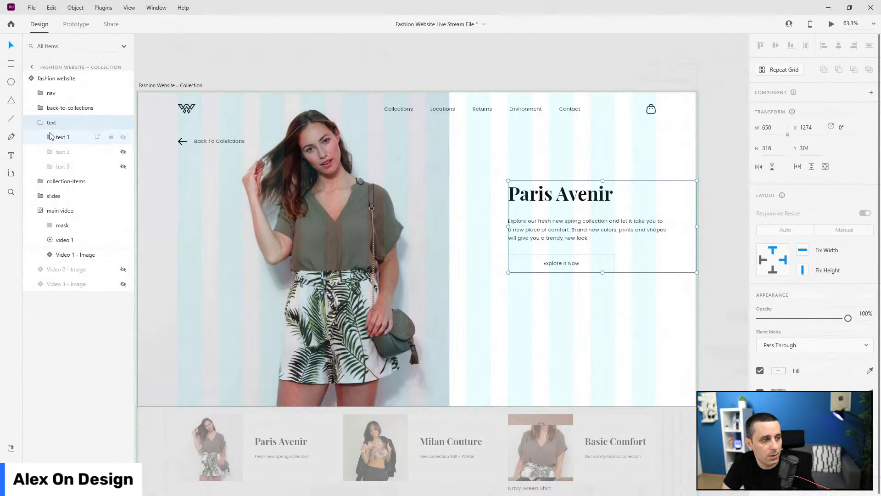
click(49, 136)
click(123, 182)
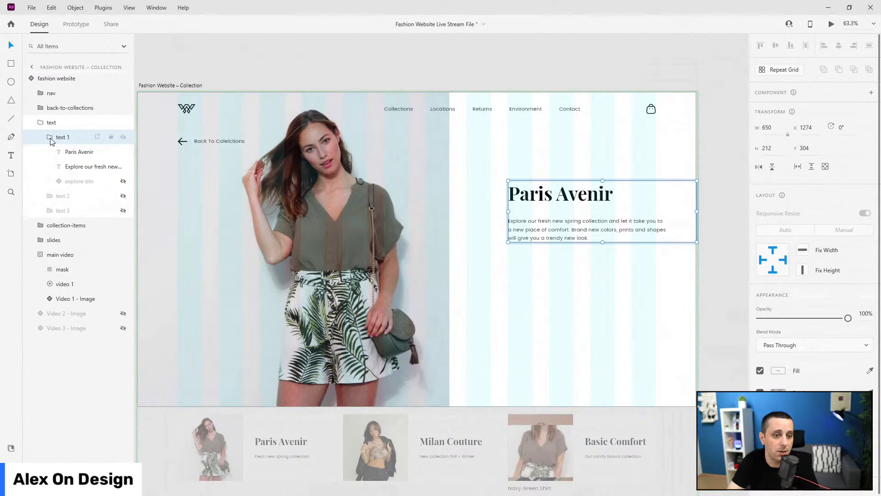
Narrow the description paragraph under the Paris Avenir heading to a width of 508 and remove its manual line breaks
click(73, 168)
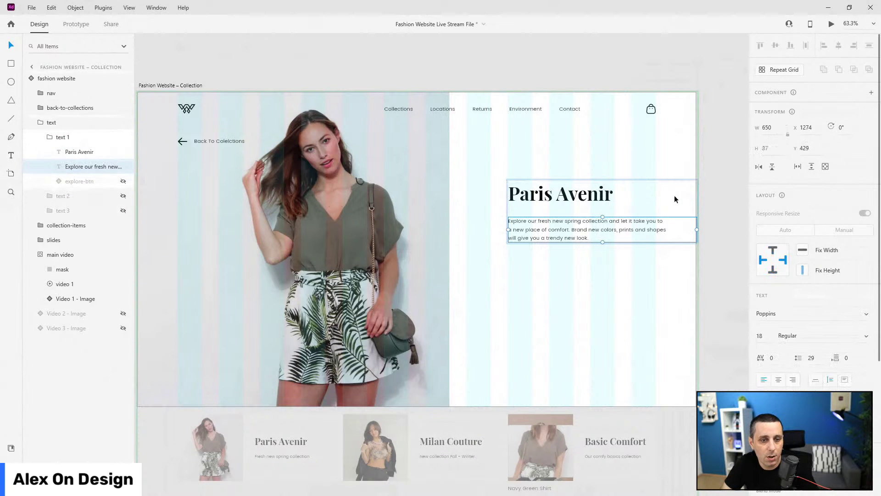
drag(691, 229, 656, 230)
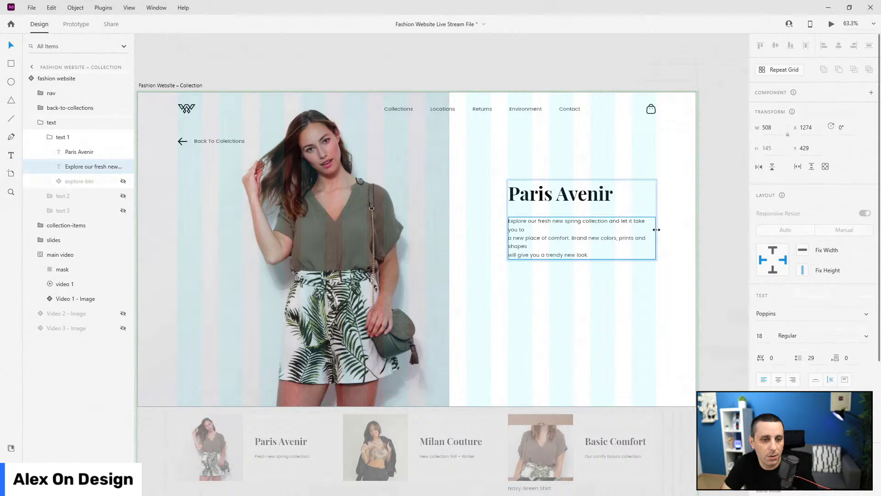
double_click(525, 243)
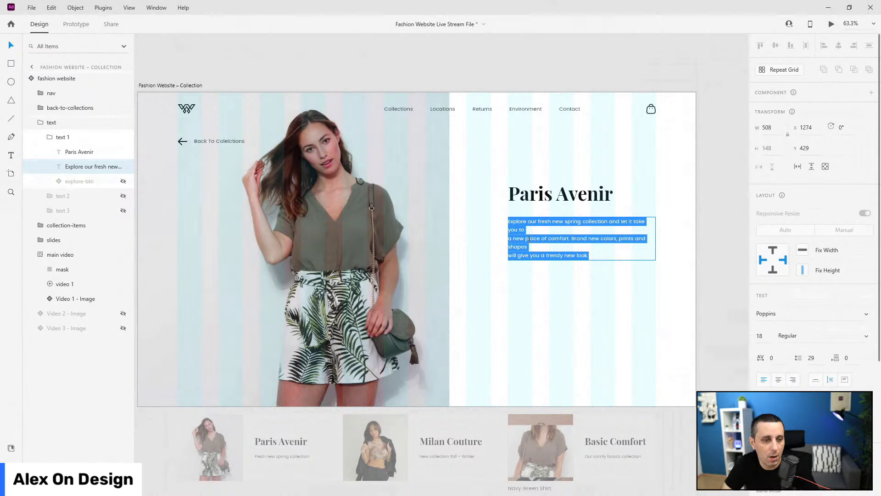
click(523, 238)
key(Left)
key(Left)
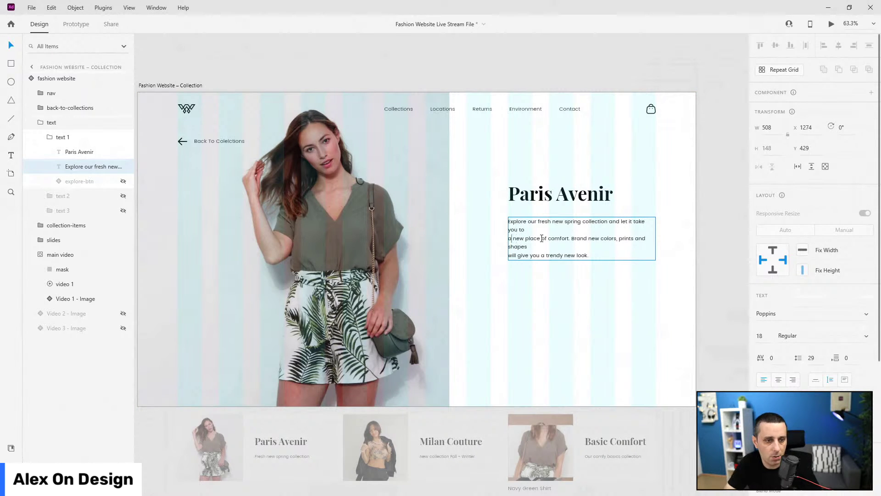
key(BackSpace)
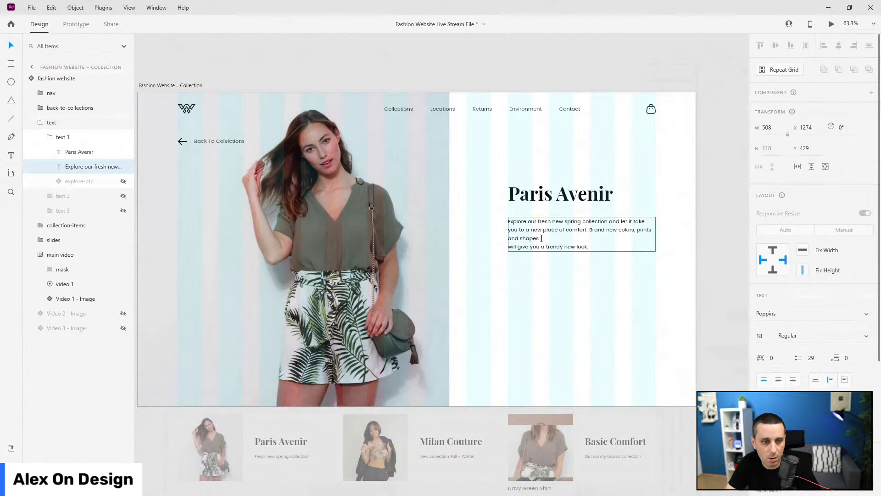
key(BackSpace)
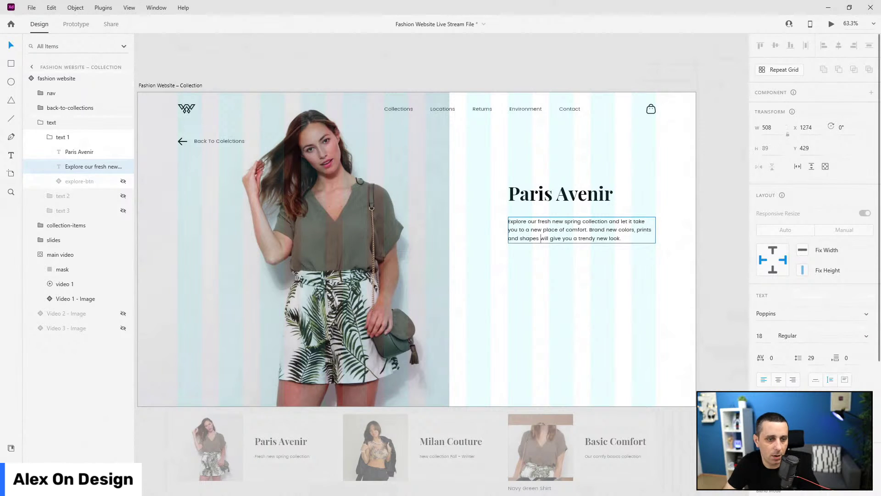
key(Escape)
Move the text group straight up below the navigation to Y 130
click(51, 138)
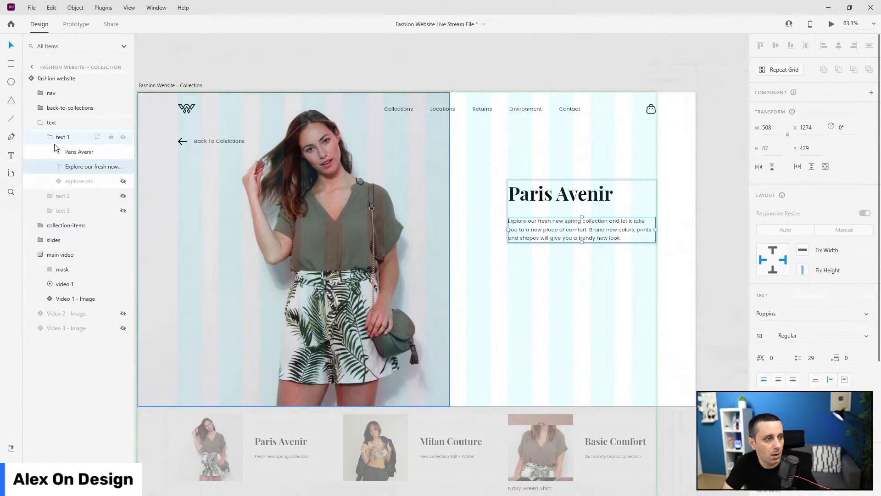
click(52, 122)
drag(563, 198, 559, 148)
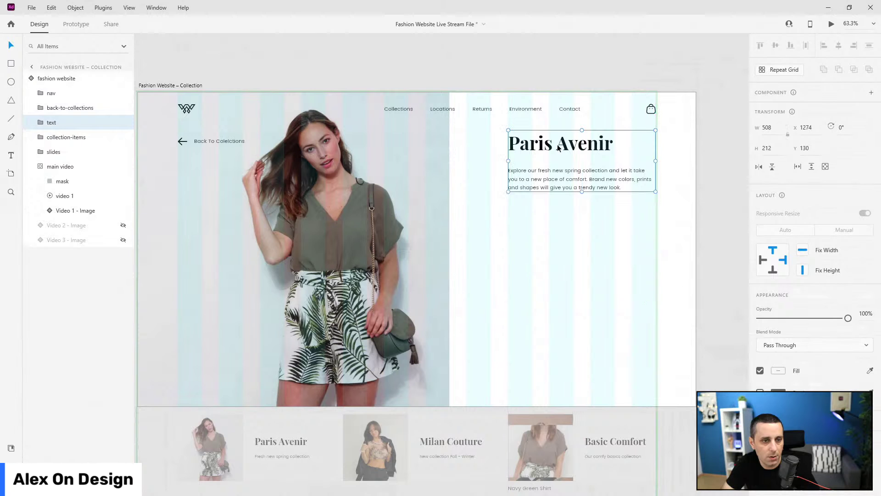
click(40, 122)
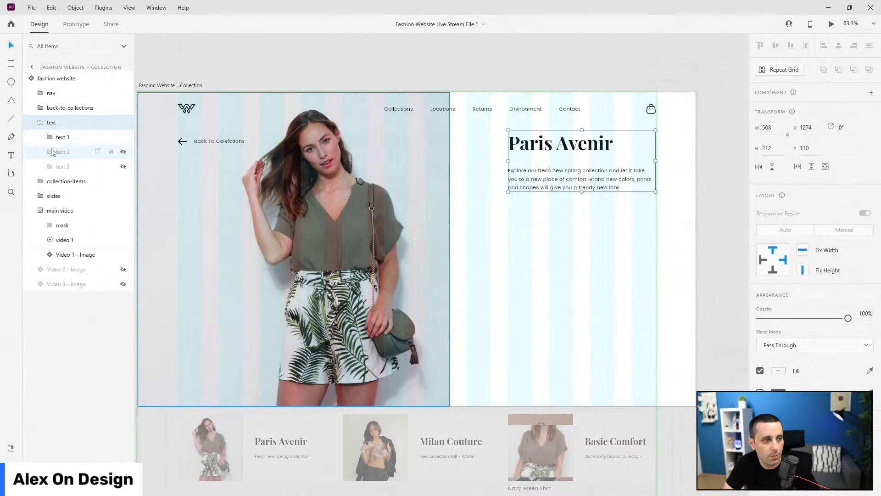
click(50, 137)
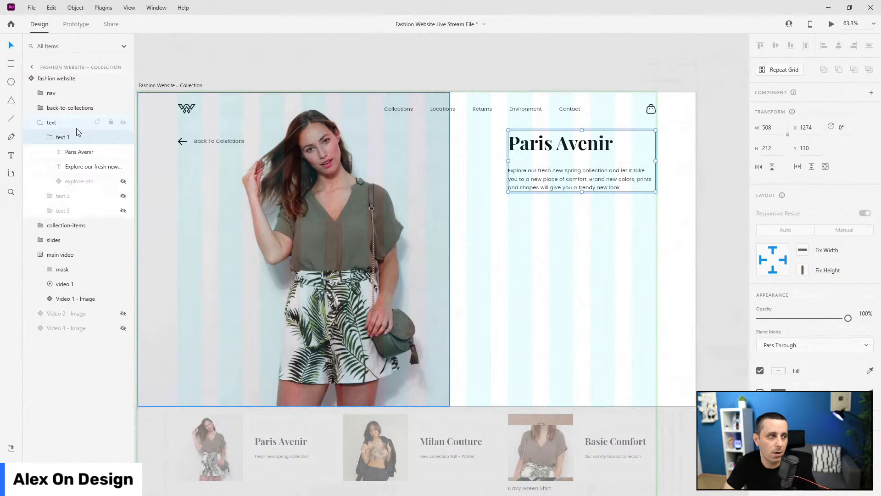
click(44, 137)
click(41, 124)
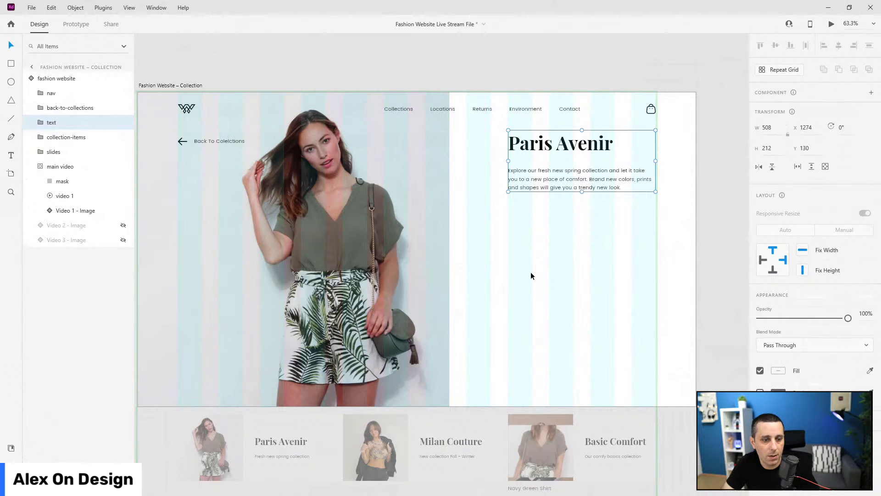
Move the collection-items group up onto the page below the Paris Avenir text, at X 1274 and Y 408
click(41, 167)
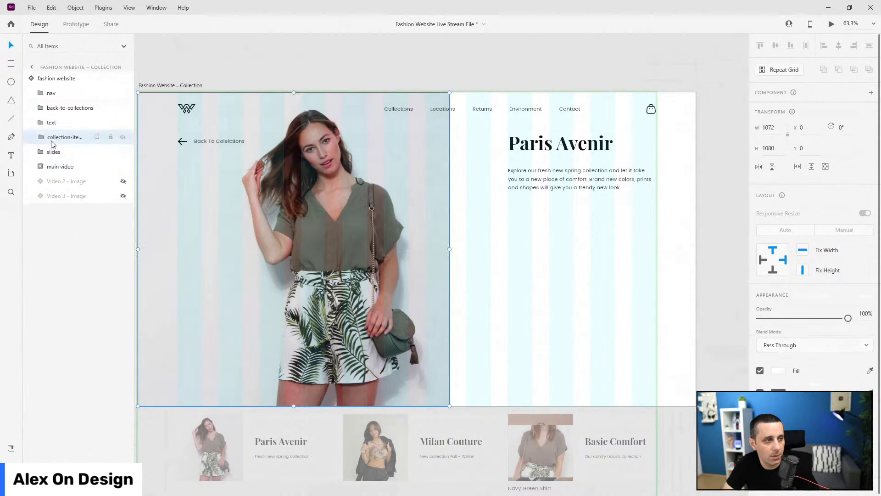
click(52, 142)
scroll(515, 271, down, 4)
drag(626, 417, 607, 207)
scroll(604, 194, up, 5)
double_click(585, 200)
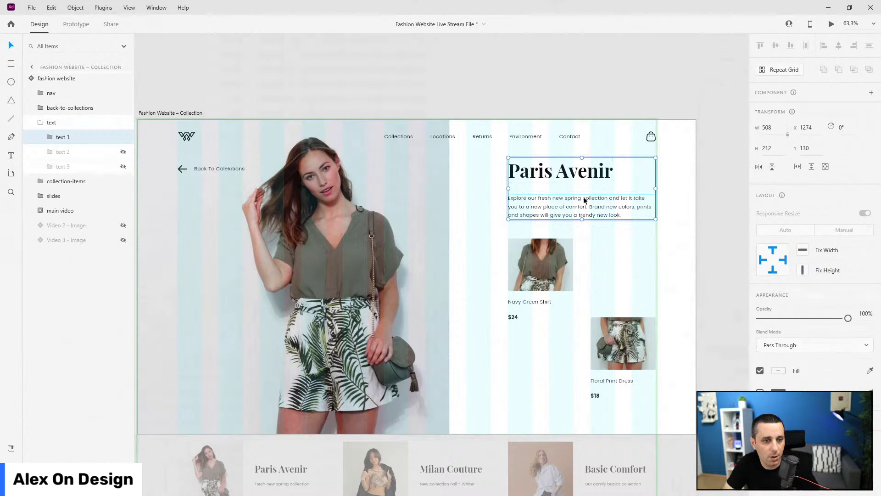
click(579, 176)
key(Escape)
key(Escape)
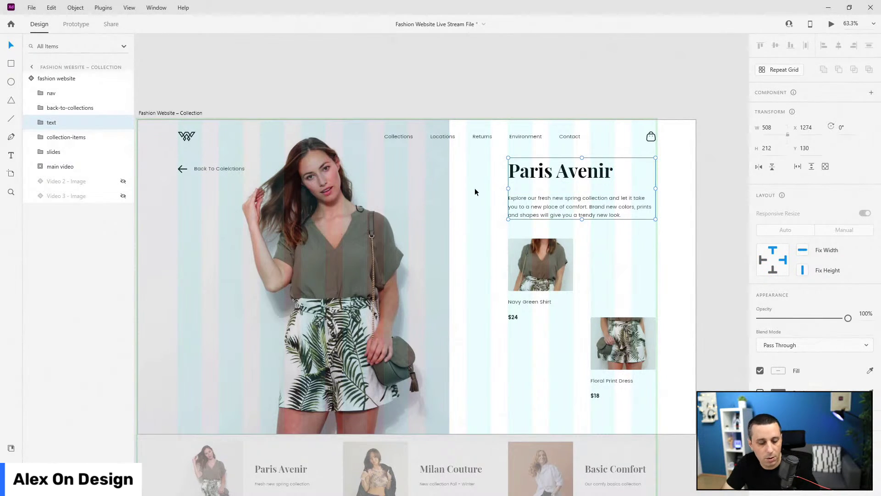
Align the top edges of the shirt and dress groups in the top row of the collection items
click(537, 251)
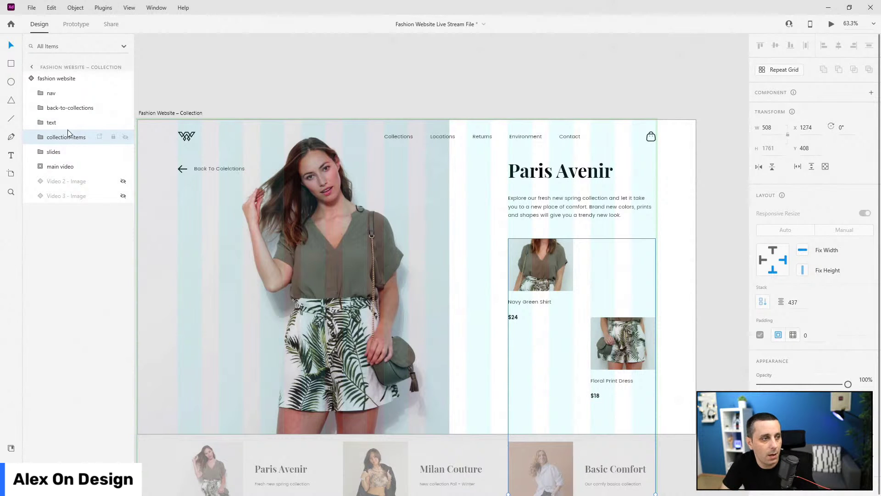
click(66, 151)
click(70, 166)
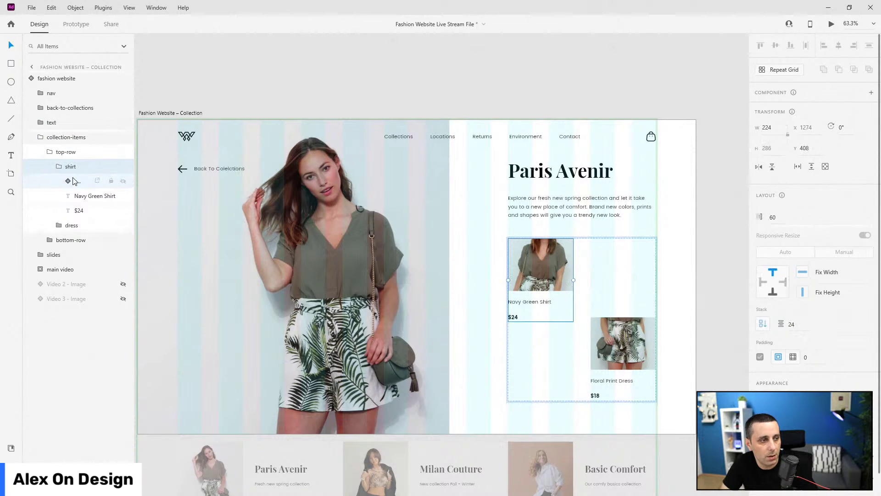
shift+click(73, 181)
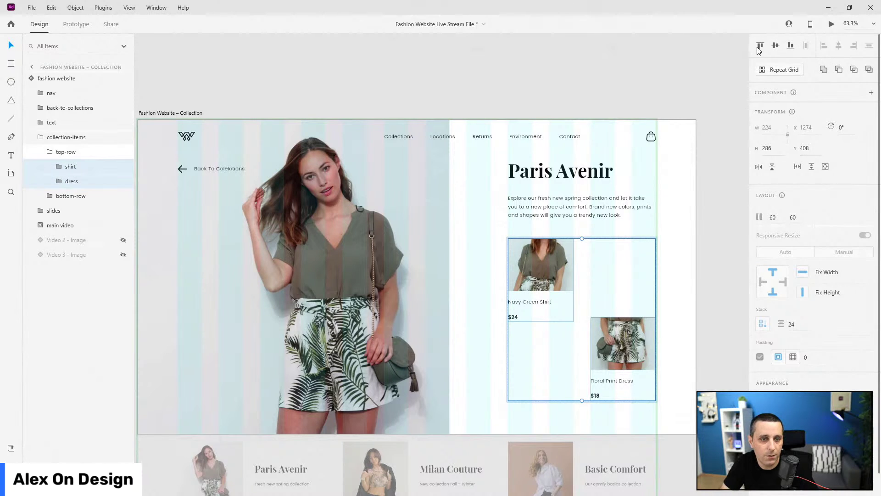
click(760, 45)
Align the top edges of the purse and shoes groups in the bottom row of the collection items
click(66, 151)
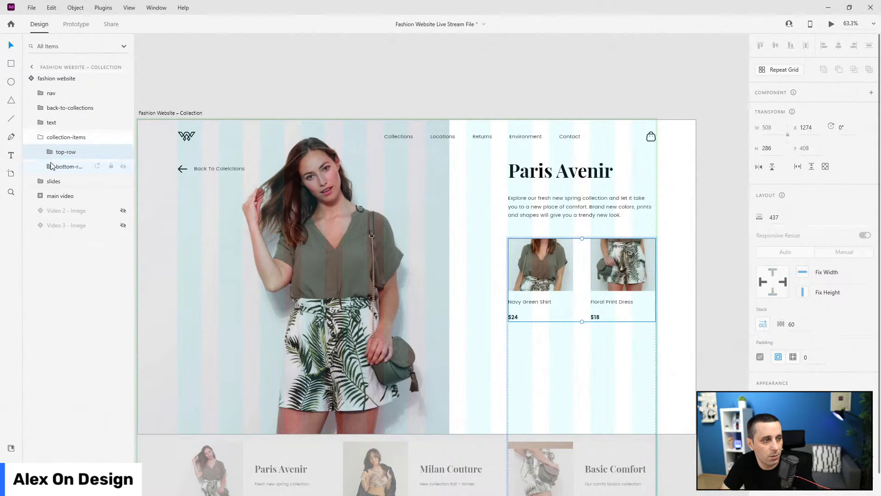
click(52, 167)
click(62, 181)
shift+click(72, 196)
click(760, 45)
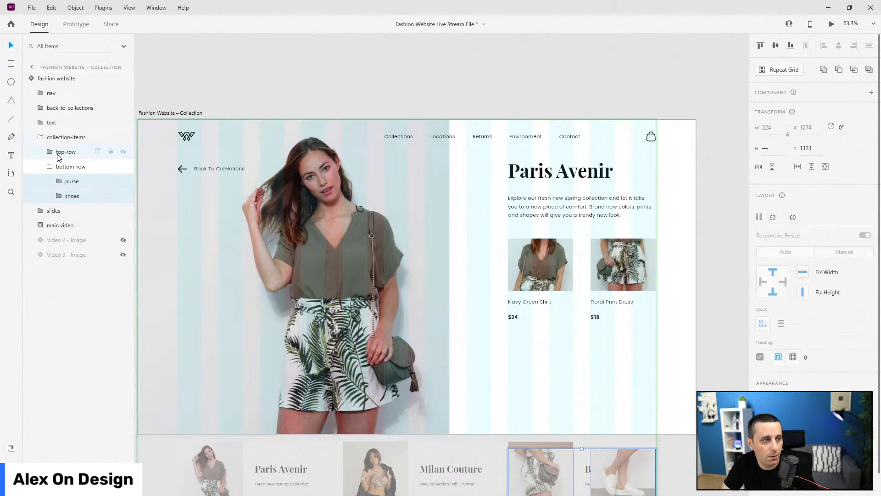
click(68, 166)
Set the stack spacing between the collection-items rows to 40
click(66, 137)
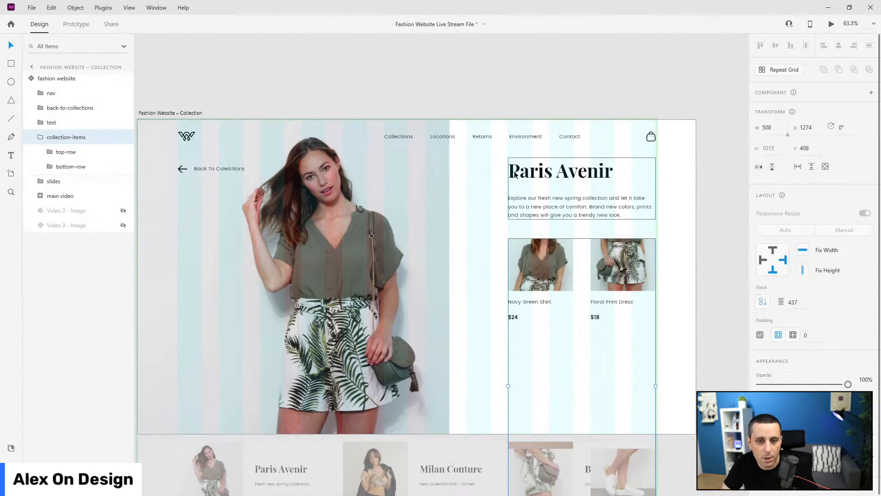
click(792, 302)
text(40)
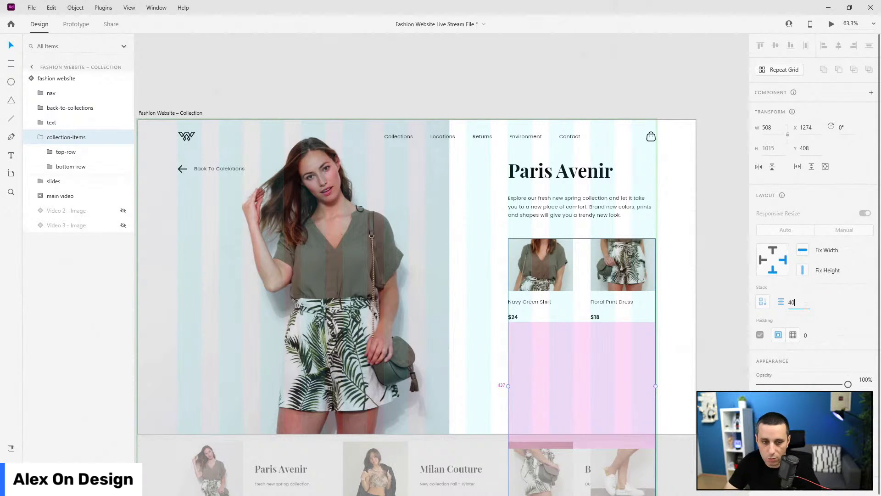
key(Return)
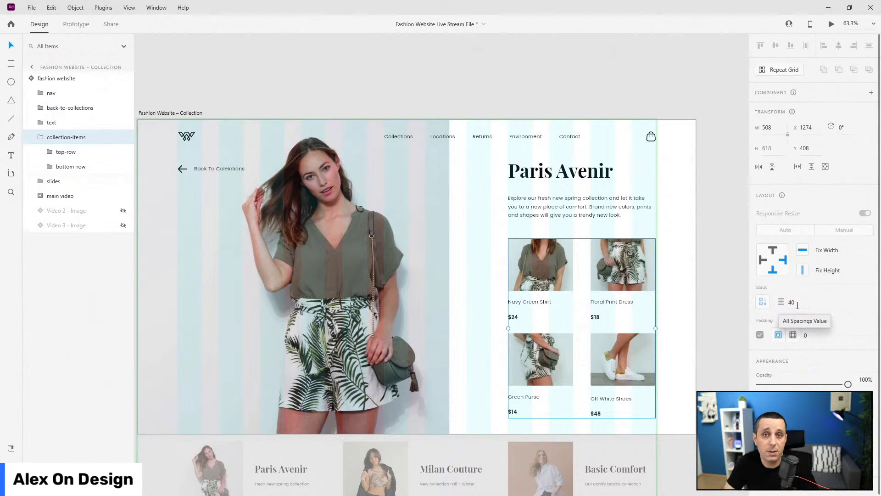
Move the collection-items group closer to the description text, to Y 402
click(563, 214)
drag(554, 249, 557, 242)
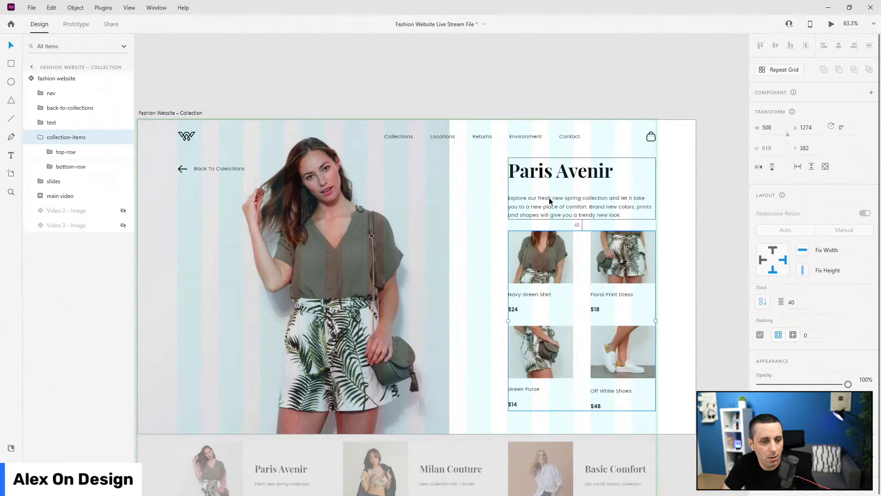
key(shift+Down)
key(shift+Down)
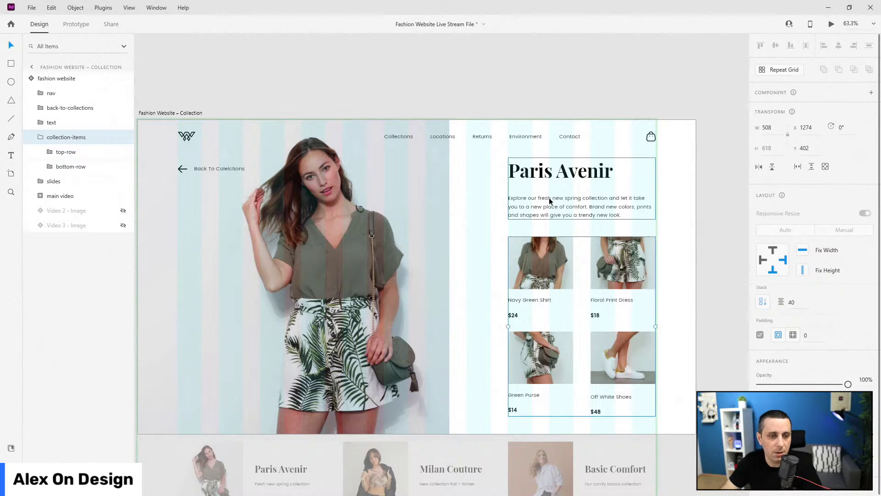
Move the text and collection-items groups together so that their top edge sits at Y 132
shift+click(565, 177)
drag(575, 181, 577, 176)
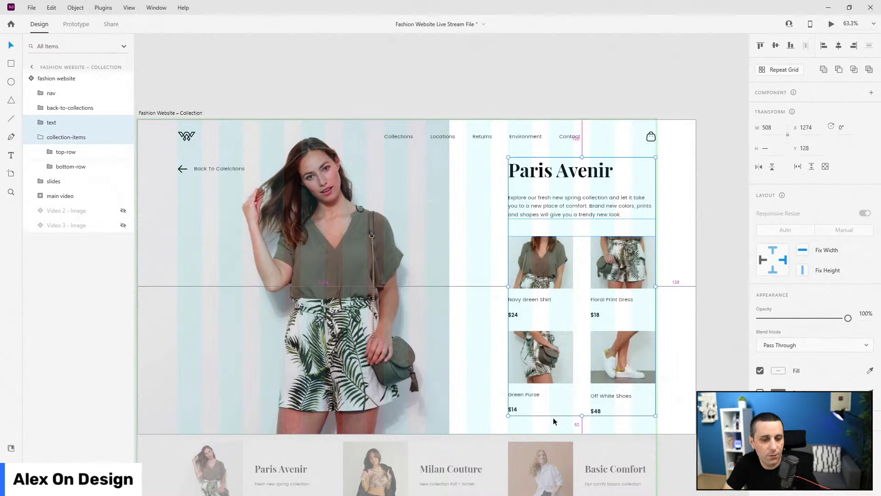
key(Down)
key(Down)
key(Down)
key(Down)
key(Down)
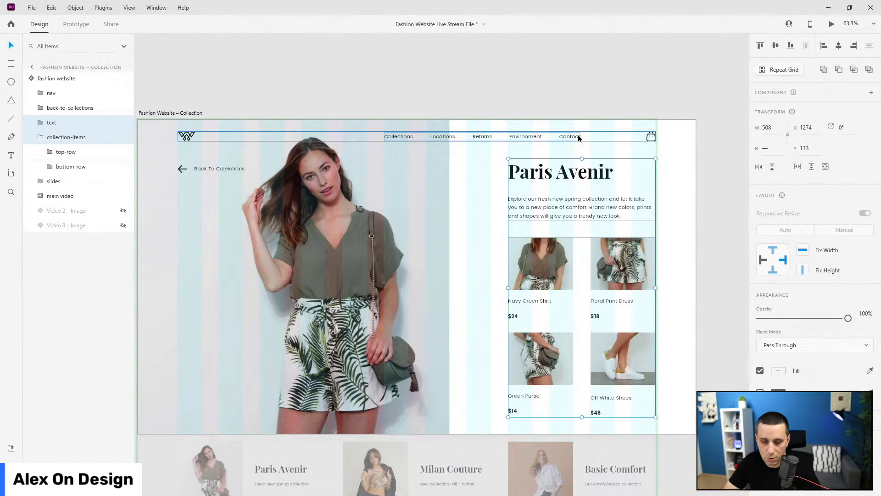
key(Up)
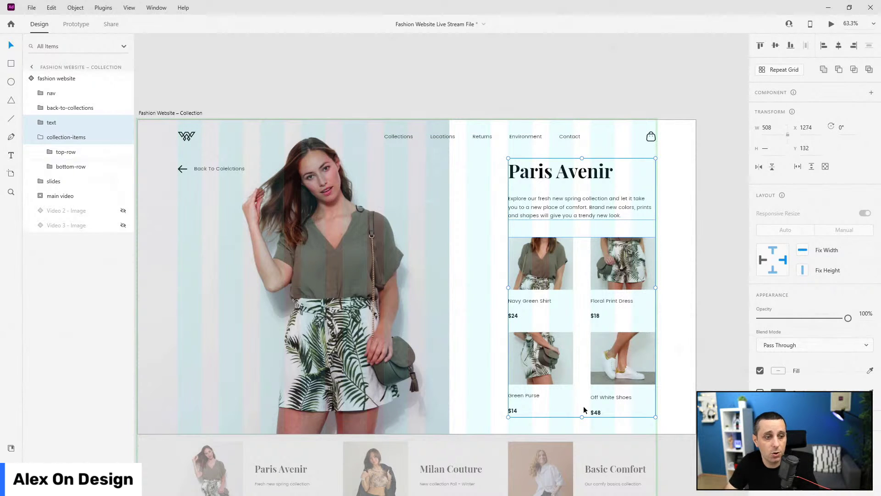
Set video 1 inside the collection artboard's main video group to play automatically and open its playback settings
click(39, 138)
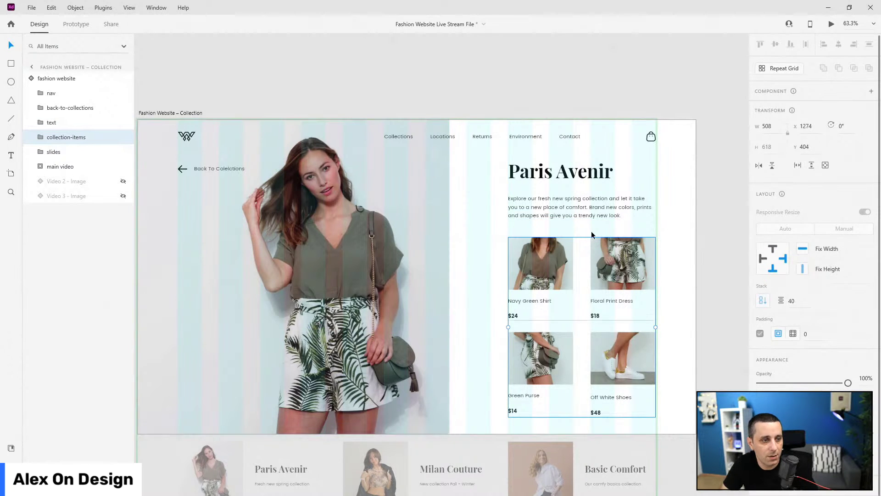
scroll(668, 222, down, 2)
click(415, 197)
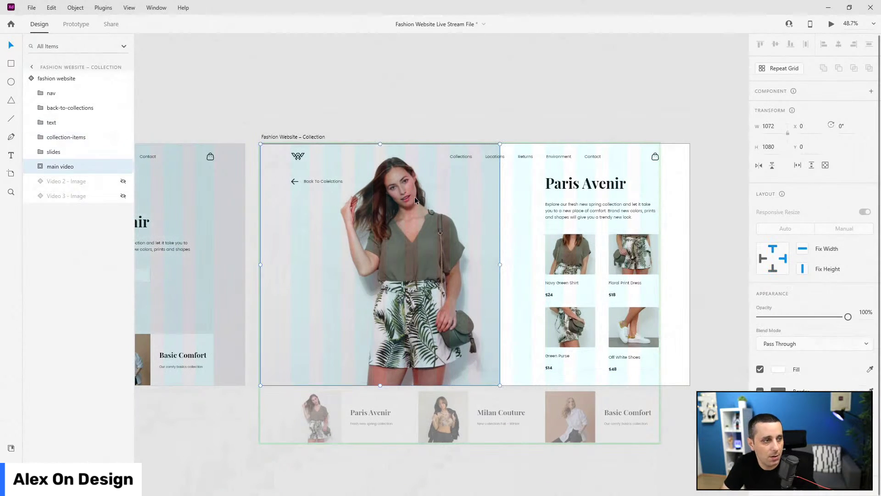
click(40, 166)
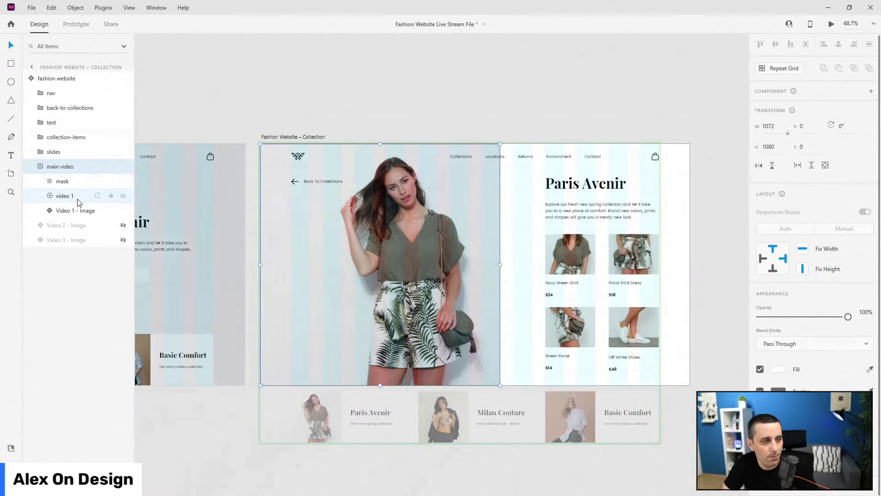
click(59, 196)
click(787, 312)
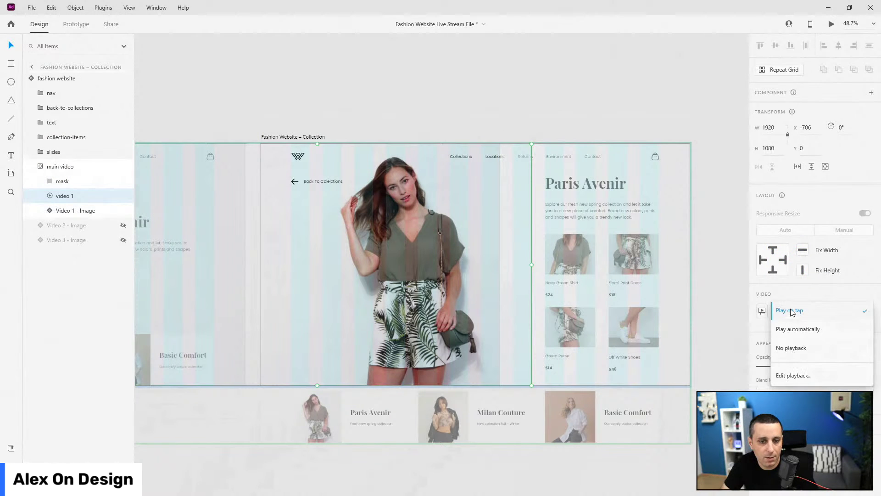
click(806, 331)
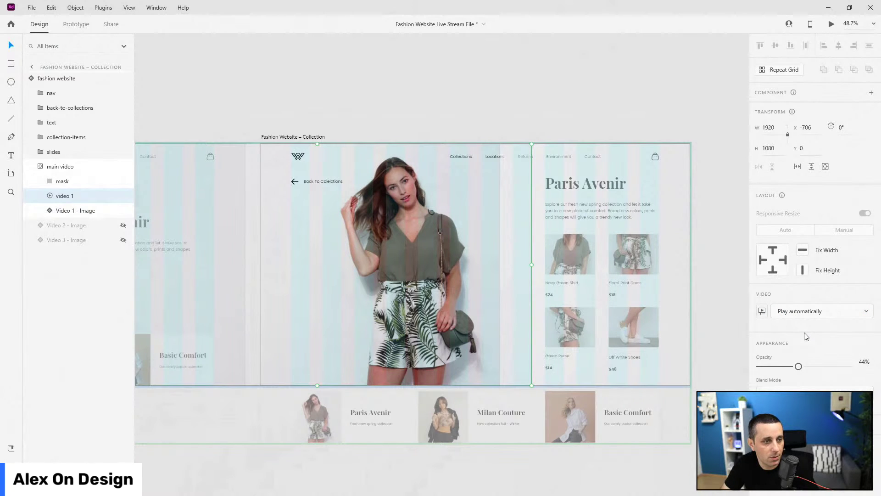
click(764, 312)
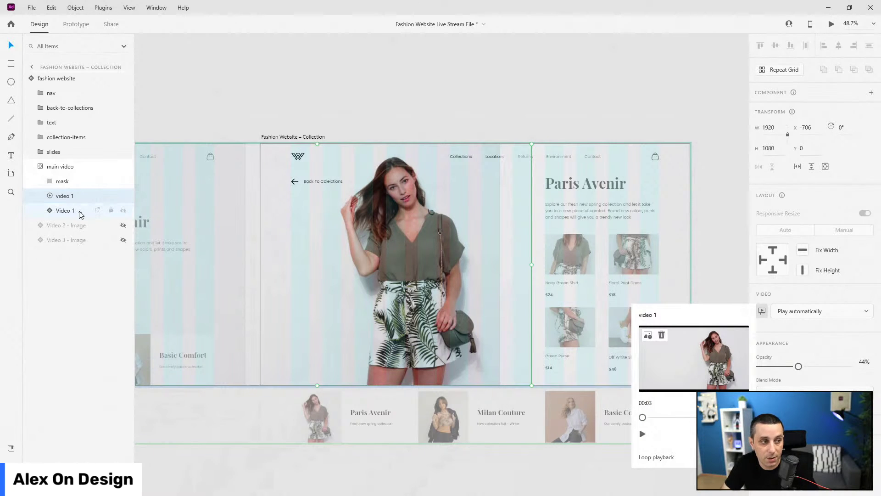
click(429, 80)
Preview the Fashion Website – Collection artboard to check how the video plays over its still image
scroll(680, 252, down, 3)
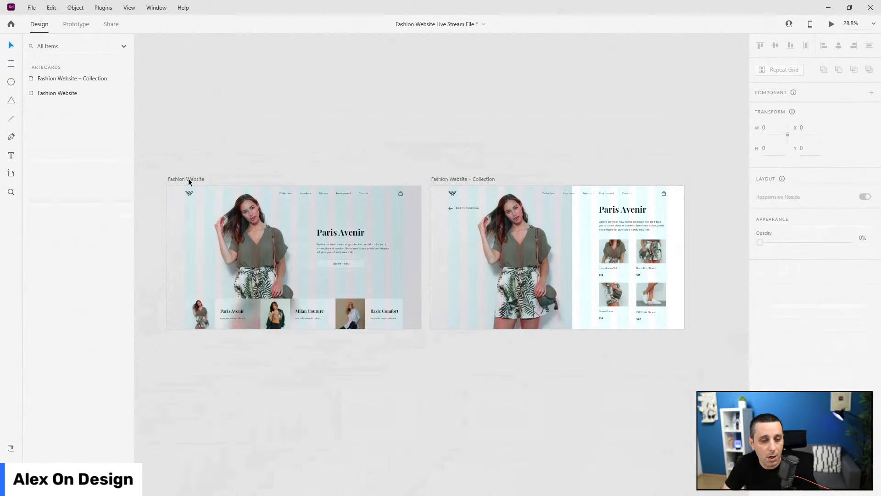
click(471, 179)
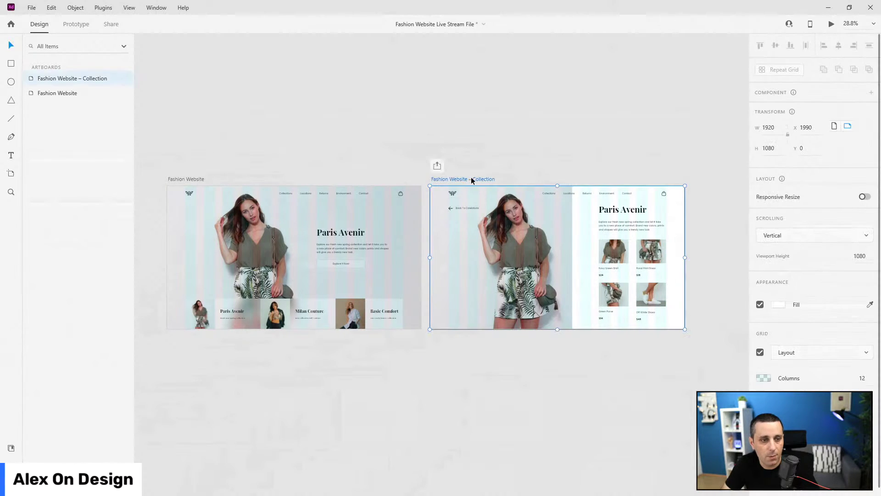
key(ctrl+Return)
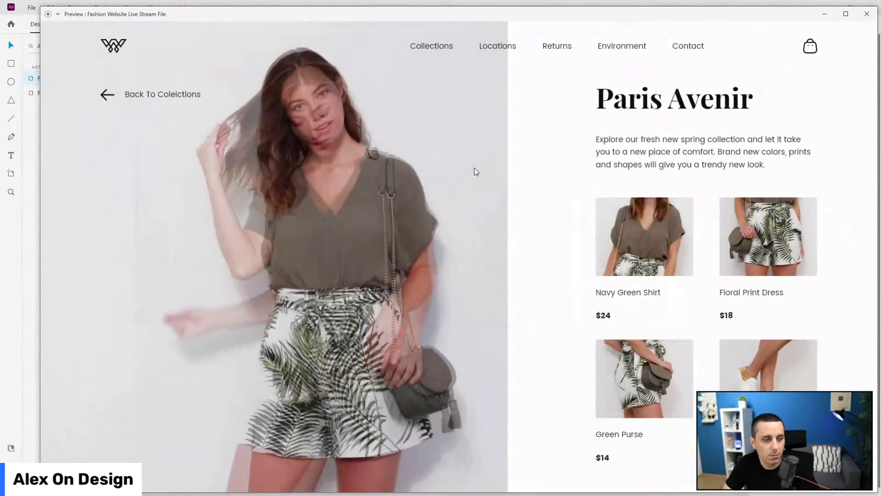
click(866, 14)
Raise the opacity of video 1 in the collection artboard's main video group to 100%
click(505, 257)
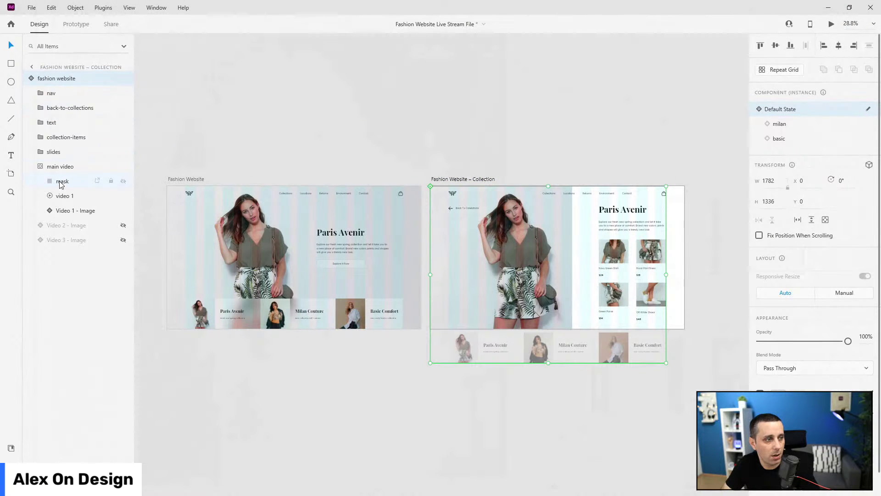
click(66, 213)
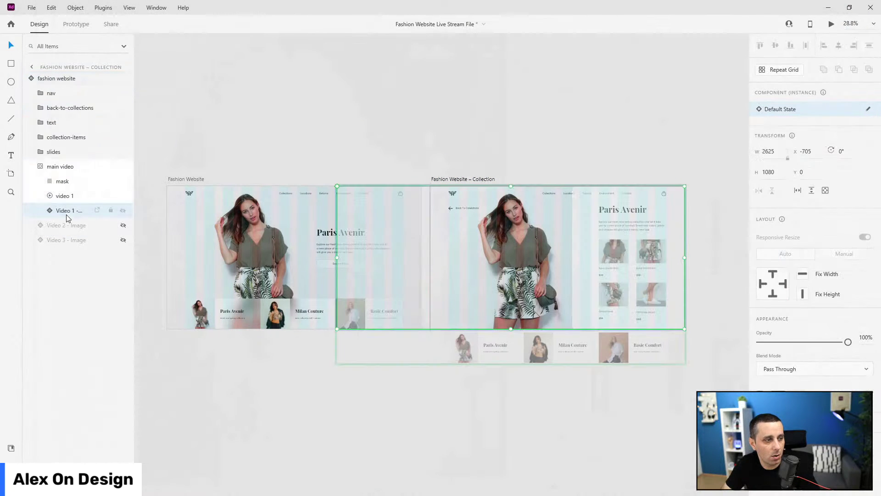
click(123, 210)
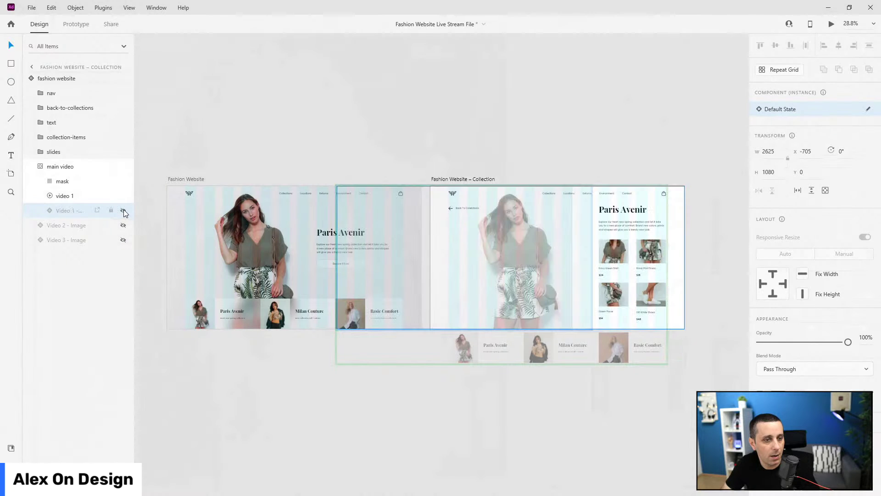
click(123, 211)
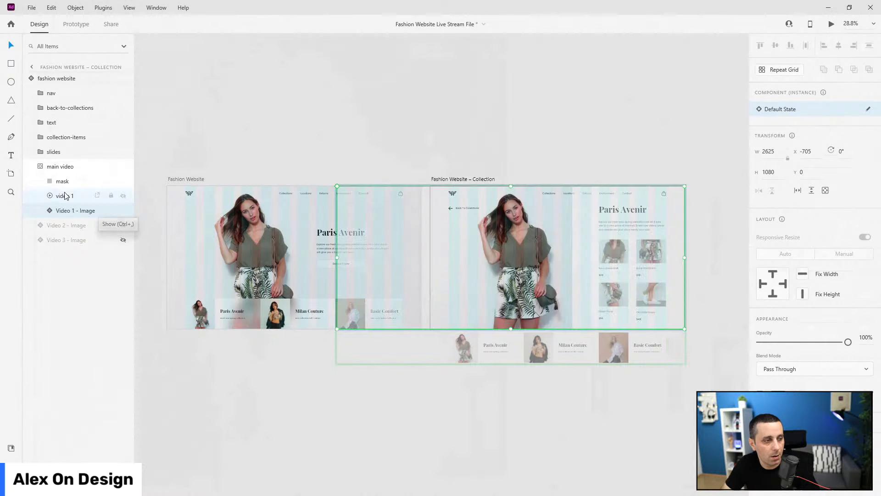
click(65, 195)
drag(799, 367, 848, 366)
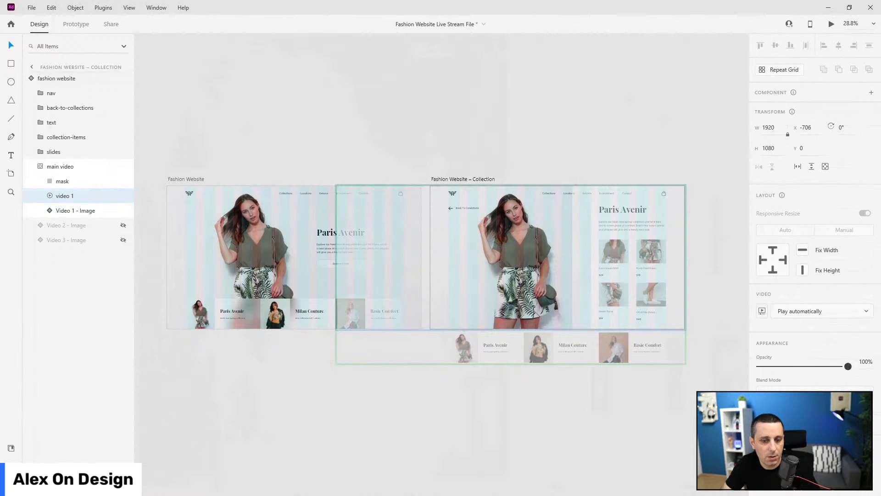
Preview the Fashion Website – Collection artboard again with the fully opaque video
click(468, 179)
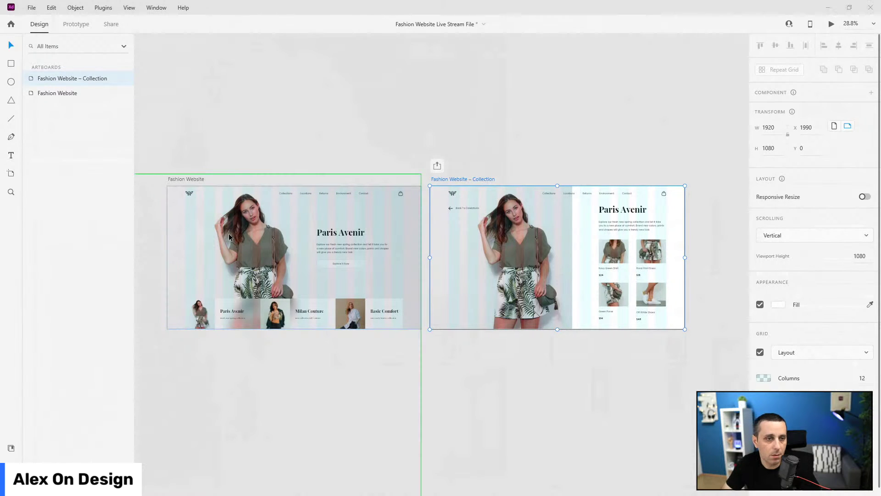
key(ctrl+Return)
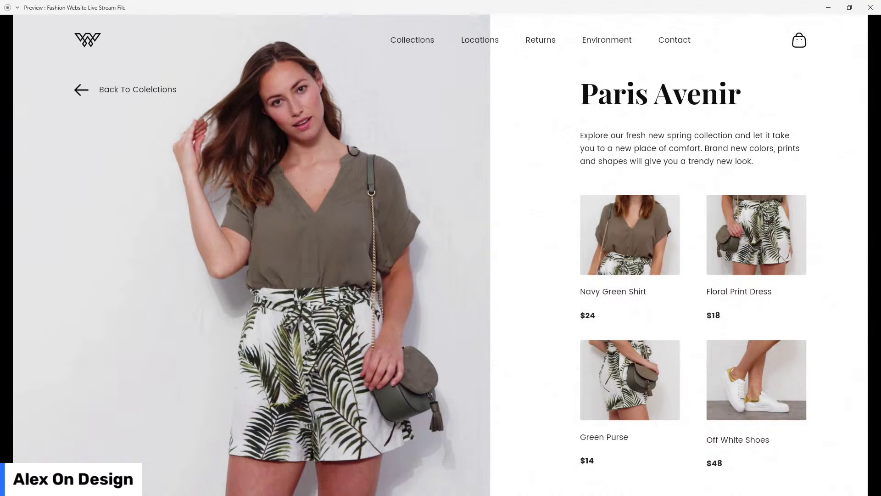
click(870, 8)
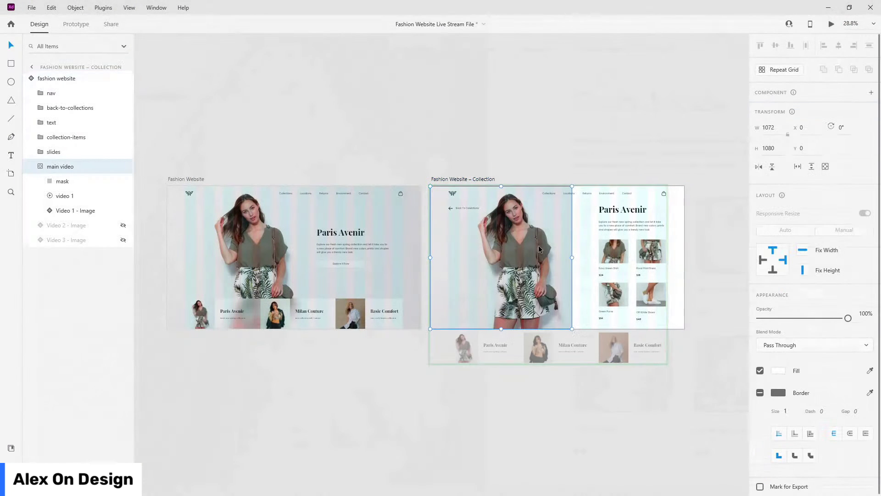
Widen the main video mask on the collection artboard to 1214, matching the video's outer edge
click(83, 195)
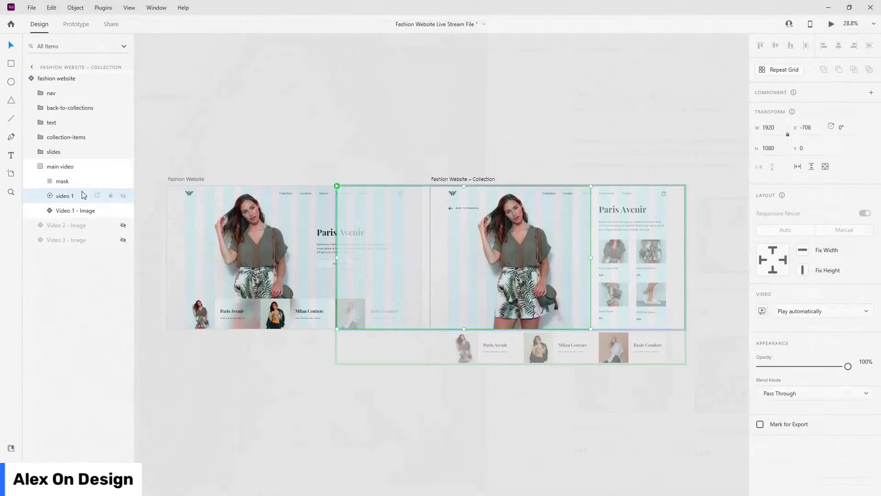
click(82, 182)
scroll(627, 249, up, 5)
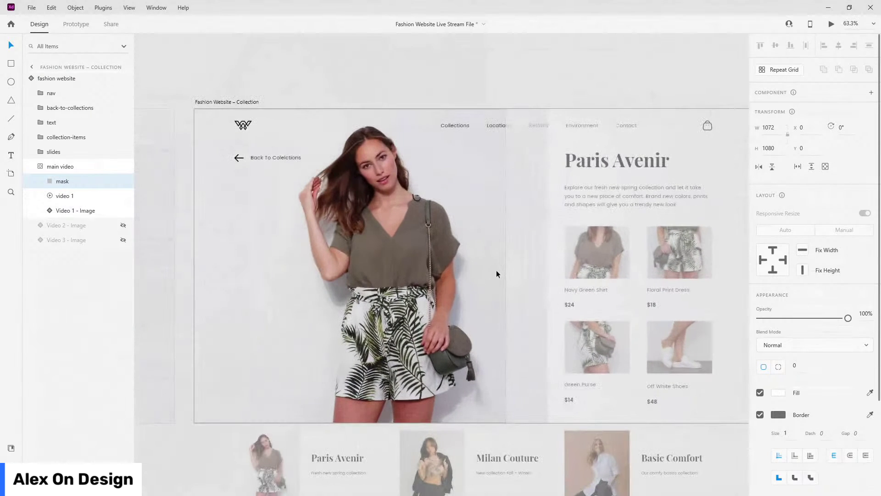
drag(507, 265, 546, 264)
click(83, 201)
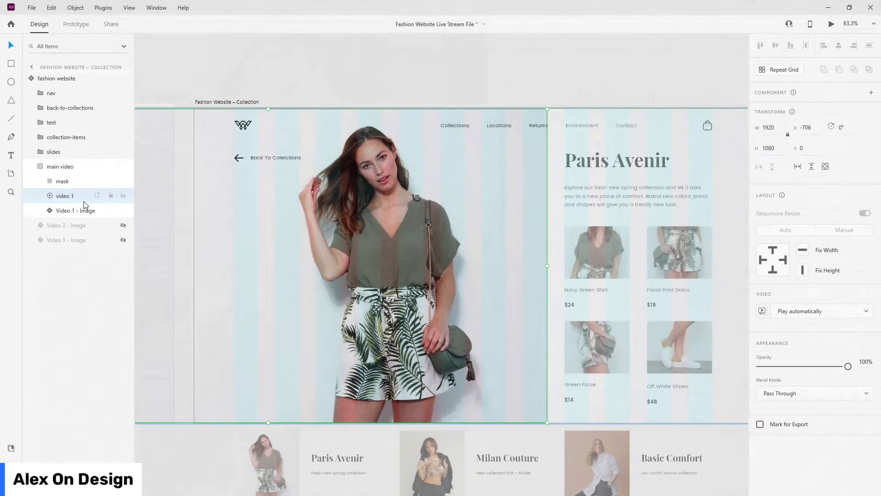
click(50, 166)
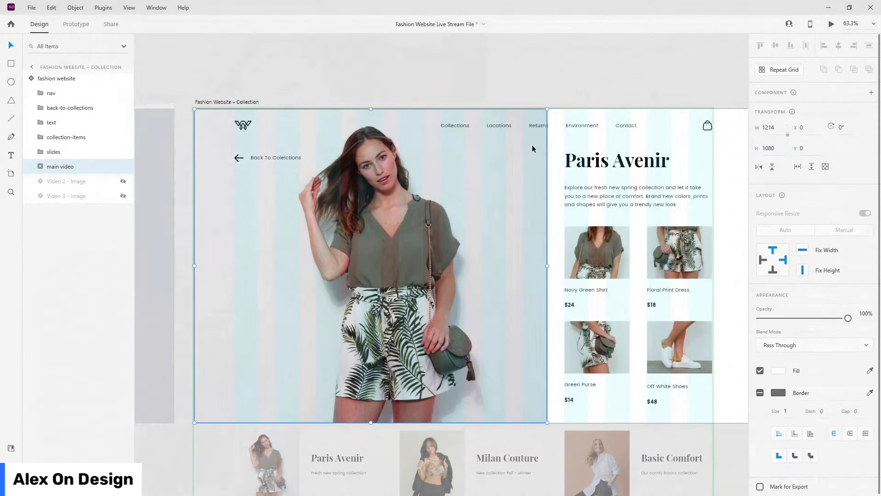
Preview the collection page to check the widened video beside the text and product grid
key(ctrl+Return)
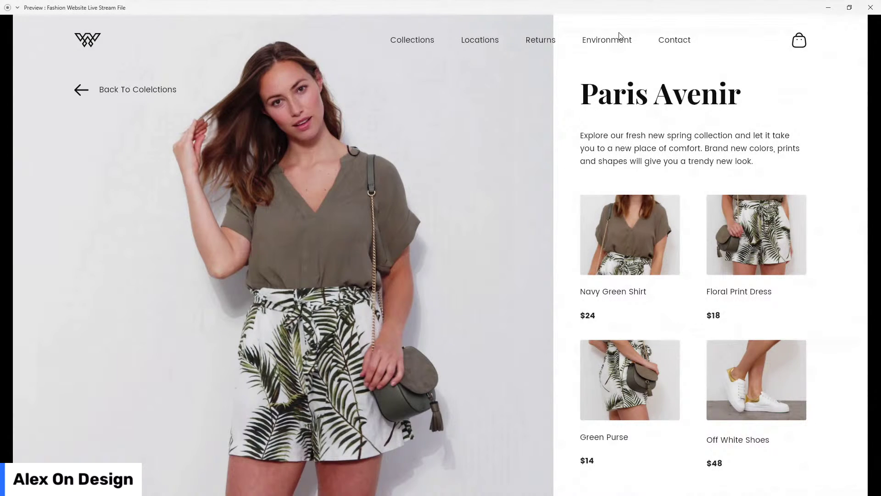
click(863, 7)
click(33, 68)
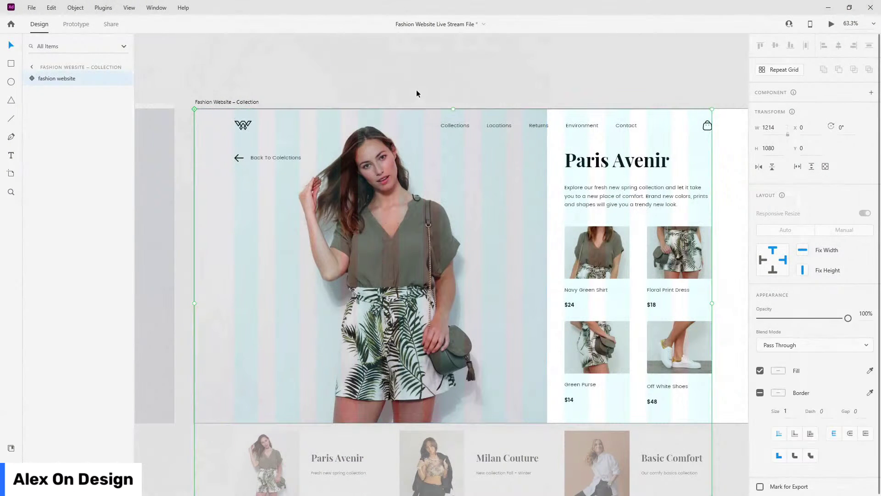
click(431, 90)
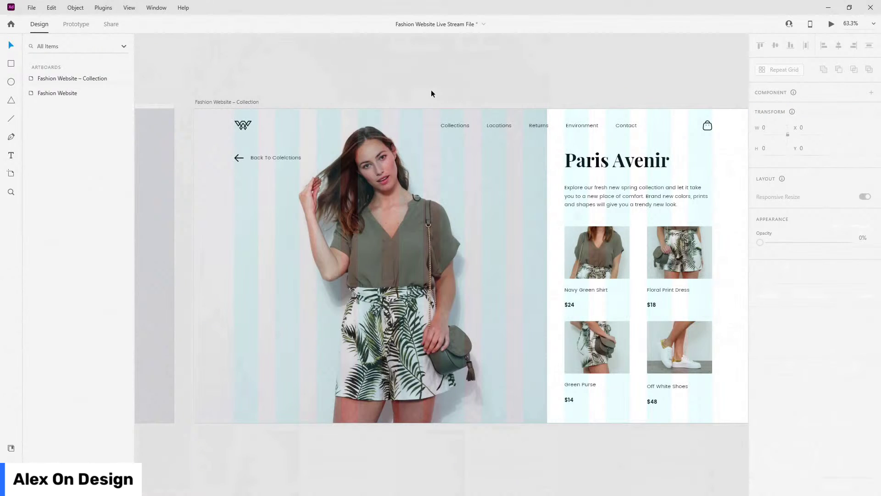
key(ctrl+Return)
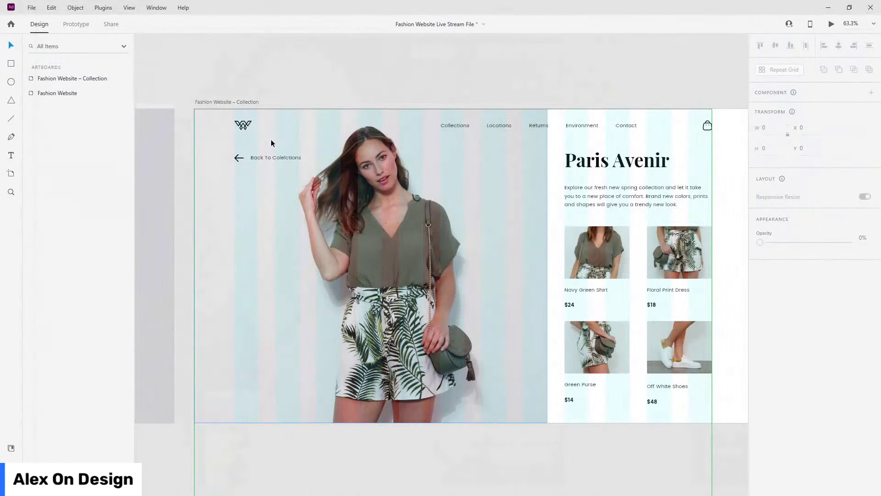
Select the Fashion Website artboard and switch the workspace to prototyping
scroll(525, 137, down, 4)
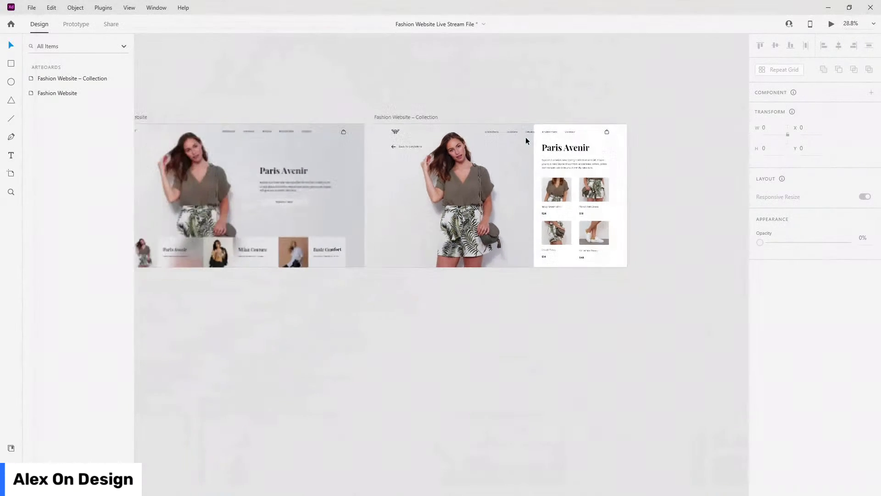
scroll(525, 137, down, 2)
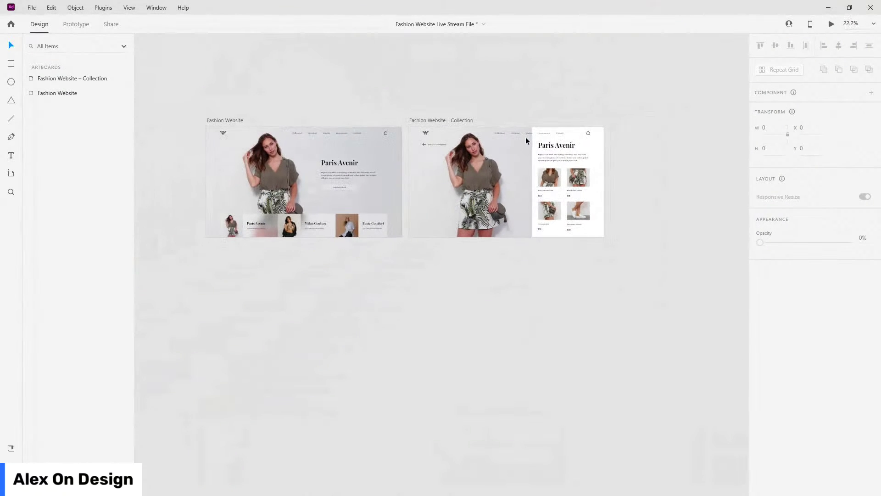
click(226, 122)
scroll(141, 149, up, 1)
scroll(140, 149, up, 1)
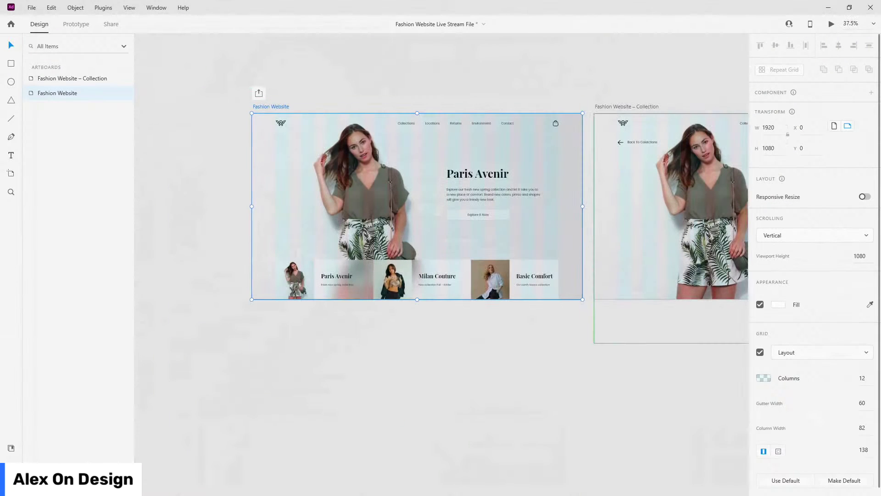
click(75, 23)
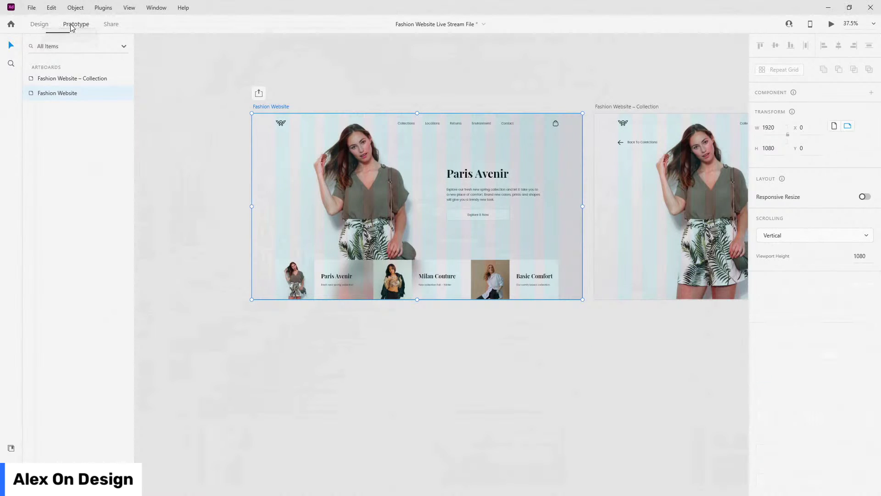
Link the hover state of text 1's explore-btn on the main page to the Fashion Website – Collection artboard
scroll(590, 146, up, 1)
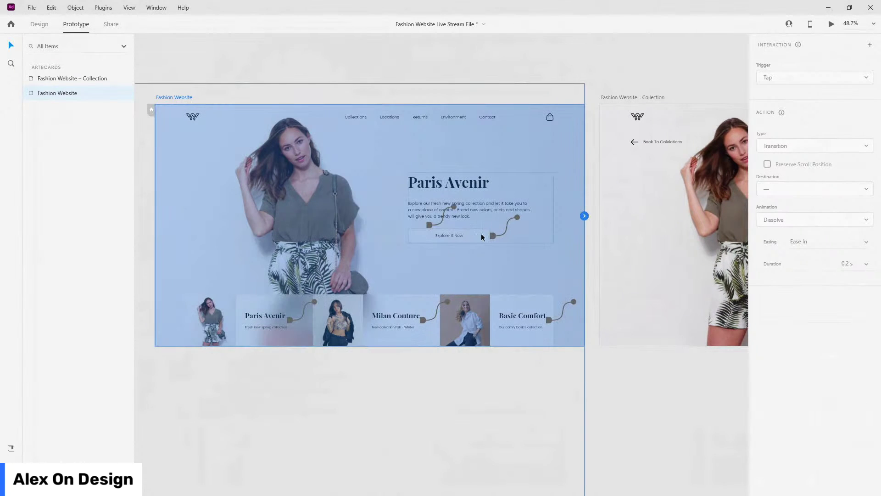
click(480, 235)
click(31, 78)
click(44, 122)
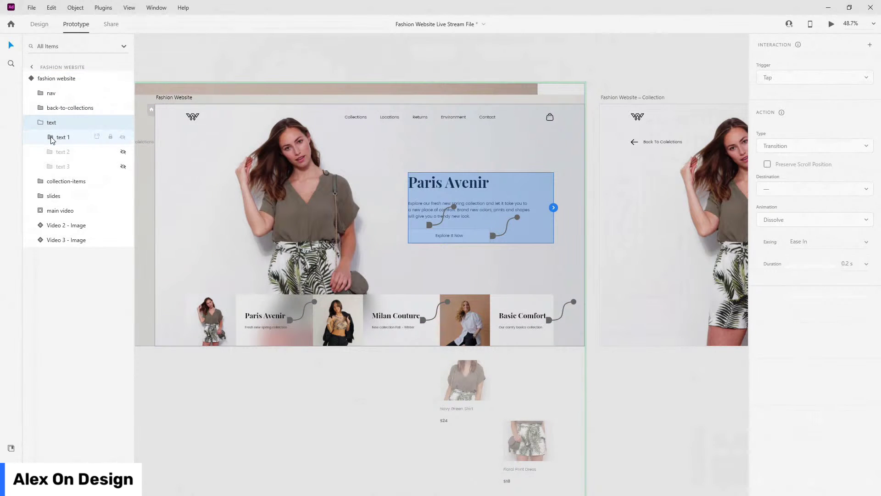
click(50, 137)
click(60, 180)
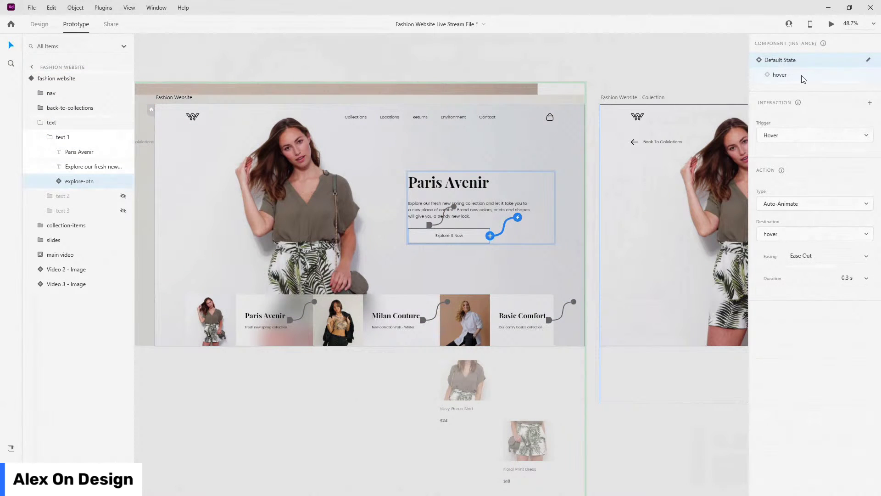
click(780, 75)
scroll(351, 205, down, 3)
drag(434, 223, 587, 209)
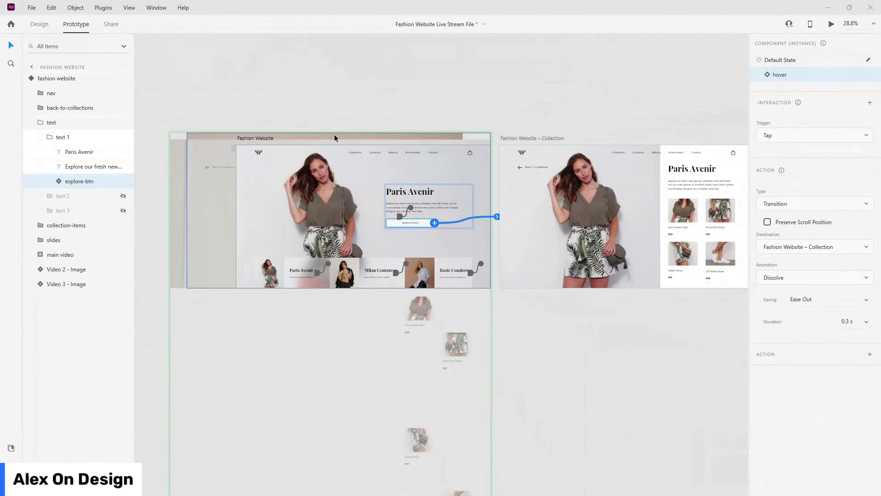
Set the Explore It Now link to Auto-Animate with Ease In-Out easing and a 2 s duration, and test it in the preview
click(795, 206)
click(796, 191)
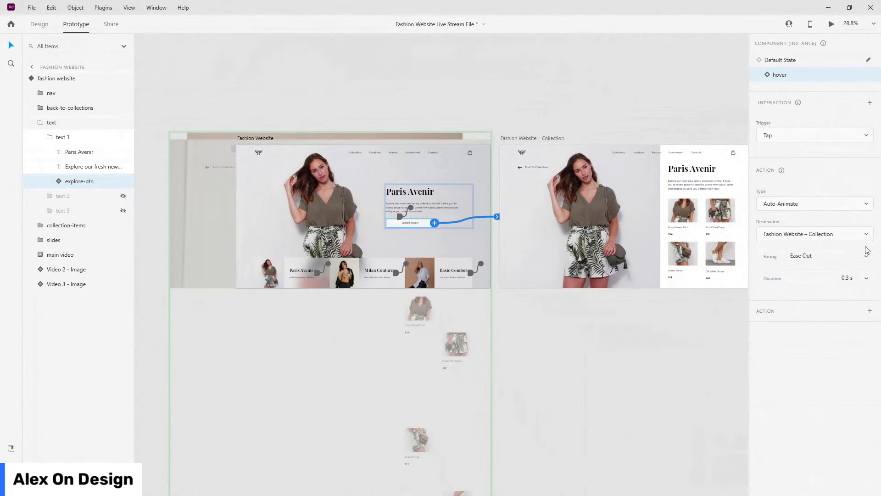
click(867, 258)
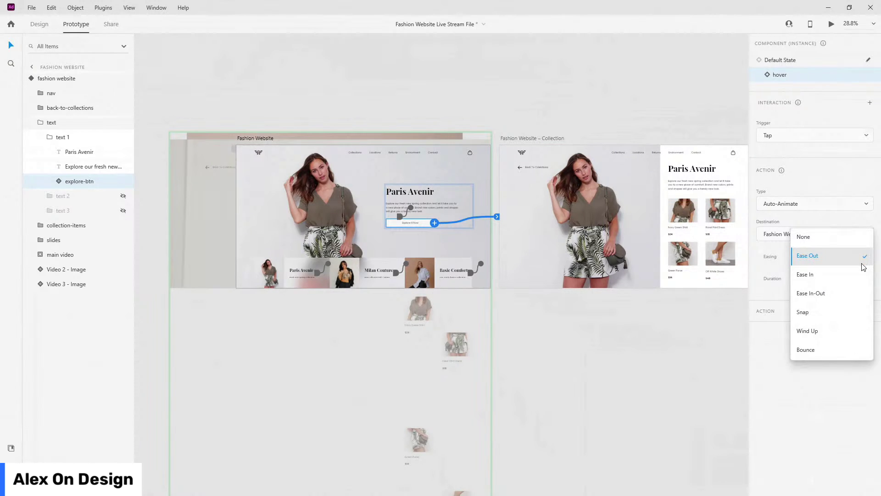
click(836, 294)
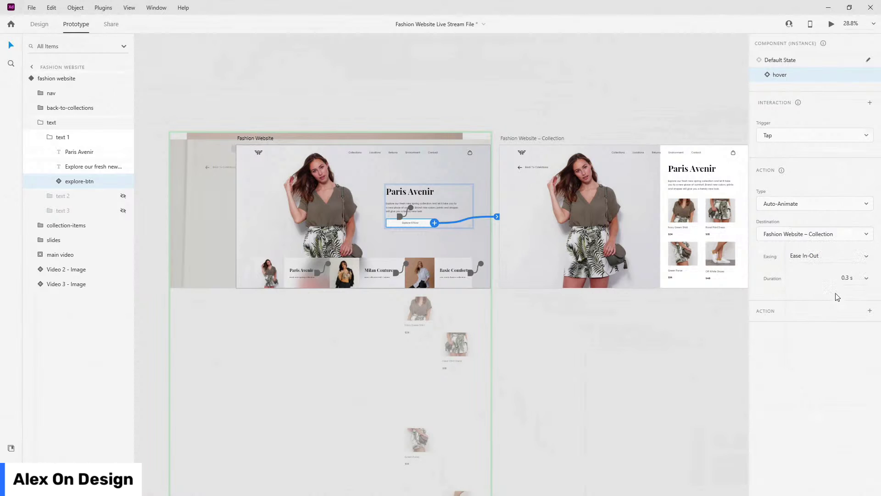
click(865, 280)
click(805, 331)
text(2)
key(Return)
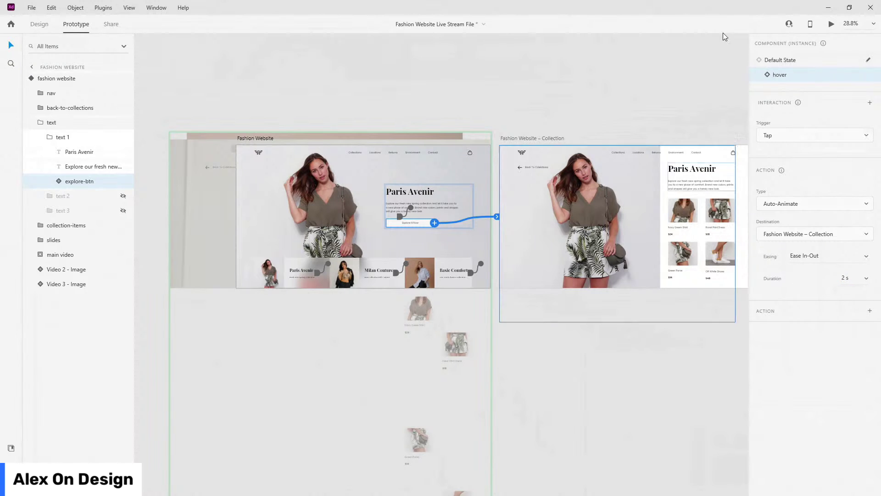
key(ctrl+Return)
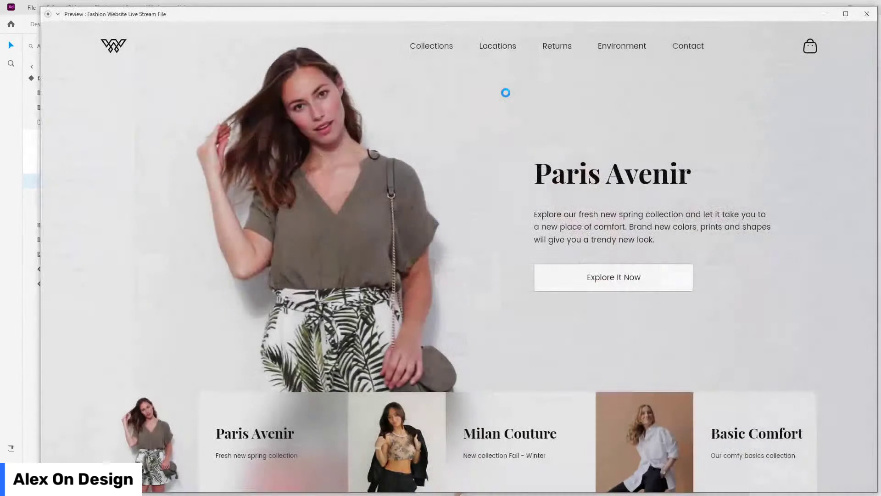
click(563, 290)
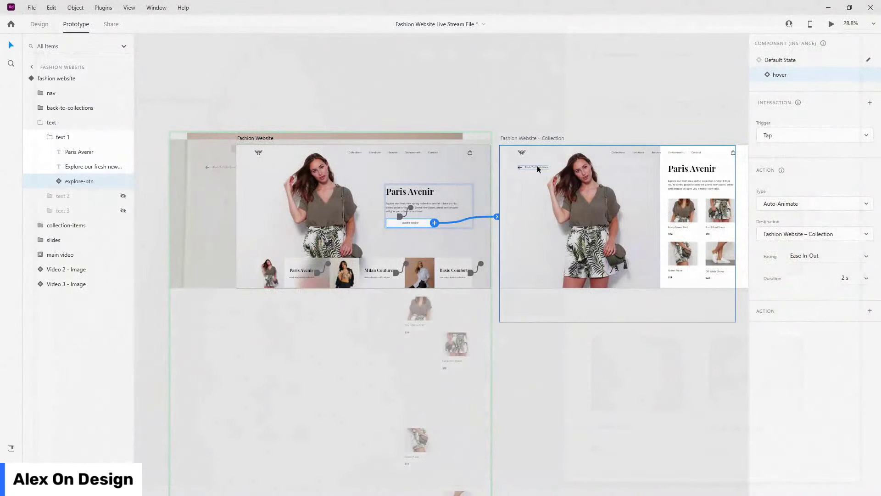
Link the back-to-collections group on the collection artboard to the Fashion Website artboard
click(537, 166)
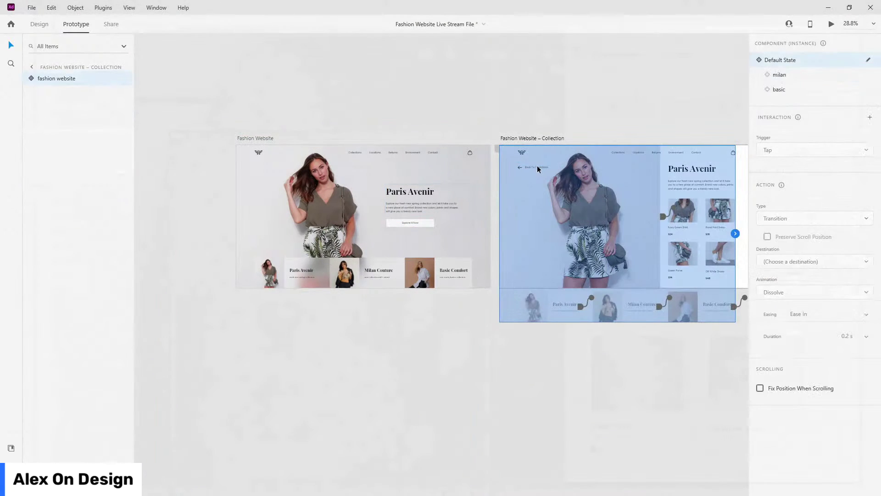
double_click(537, 166)
drag(547, 167, 338, 193)
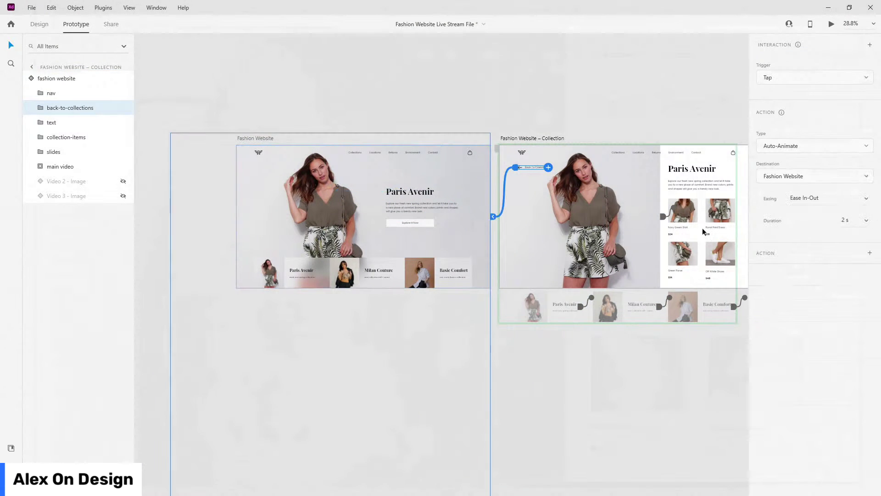
Preview the Fashion Website artboard, following Explore It Now to the collection page and Back To Collections to return
click(255, 139)
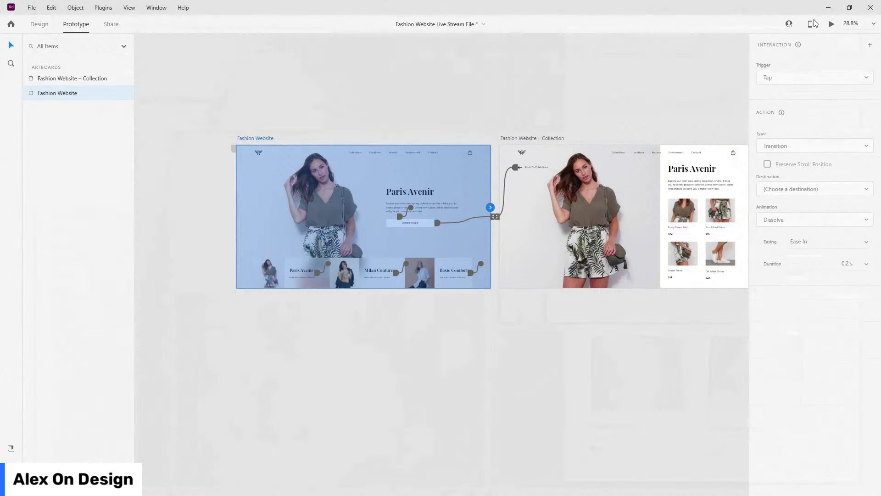
click(831, 23)
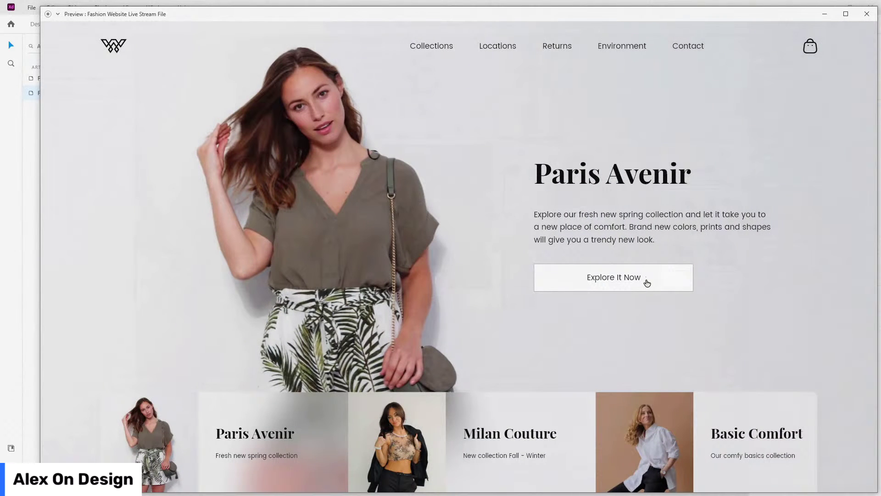
click(647, 283)
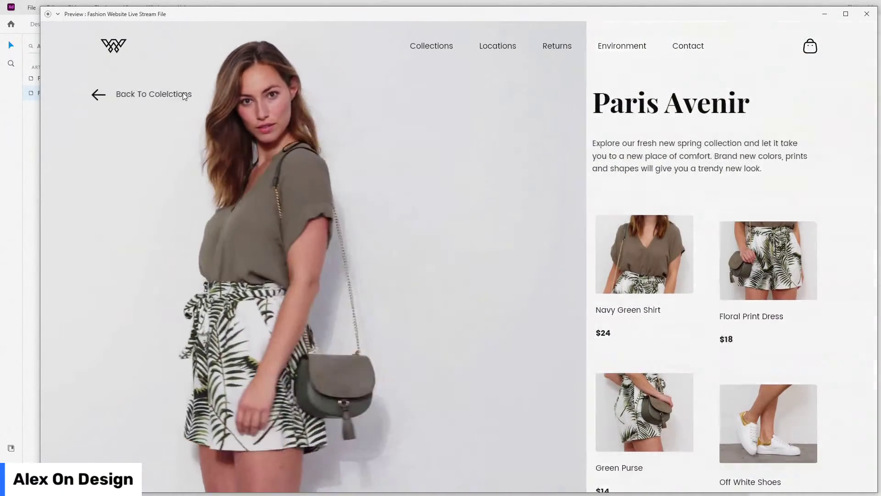
click(183, 94)
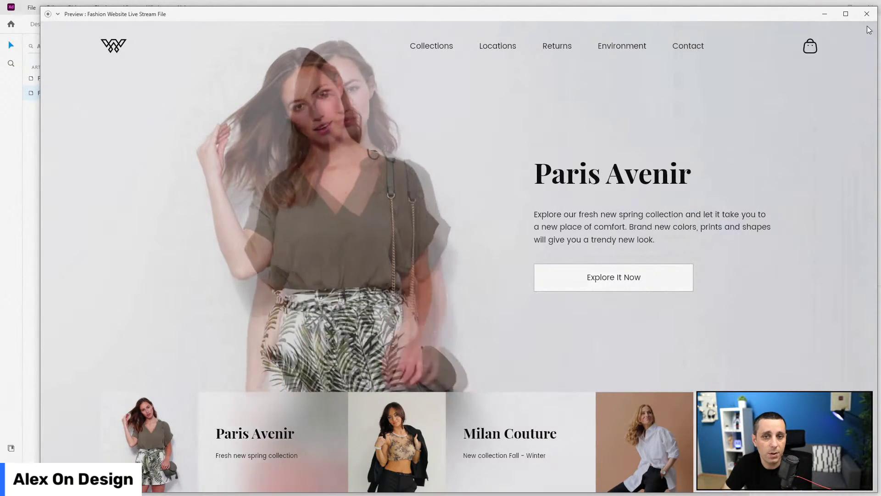
click(867, 14)
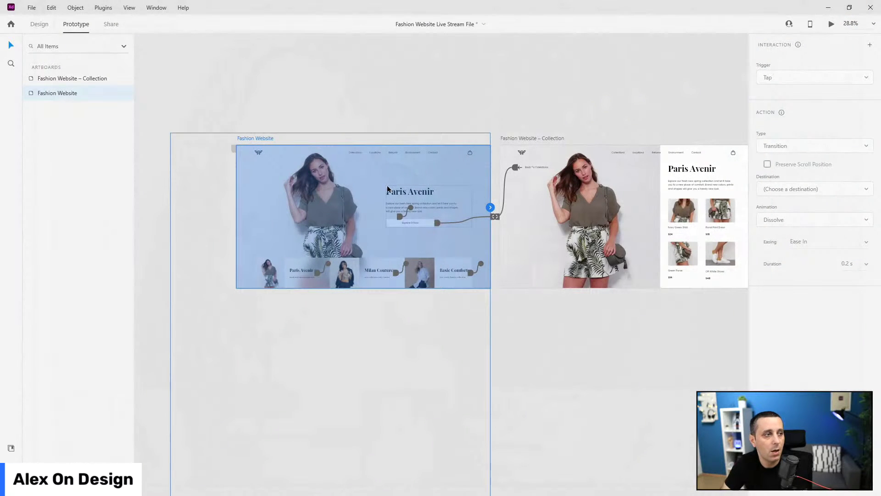
In the Fashion Website artboard's main video group, set video 1 to No playback and its opacity to 100%
click(329, 178)
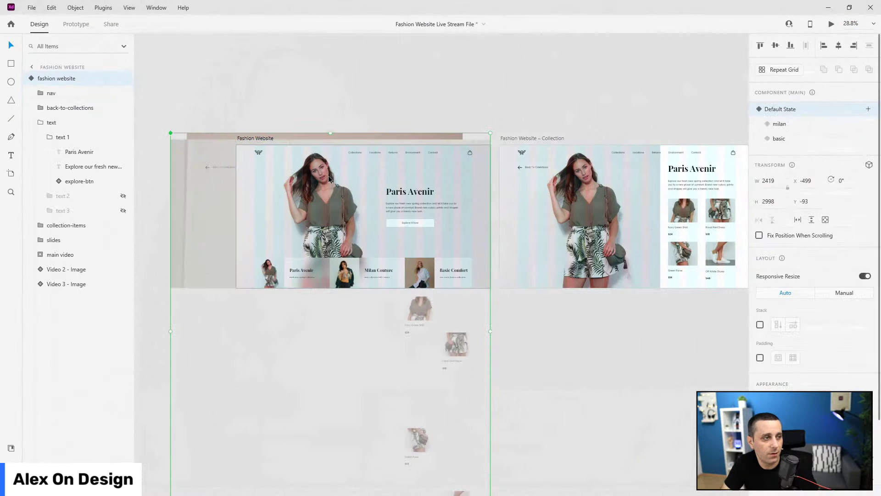
click(62, 137)
click(49, 137)
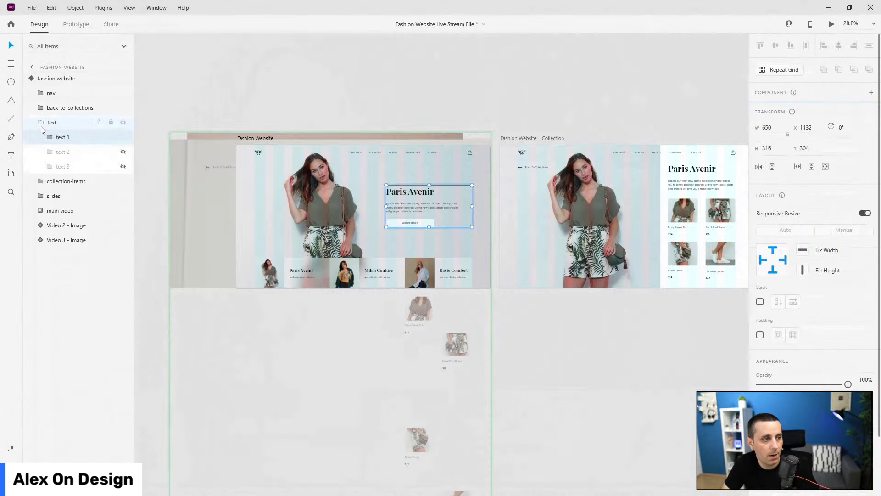
click(41, 122)
click(40, 166)
click(65, 195)
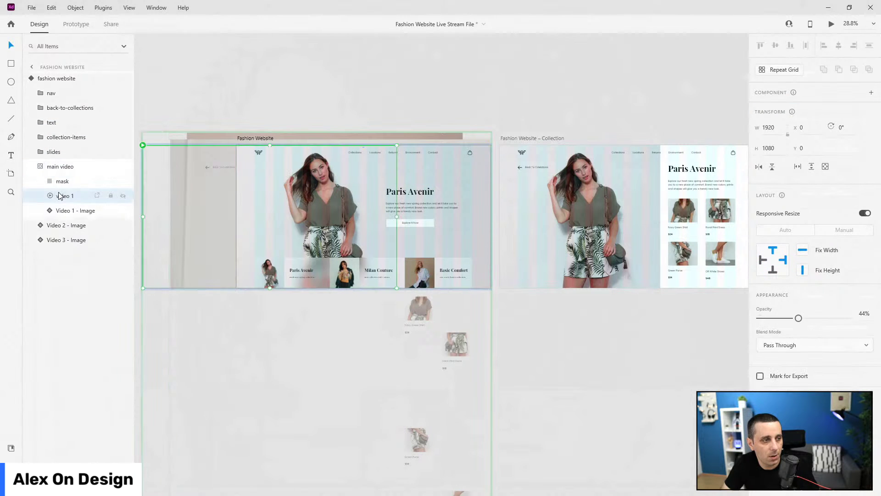
click(812, 316)
click(817, 349)
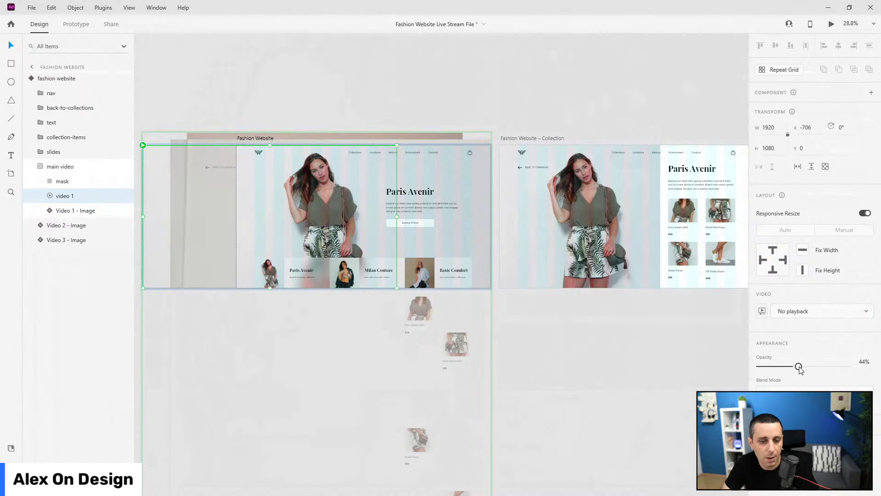
drag(799, 367, 613, 362)
drag(772, 365, 848, 366)
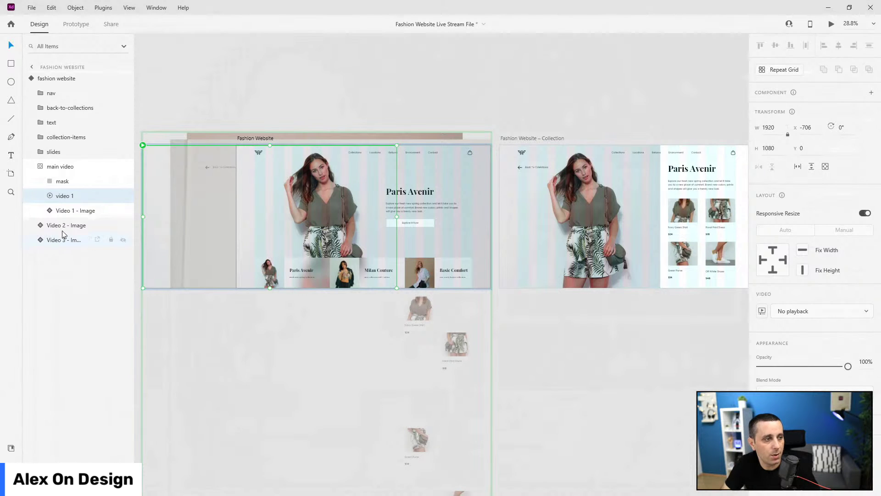
Compare the playback and opacity settings of video 1 in the main video groups of both artboards
click(42, 167)
click(44, 169)
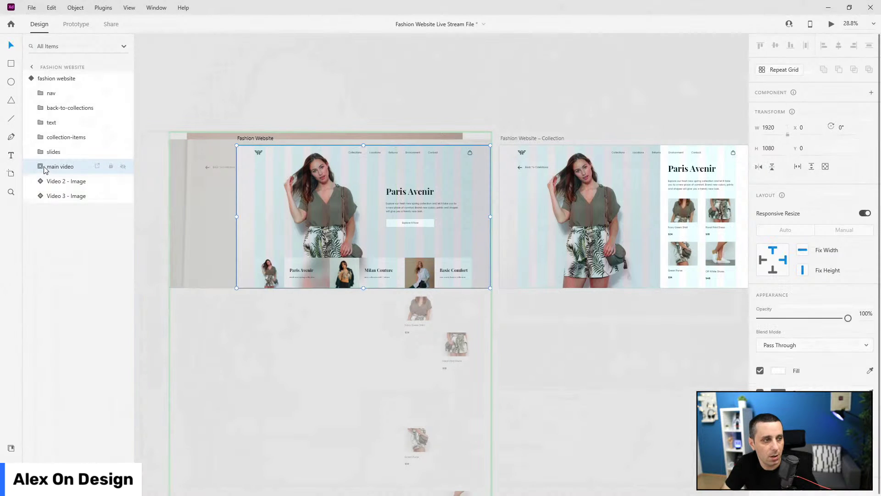
click(42, 167)
click(63, 196)
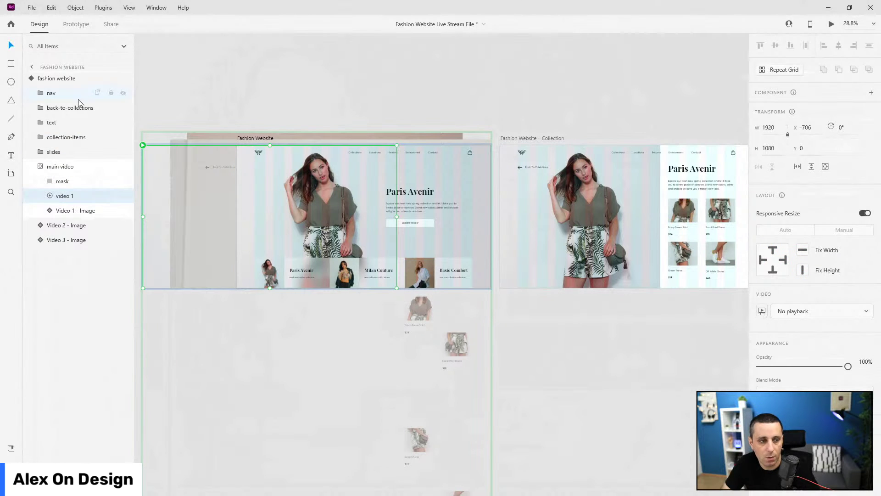
click(47, 168)
click(31, 67)
click(550, 197)
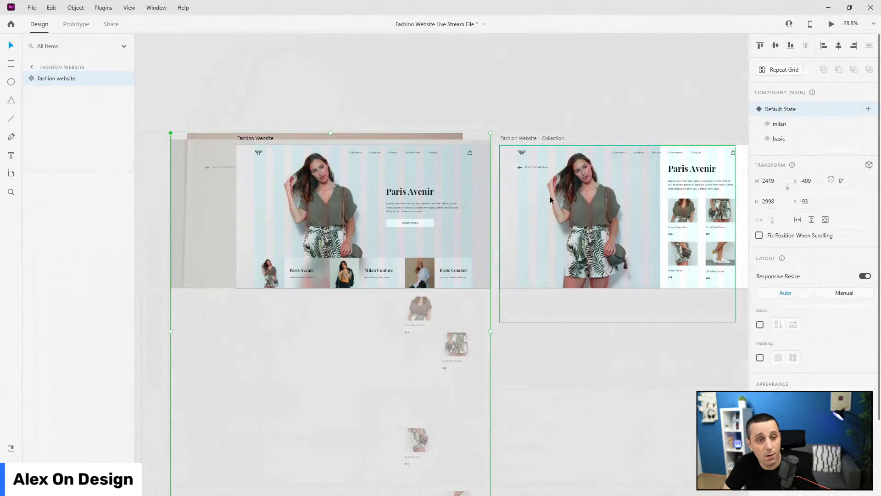
scroll(527, 110, right, 2)
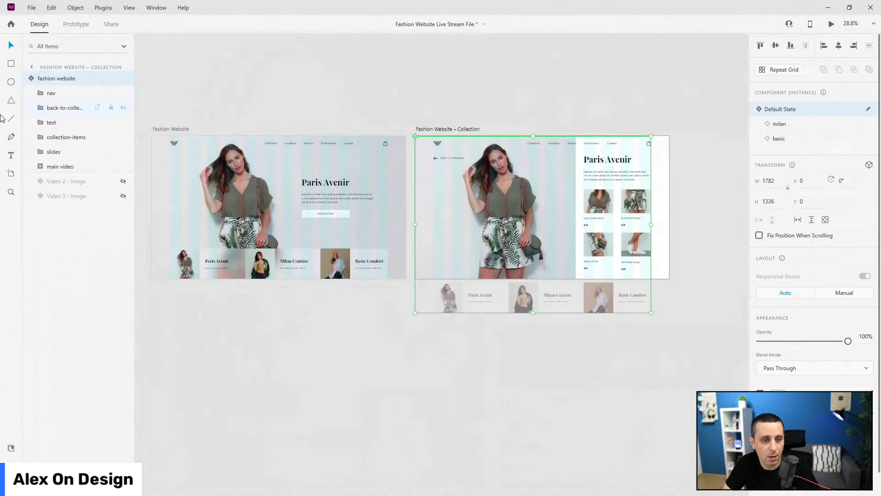
click(41, 167)
click(64, 196)
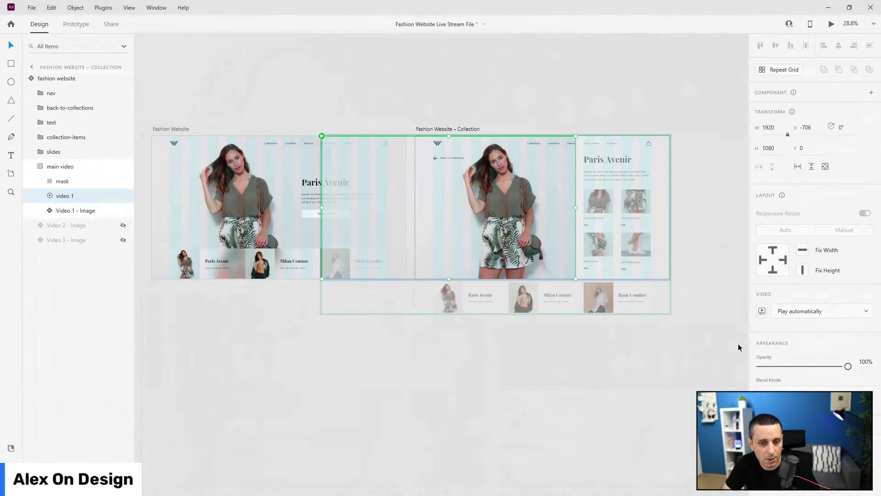
Preview the Fashion Website artboard again, checking the video during the transitions to the collection page and back
click(169, 128)
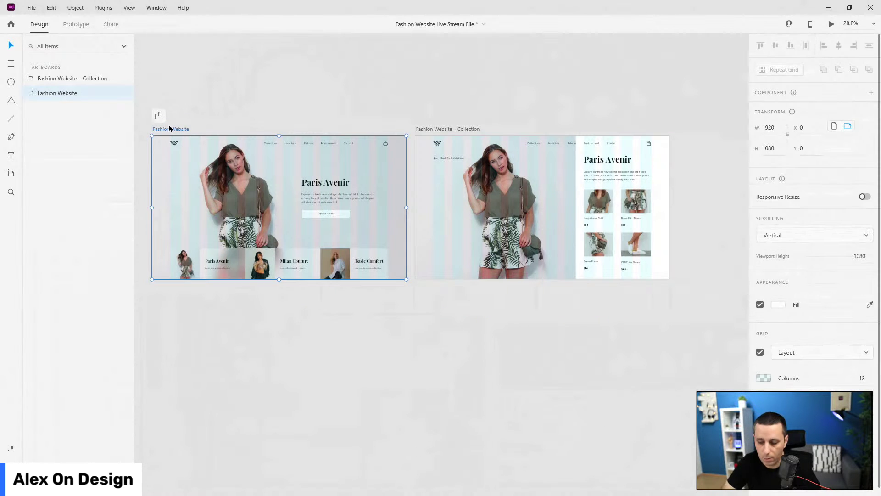
key(ctrl+Return)
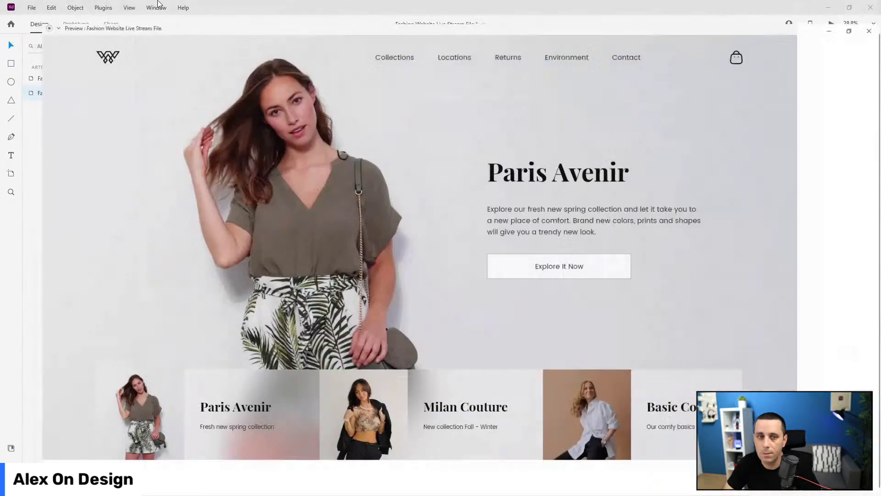
click(319, 341)
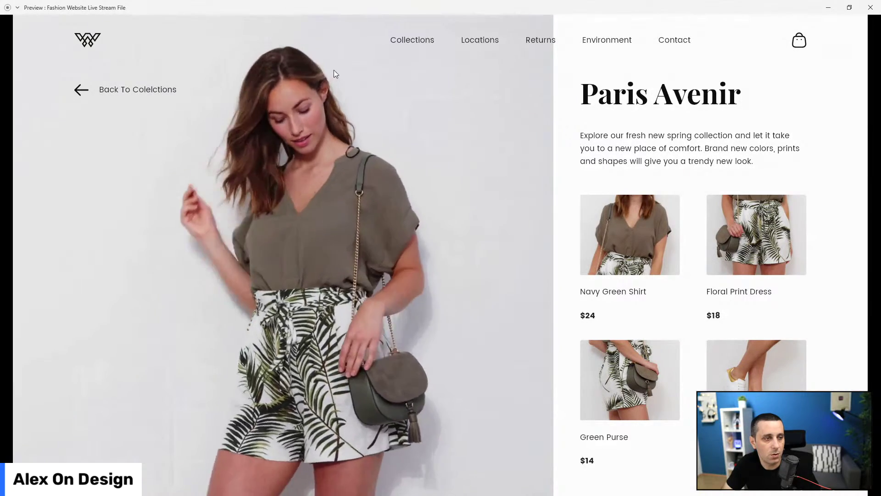
click(172, 90)
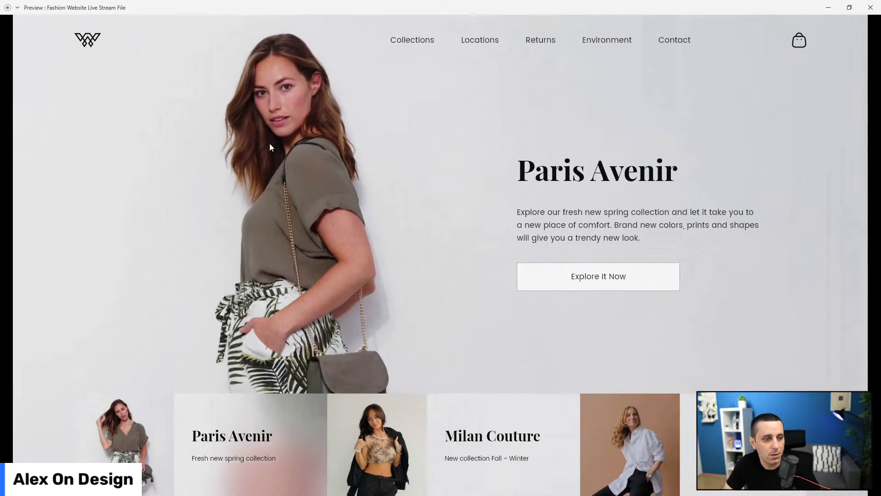
click(871, 7)
Recheck the playback setting of video 1 inside the Fashion Website artboard's main video group
click(230, 171)
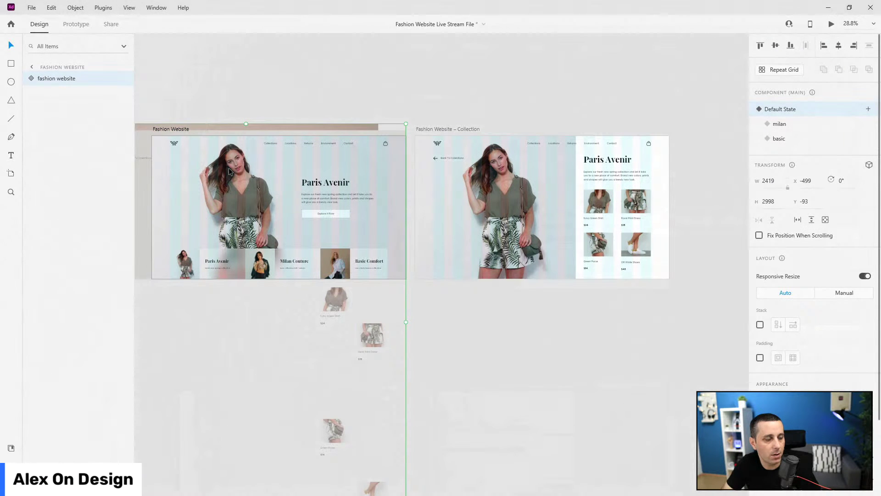
click(31, 78)
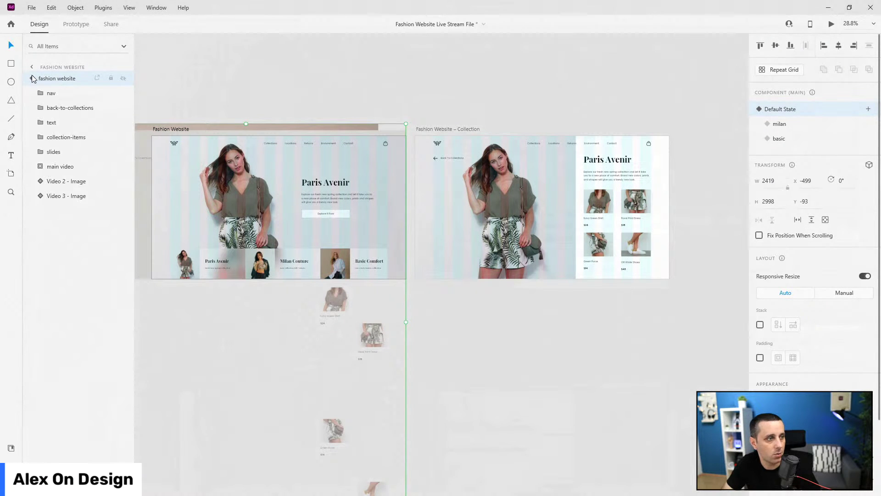
click(40, 166)
click(60, 196)
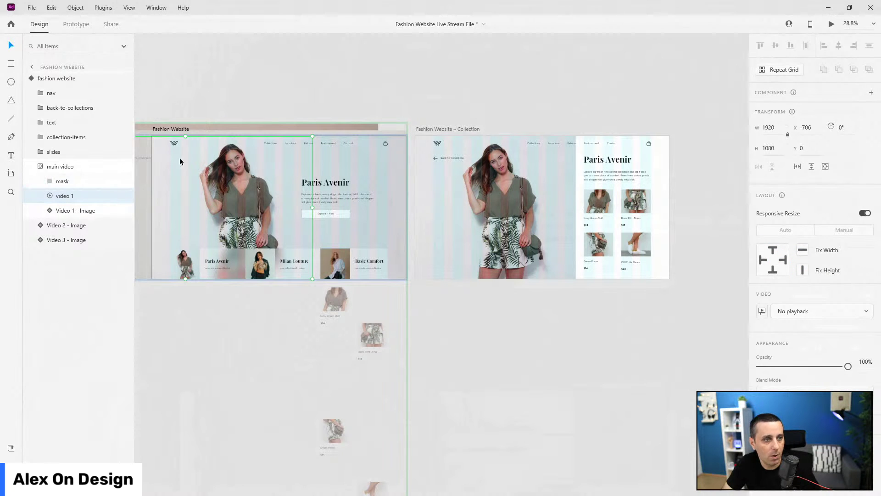
click(39, 168)
click(438, 55)
click(471, 157)
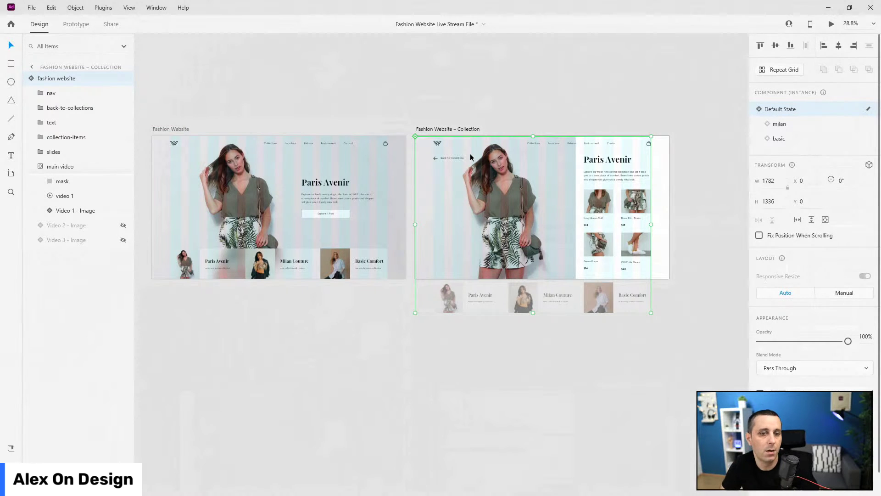
click(489, 76)
click(263, 176)
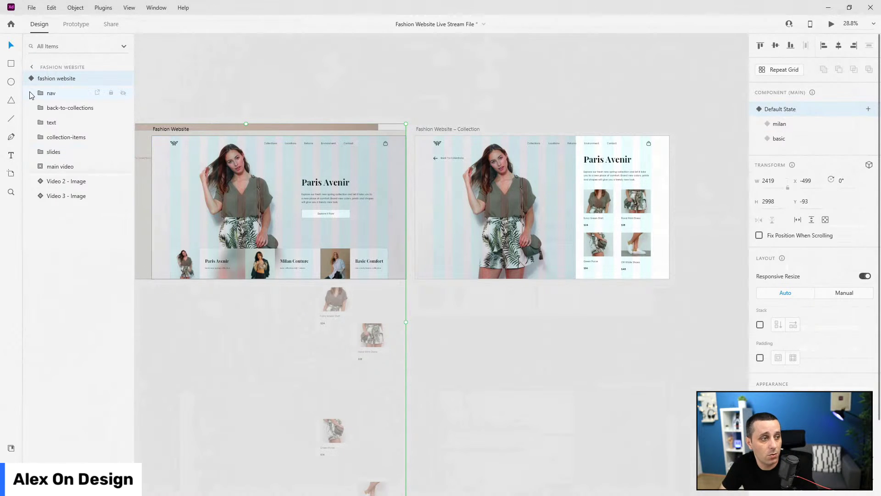
click(340, 85)
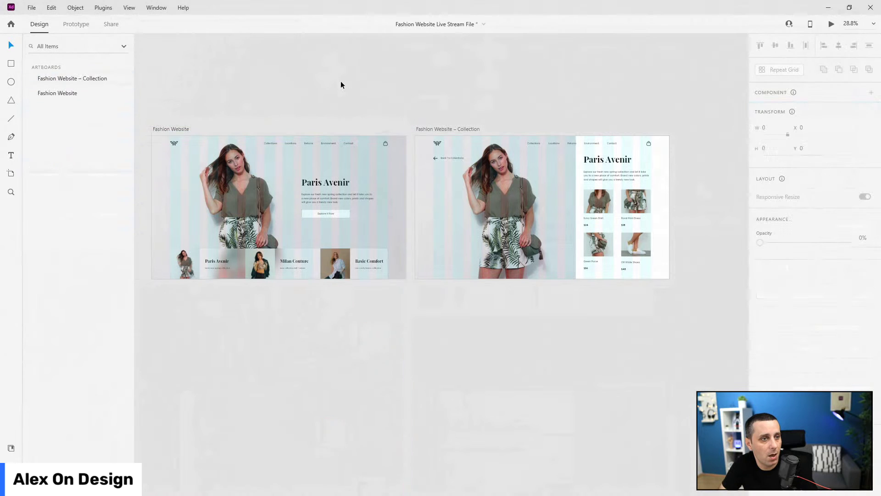
Select video 1 in the Fashion Website artboard's main video group and review its playback and opacity together
click(305, 125)
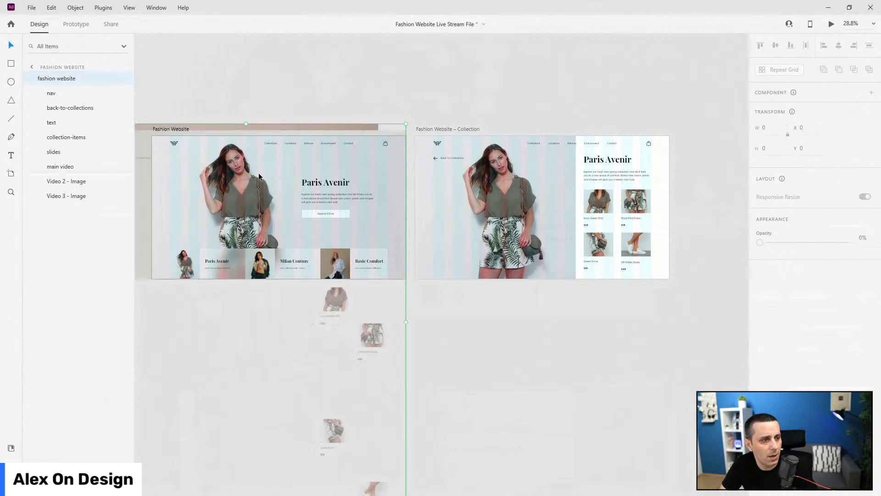
click(50, 169)
click(41, 166)
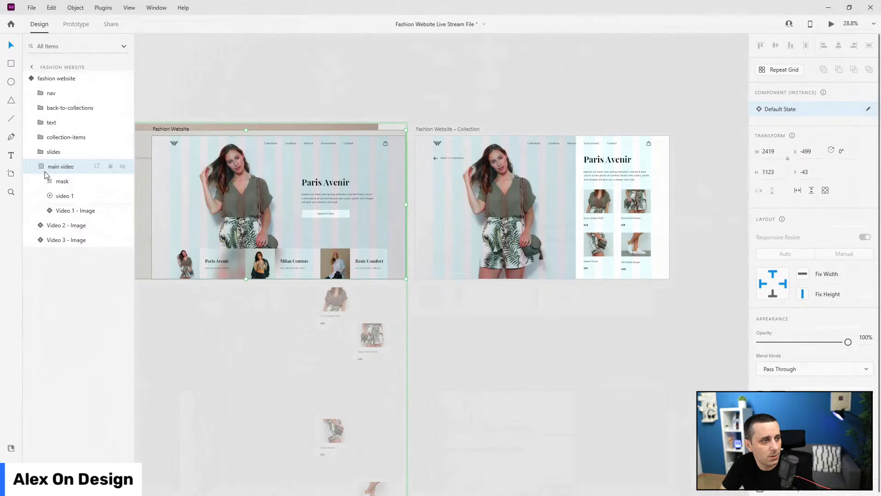
click(63, 196)
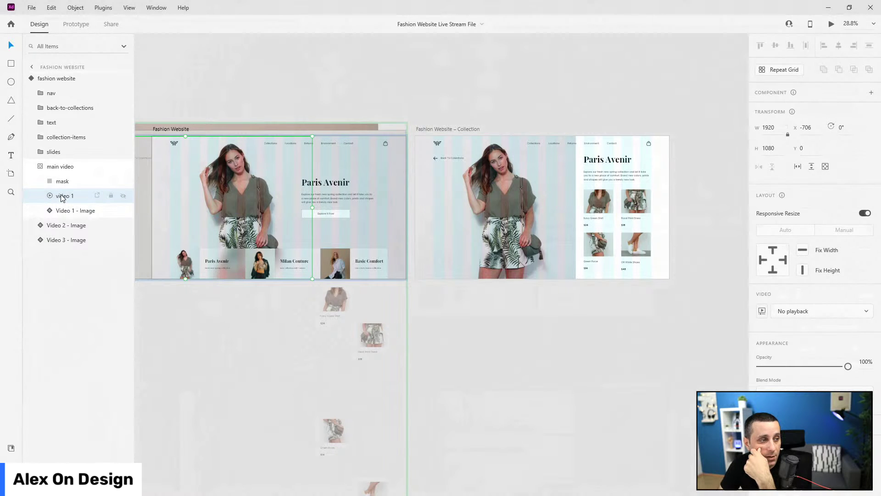
Preview the transition from the Fashion Website artboard to the Paris Avenir collection page and back, watching the model video
click(836, 25)
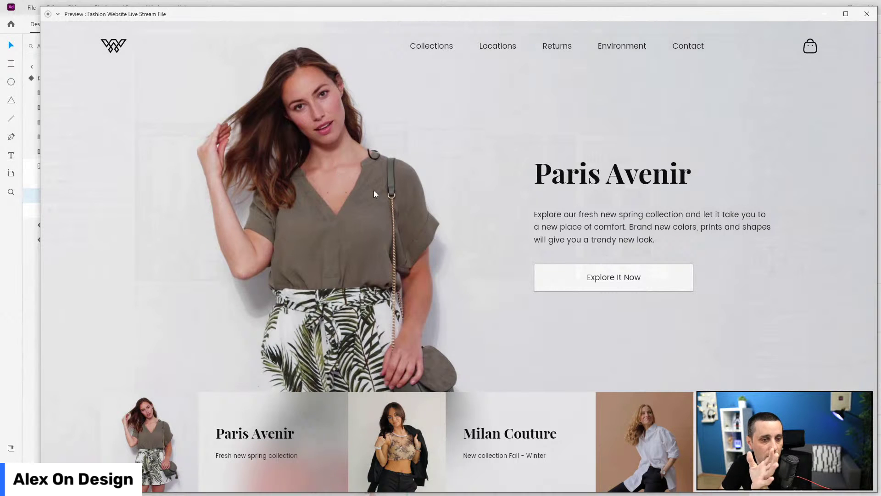
click(607, 288)
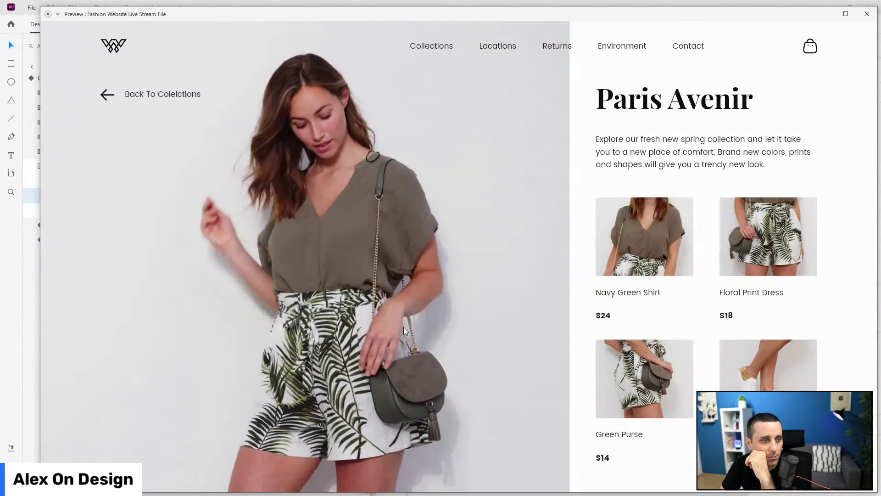
click(90, 190)
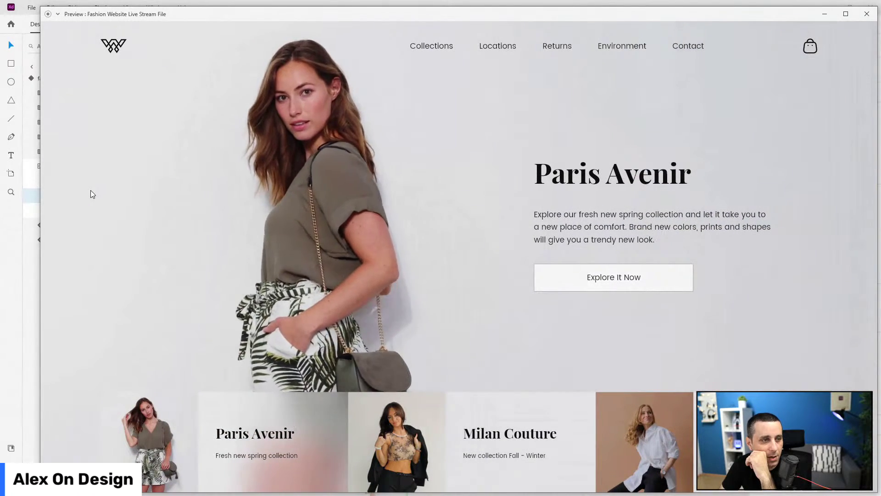
click(866, 16)
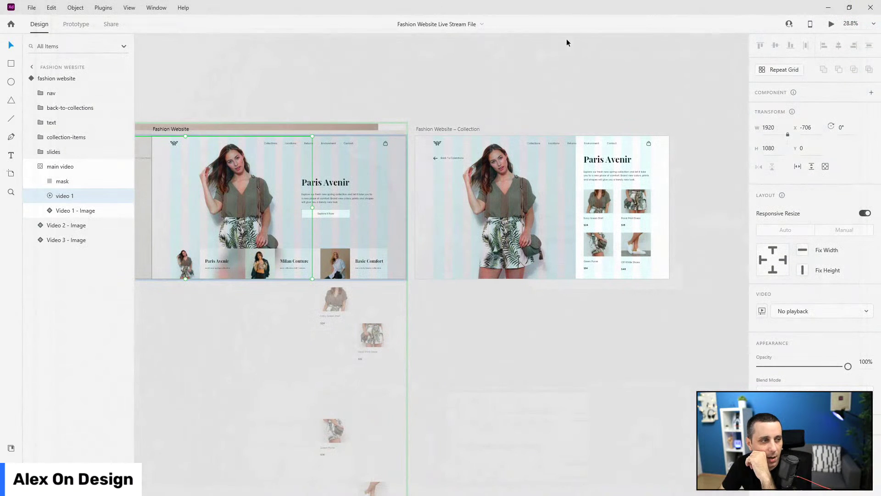
Set the opacity of video 1 in the Fashion Website artboard's main video group to 0%
click(42, 168)
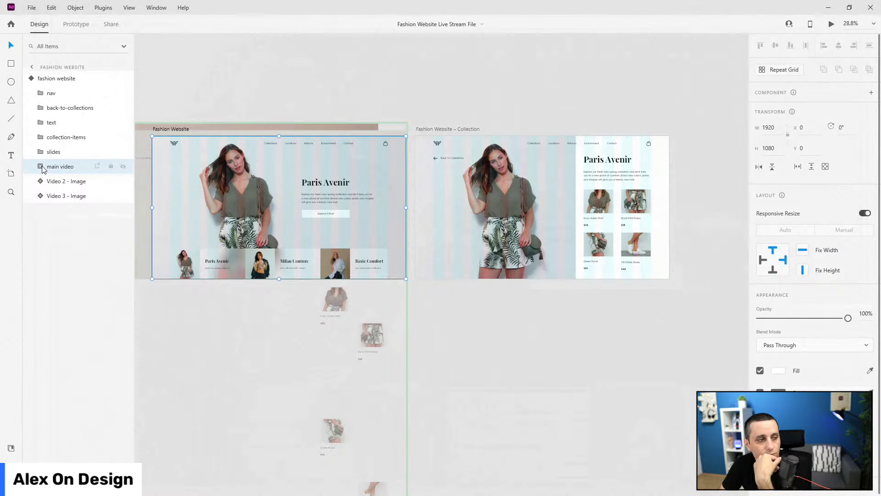
click(41, 168)
click(63, 196)
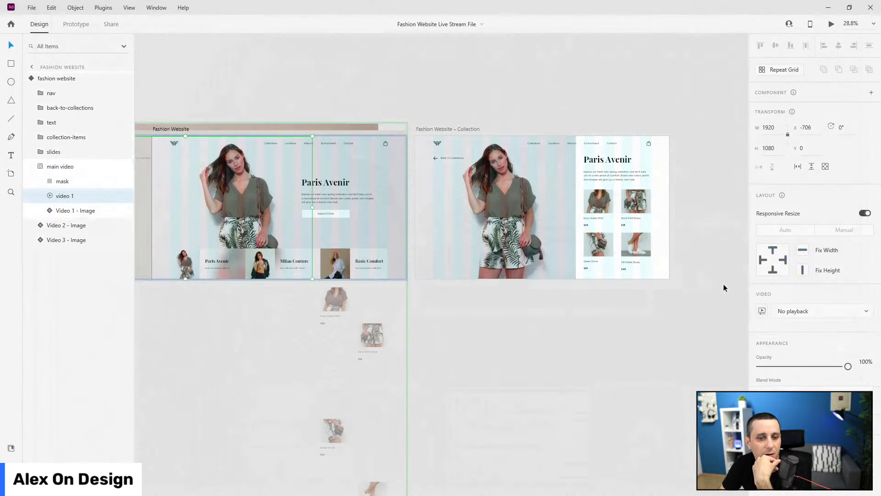
drag(848, 366, 540, 351)
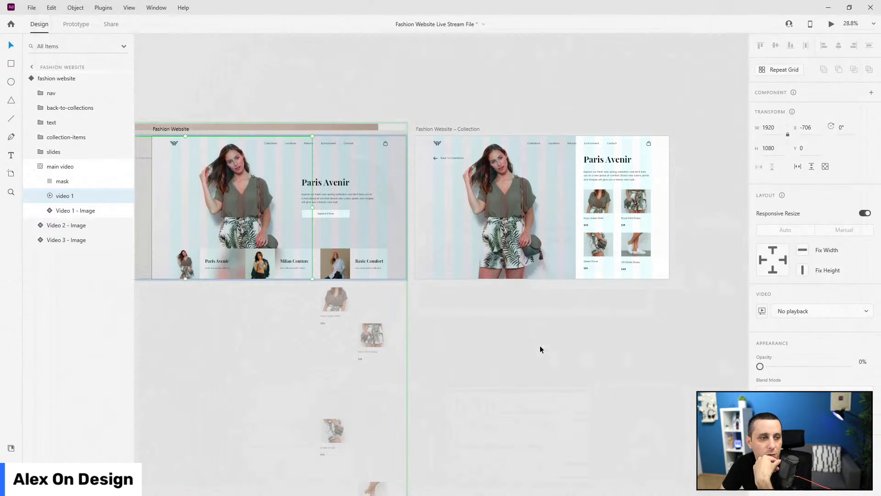
Preview the Fashion Website artboard with video 1 hidden, switching repeatedly between the main and collection pages to compare the video transitions
click(163, 118)
click(171, 129)
key(ctrl+Return)
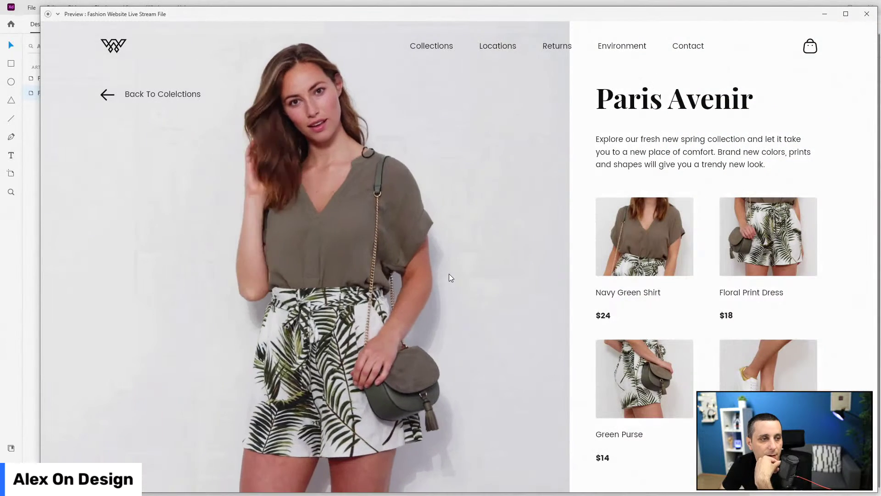
click(145, 95)
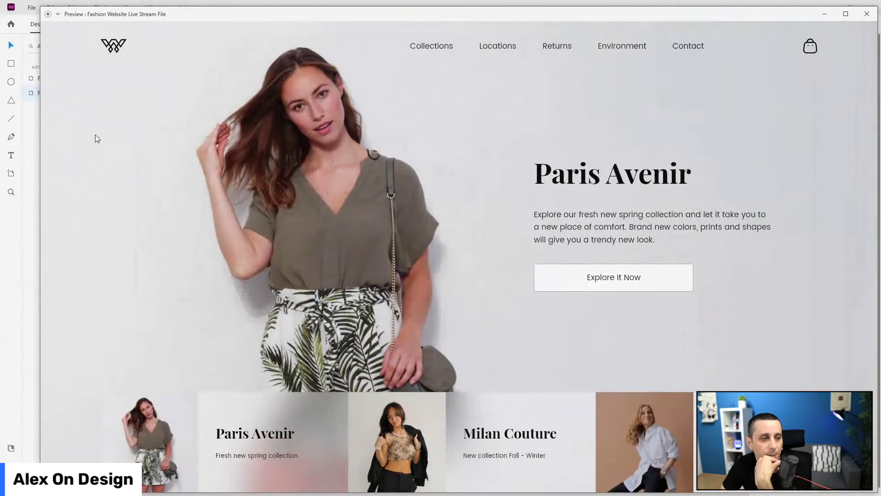
click(581, 276)
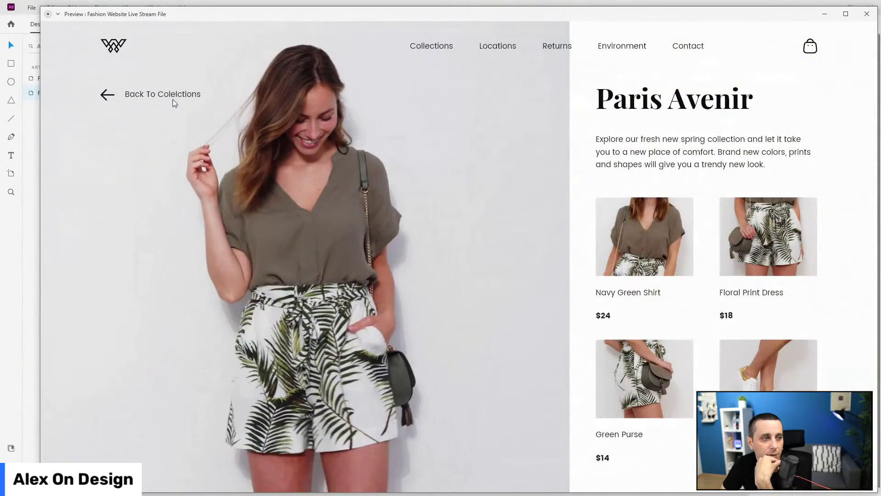
click(173, 100)
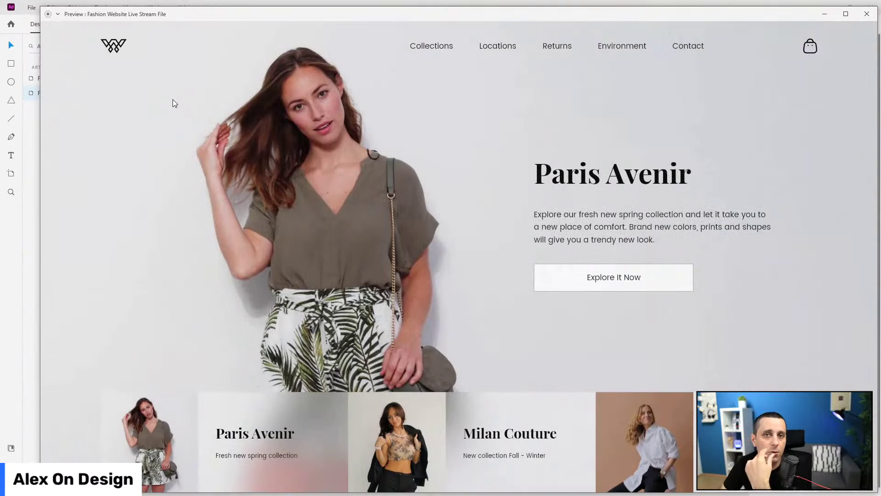
click(867, 14)
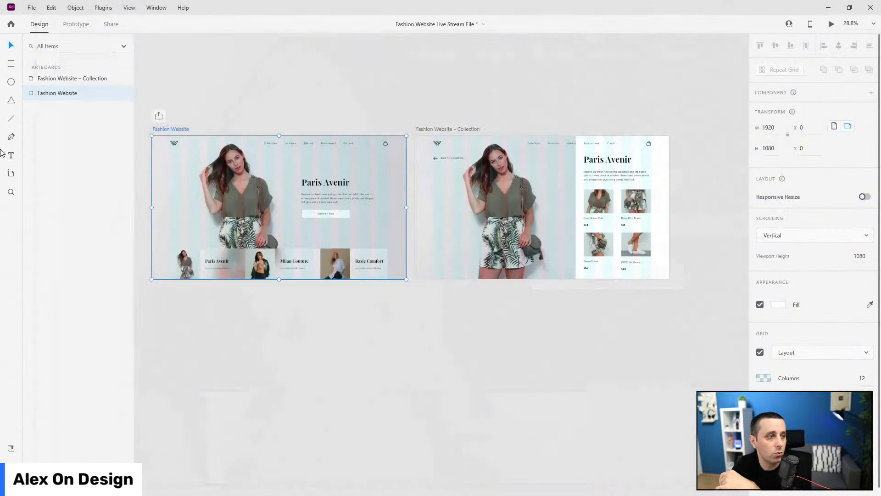
Collapse the main video group within the fashion website component's layers, keeping the component's own layer list expanded
click(352, 207)
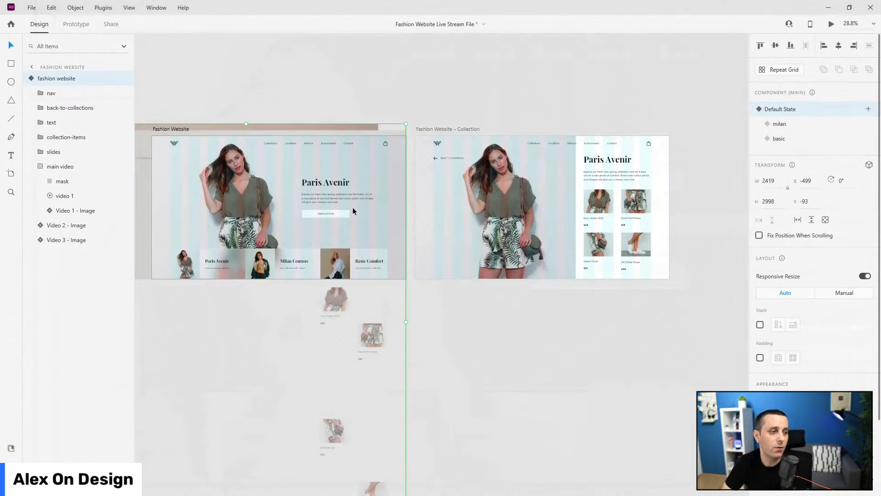
click(41, 172)
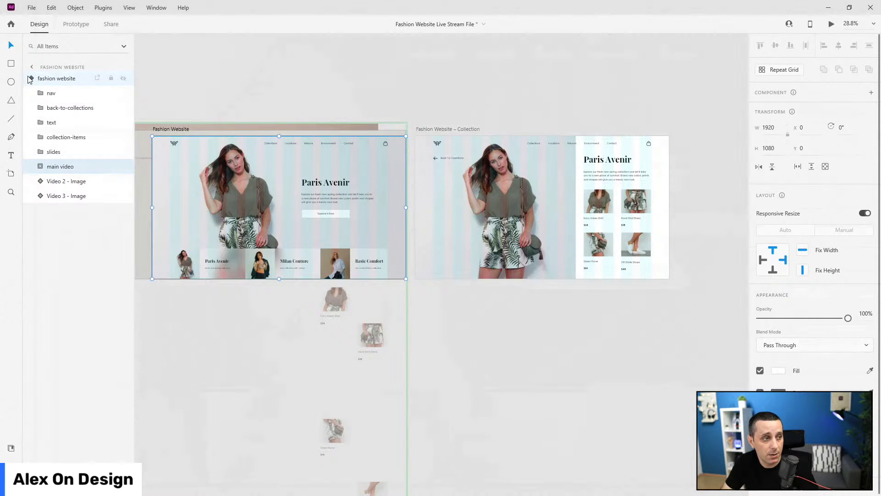
scroll(151, 266, up, 5)
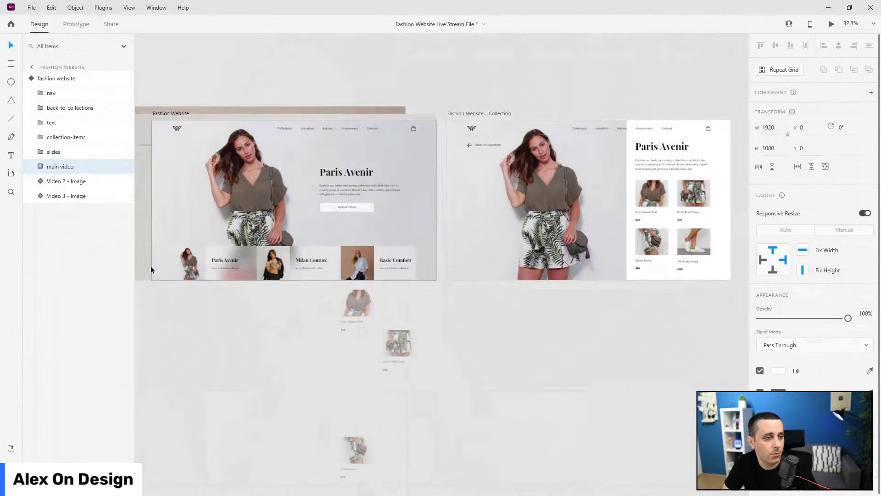
scroll(241, 272, up, 1)
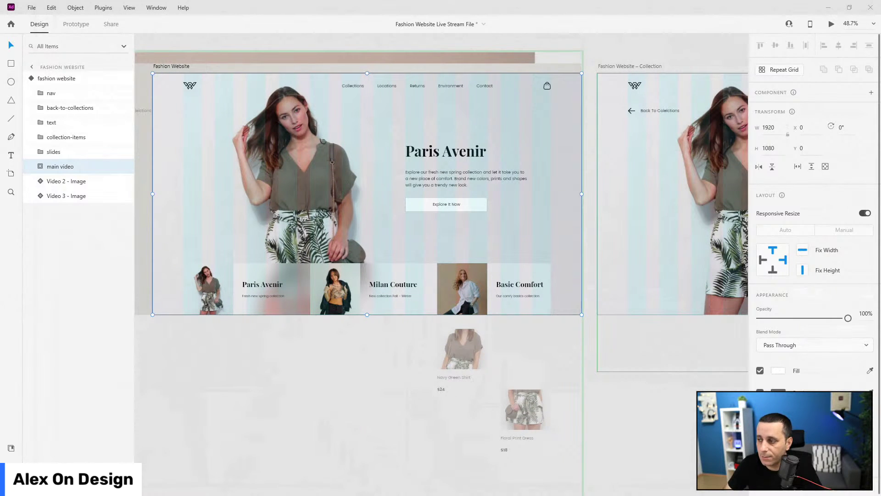
click(51, 78)
click(33, 79)
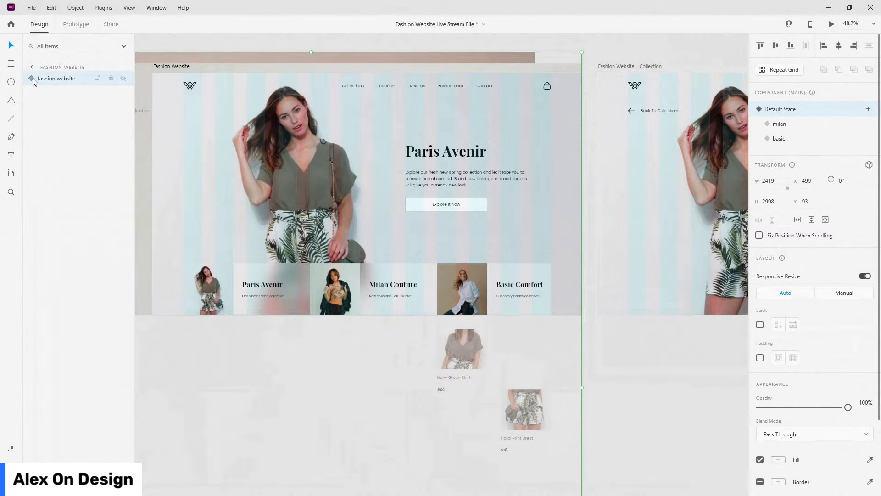
click(32, 78)
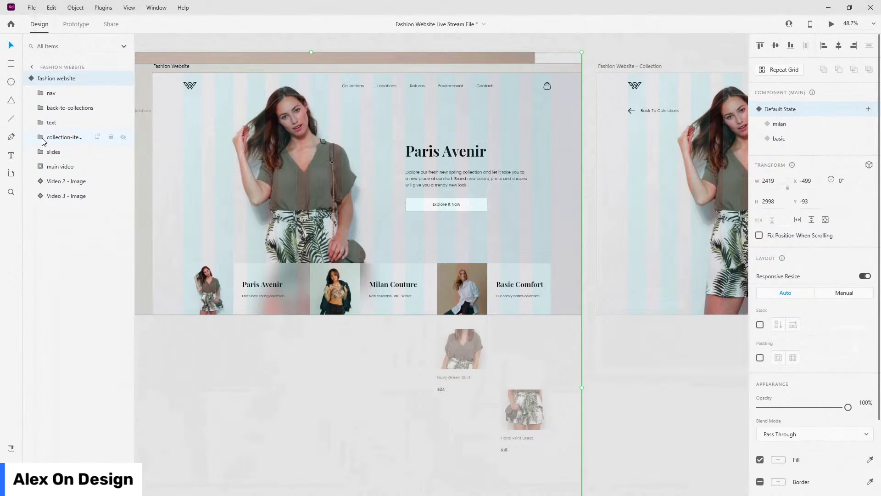
Temporarily show the hidden slide1-tap point layer inside slide1 of the slides group to check its area
click(46, 151)
click(61, 167)
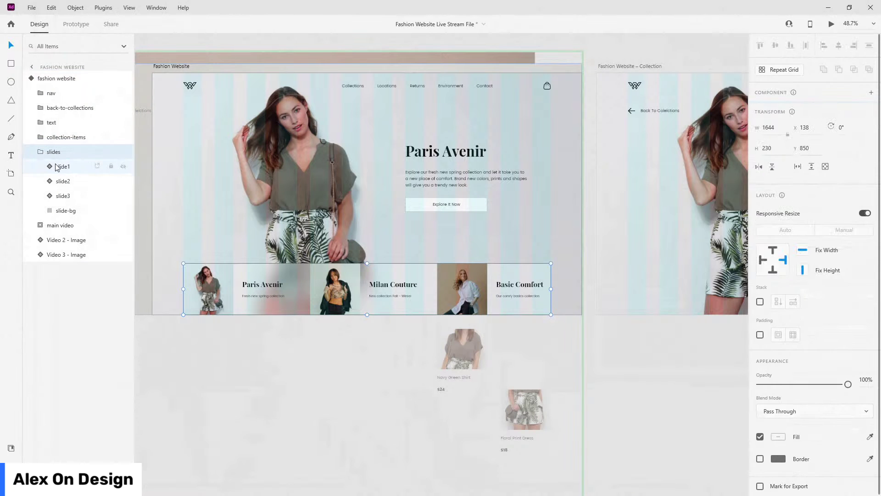
click(67, 181)
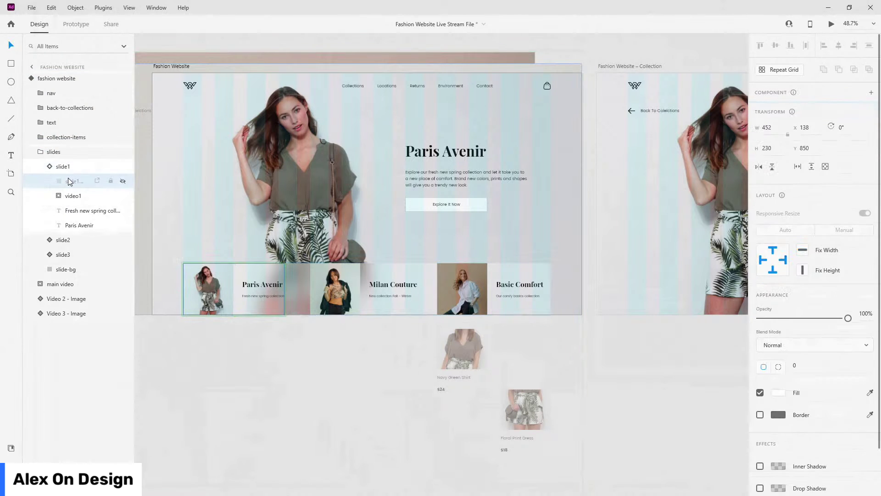
click(126, 181)
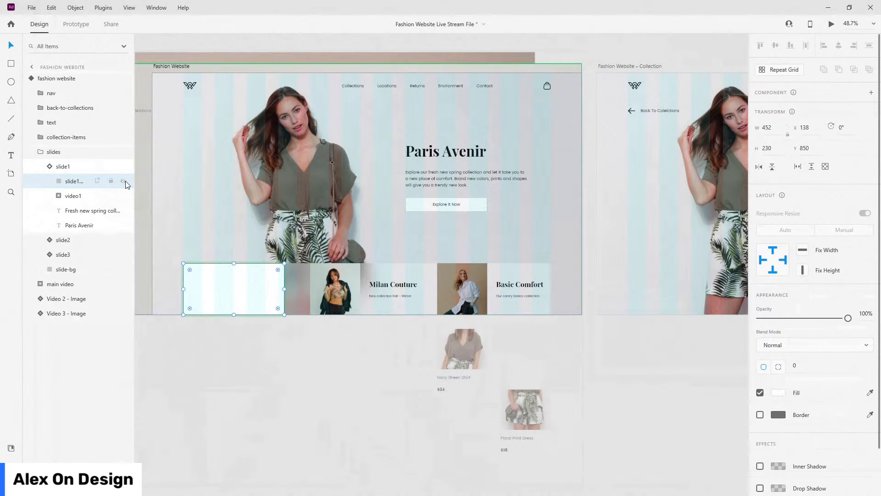
click(124, 182)
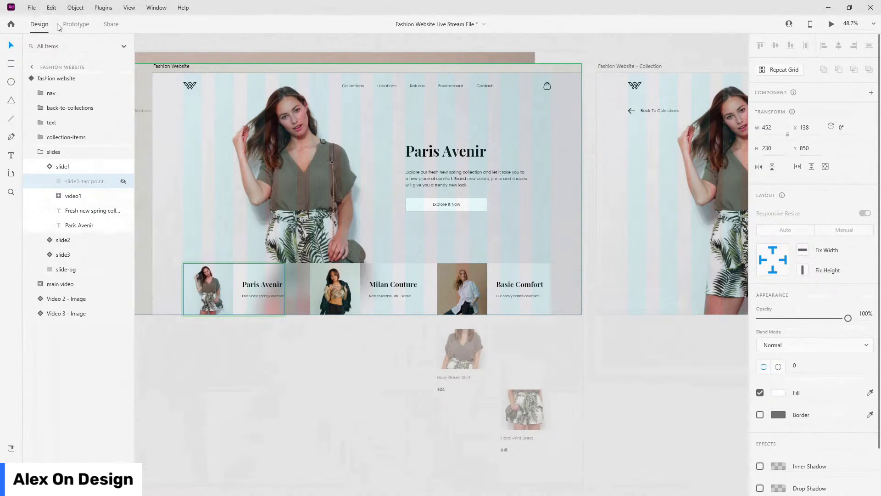
Inspect the prototype interaction settings of slide1's hidden tap point layer
click(72, 27)
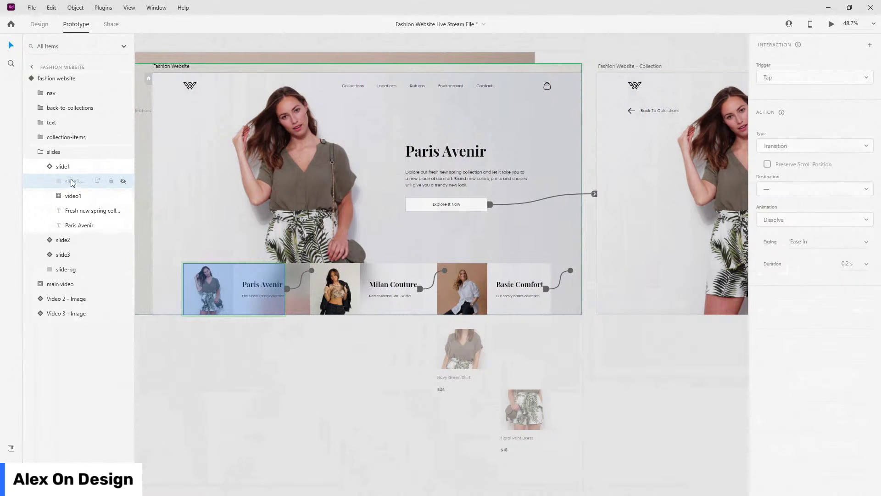
click(235, 284)
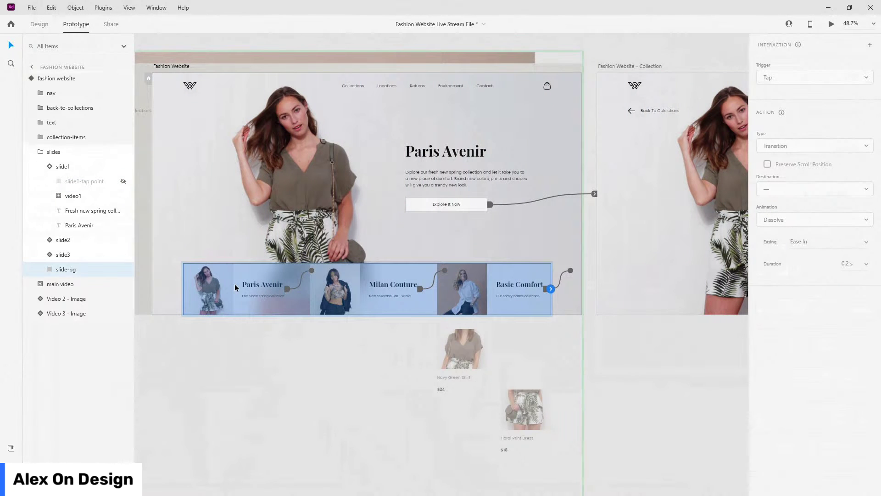
click(109, 183)
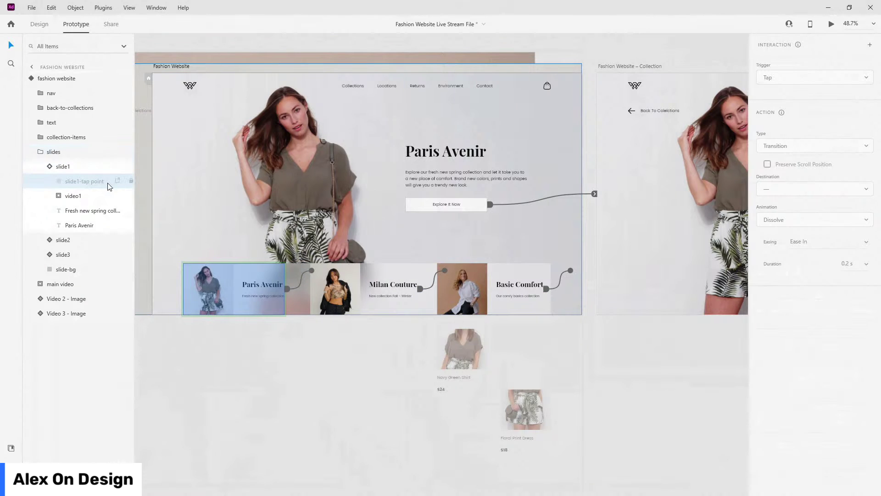
Bring up the main component of slide1 on the pasteboard for editing
click(41, 25)
right_click(93, 182)
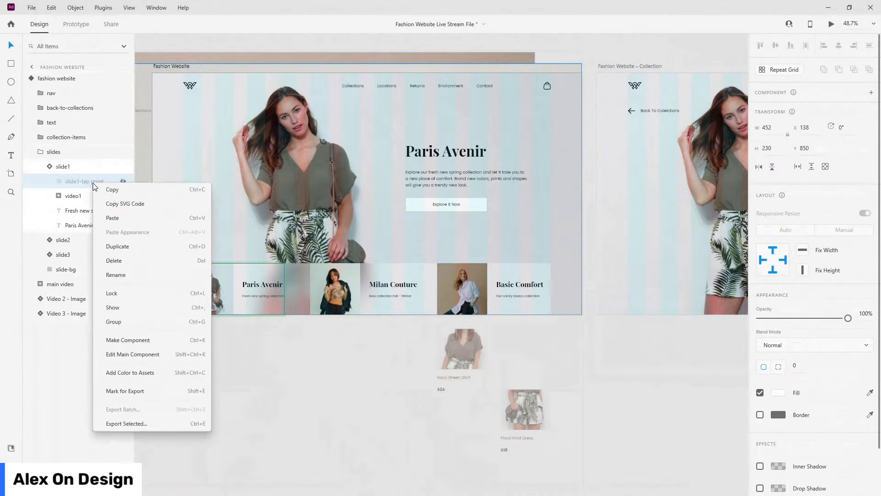
click(138, 353)
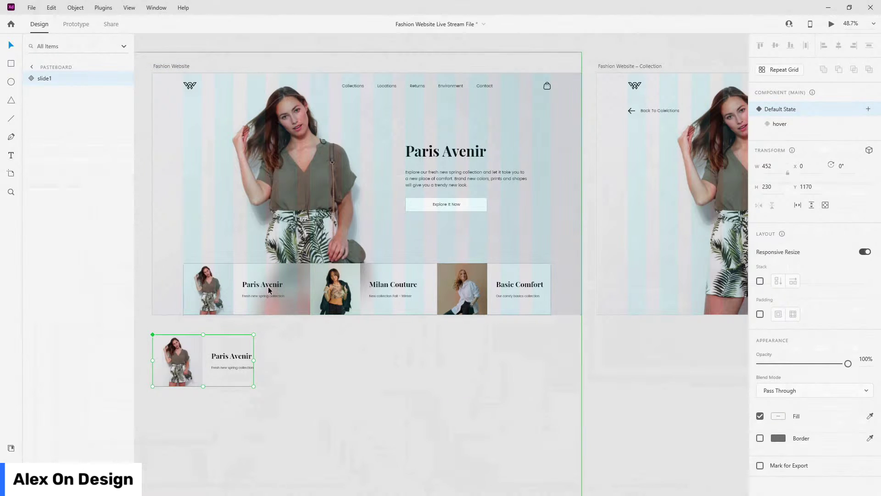
Bring up the main component of slide2 from the slides group on the pasteboard
click(334, 285)
click(60, 181)
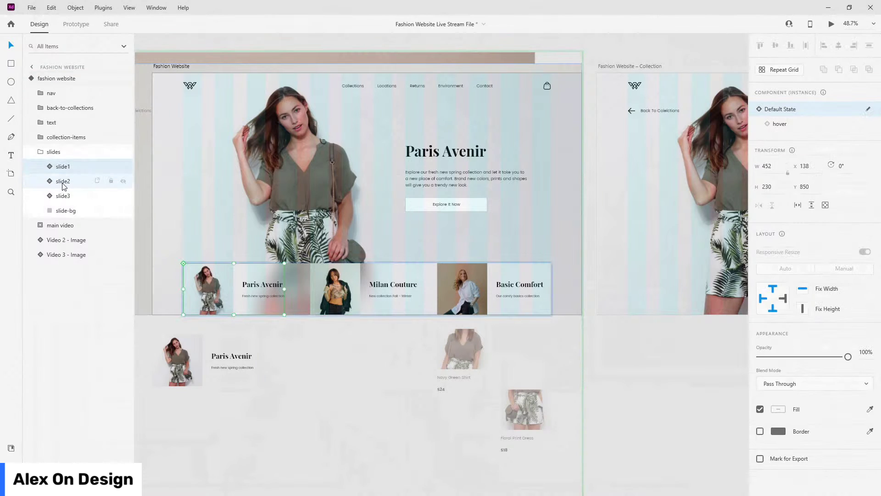
right_click(63, 181)
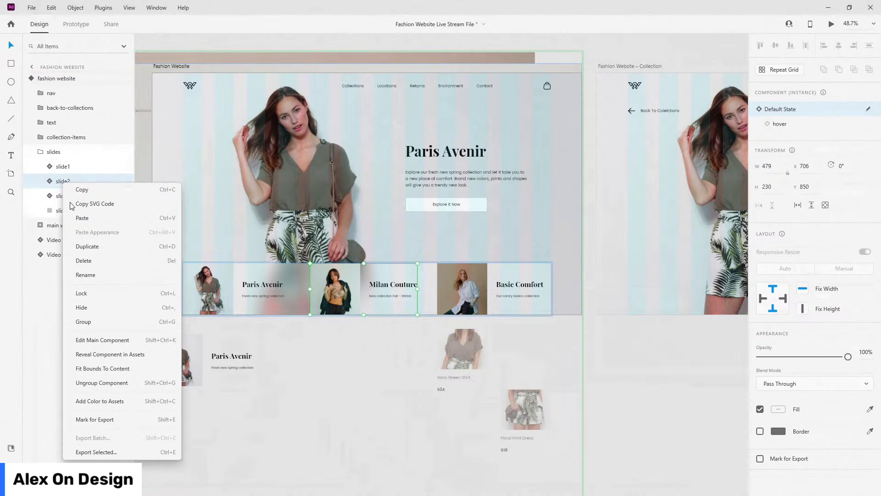
click(73, 339)
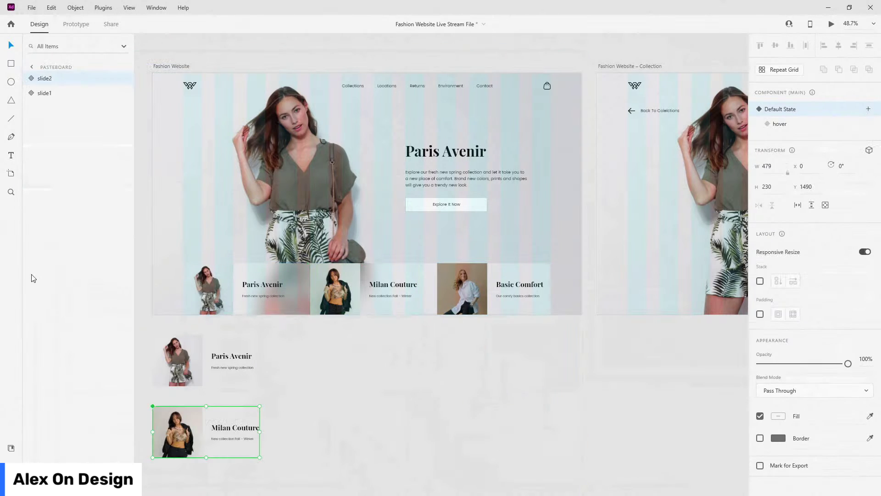
Bring up the main component of slide3 from the slides group on the pasteboard
double_click(321, 307)
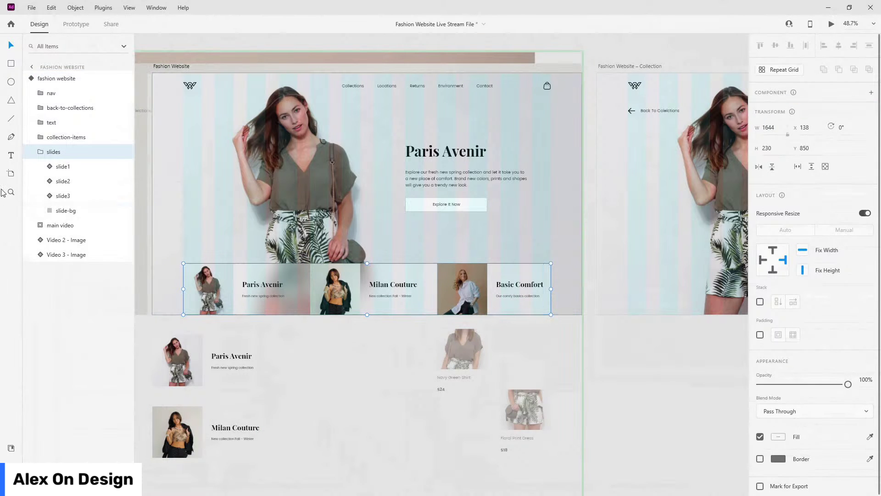
click(55, 197)
right_click(56, 197)
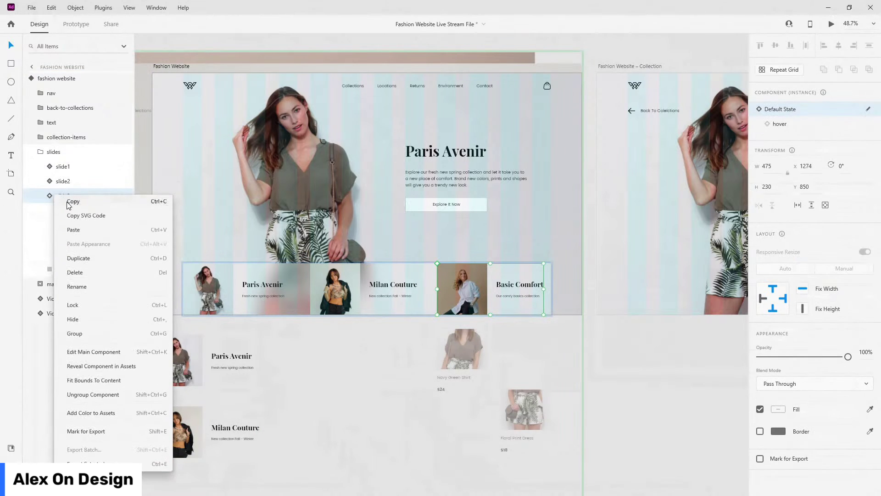
click(124, 351)
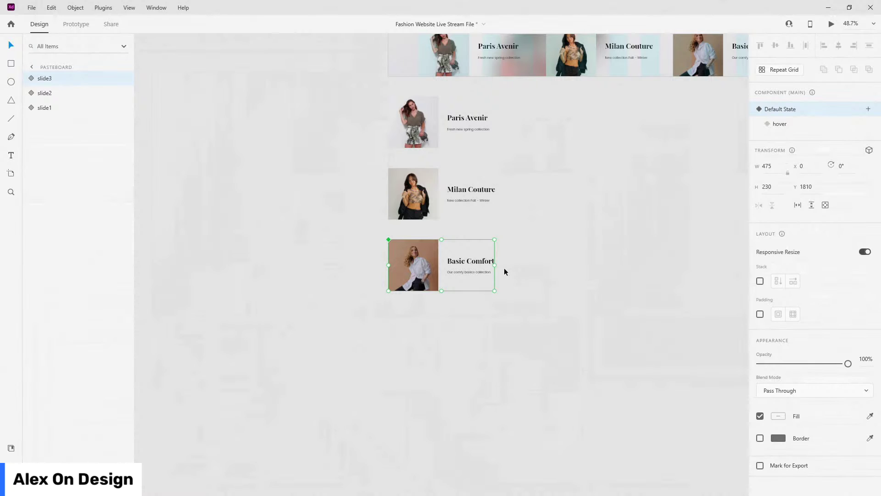
Unhide the slide3-tap point layer at 0% opacity in slide3's main component and delete that component from the pasteboard
click(29, 78)
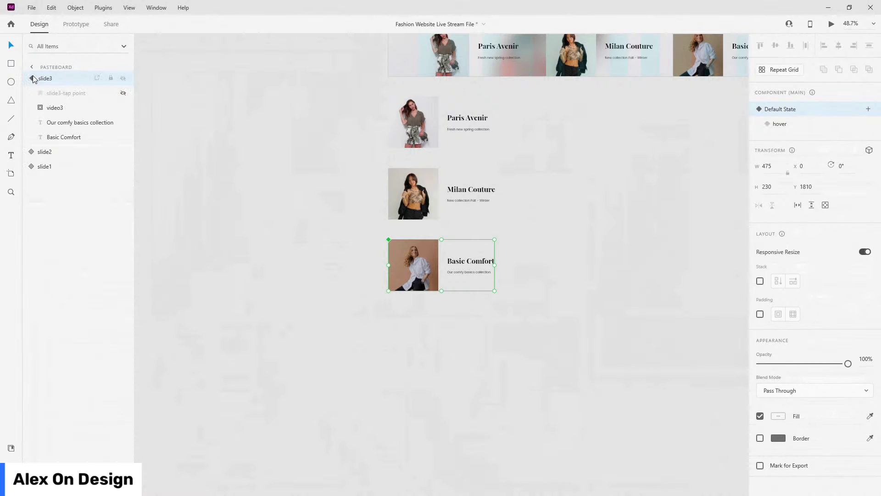
click(123, 92)
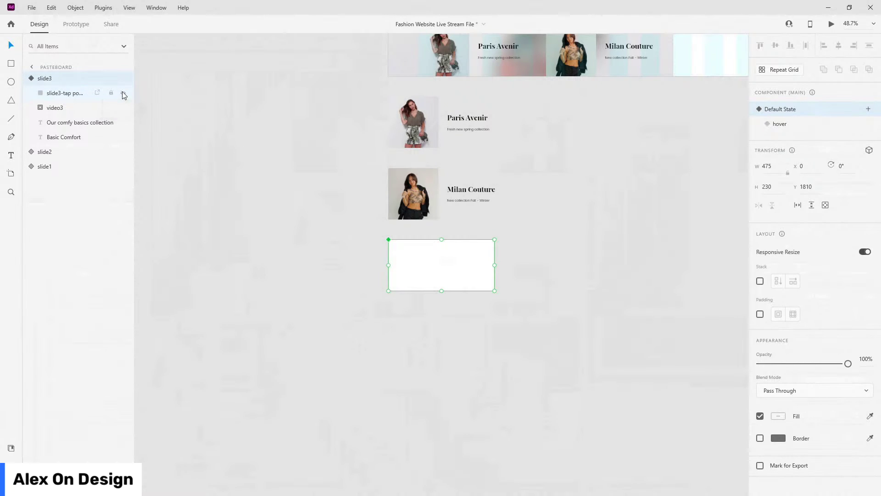
click(65, 94)
key(0)
key(0)
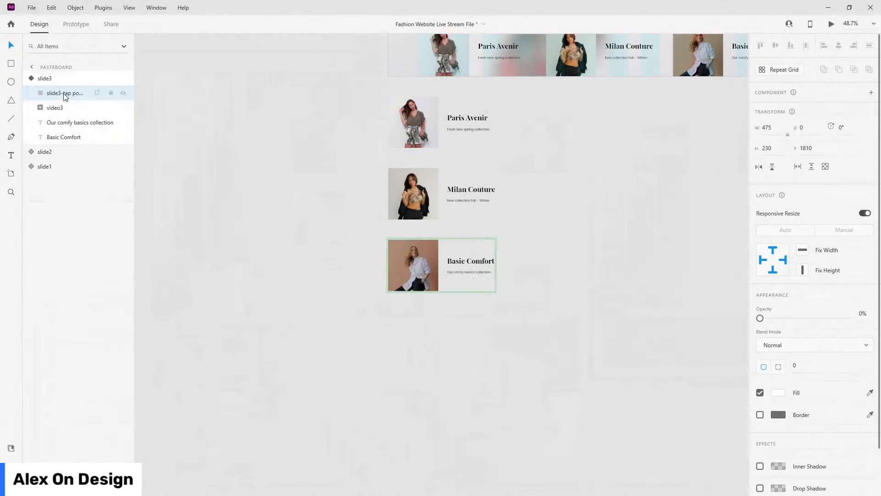
click(29, 78)
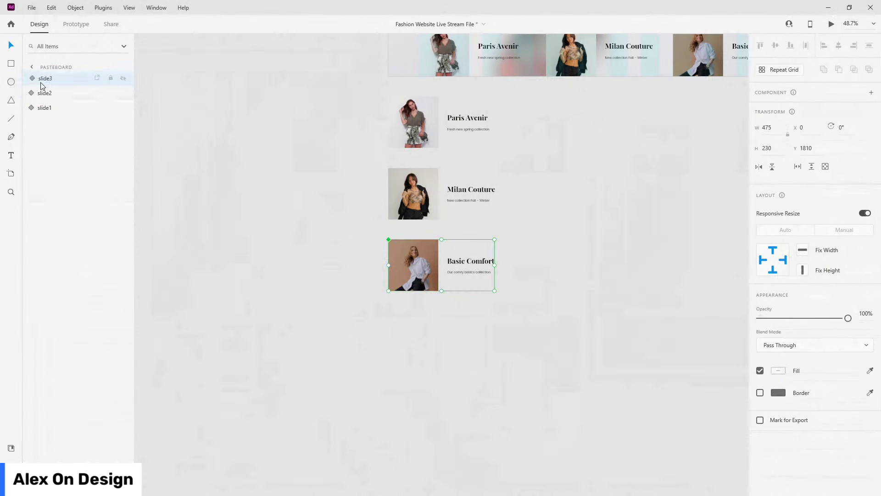
click(394, 260)
key(Delete)
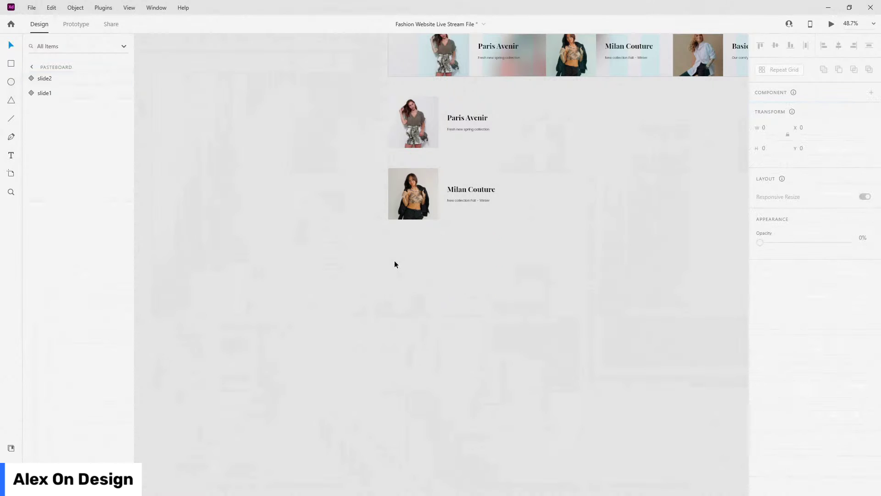
Unhide the slide2-tap point layer at 0% opacity in slide2's main component and delete that component from the pasteboard
click(401, 219)
click(31, 78)
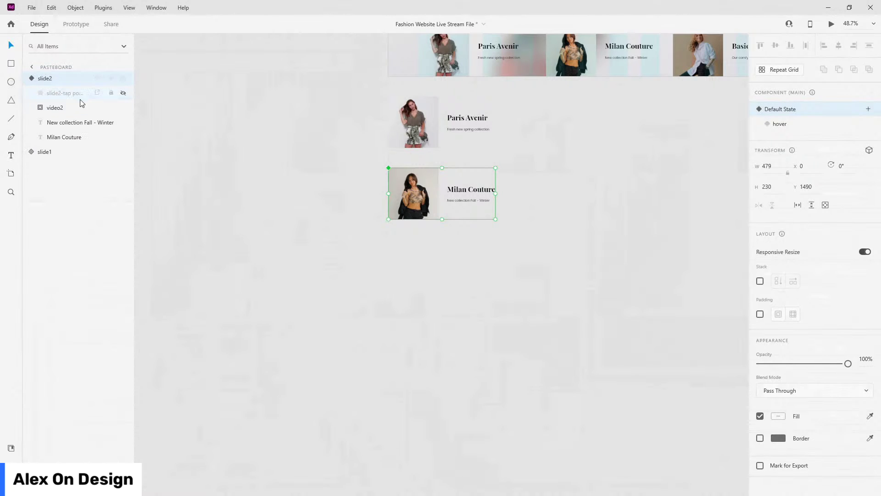
click(123, 93)
click(89, 93)
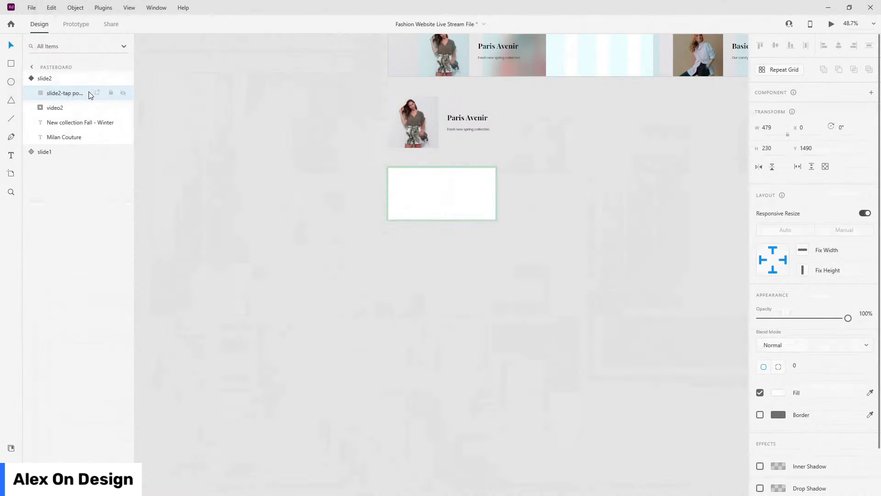
key(0)
key(0)
scroll(430, 54, up, 3)
scroll(429, 54, right, 3)
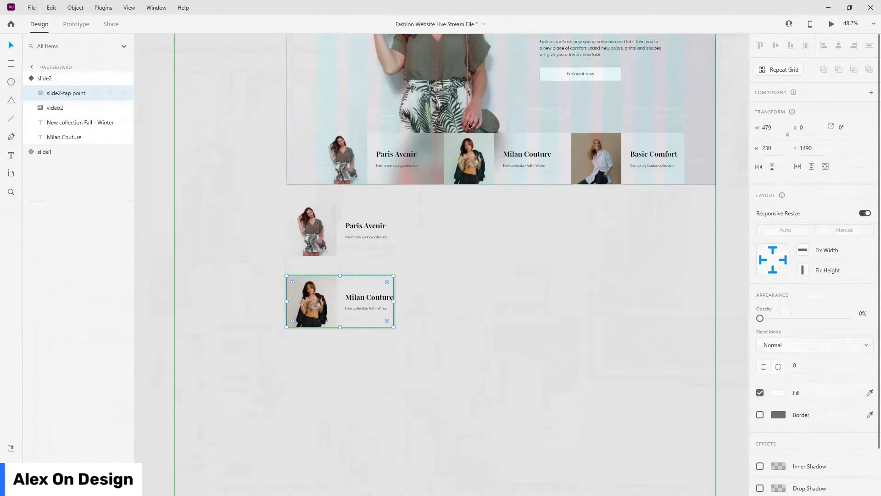
click(48, 78)
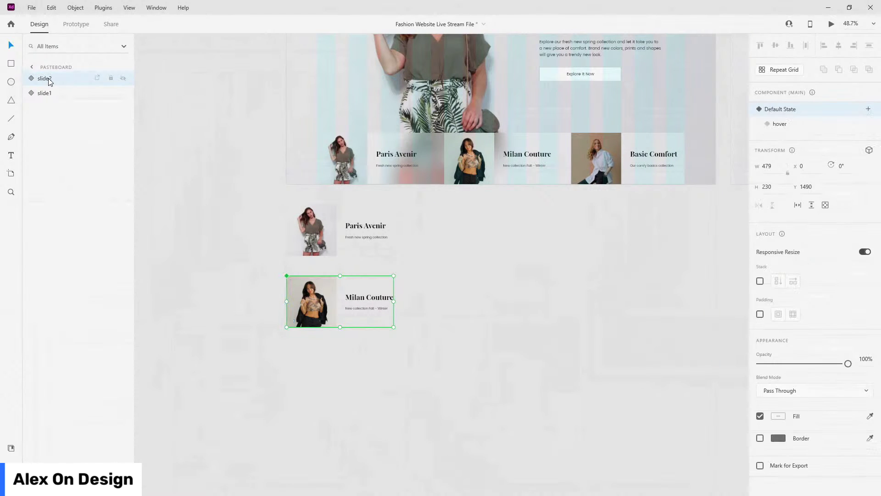
key(Delete)
Unhide the slide1-tap point layer at 0% opacity in slide1's main component and delete that component from the pasteboard
click(298, 248)
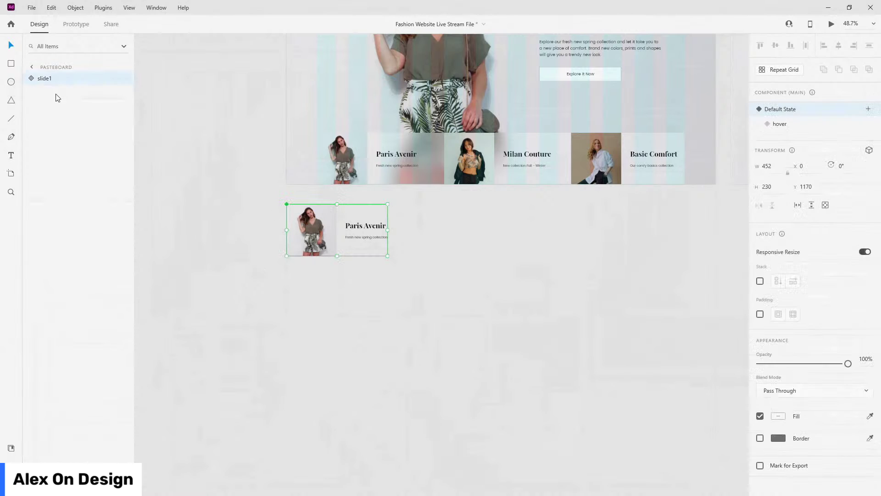
double_click(39, 82)
click(53, 93)
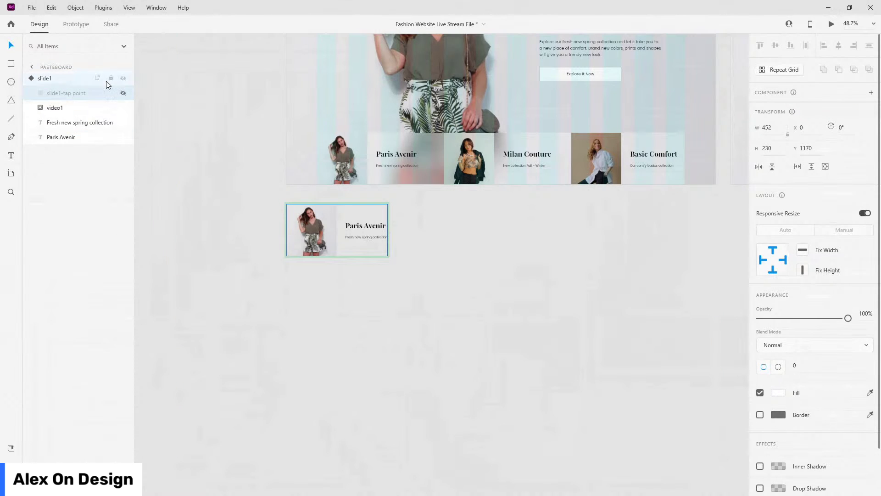
click(124, 93)
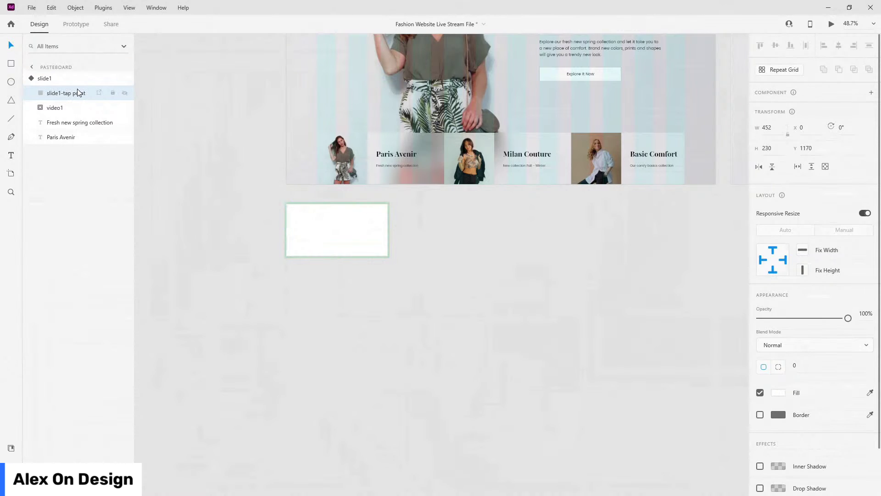
key(0)
key(0)
click(34, 79)
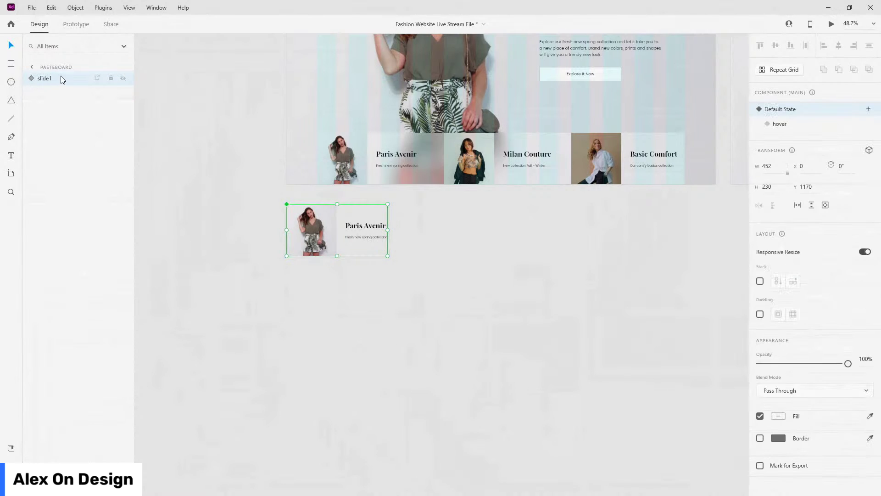
key(Escape)
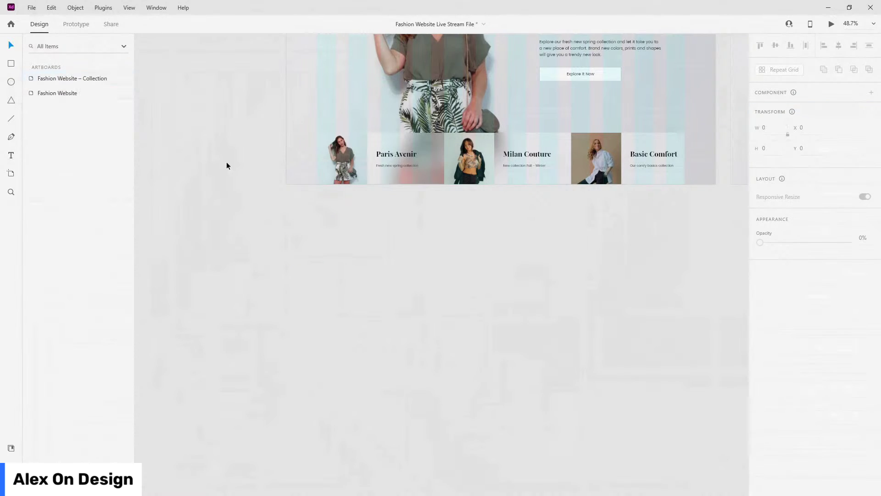
Unhide the tap point layers inside the slide1, slide2 and slide3 instances of the Fashion Website artboard's slides group
click(354, 152)
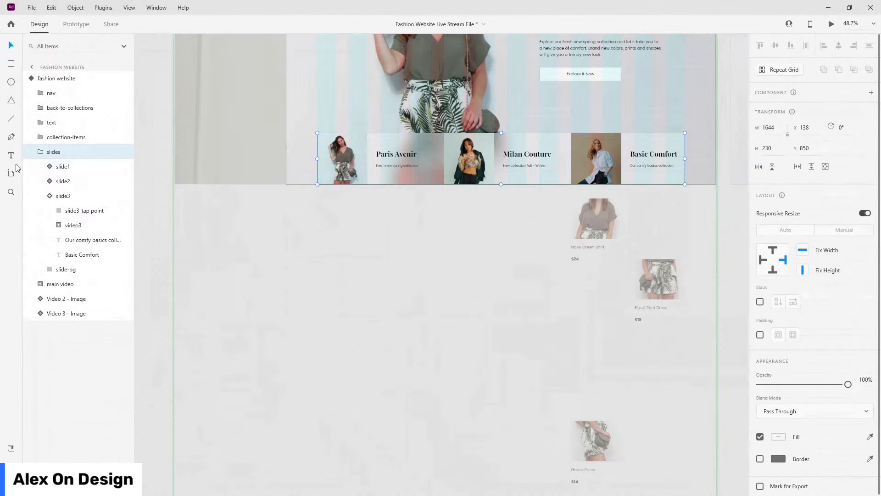
click(52, 168)
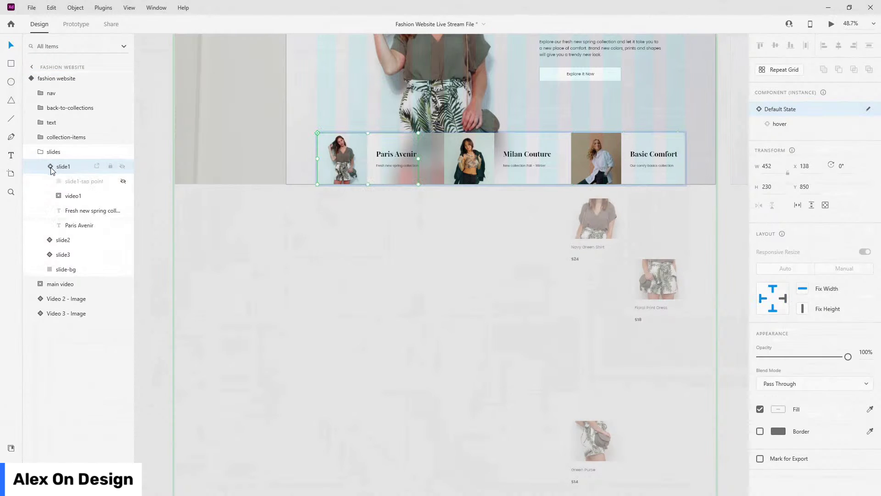
click(122, 181)
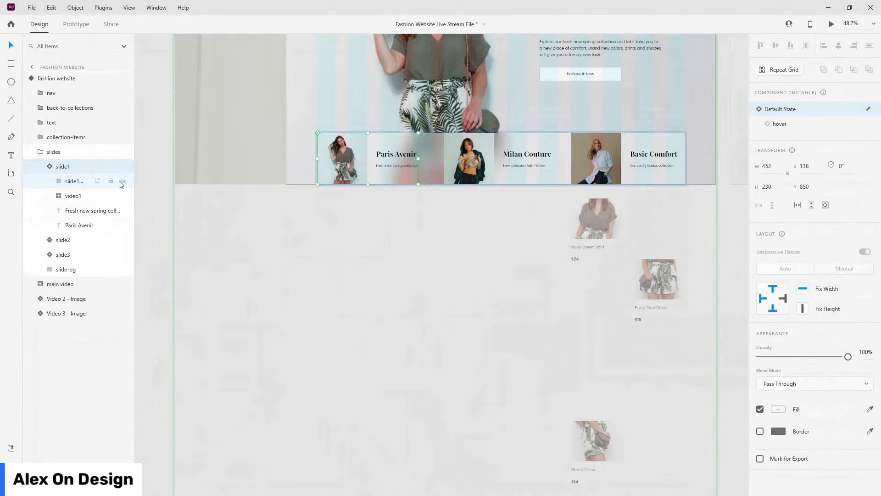
click(65, 243)
click(122, 254)
click(65, 313)
click(122, 328)
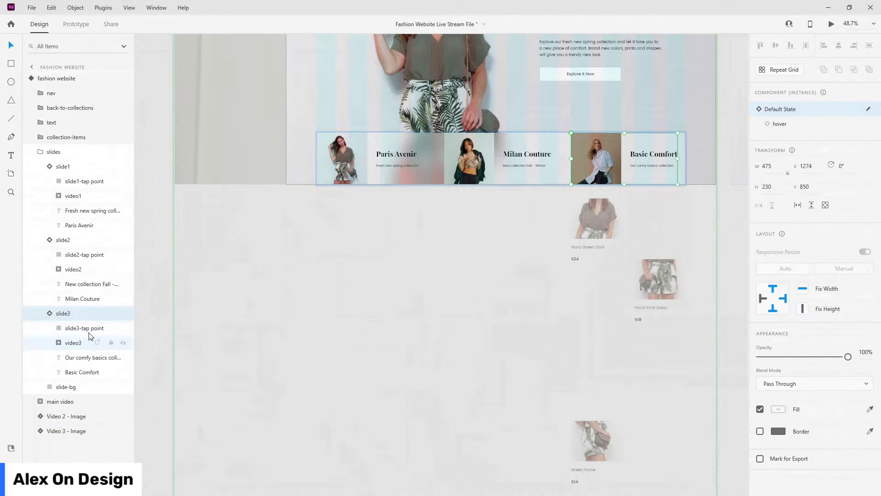
click(45, 313)
click(45, 240)
click(44, 166)
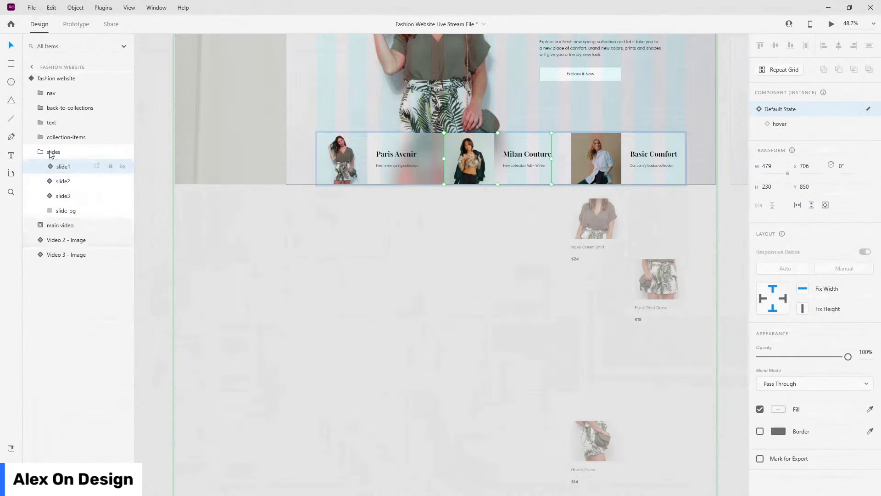
Examine the tap interaction of the slide2-tap point layer and the destinations offered for its Auto-Animate action
click(74, 25)
scroll(220, 239, down, 1)
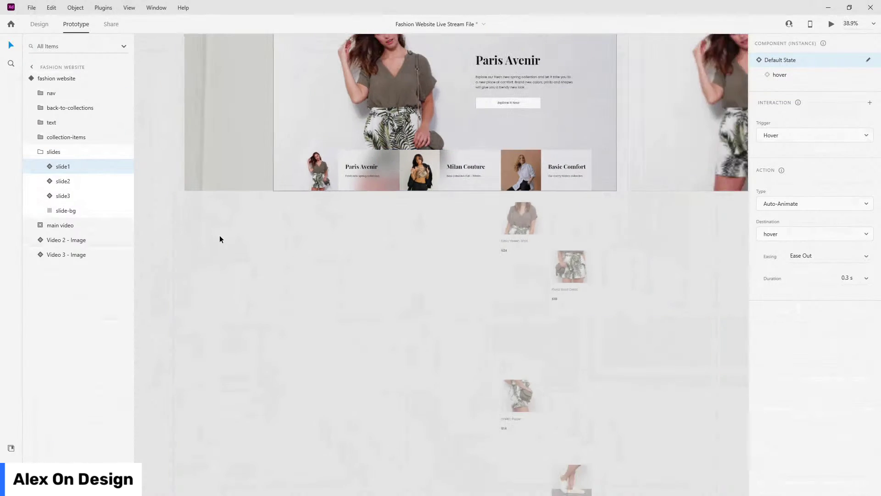
scroll(220, 237, down, 2)
scroll(257, 228, up, 3)
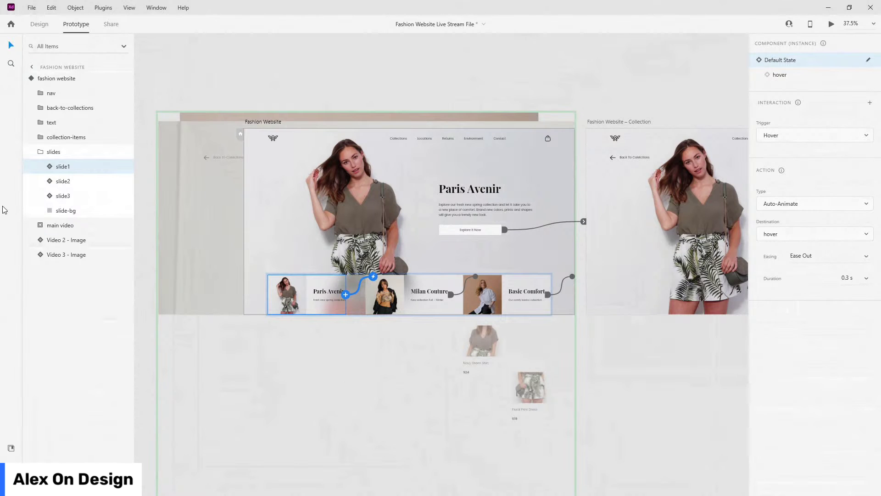
click(55, 182)
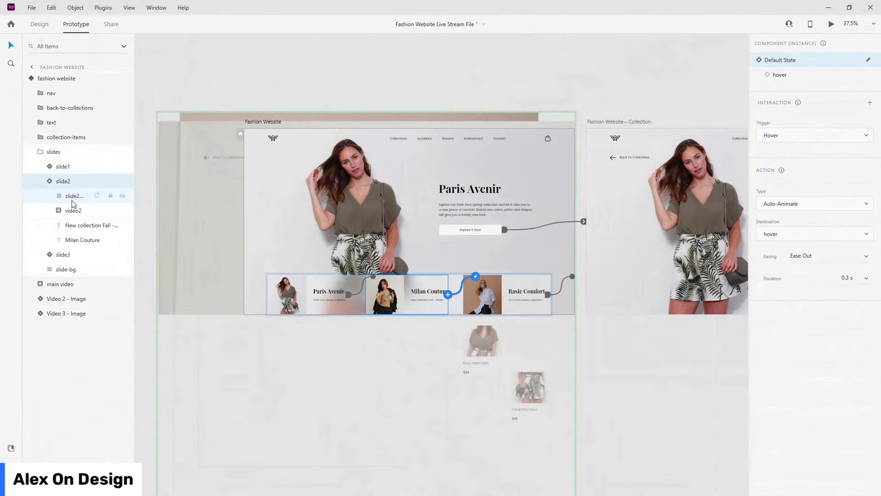
click(60, 197)
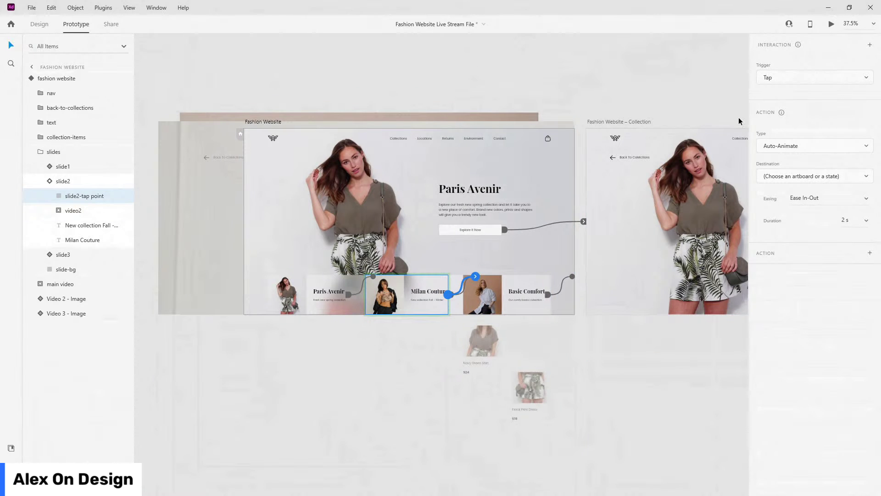
click(797, 175)
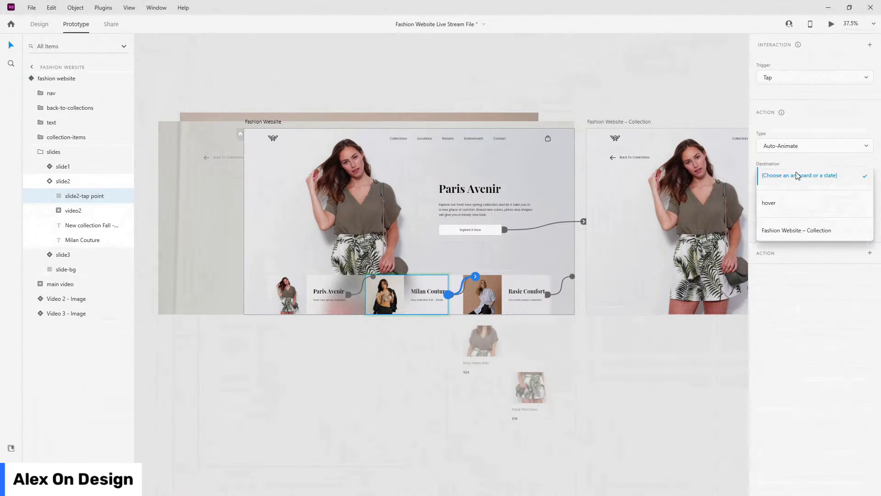
click(811, 340)
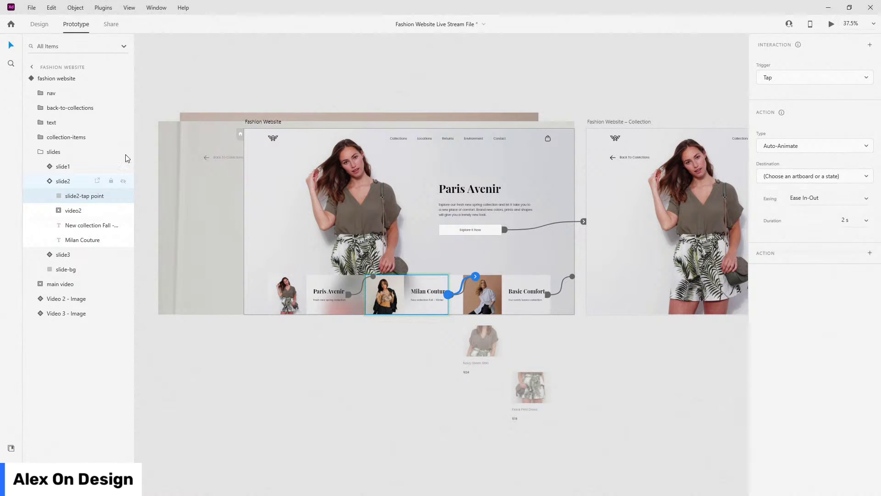
click(807, 176)
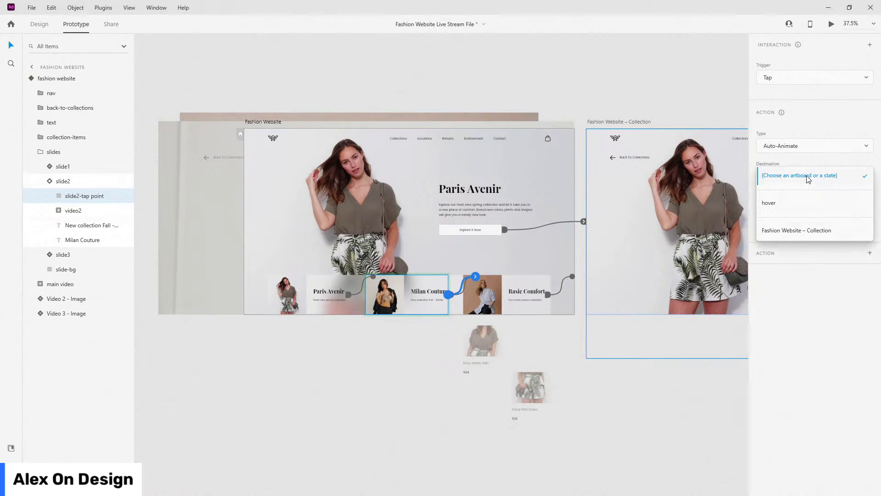
click(864, 371)
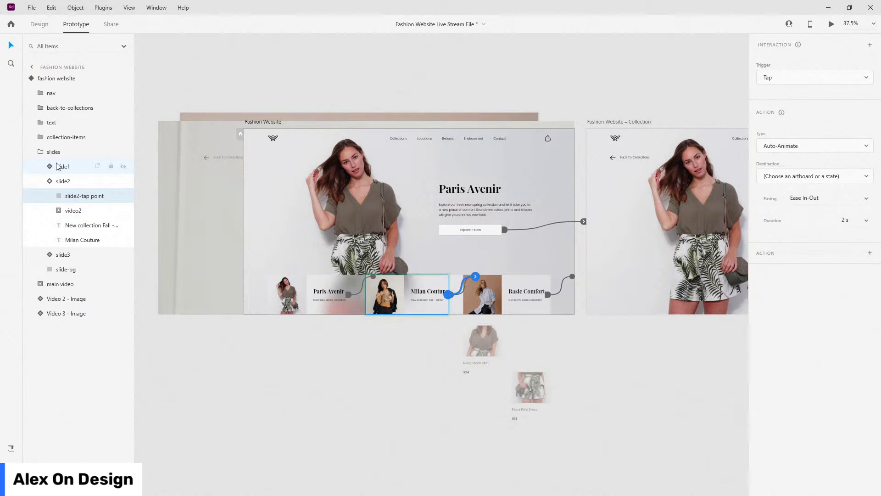
Move the slide1-tap point layer out of the slide1 component into the slides group, directly above slide1
click(44, 166)
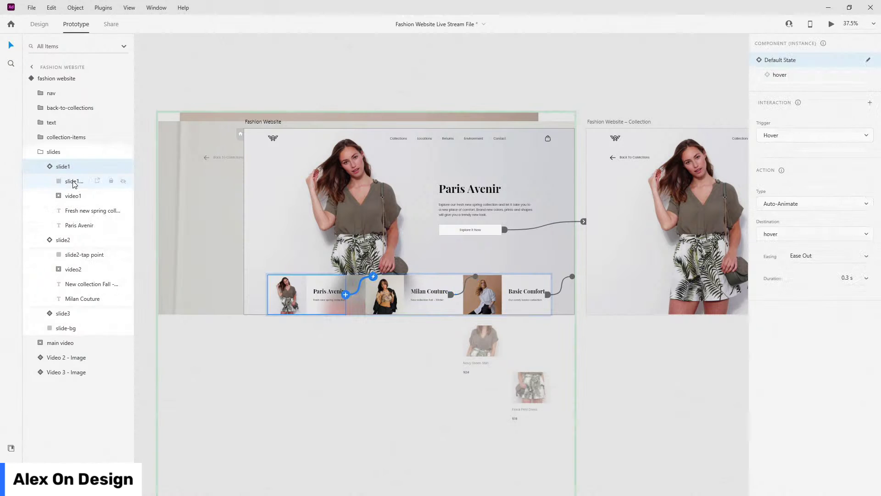
click(75, 181)
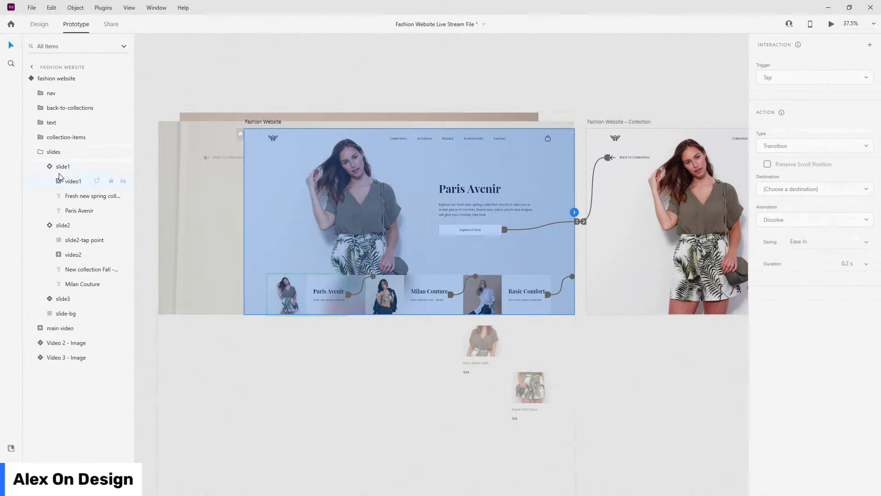
click(64, 168)
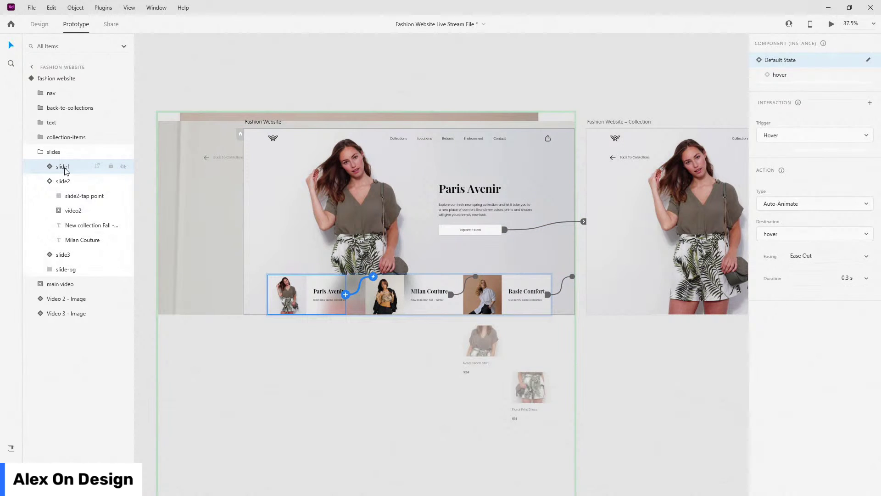
double_click(66, 169)
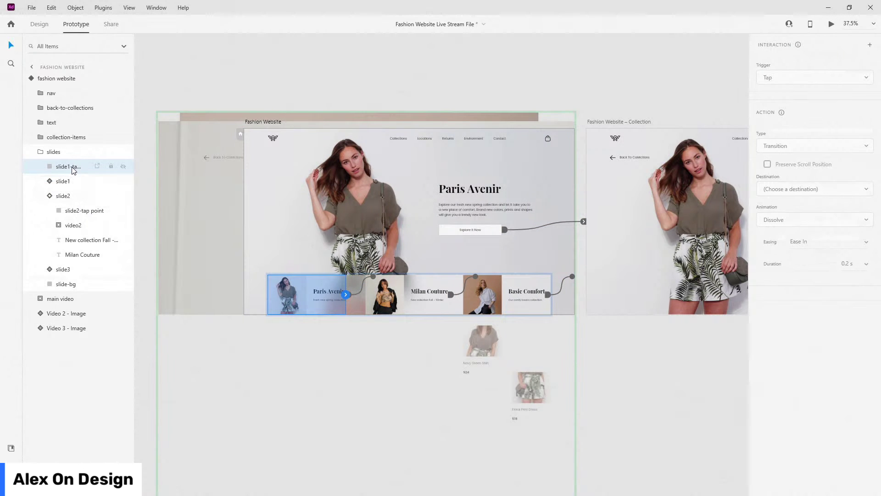
click(40, 24)
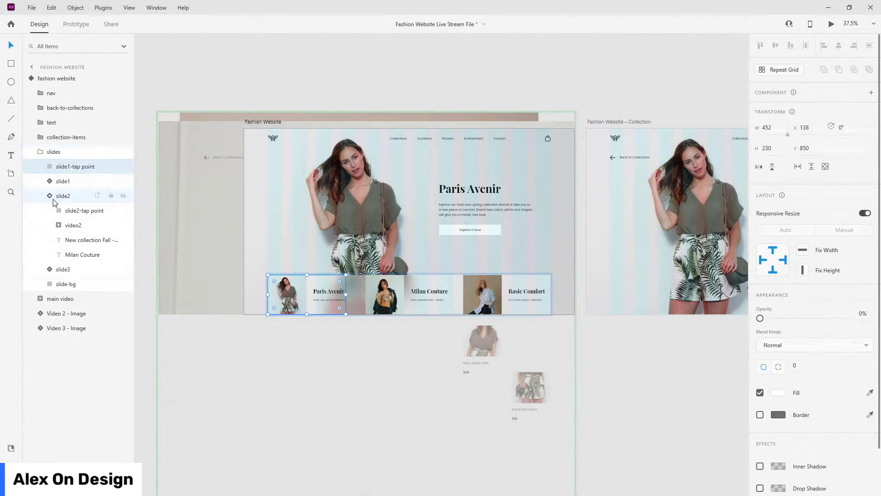
Move the slide2-tap point and slide3-tap point layers out of their components into the slides group, directly above slide2 and slide3
click(76, 211)
mouse_move(76, 212)
mouse_down()
mouse_move(76, 192)
mouse_move(73, 205)
mouse_up()
click(63, 269)
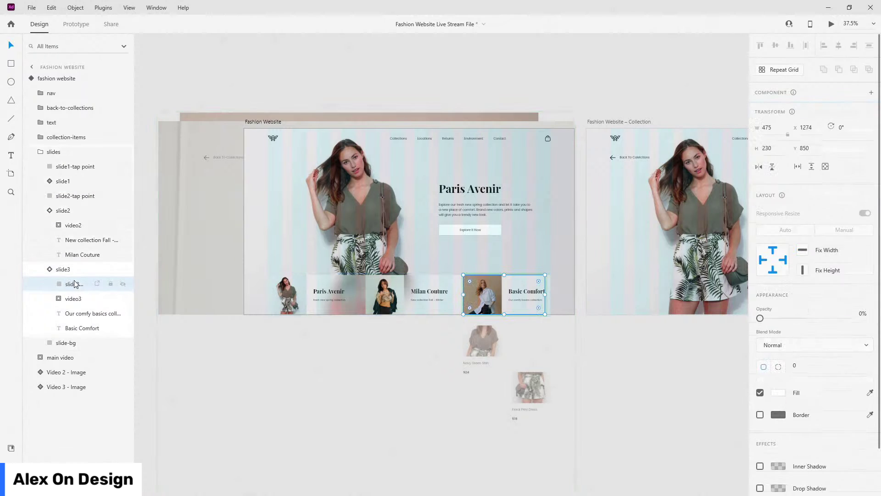
key(Escape)
click(62, 268)
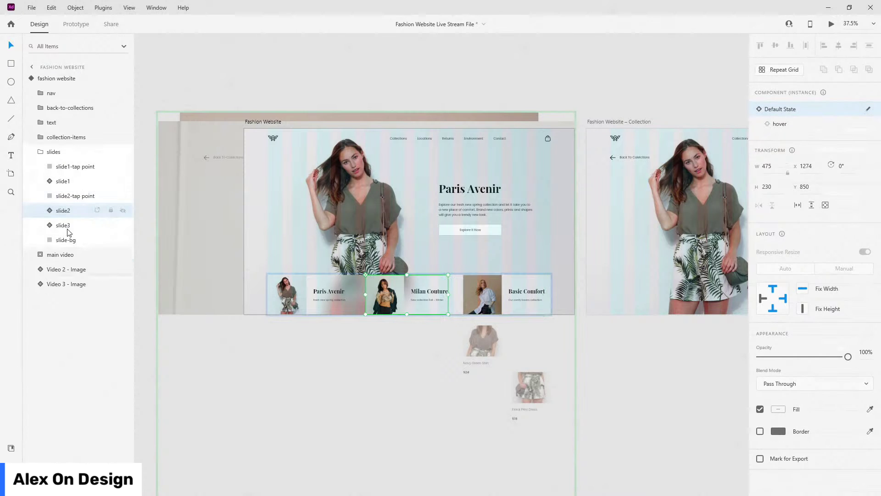
key(ctrl+v)
drag(74, 168, 71, 233)
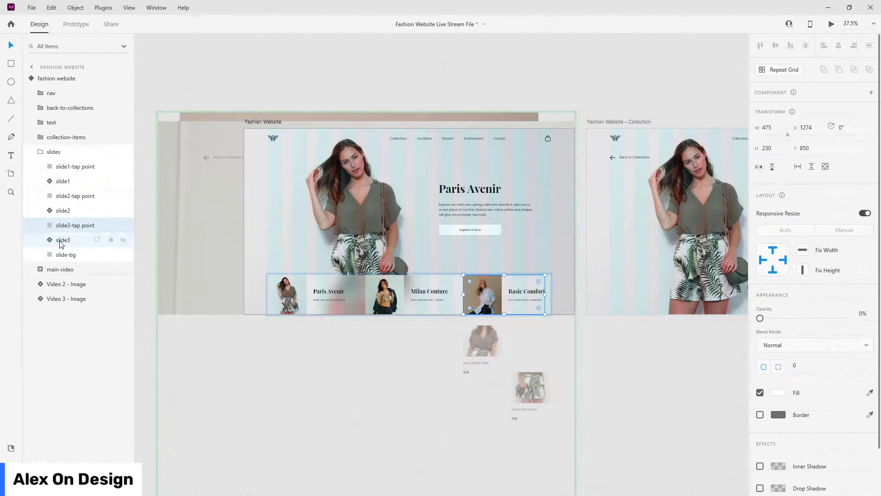
Examine the slides group's layers in the fashion website component's milan and basic states for the three tap point layers
click(41, 151)
click(32, 78)
click(39, 78)
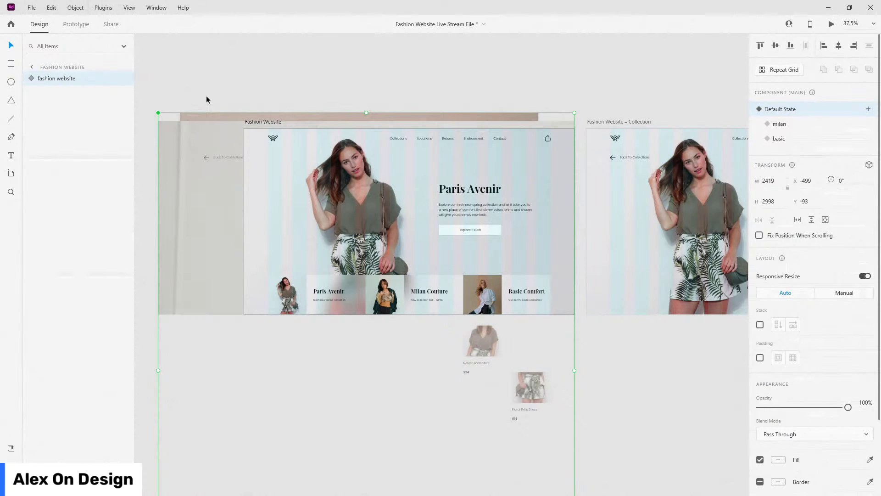
click(33, 78)
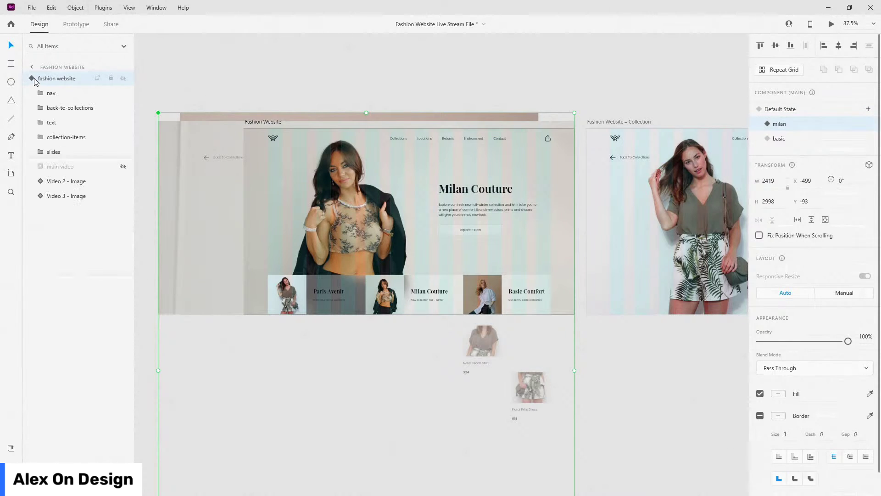
click(42, 153)
click(43, 155)
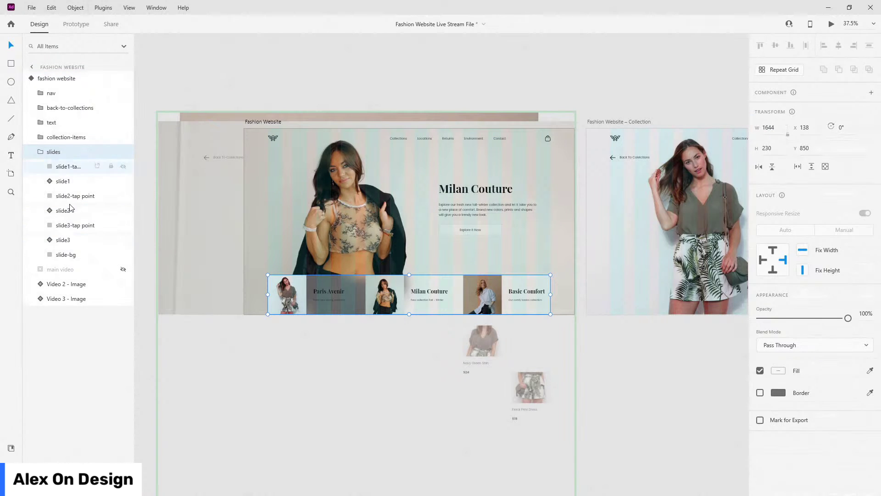
click(36, 151)
click(39, 79)
click(31, 78)
click(793, 134)
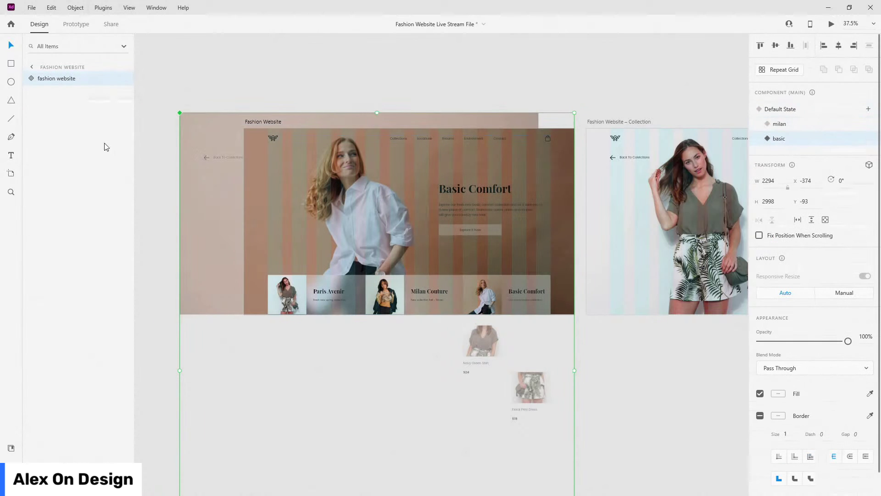
click(31, 79)
click(41, 151)
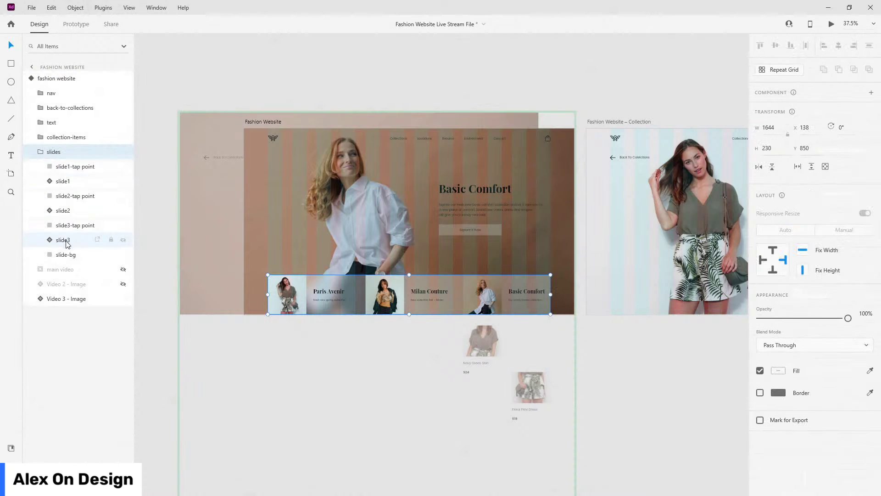
click(39, 151)
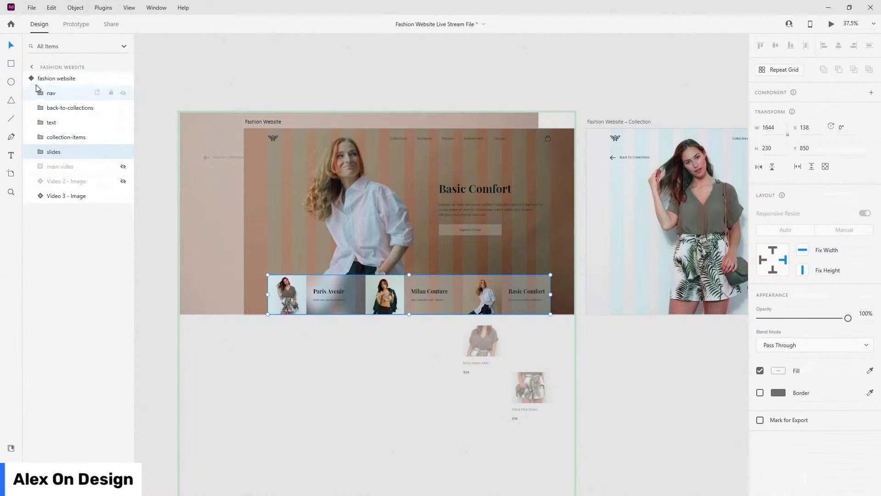
click(32, 79)
click(796, 109)
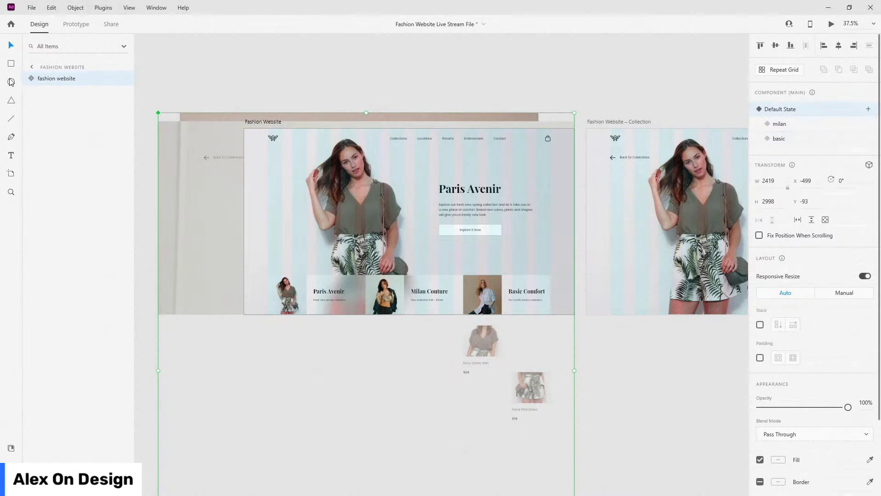
In the Default State, set slide2-tap point's Auto-Animate tap destination to milan with a duration of 0.6 s
click(32, 79)
click(38, 137)
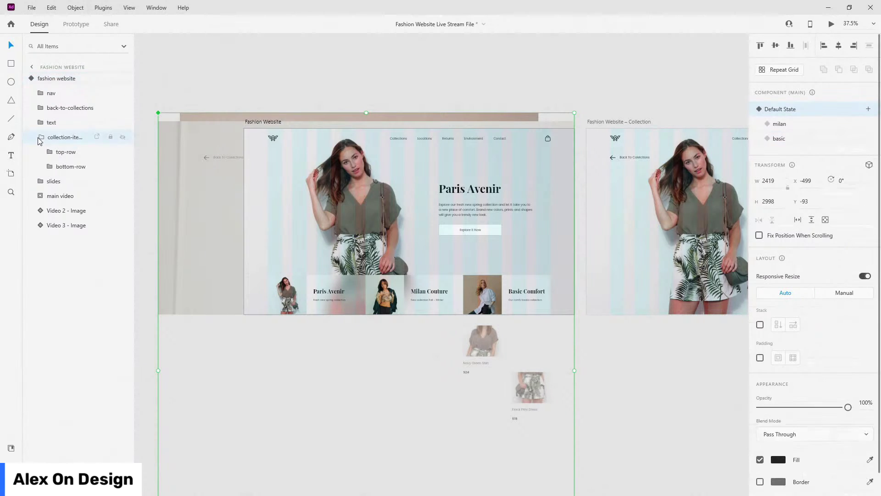
click(40, 137)
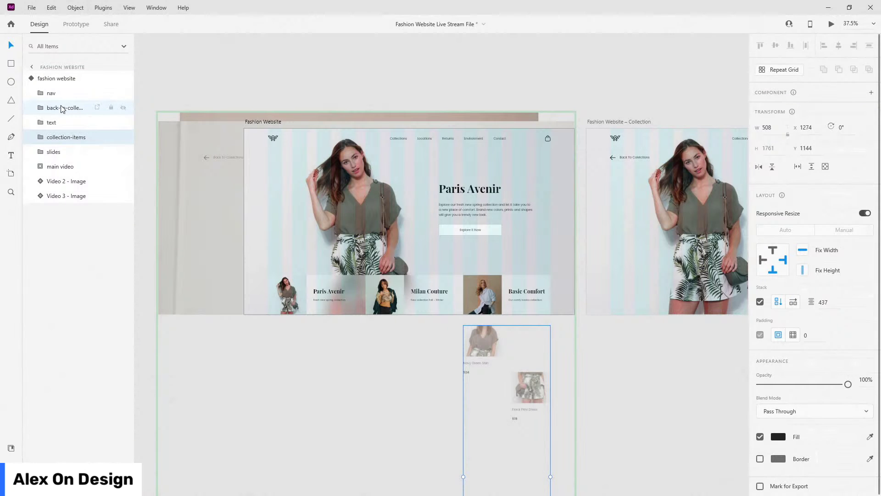
click(40, 152)
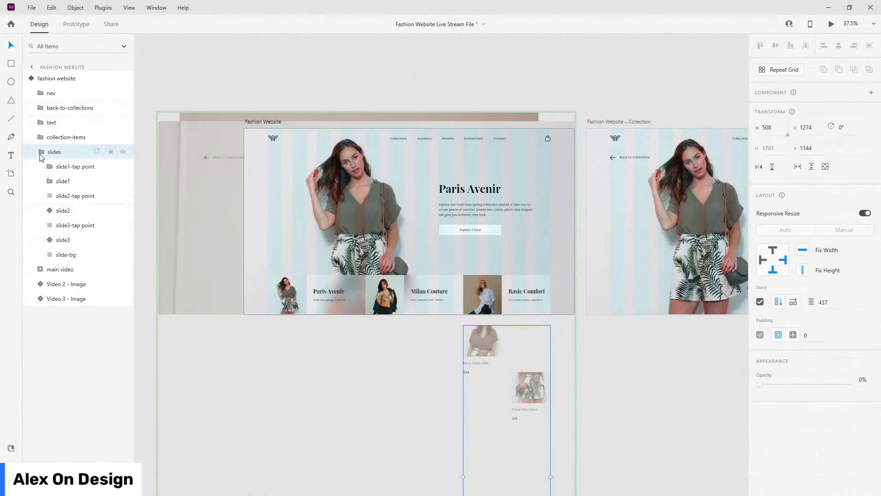
click(72, 195)
click(67, 27)
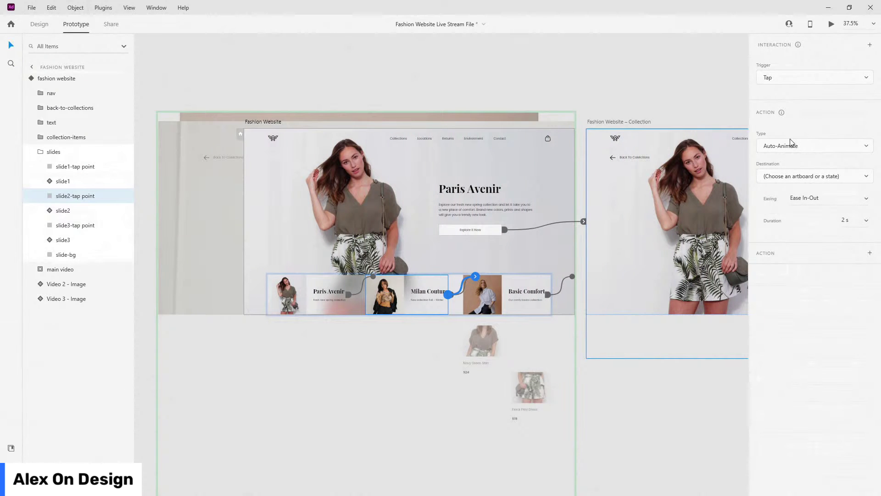
click(795, 179)
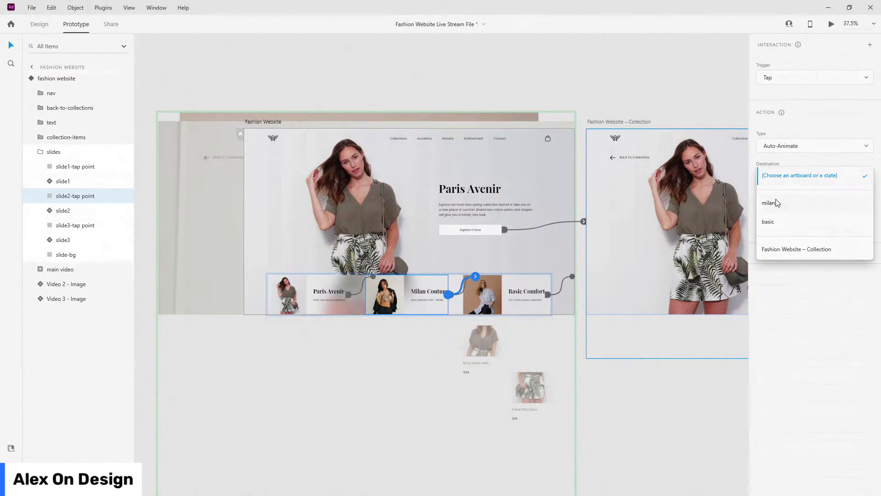
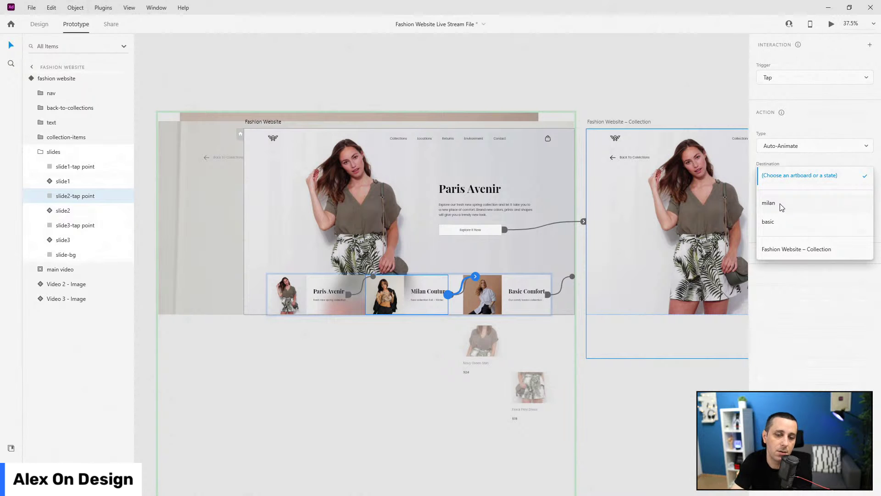
click(781, 208)
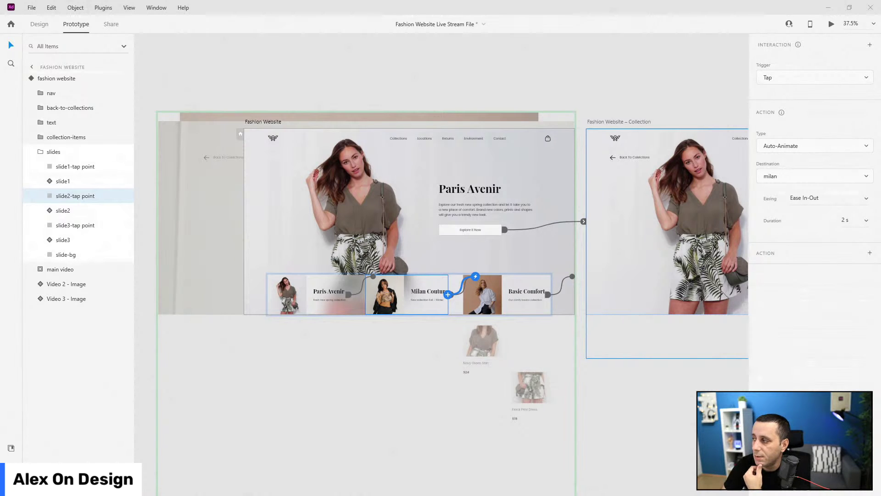
click(861, 225)
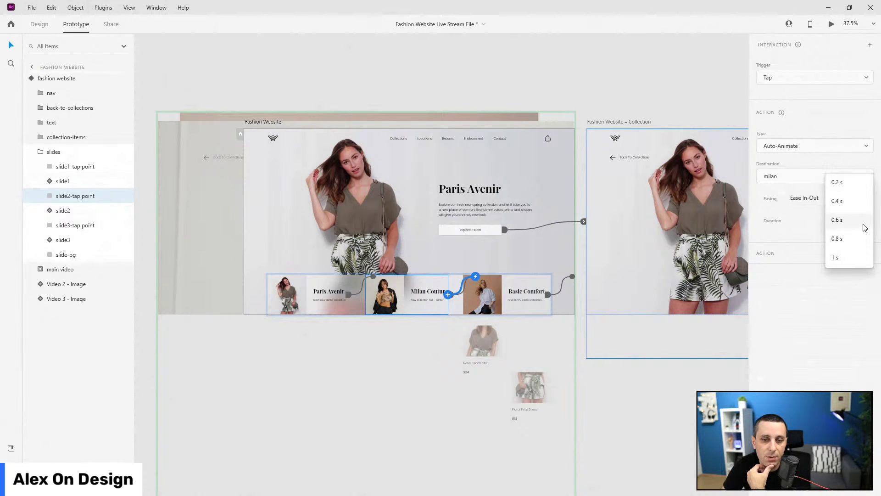
click(862, 225)
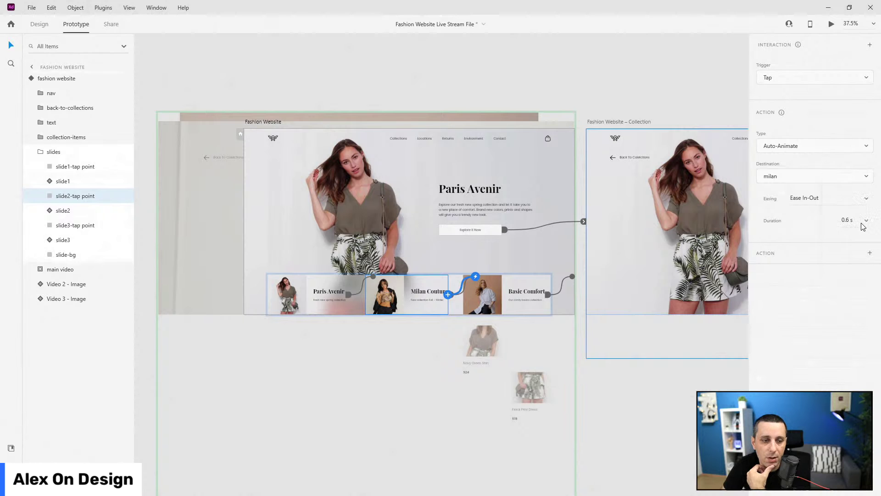
Set the Auto-Animate tap destination of the Default State's slide3-tap point layer to basic
click(75, 225)
click(572, 276)
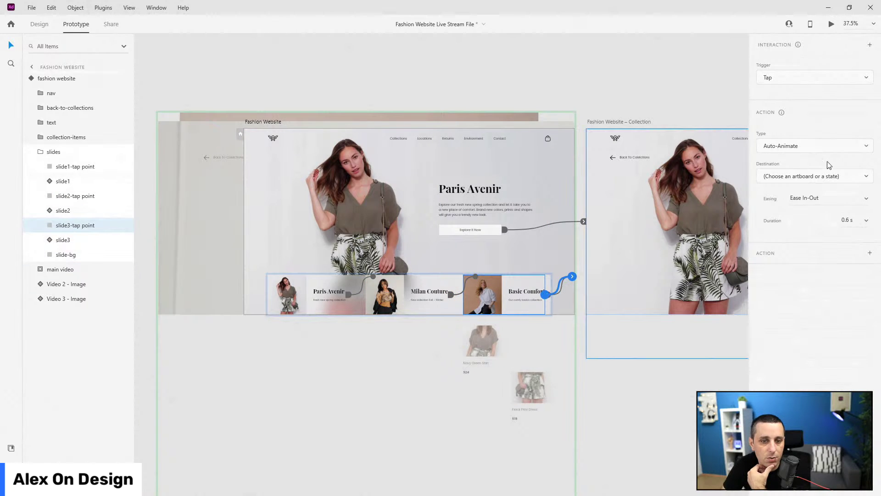
click(826, 176)
click(802, 220)
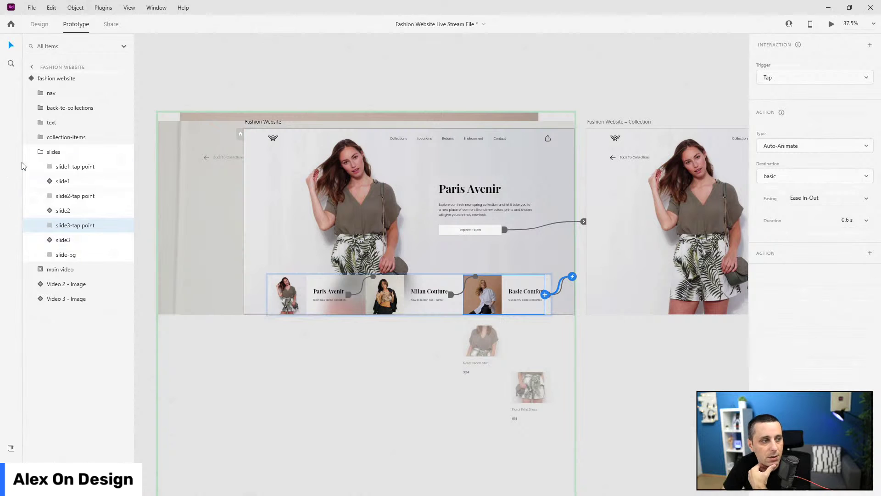
Switch the fashion website component to the milan state and set slide1-tap point's Auto-Animate destination to Default State
click(28, 151)
click(34, 152)
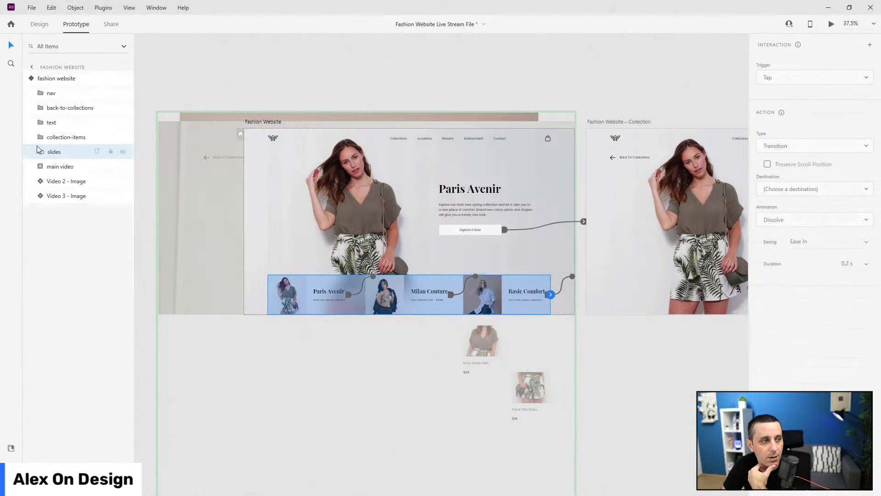
click(33, 78)
click(780, 74)
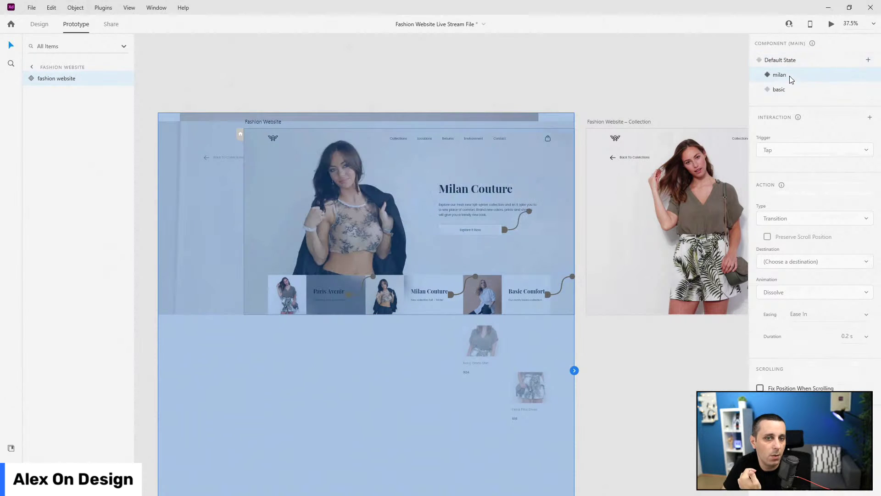
click(31, 78)
click(46, 152)
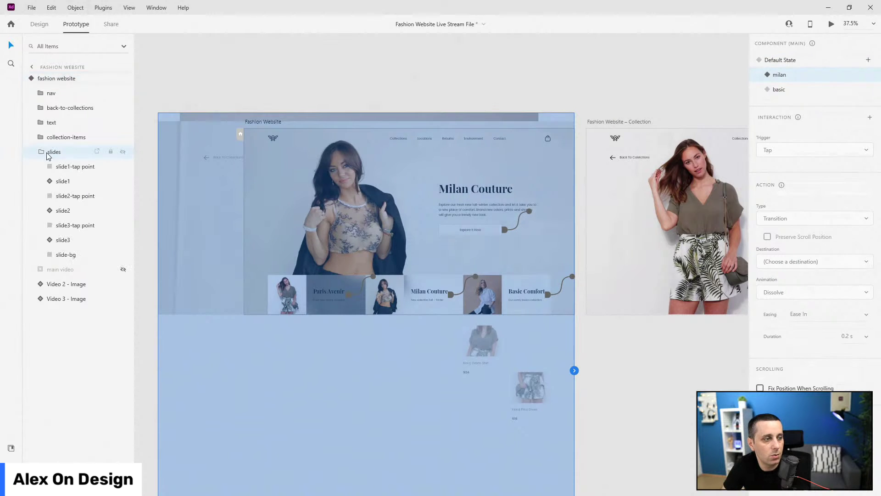
click(57, 170)
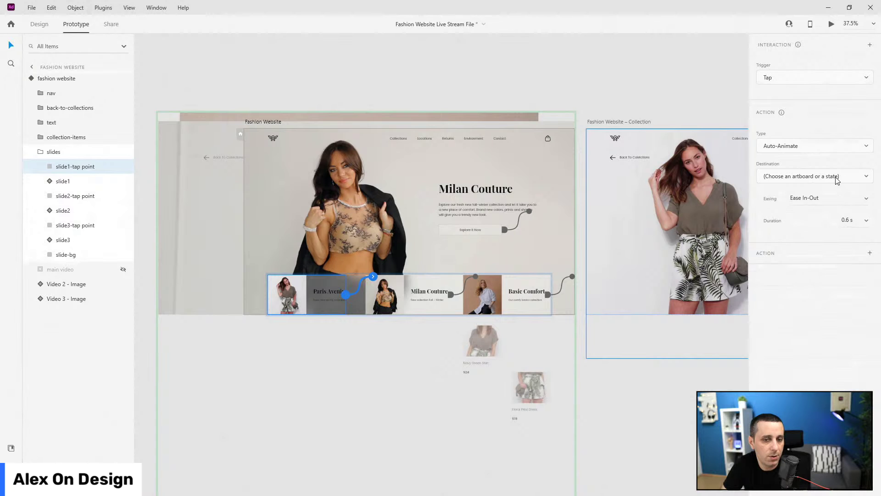
click(837, 179)
click(817, 202)
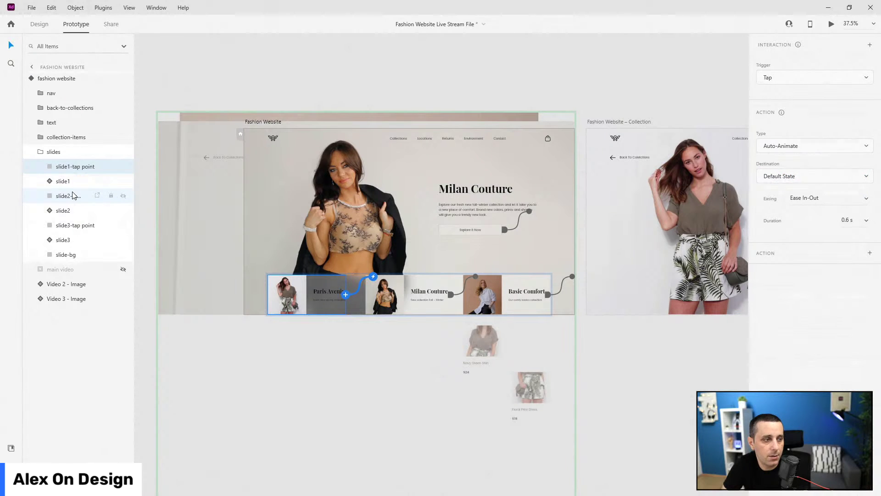
Set the Auto-Animate tap destination of the milan state's slide3-tap point layer to basic
click(74, 225)
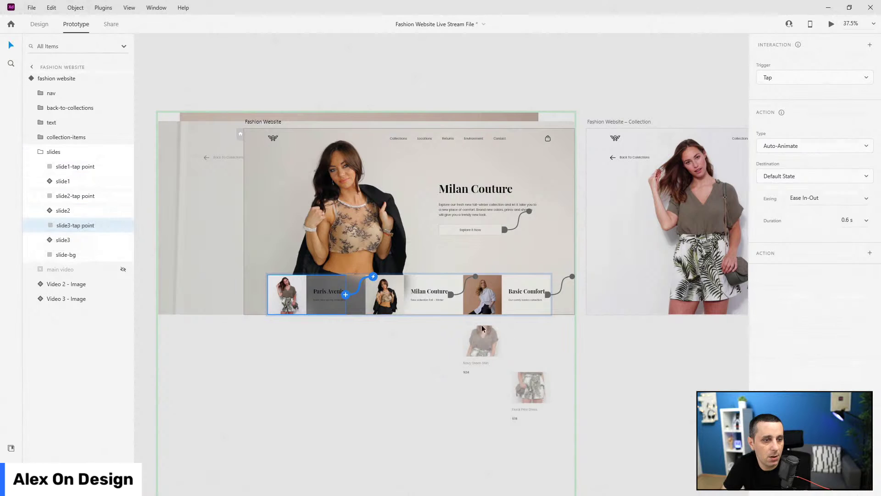
click(545, 296)
click(814, 176)
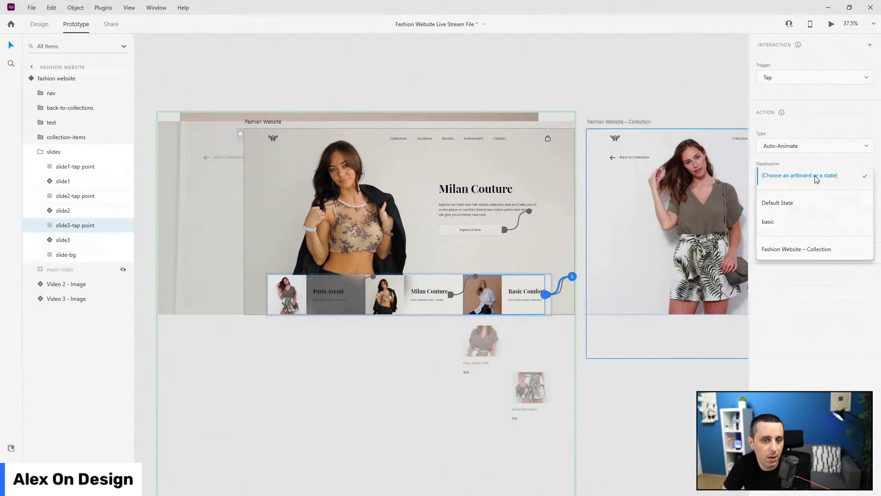
click(794, 222)
Switch the fashion website component to the basic state and set slide1-tap point's Auto-Animate destination to Default State
click(33, 152)
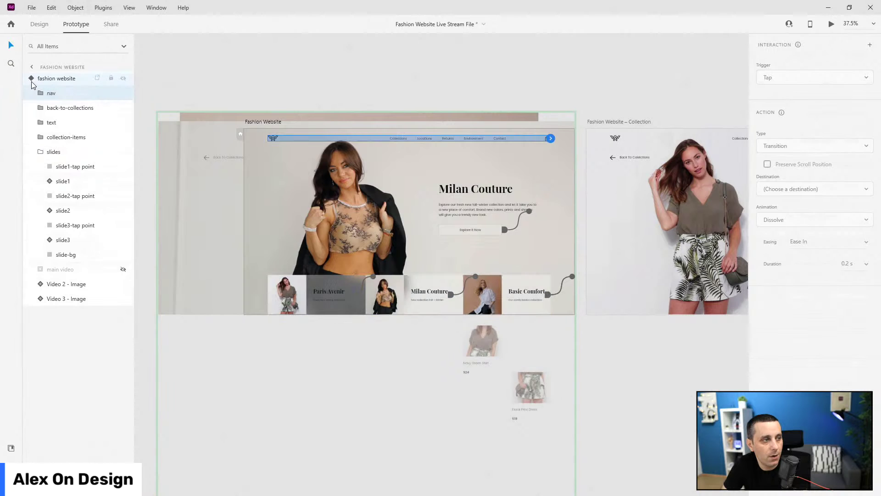
click(56, 78)
click(808, 91)
click(32, 78)
click(41, 152)
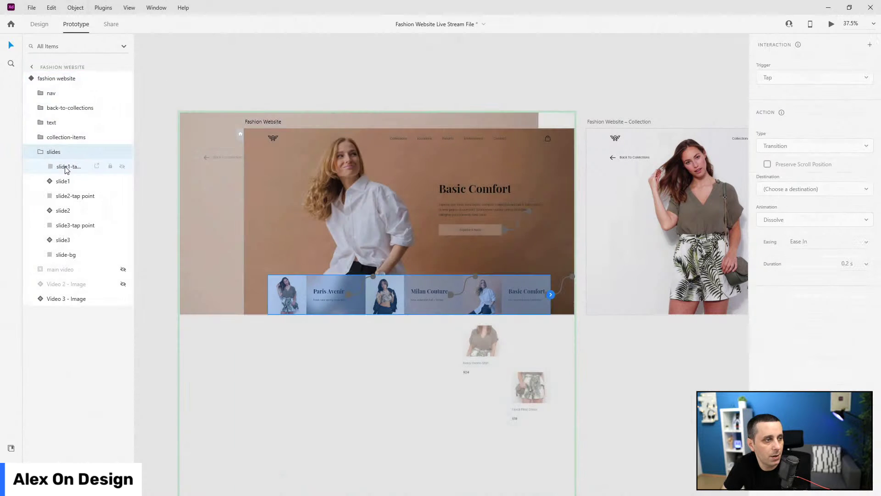
click(67, 168)
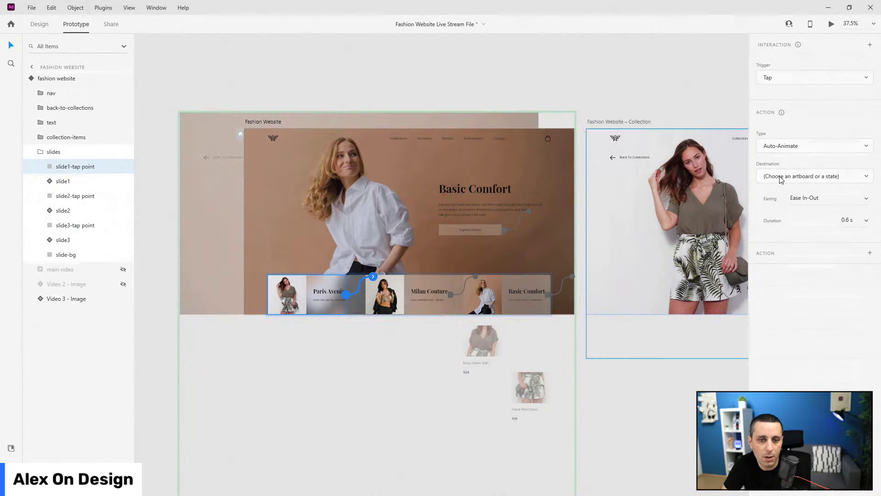
click(780, 179)
click(781, 200)
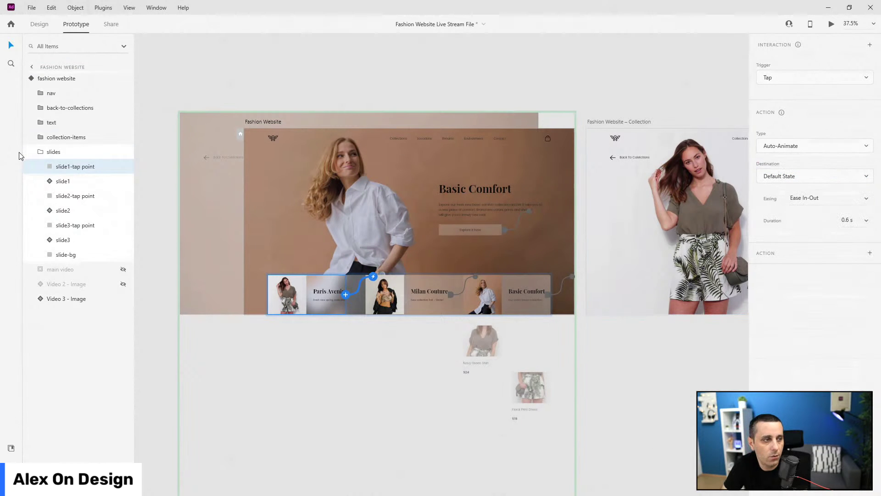
Set the Auto-Animate tap destination of the basic state's slide2-tap point layer to milan
click(64, 197)
click(775, 176)
click(768, 221)
click(53, 151)
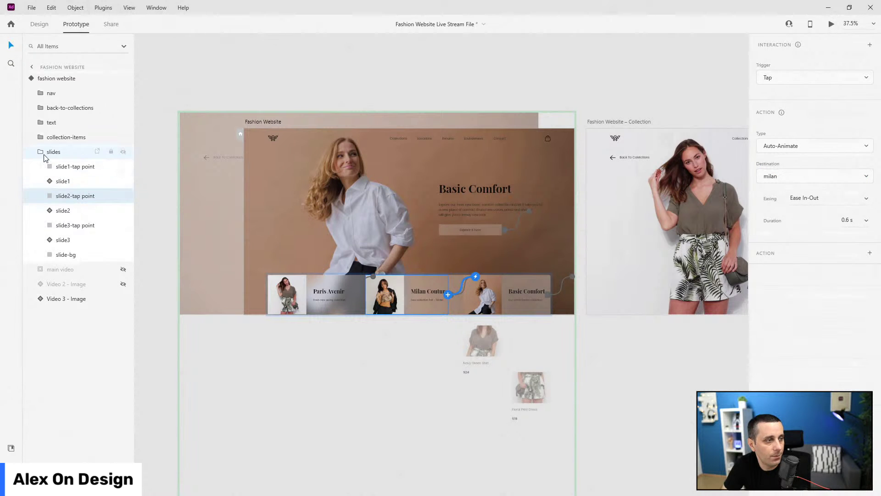
Return the fashion website component to its Default State and preview the prototype
key(Escape)
click(814, 59)
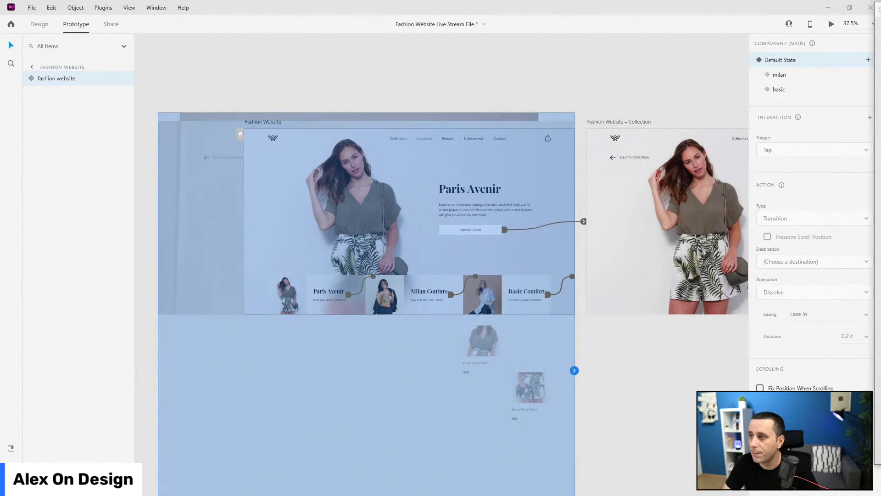
key(ctrl+Return)
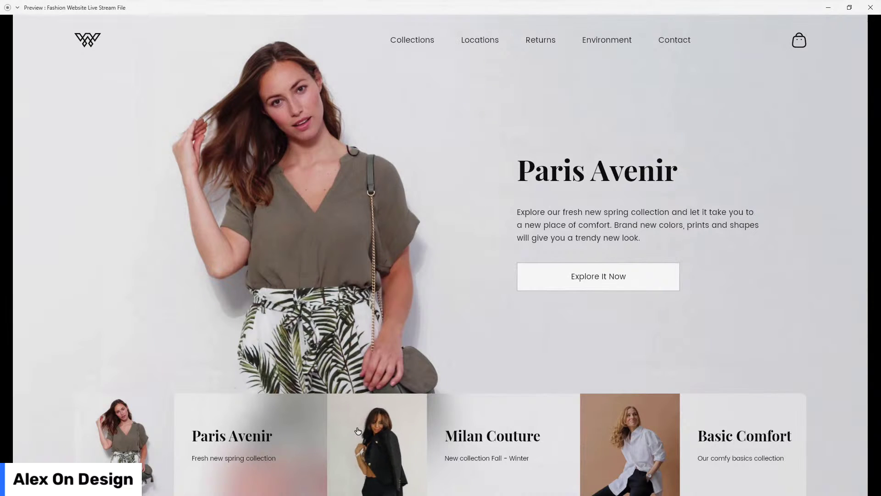
Test the transition to the Milan Couture slide in the preview and close the preview
click(487, 439)
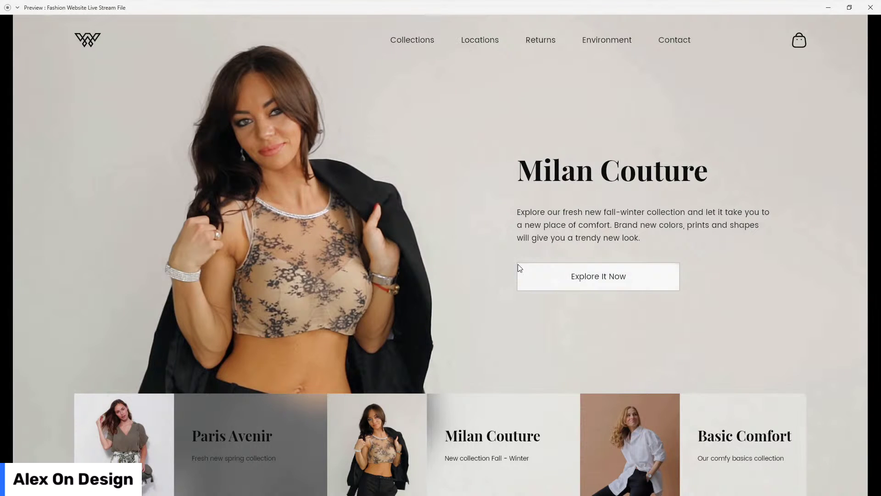
click(870, 7)
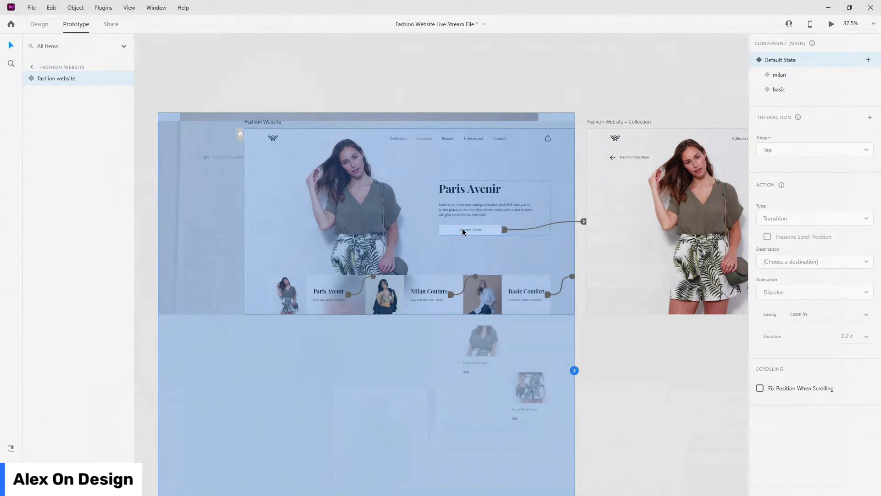
Switch the explore-btn instance in the text 1 group to its Default State and collapse the fashion website component's layers
click(32, 78)
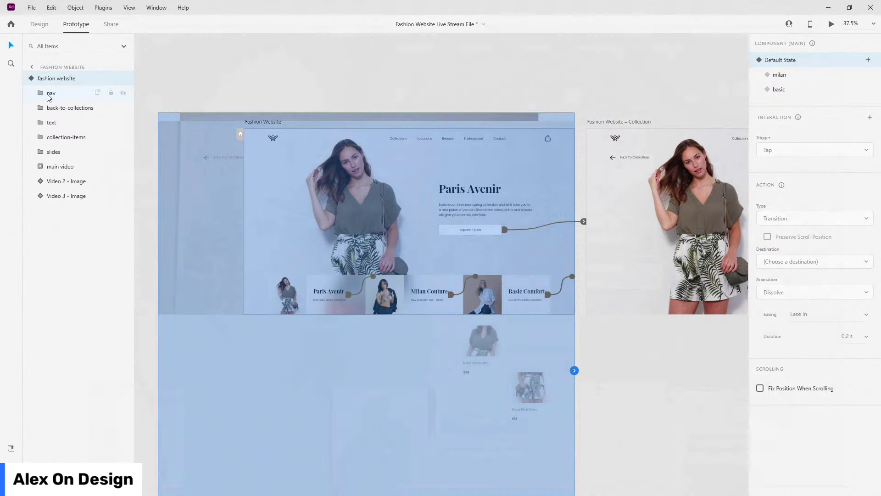
click(40, 123)
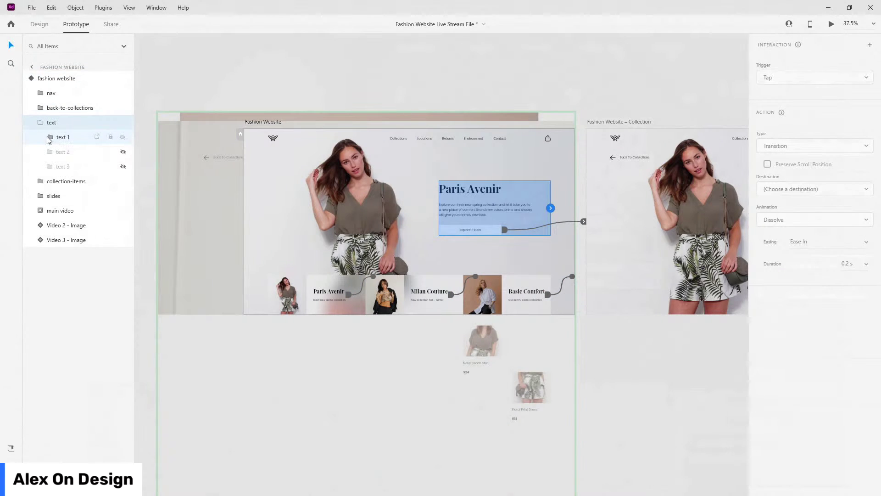
click(49, 136)
click(81, 177)
click(845, 74)
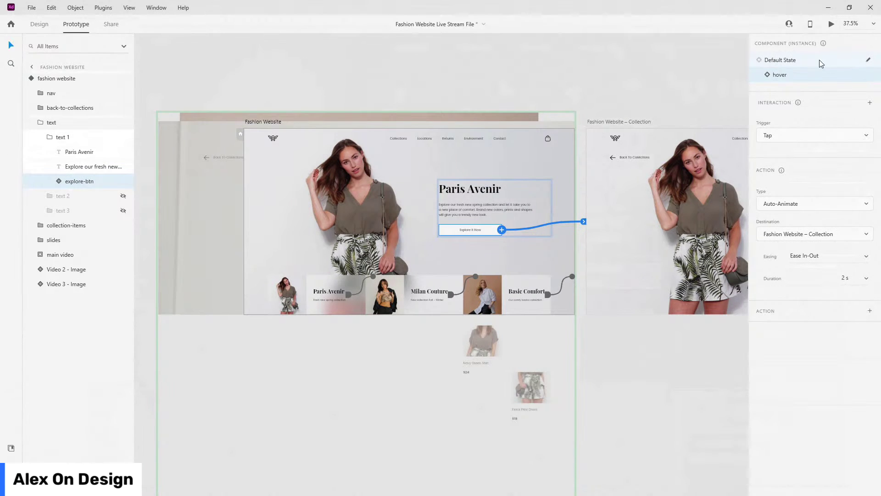
click(40, 123)
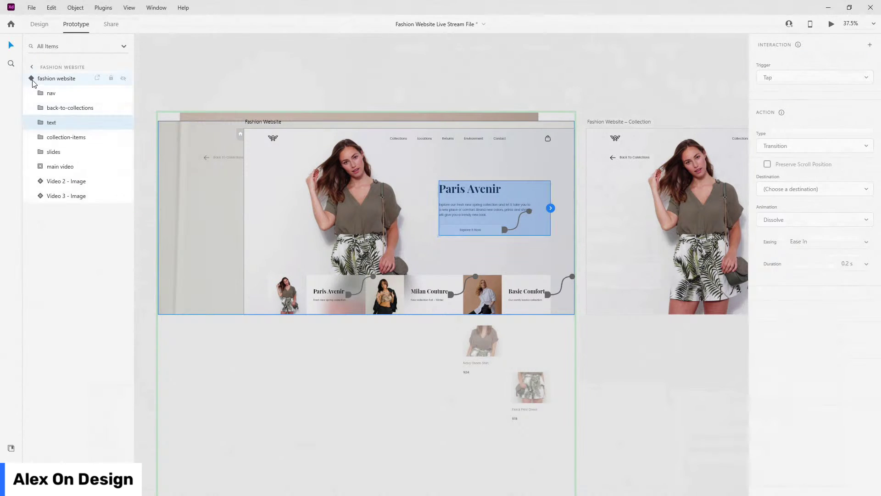
click(32, 81)
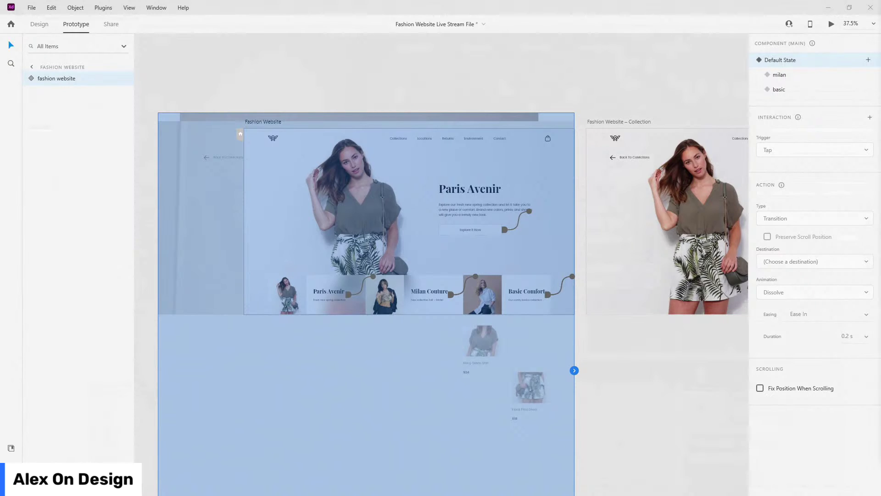
Preview the prototype and test the transitions to Milan Couture, Basic Comfort and back to Paris Avenir
key(ctrl+Return)
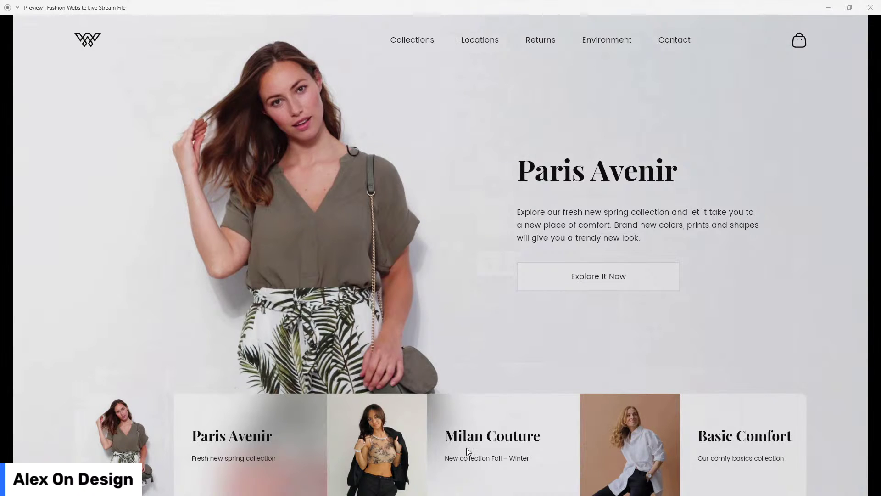
click(406, 448)
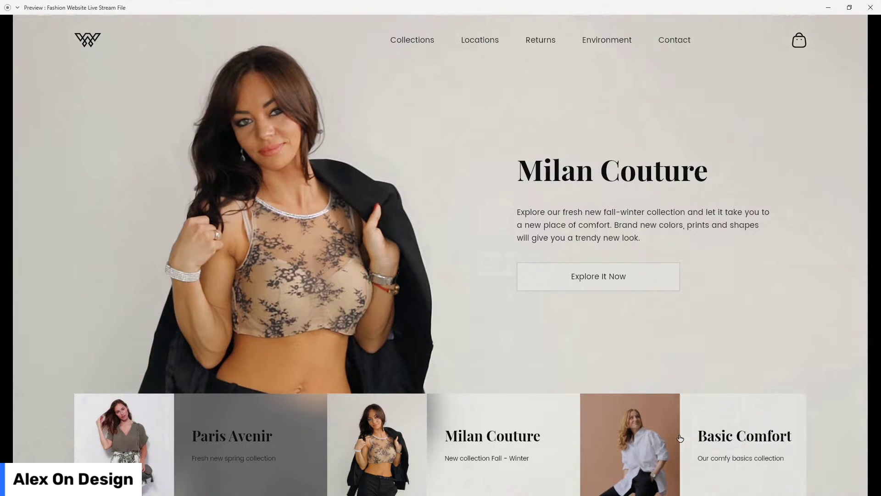
click(635, 441)
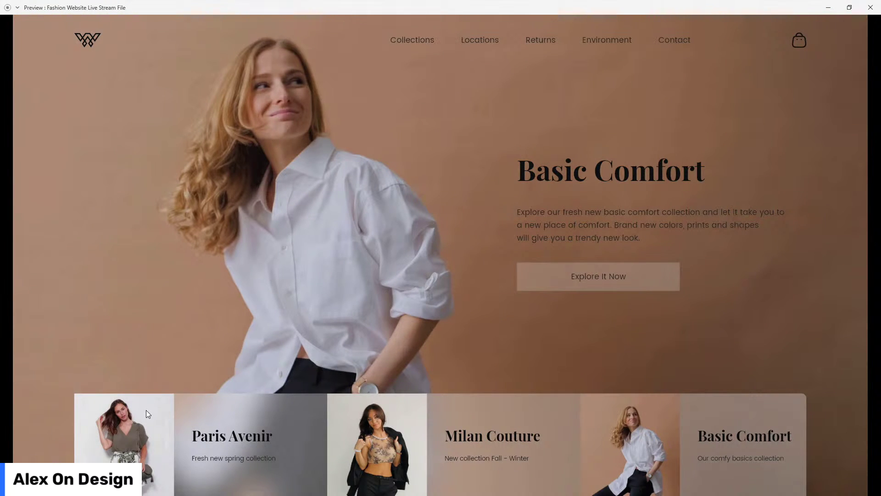
mouse_move(133, 431)
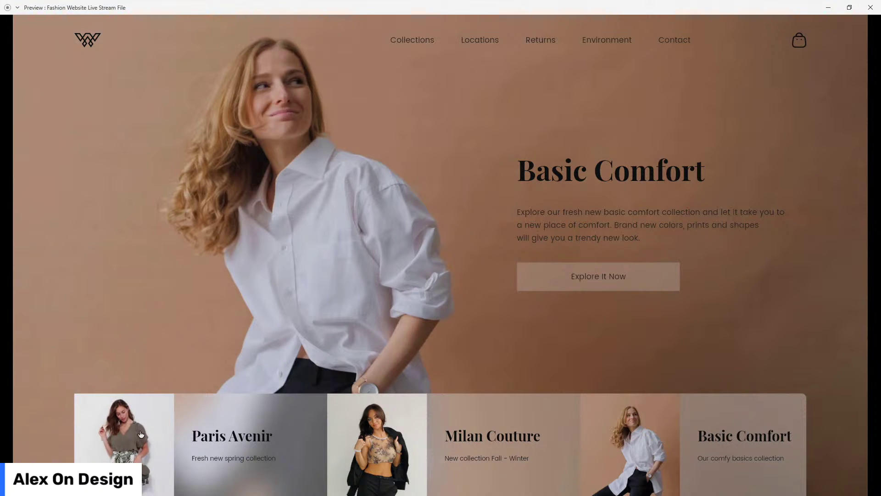
click(198, 436)
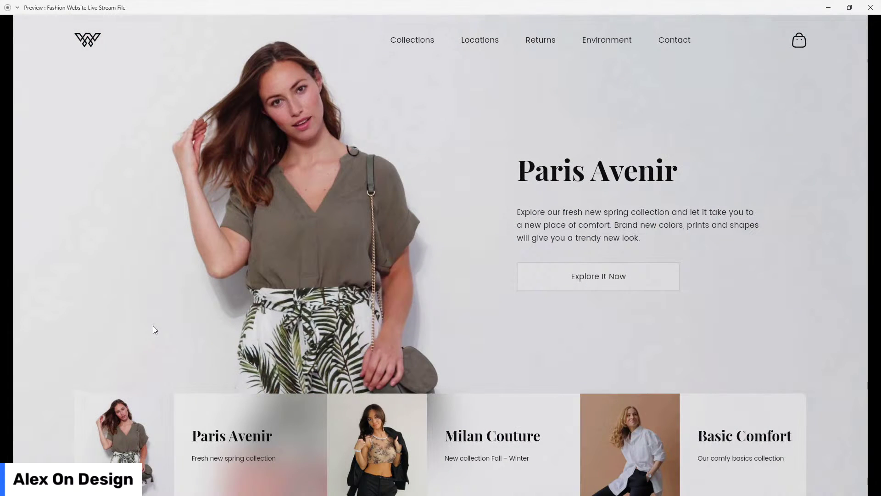
Test the Explore It Now transition to the Paris Avenir collection page, return to the collections and close the preview
click(560, 275)
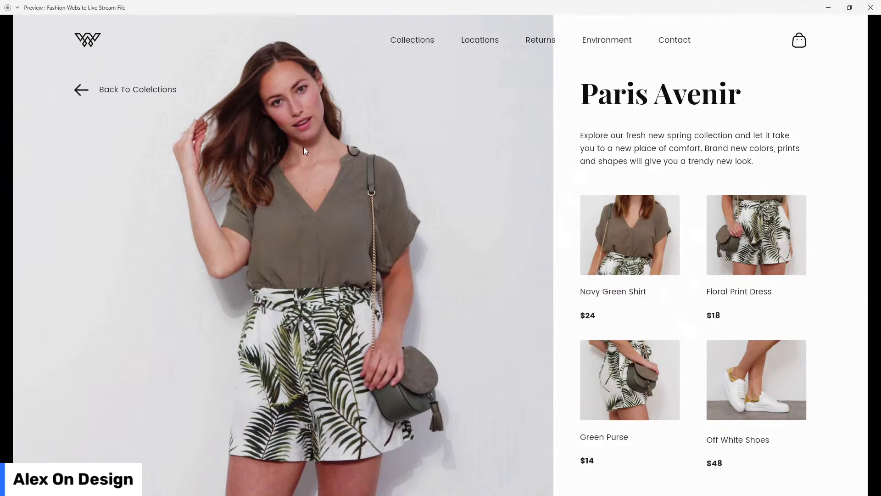
click(131, 94)
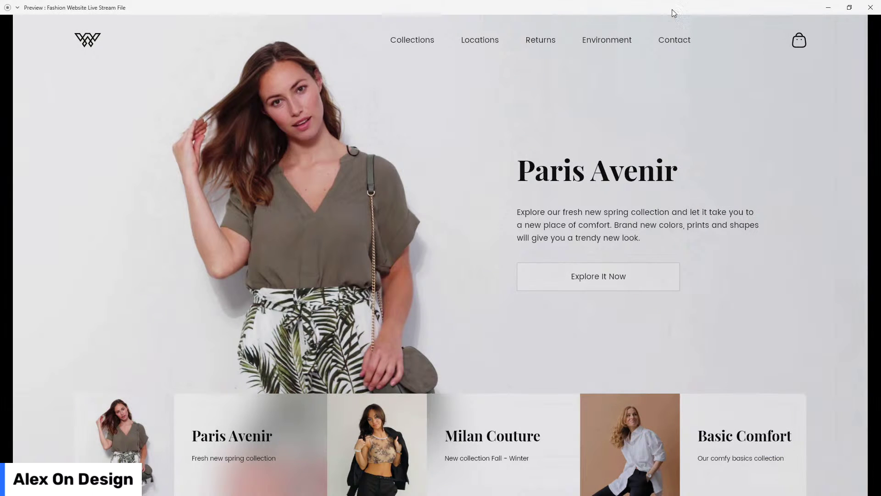
click(874, 7)
Deselect the fashion website component and show the document assets
click(339, 99)
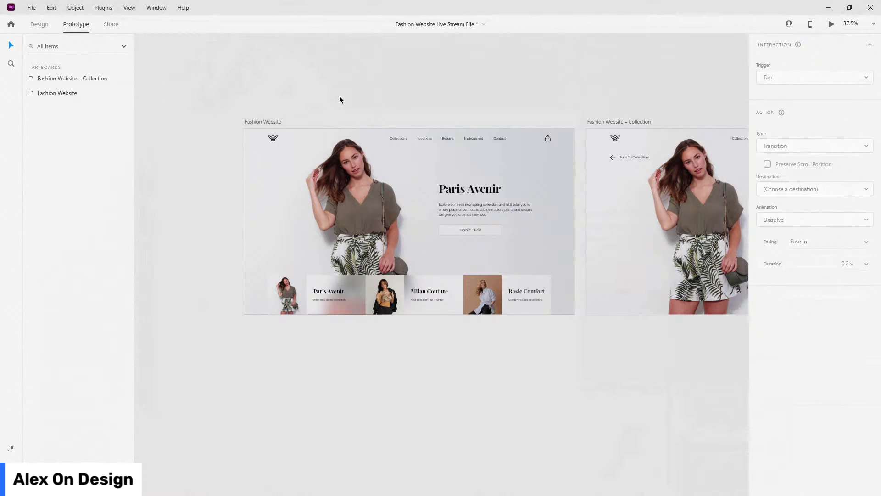
key(ctrl+0)
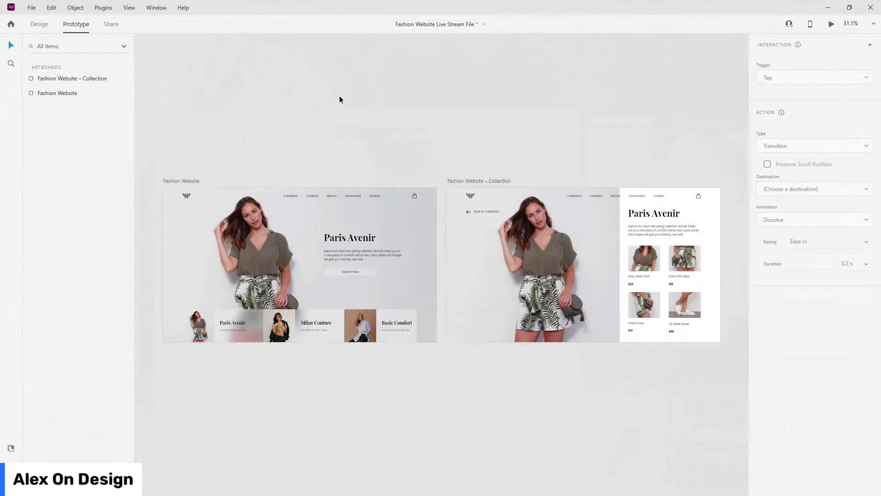
click(11, 448)
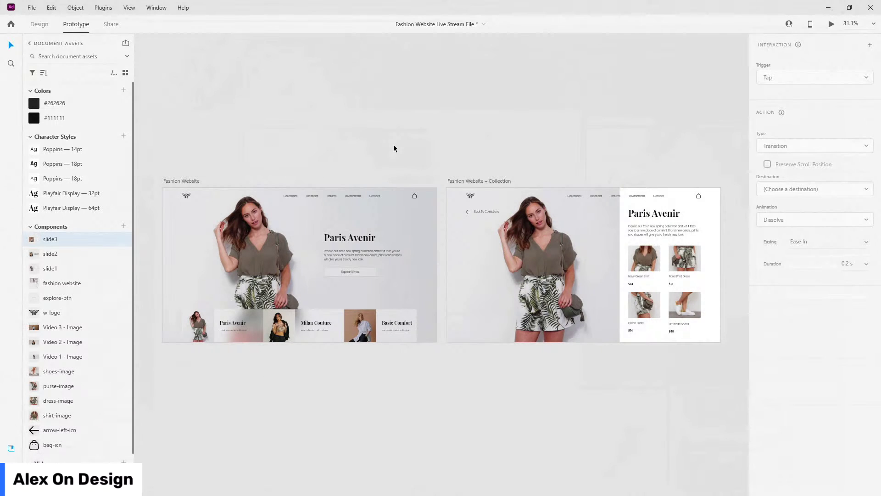